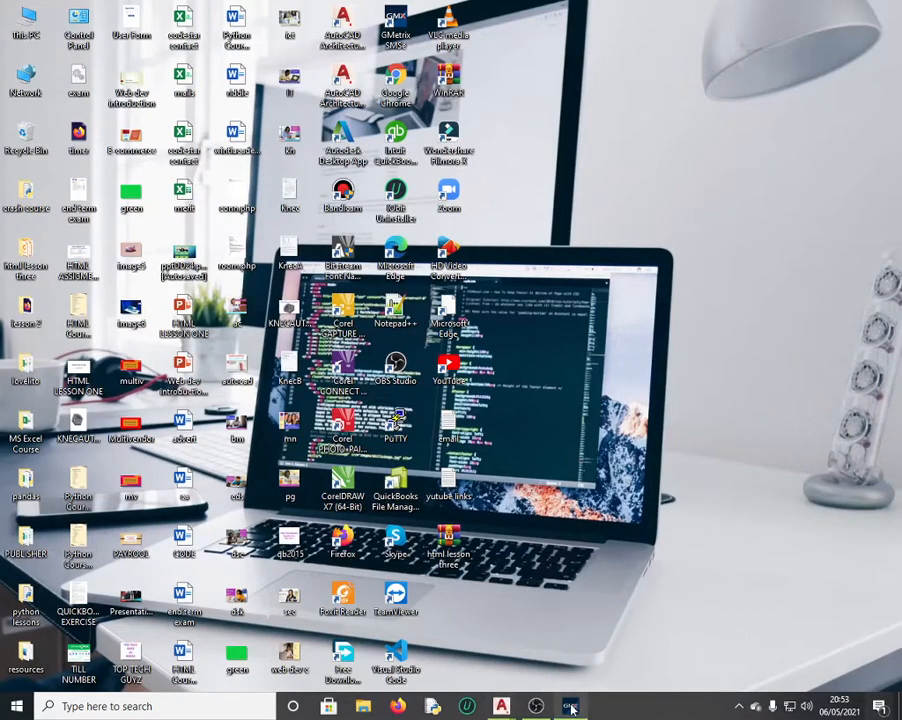
Step: Bring up GMetrix SMS7 and open Books to choose a practice test
click(572, 706)
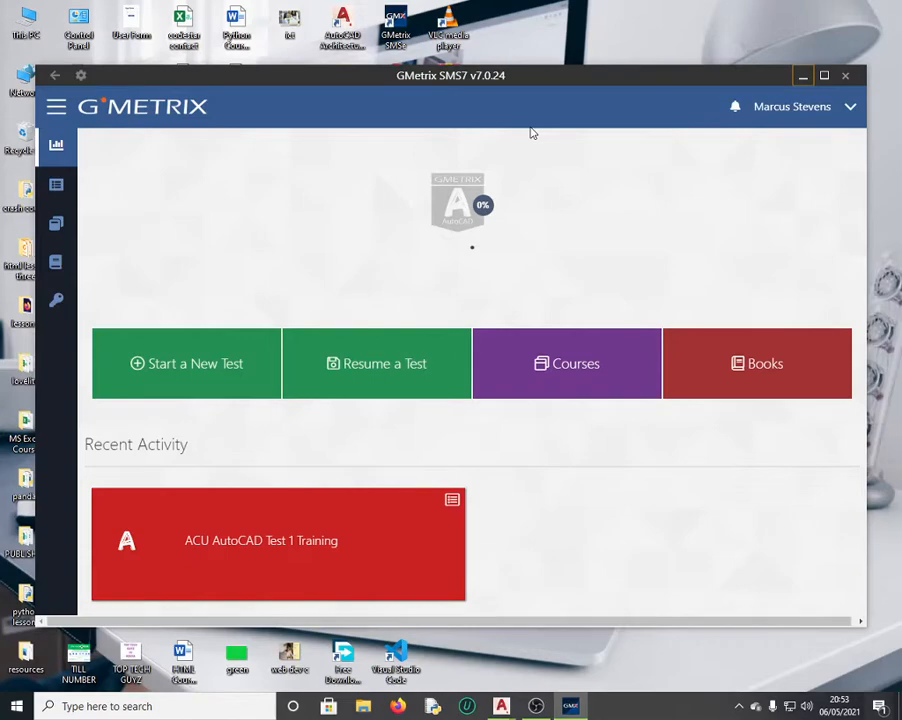
mouse_move(201, 570)
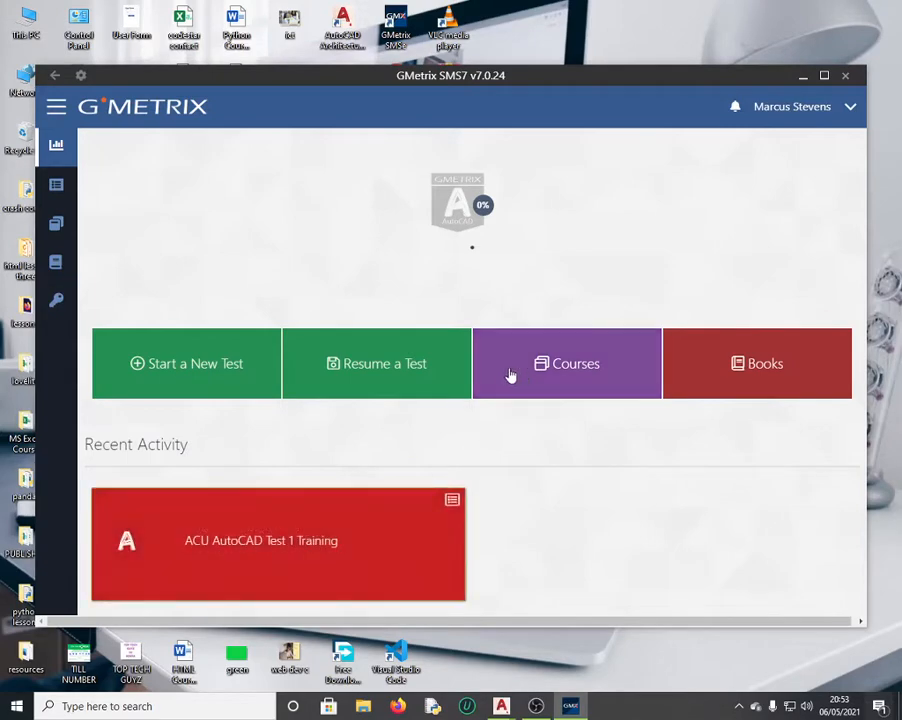
click(752, 364)
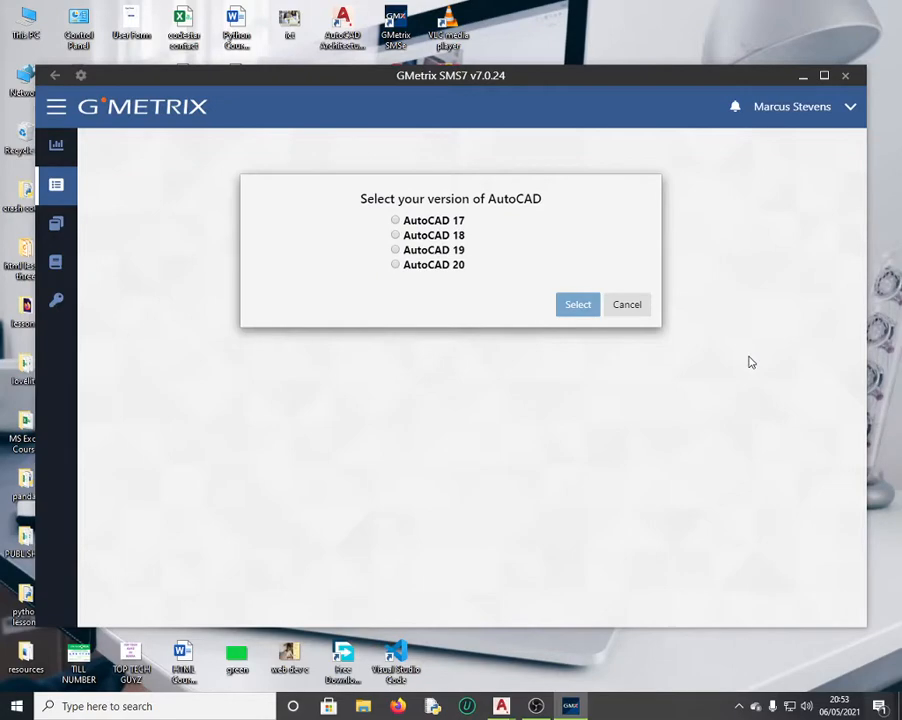
Step: Pick AutoCAD 20 as the version and start the practice test
click(420, 268)
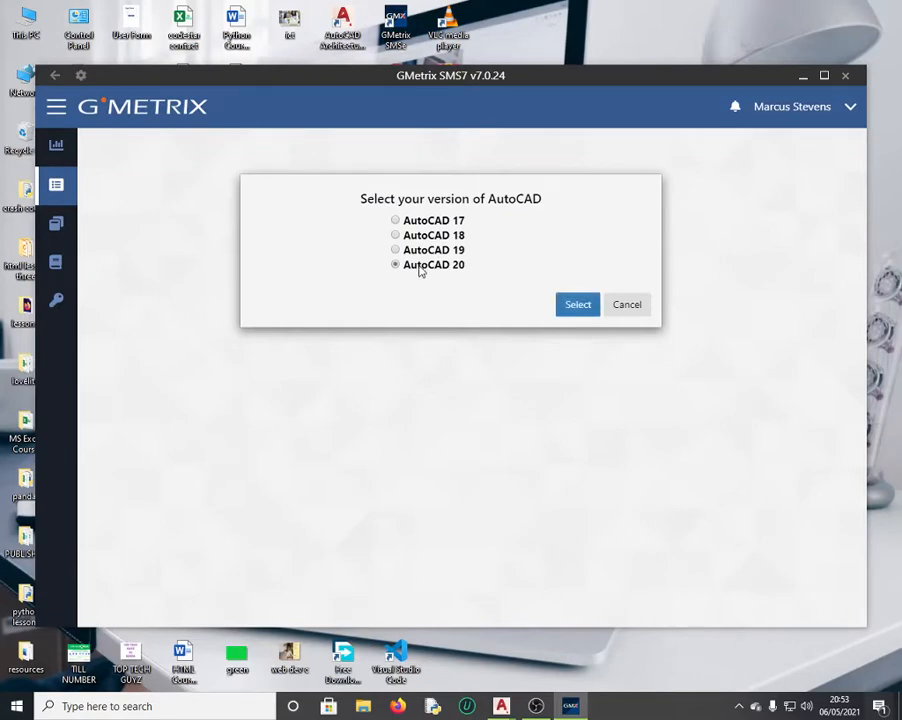
click(583, 306)
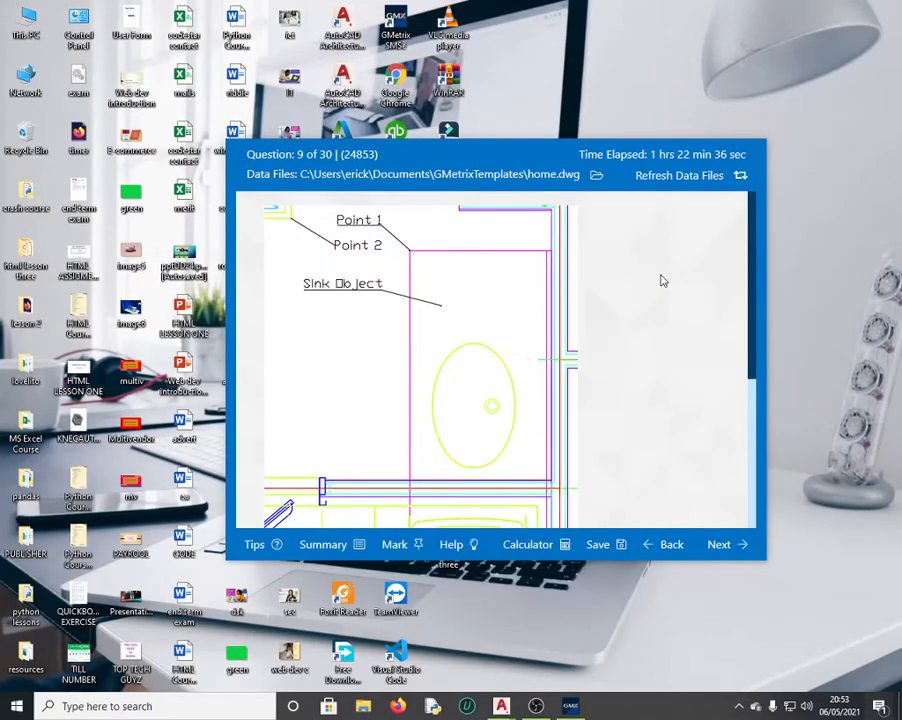
Step: Step back through the test from question 9 toward question 1
click(672, 549)
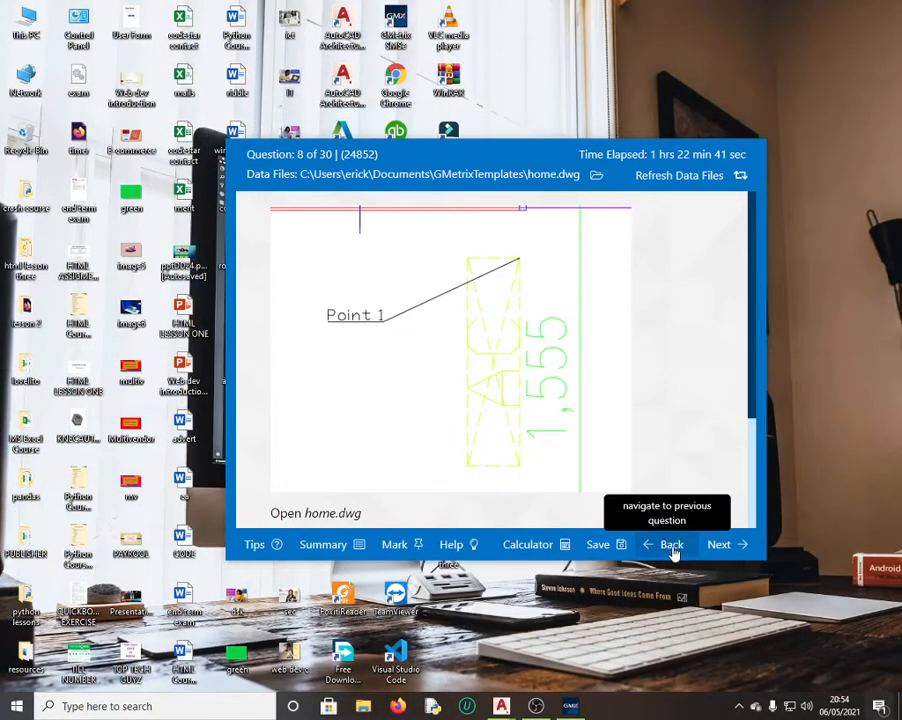
click(672, 549)
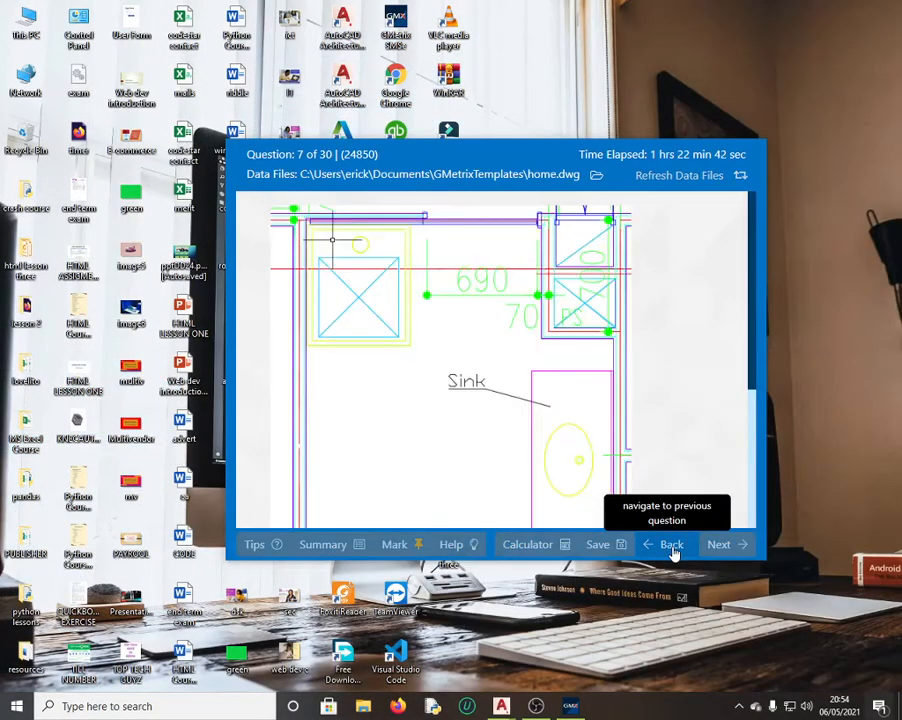
click(672, 549)
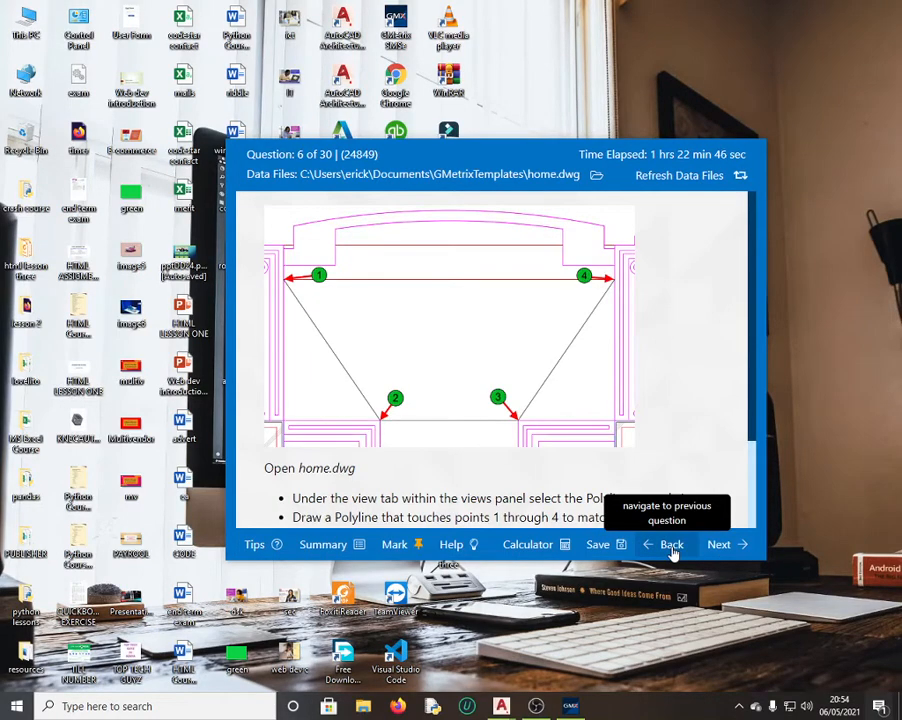
click(672, 549)
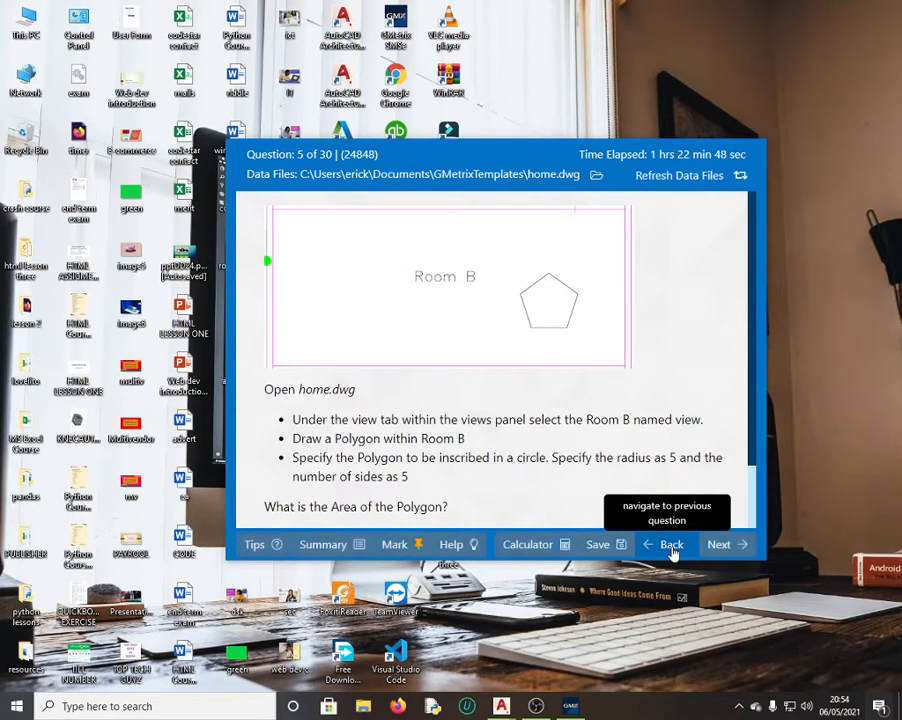
click(672, 549)
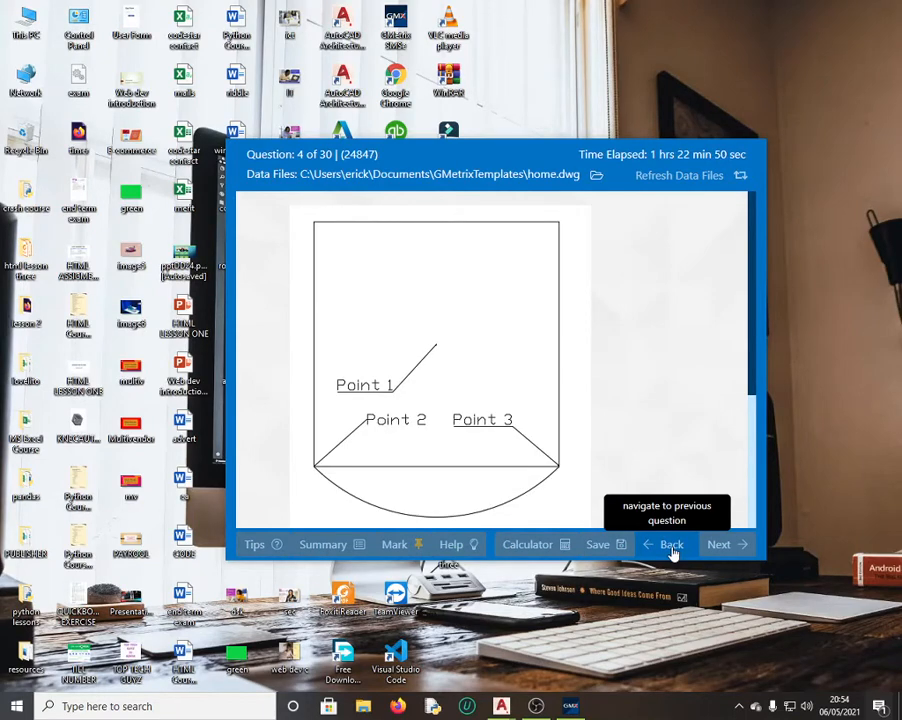
click(672, 550)
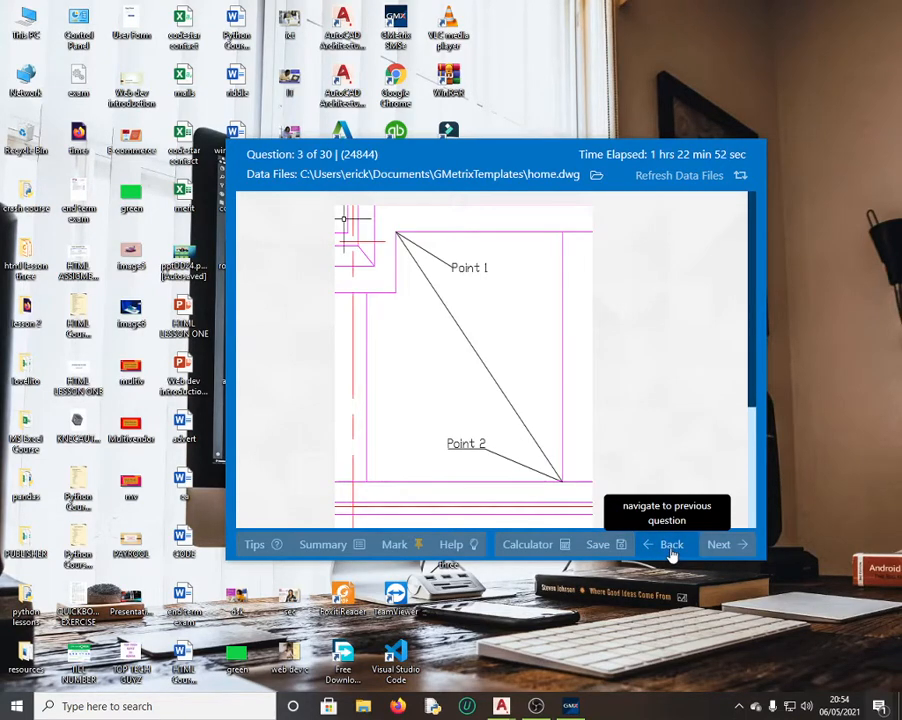
click(669, 549)
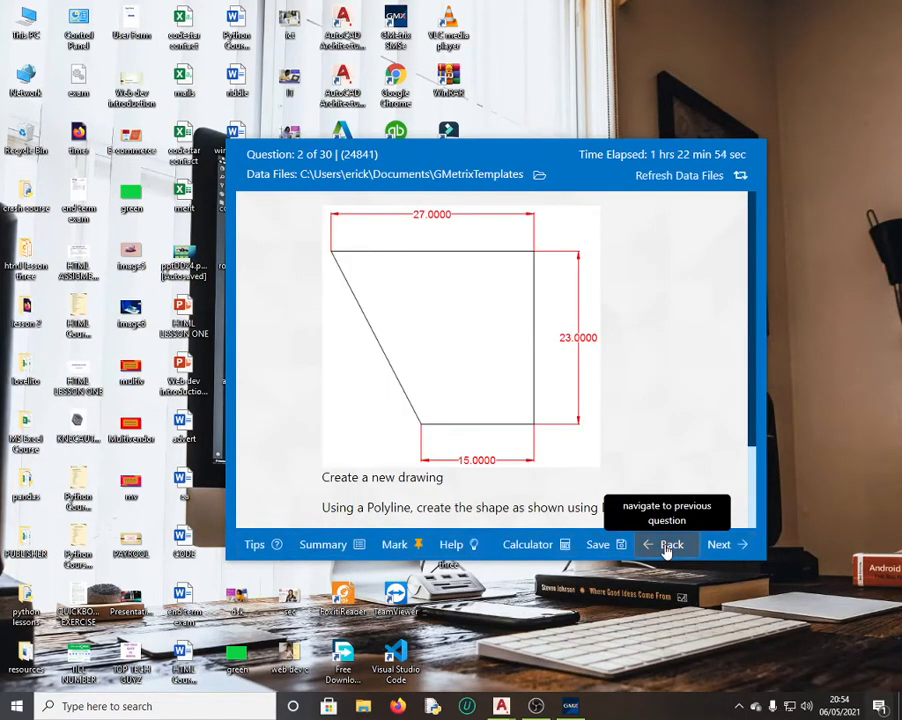
click(668, 550)
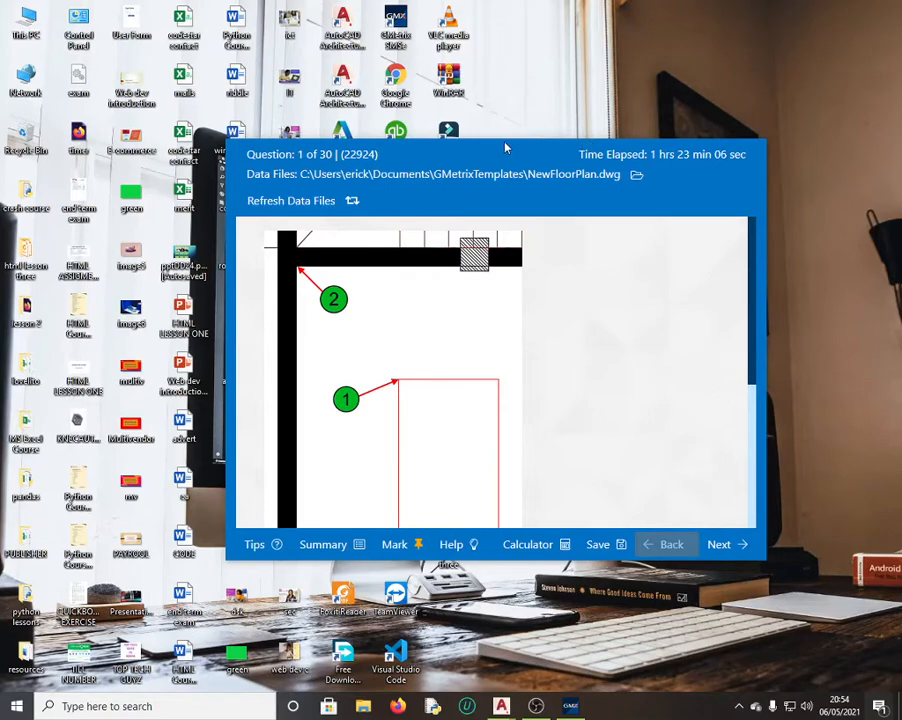
Step: Move the question window up-left and enlarge it to read the table-rotation task
drag(507, 147, 472, 47)
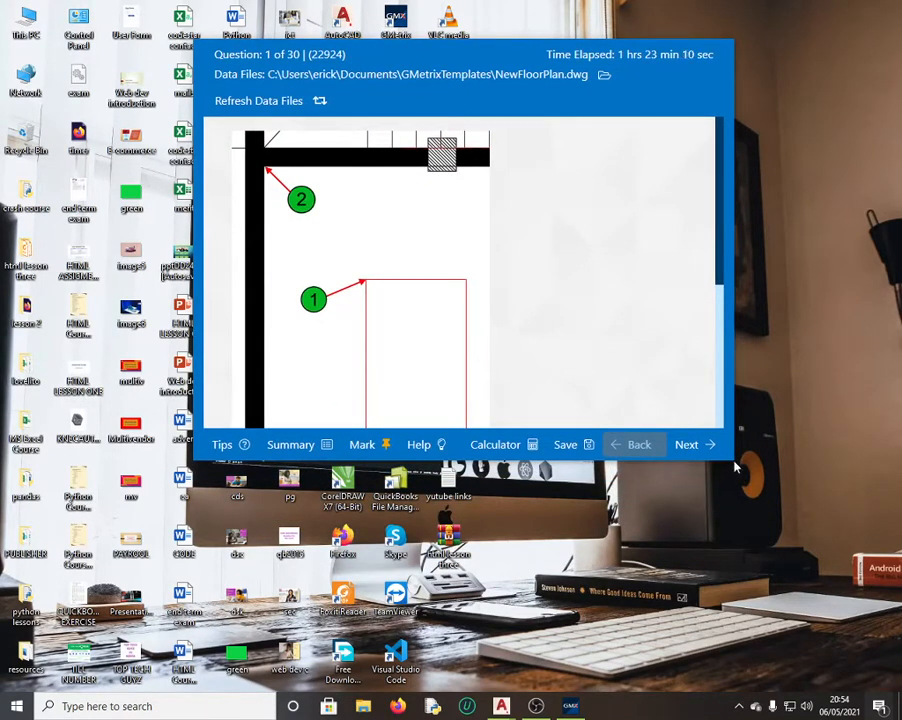
mouse_move(735, 466)
mouse_down()
mouse_move(783, 502)
mouse_move(832, 592)
mouse_up()
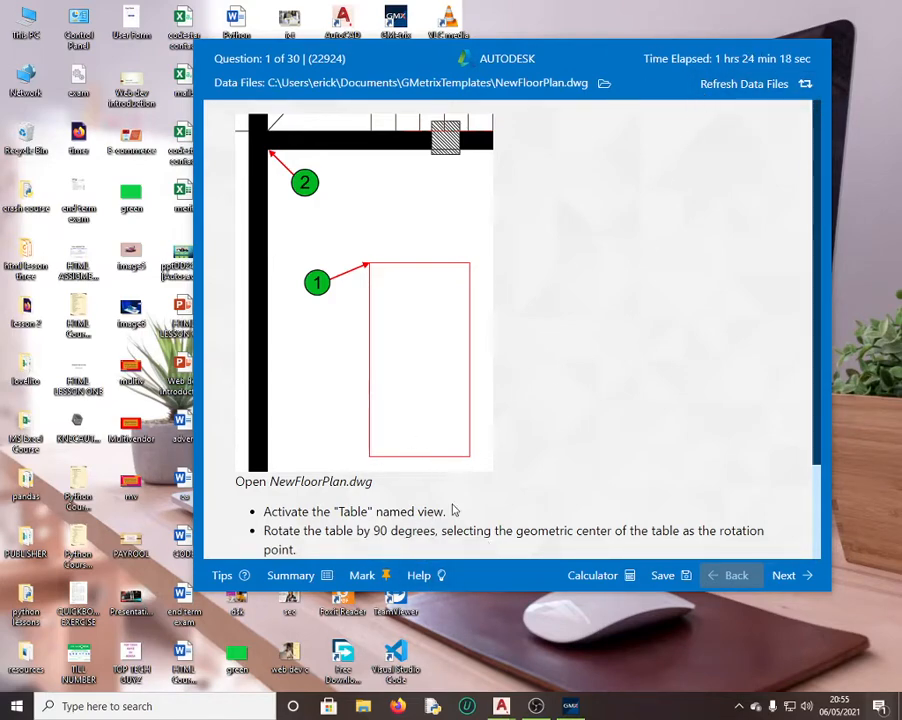
scroll(452, 506, down, 2)
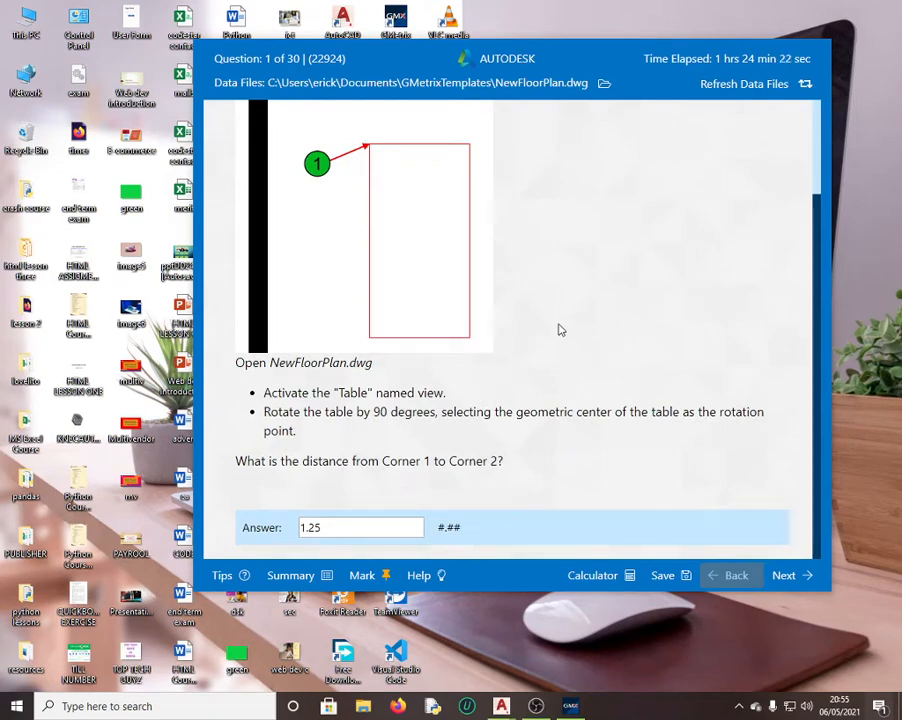
scroll(517, 331, up, 2)
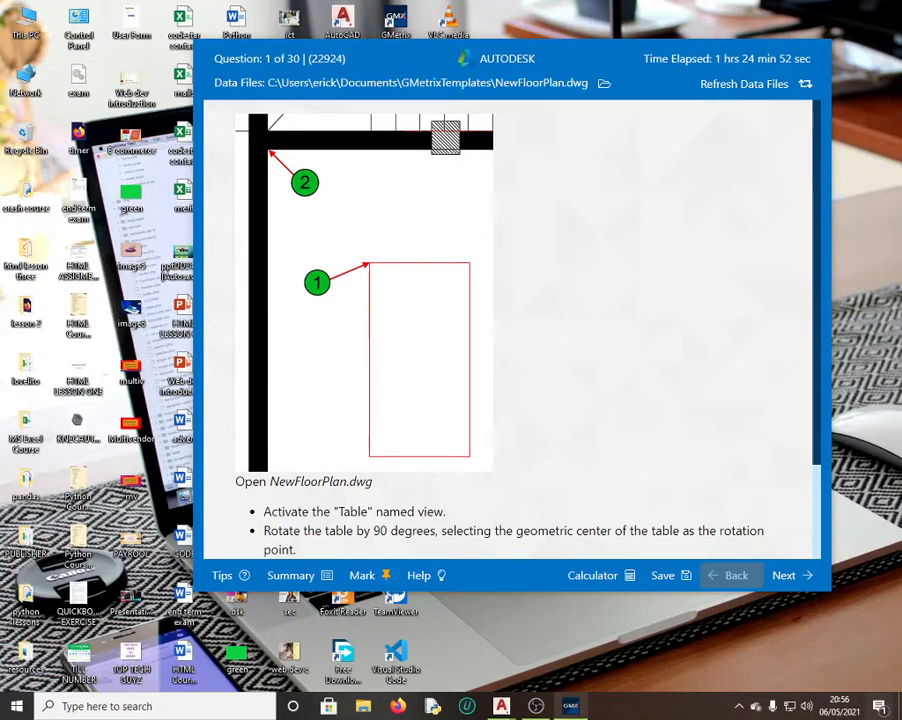
Step: Switch AutoCAD to NewFloorPlan.dwg, rechecking the question text in GMetrix
mouse_move(501, 702)
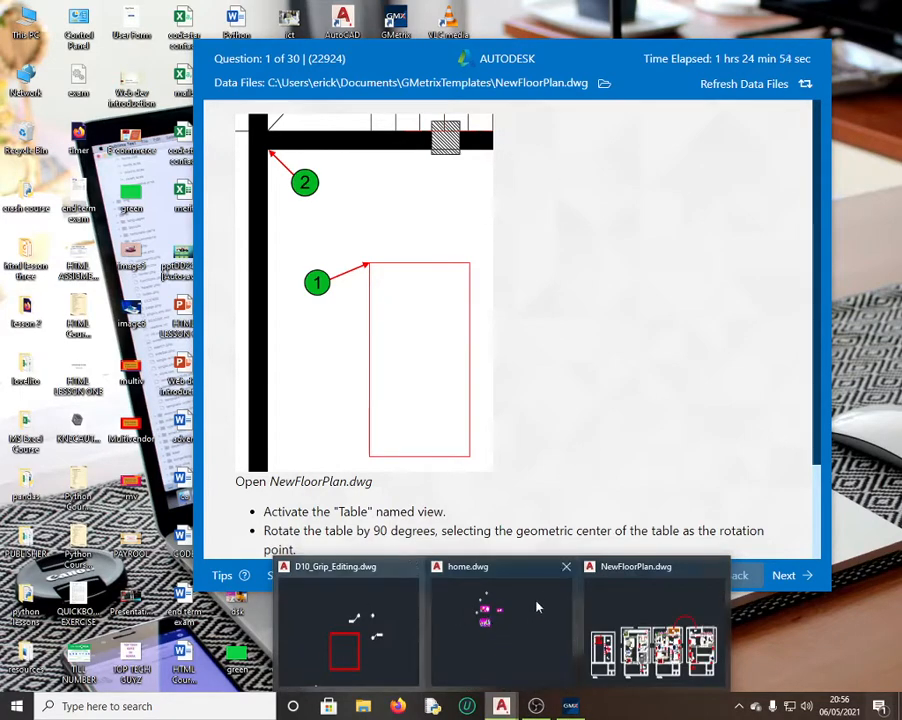
click(644, 598)
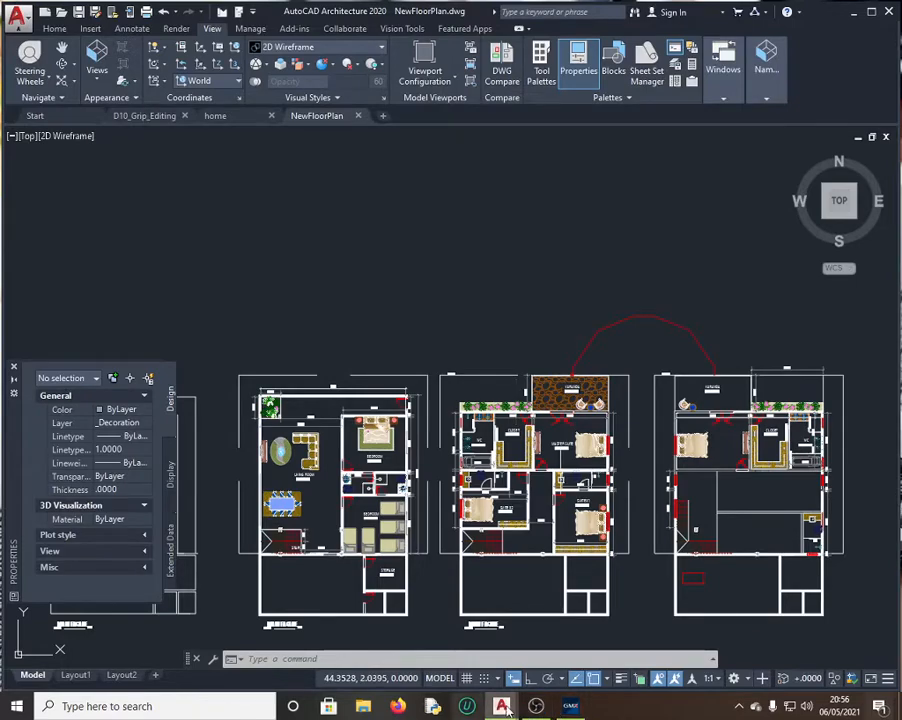
click(572, 706)
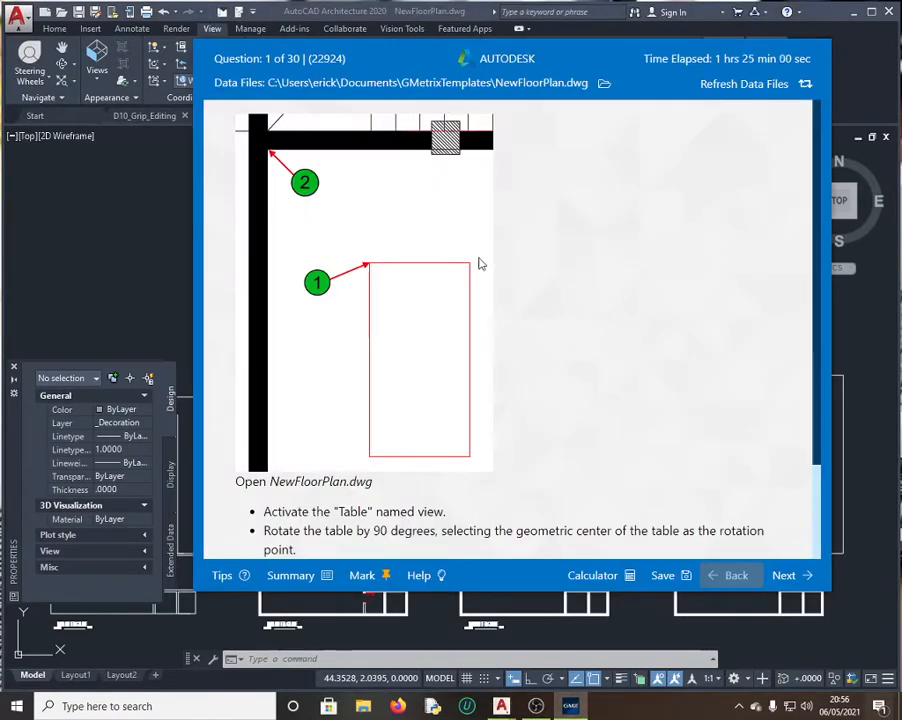
scroll(497, 345, down, 1)
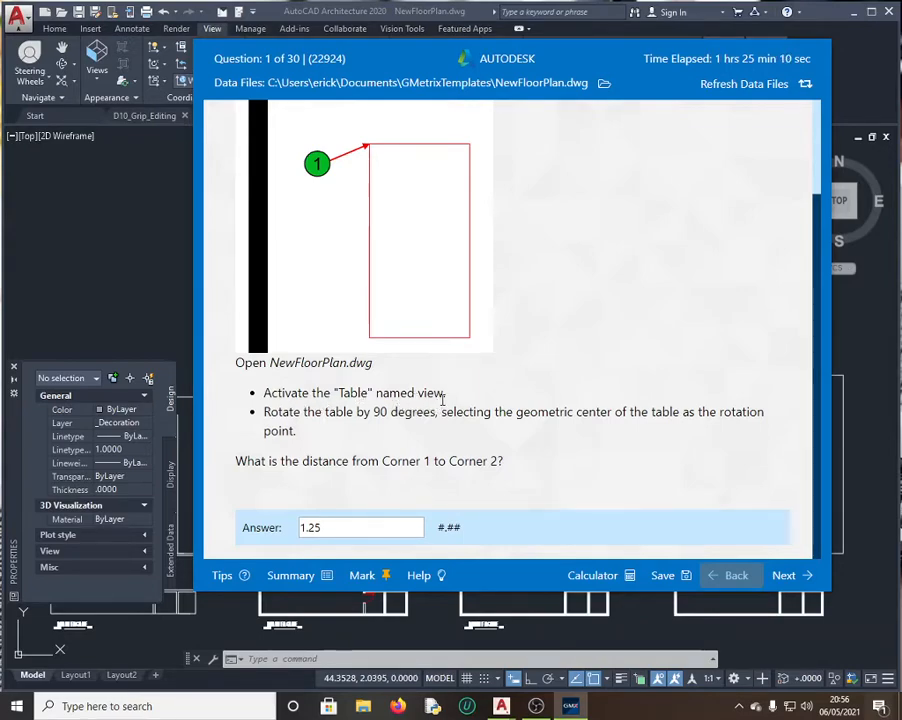
click(153, 249)
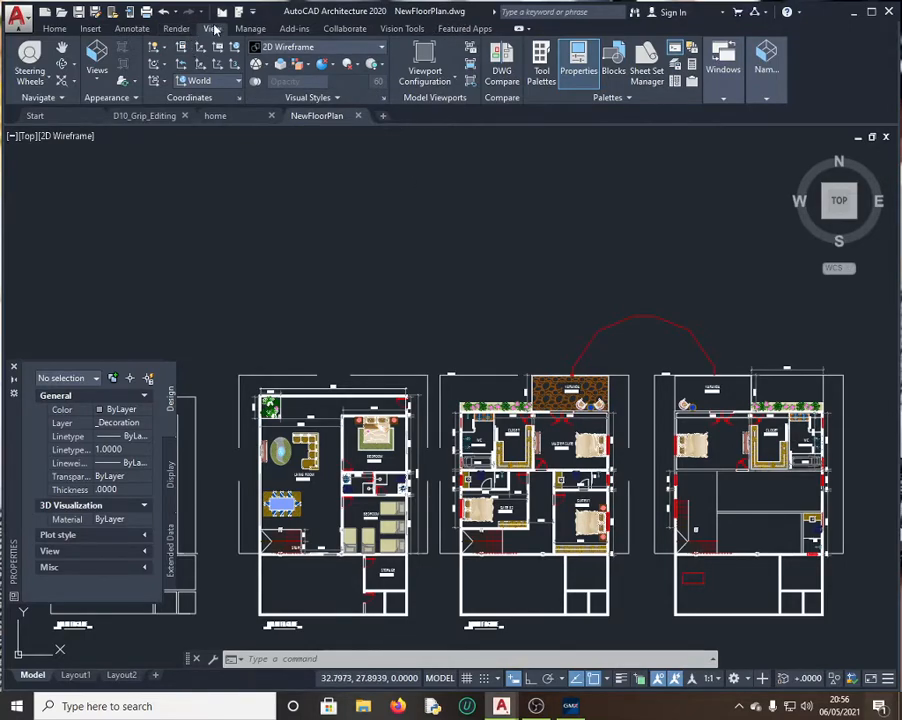
Step: Restore the 'Table' named view from the View tab's Views list
click(97, 80)
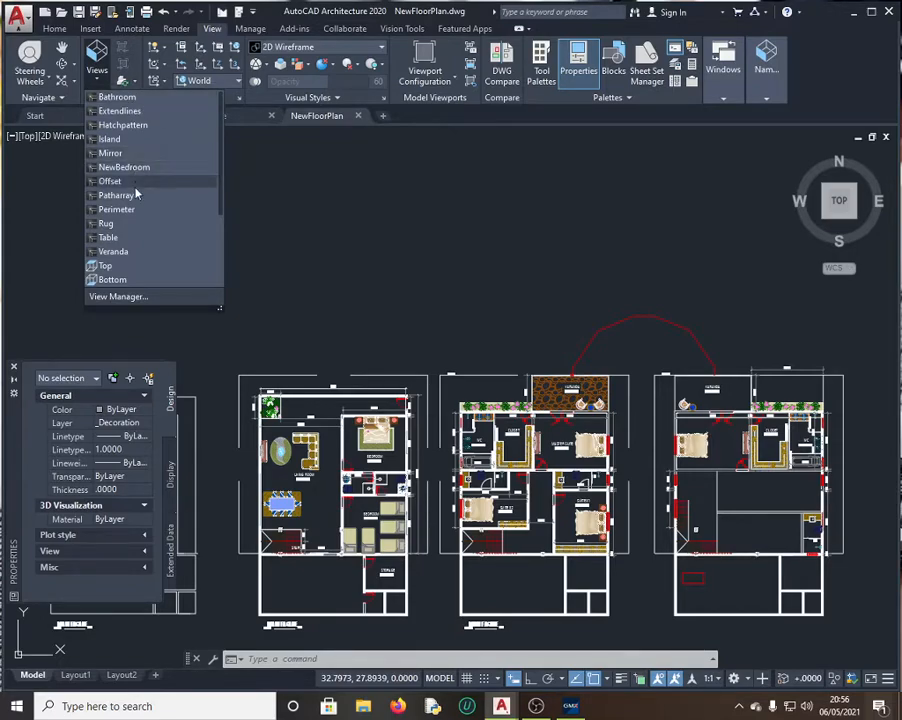
click(118, 238)
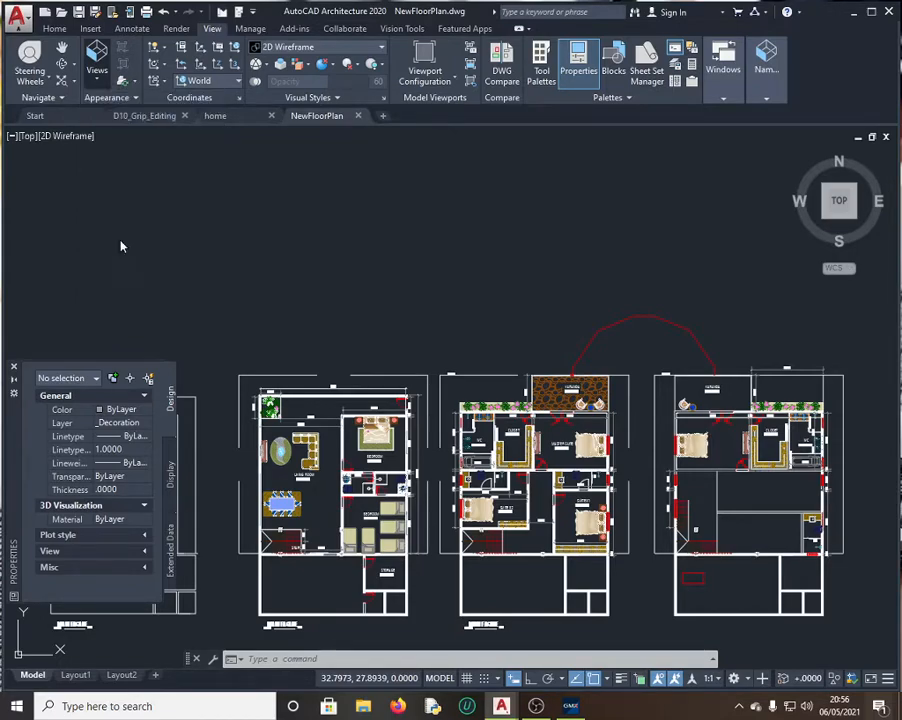
click(537, 707)
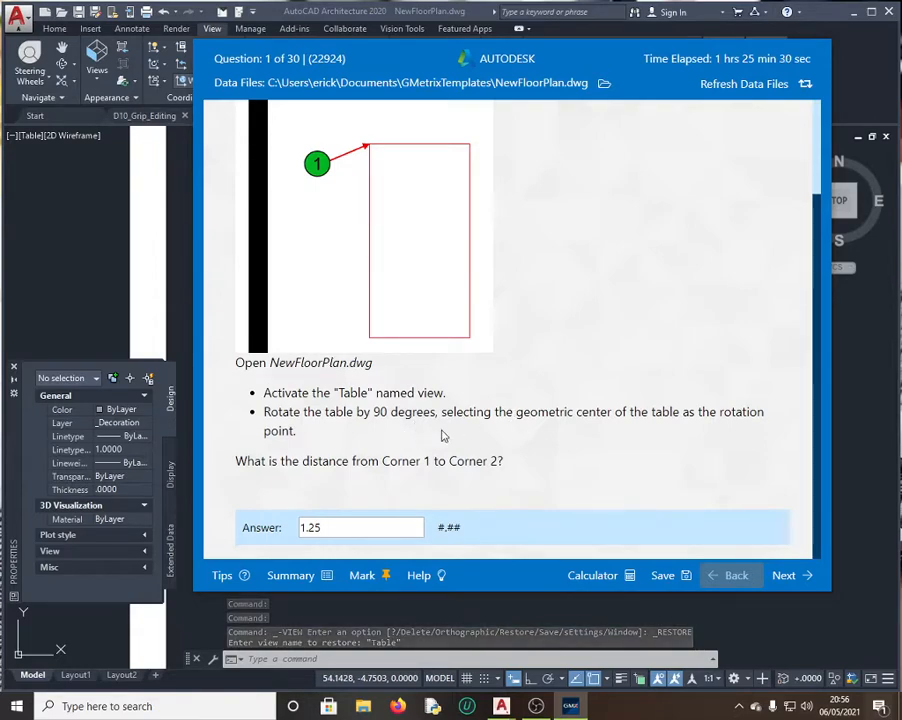
click(117, 234)
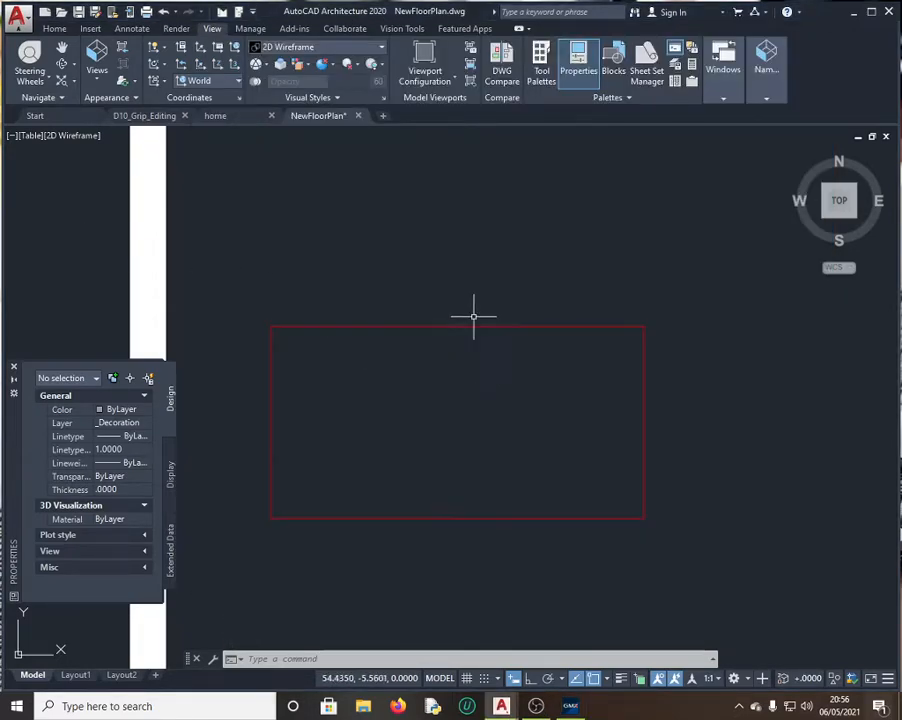
click(55, 29)
Step: Rotate the table rectangle 90 degrees about its centre using ROTATE
click(351, 48)
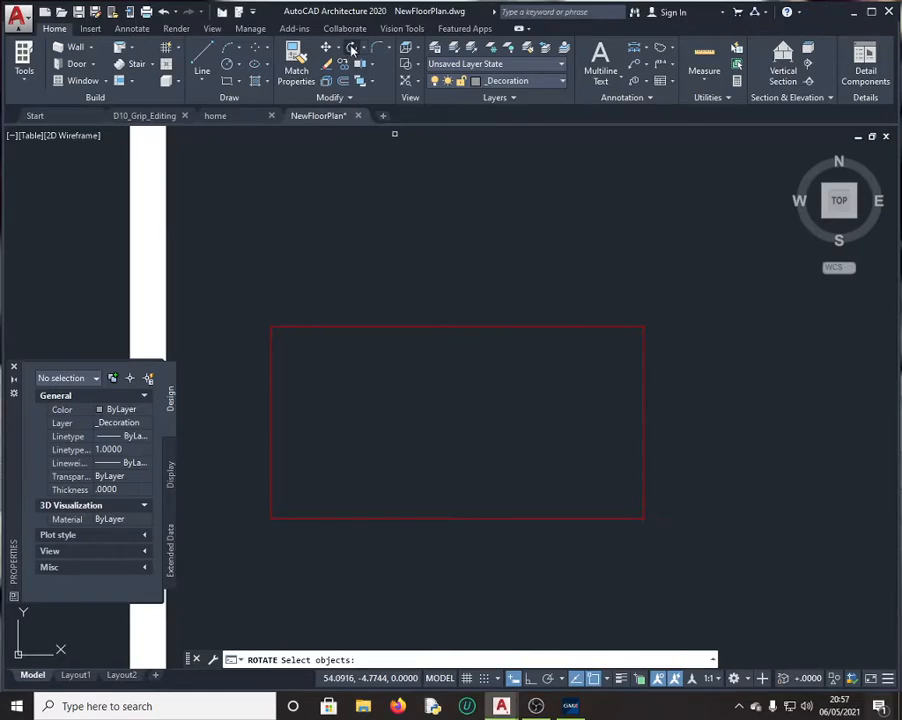
click(479, 328)
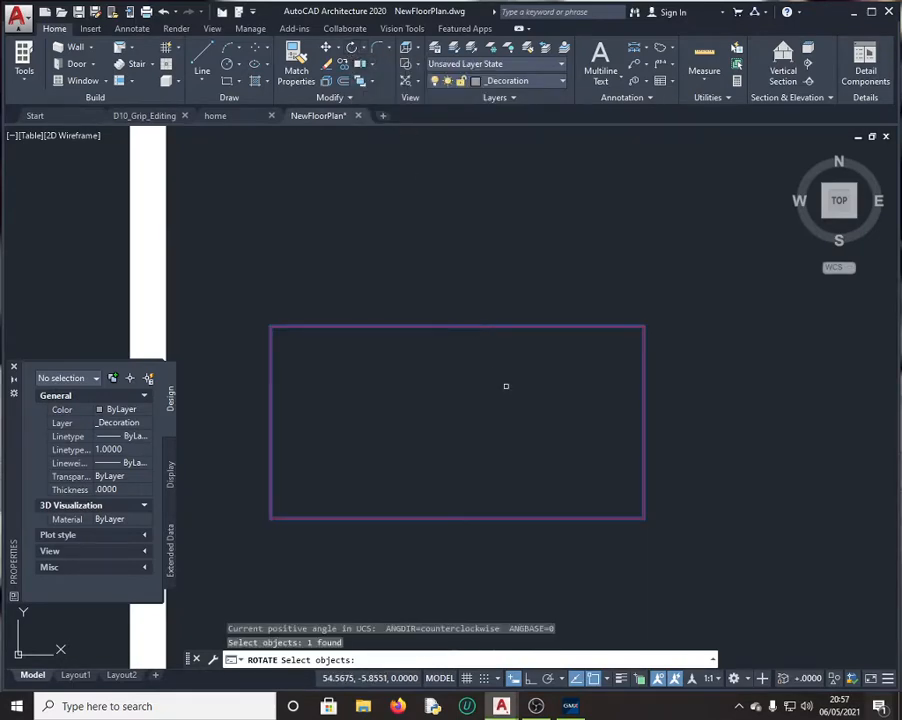
key(Return)
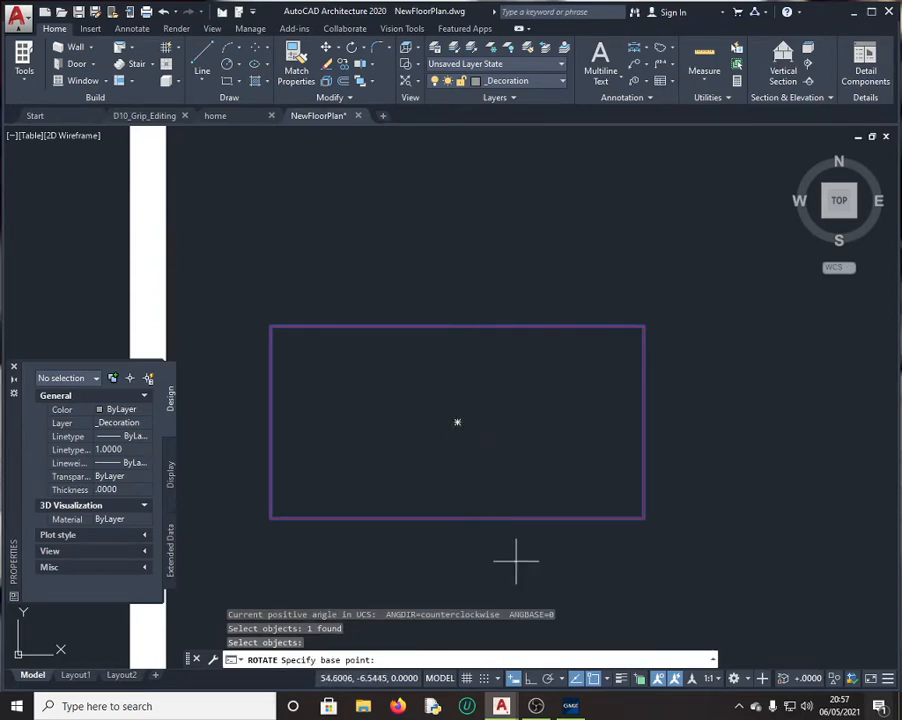
click(570, 706)
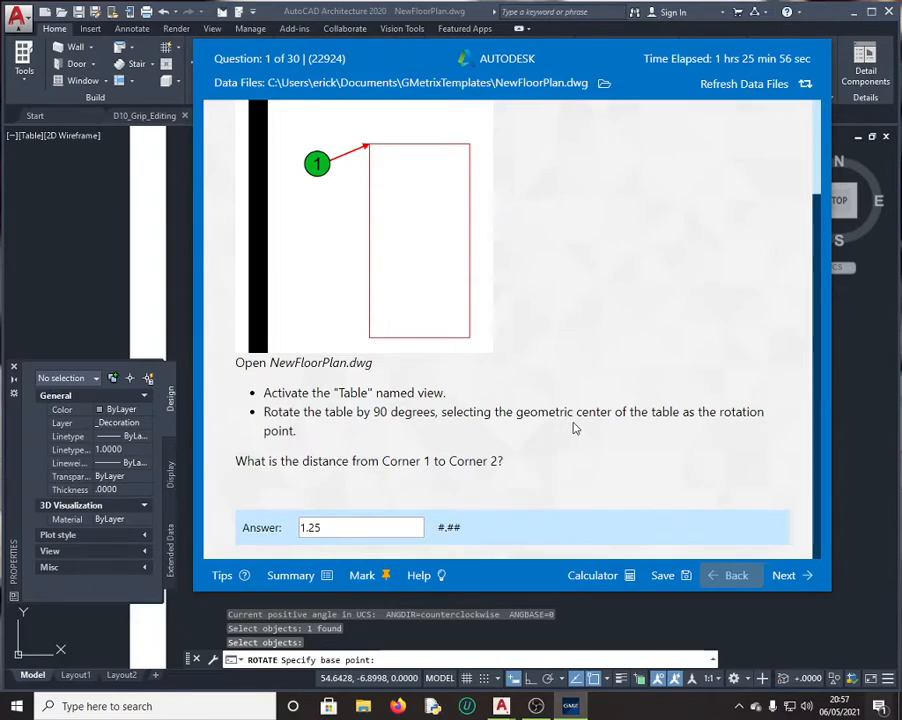
click(619, 632)
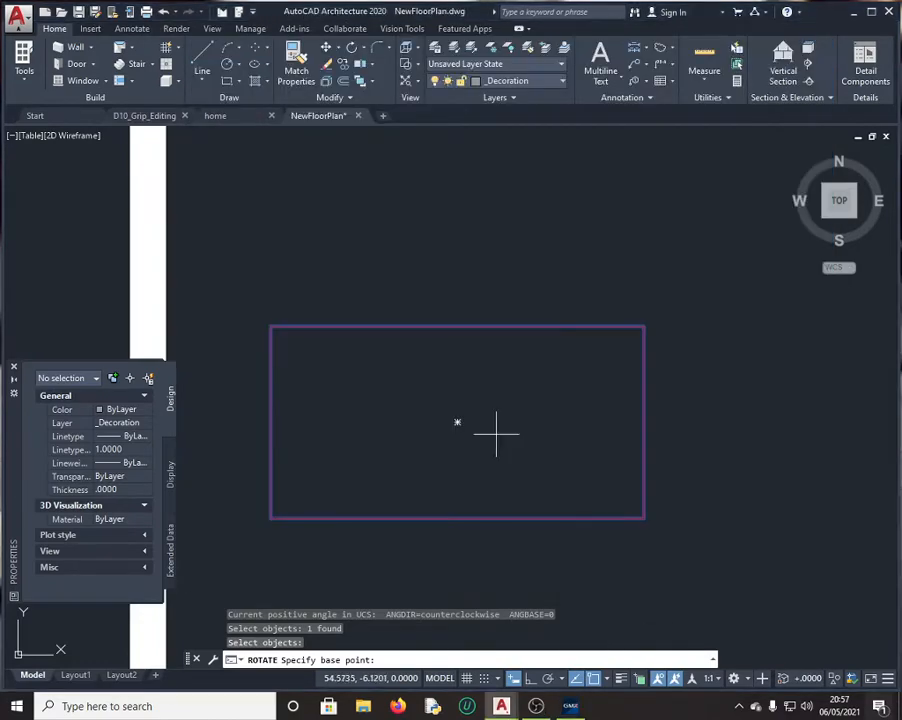
click(457, 422)
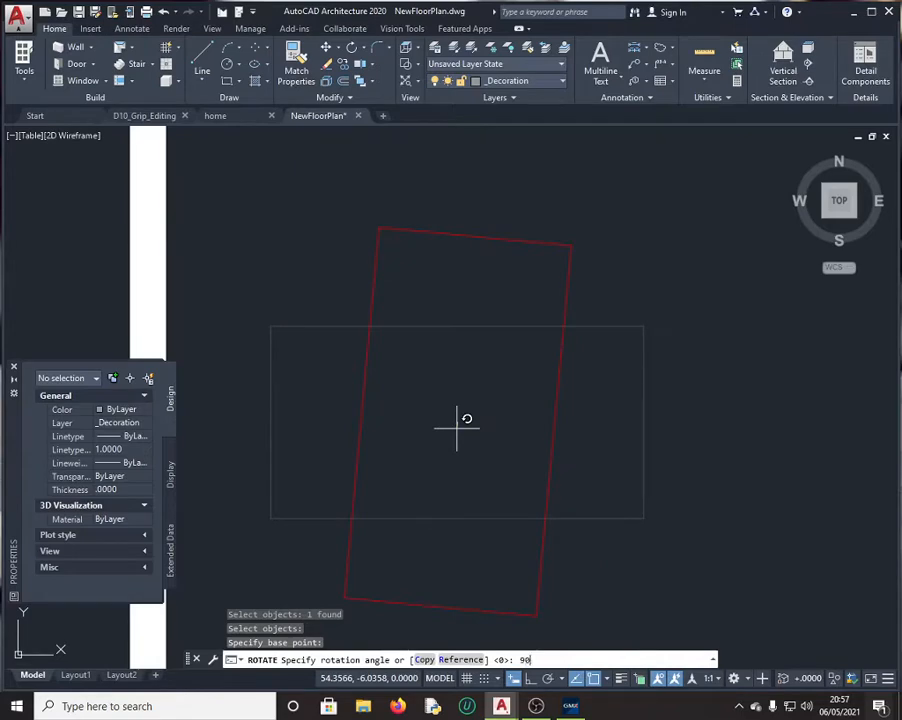
text(90)
key(Return)
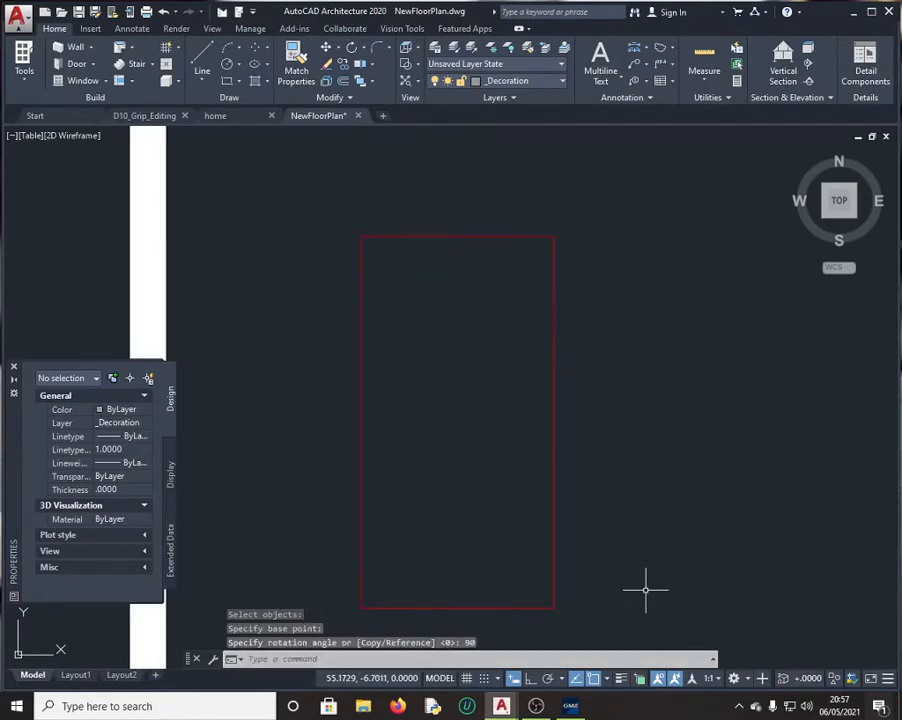
click(570, 701)
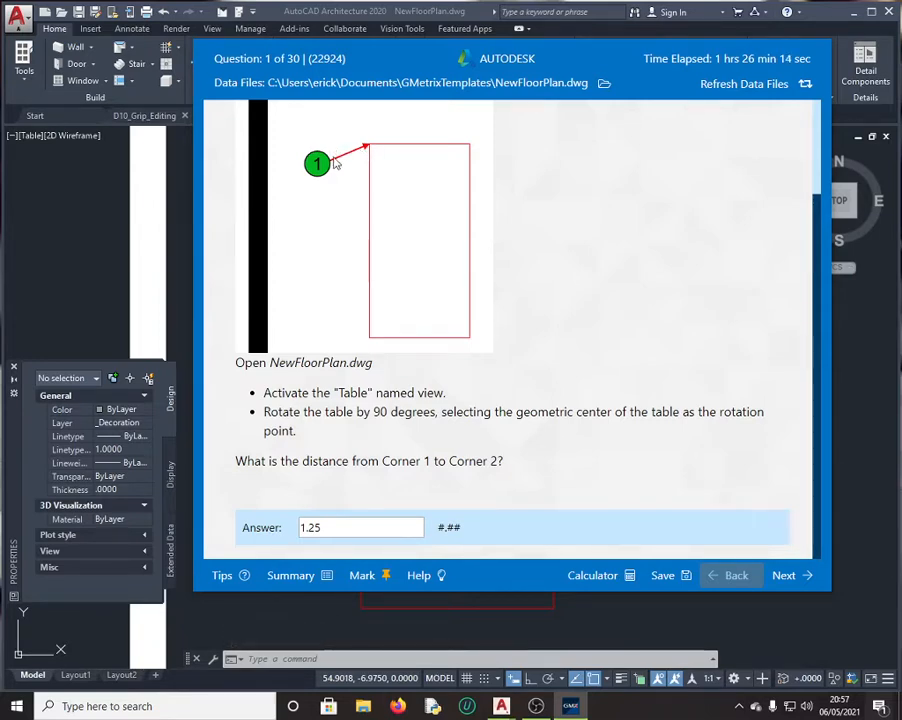
Step: Locate Corner 2 in the question figure, then return to the drawing
scroll(508, 252, up, 2)
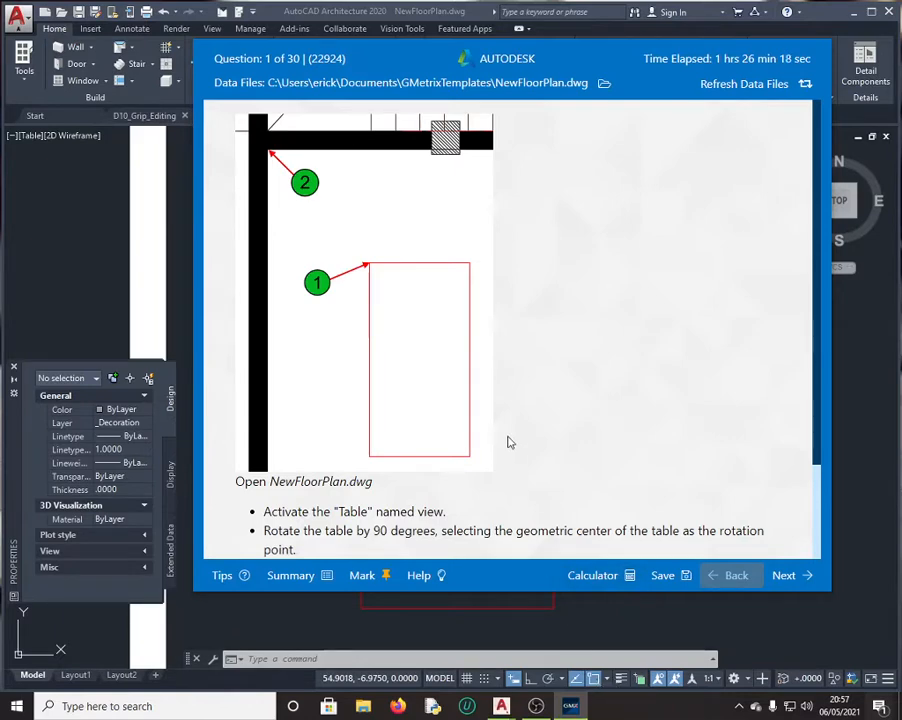
scroll(510, 388, down, 2)
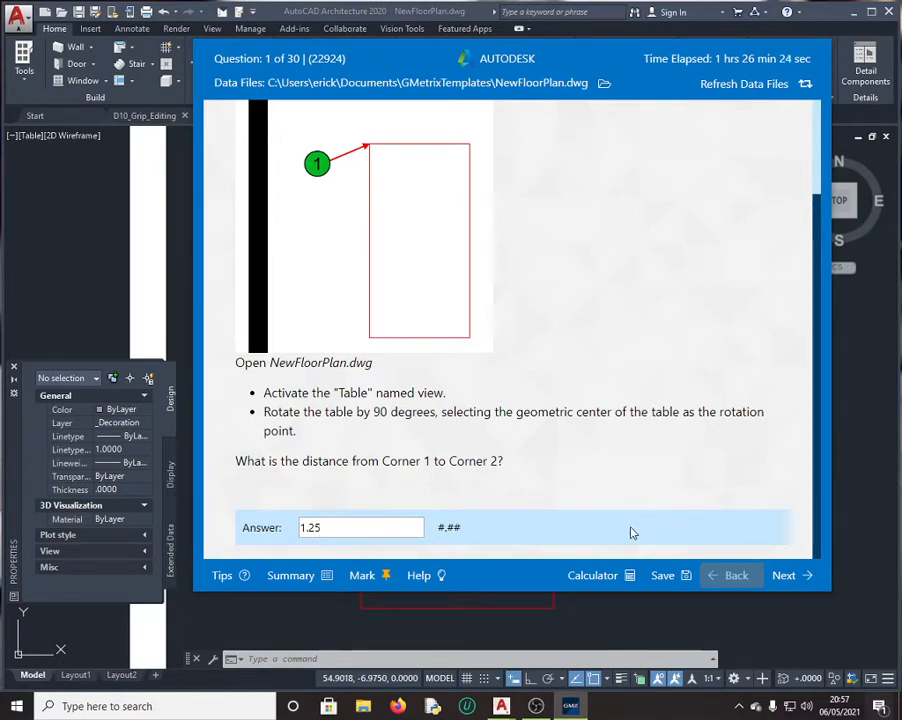
click(614, 628)
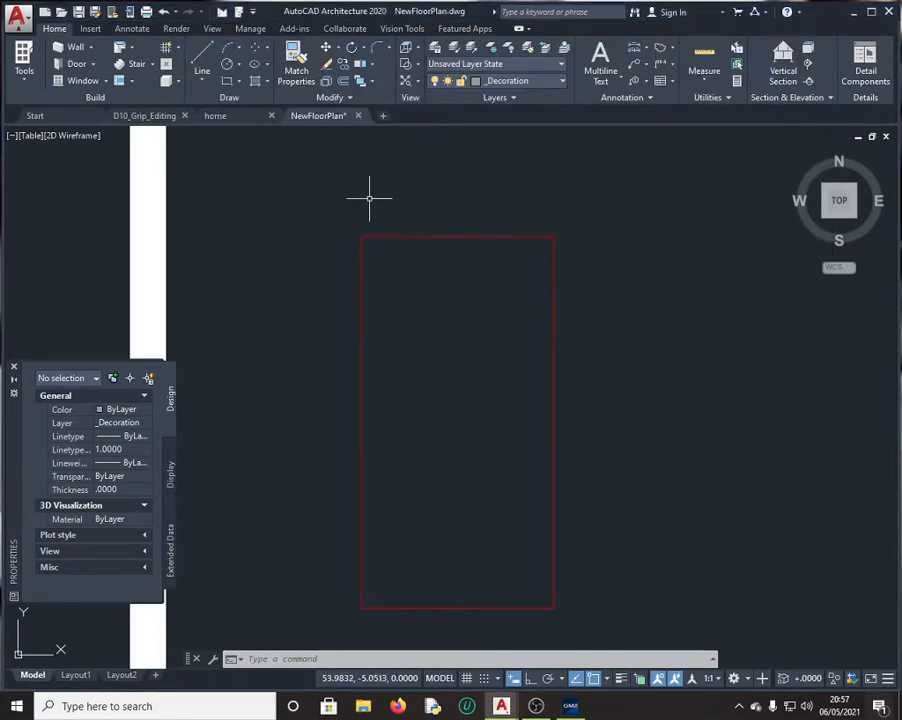
Step: Draw a line from the table's top-left corner to the inner wall corner
scroll(320, 208, down, 4)
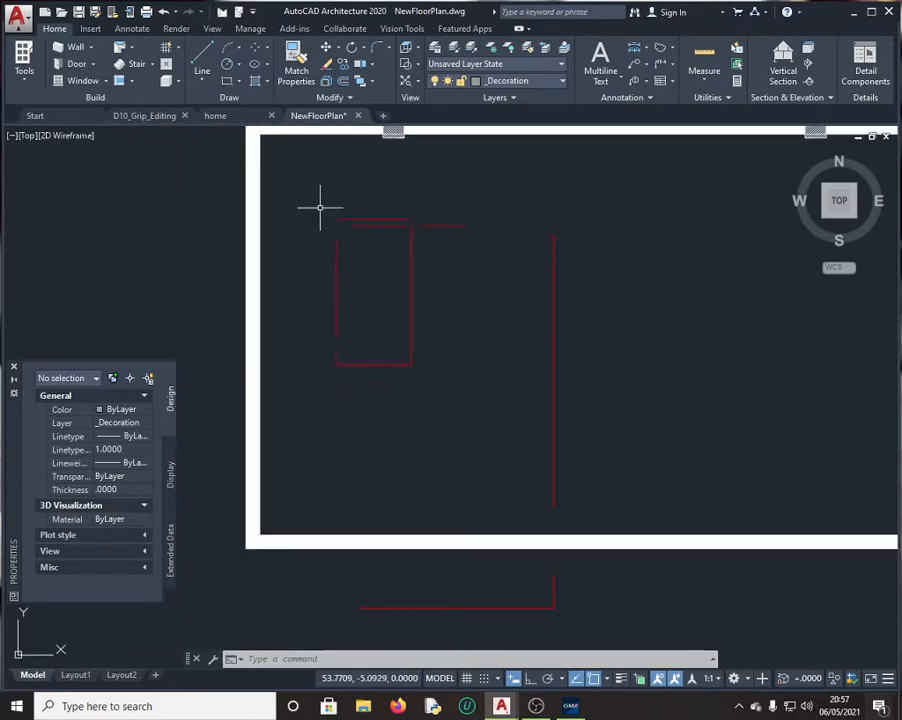
scroll(266, 146, up, 4)
scroll(274, 174, down, 2)
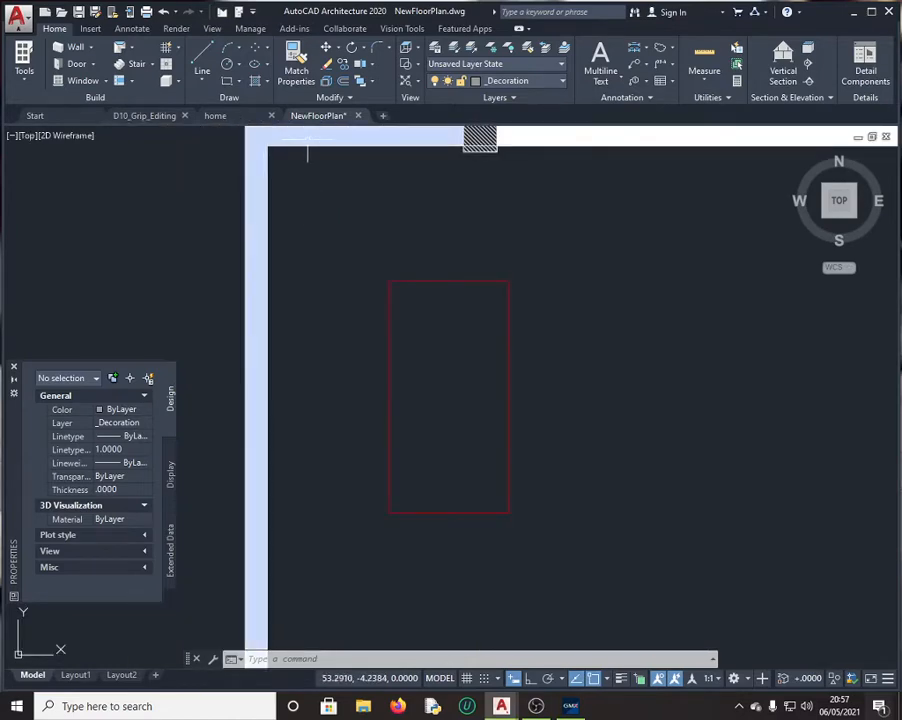
click(704, 58)
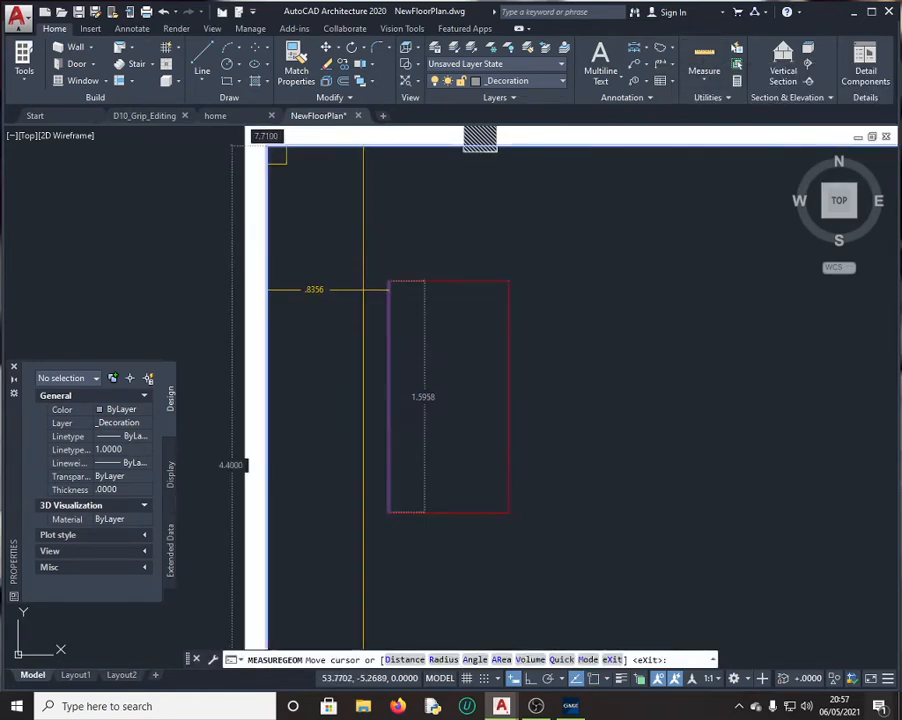
key(Escape)
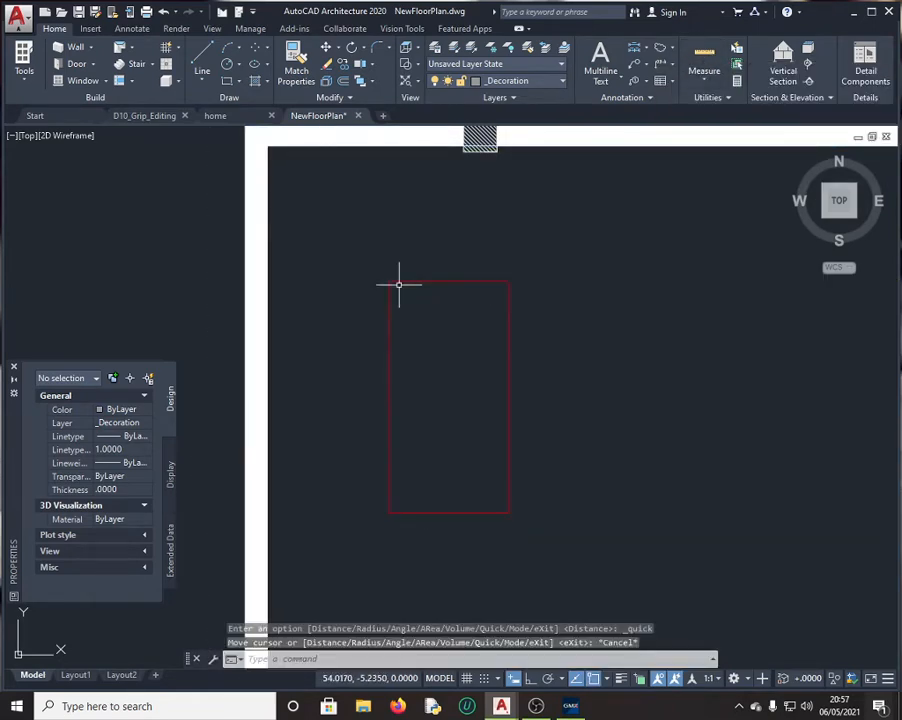
click(202, 62)
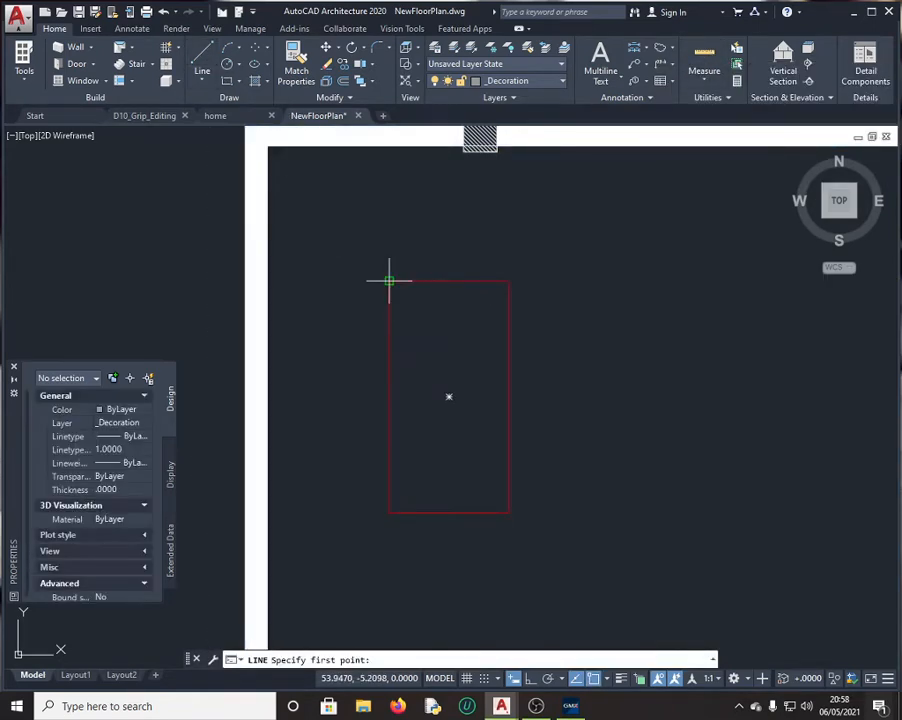
click(389, 281)
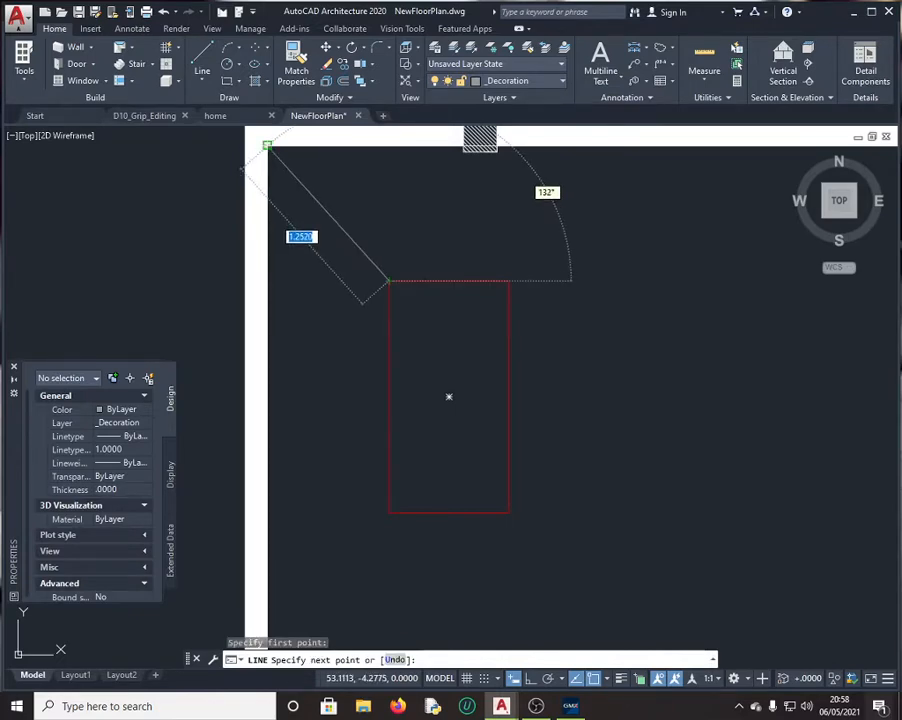
click(267, 146)
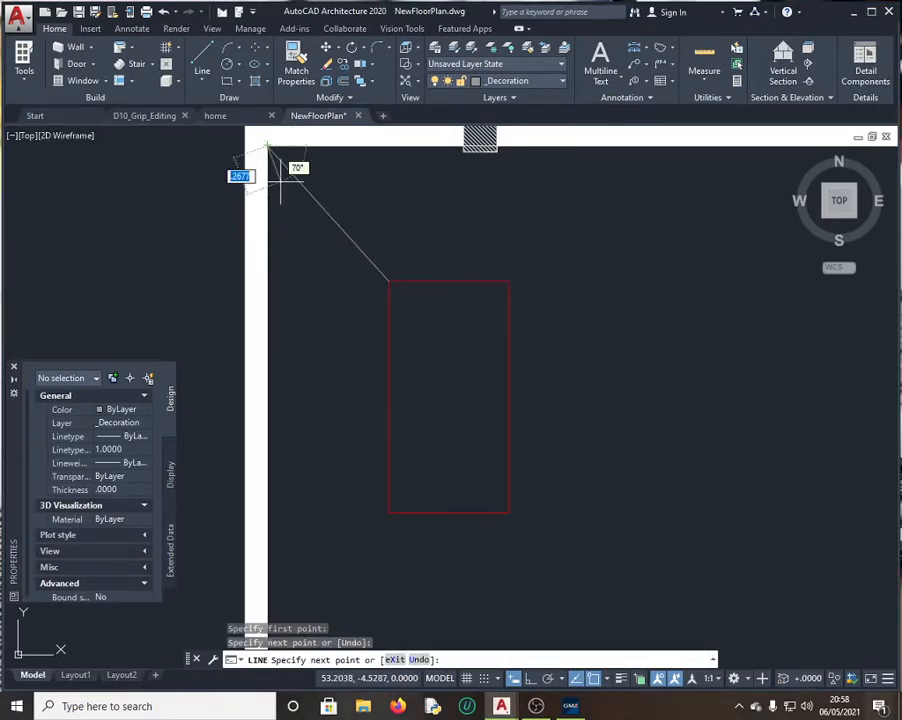
key(Escape)
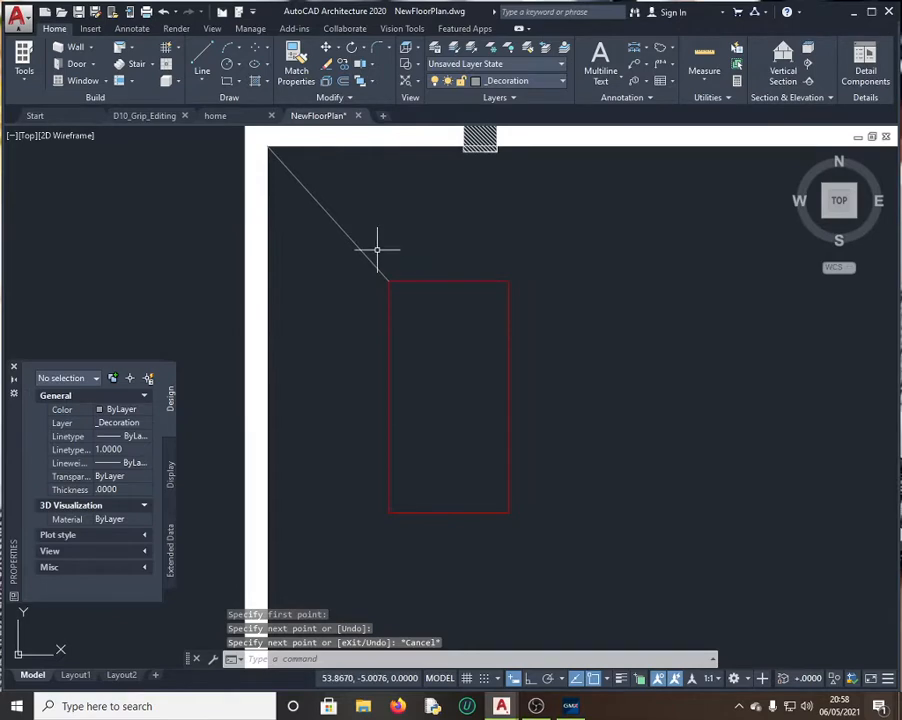
Step: Read the line's length, 1.2520, in QuickCalc, then close QuickCalc
click(346, 234)
scroll(112, 515, down, 5)
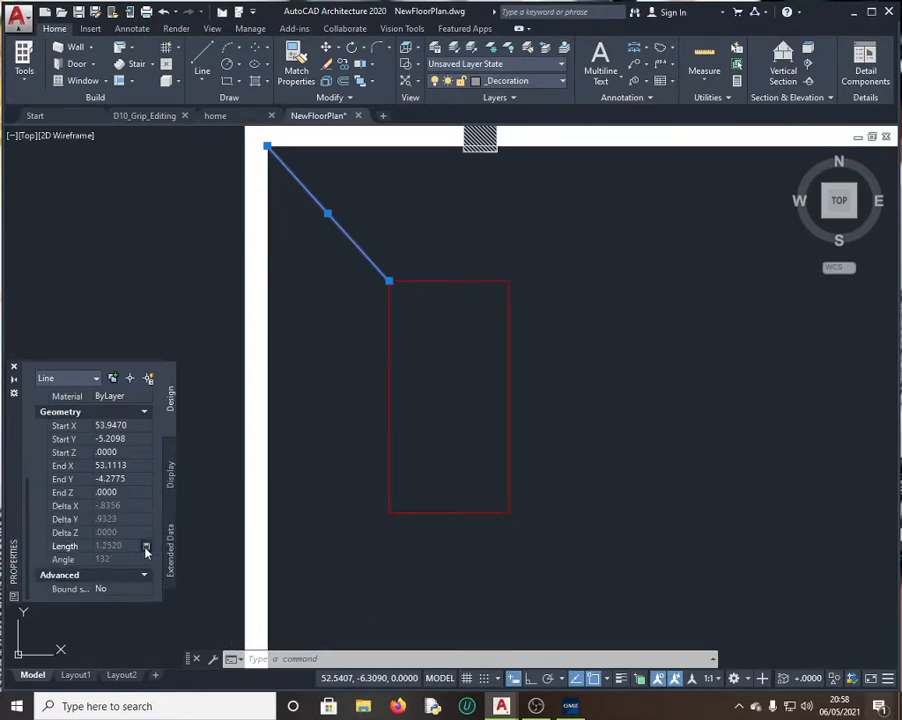
click(146, 548)
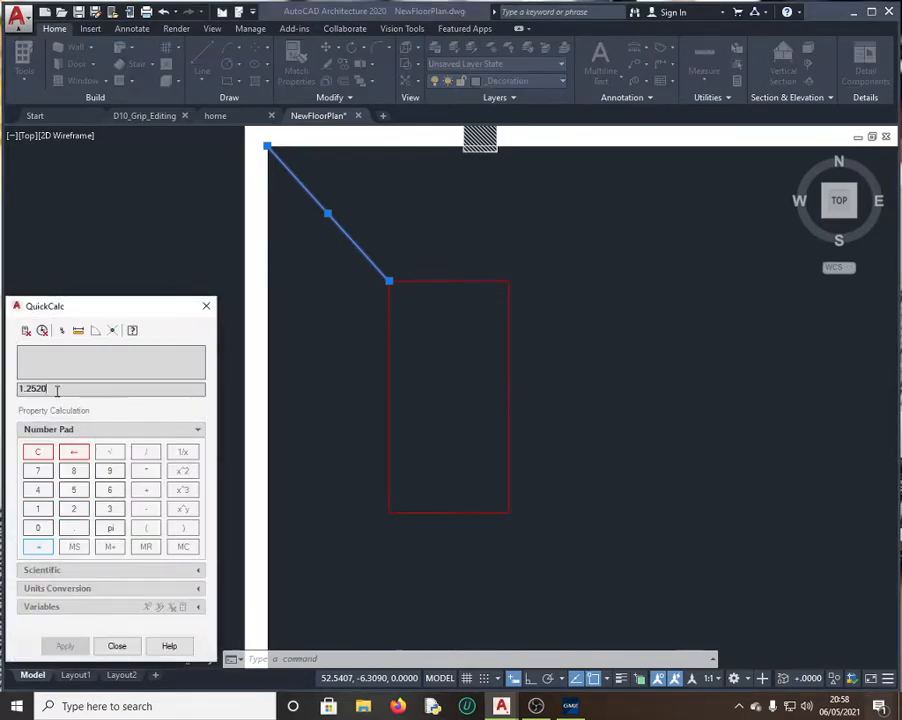
drag(52, 390, 2, 389)
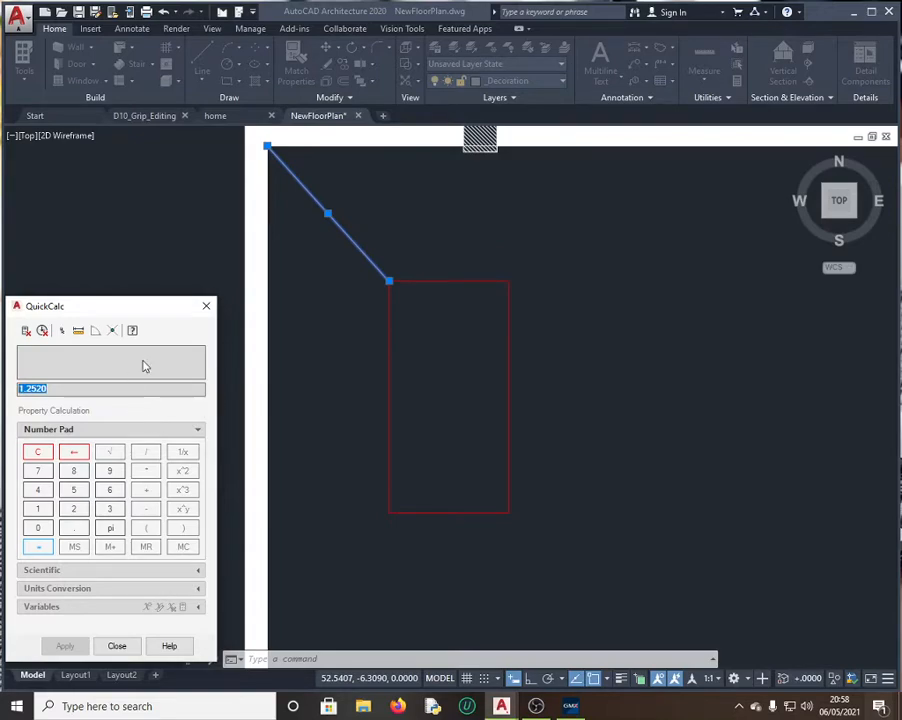
click(128, 647)
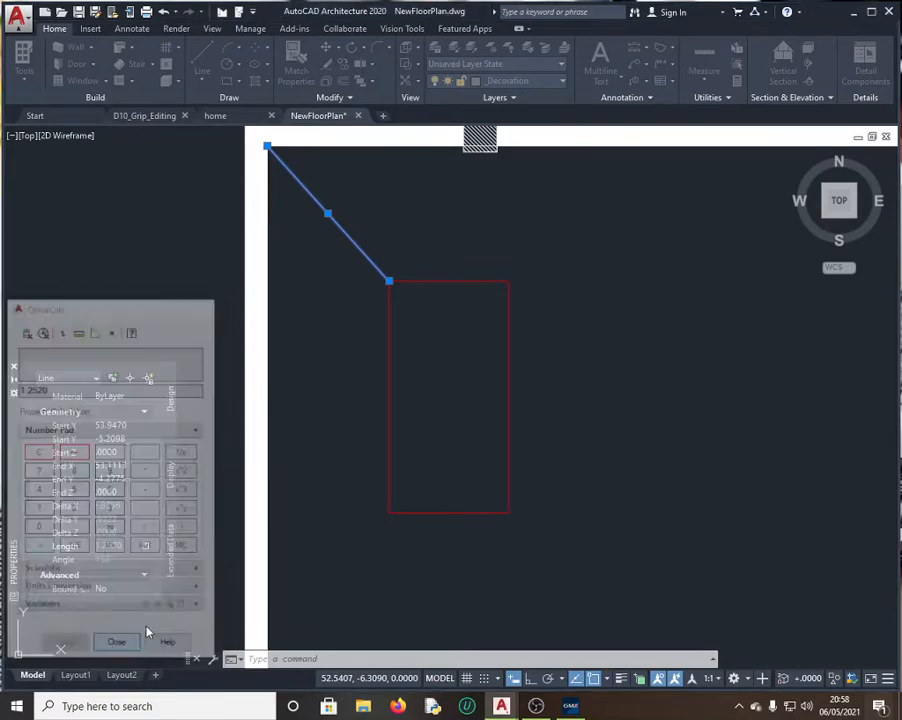
Step: Submit 1.25 as the Corner 1–Corner 2 distance and continue to question 2
click(570, 706)
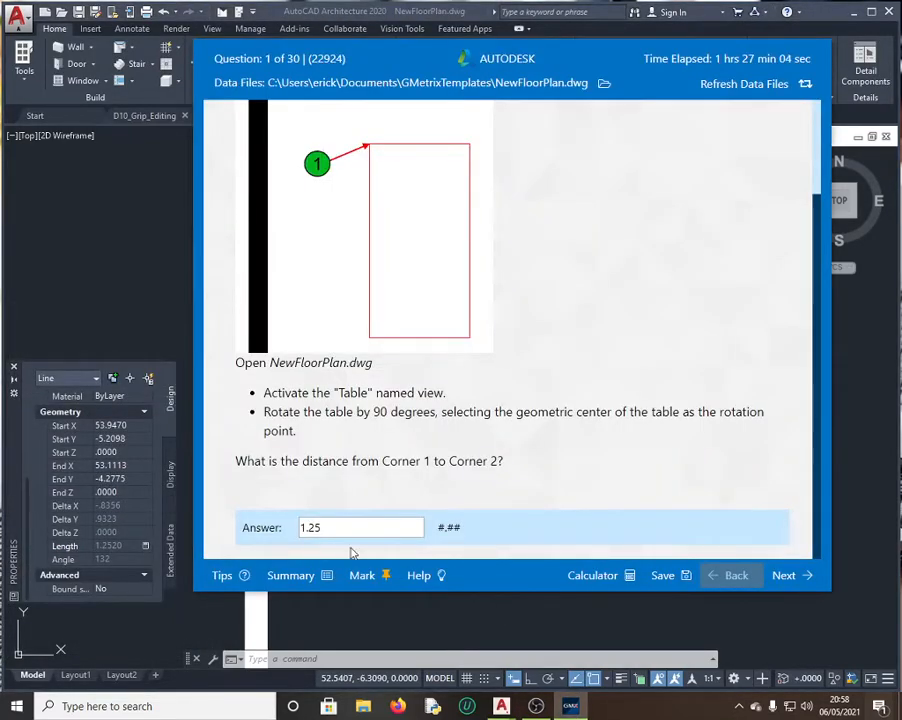
drag(330, 528, 292, 535)
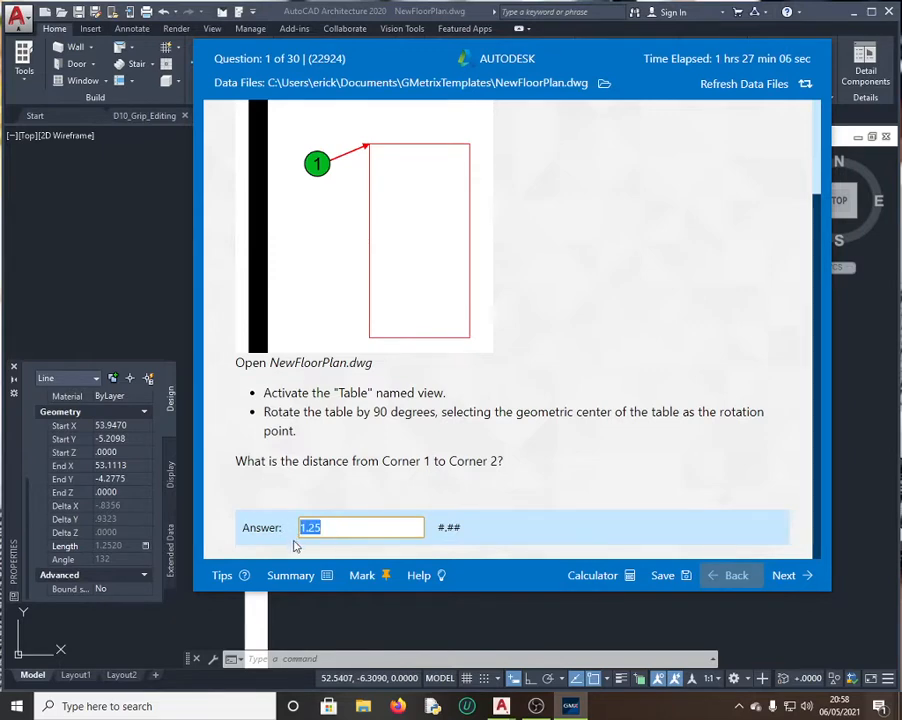
text(1.2520)
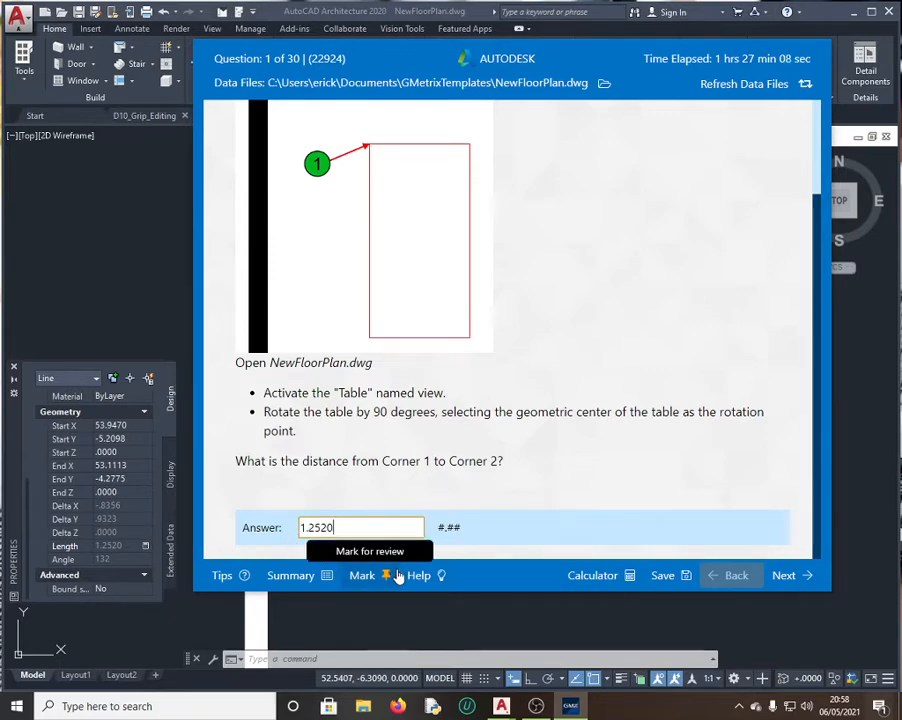
key(BackSpace)
key(BackSpace)
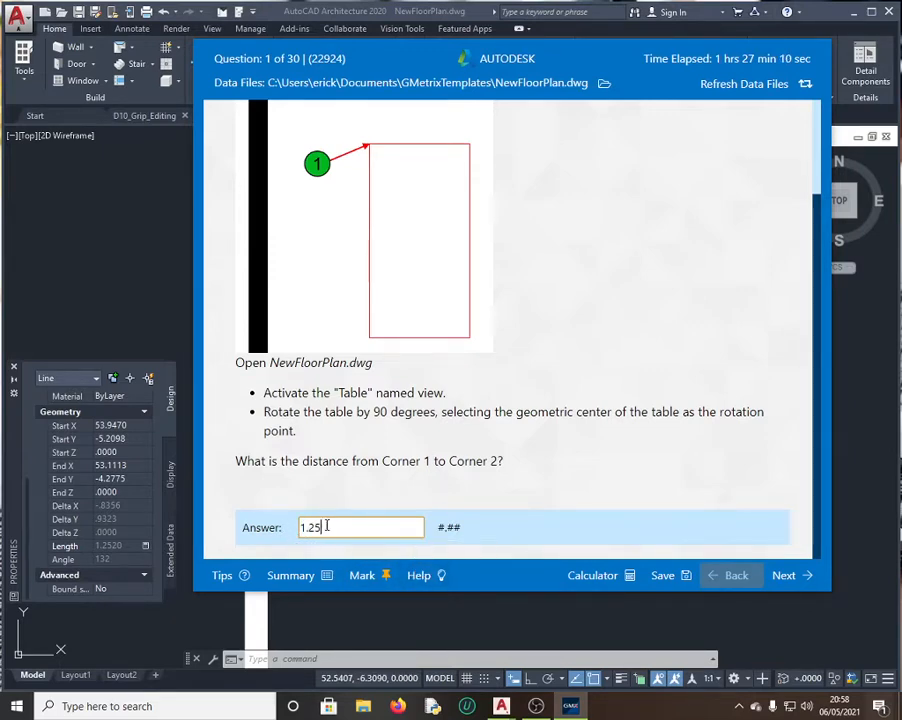
click(795, 575)
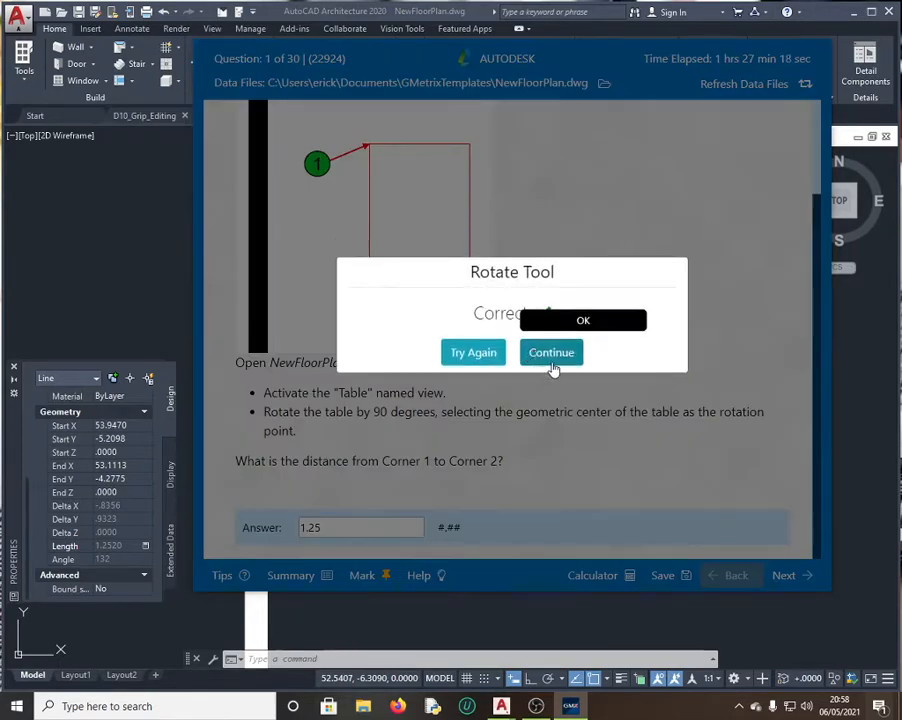
click(553, 352)
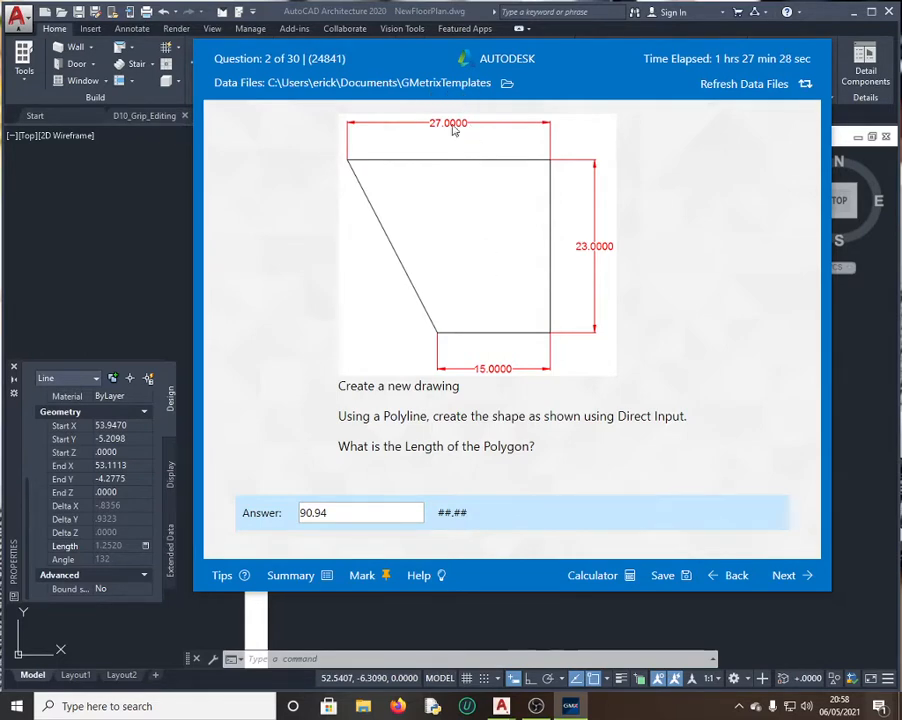
click(112, 251)
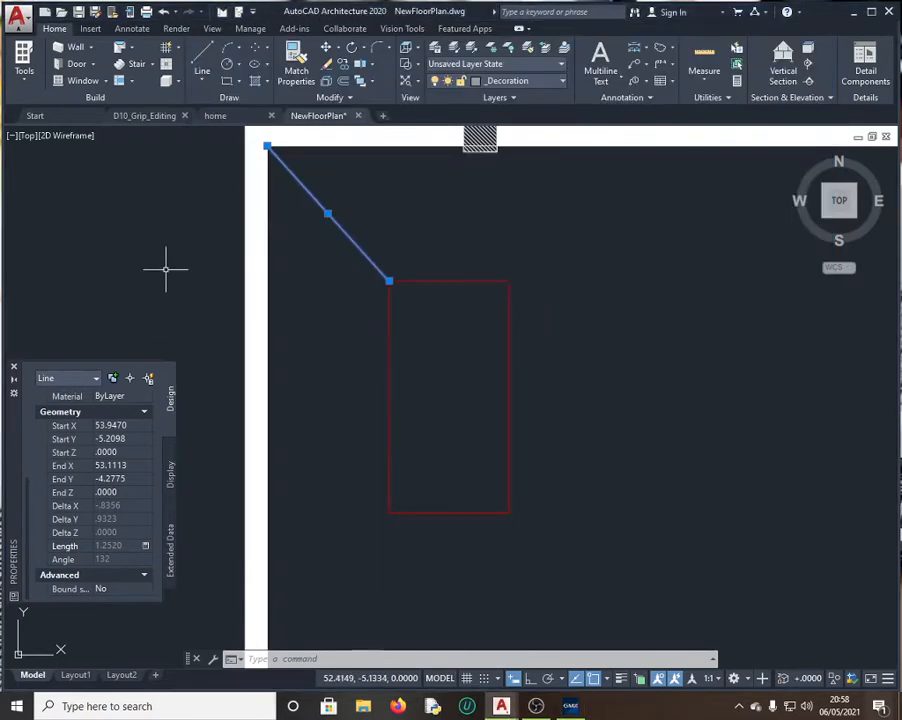
Step: Create a new blank drawing, Drawing1, from the application menu, then check the question window
click(18, 17)
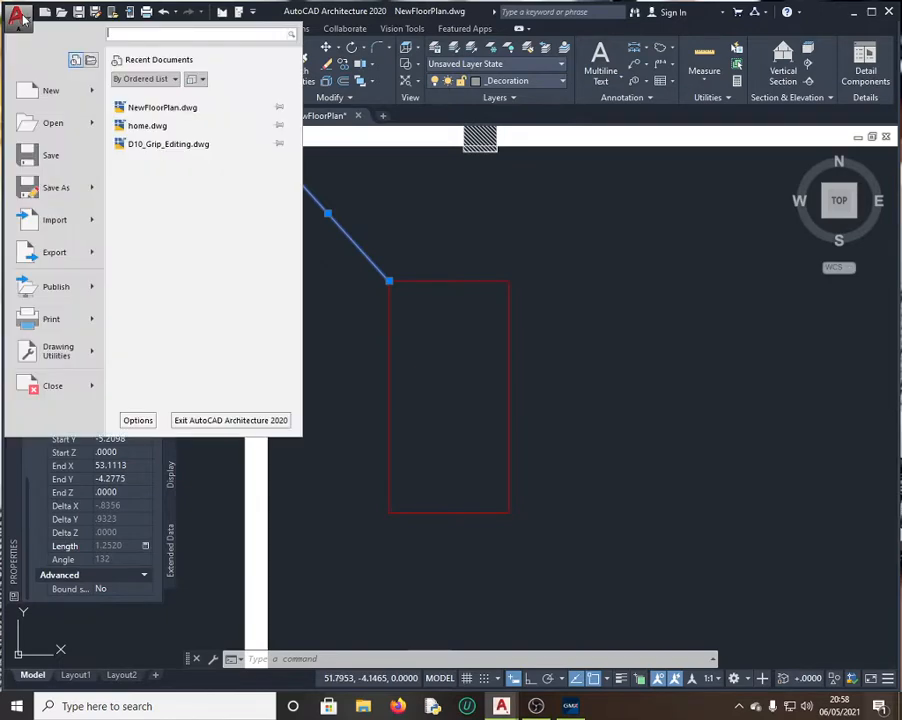
click(51, 98)
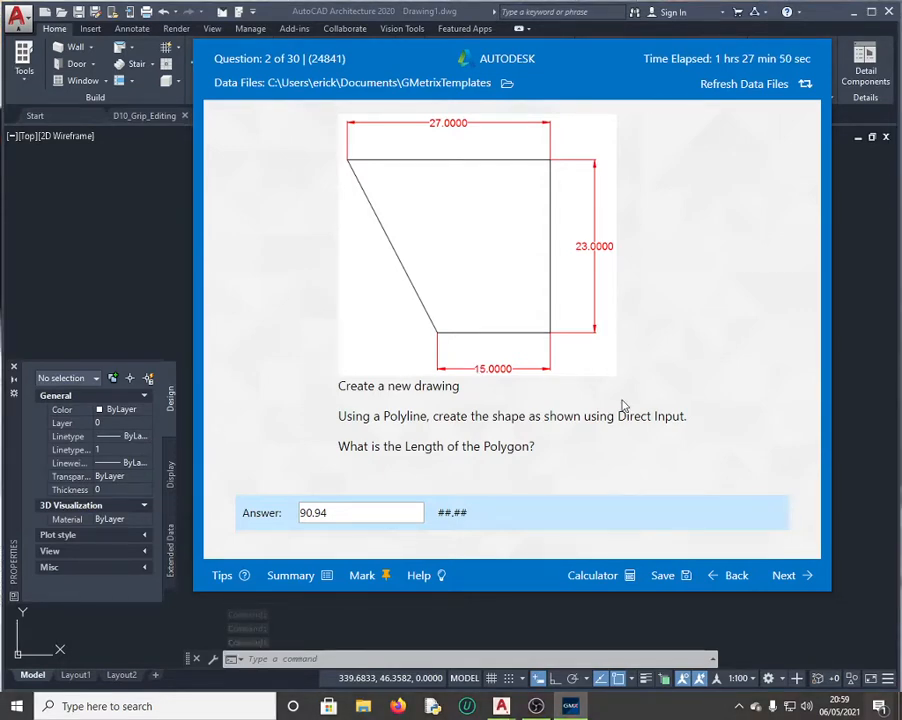
click(570, 706)
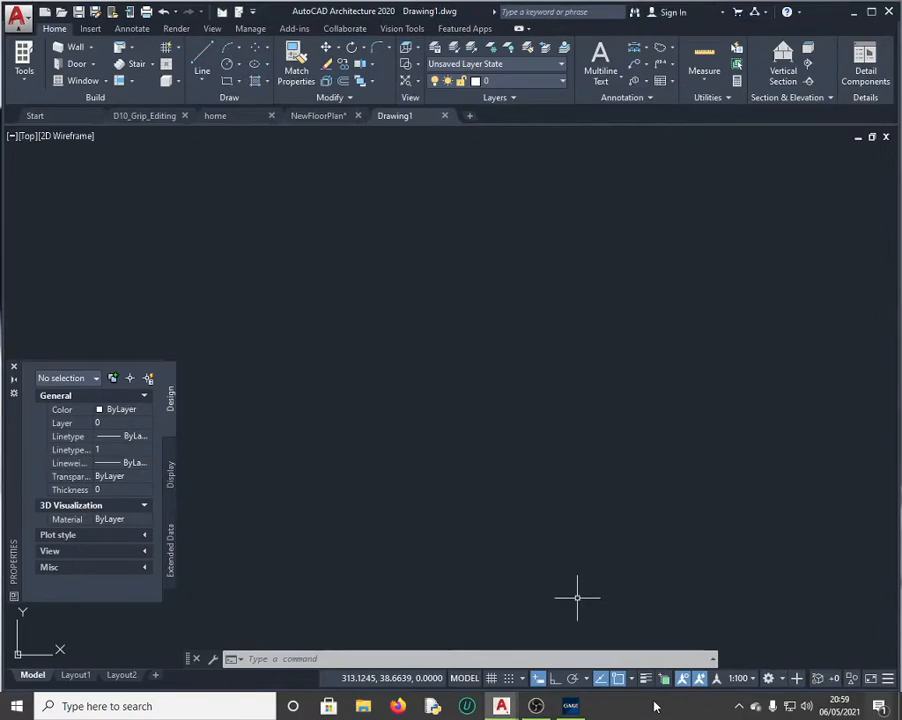
click(571, 706)
Step: Start a polyline with the PLINE command and place its starting point in Drawing1
click(180, 261)
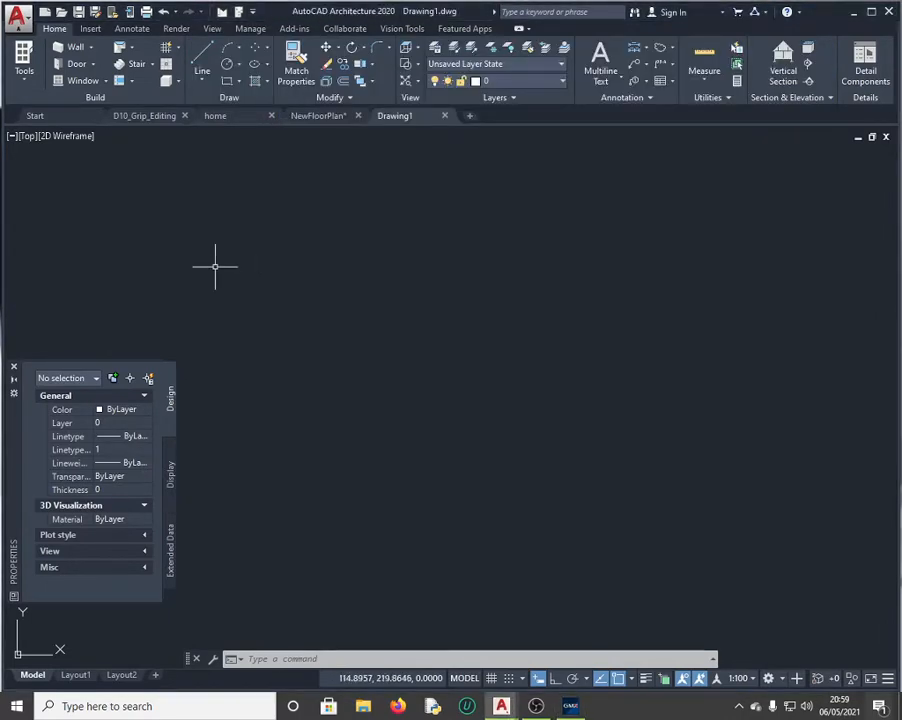
click(311, 658)
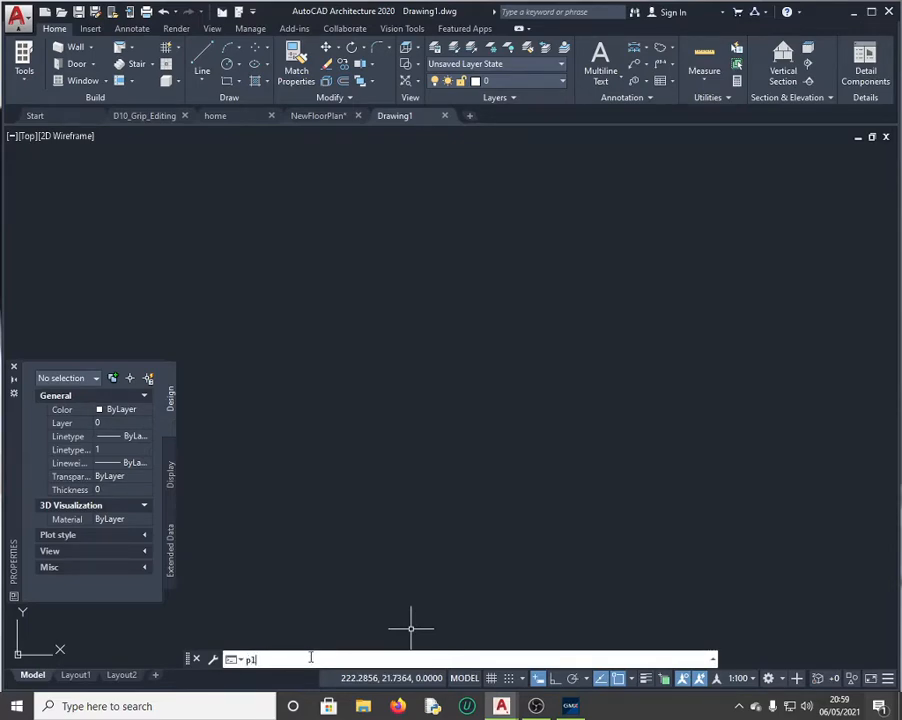
text(pl)
key(BackSpace)
text(oly)
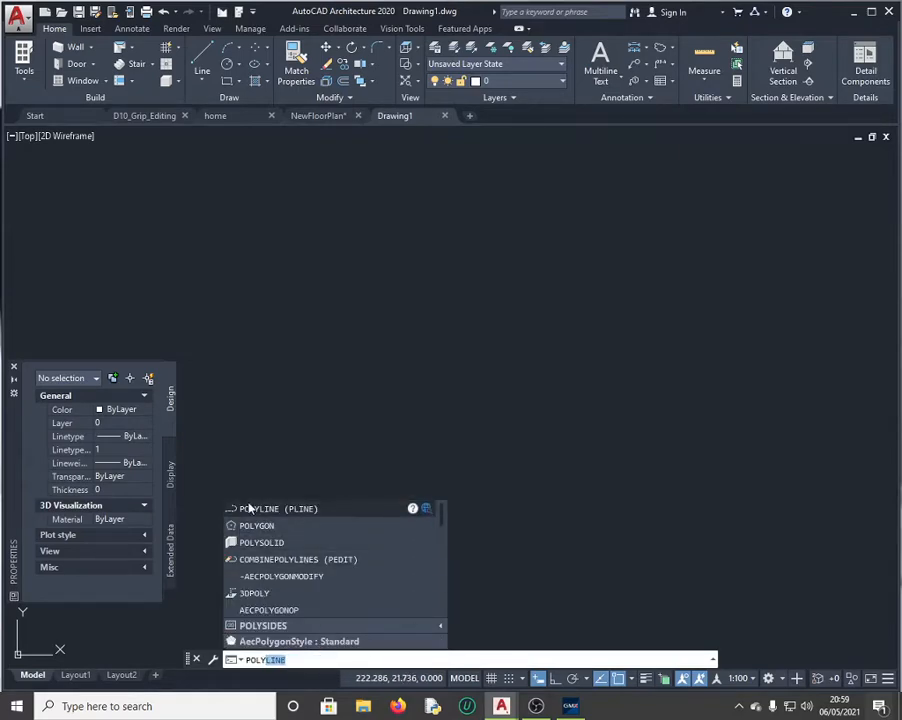
click(279, 509)
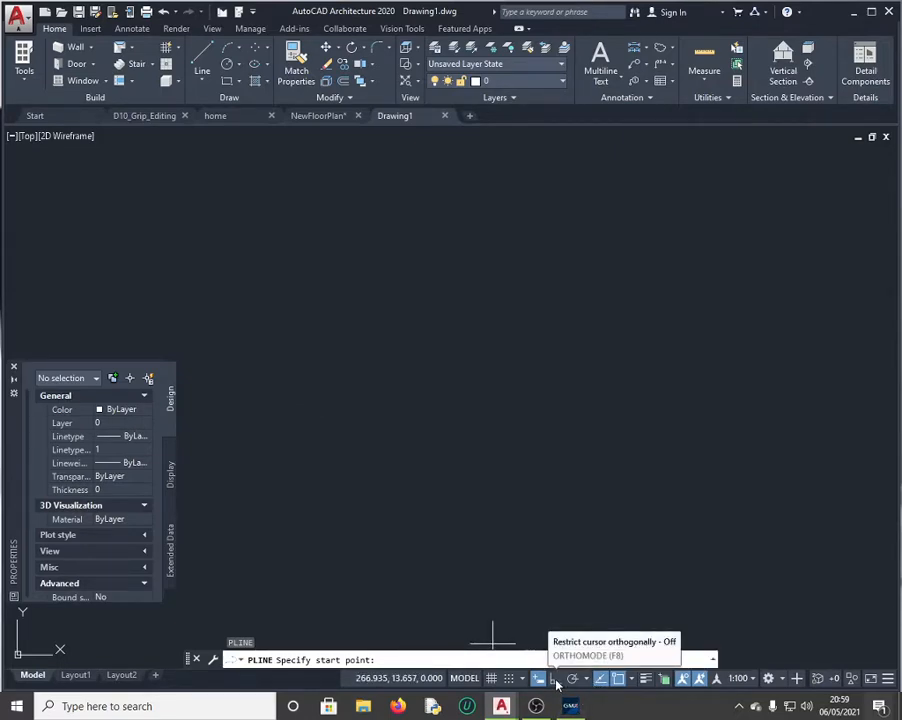
click(300, 331)
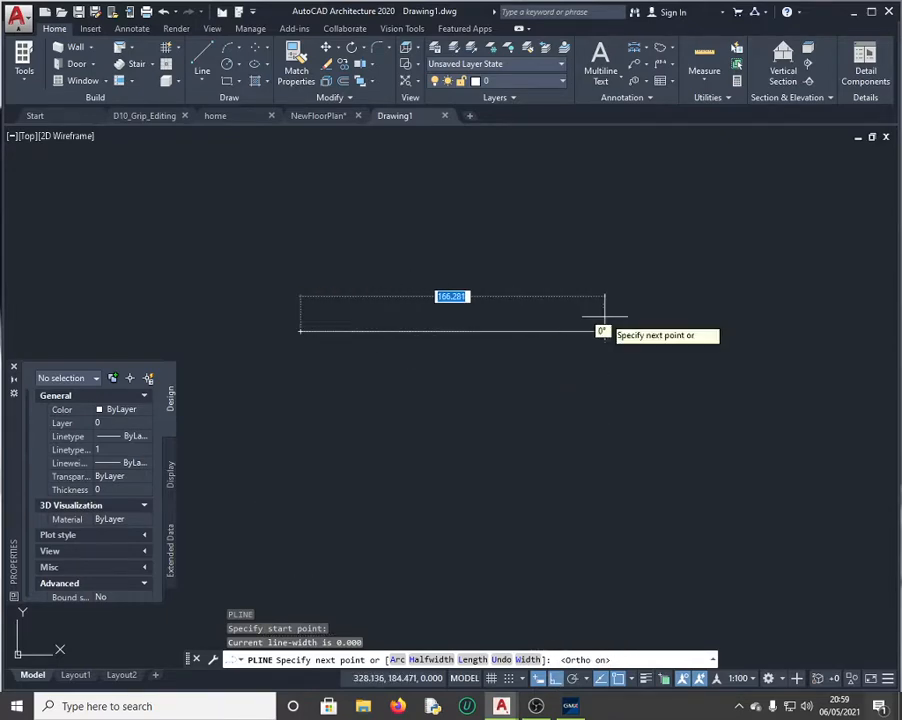
Step: Draw polyline segments of 15, 23 and 27 units, then close it
click(572, 707)
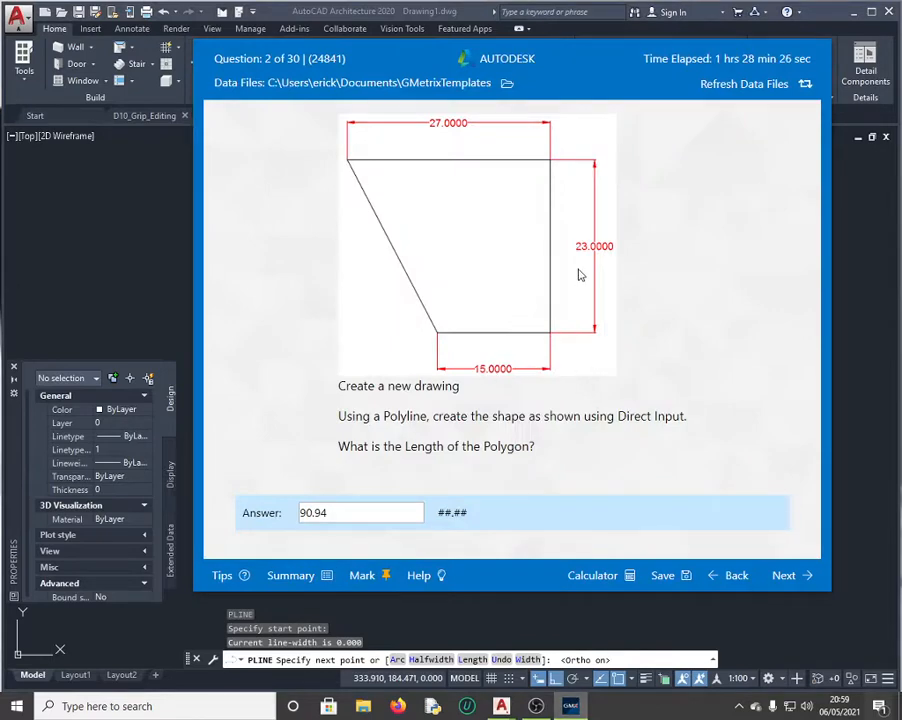
click(122, 279)
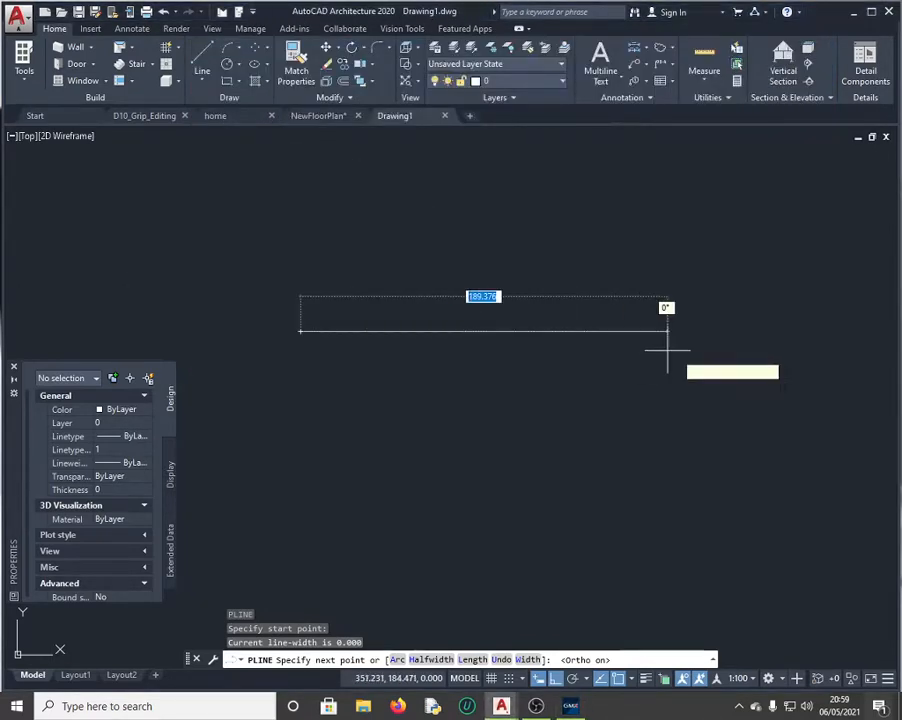
text(1)
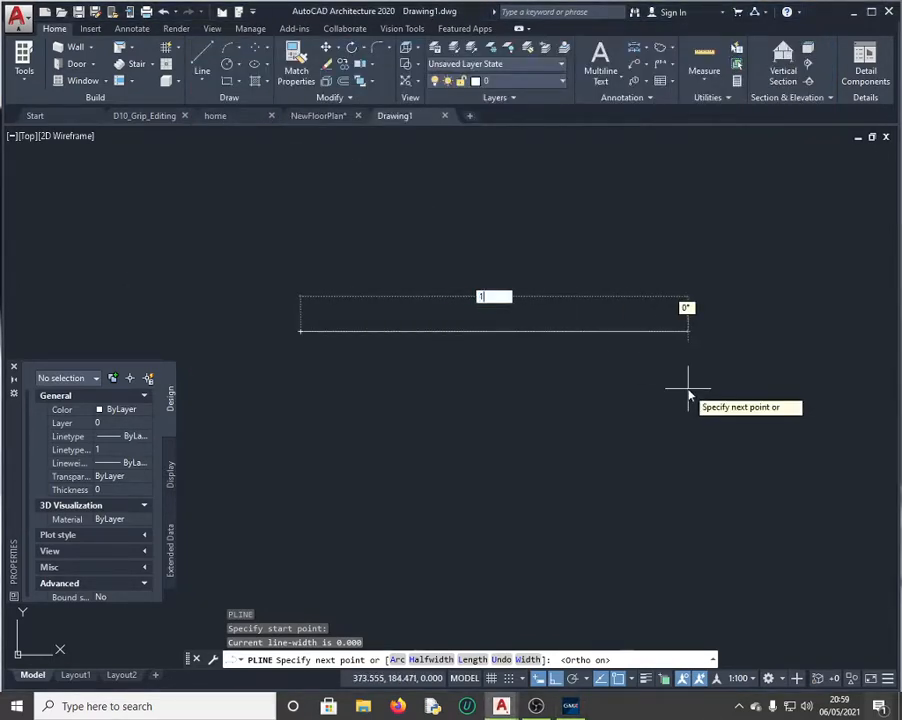
text(5)
key(Return)
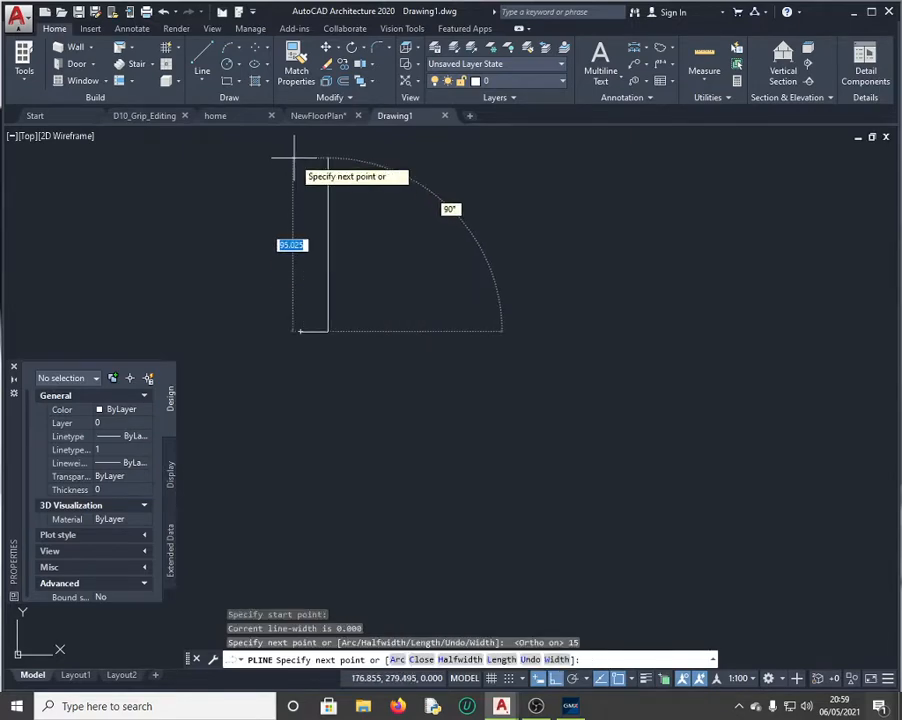
text(23)
key(Return)
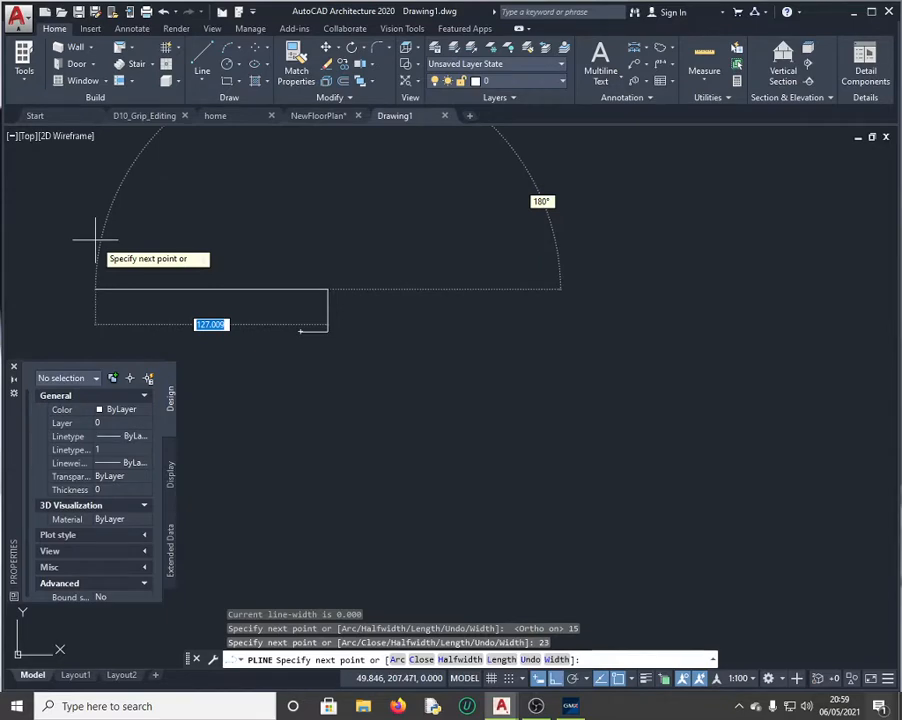
text(27)
key(Return)
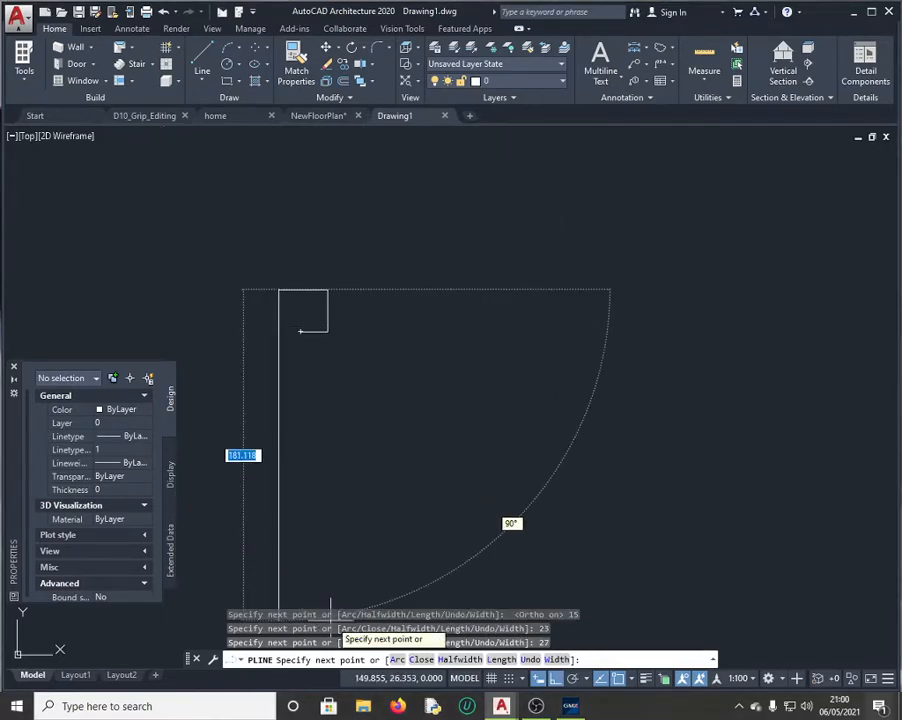
text(c)
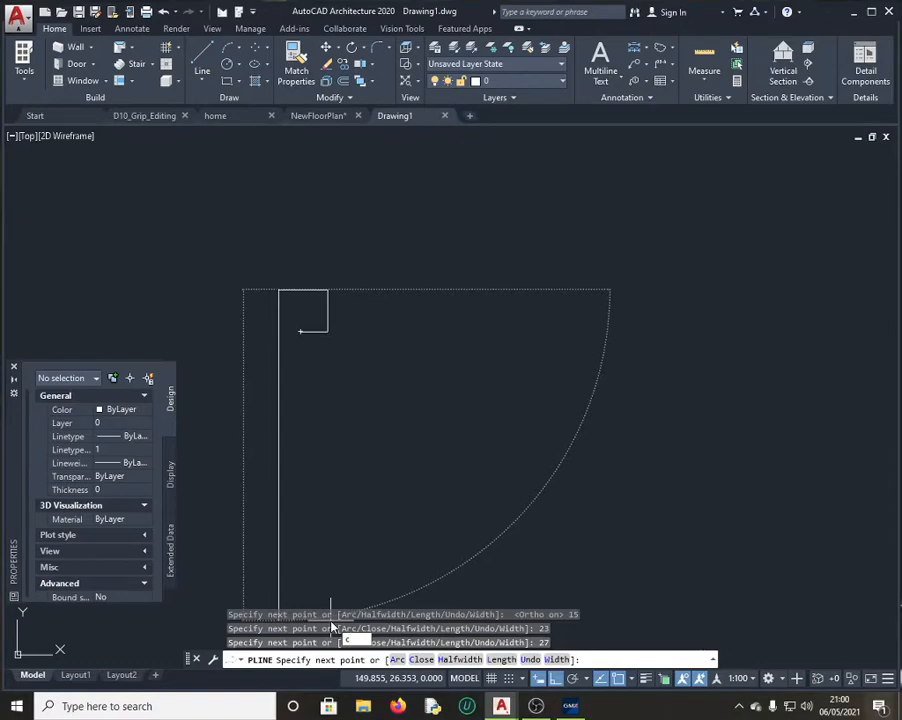
key(Return)
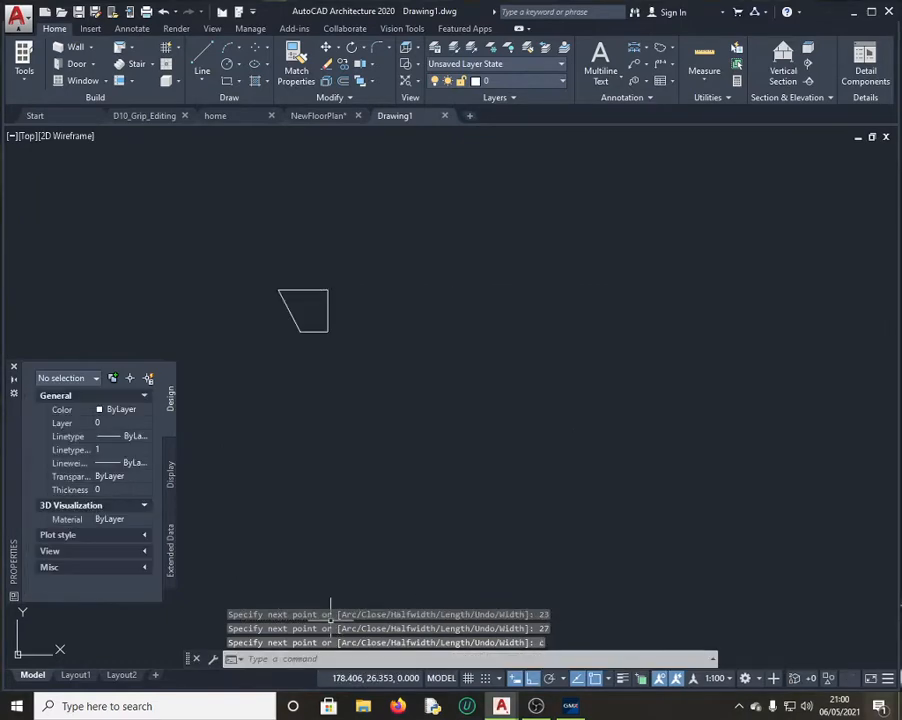
click(571, 706)
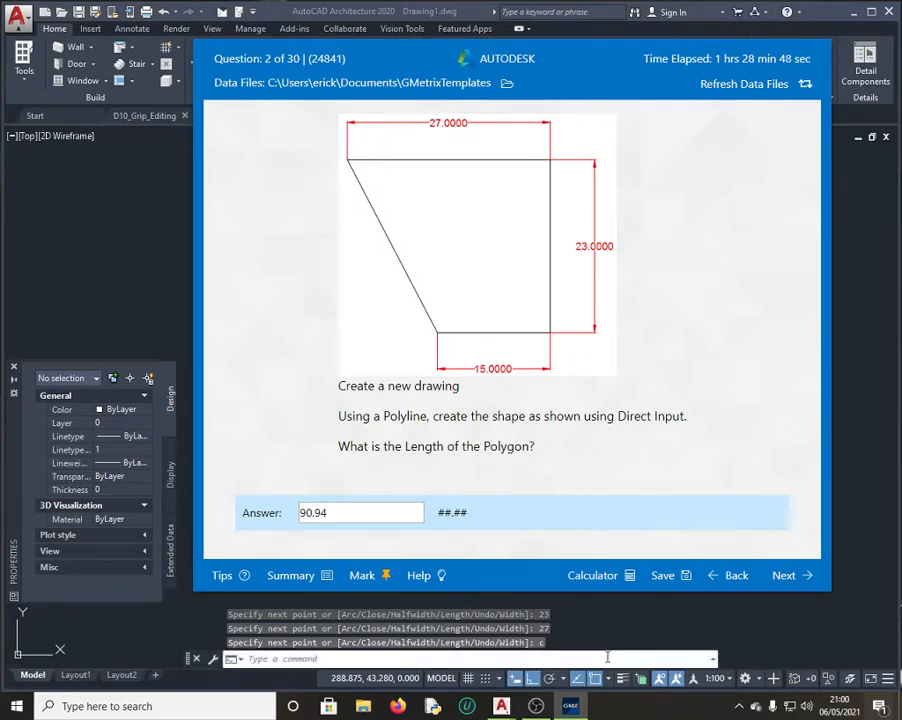
Step: Copy the polyline's 90.942 Length value from Properties through QuickCalc
click(857, 452)
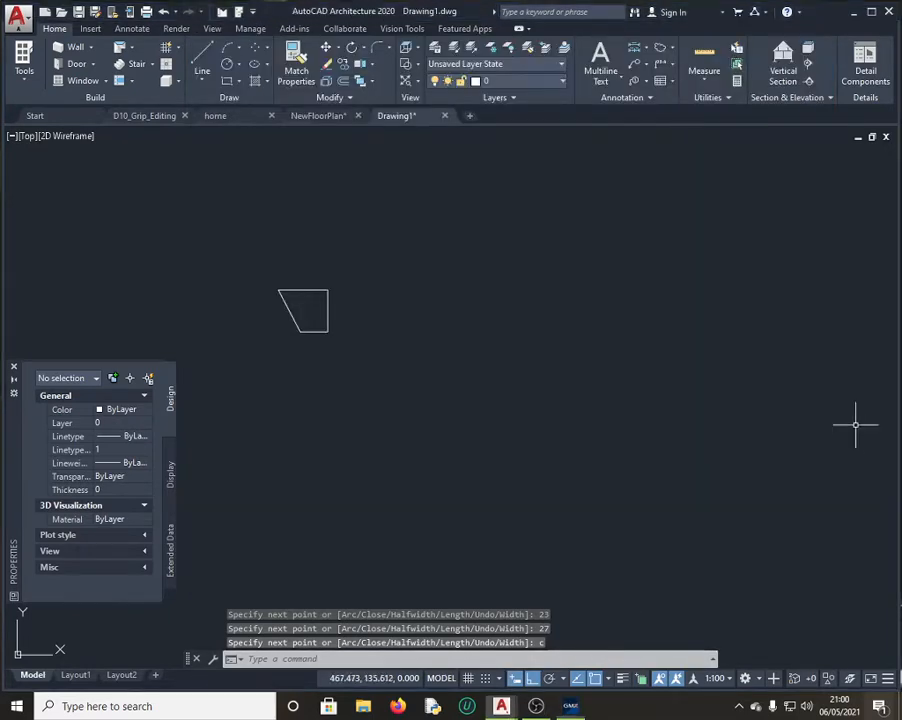
click(317, 290)
right_click(316, 290)
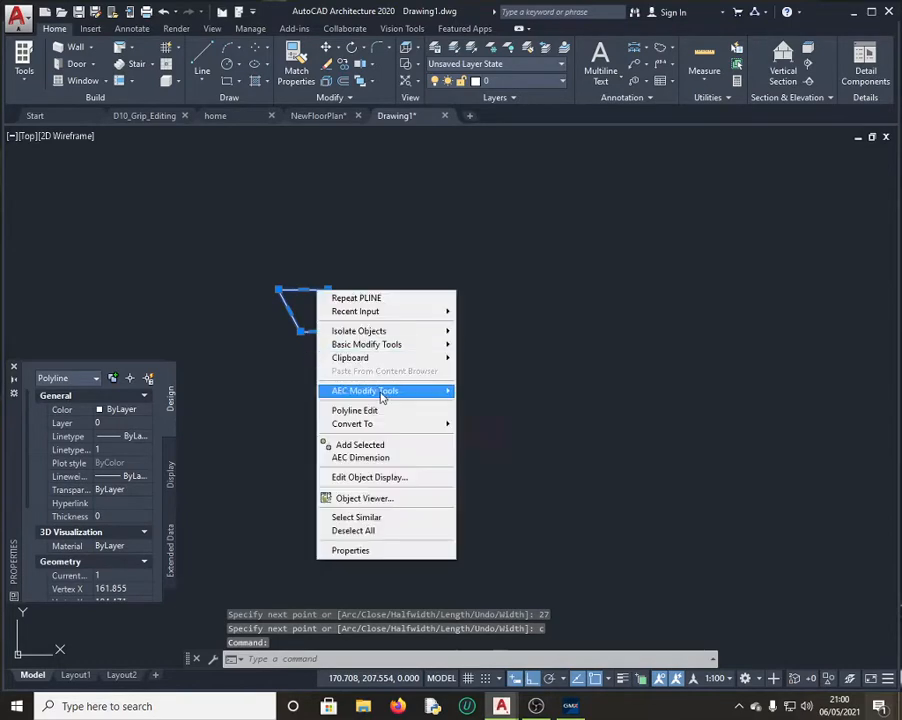
click(372, 548)
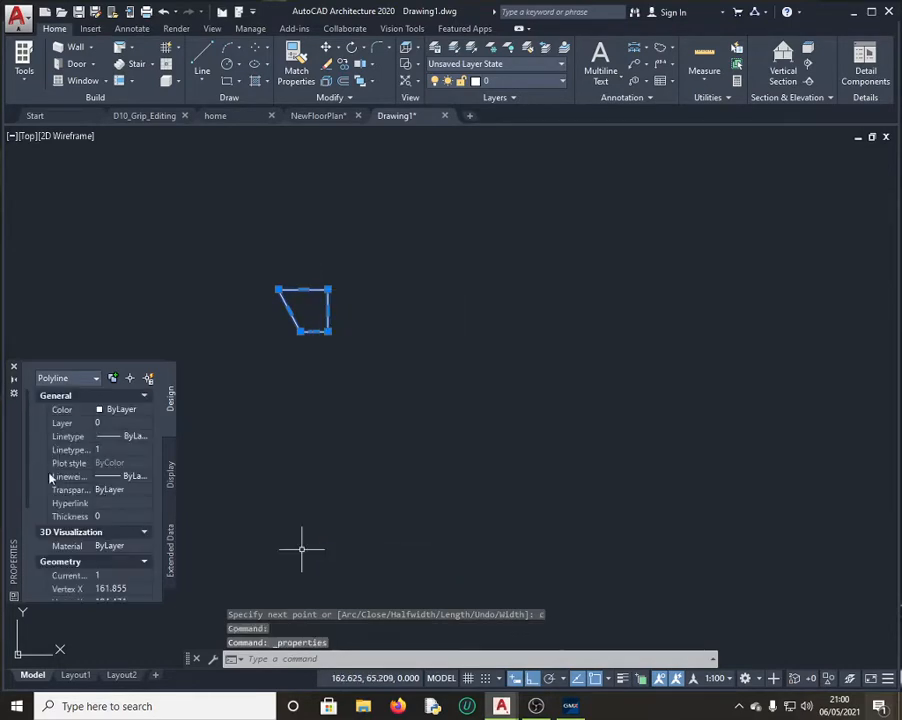
scroll(60, 500, down, 3)
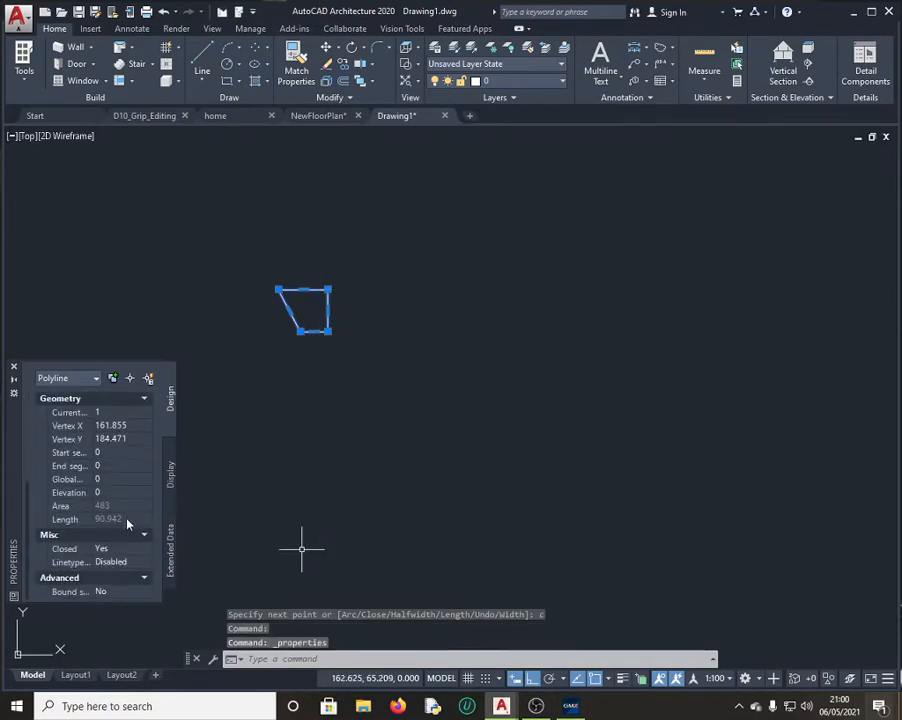
click(122, 519)
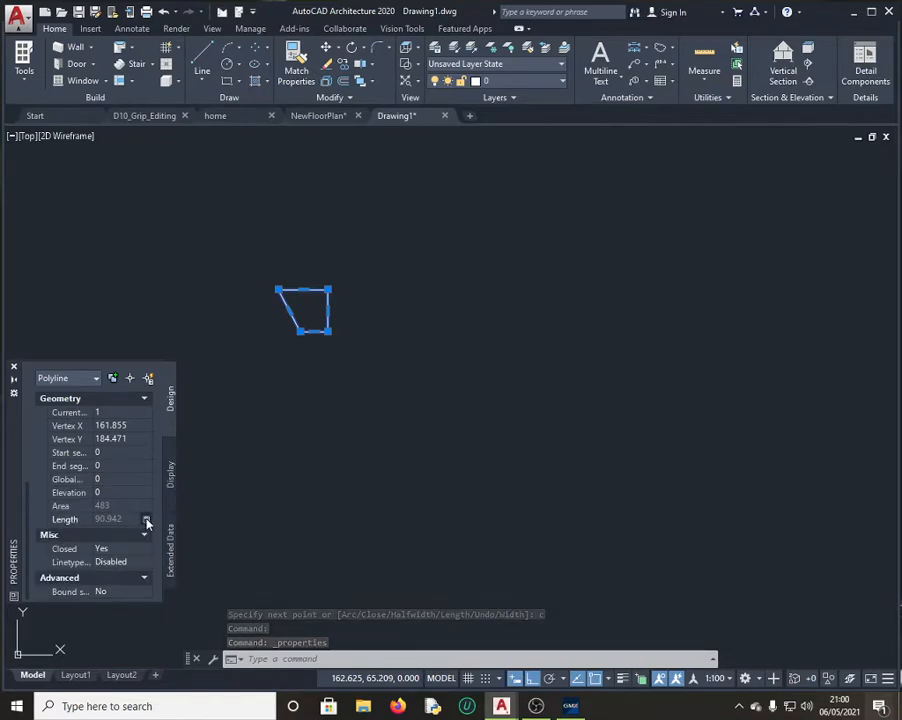
click(146, 521)
drag(56, 388, 16, 388)
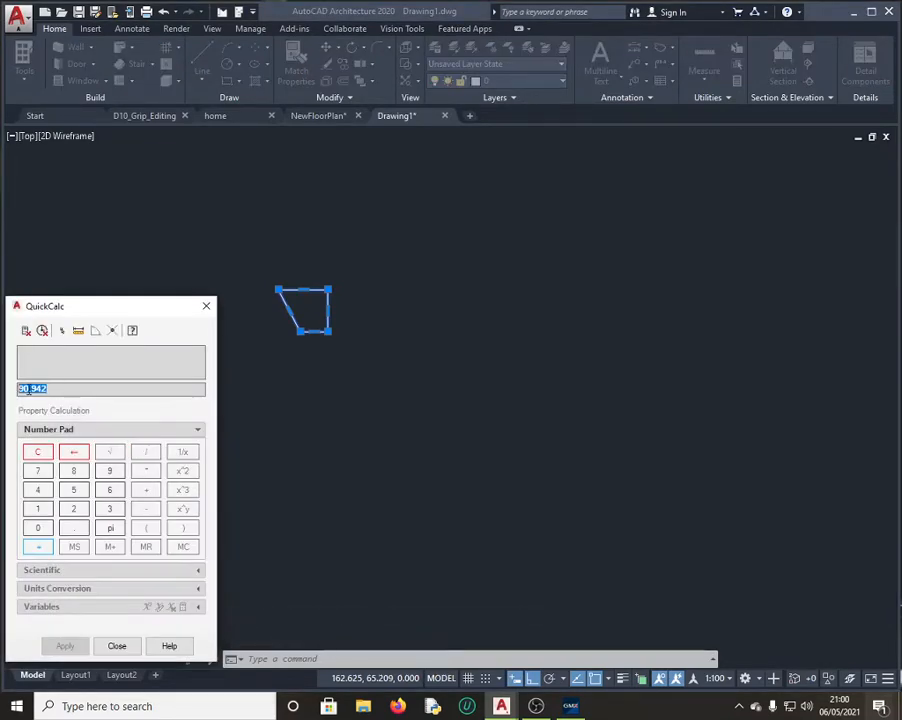
click(117, 646)
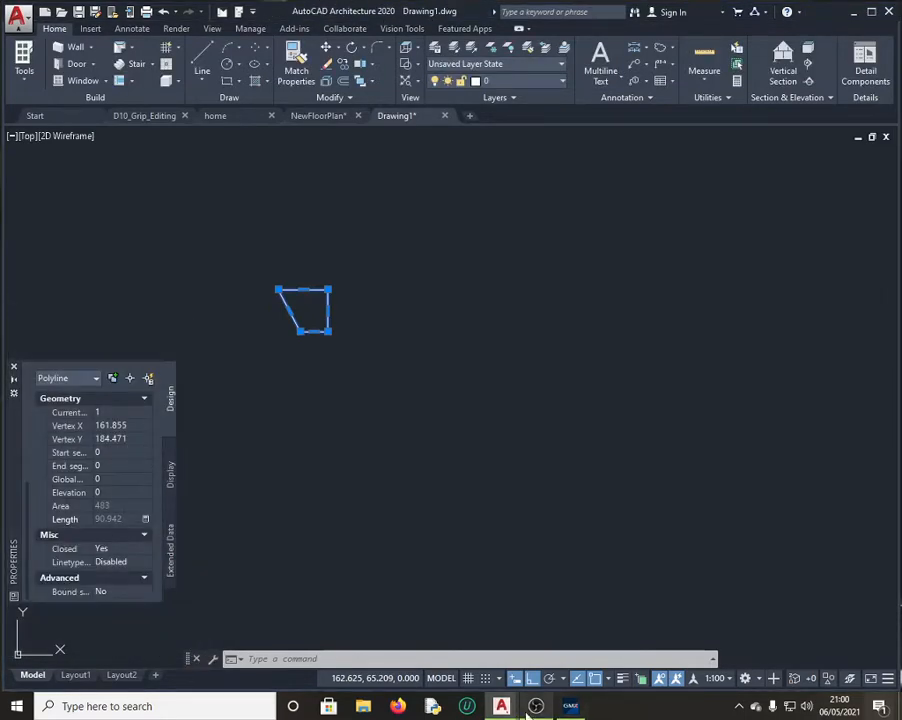
click(571, 706)
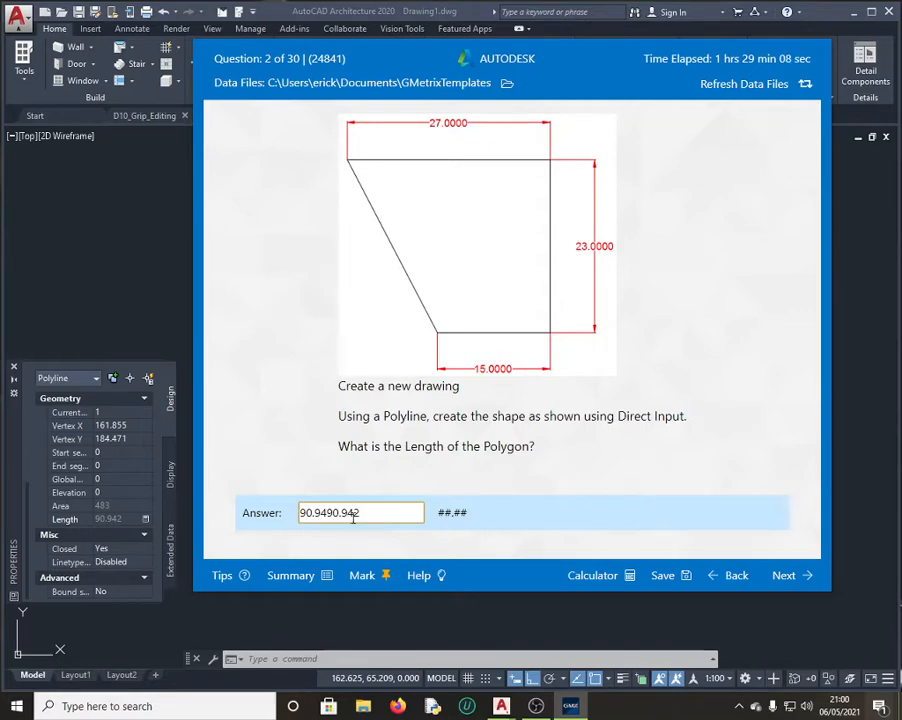
Step: Trim the answer to 90.94, submit it, and continue to Question 3
drag(371, 512, 326, 512)
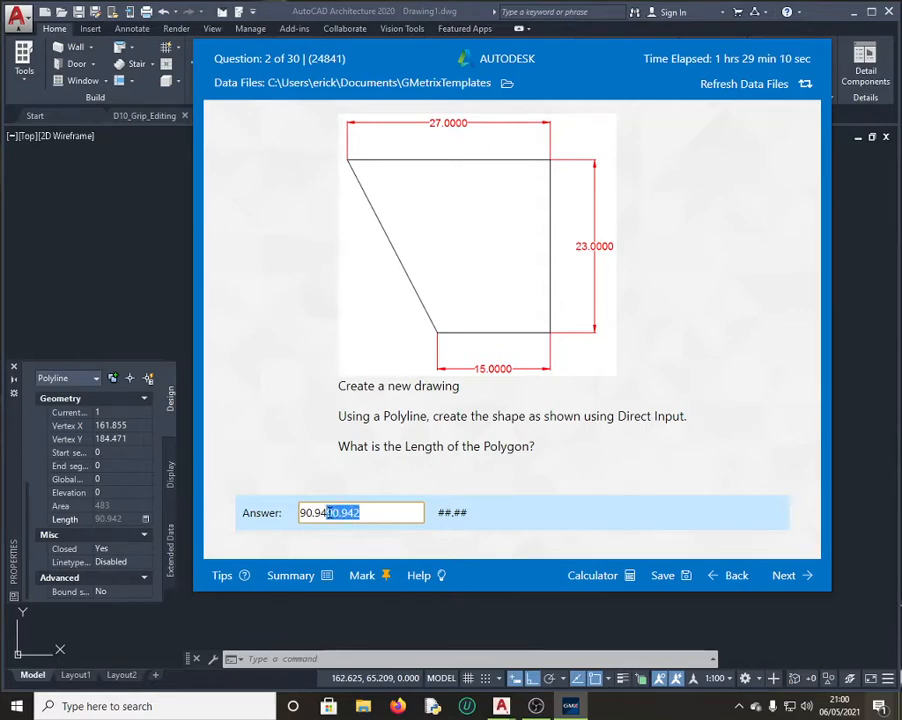
key(Delete)
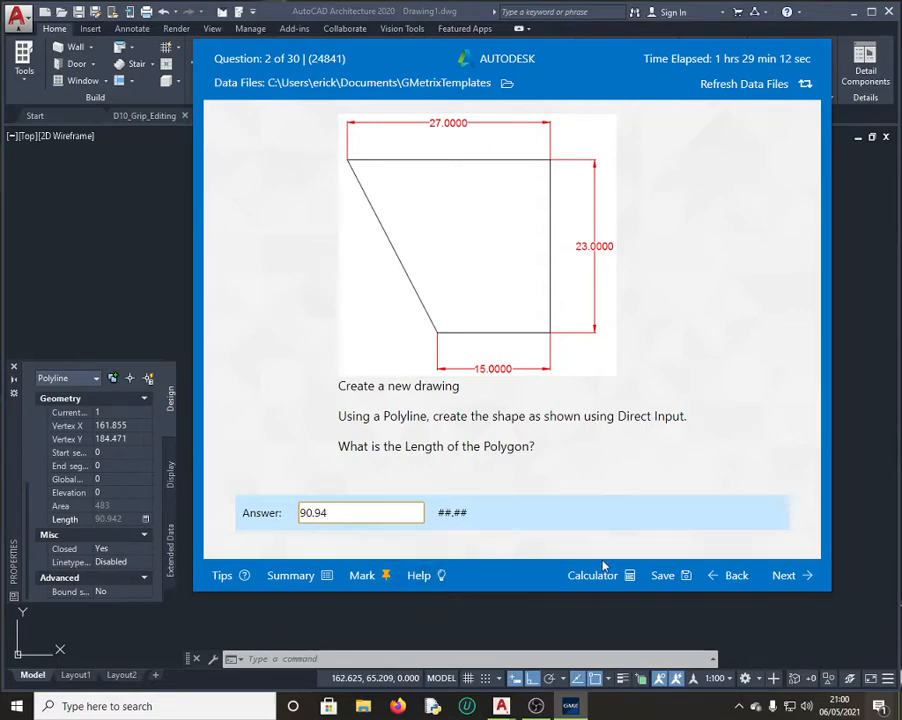
click(795, 580)
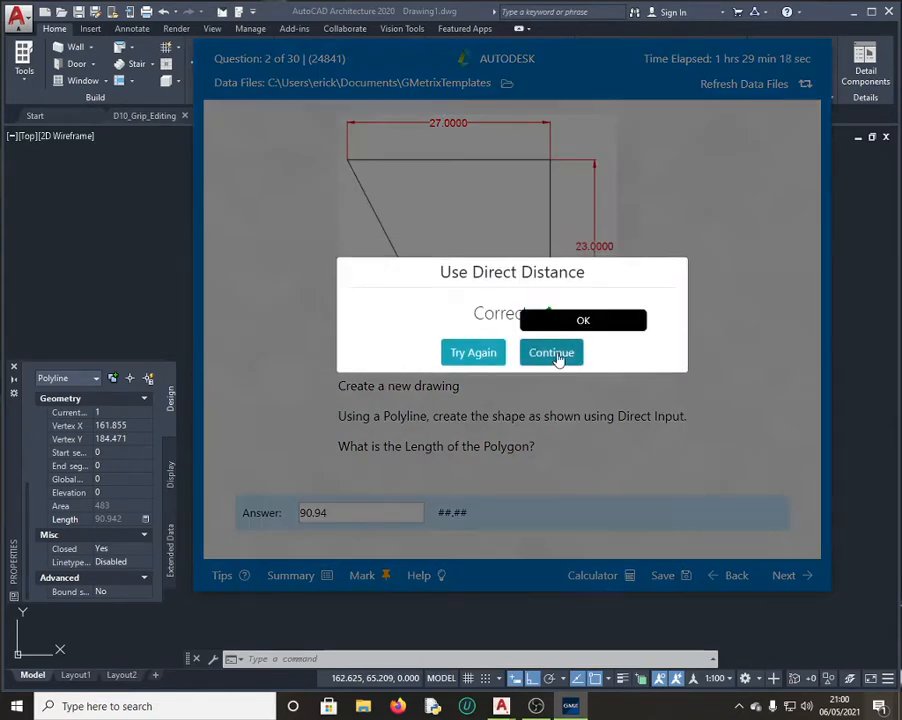
click(554, 358)
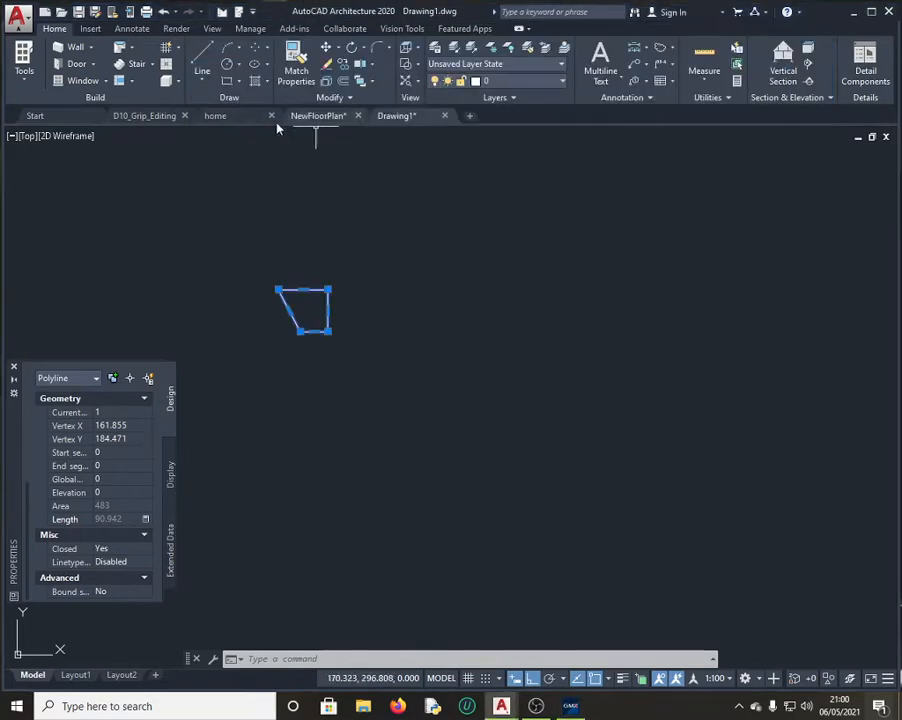
Step: Restore home.dwg's Line named view from the View tab's Views list
click(232, 121)
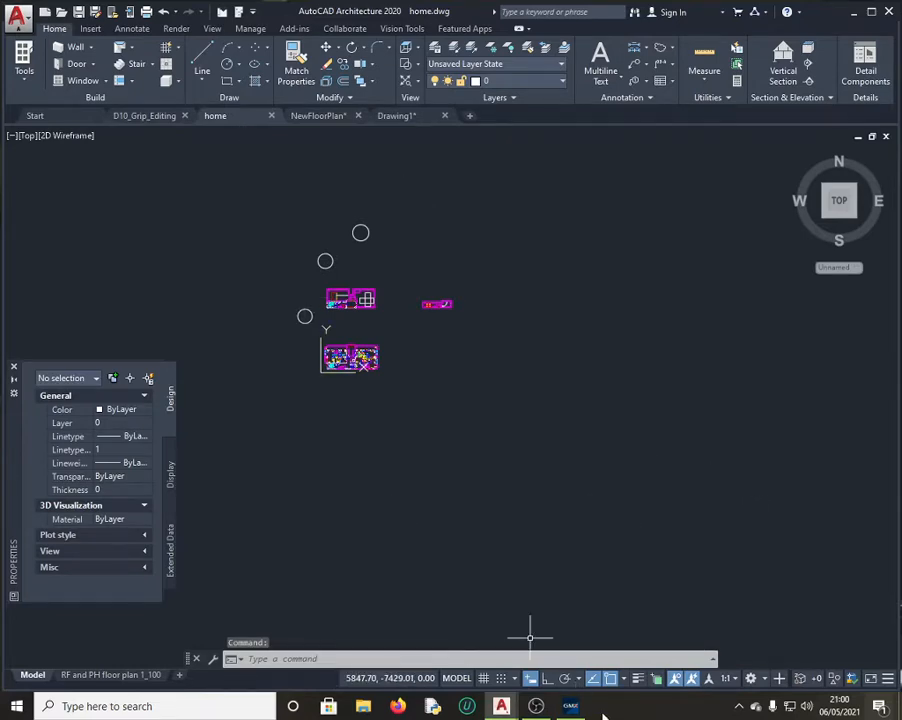
click(570, 706)
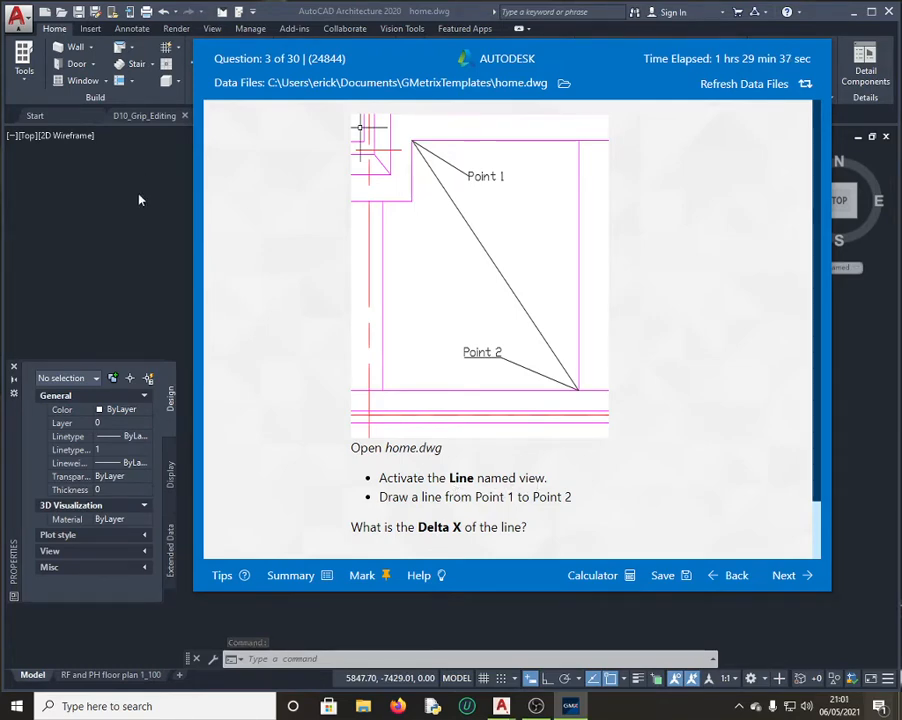
click(138, 196)
click(213, 29)
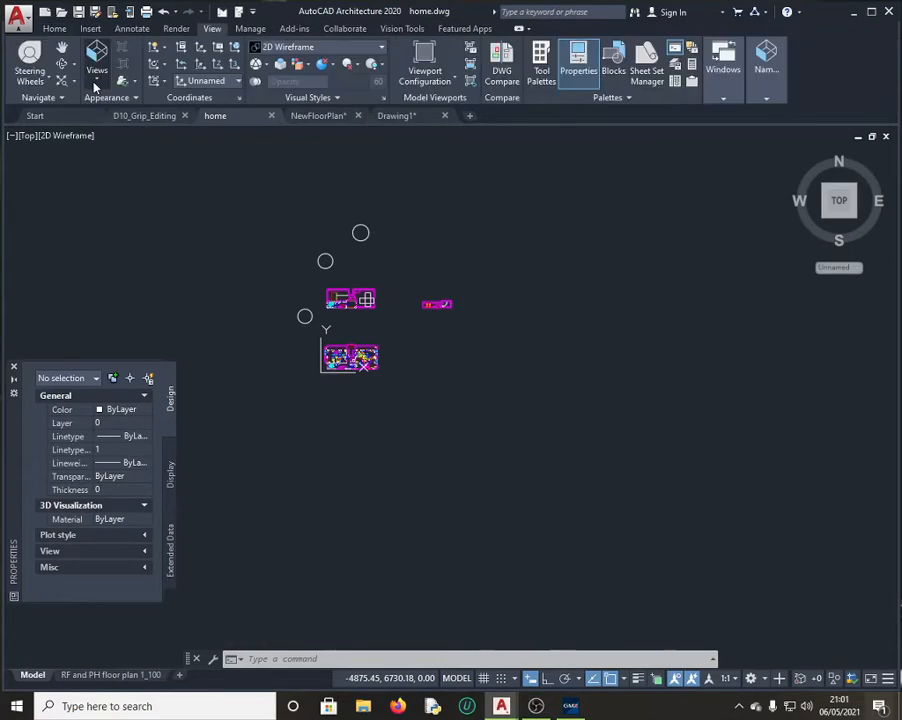
click(97, 68)
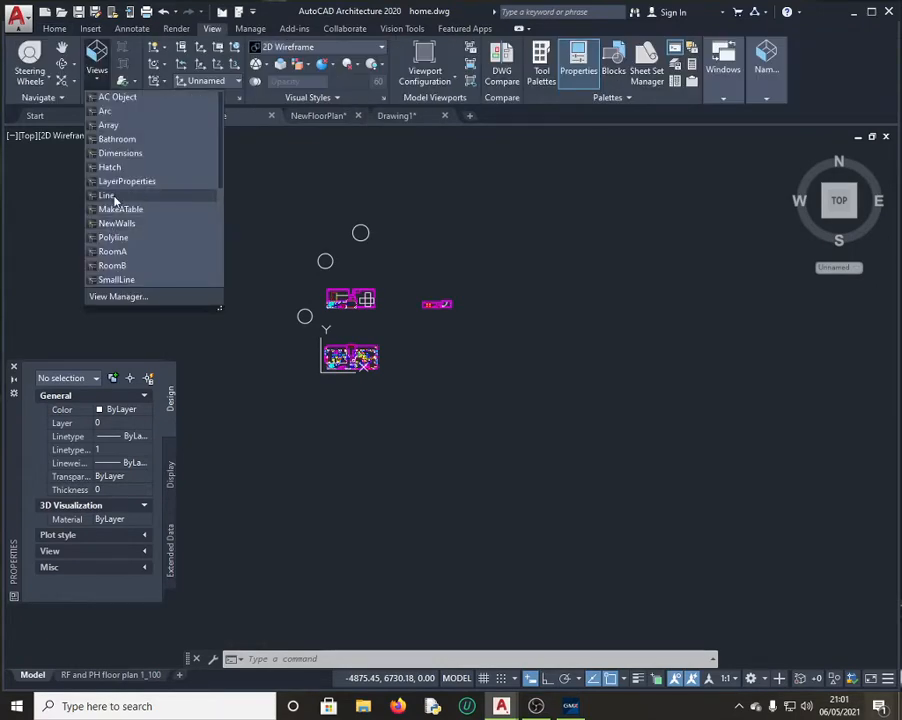
click(114, 198)
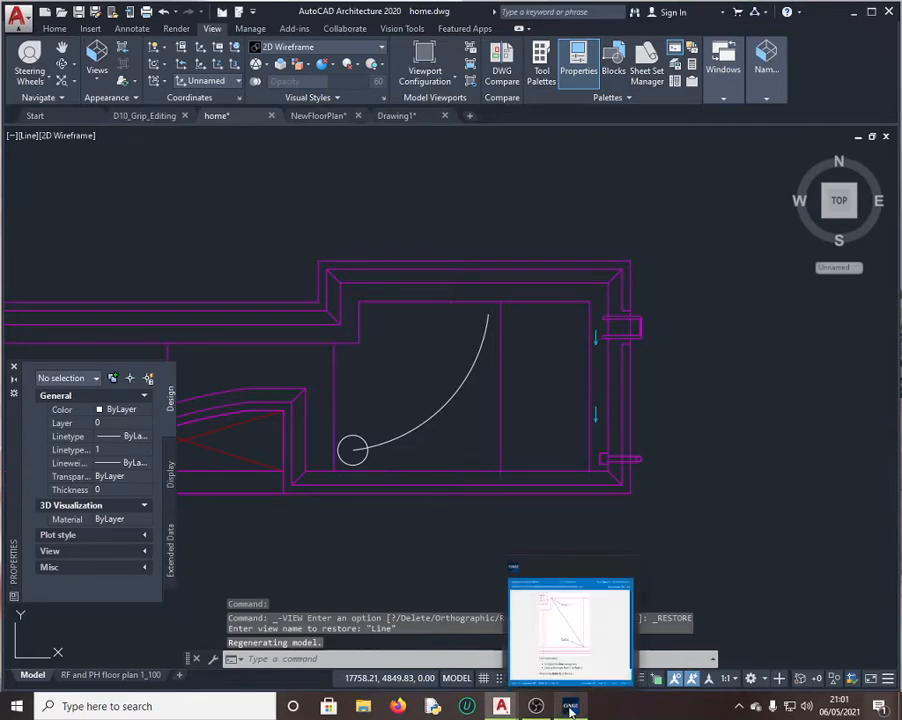
click(571, 708)
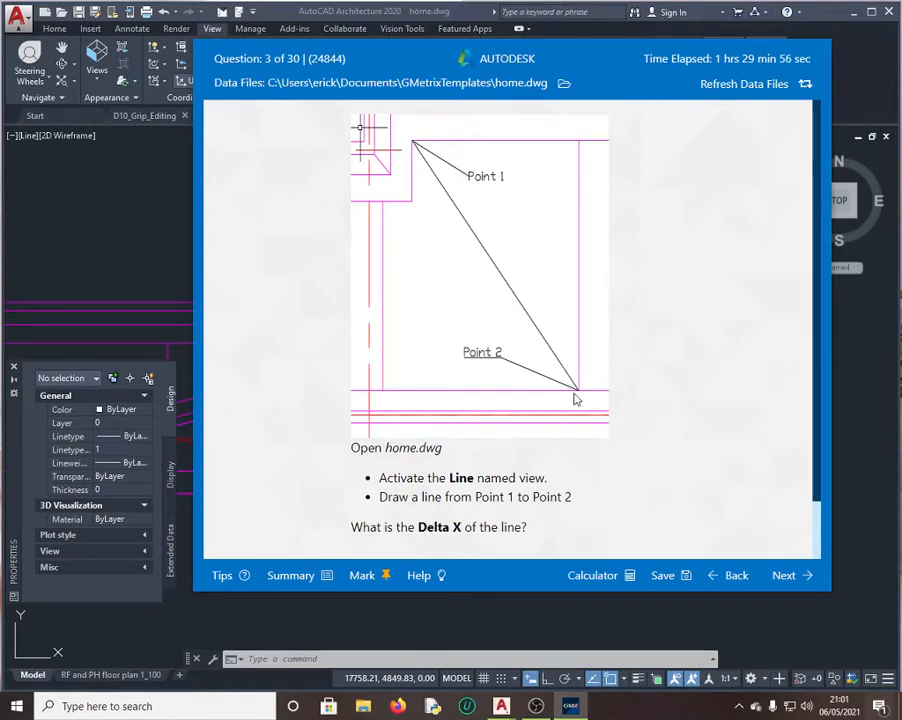
click(114, 206)
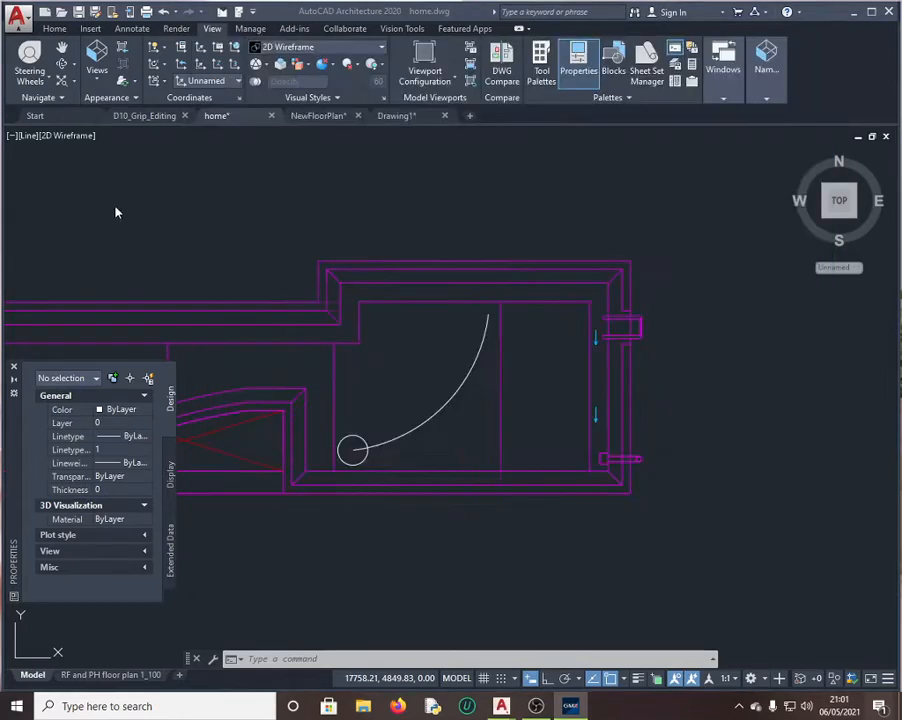
click(52, 28)
Step: Draw a line from Point 1 at the upper wall corner to Point 2, then select it
click(200, 55)
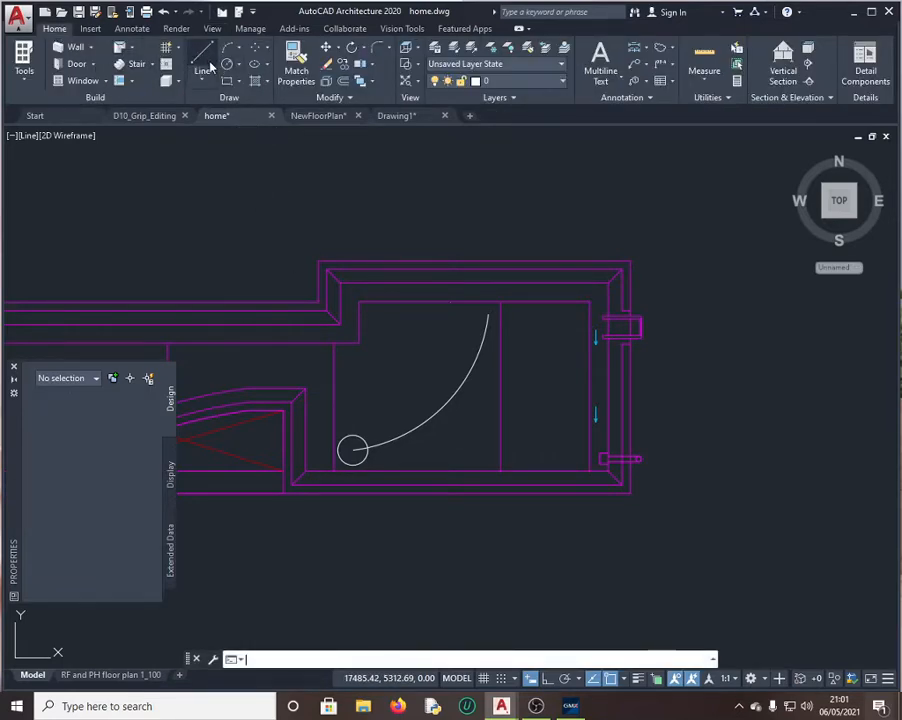
click(358, 300)
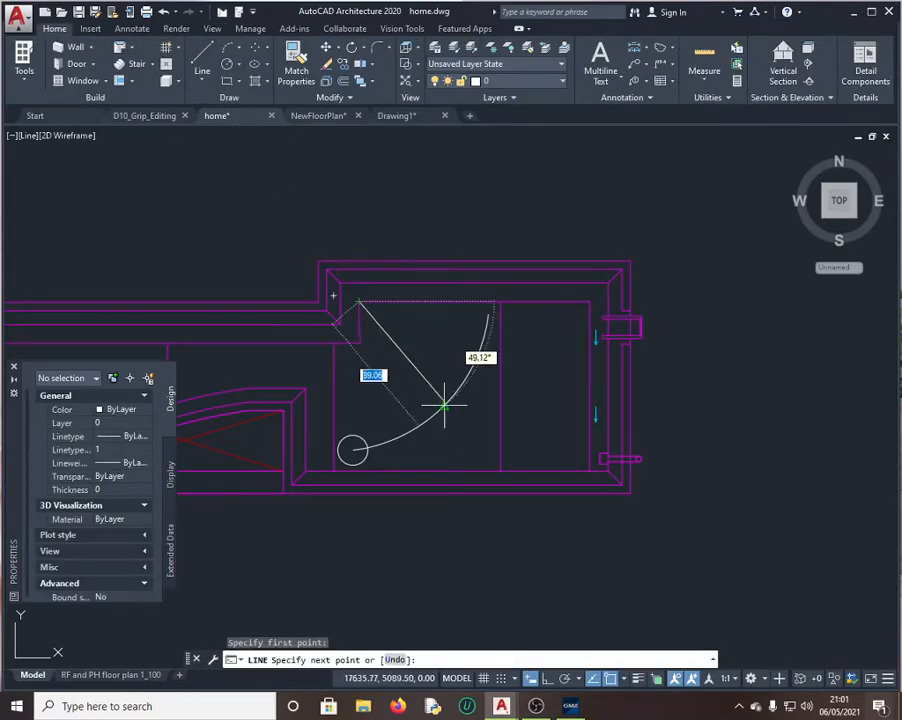
click(500, 471)
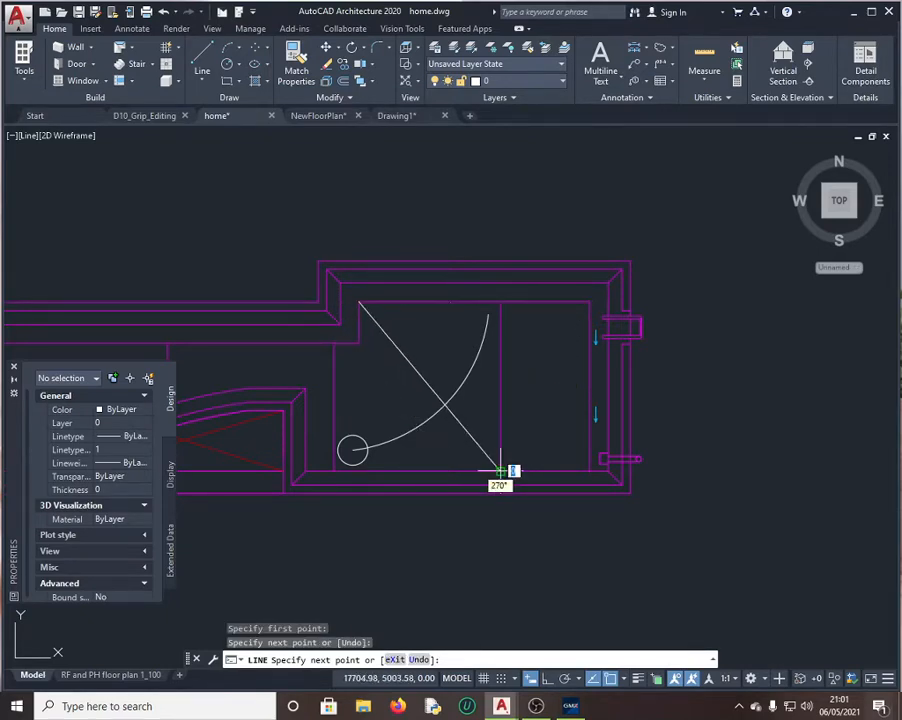
key(Escape)
click(422, 381)
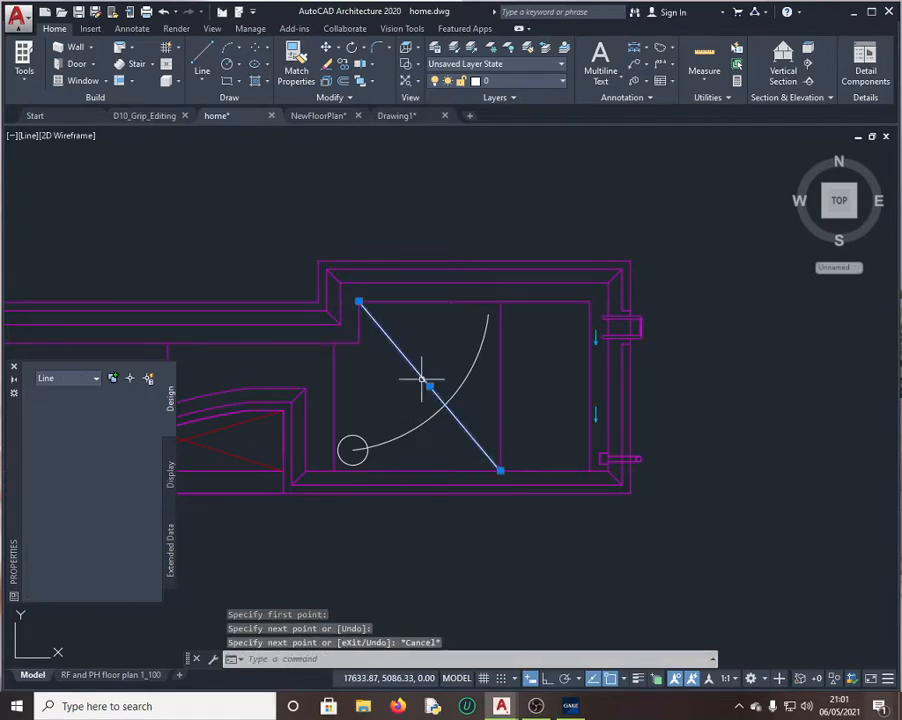
Step: Copy the line's Delta X value, 127.5, from Properties through QuickCalc
click(571, 707)
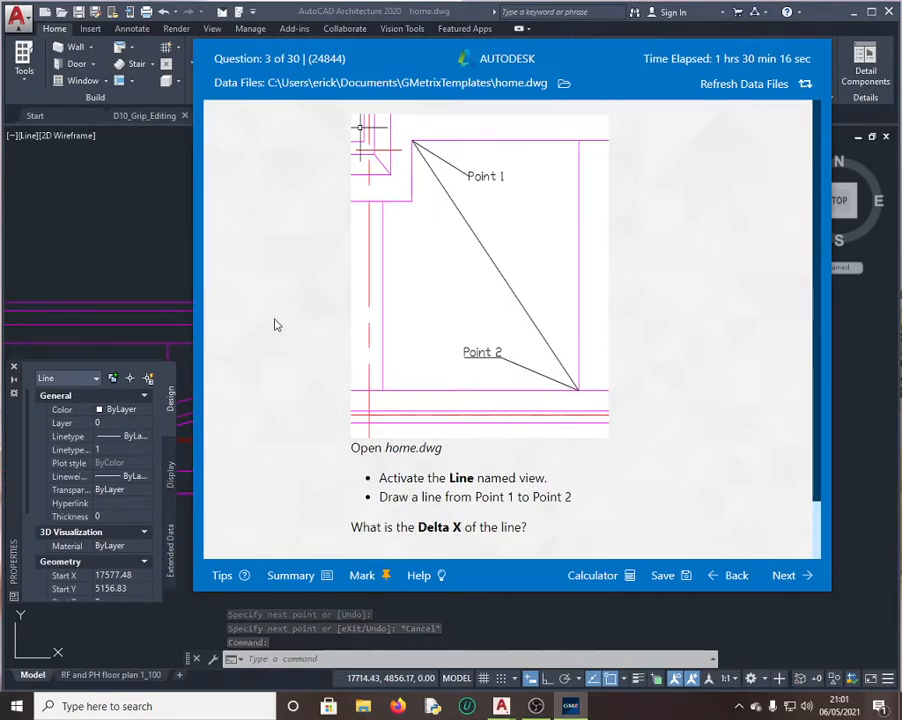
key(alt+Tab)
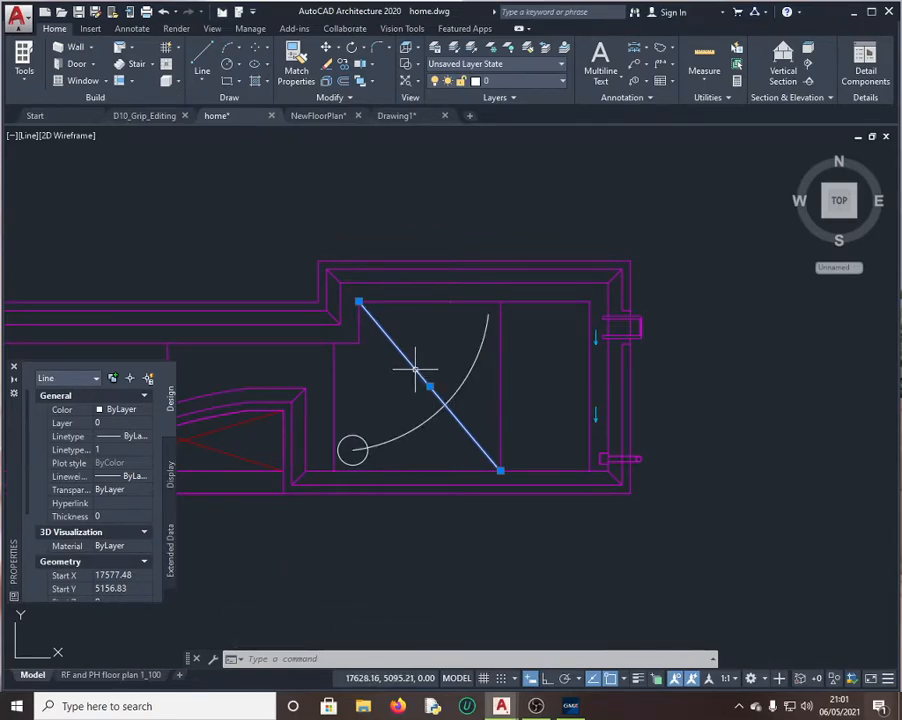
scroll(78, 522, down, 3)
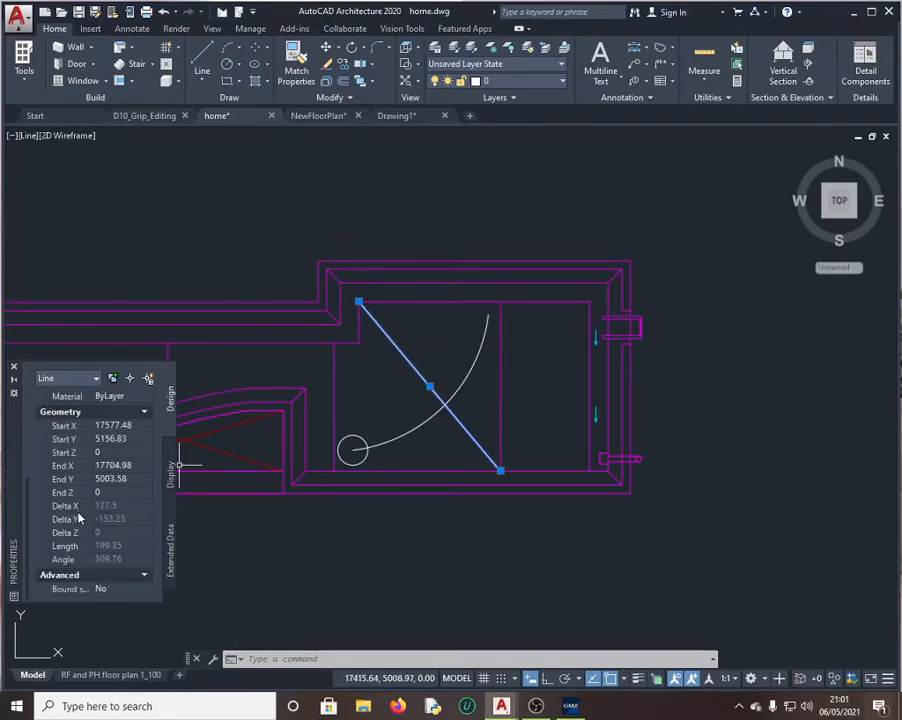
click(123, 507)
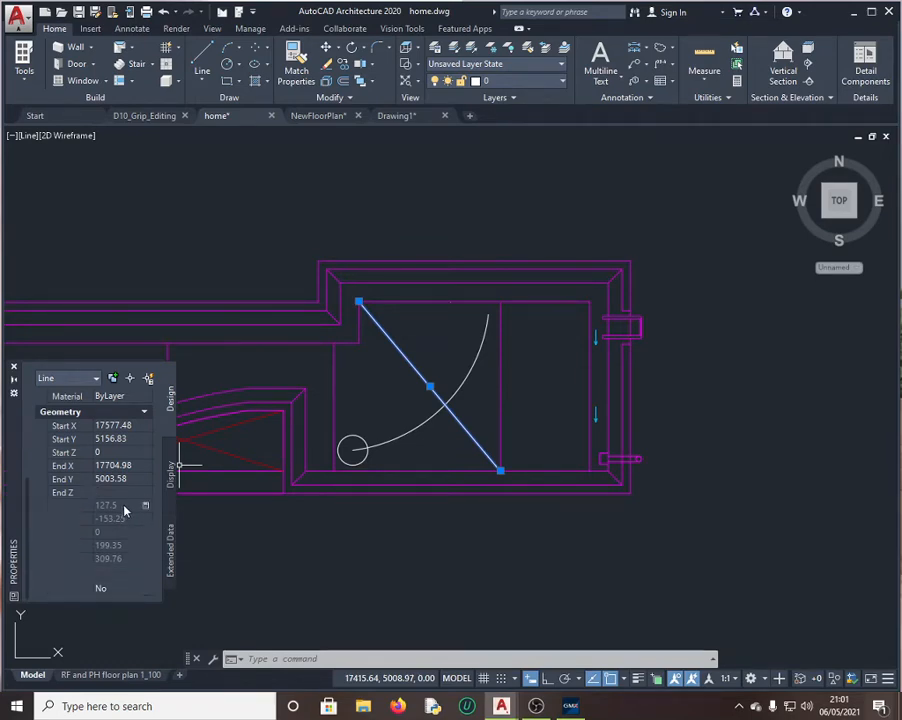
click(146, 509)
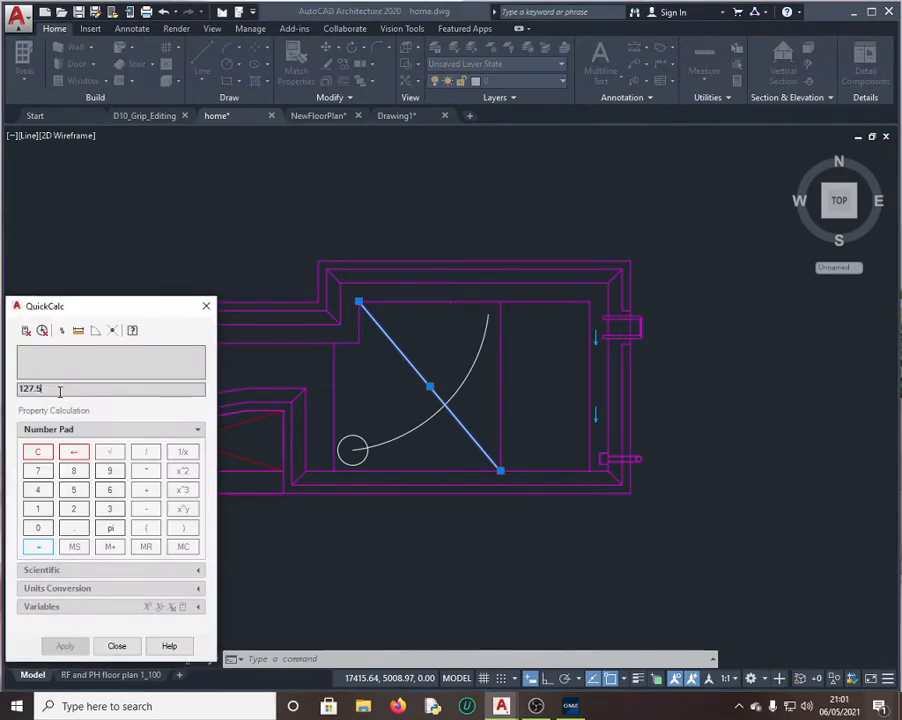
drag(60, 390, 6, 388)
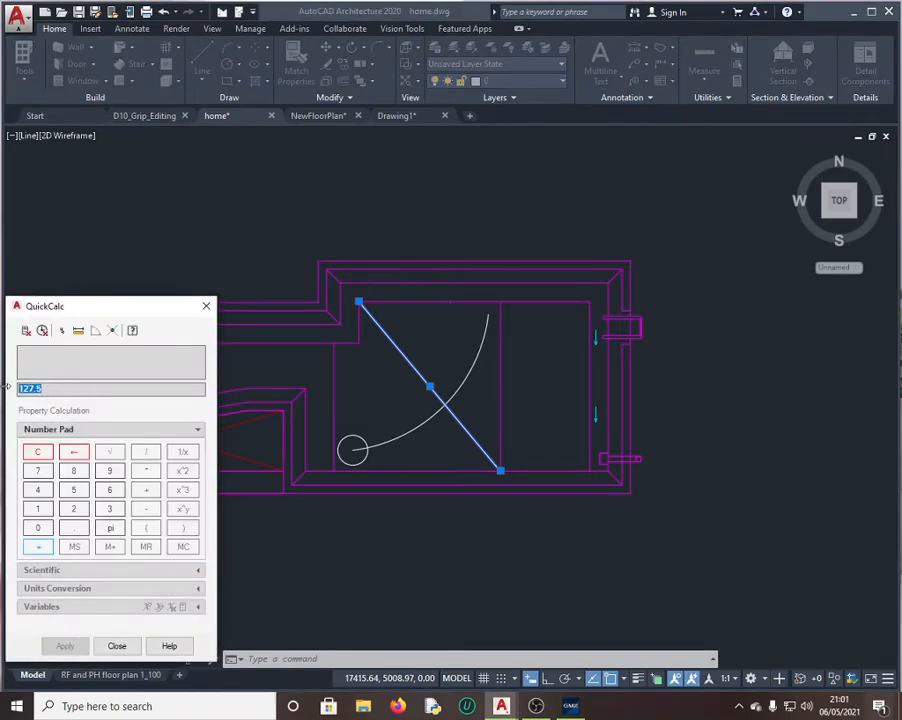
click(206, 305)
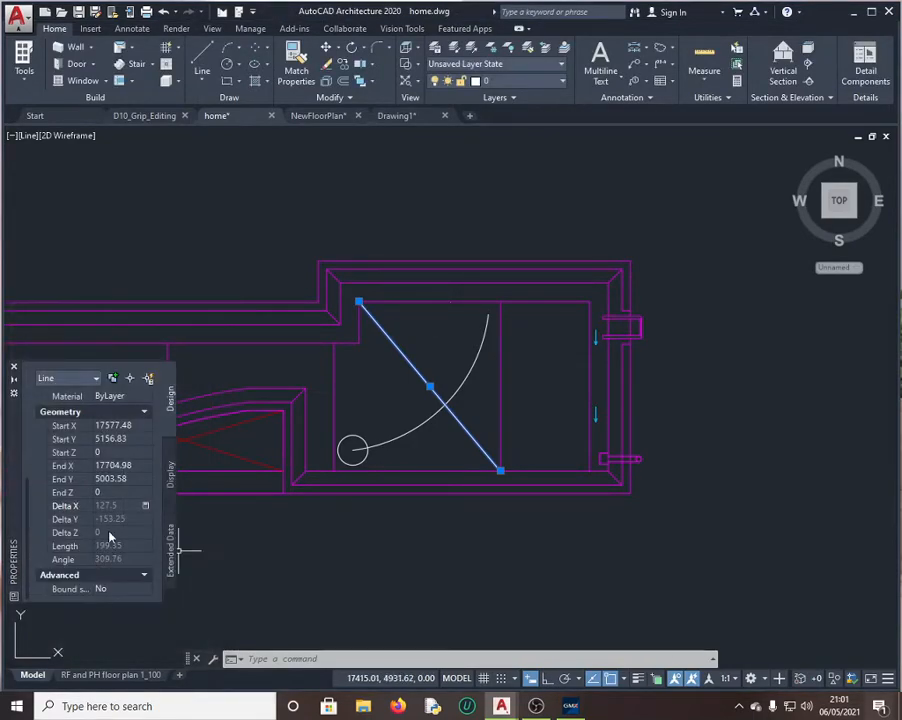
click(570, 706)
Step: Submit 127.50 as the Delta X answer and continue to Question 4
scroll(475, 496, down, 2)
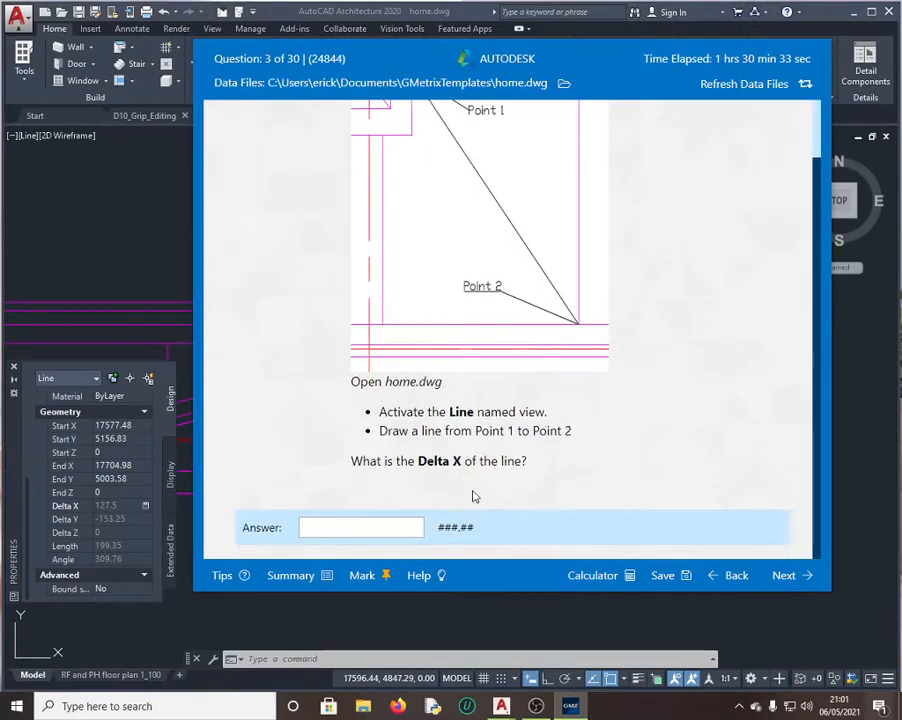
click(359, 528)
text(127.5)
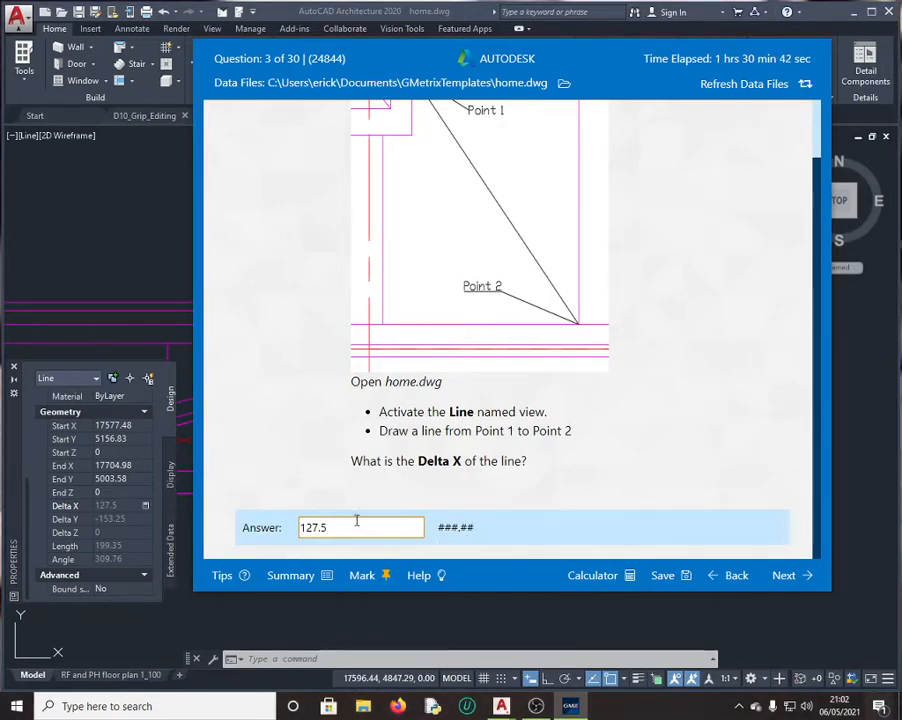
text(0)
click(788, 578)
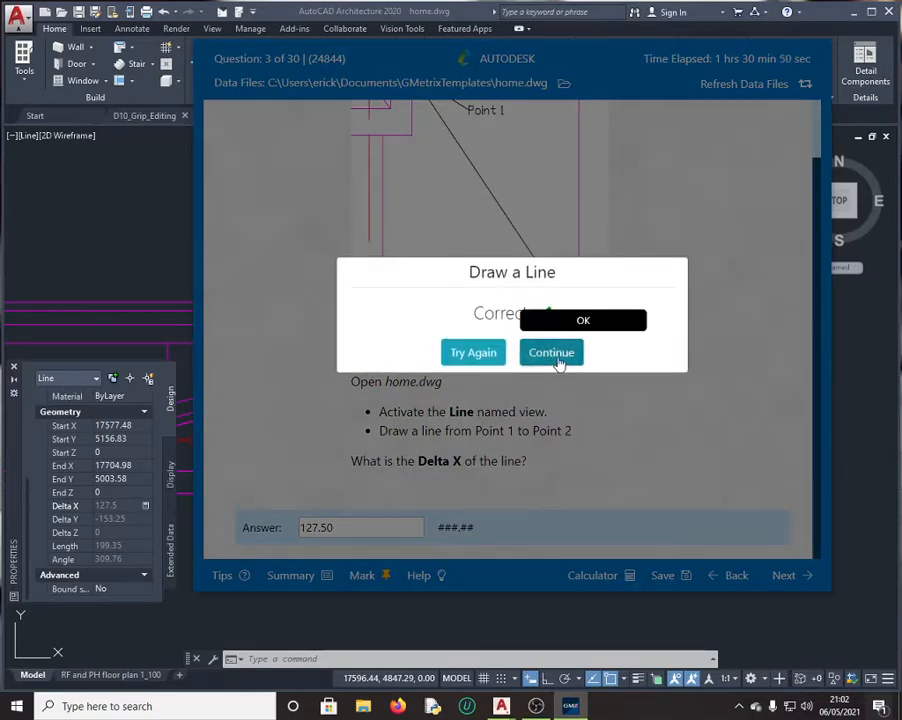
click(556, 354)
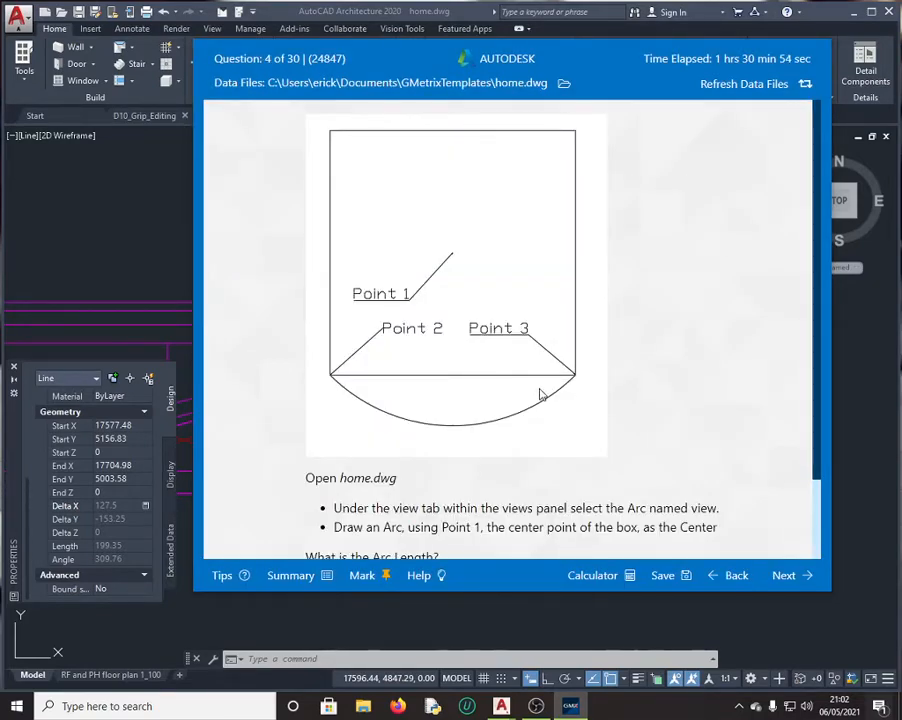
scroll(528, 338, down, 2)
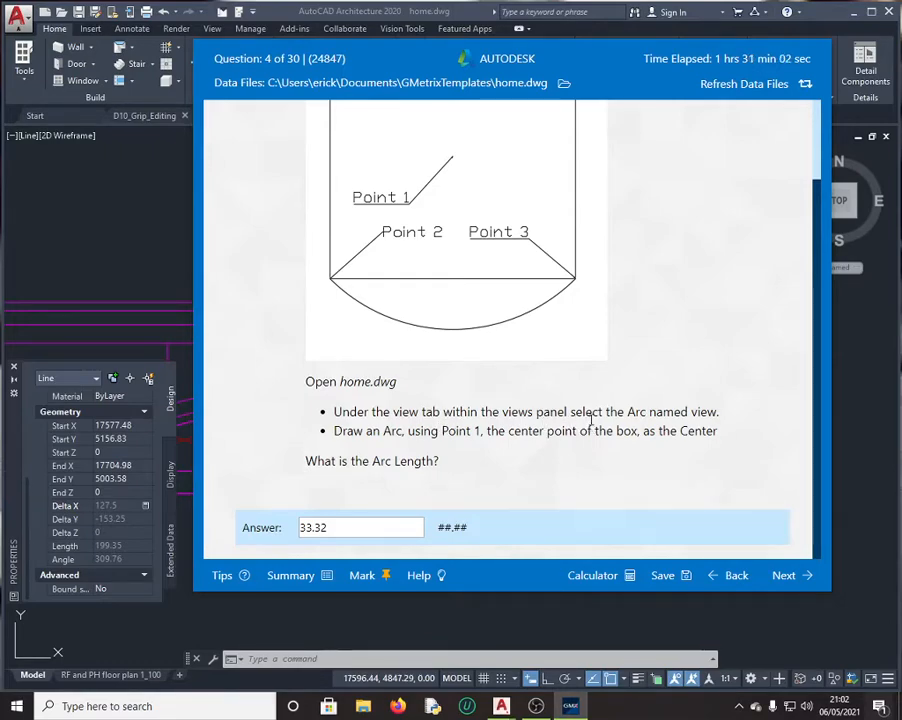
click(150, 195)
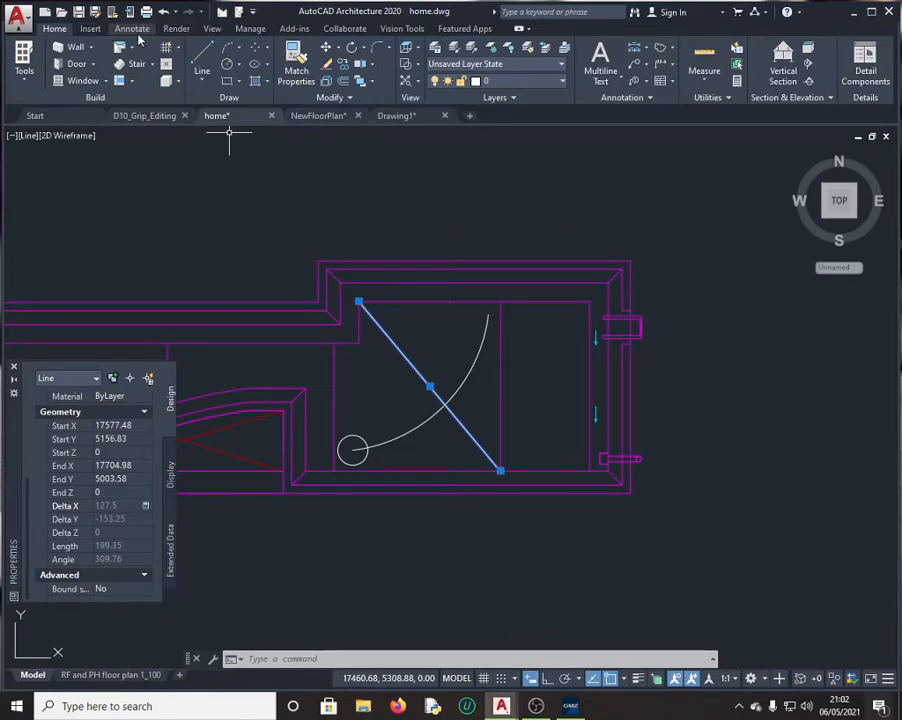
Step: Restore the Arc named view showing the square box
click(211, 29)
click(97, 72)
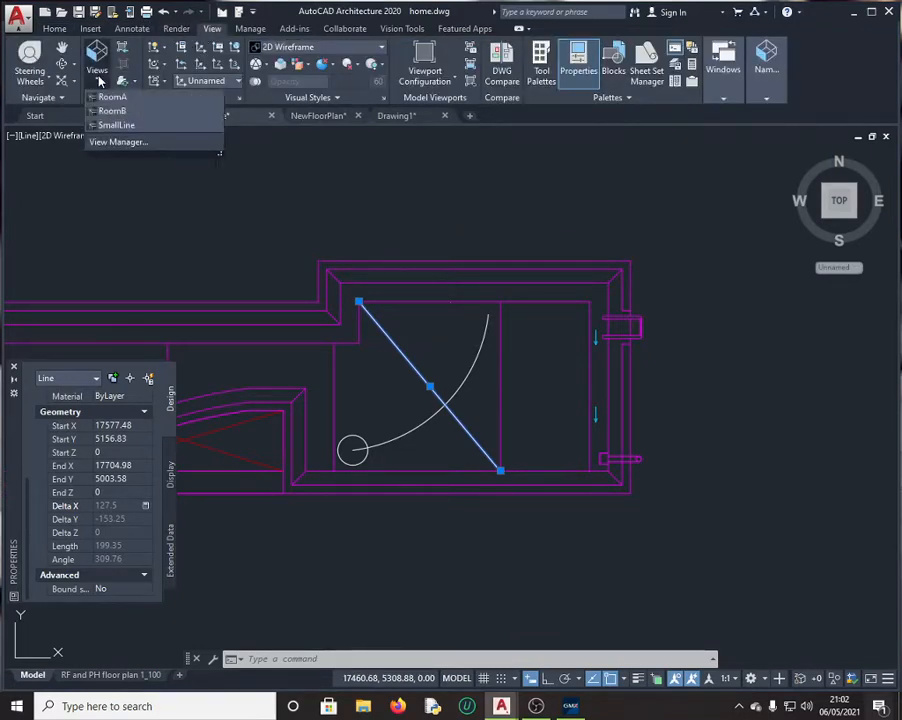
click(116, 112)
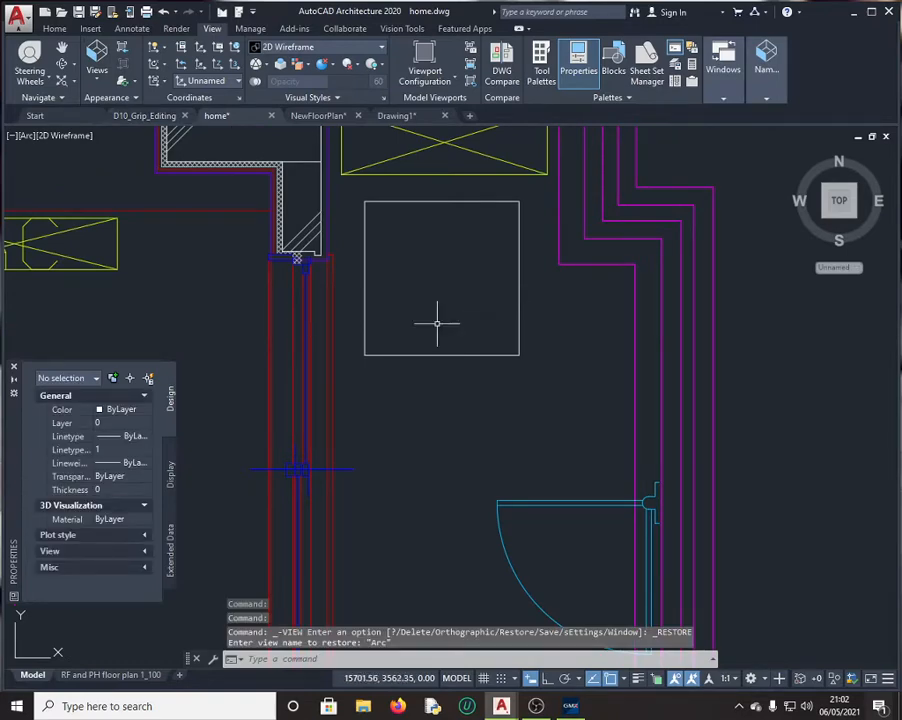
click(570, 706)
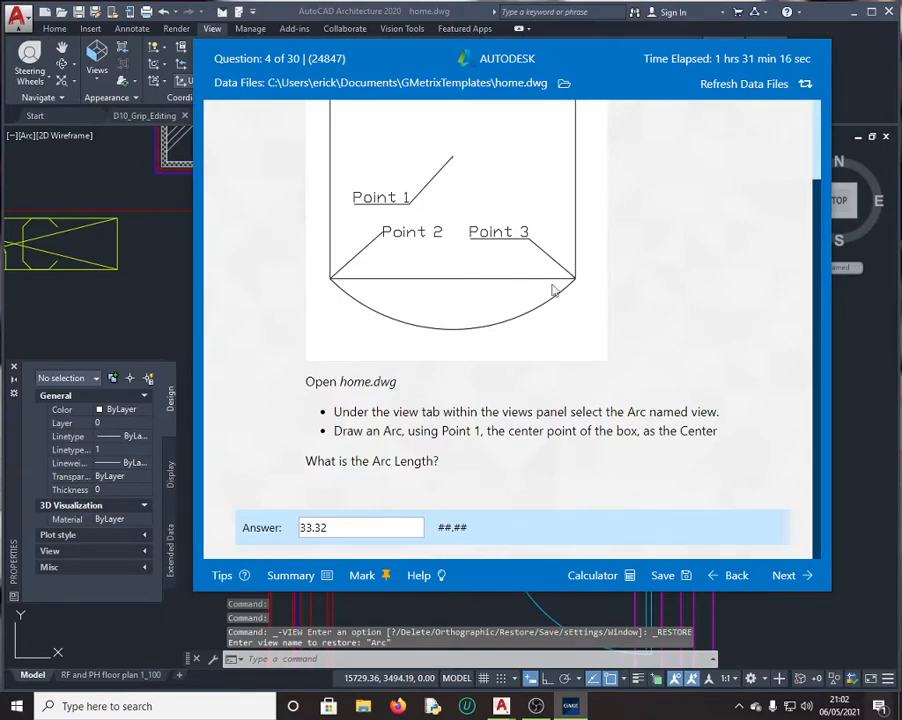
click(172, 246)
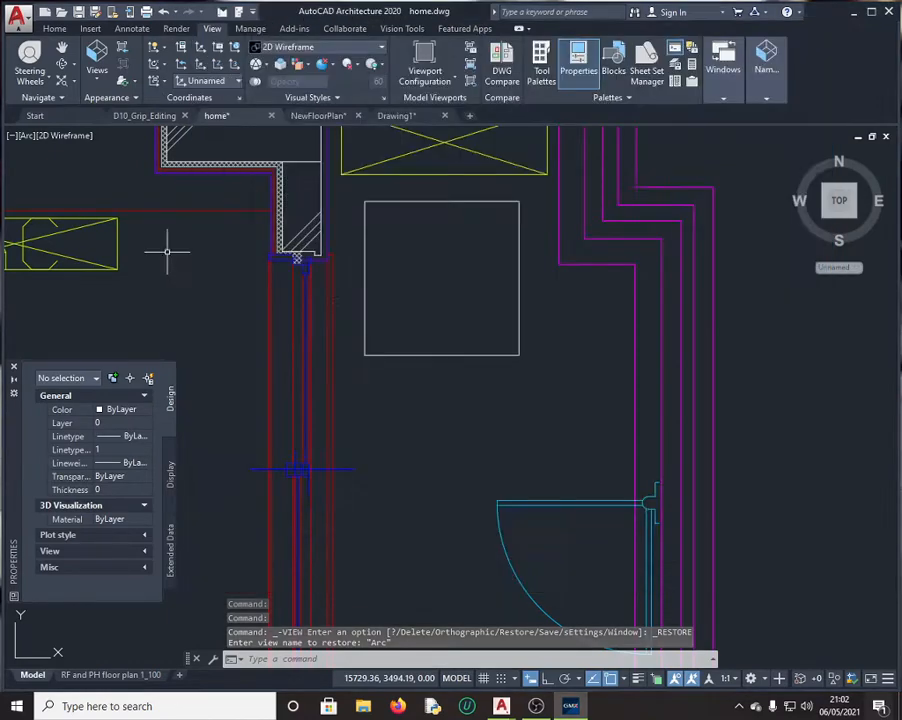
click(571, 706)
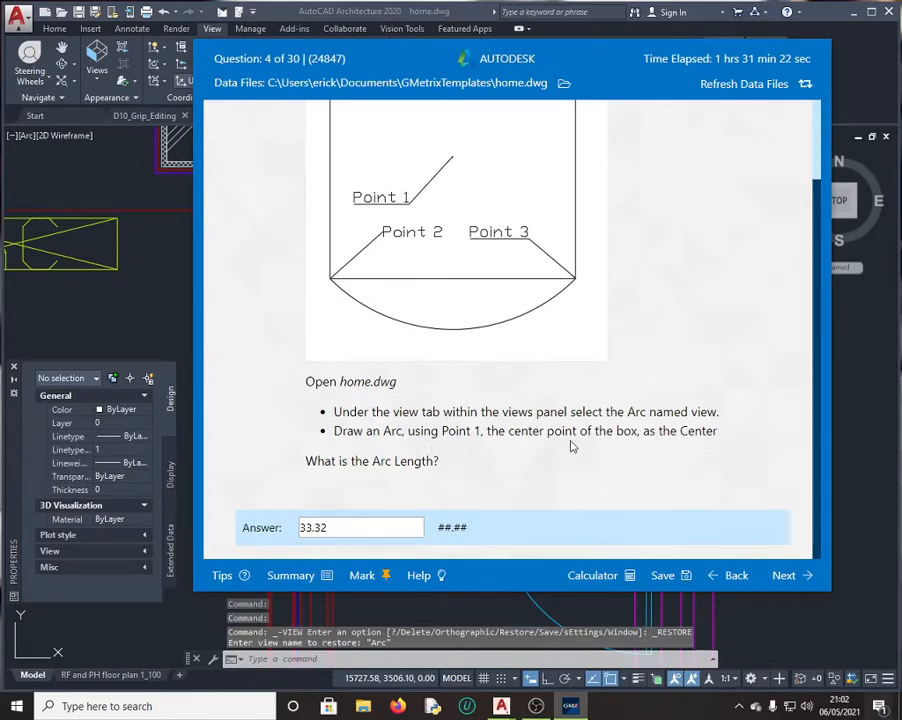
click(167, 311)
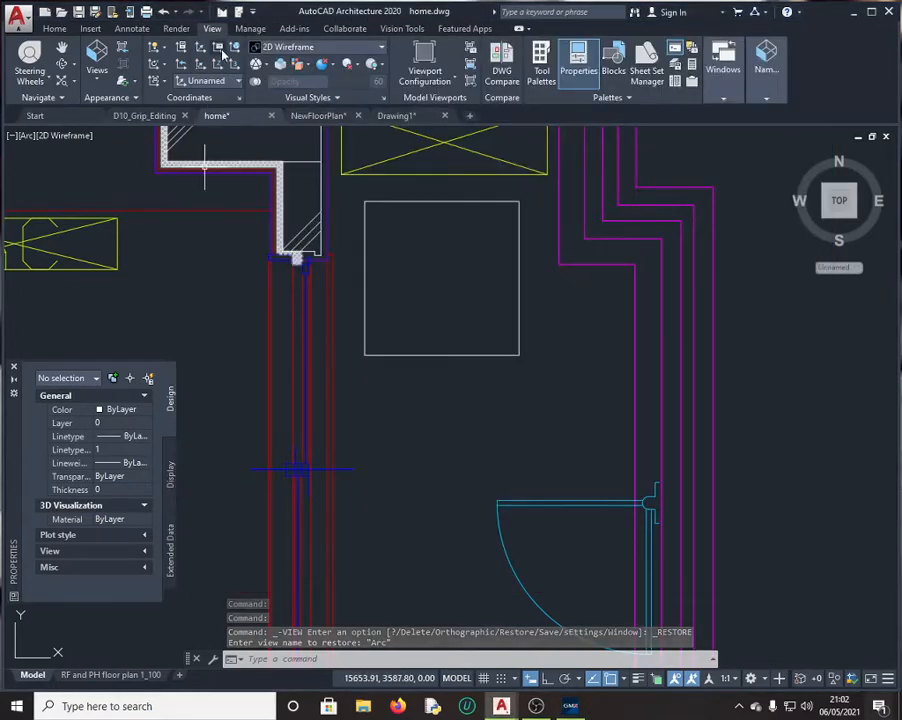
Step: Start a 3-Point arc from the Home tab
click(58, 30)
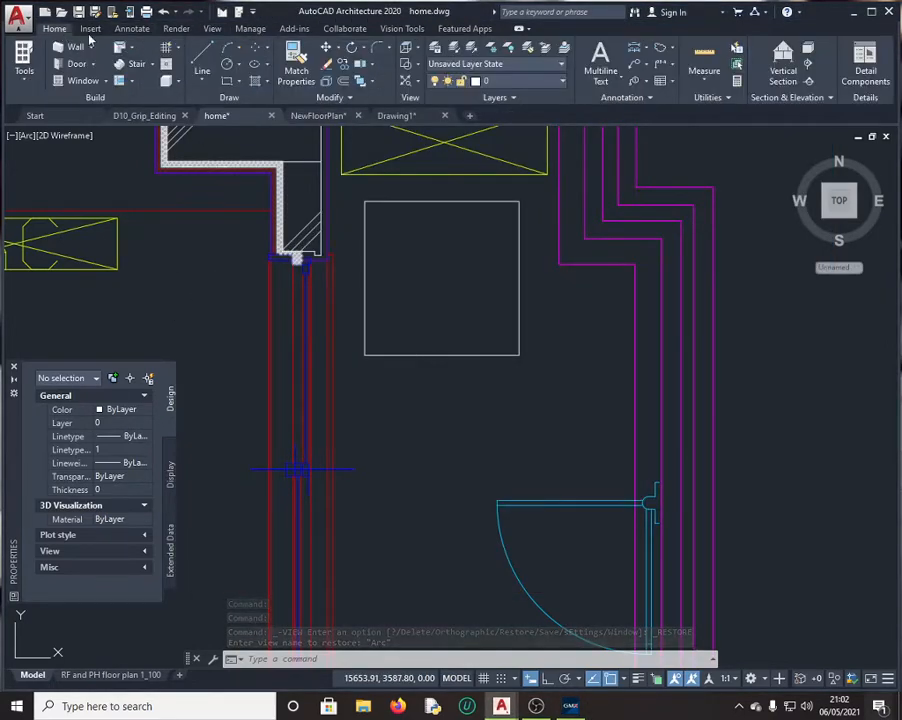
click(228, 52)
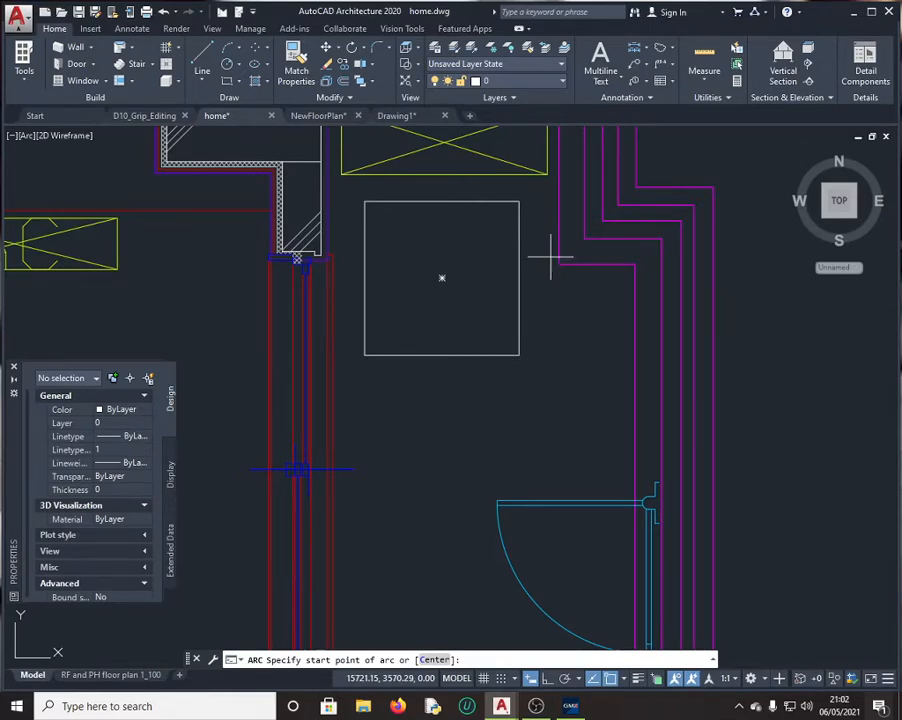
click(571, 706)
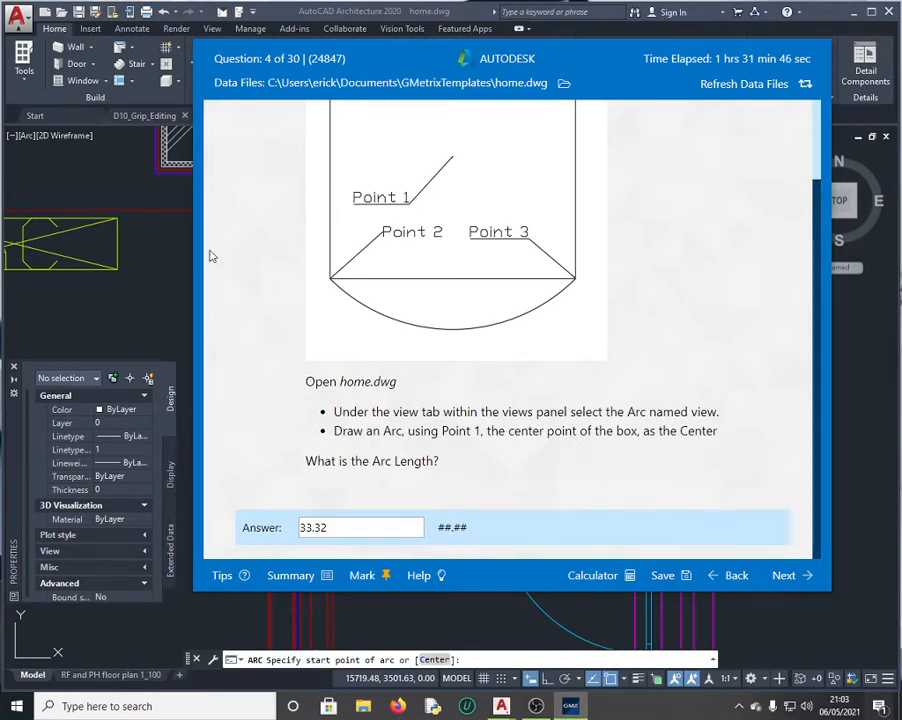
Step: Draw a Start, Center, End arc from the box's lower-left corner, around its centre, to its lower-right corner
click(178, 287)
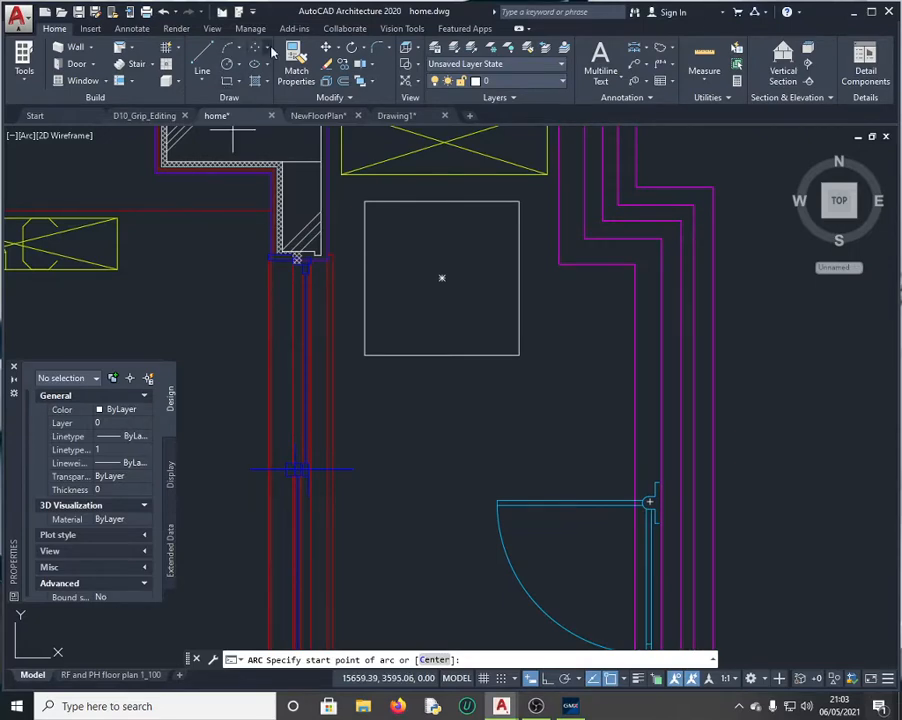
click(238, 48)
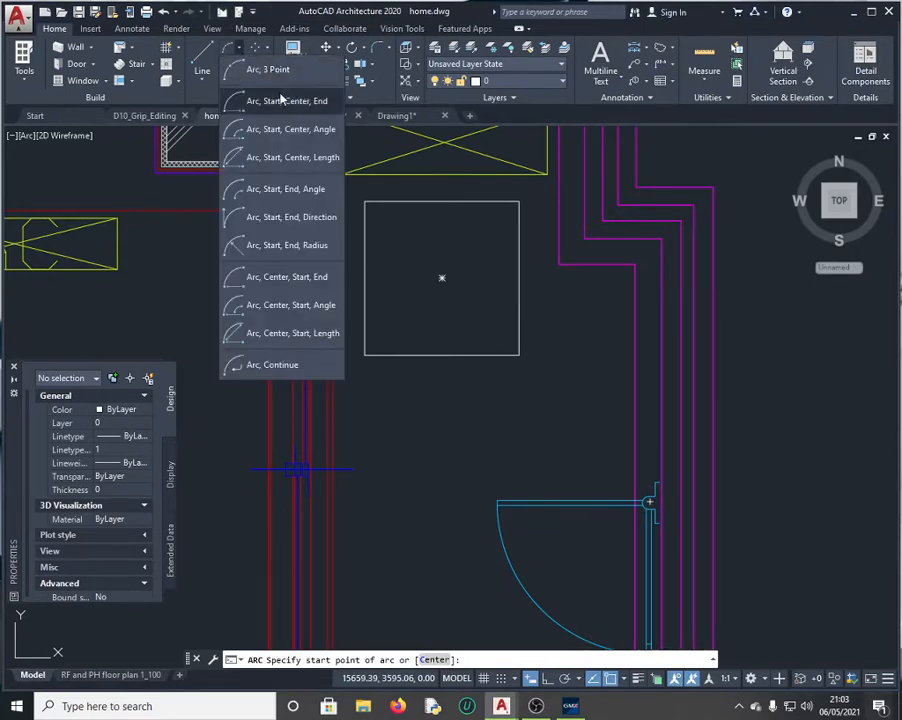
click(322, 103)
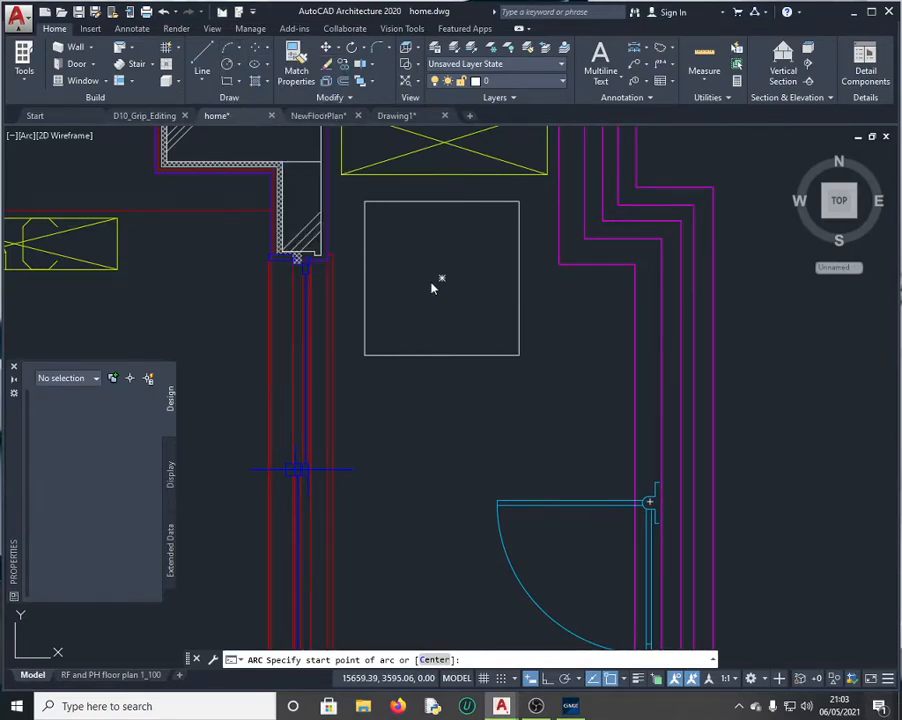
click(365, 355)
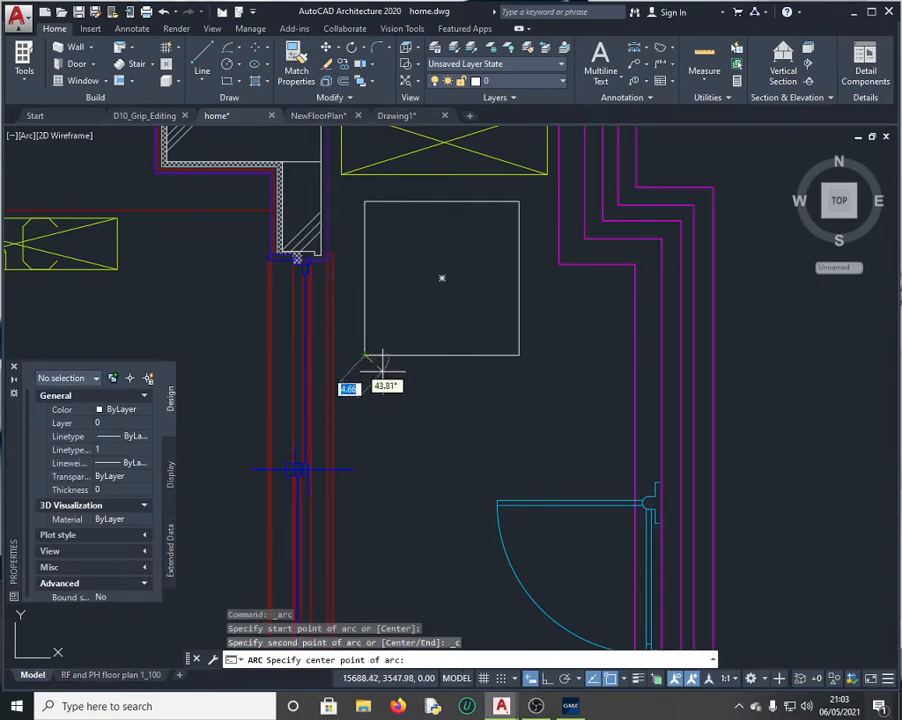
click(442, 278)
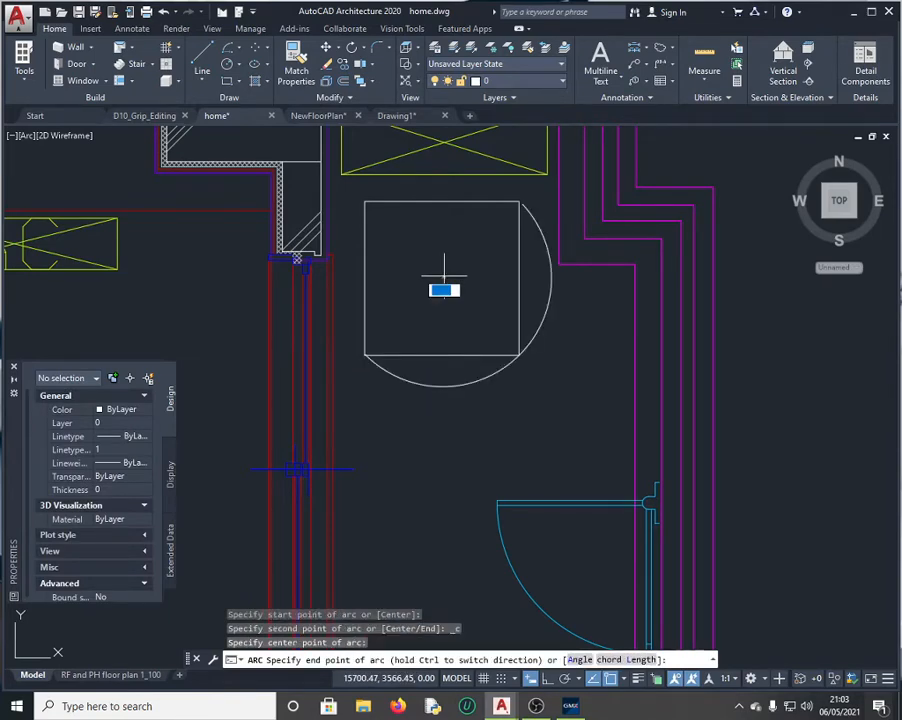
click(519, 354)
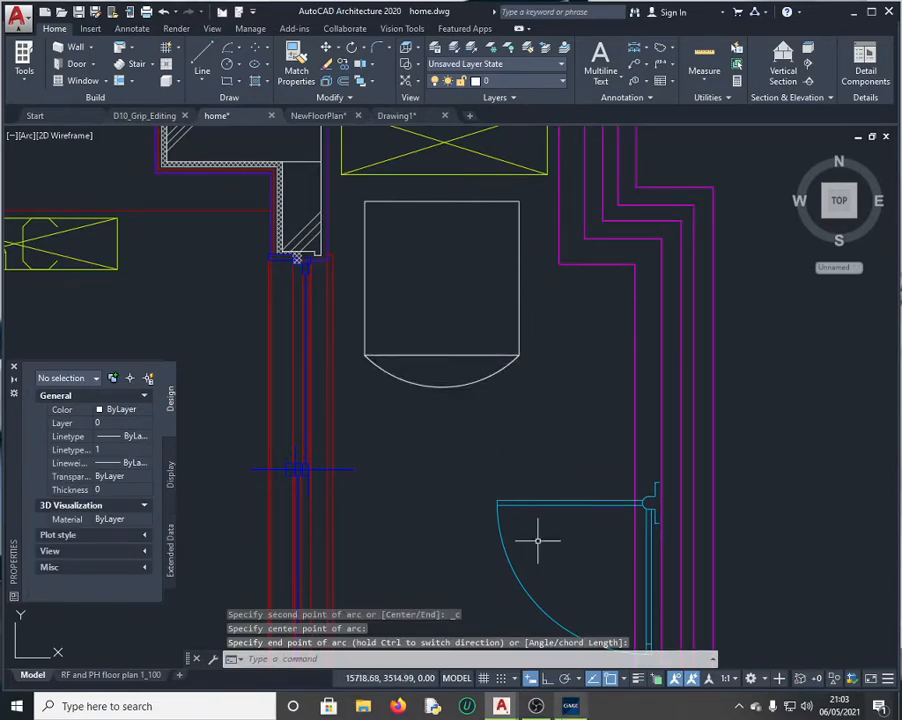
Step: Copy the arc's 33.32 Arc length from Properties through QuickCalc
click(570, 706)
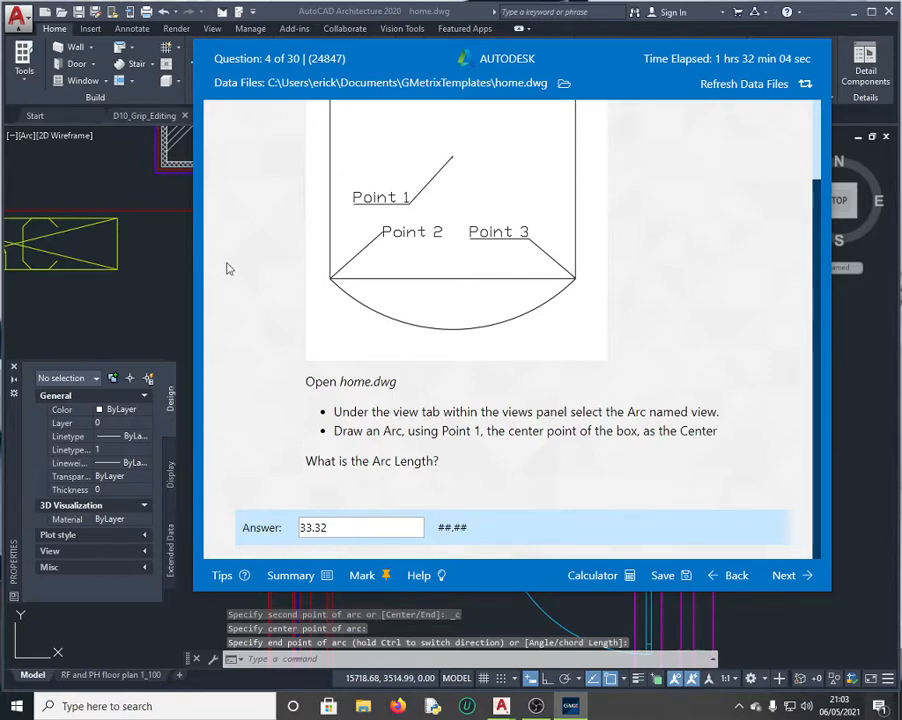
click(181, 261)
click(492, 377)
click(492, 377)
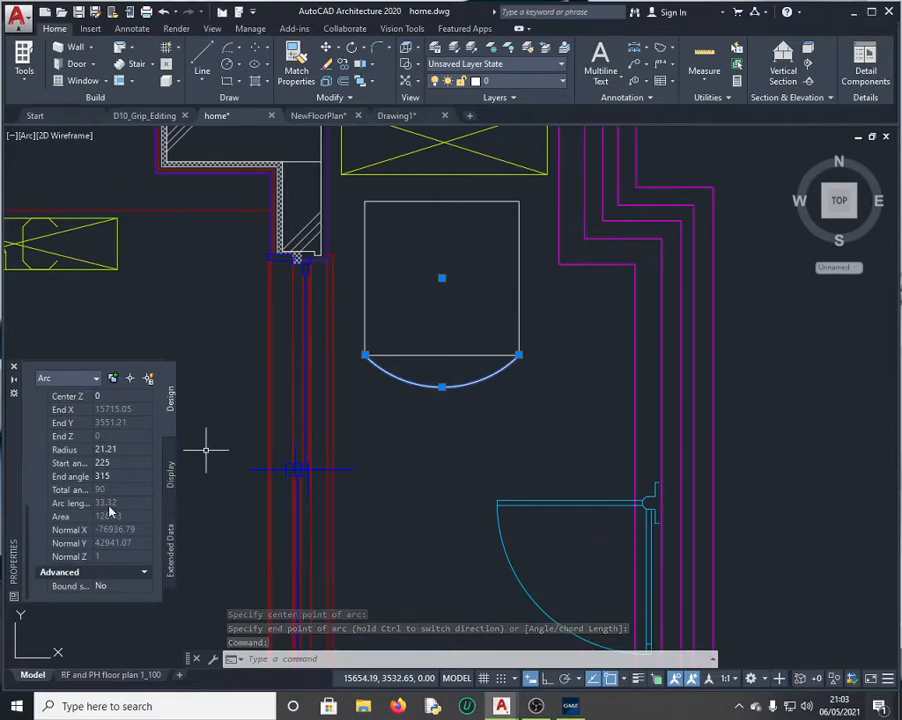
click(143, 505)
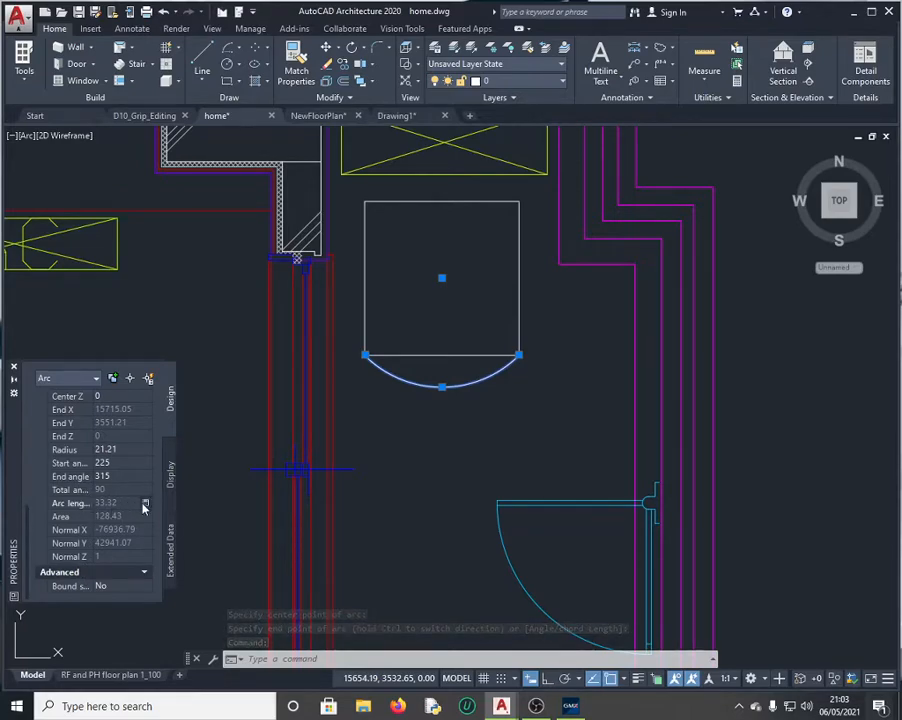
click(144, 504)
drag(56, 388, 16, 389)
key(ctrl+c)
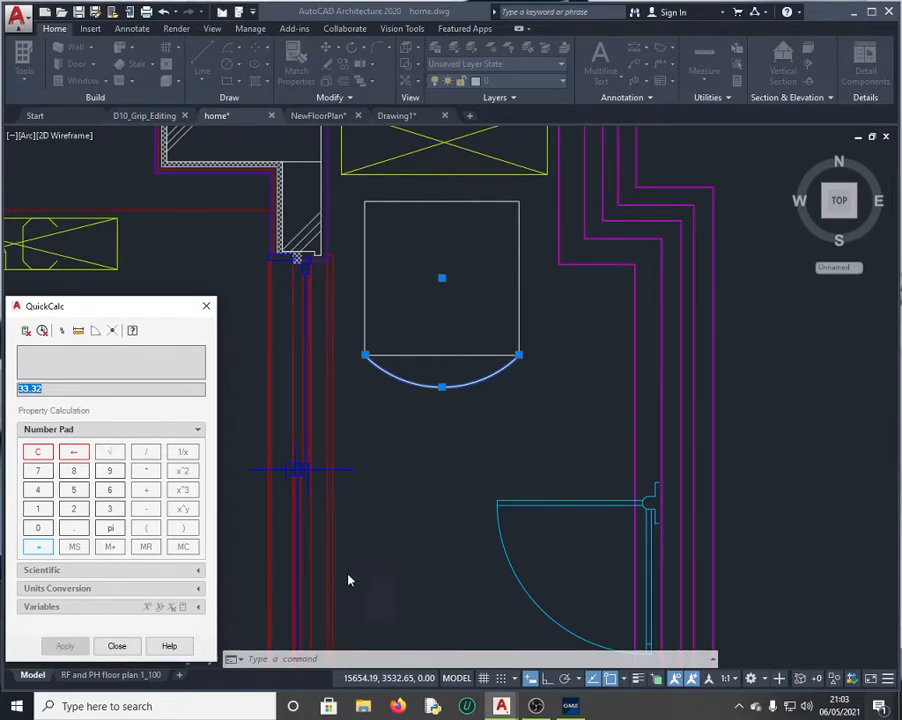
click(127, 645)
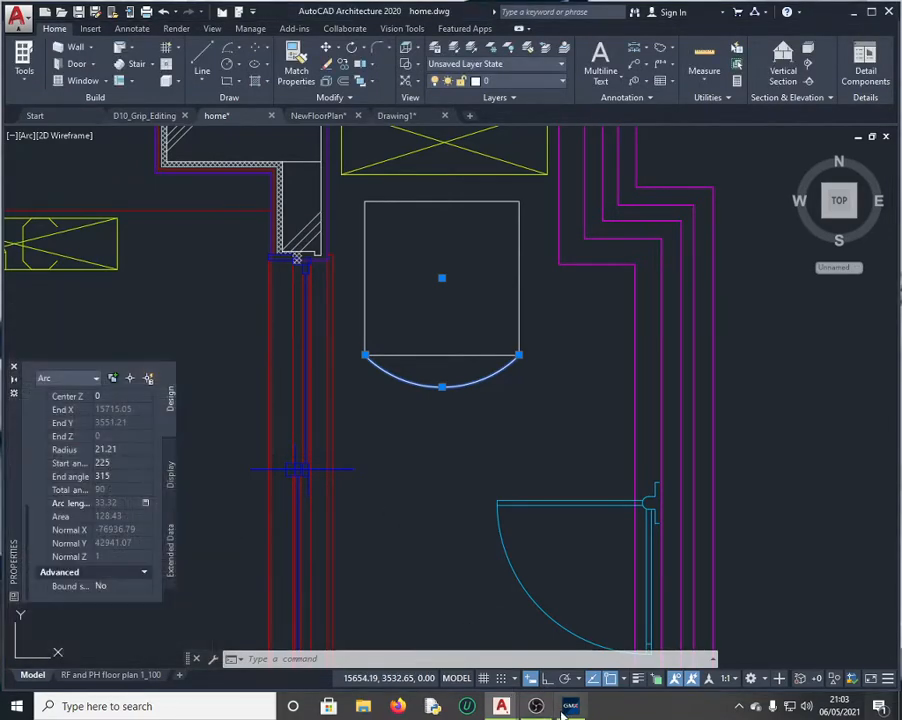
Step: Paste 33.32 as the arc-length answer, submit it, and continue to Question 5
click(570, 706)
drag(334, 527, 244, 524)
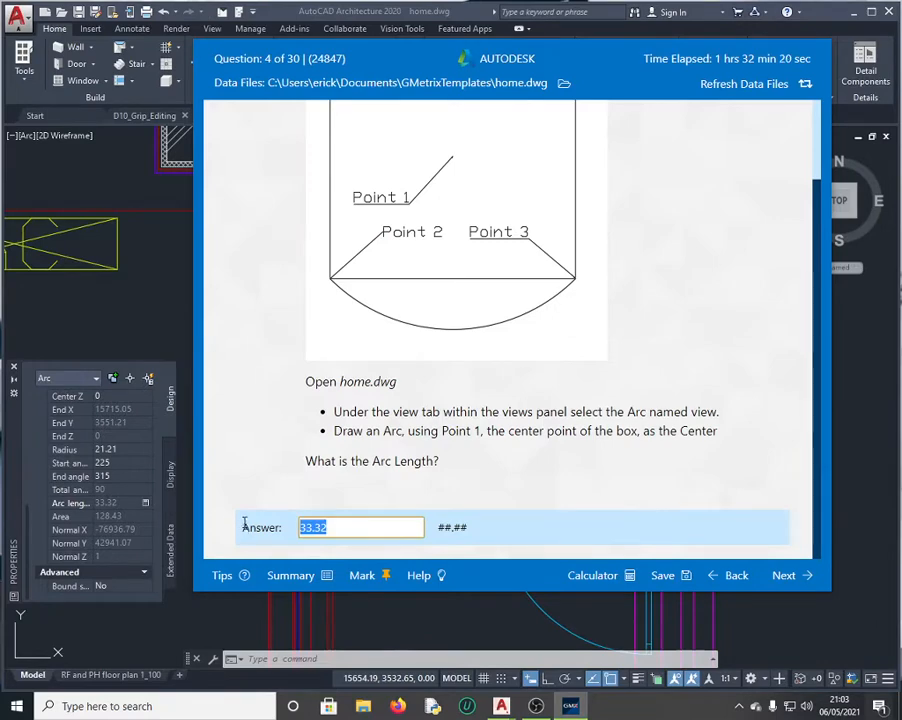
key(ctrl+v)
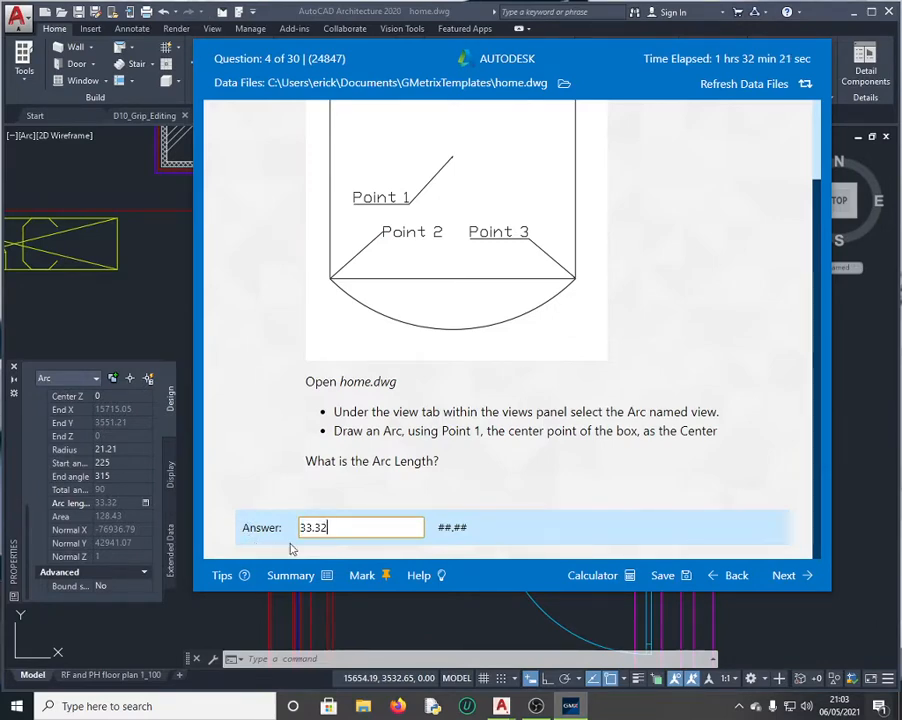
click(788, 575)
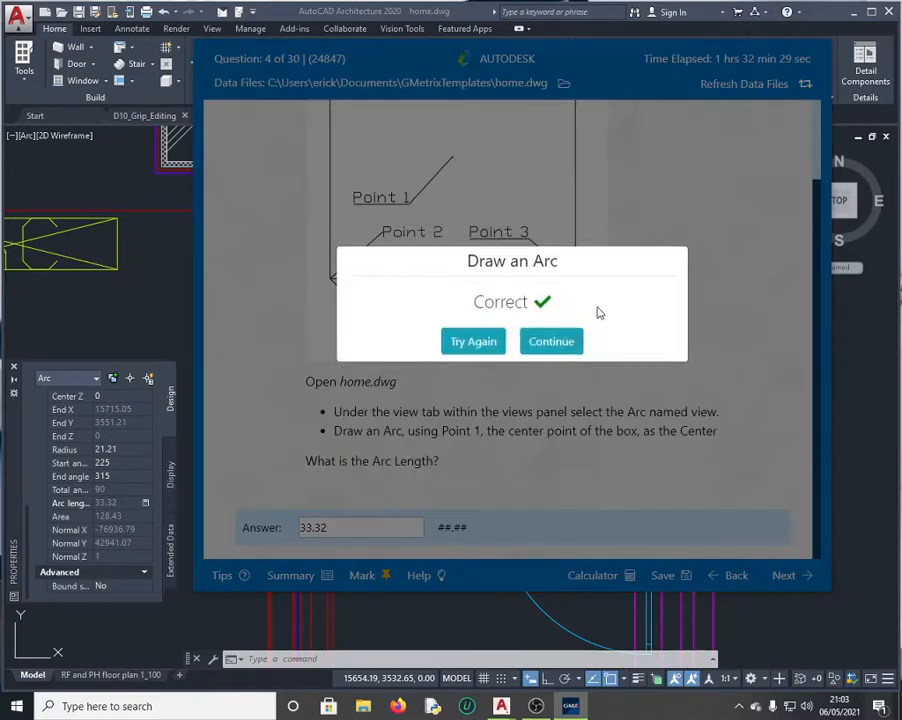
click(545, 347)
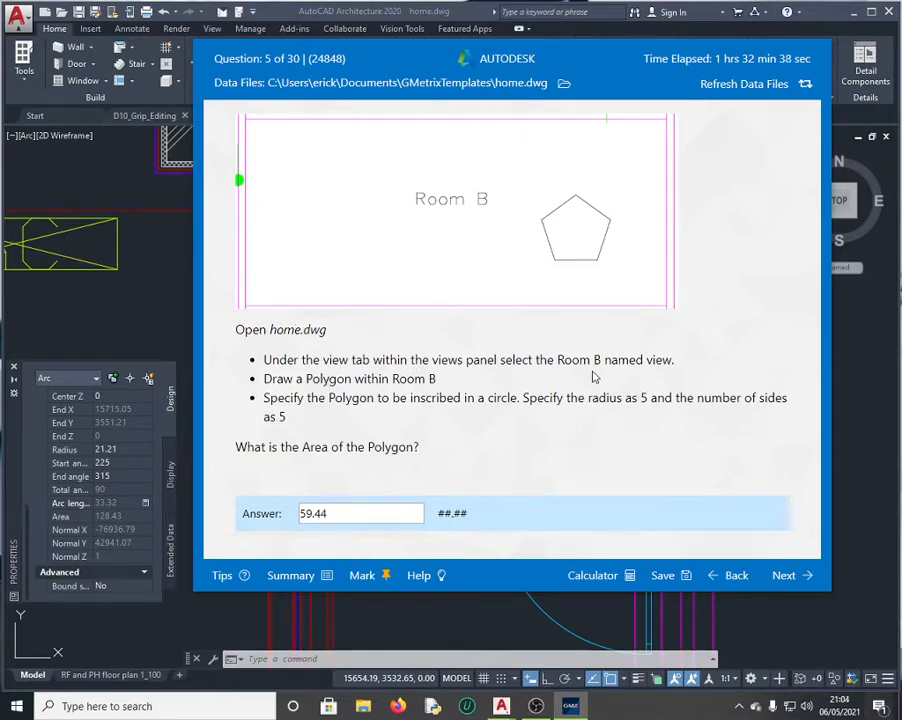
Step: Return to home.dwg and bring up the saved named views list
click(180, 309)
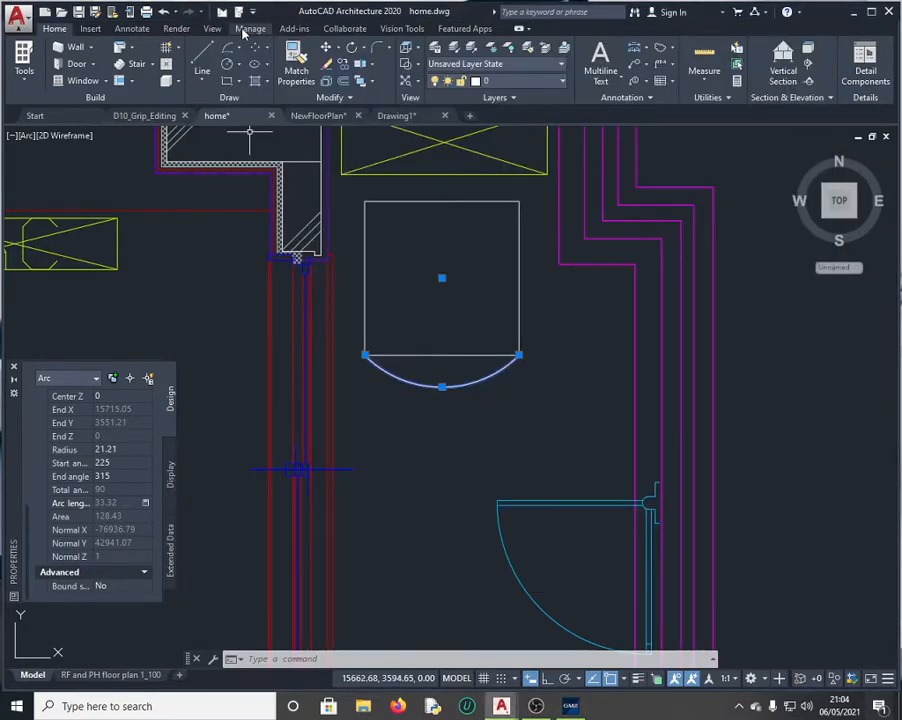
click(213, 29)
click(97, 62)
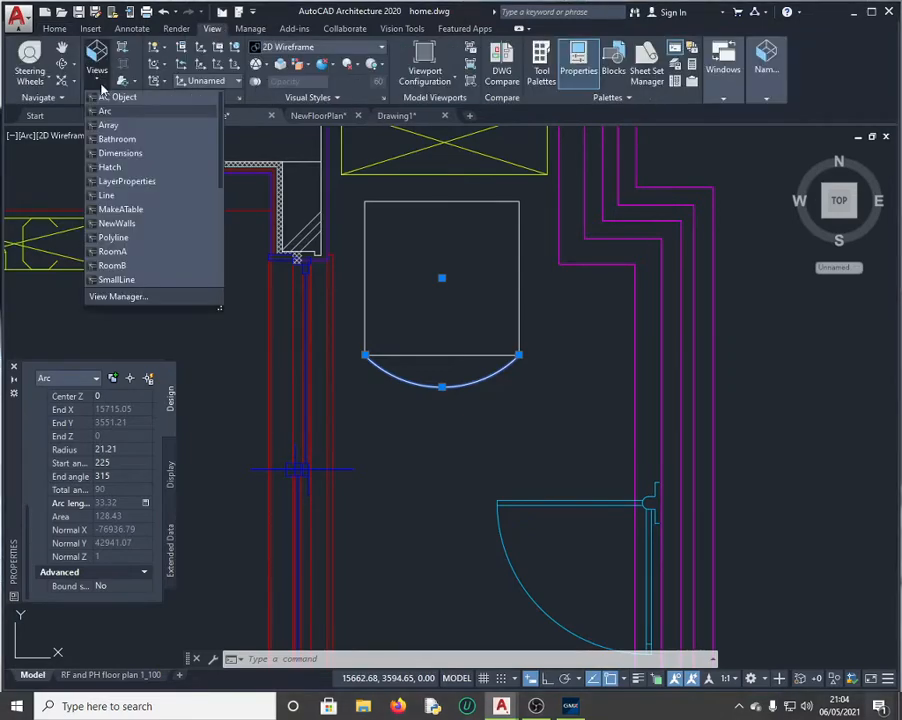
Step: Restore the RoomB named view so Room B fills the drawing area
click(134, 266)
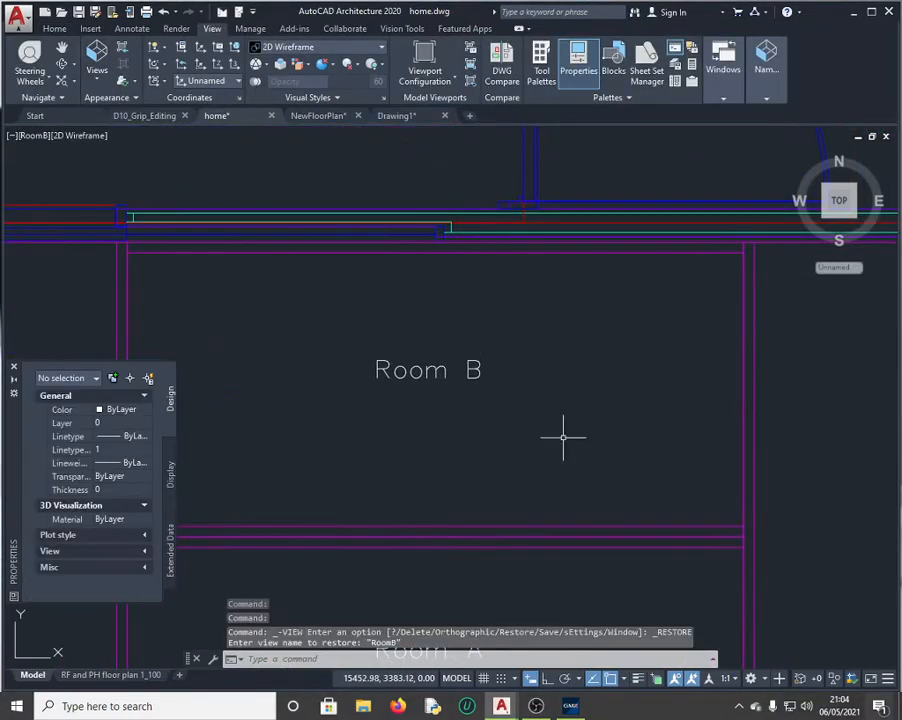
click(570, 706)
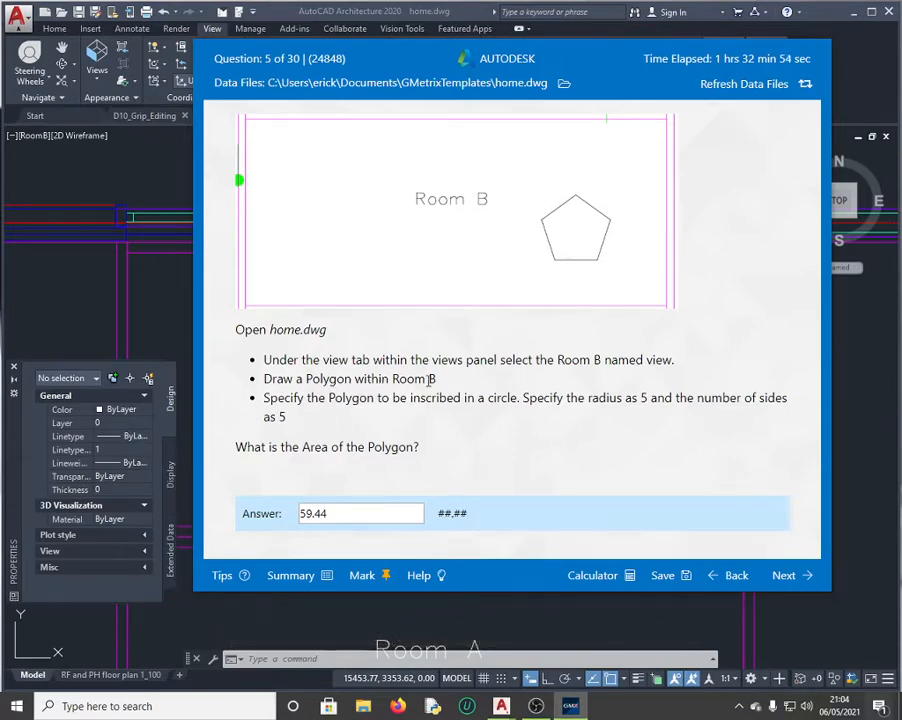
click(160, 260)
click(276, 659)
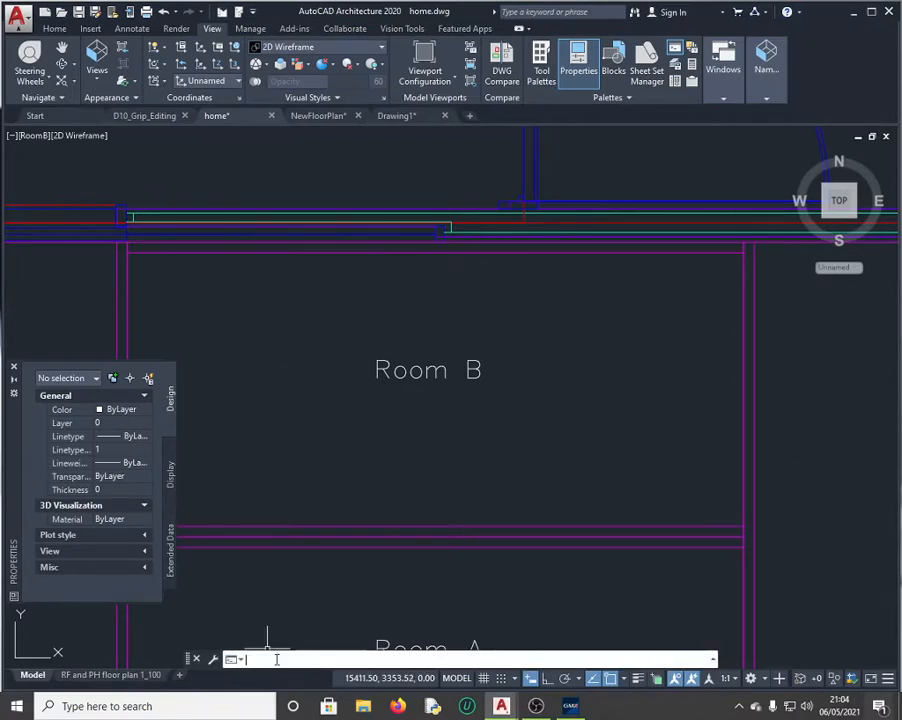
Step: Draw a 5-sided polygon centred near the Room B label, inscribed in a radius-5 circle
text(p)
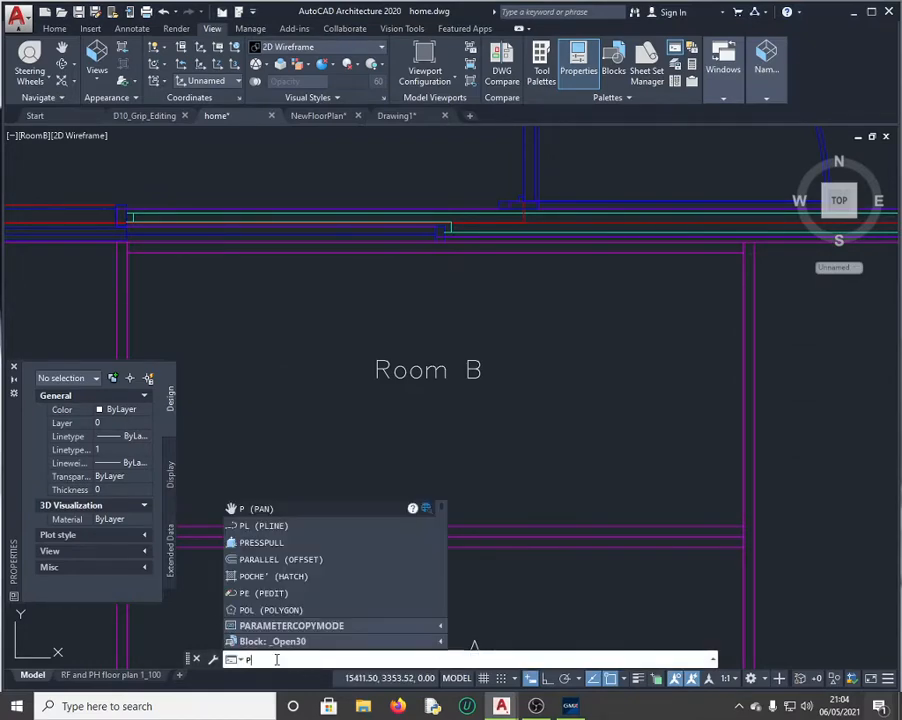
text(oly)
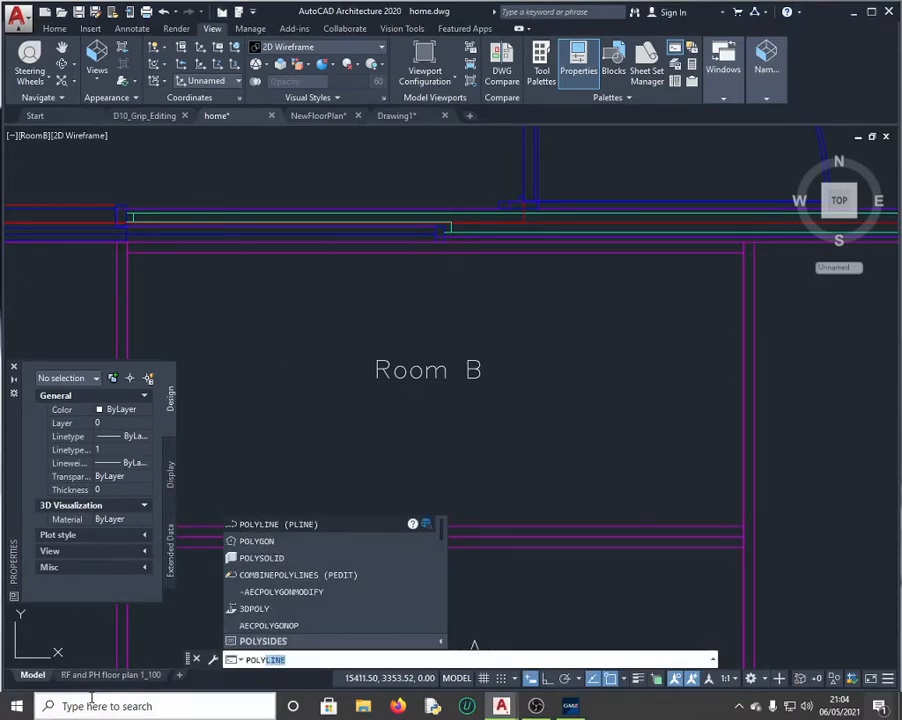
click(280, 542)
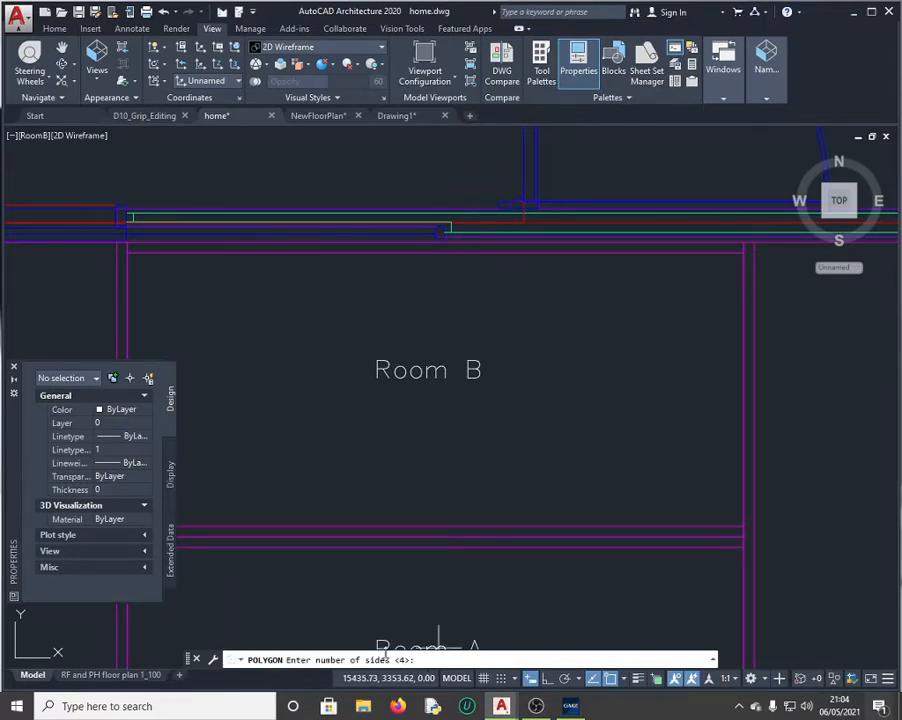
click(570, 706)
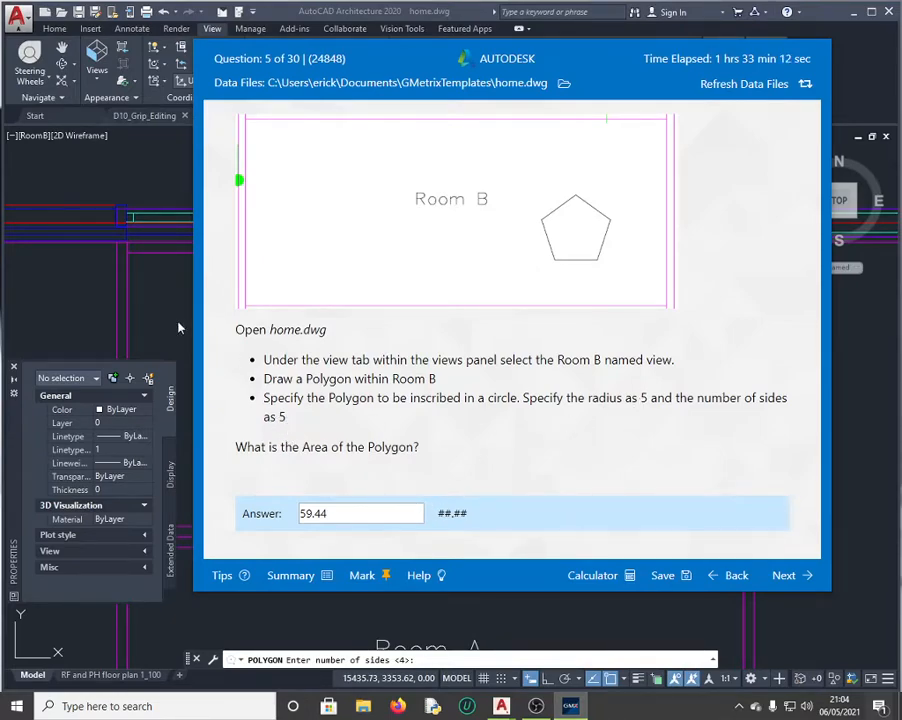
click(125, 223)
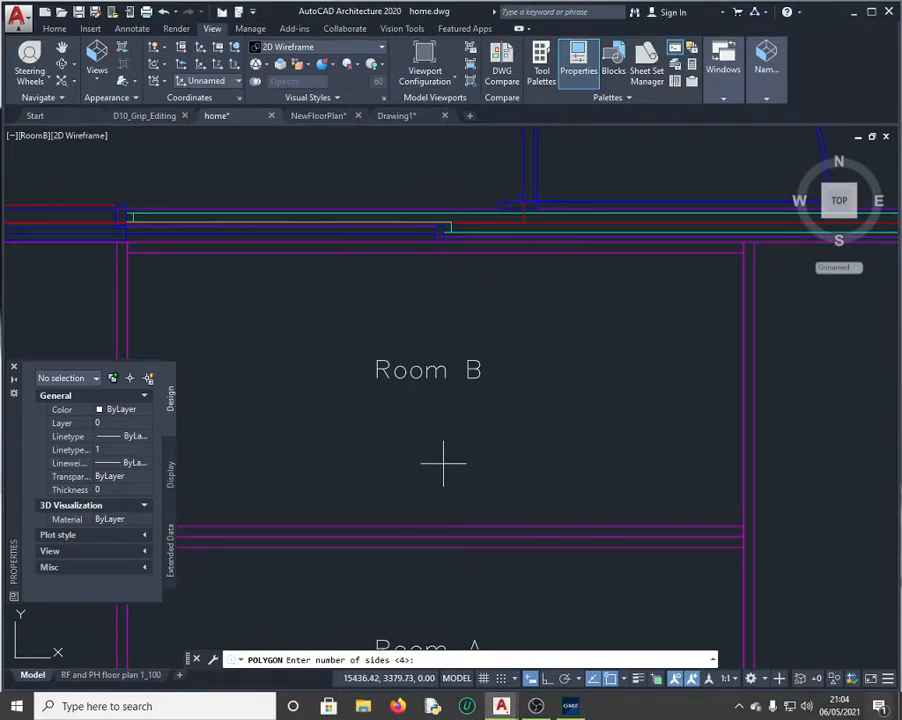
text(5)
key(Return)
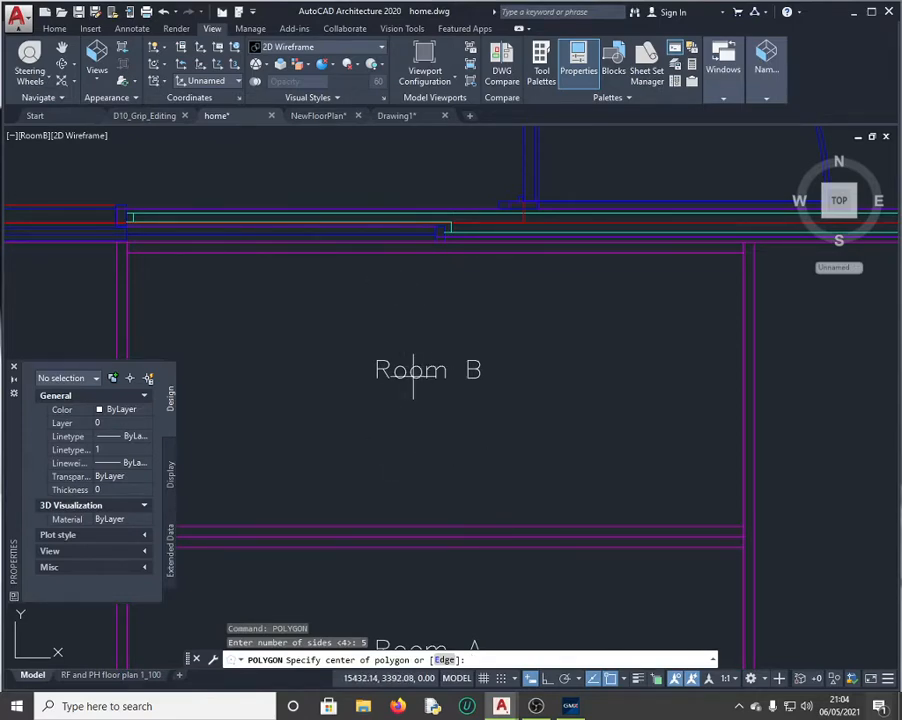
click(403, 358)
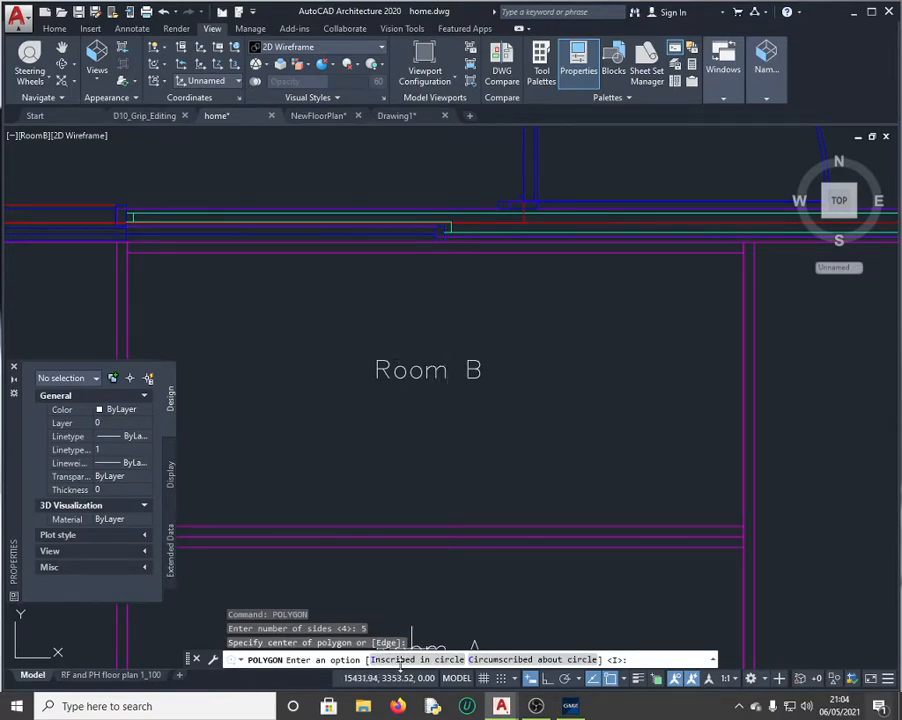
click(570, 706)
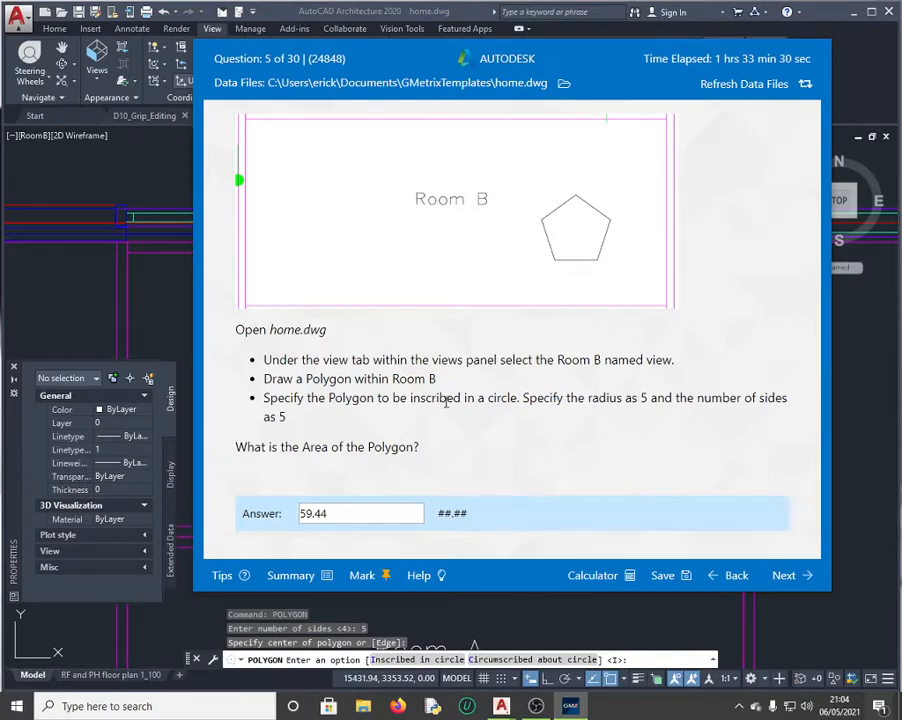
click(182, 328)
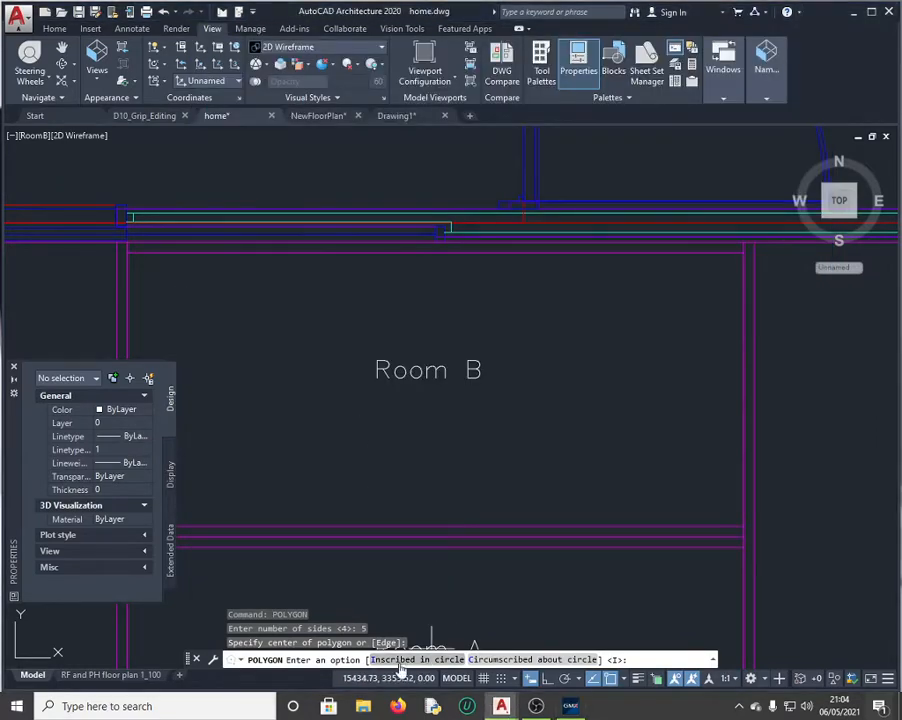
click(400, 661)
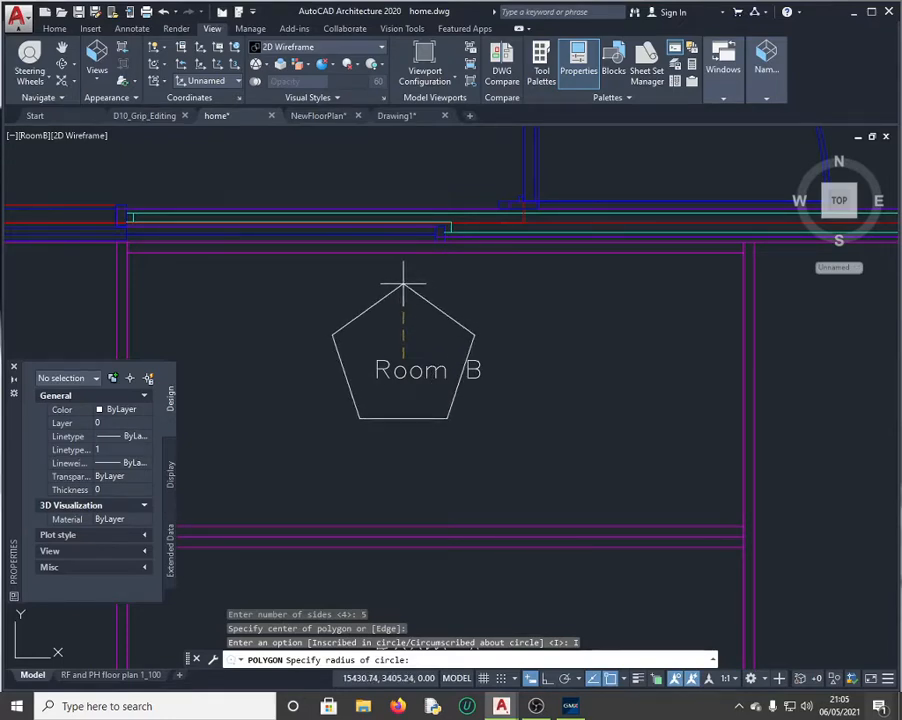
text(5)
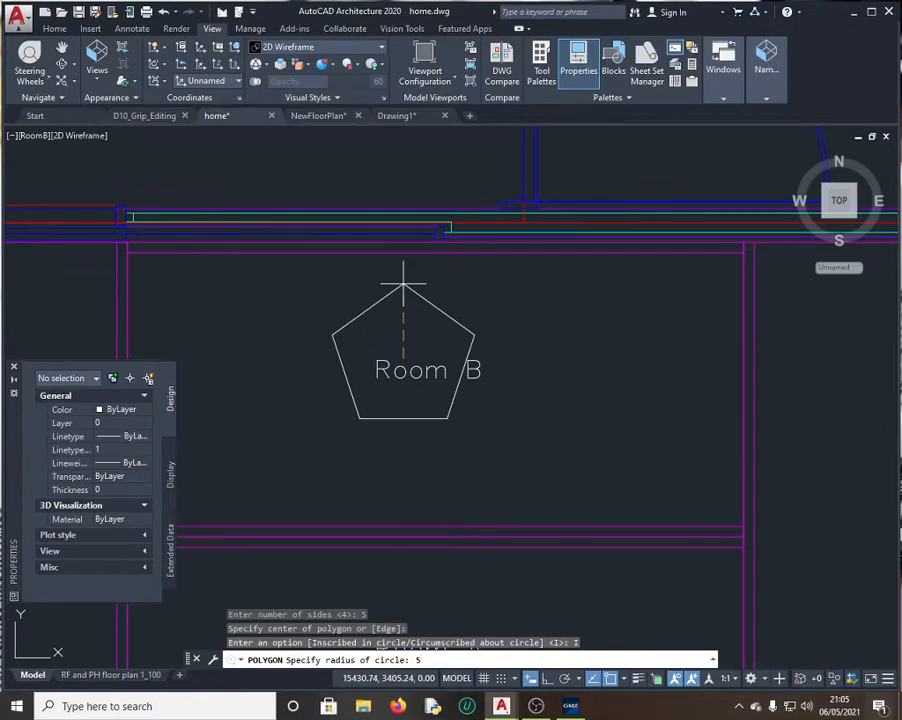
key(Return)
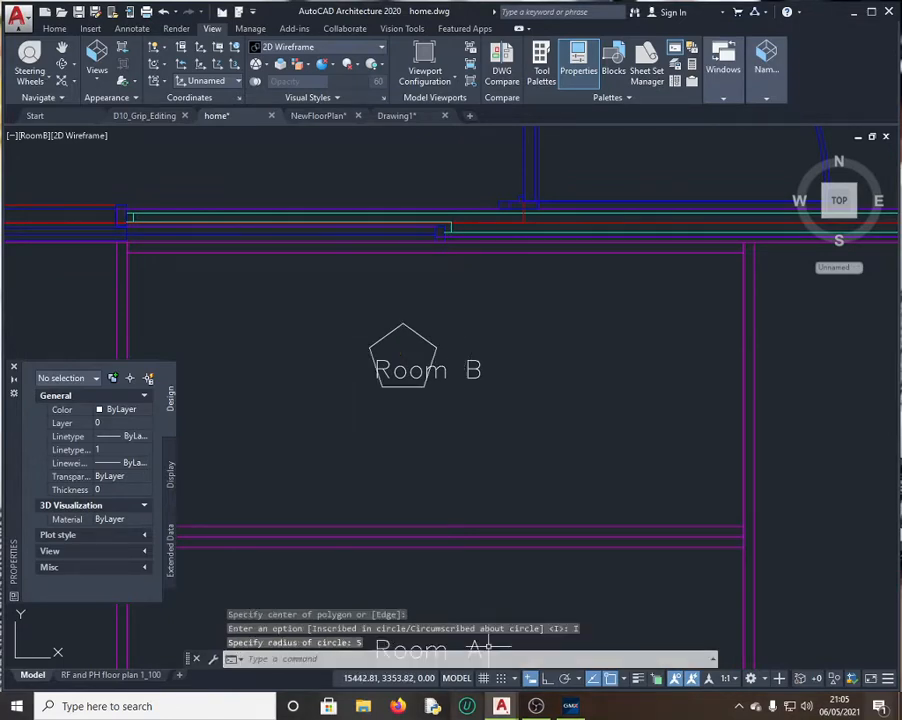
Step: Select the pentagon and read its 59.44 area in QuickCalc
click(569, 706)
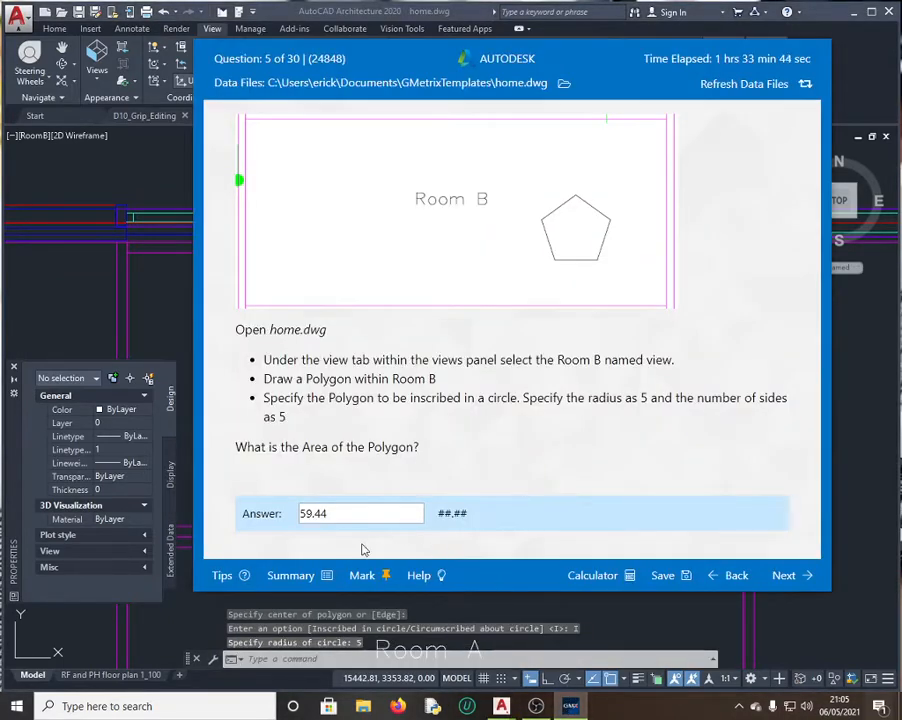
click(569, 706)
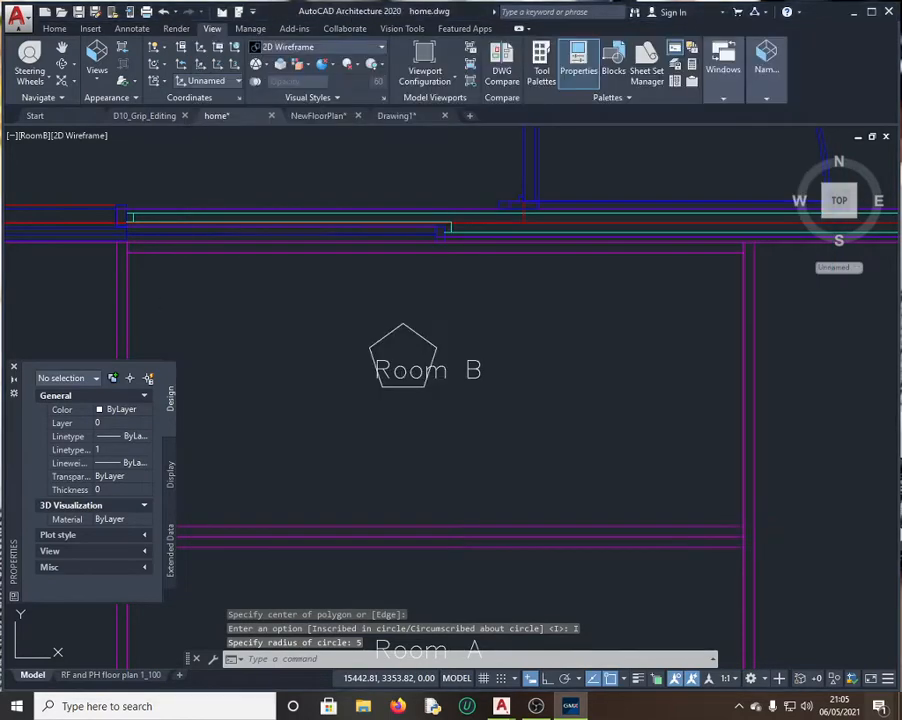
click(426, 342)
click(417, 327)
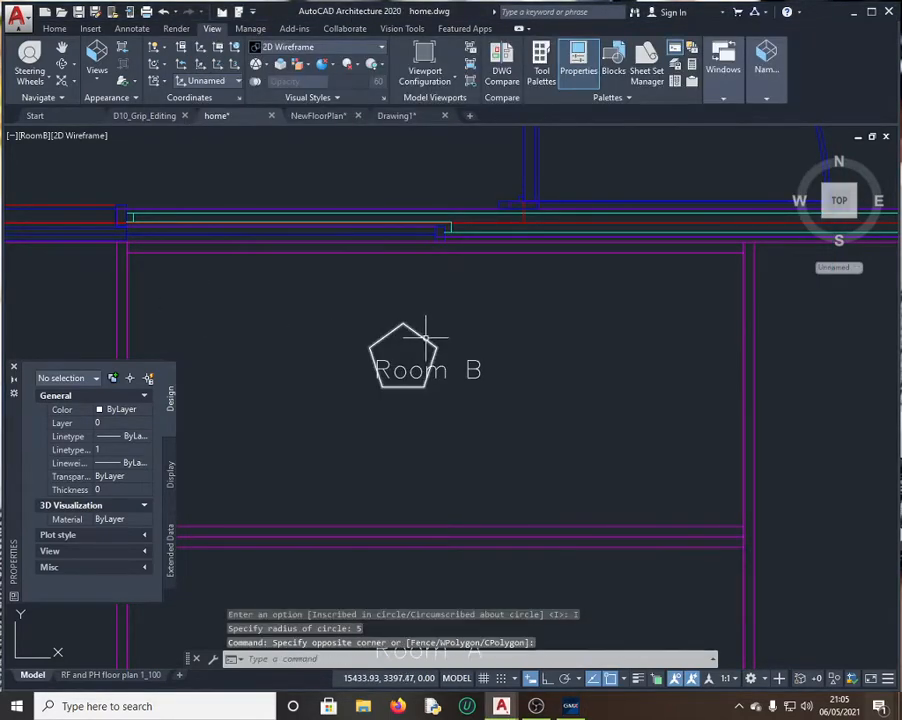
scroll(93, 467, down, 5)
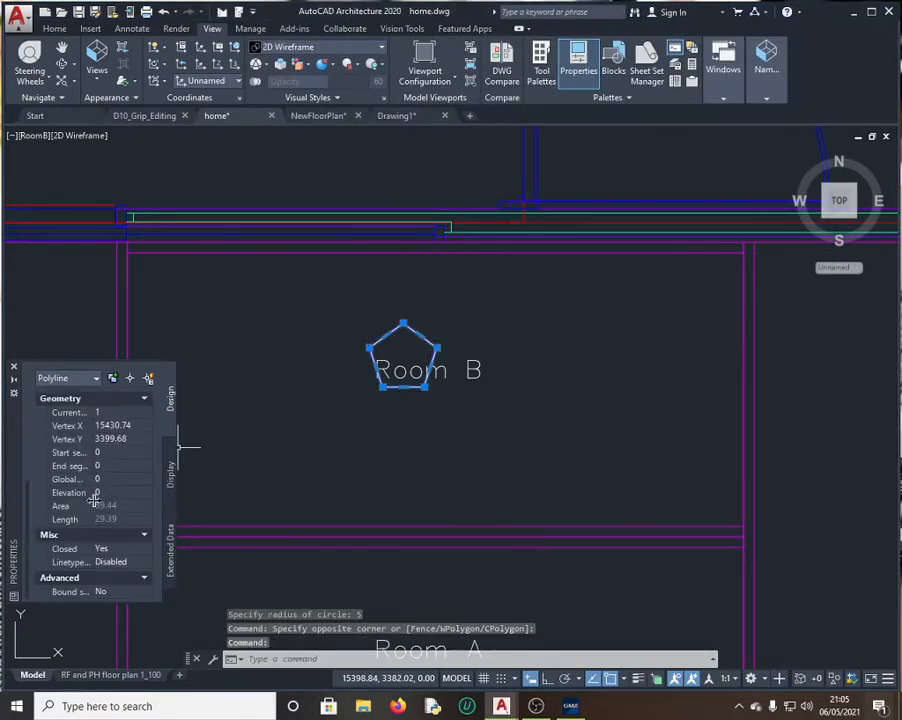
click(572, 706)
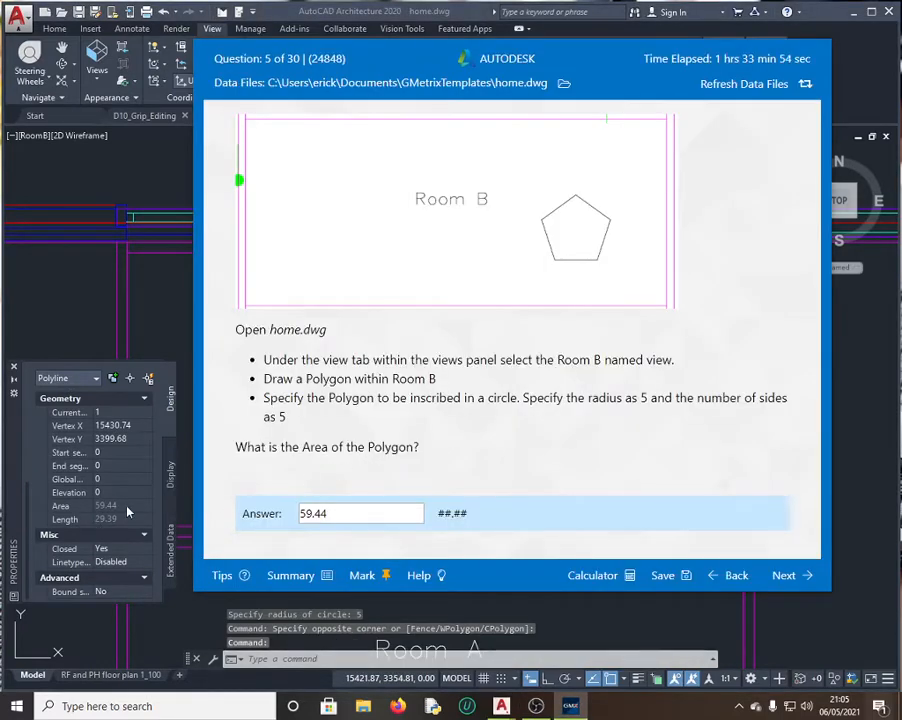
click(127, 507)
click(149, 509)
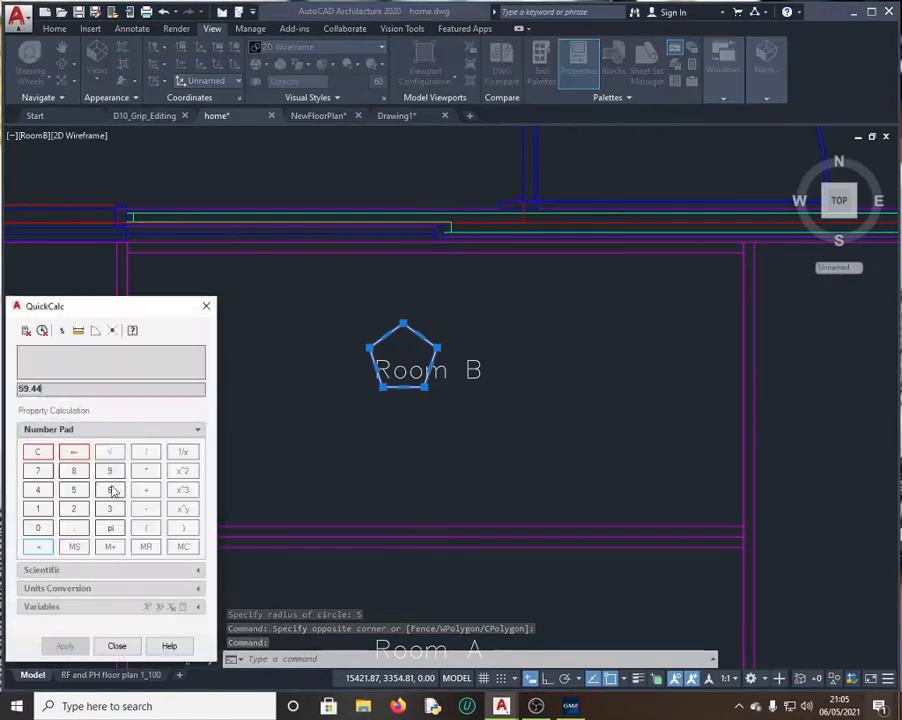
drag(61, 388, 2, 388)
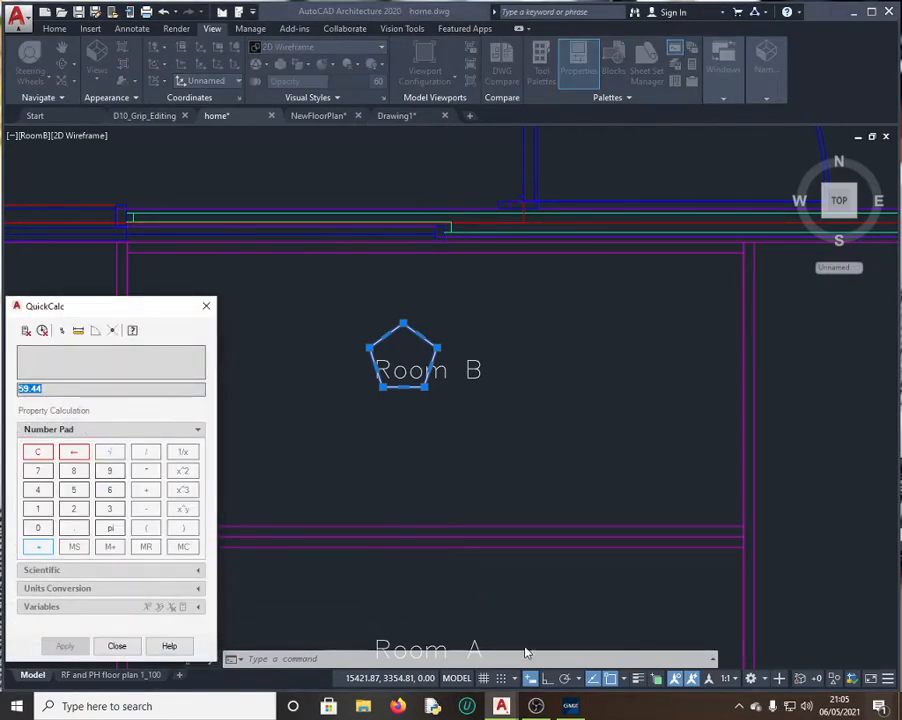
Step: Submit 59.44 as the answer to question 5
click(562, 708)
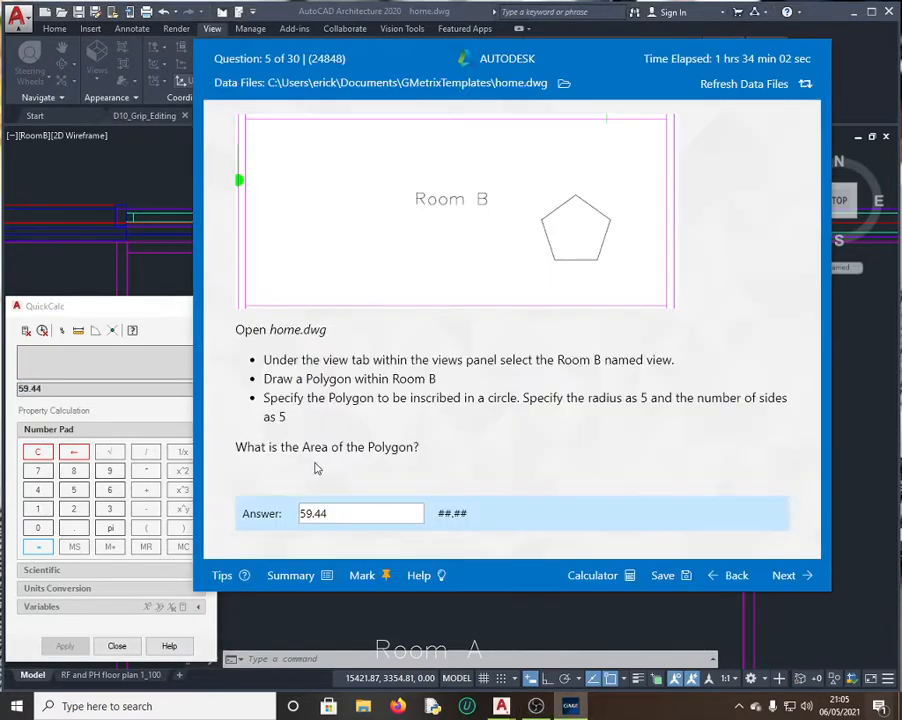
drag(346, 512, 268, 512)
click(378, 516)
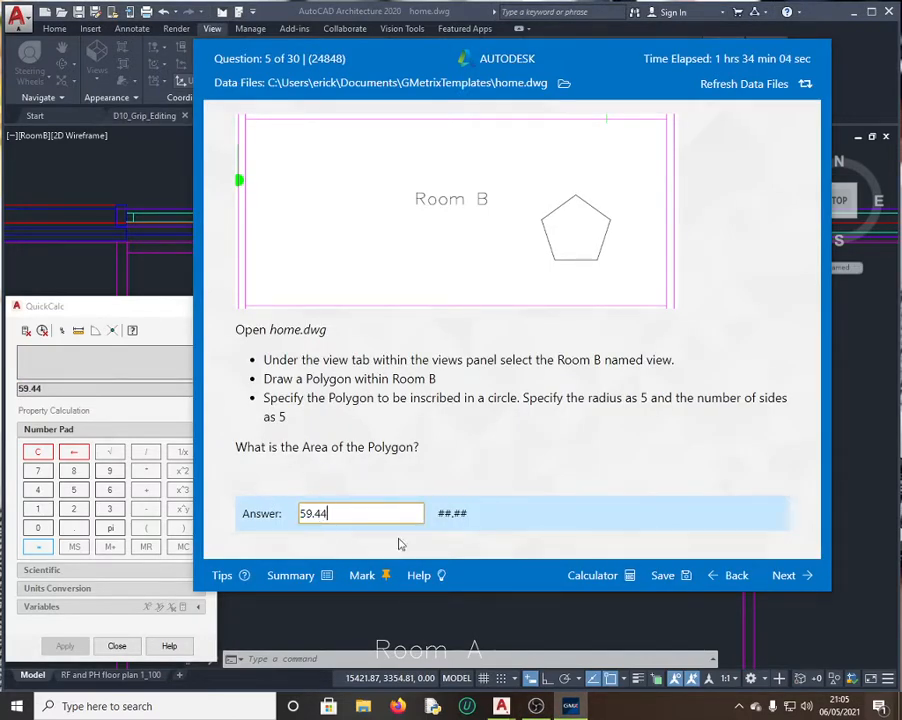
click(788, 576)
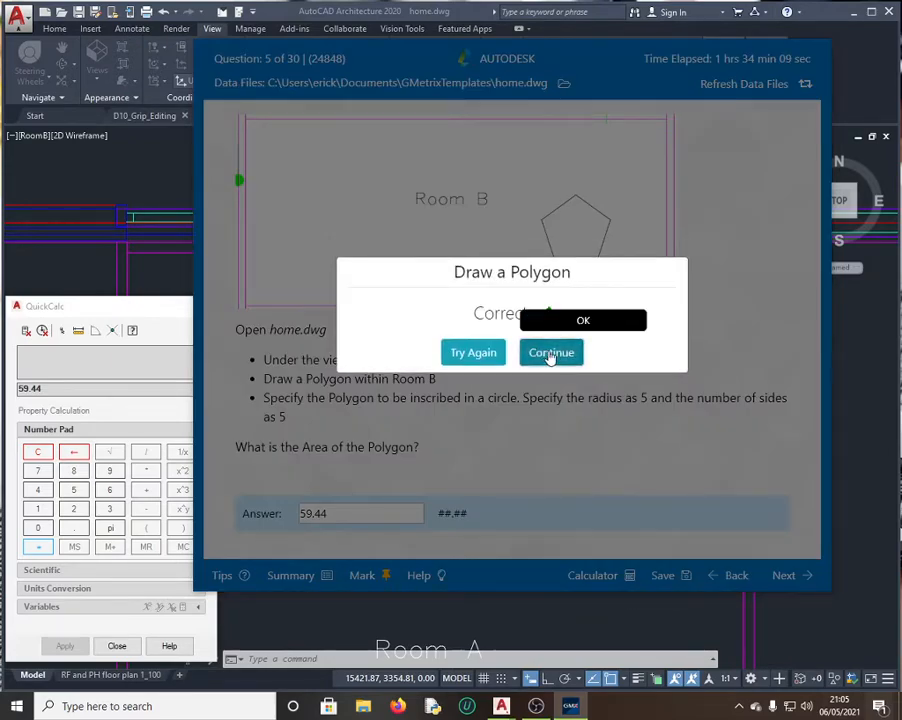
Step: Continue to question 6 on polyline length and close QuickCalc
click(549, 355)
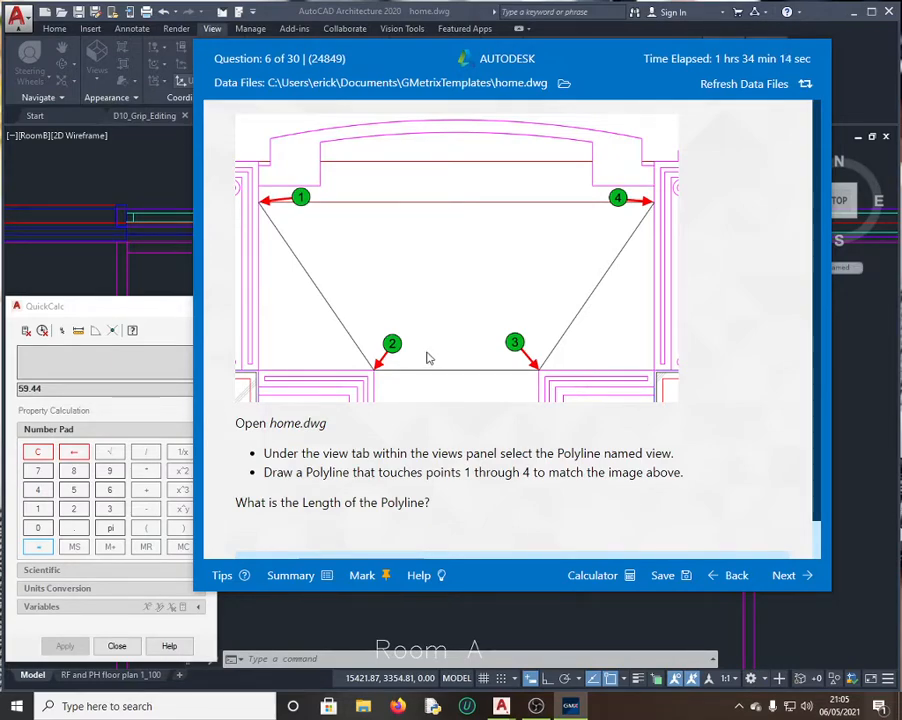
click(161, 305)
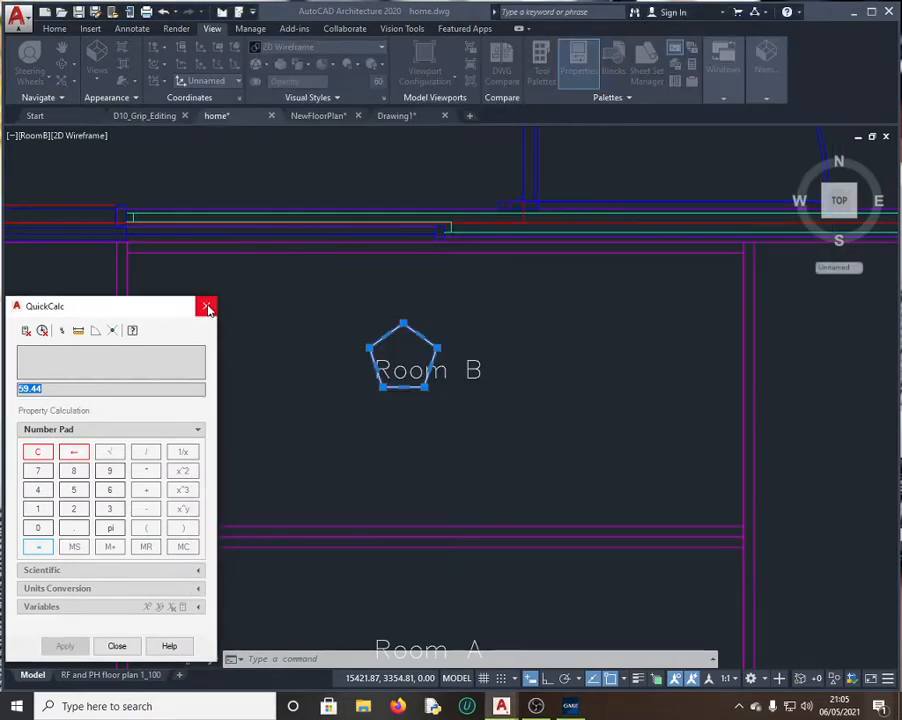
click(207, 307)
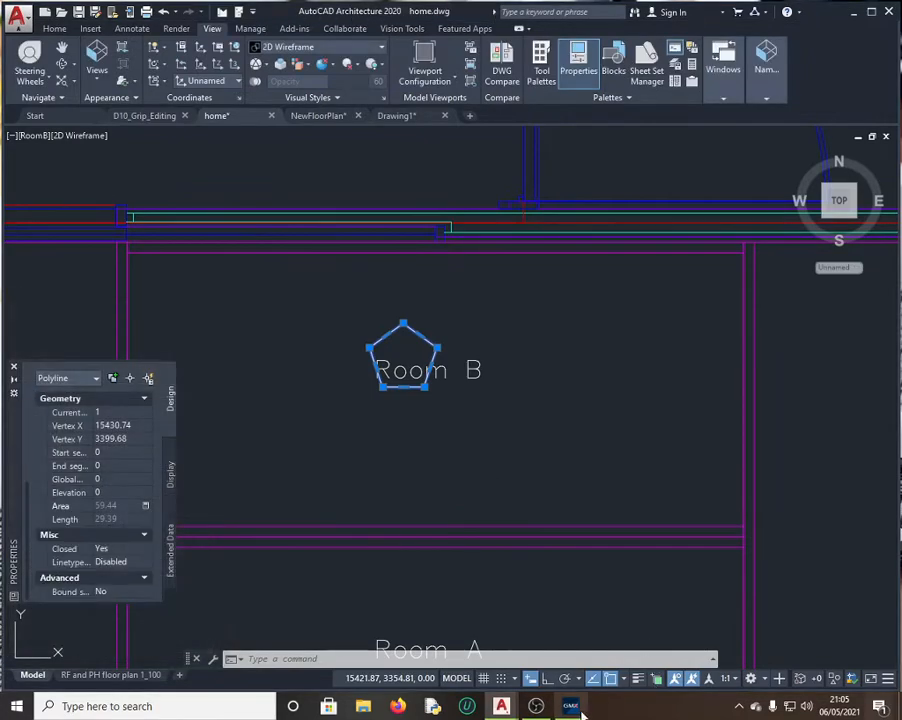
click(570, 706)
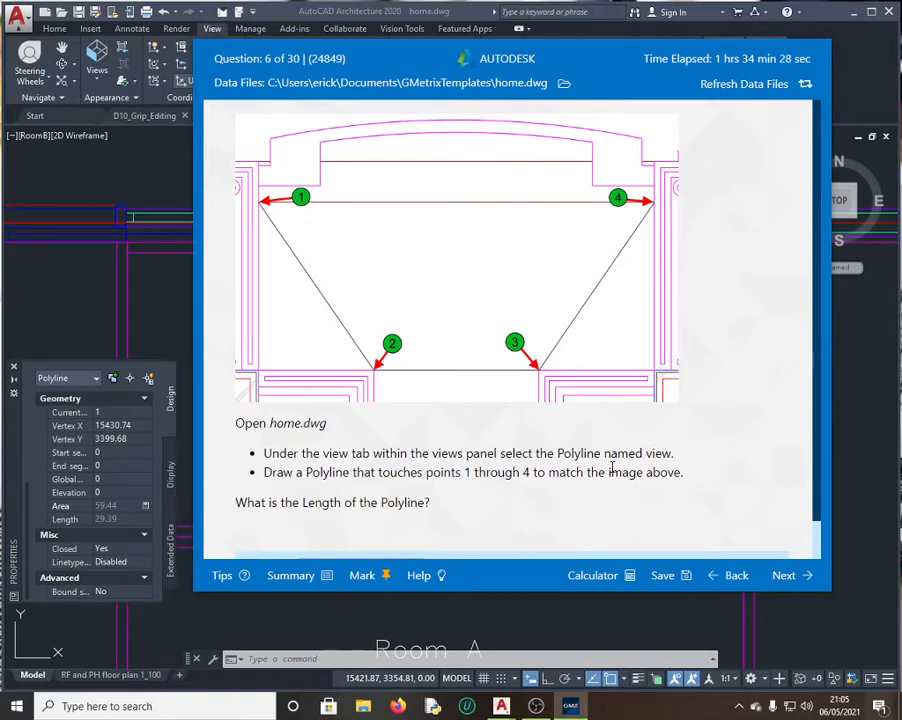
click(174, 303)
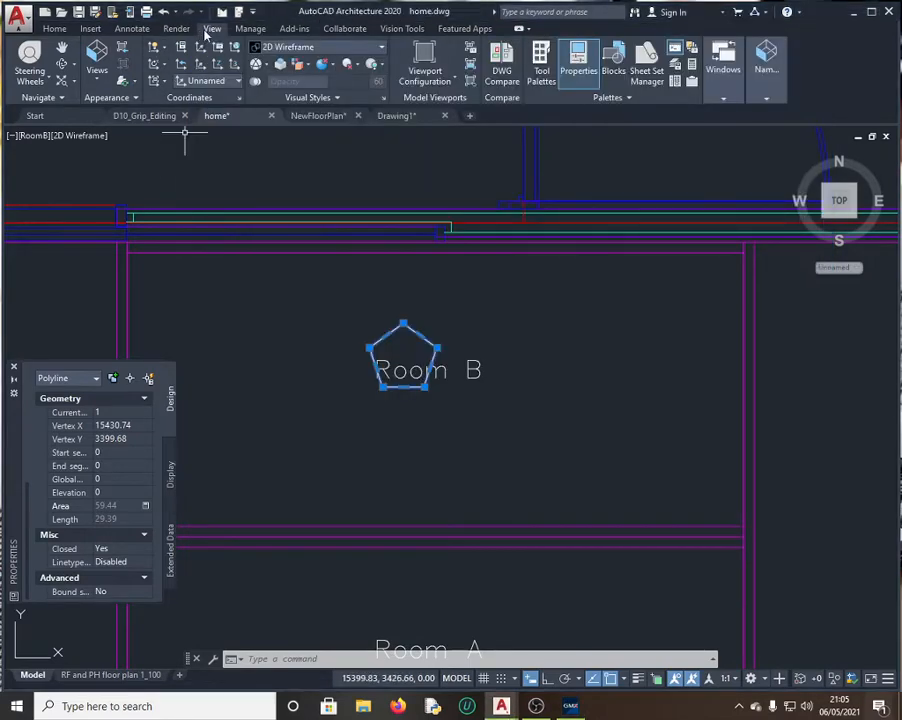
click(95, 80)
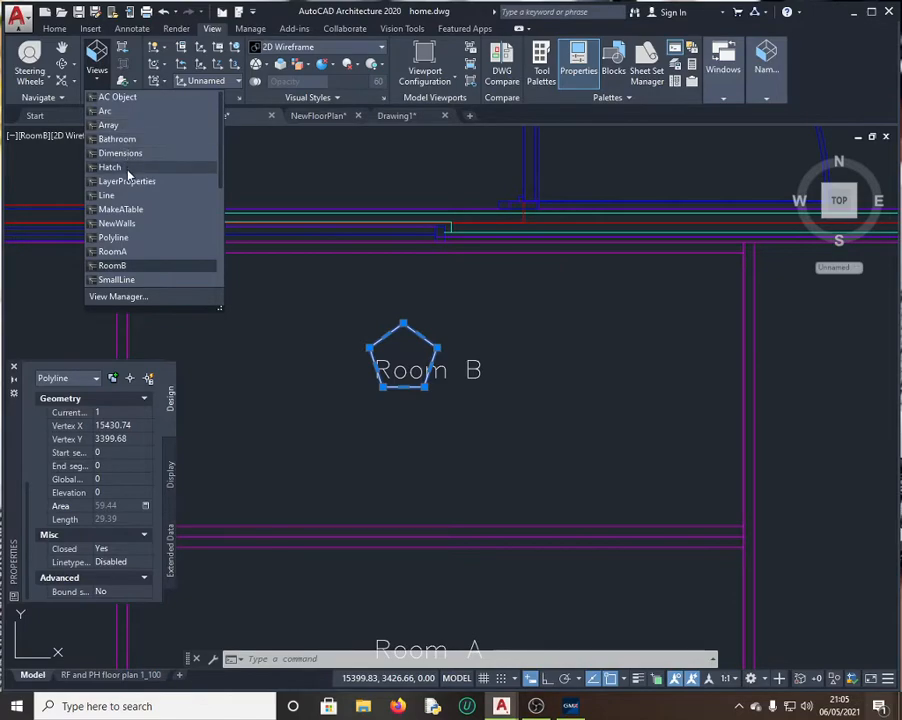
Step: Restore the Polyline named view and zoom out slightly to match question 6's figure
click(134, 238)
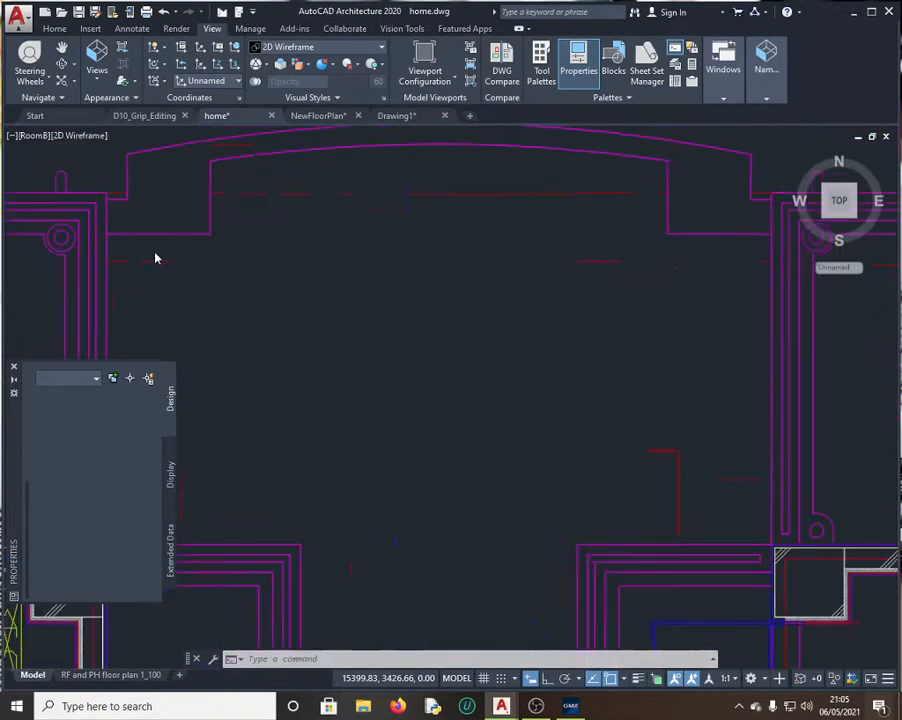
click(98, 78)
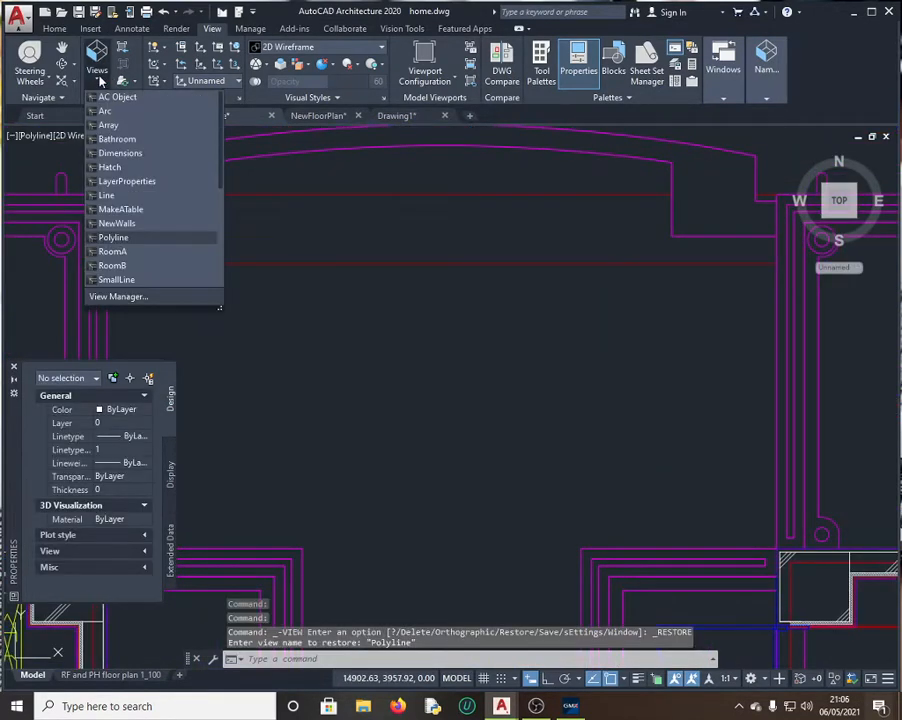
click(578, 707)
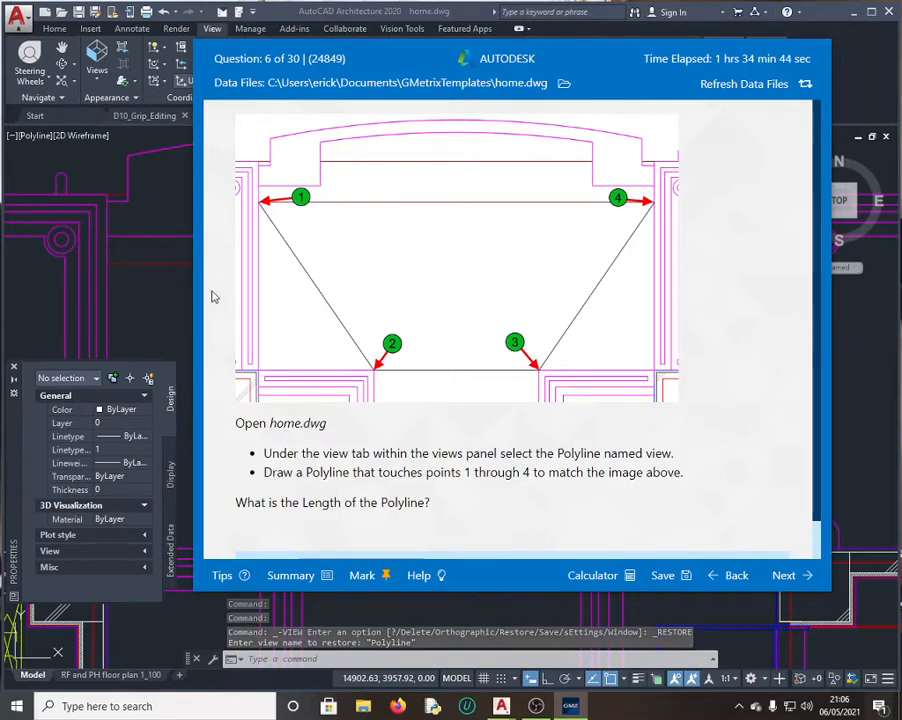
click(178, 298)
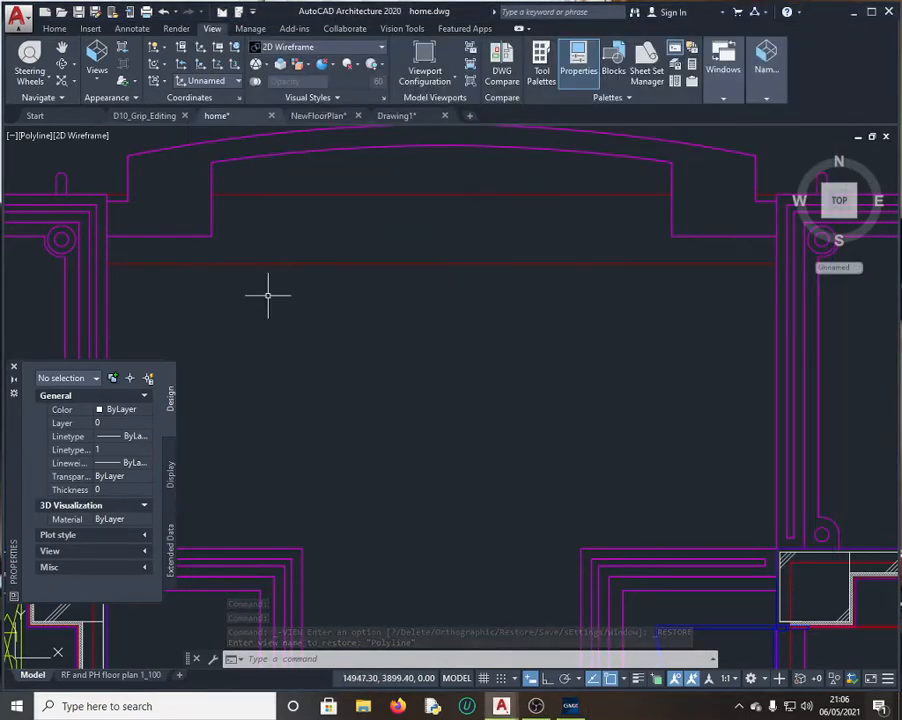
scroll(300, 352, down, 2)
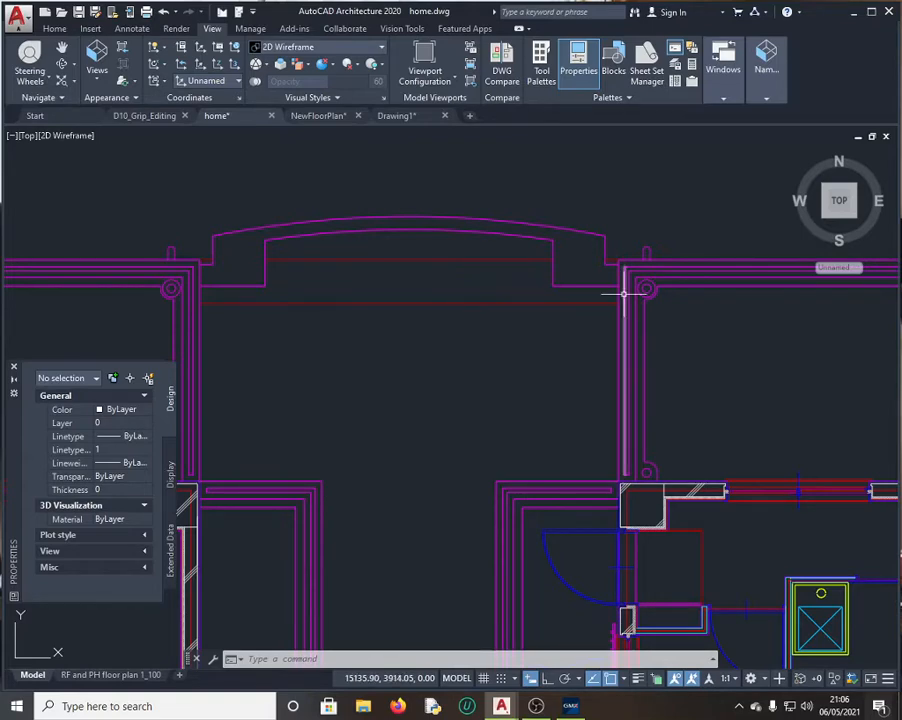
click(579, 707)
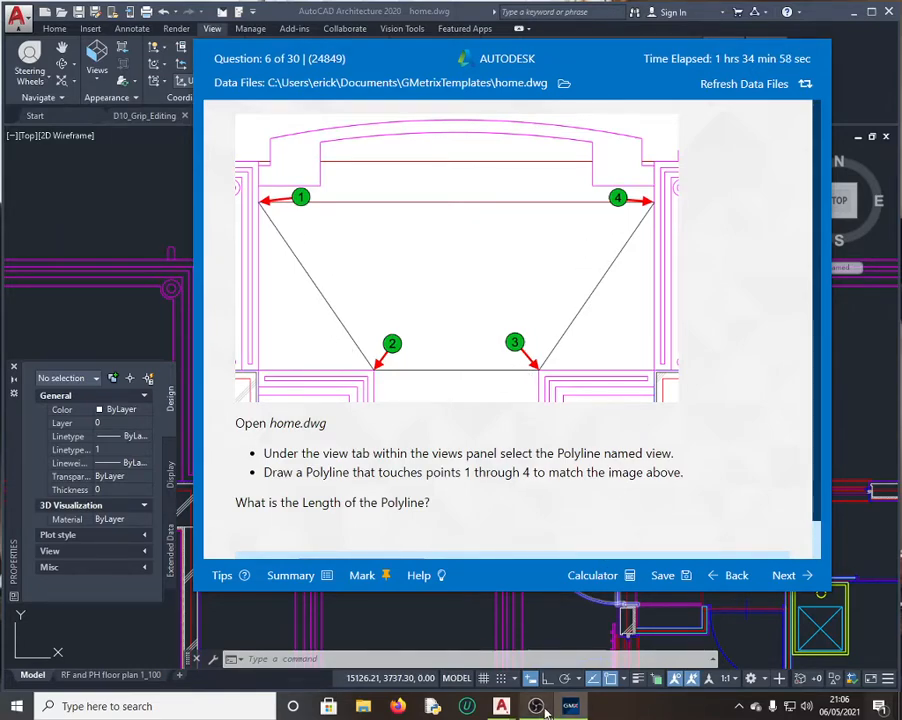
mouse_move(502, 707)
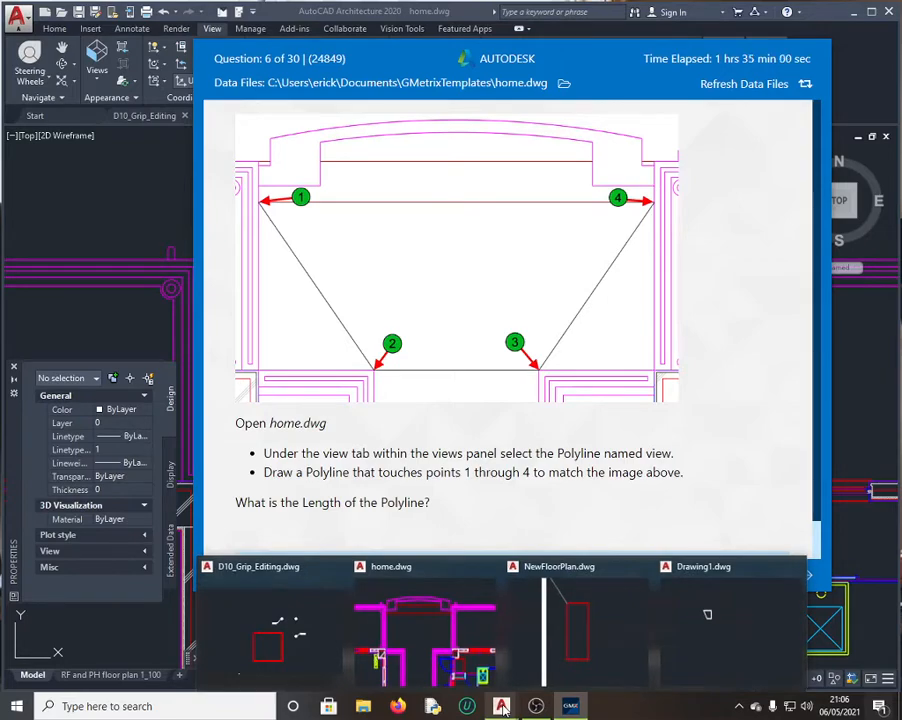
click(91, 216)
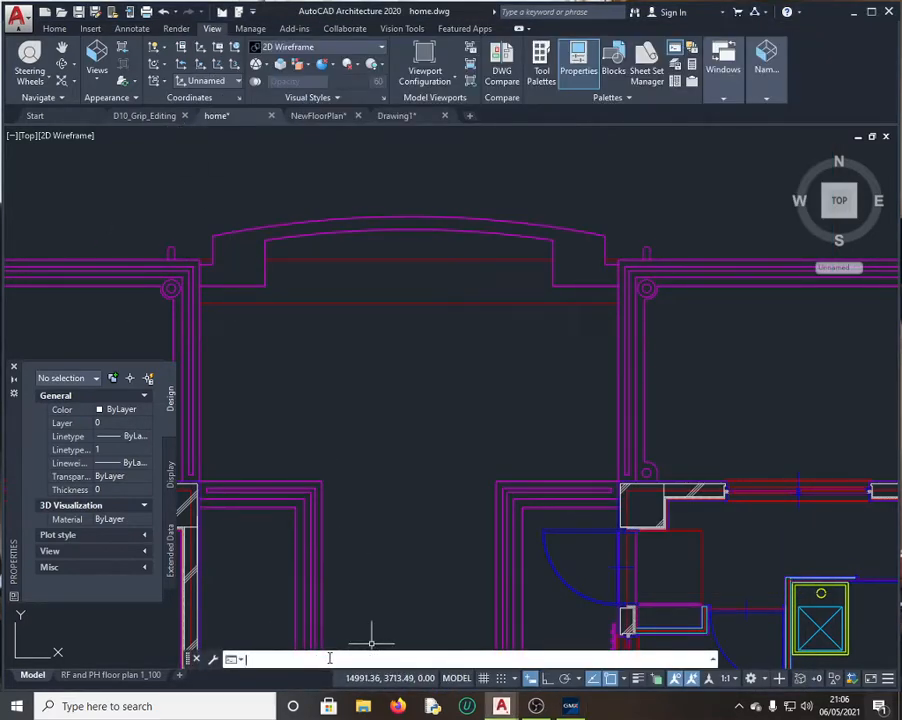
Step: Draw a polyline through points 1–4, from the upper-left to the upper-right wall corner
text(poly)
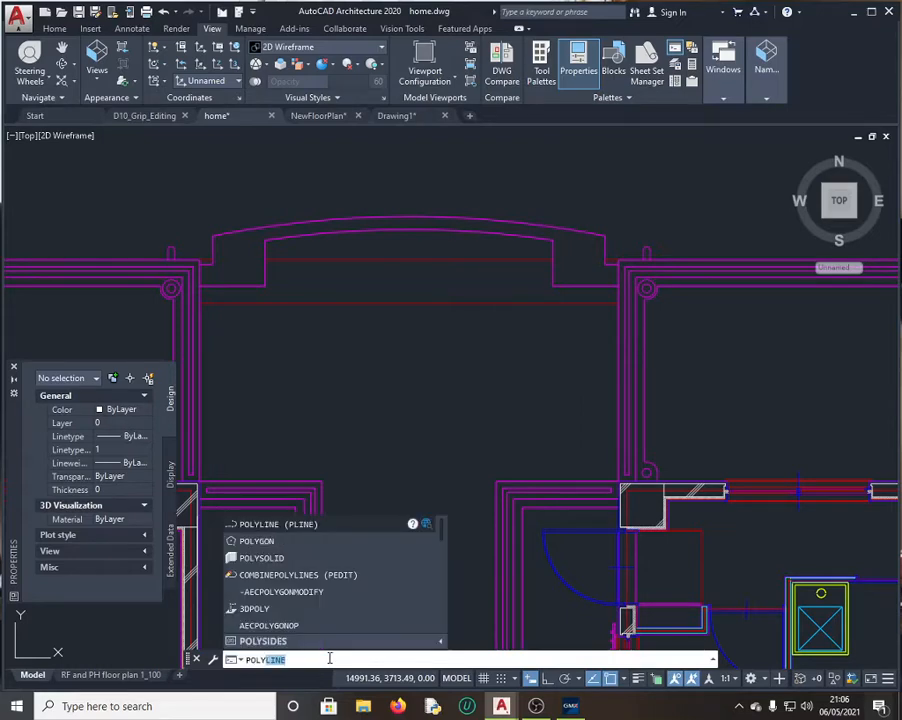
click(277, 525)
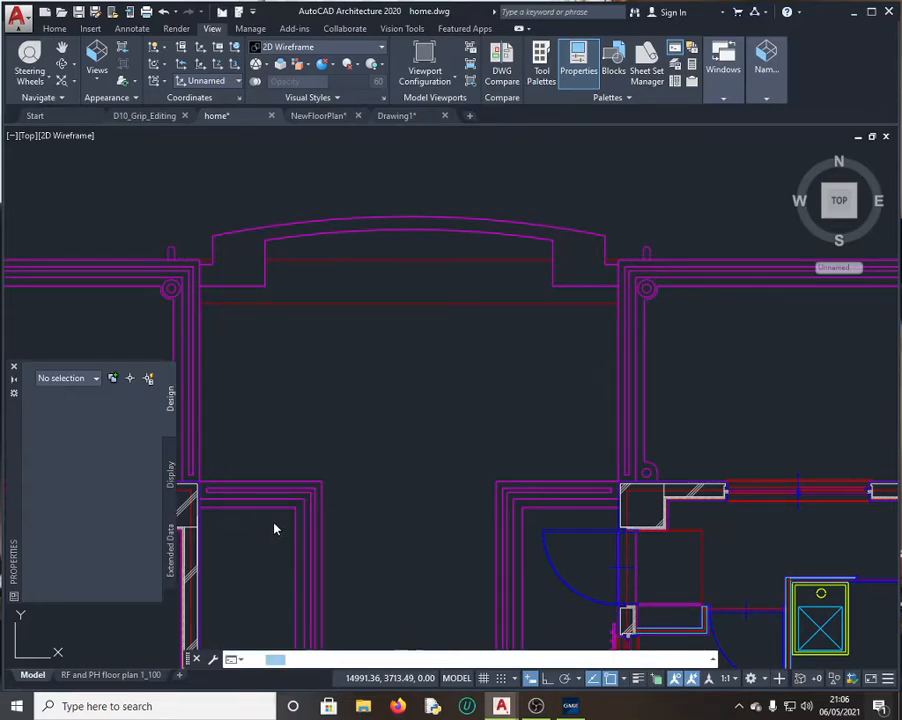
click(582, 709)
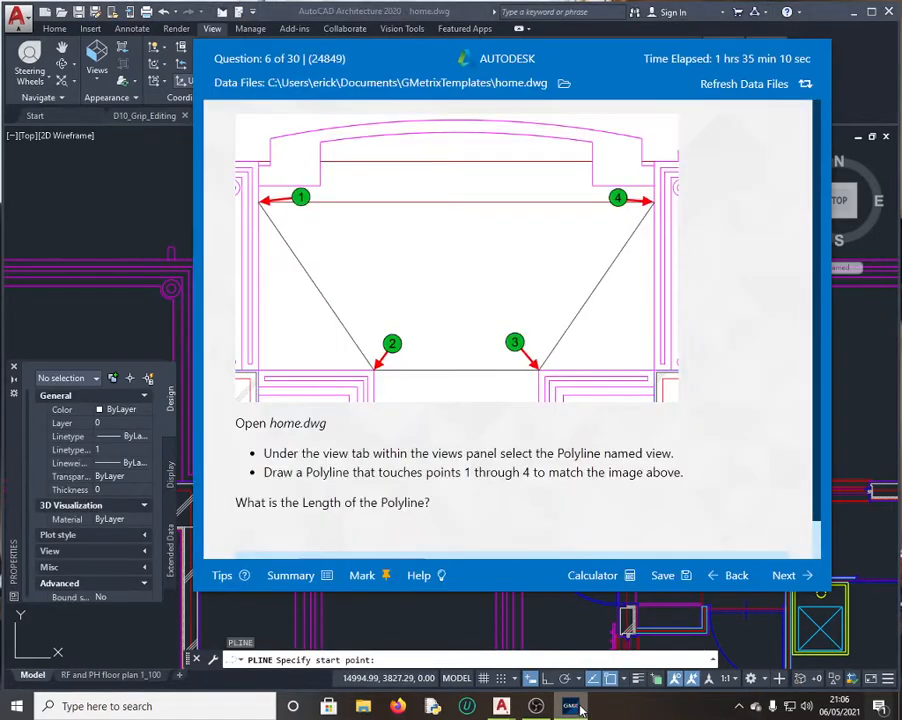
click(166, 269)
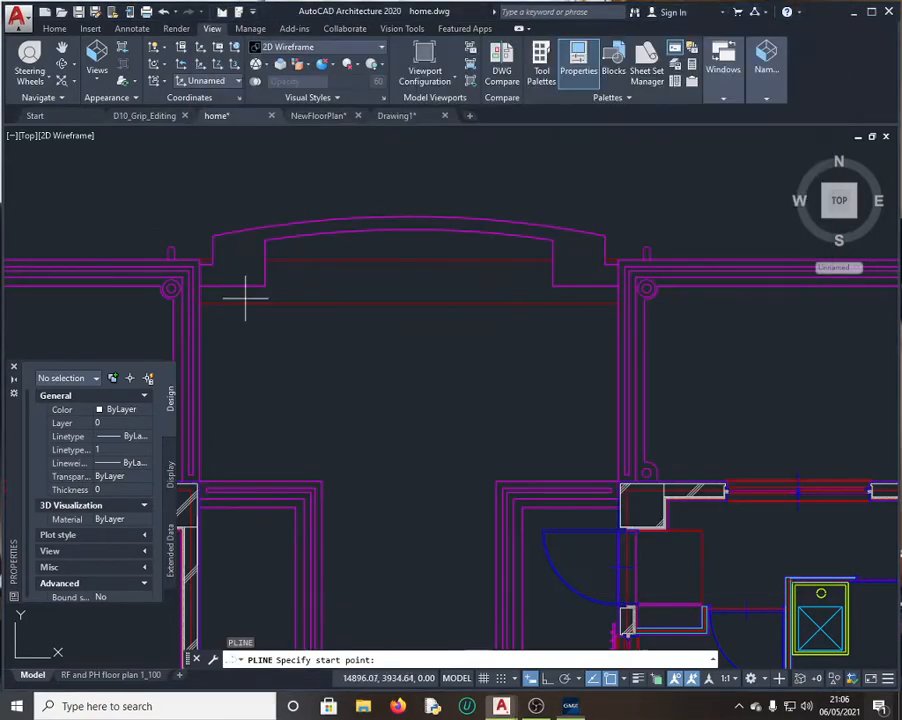
click(200, 303)
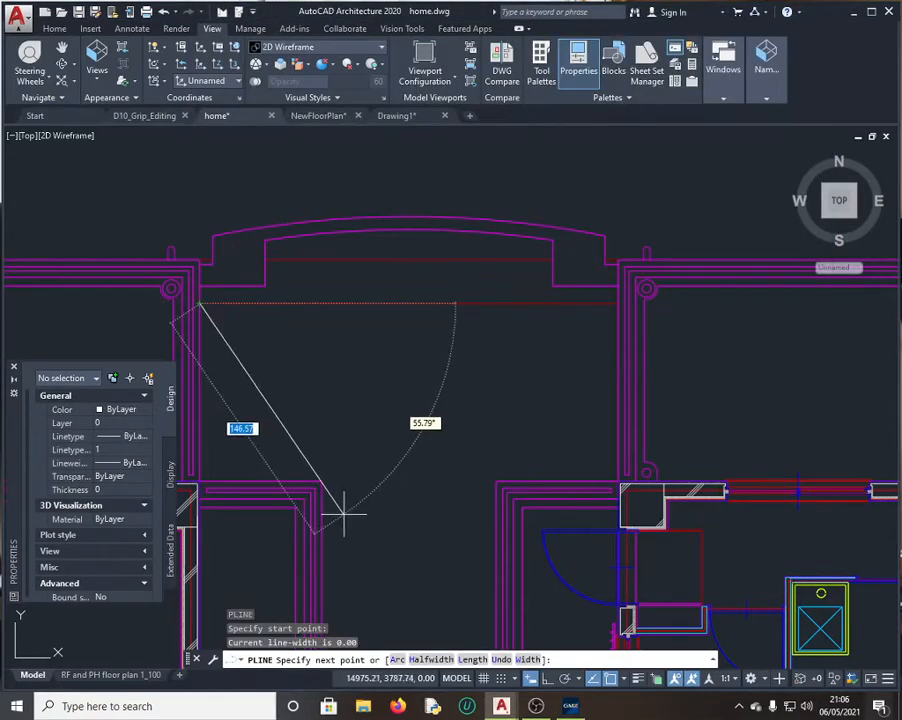
click(322, 479)
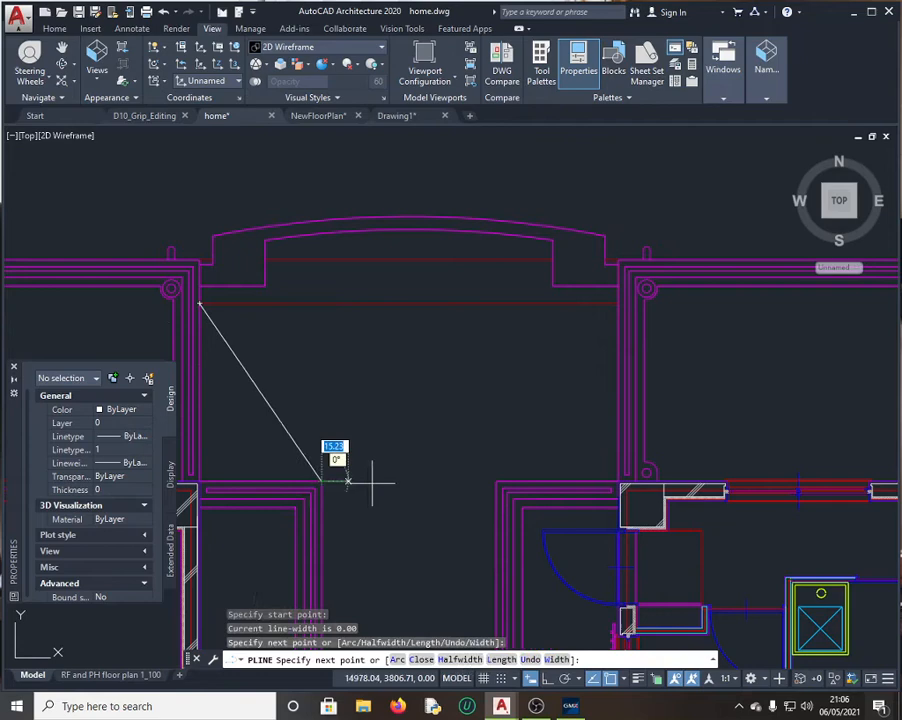
click(497, 482)
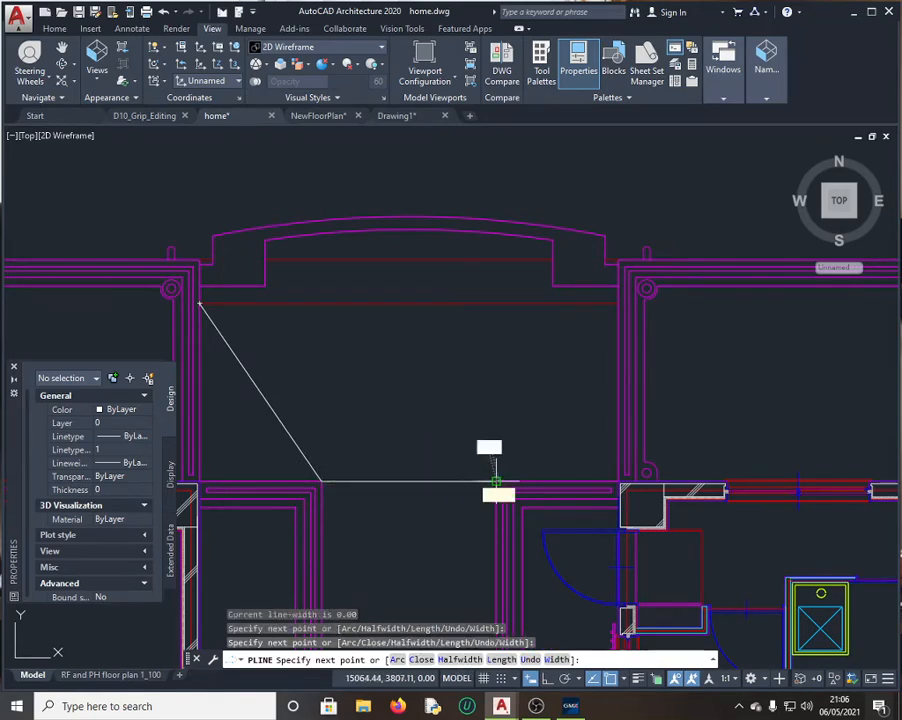
click(617, 303)
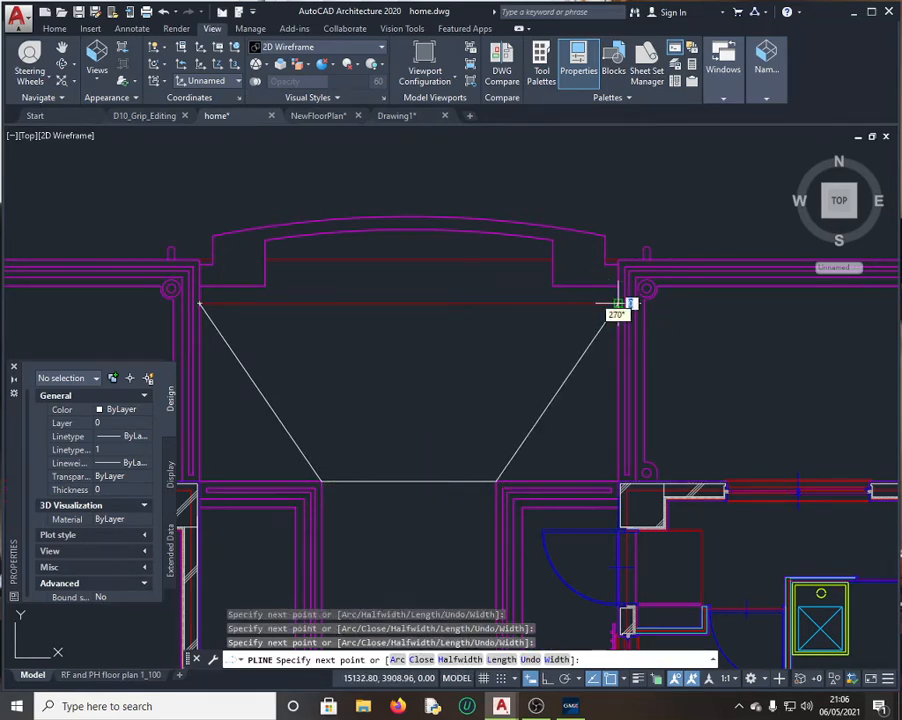
key(Return)
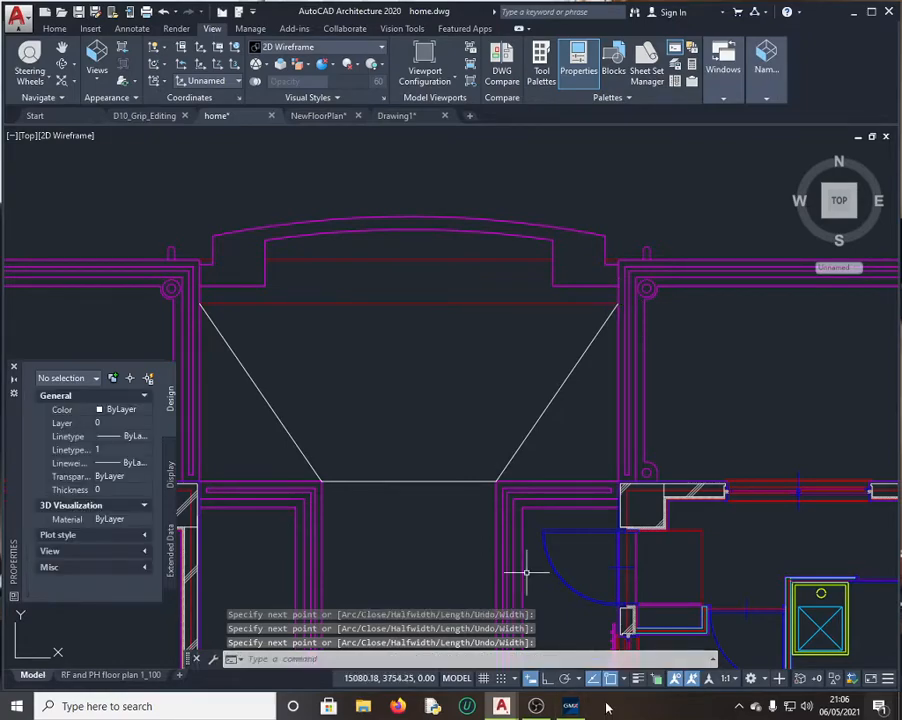
click(574, 708)
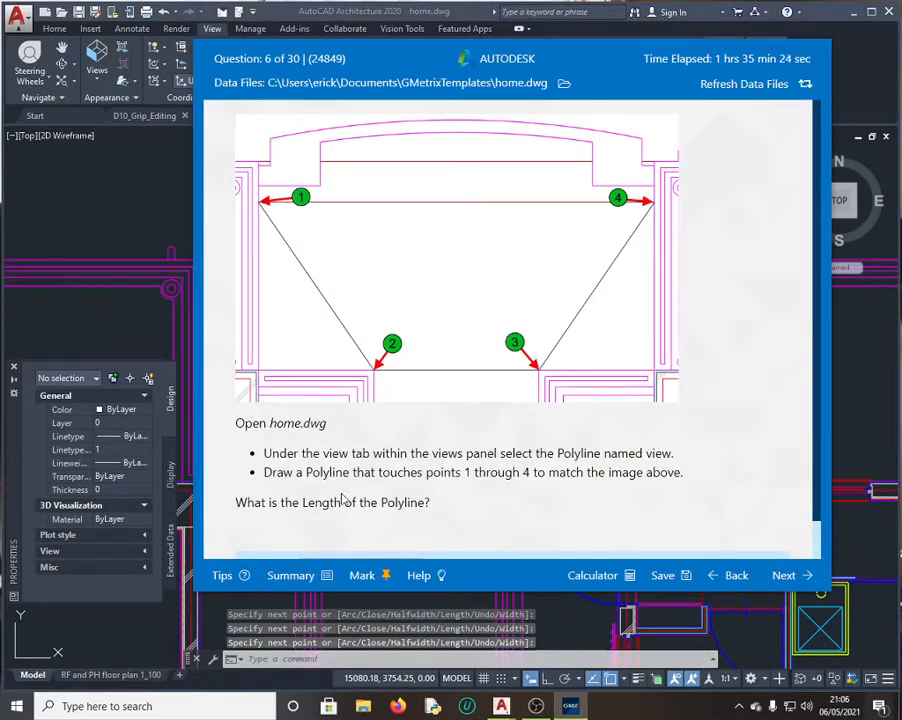
click(157, 228)
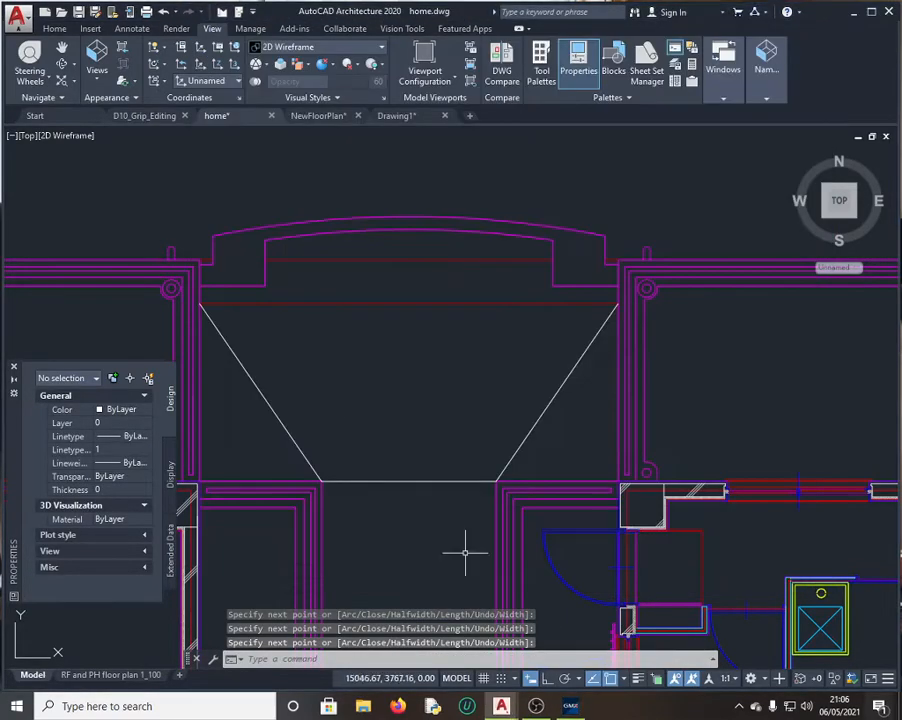
Step: Select the polyline and copy its 347.83 length from QuickCalc
click(425, 482)
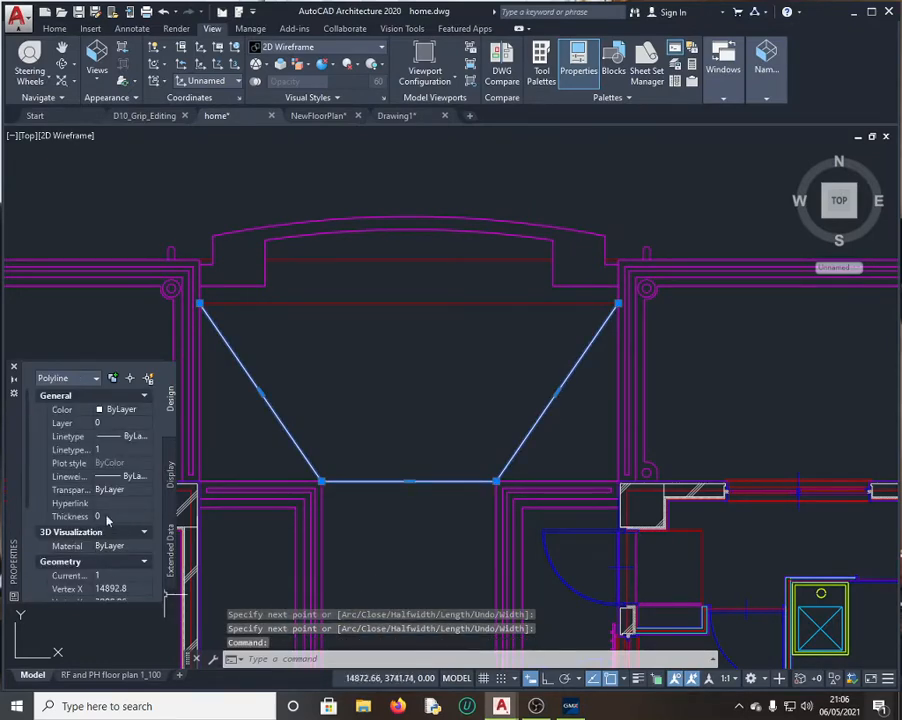
scroll(107, 520, down, 3)
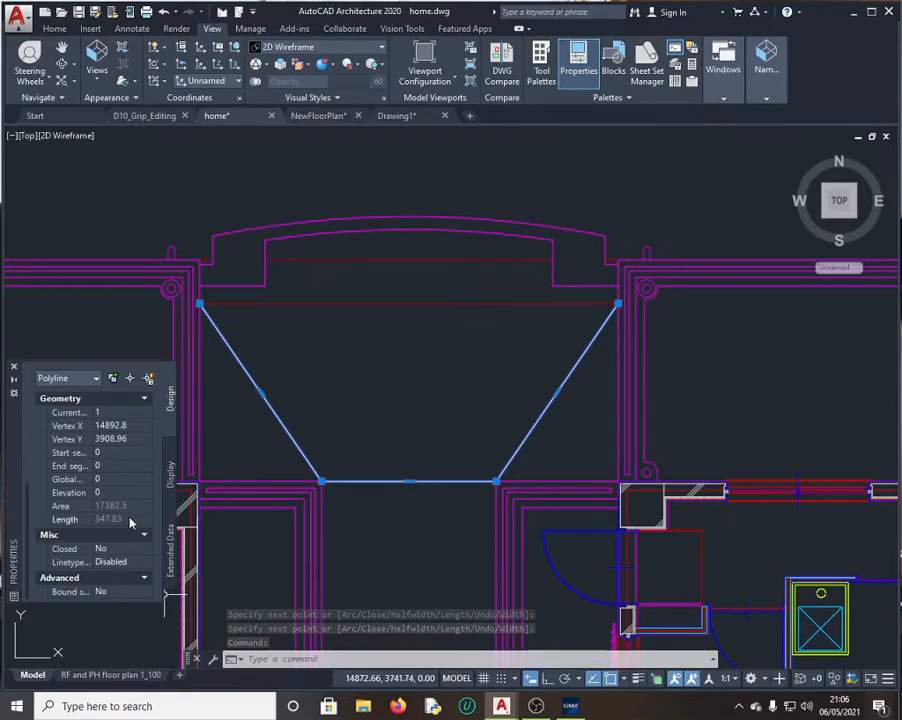
click(130, 520)
click(144, 519)
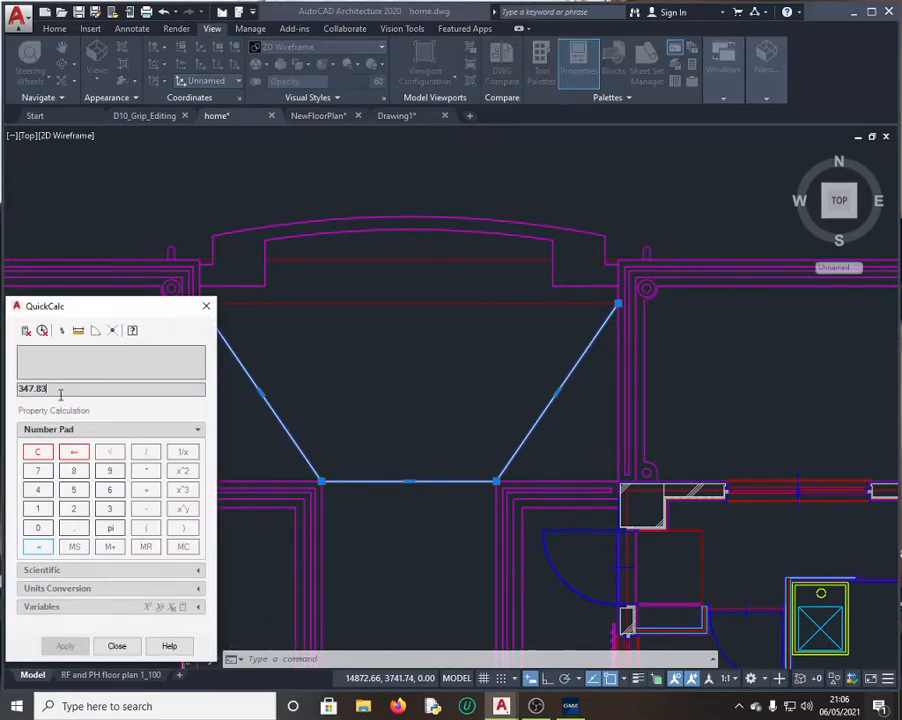
double_click(60, 391)
key(ctrl+c)
click(125, 646)
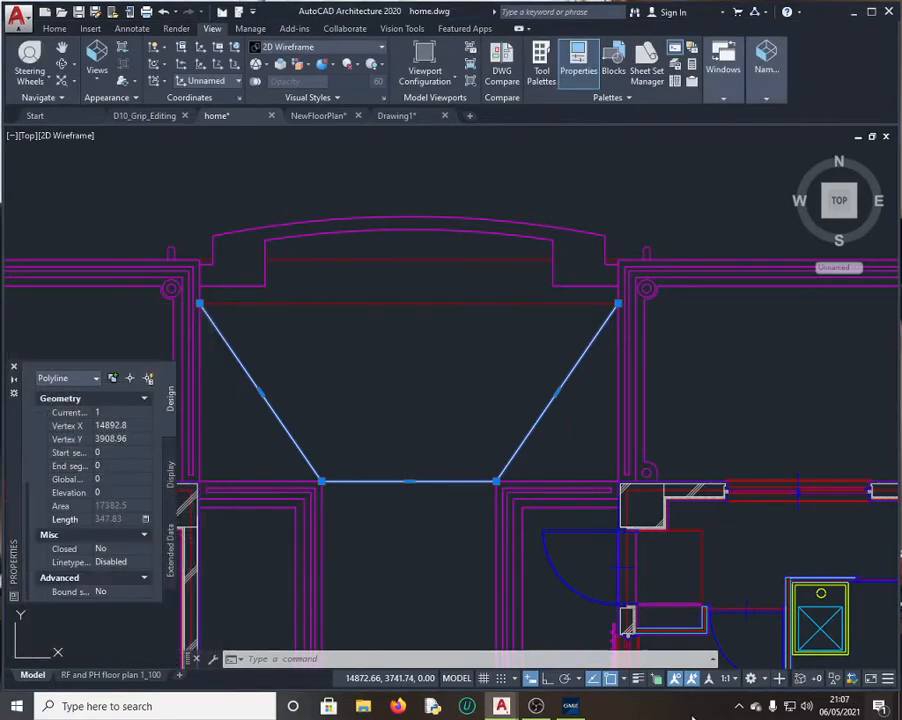
click(571, 707)
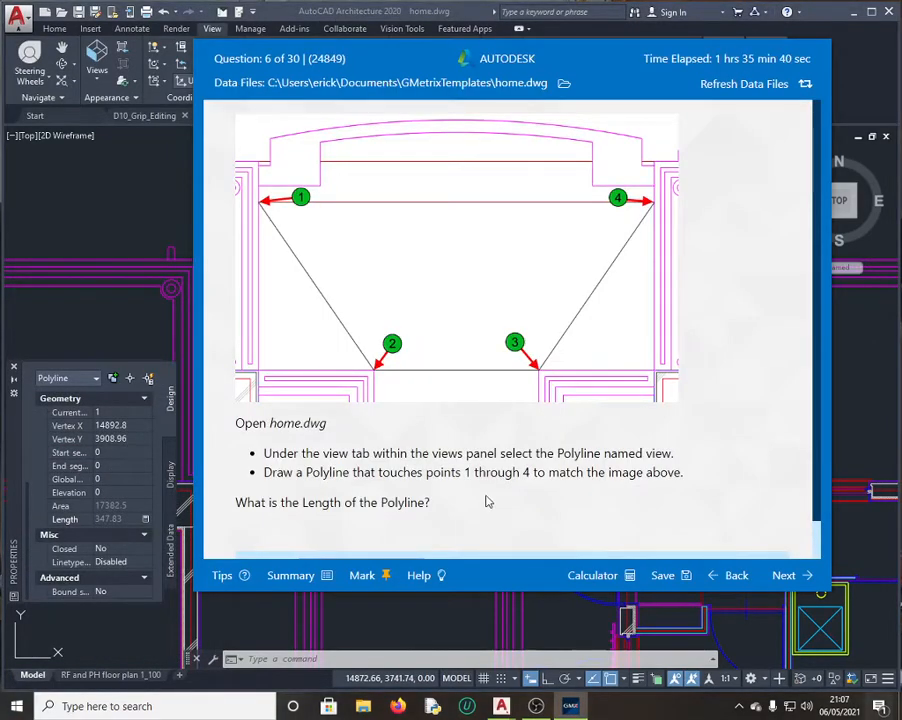
Step: Paste 347.83 as the question 6 answer, submit it, and continue to question 7
scroll(487, 502, down, 1)
drag(384, 524, 300, 527)
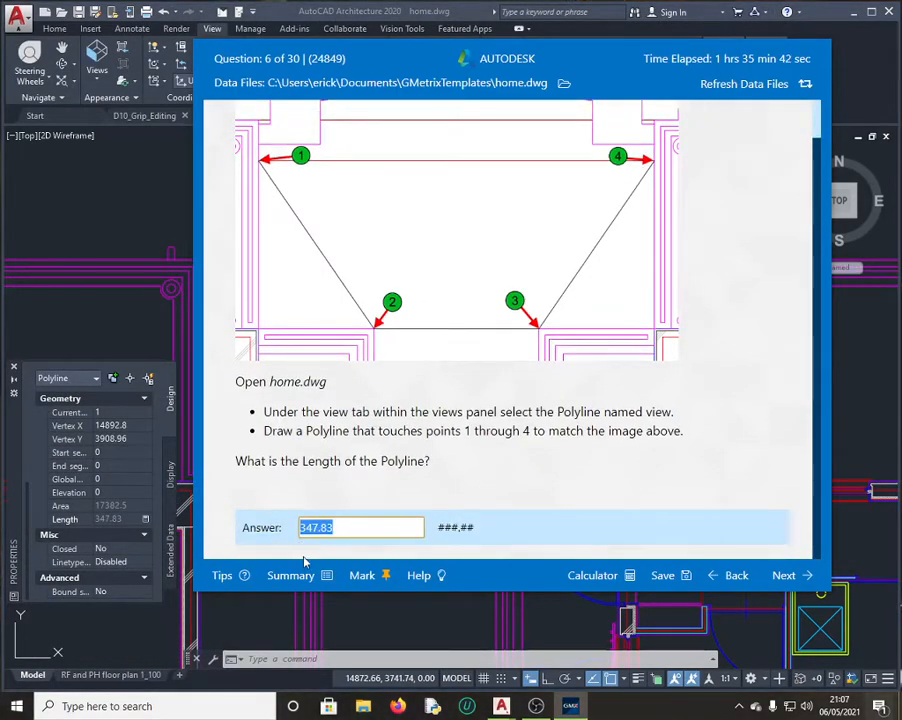
key(ctrl+v)
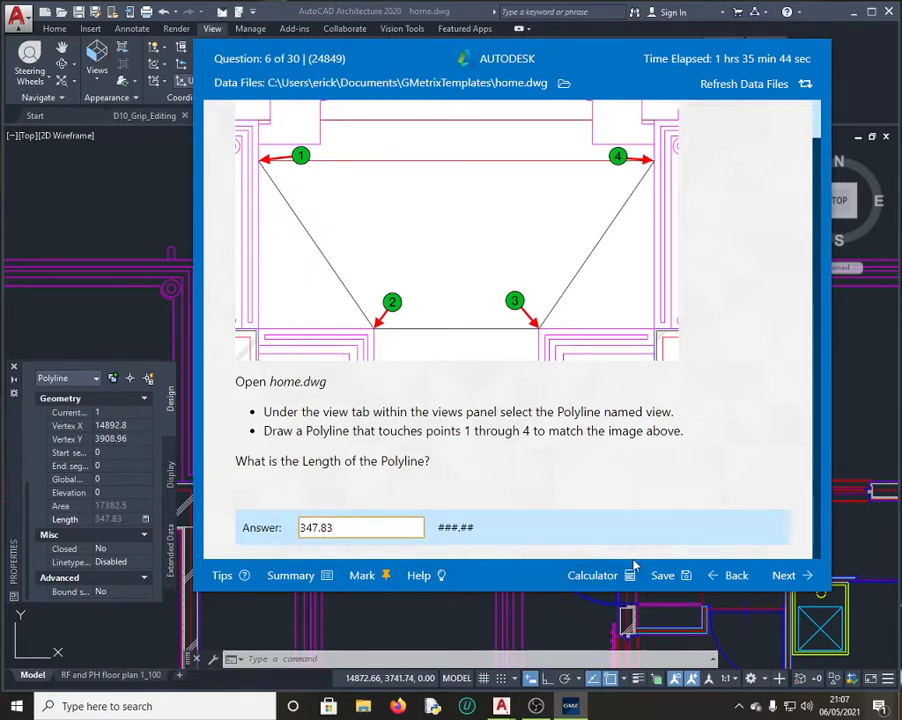
click(790, 577)
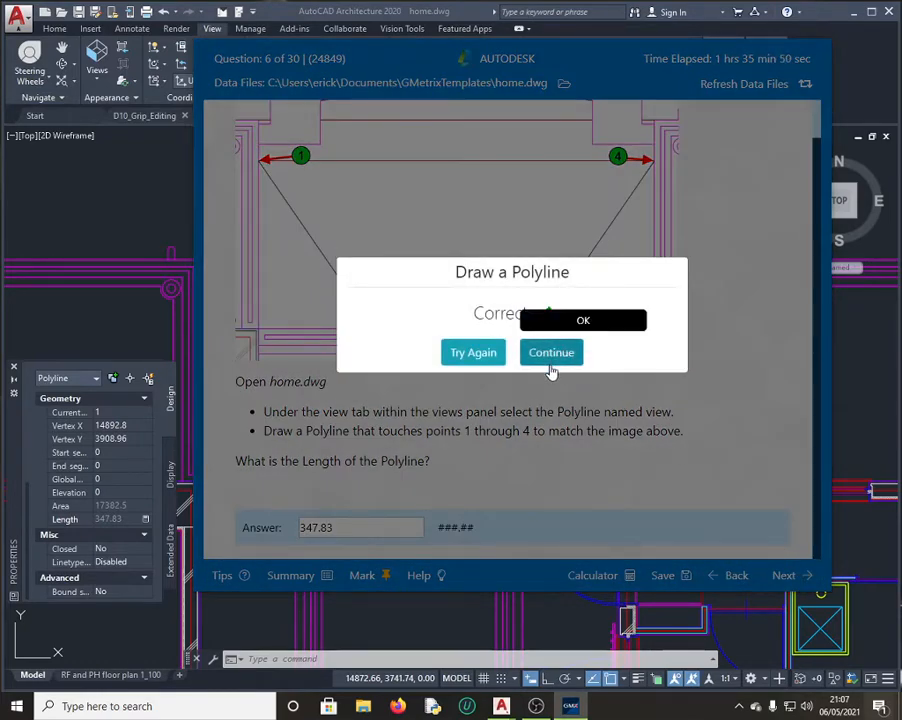
click(551, 350)
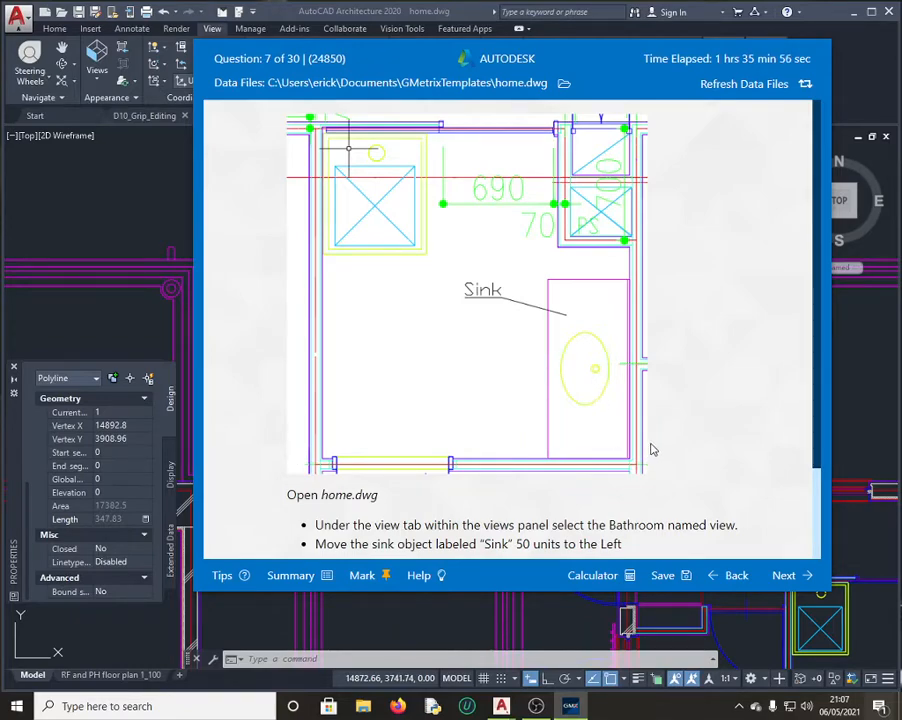
scroll(546, 505, down, 1)
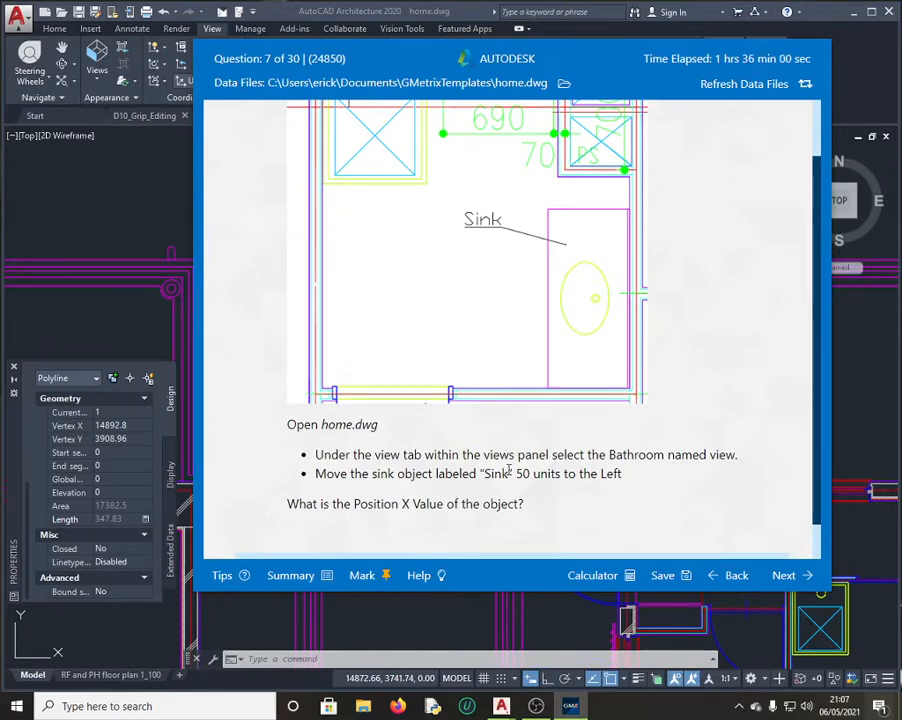
Step: Restore the Bathroom named view and reread the sink question
click(147, 192)
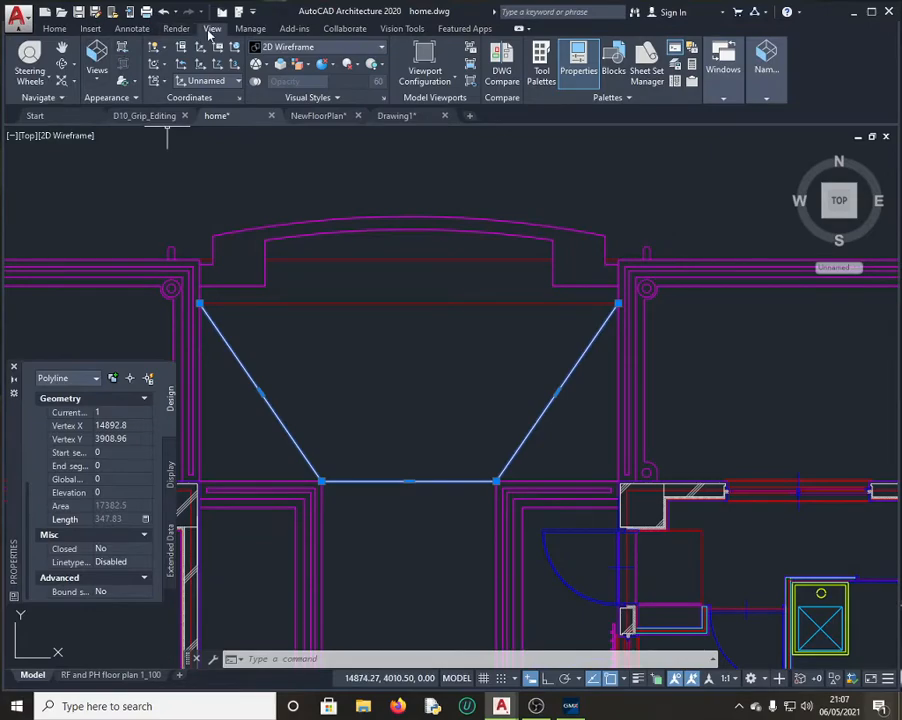
click(96, 74)
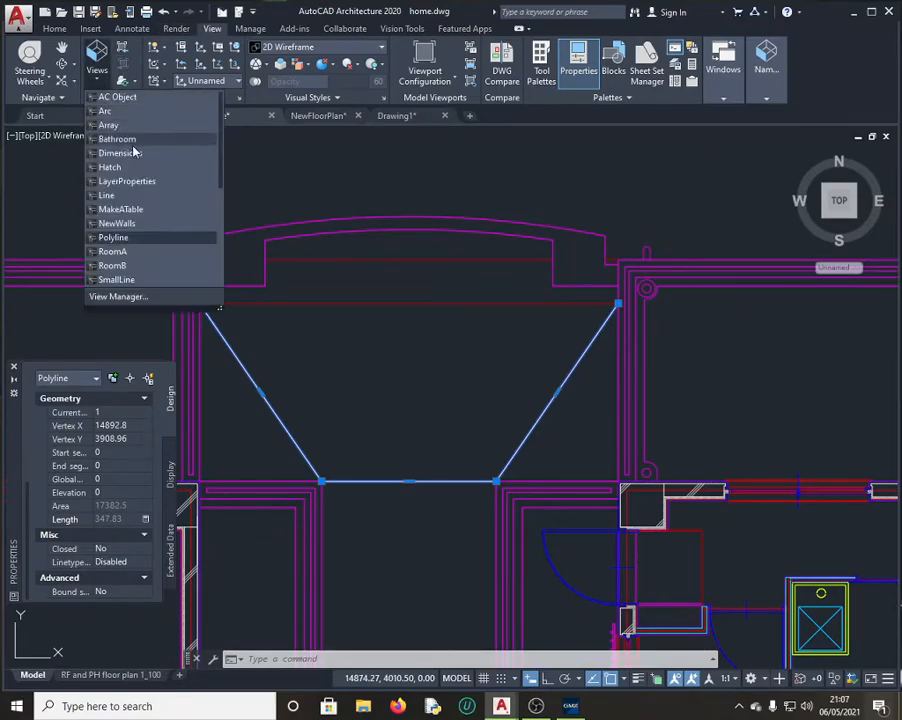
click(125, 140)
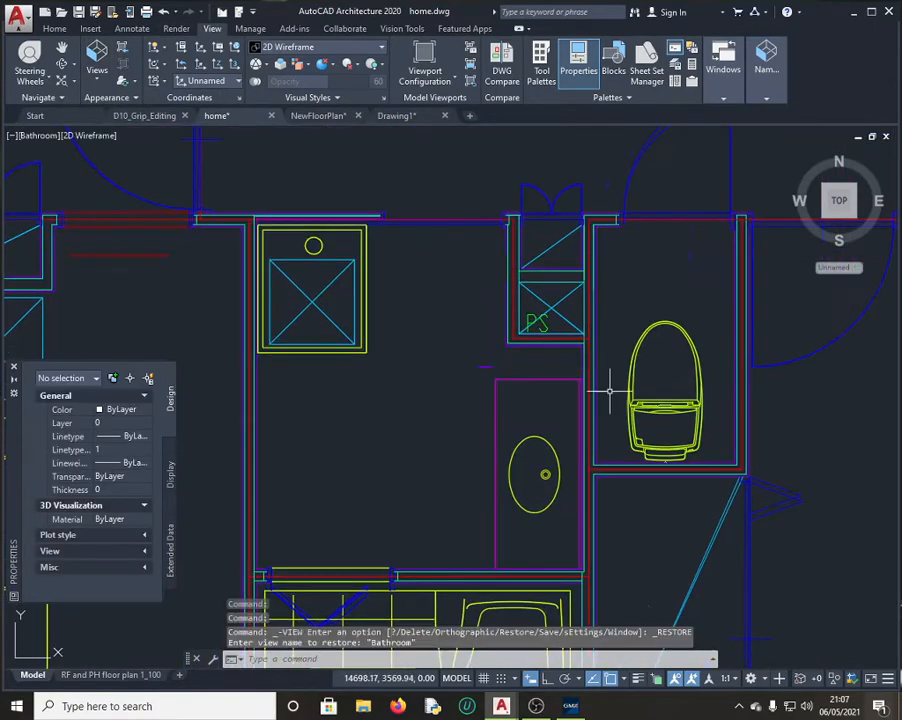
click(572, 707)
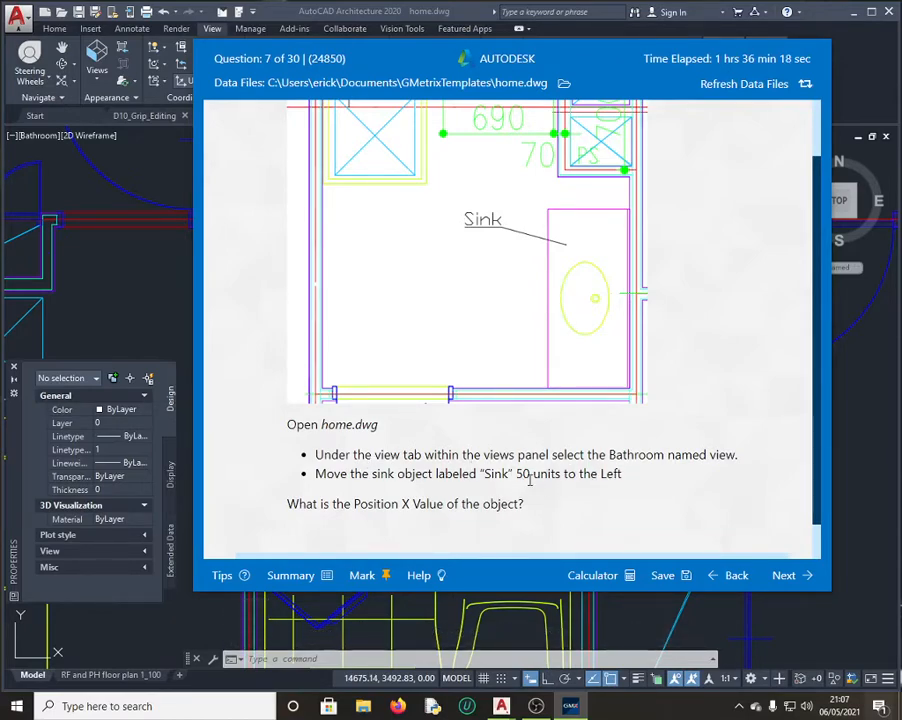
click(137, 308)
click(565, 412)
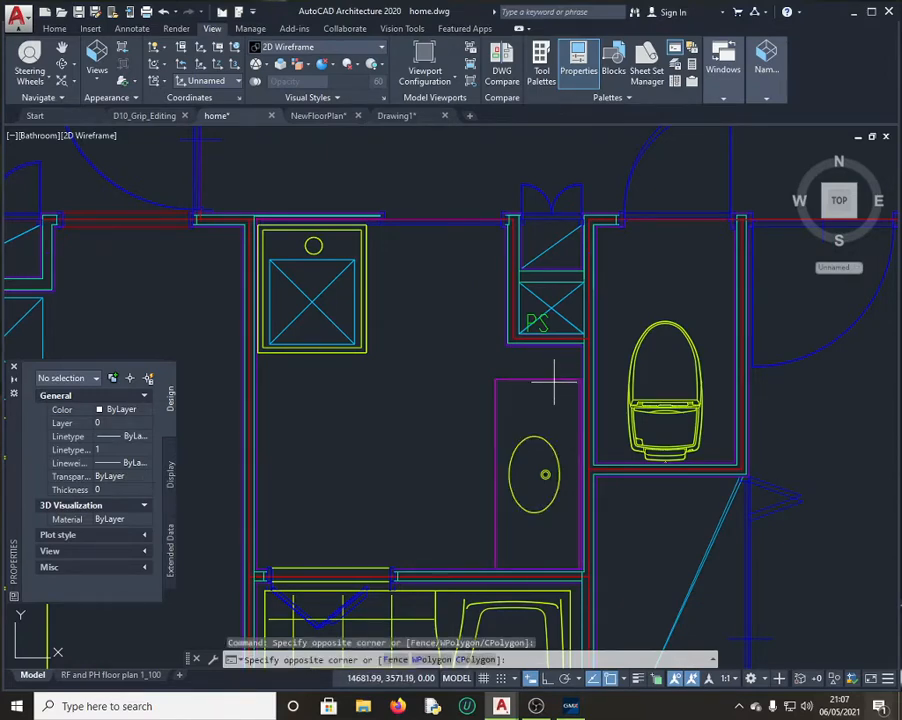
Step: Move the window-selected sink 50 units left from its bottom-left corner
click(554, 369)
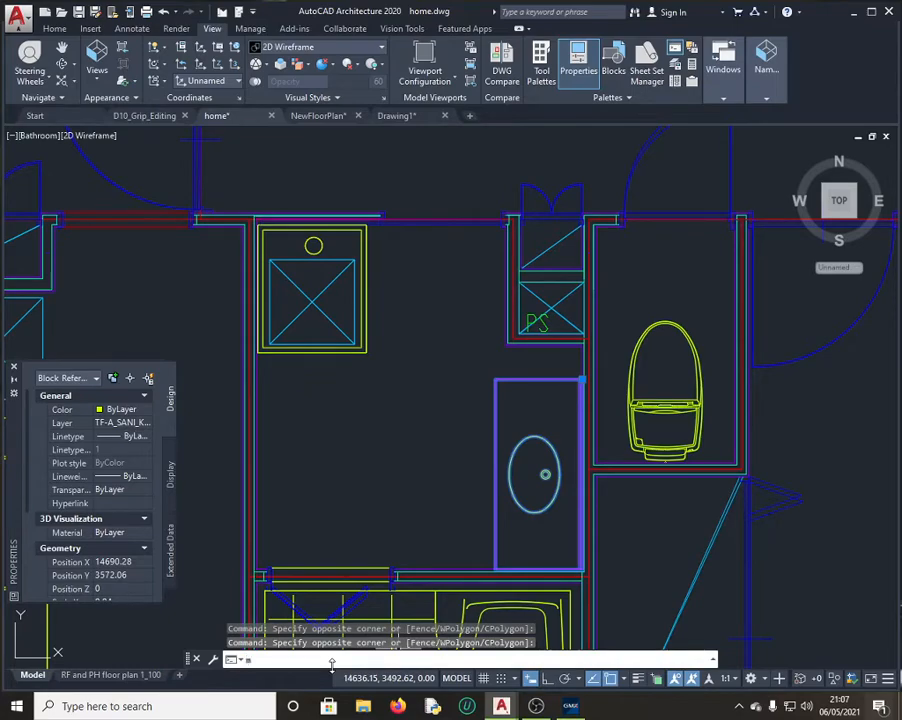
key(Return)
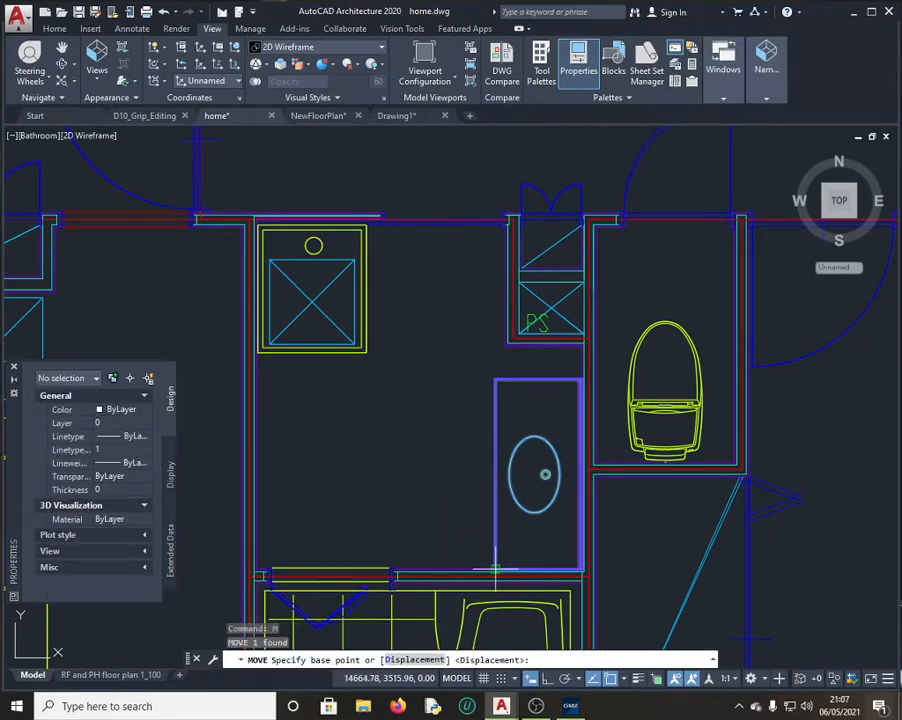
click(495, 569)
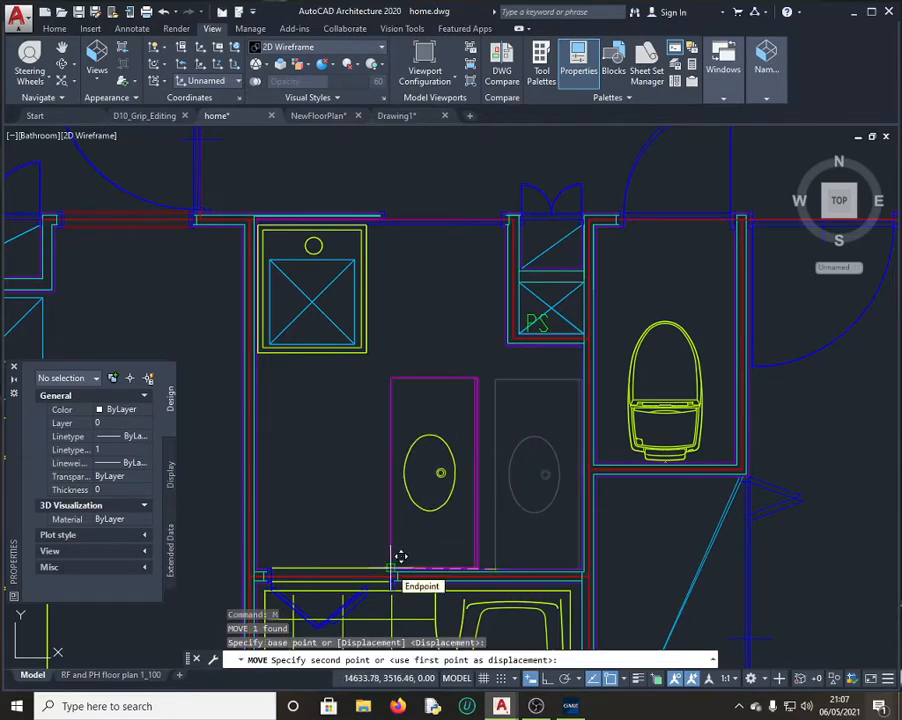
text(50)
key(Return)
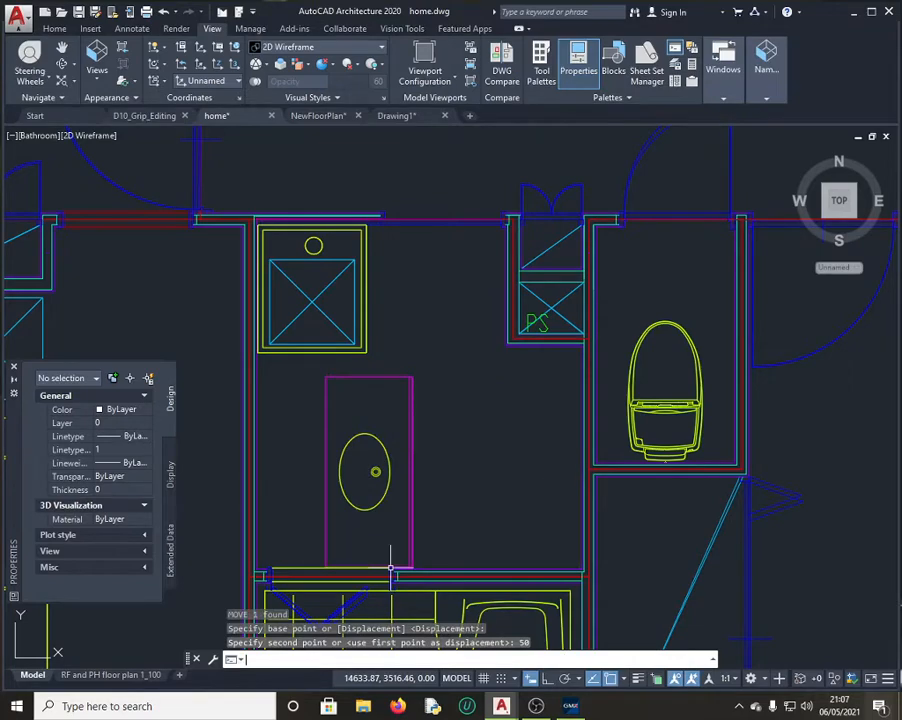
click(570, 706)
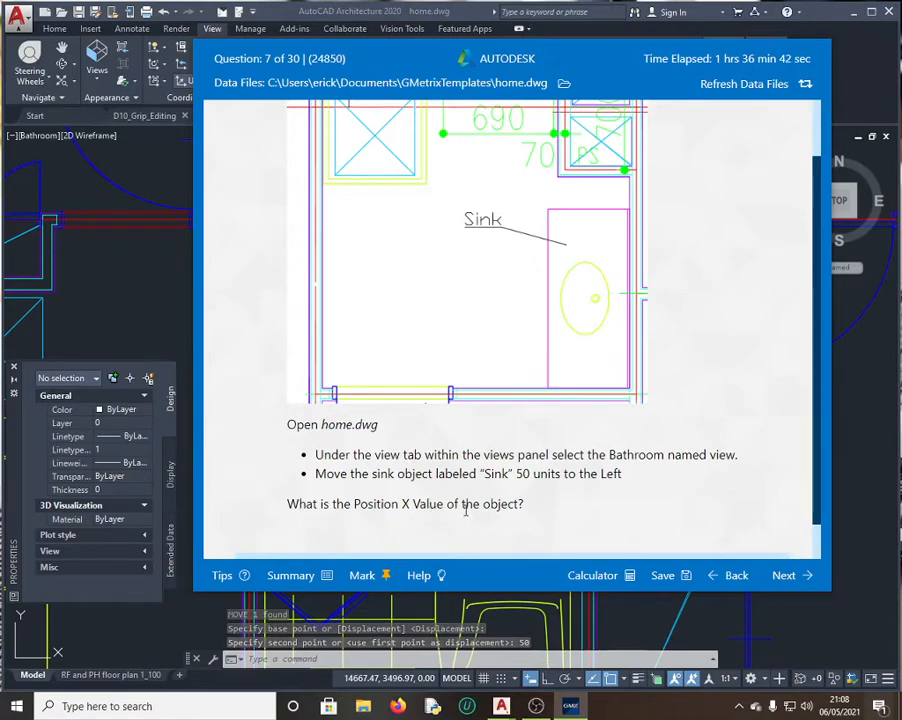
Step: Select the moved sink and highlight its Position X value 14640.28 in QuickCalc for copying
click(151, 281)
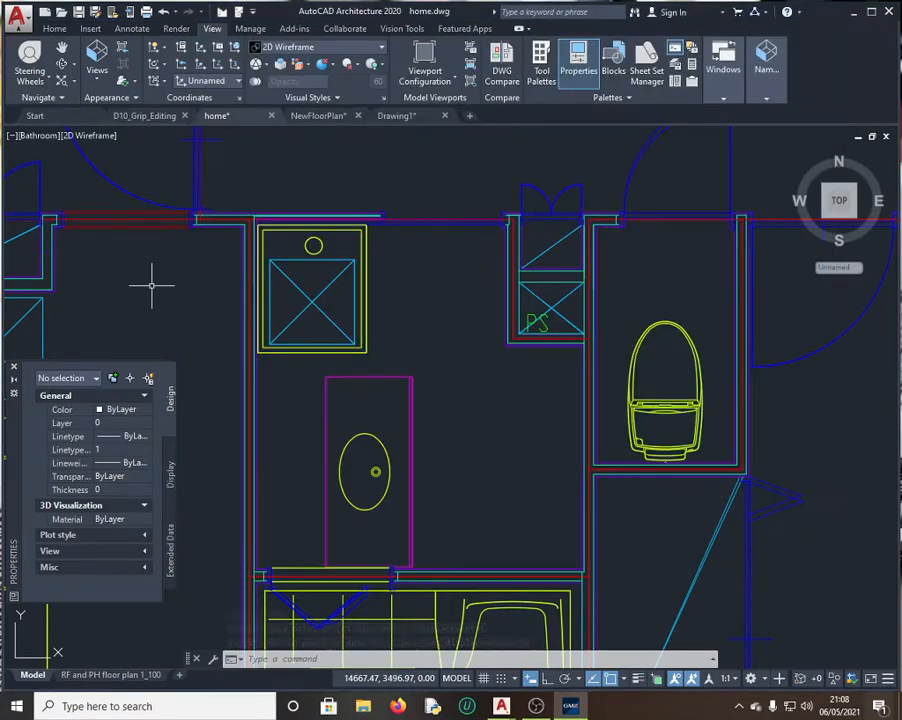
click(377, 377)
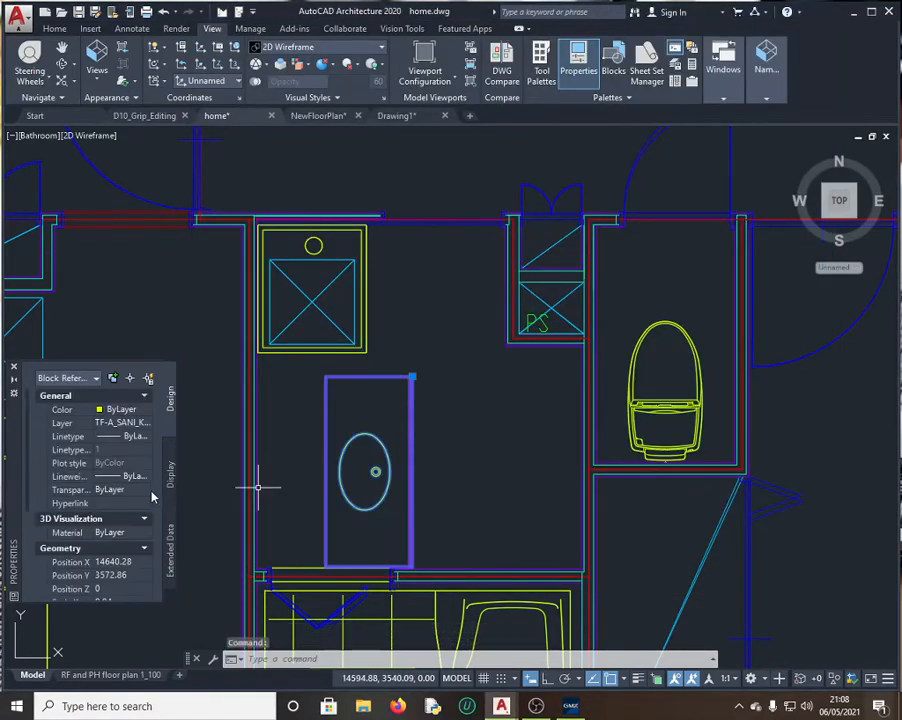
scroll(90, 470, down, 5)
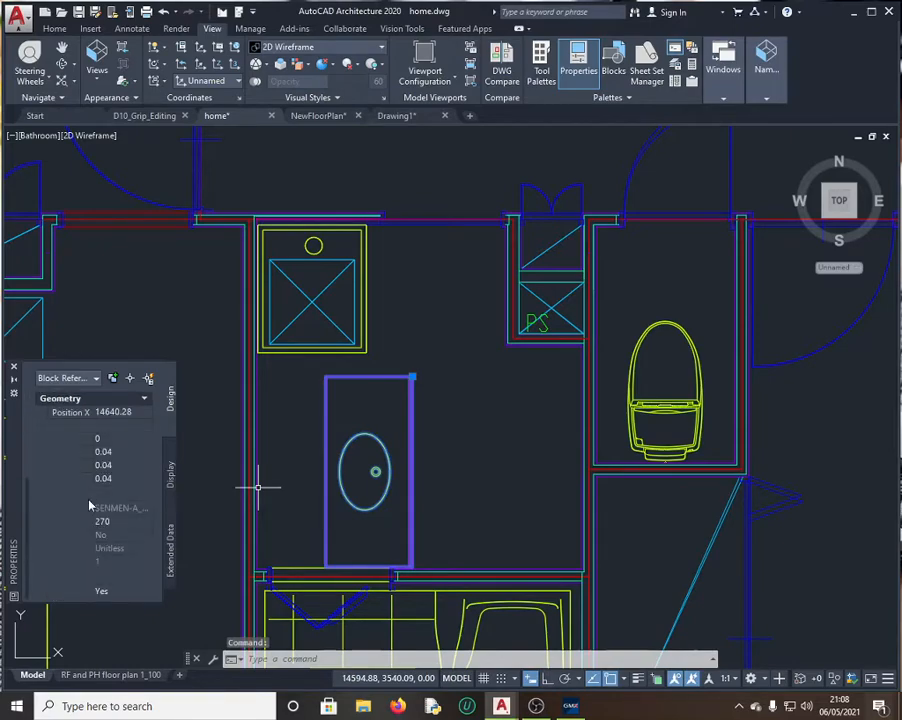
click(112, 413)
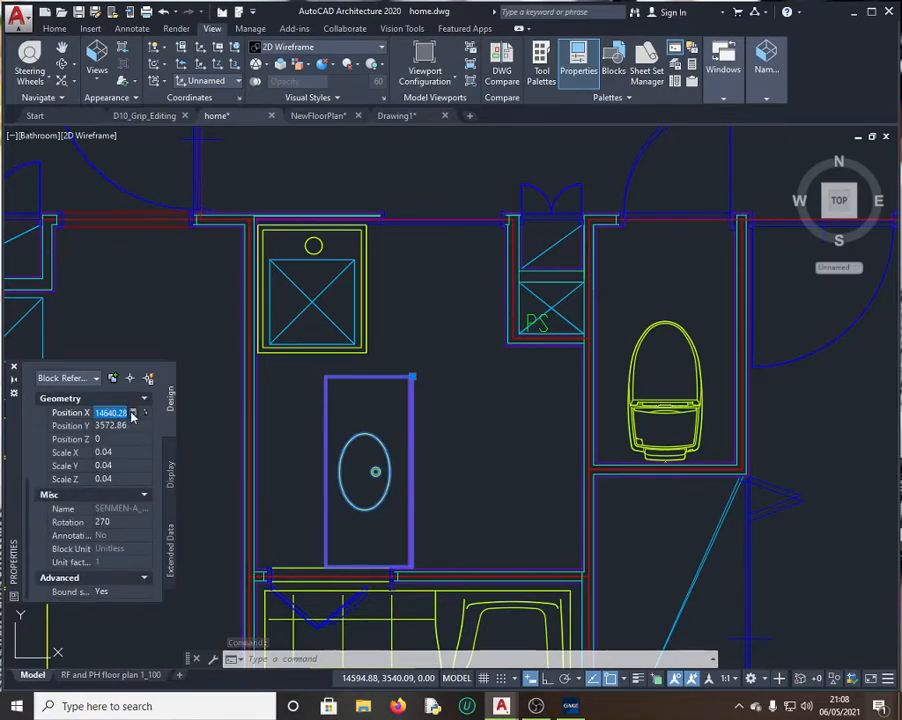
click(134, 413)
drag(67, 389, 4, 390)
key(ctrl+c)
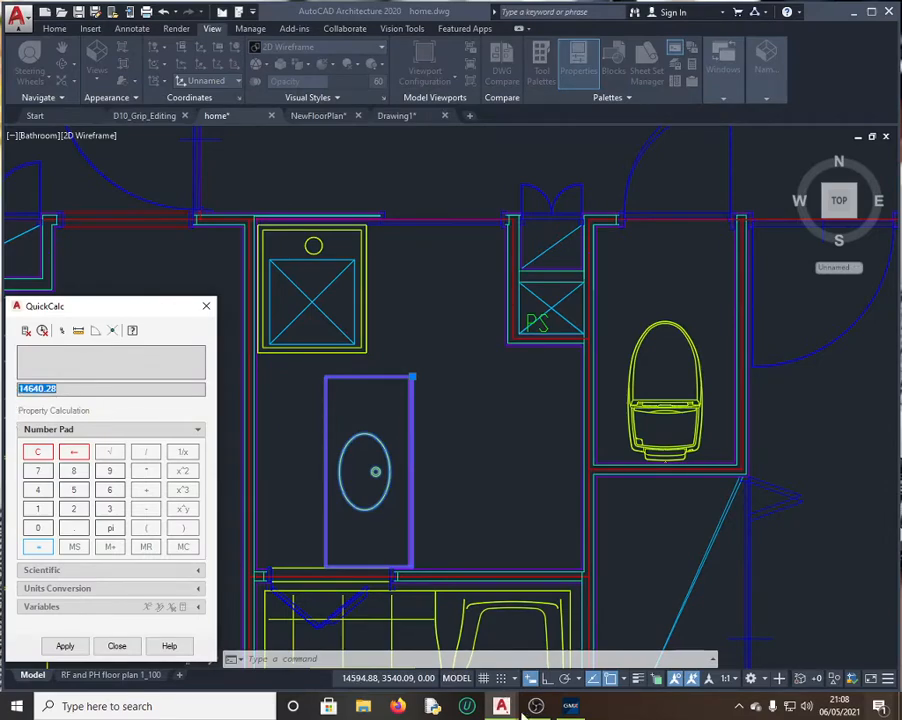
click(570, 706)
Step: Paste 14640.28 into Question 7's answer box, submit it, and continue to question 8
scroll(480, 493, down, 2)
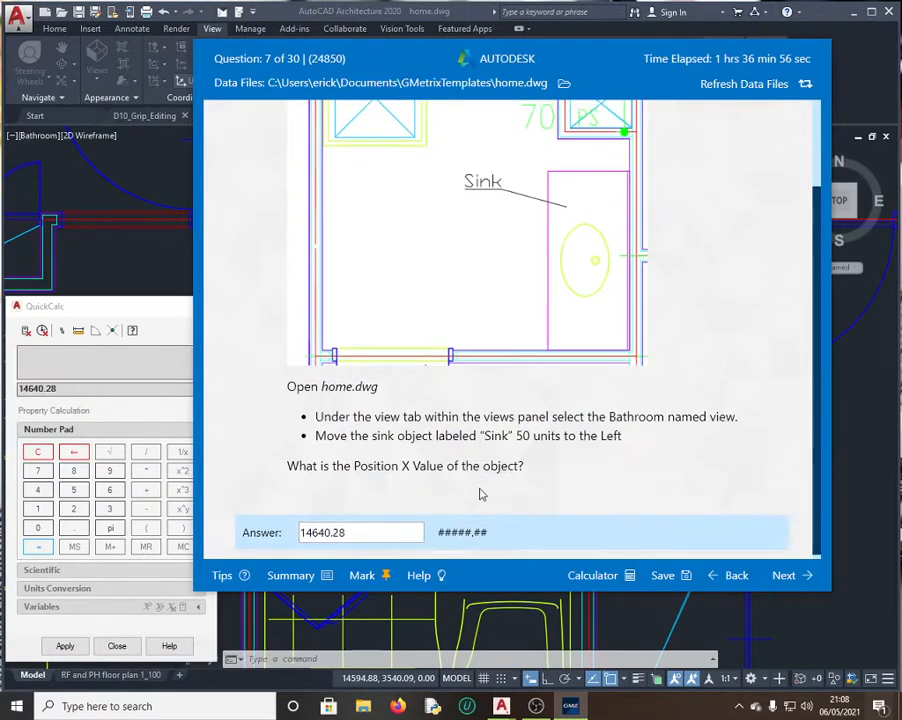
drag(360, 527, 244, 528)
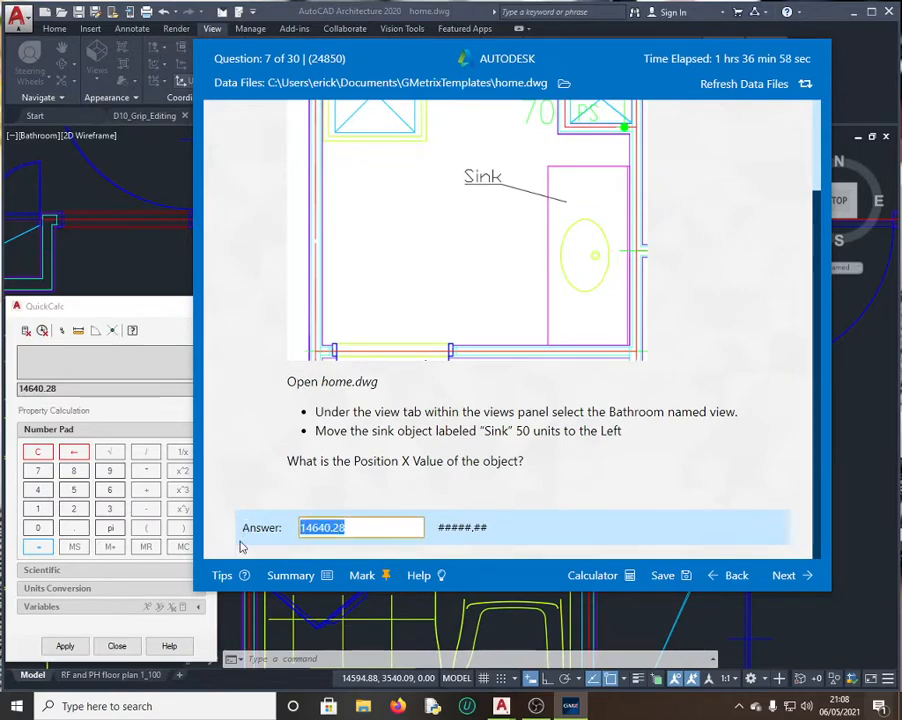
key(ctrl+v)
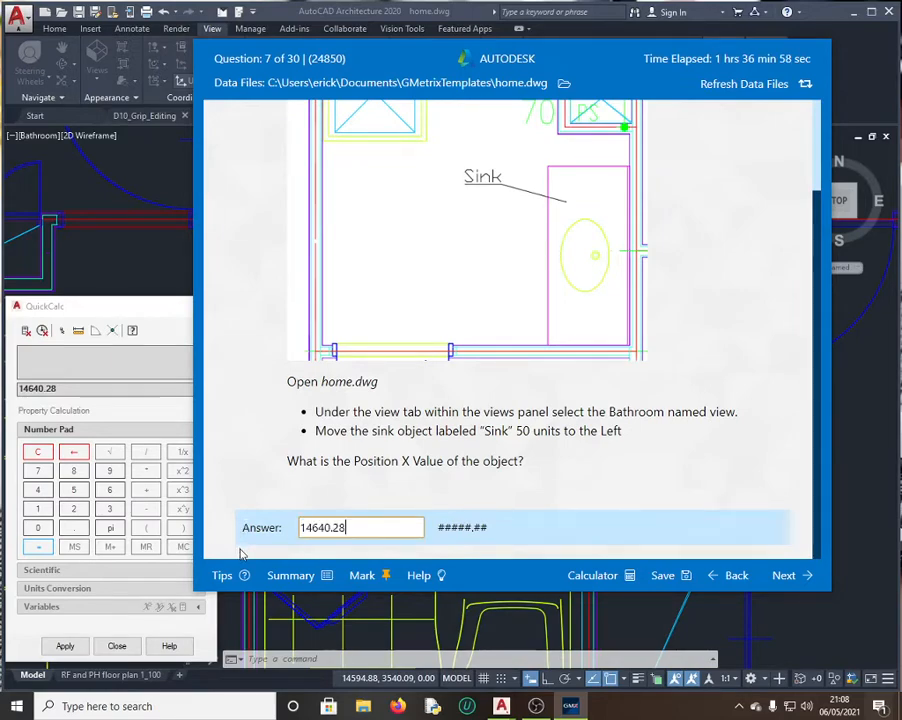
click(788, 576)
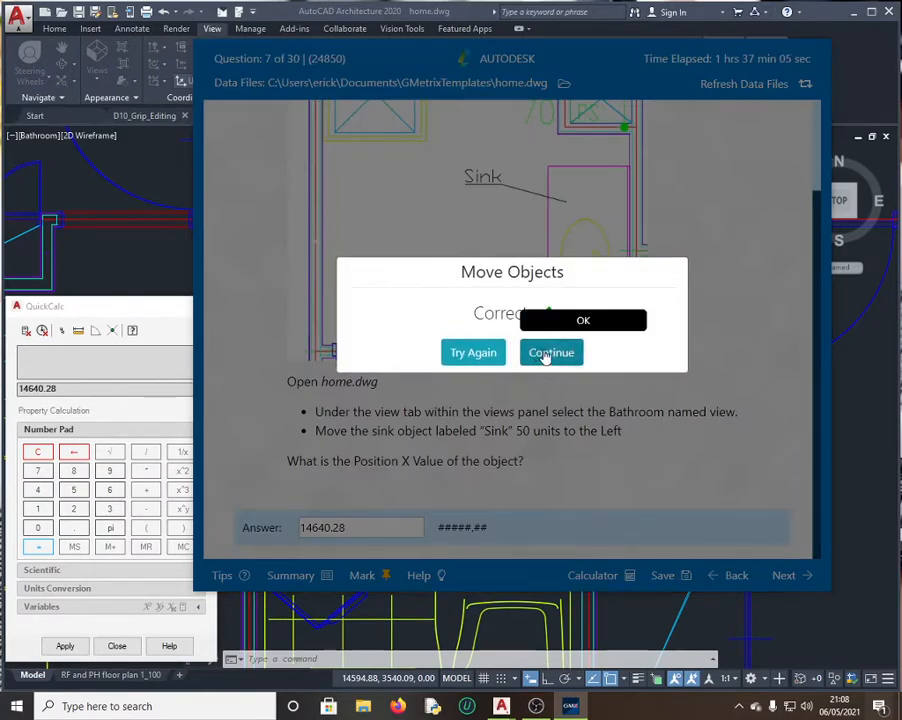
click(549, 353)
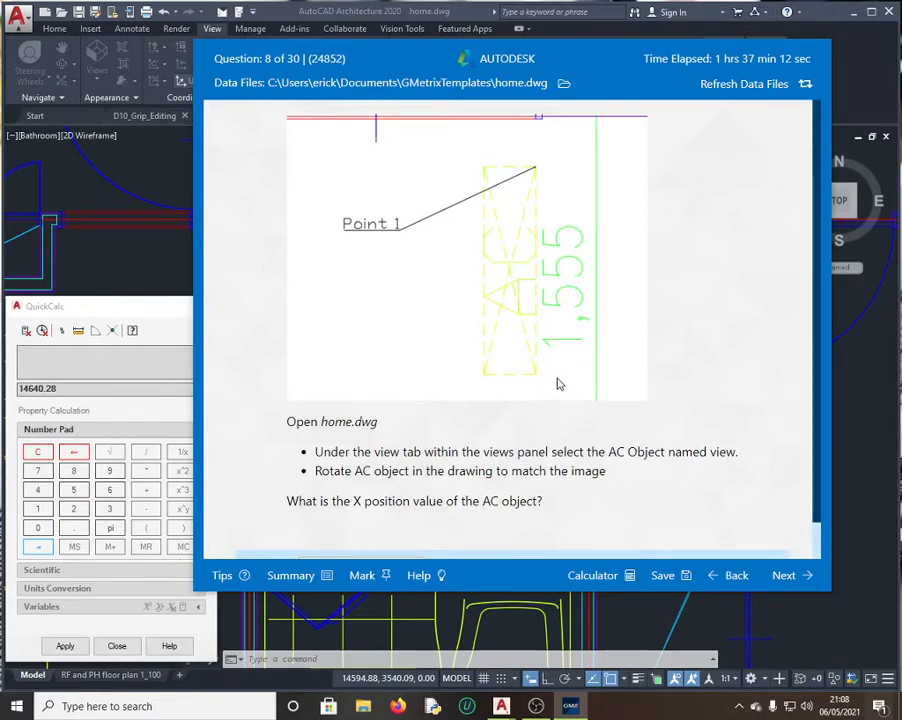
Step: Close QuickCalc and restore the AC Object named view, checking it against the question
click(133, 247)
click(207, 305)
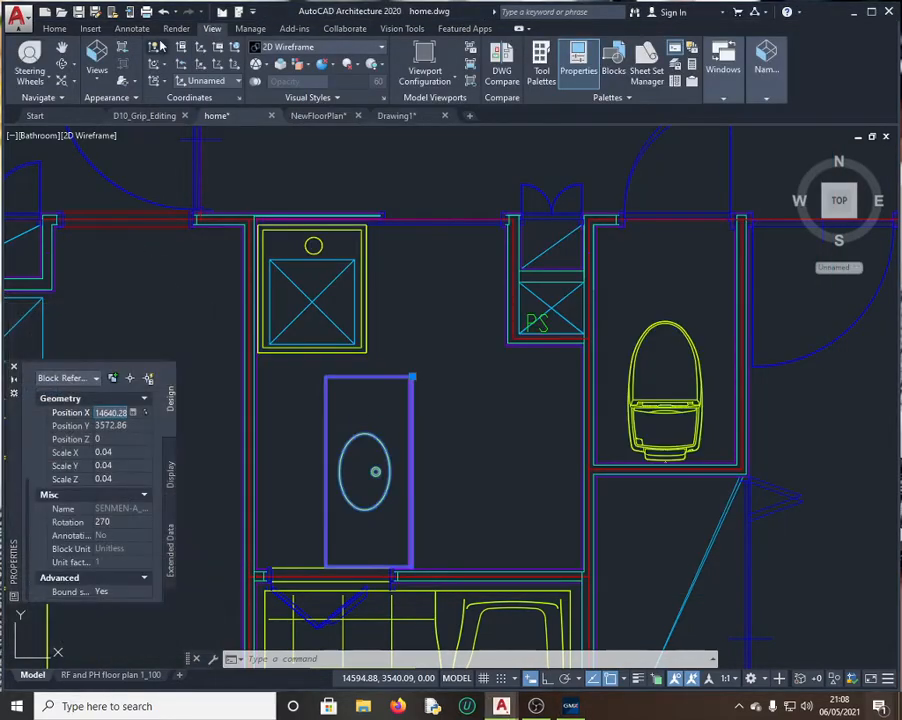
click(101, 87)
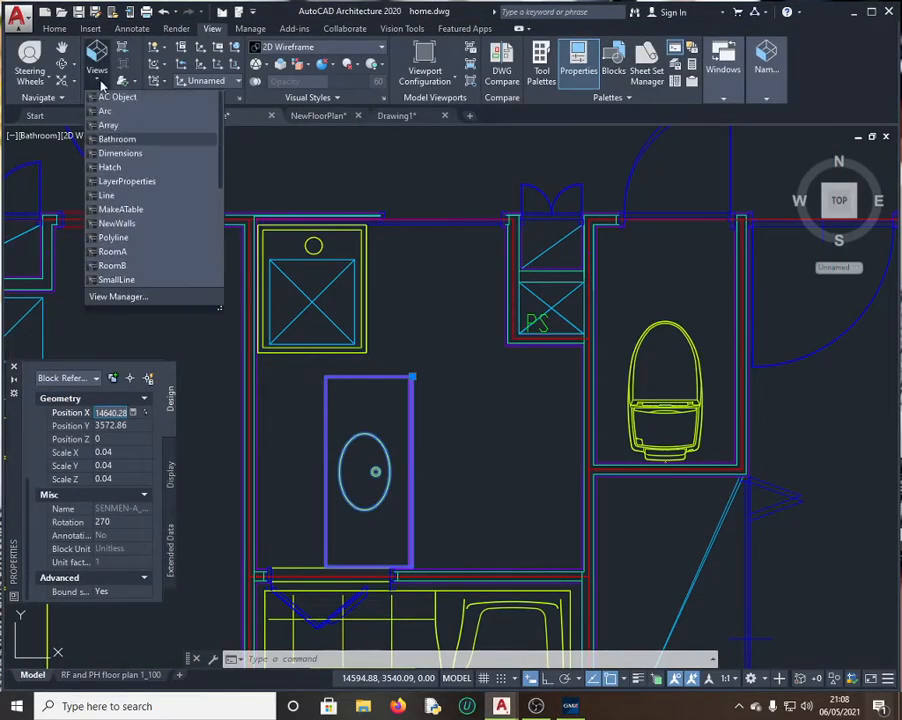
click(127, 135)
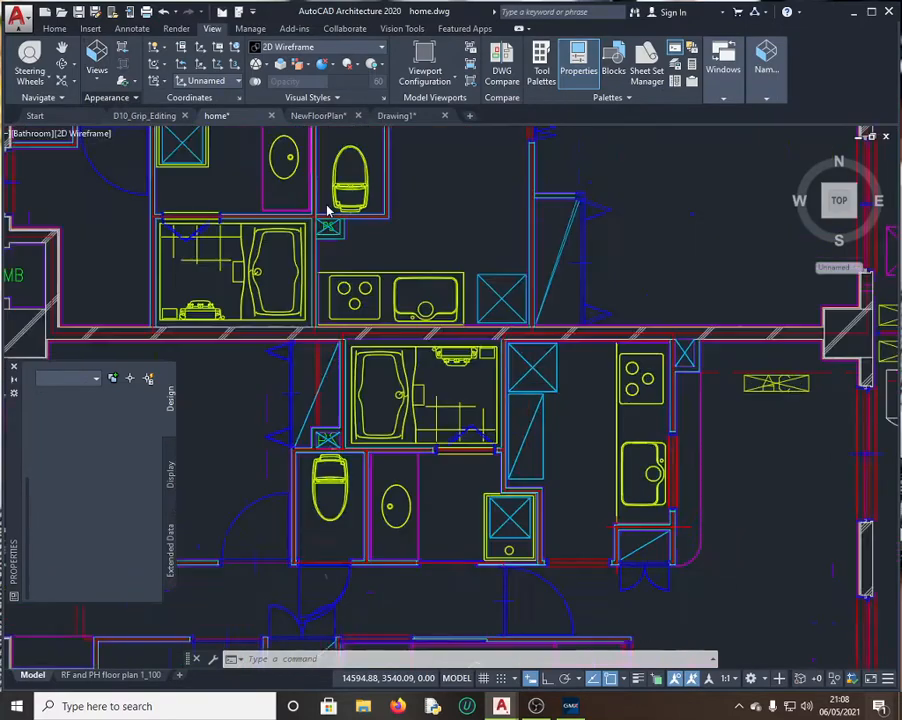
click(570, 706)
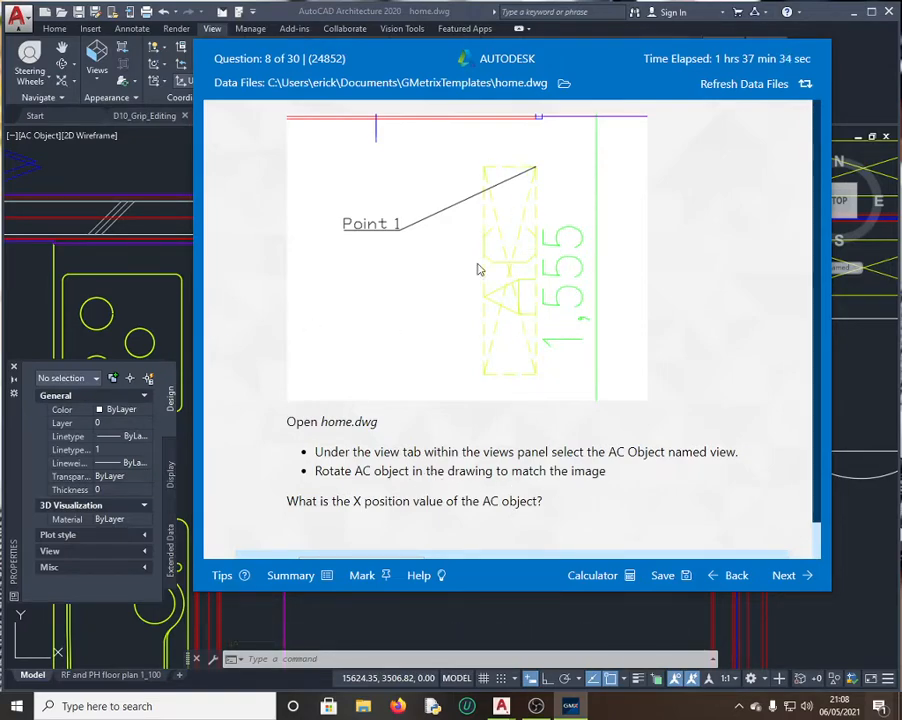
click(89, 118)
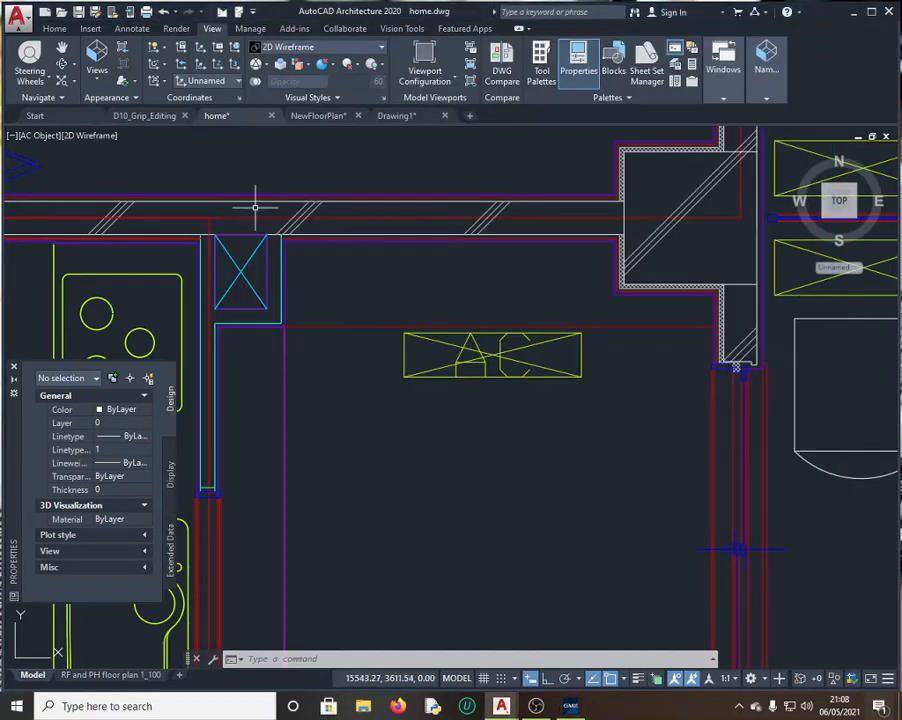
Step: Select the AC object and start the RO rotate command on it
click(505, 365)
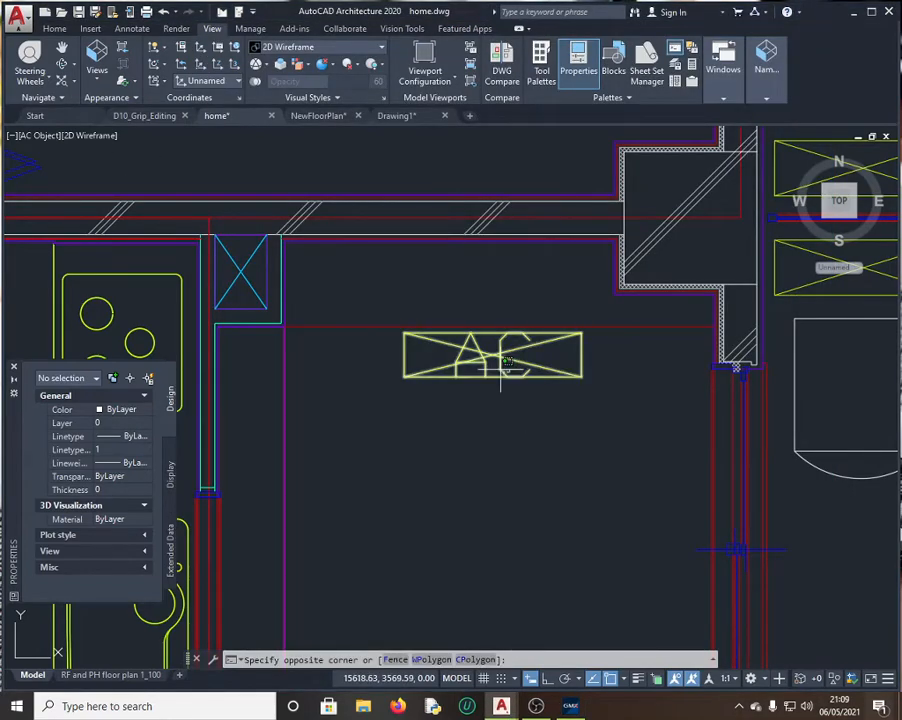
click(508, 370)
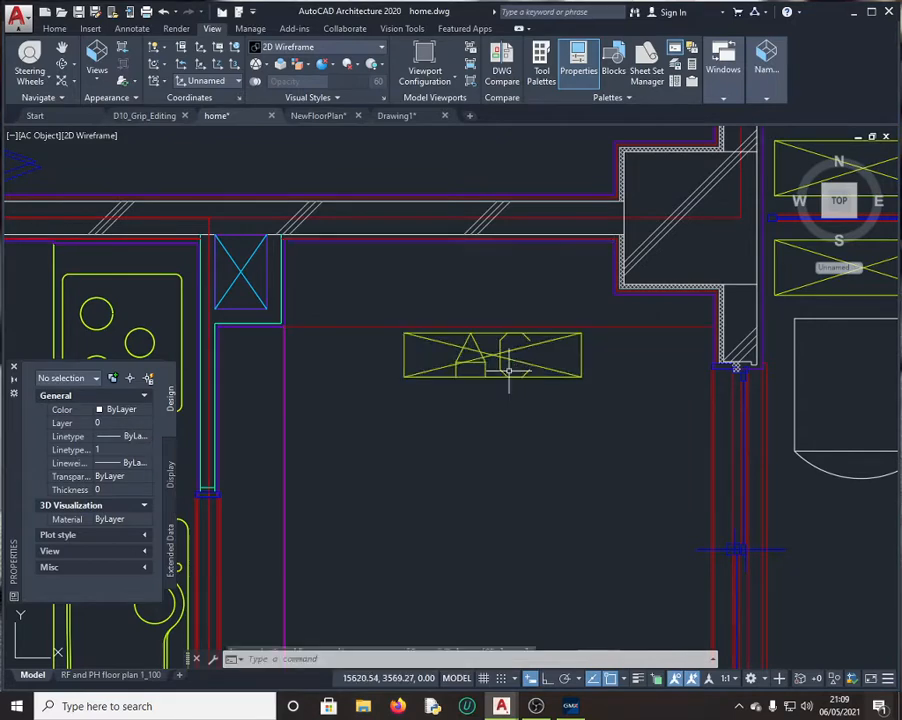
click(496, 350)
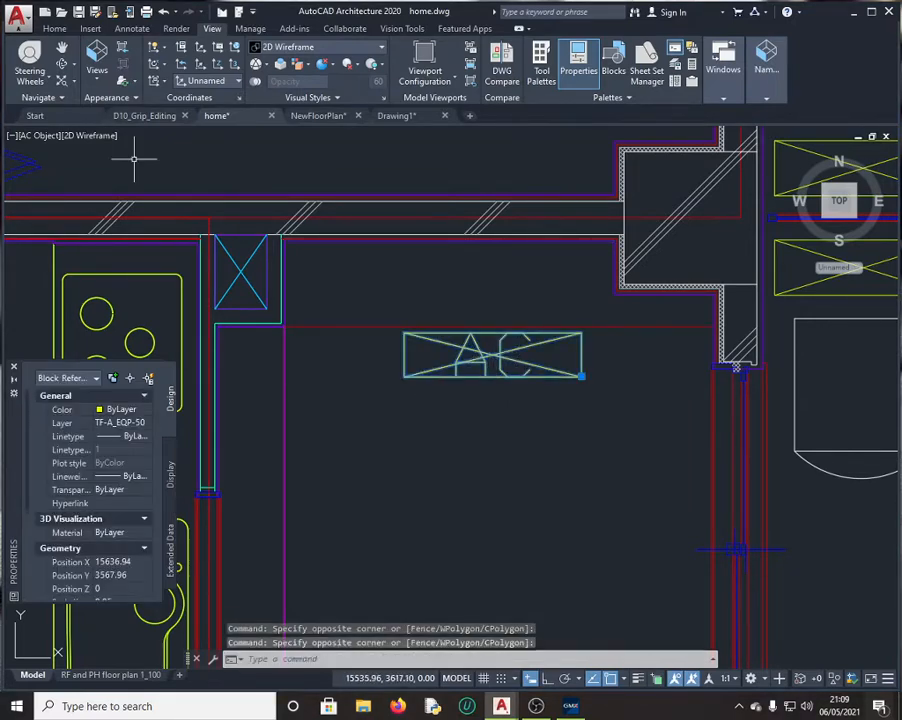
click(313, 659)
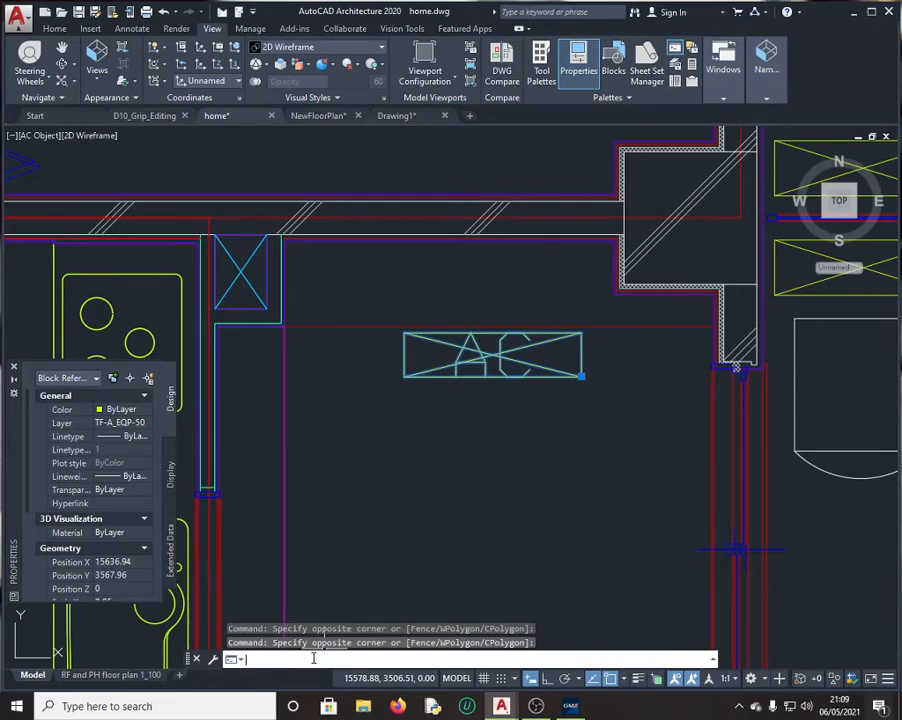
text(ro)
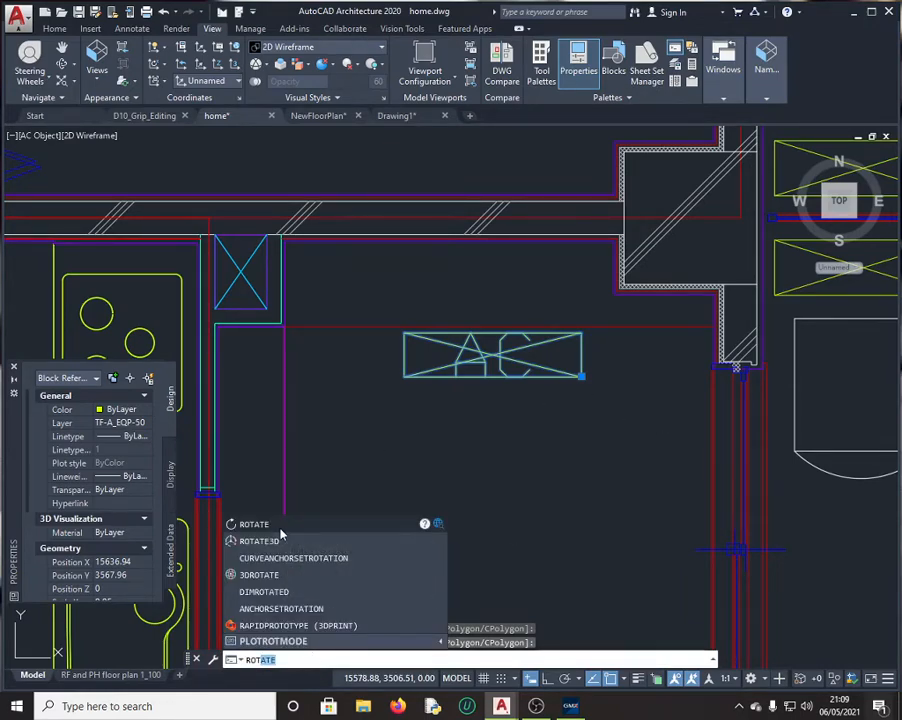
key(Return)
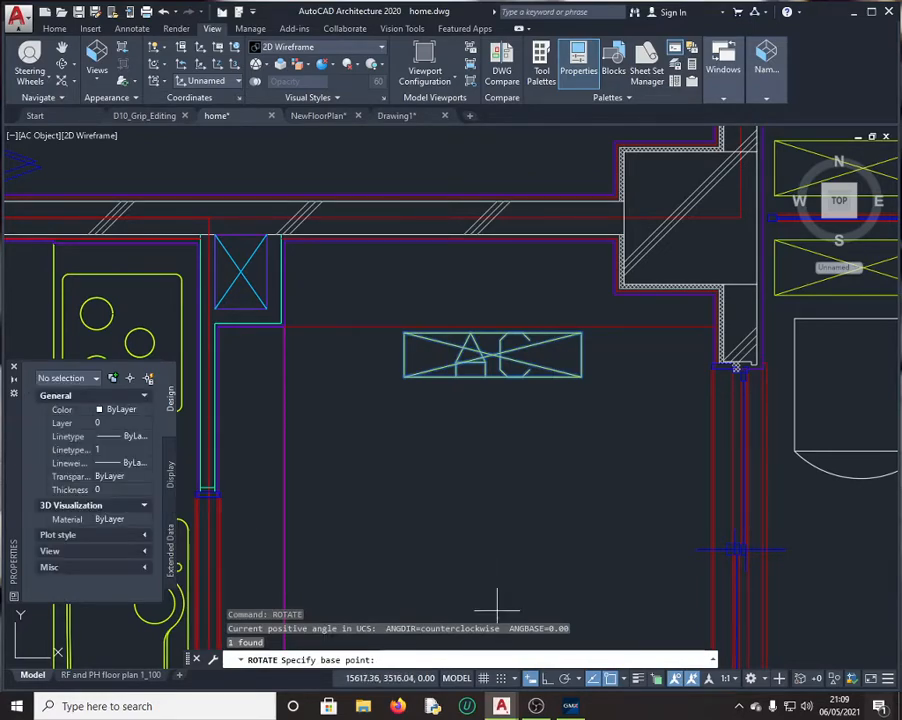
Step: Rotate the AC object 90 degrees about its centre to match the question image
click(570, 706)
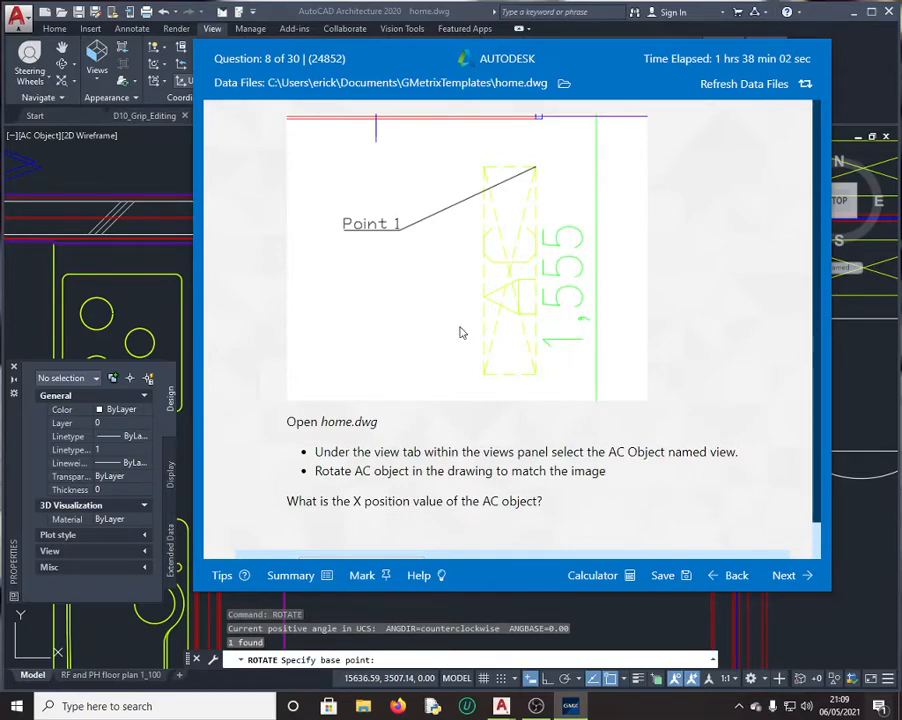
click(526, 600)
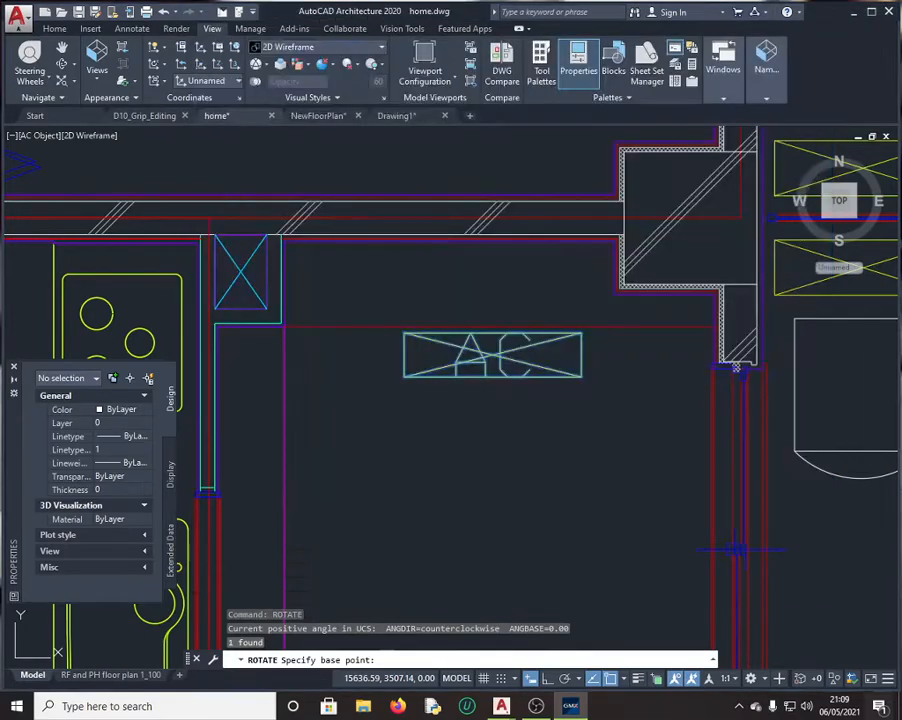
click(492, 354)
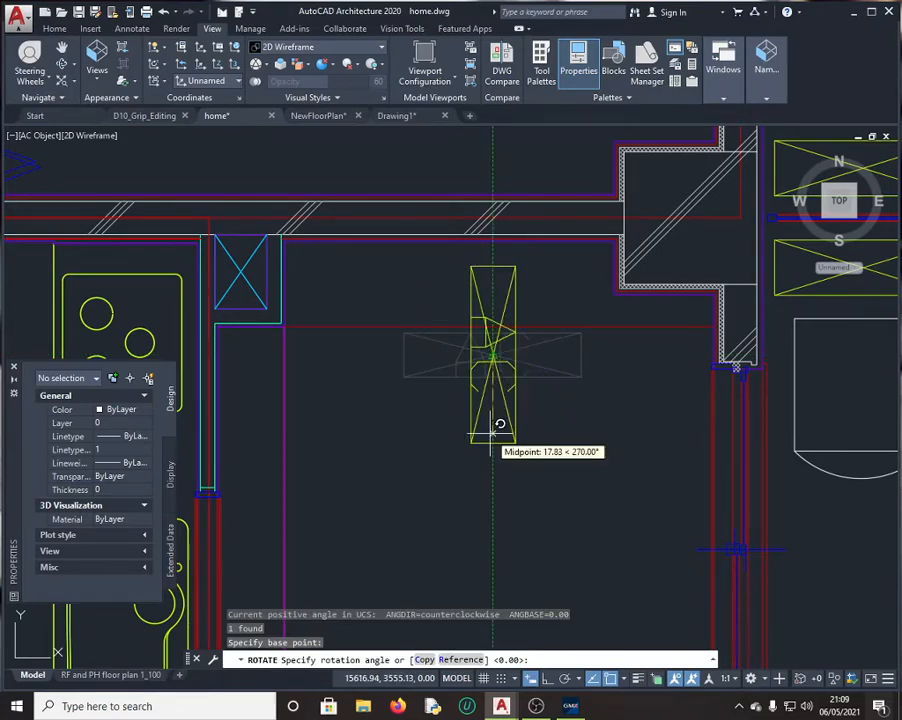
key(Return)
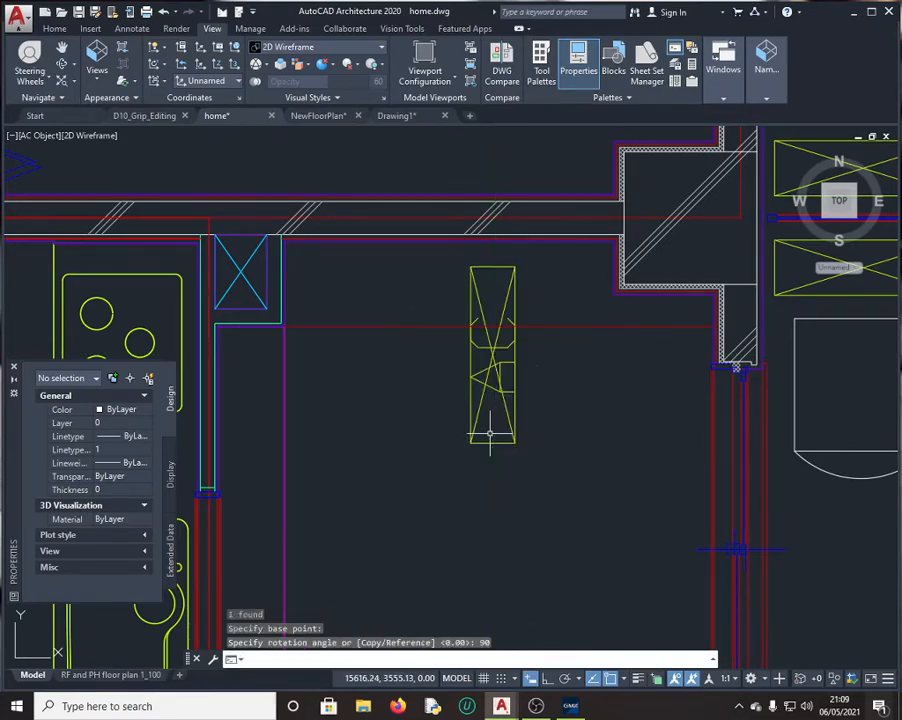
click(574, 708)
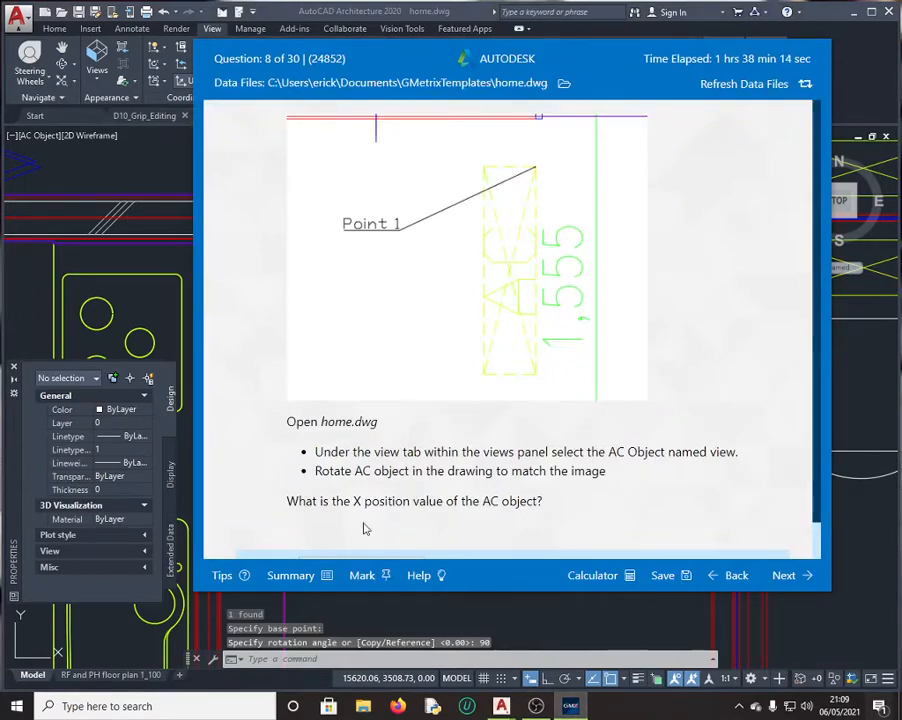
click(181, 262)
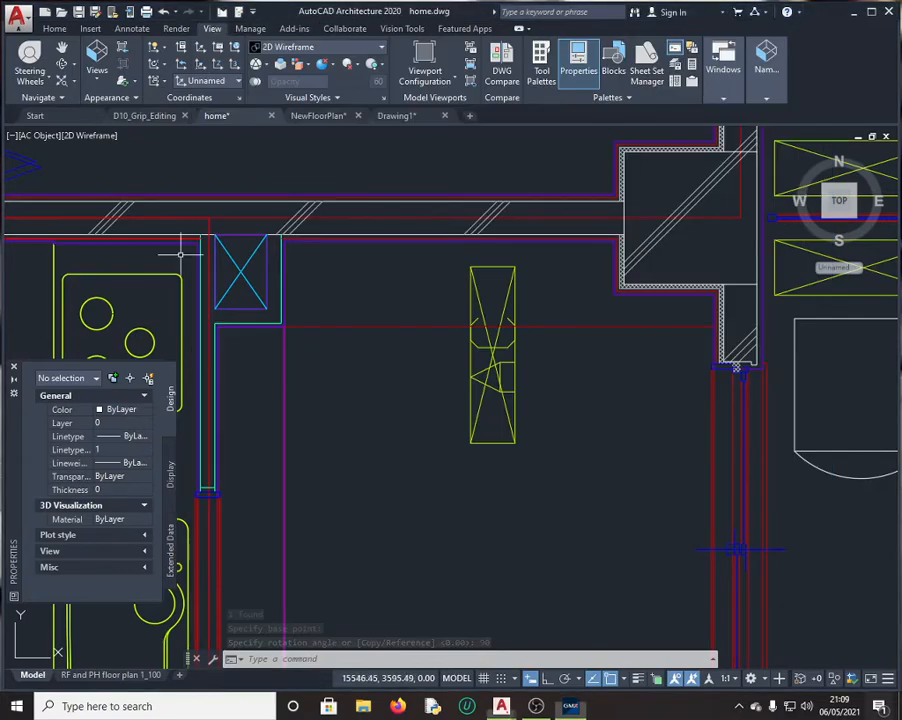
click(493, 349)
Step: Copy the rotated AC object's Position X value 15621.94 through QuickCalc, then close the calculator
scroll(63, 498, down, 4)
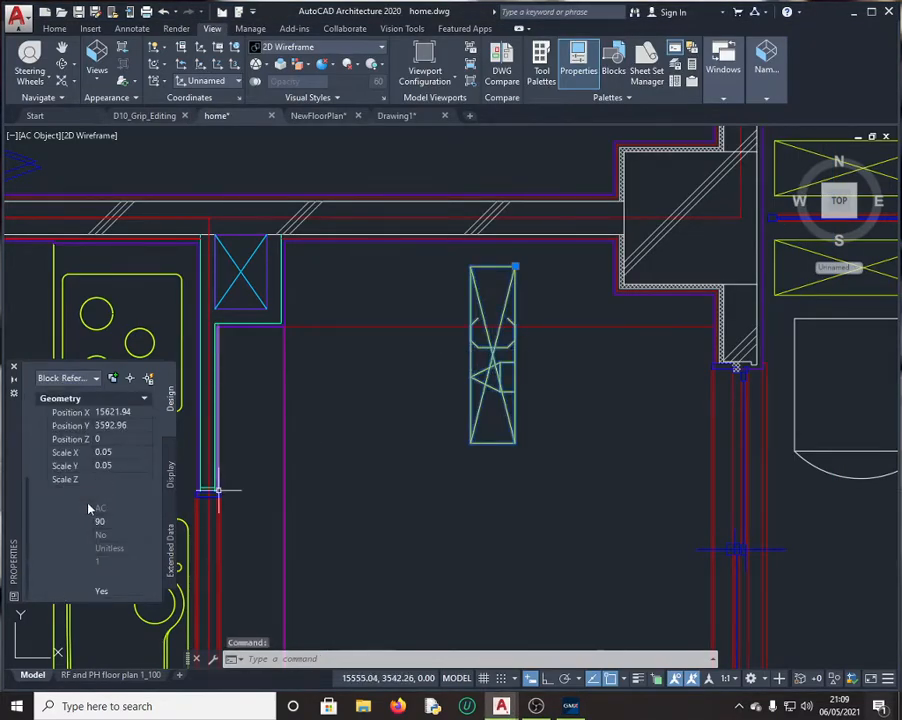
click(122, 414)
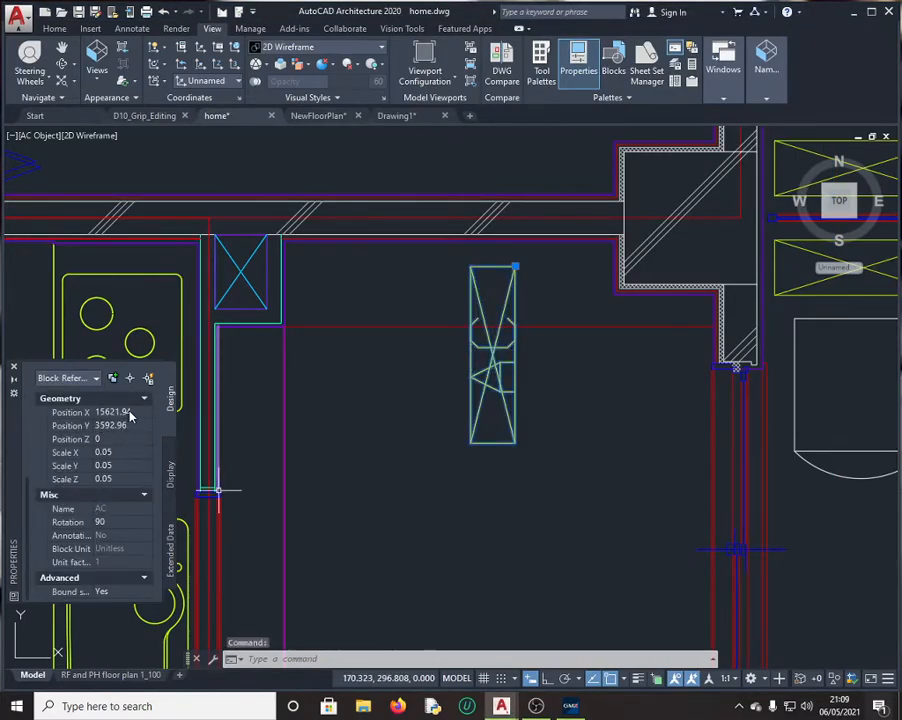
click(135, 416)
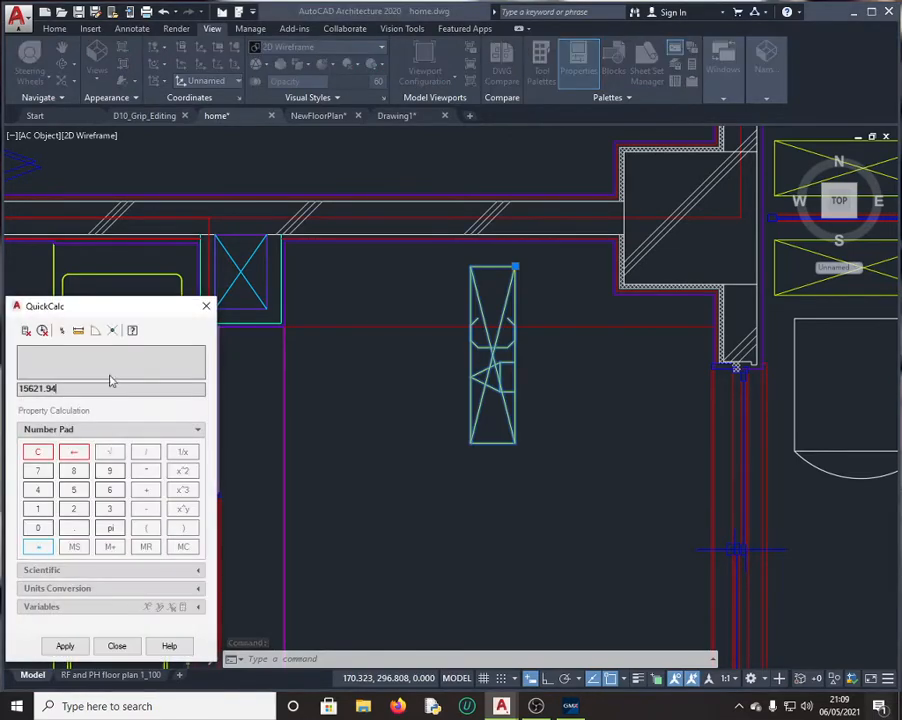
double_click(50, 388)
key(ctrl+c)
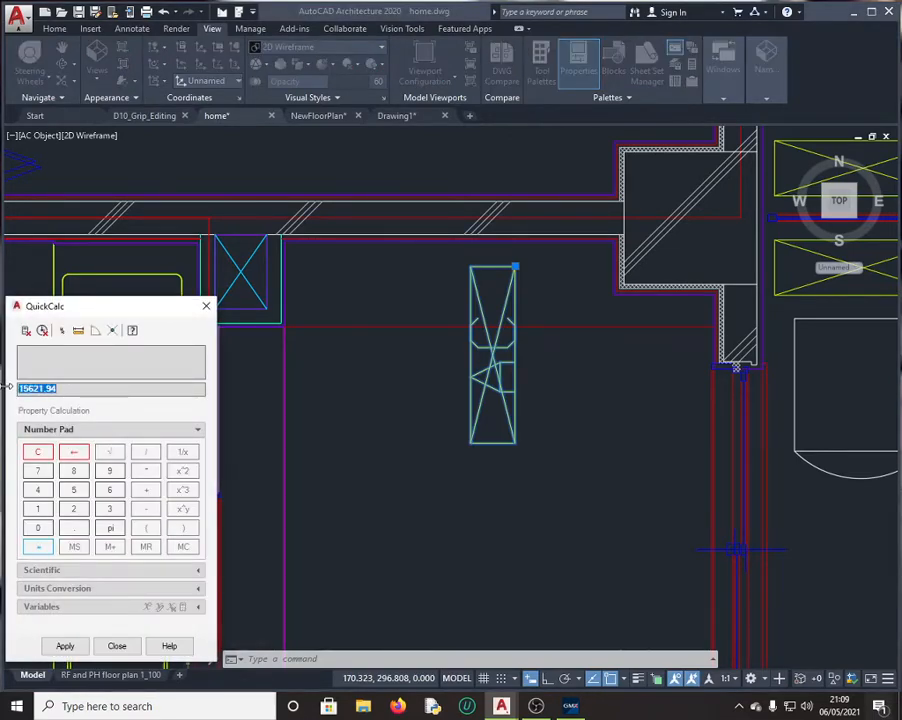
click(116, 645)
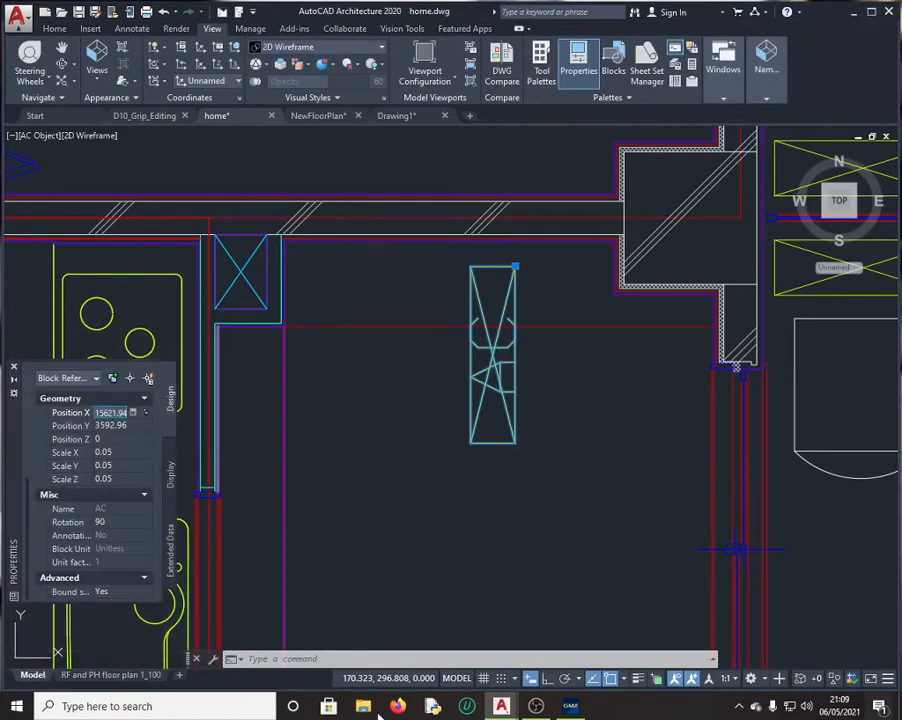
click(574, 710)
Step: Paste 15621.94 as Question 8's answer, submit it, and choose Try Again
scroll(393, 380, down, 1)
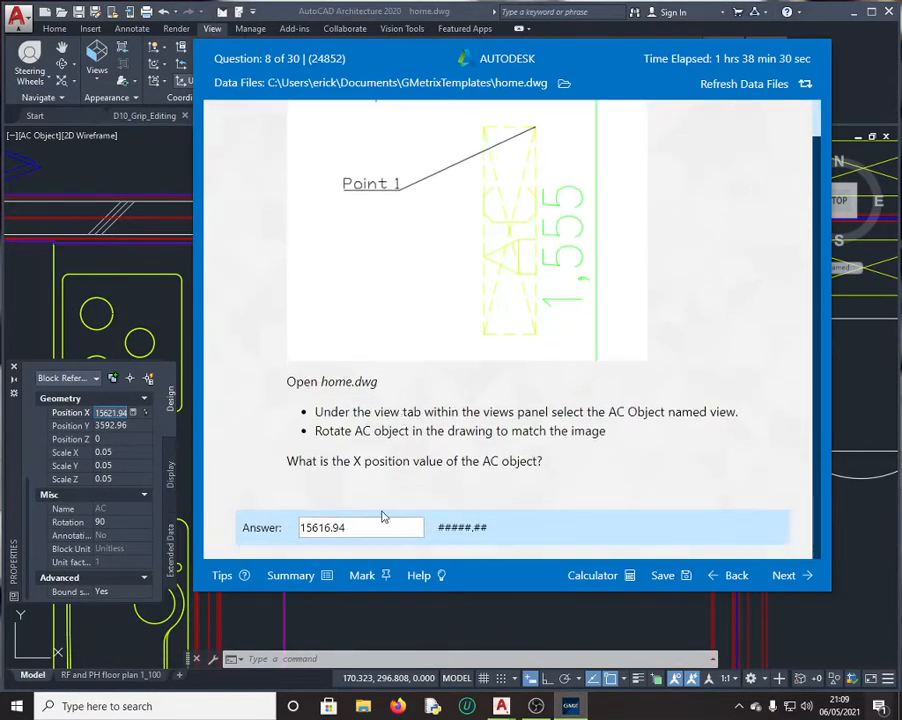
drag(346, 527, 204, 533)
key(ctrl+v)
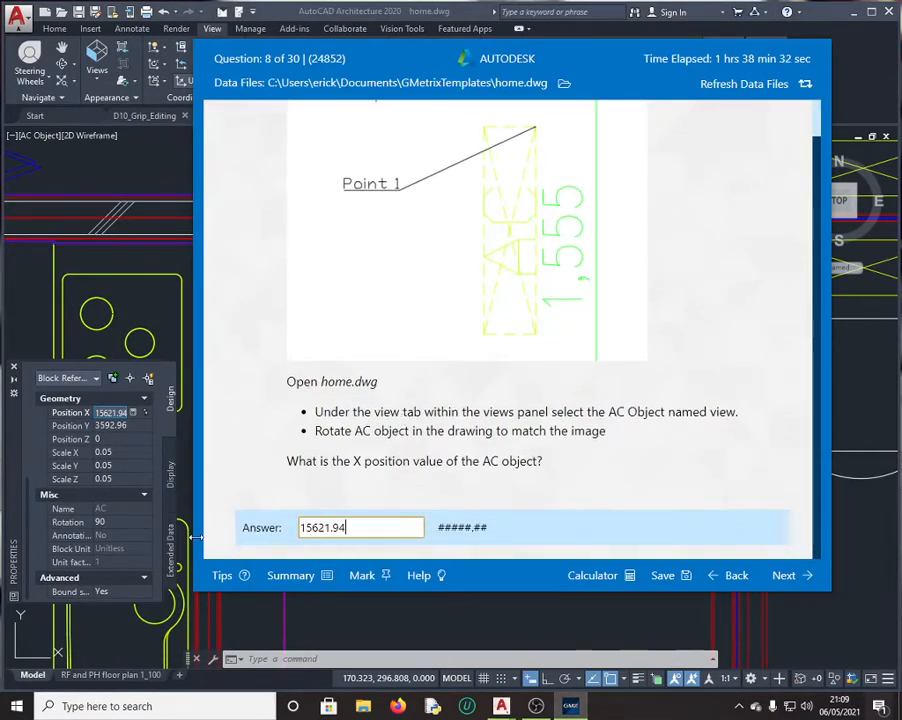
click(789, 582)
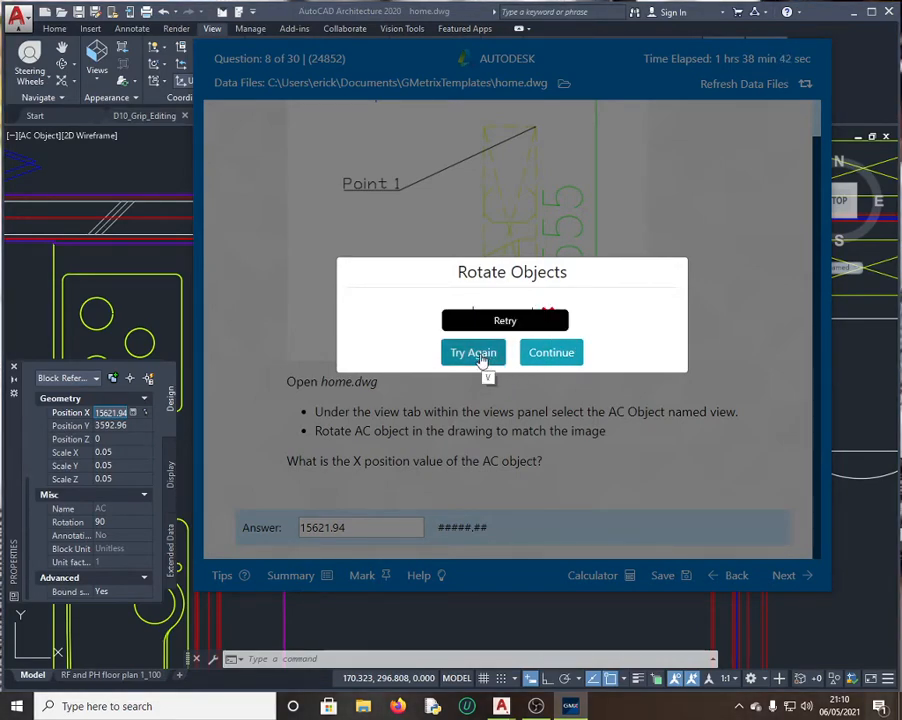
click(473, 353)
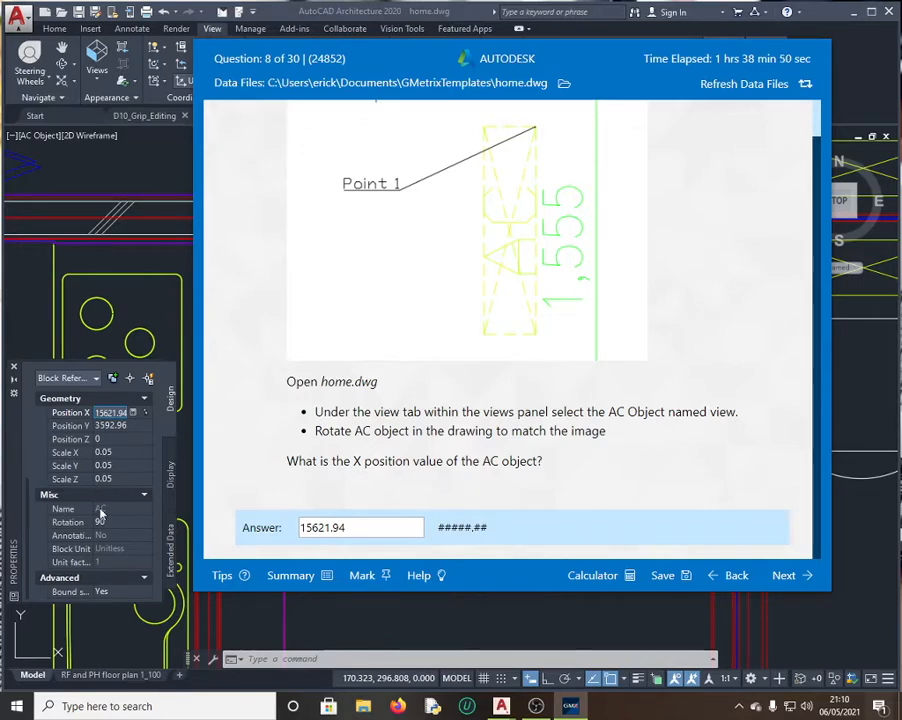
Step: Undo the AC object's earlier rotation and select the object again
click(140, 248)
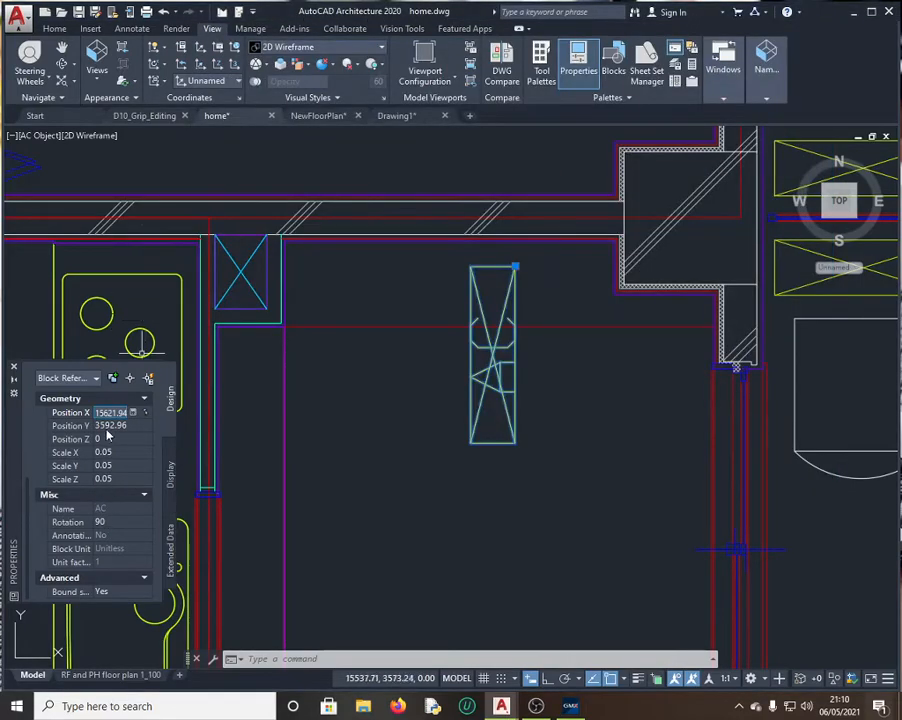
click(525, 492)
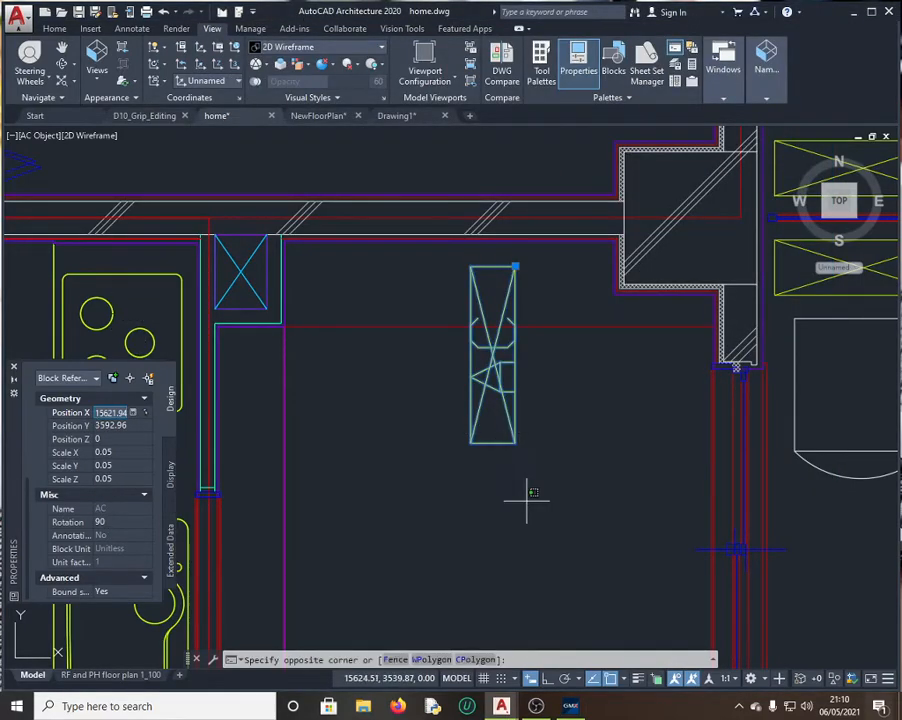
key(ctrl+z)
click(528, 506)
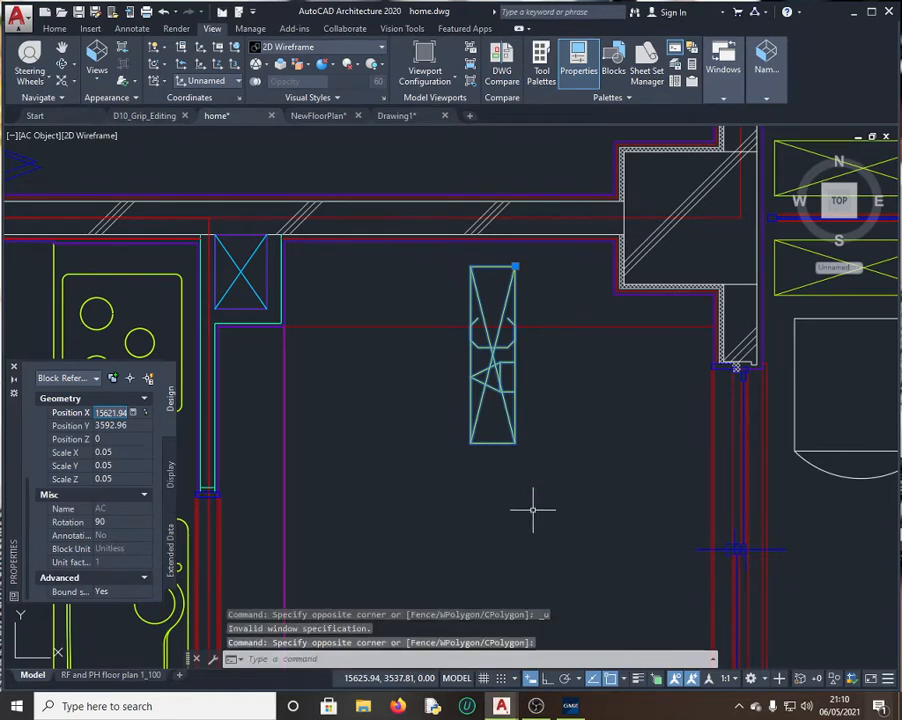
key(ctrl+z)
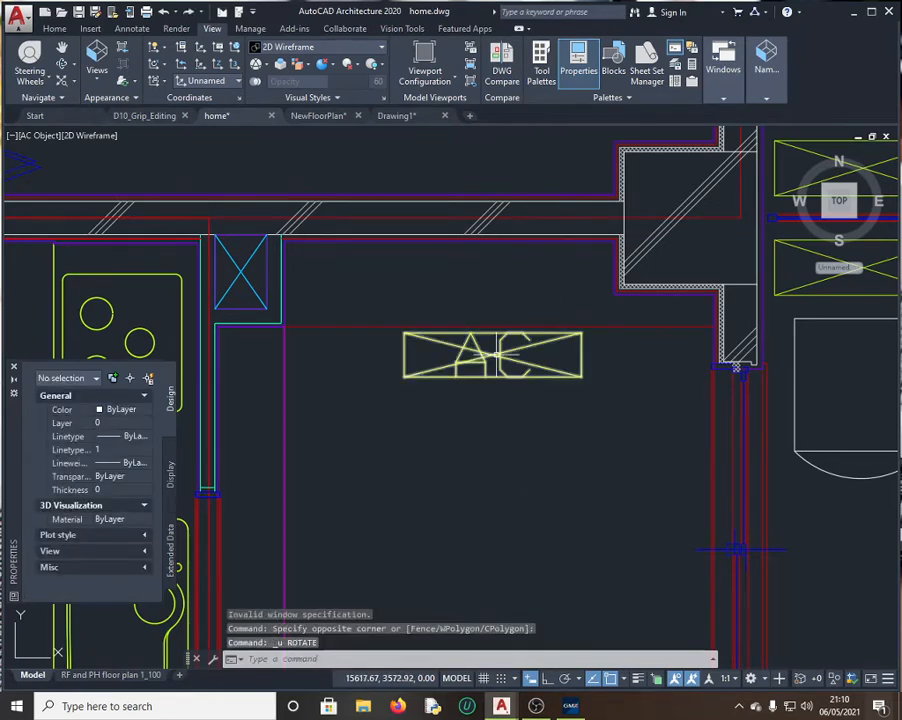
click(503, 336)
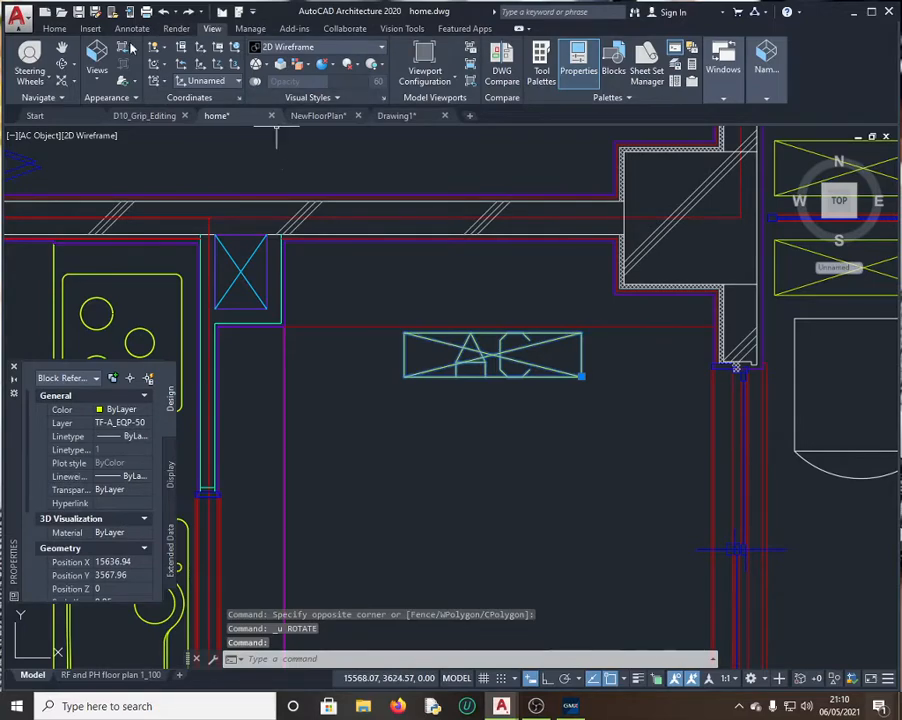
Step: Re-rotate the AC object 90 degrees with Home > Rotate and confirm Position X reads 15621.94
click(58, 28)
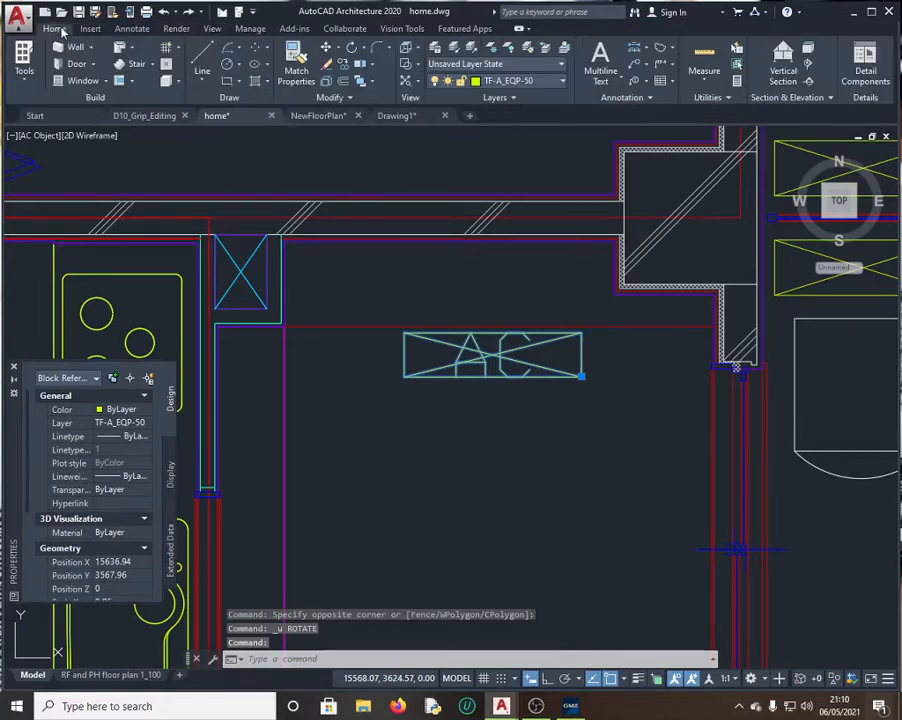
key(Escape)
click(352, 47)
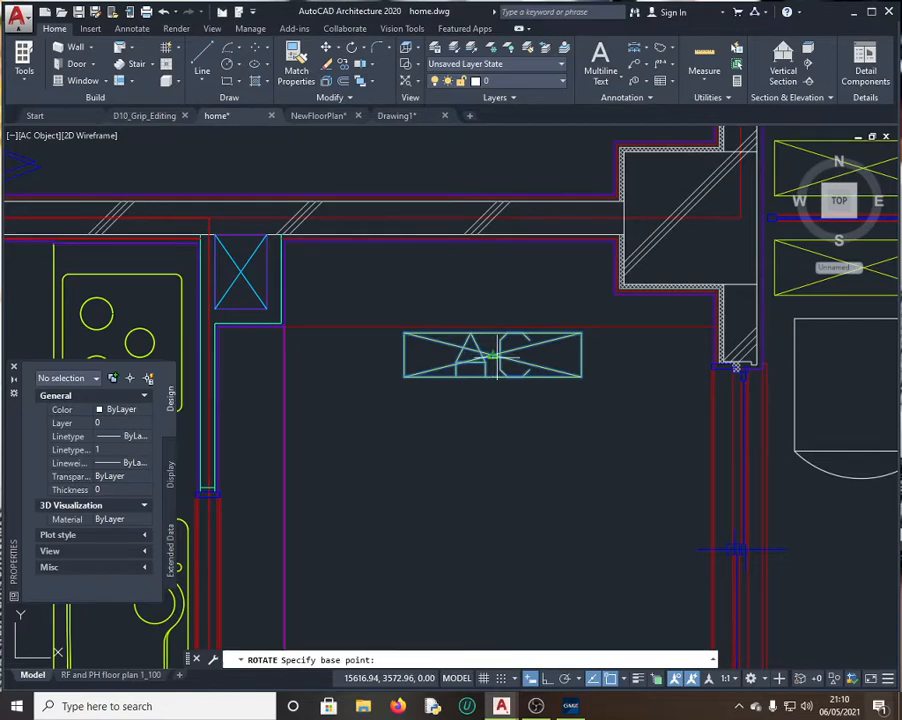
click(494, 356)
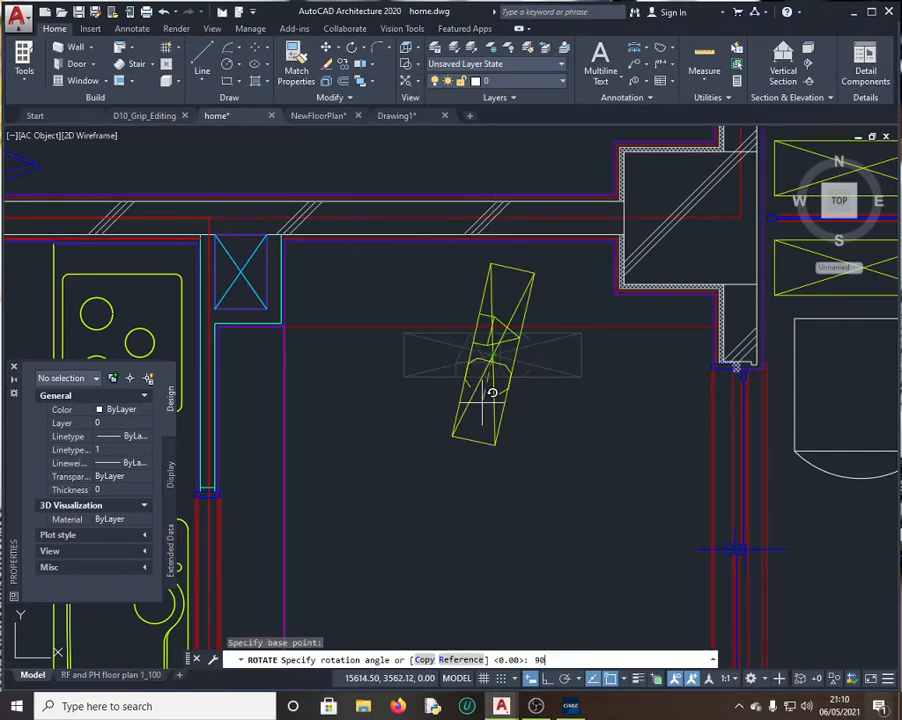
key(Return)
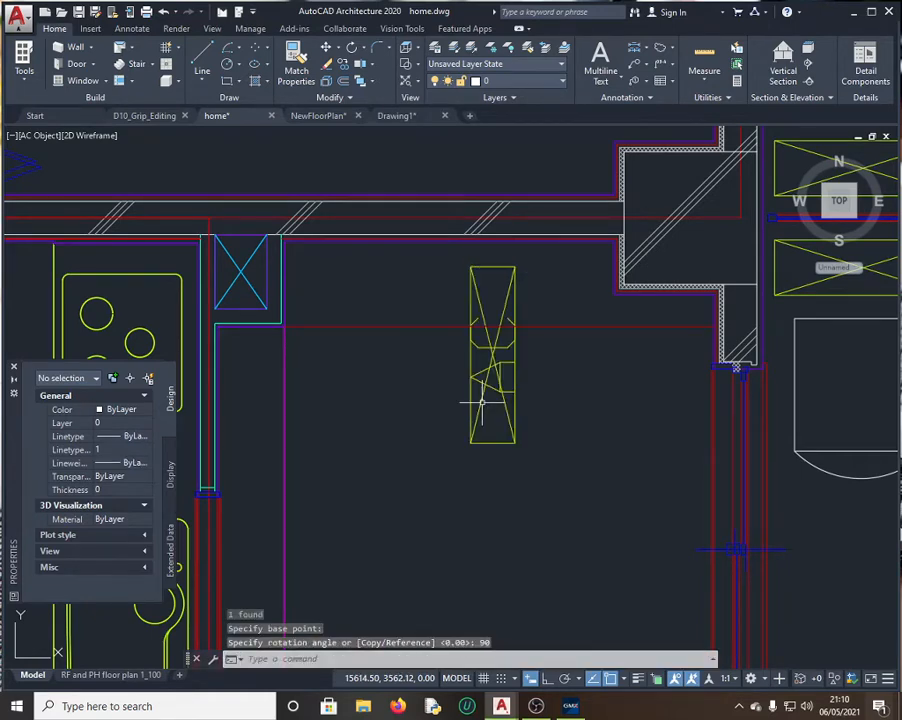
click(493, 360)
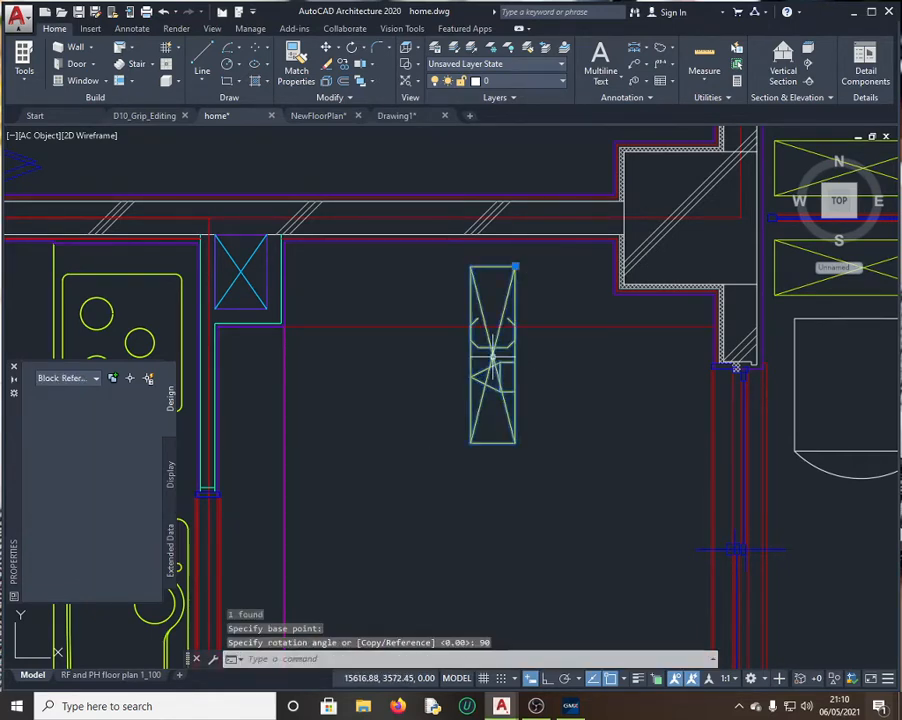
scroll(88, 520, down, 3)
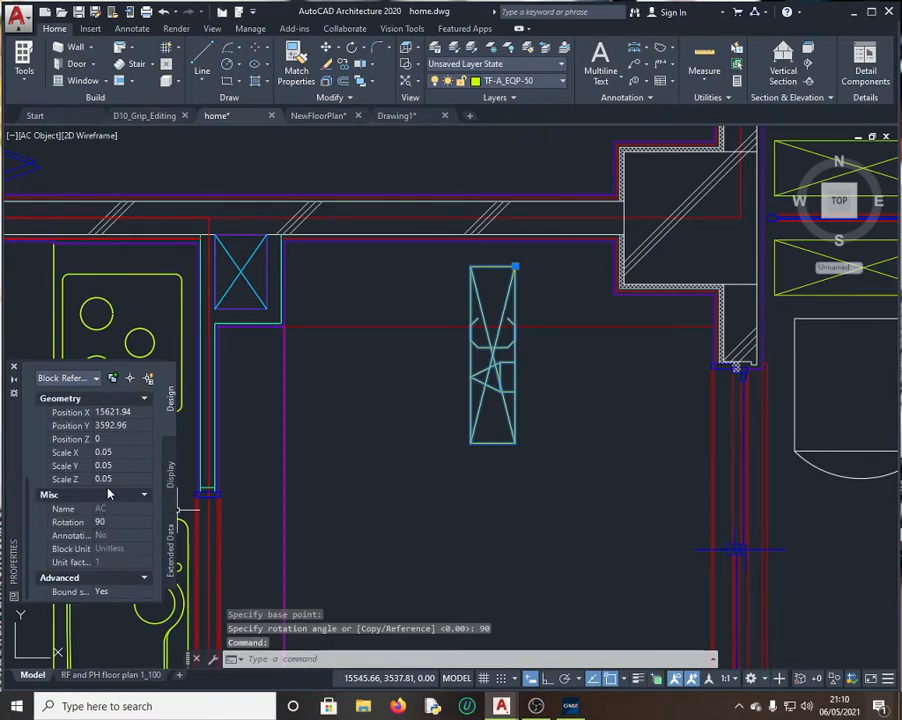
click(115, 412)
key(ctrl+c)
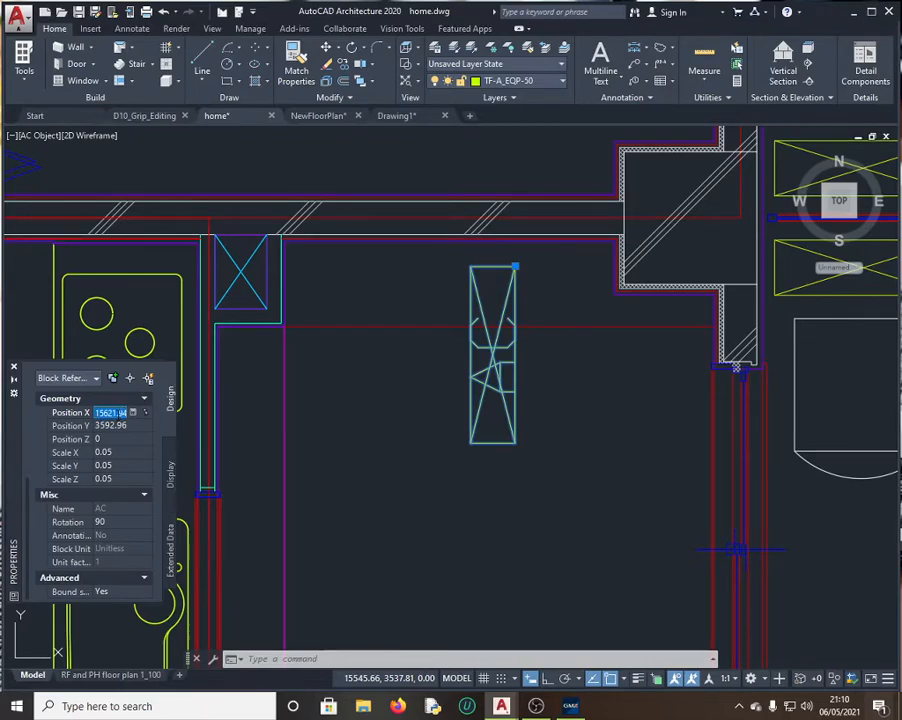
Step: Resubmit 15621.94 for Question 8, take Try Again after grading, and return to the drawing
click(578, 710)
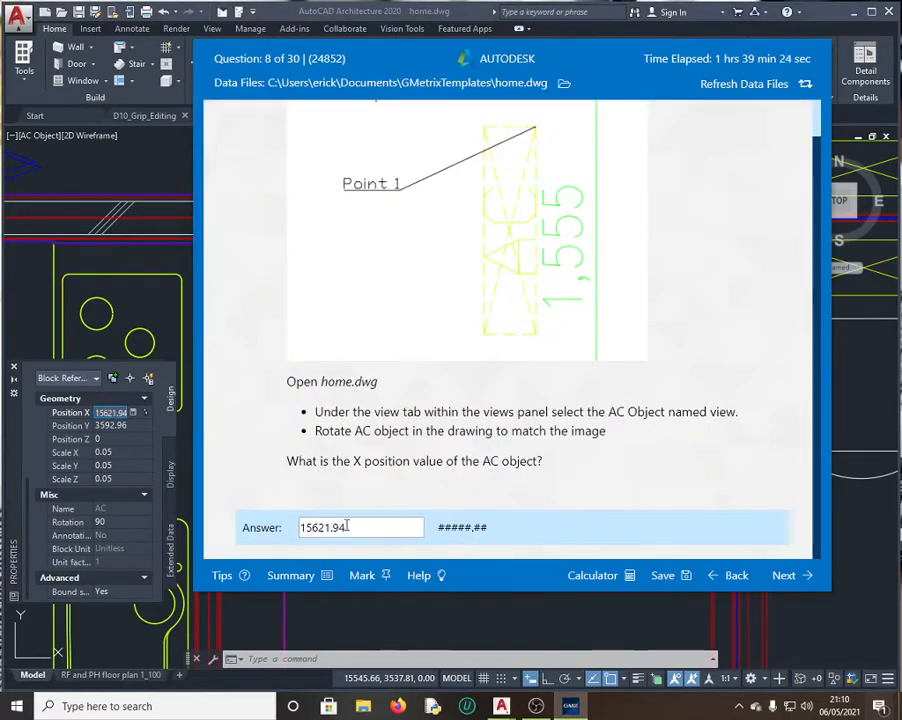
drag(346, 524, 287, 527)
key(ctrl+v)
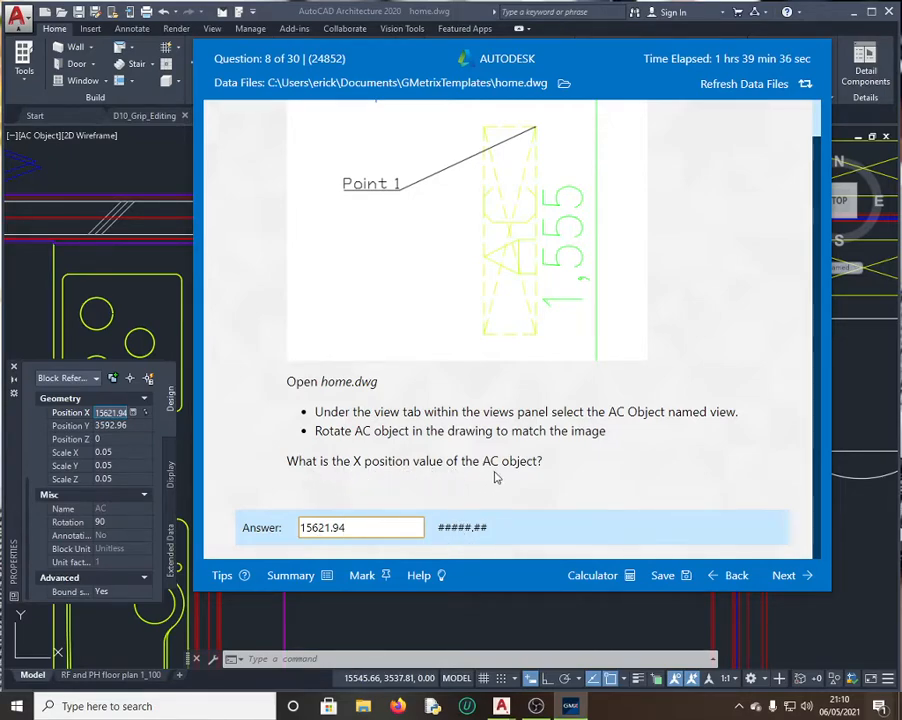
click(795, 579)
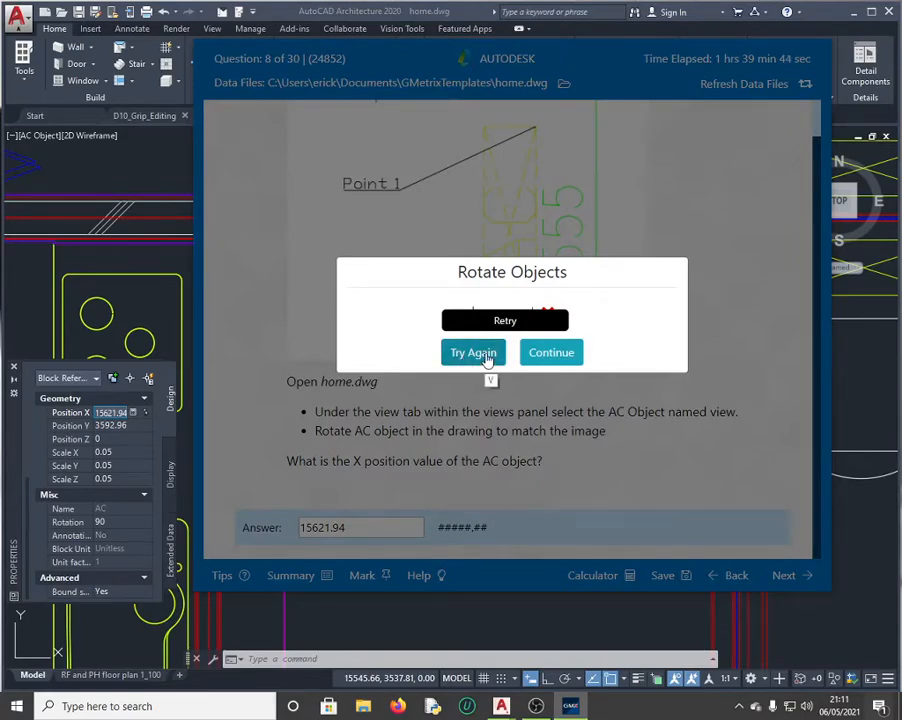
click(485, 356)
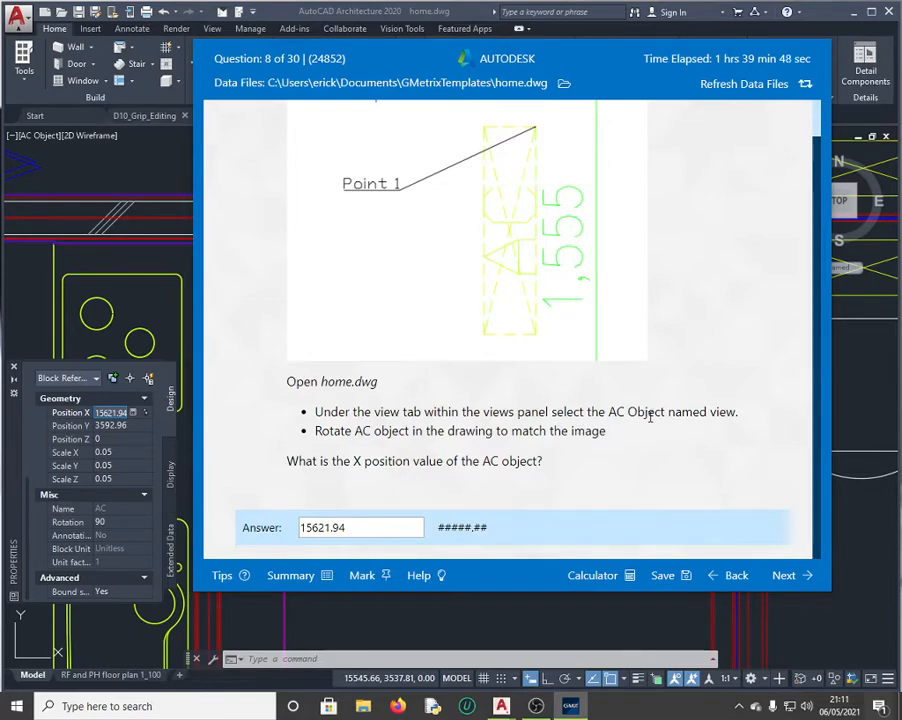
click(173, 262)
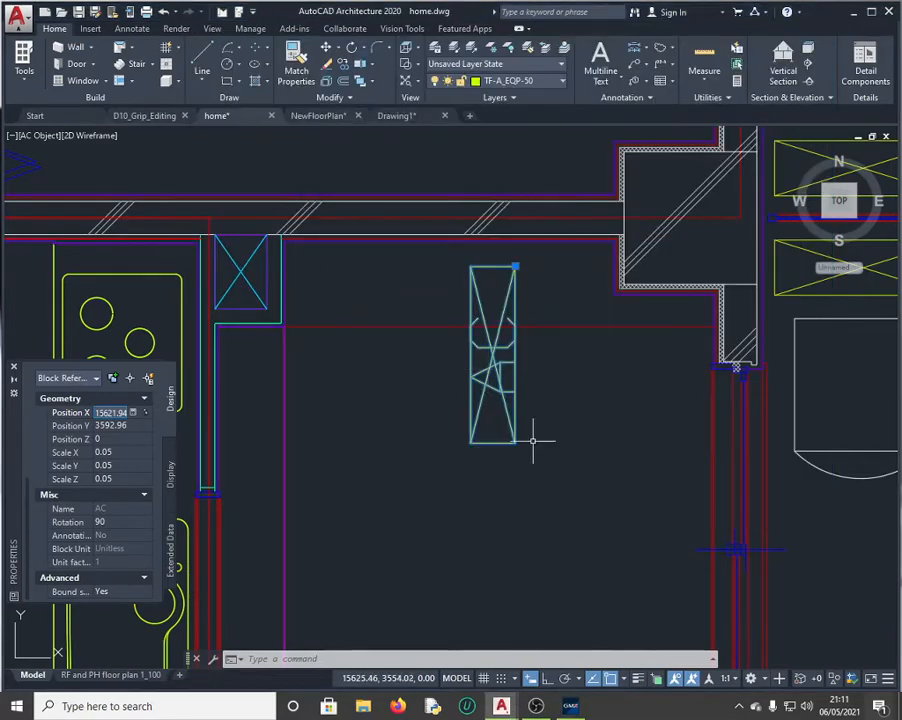
Step: Undo the rotation so the AC object returns to its original horizontal orientation
click(545, 481)
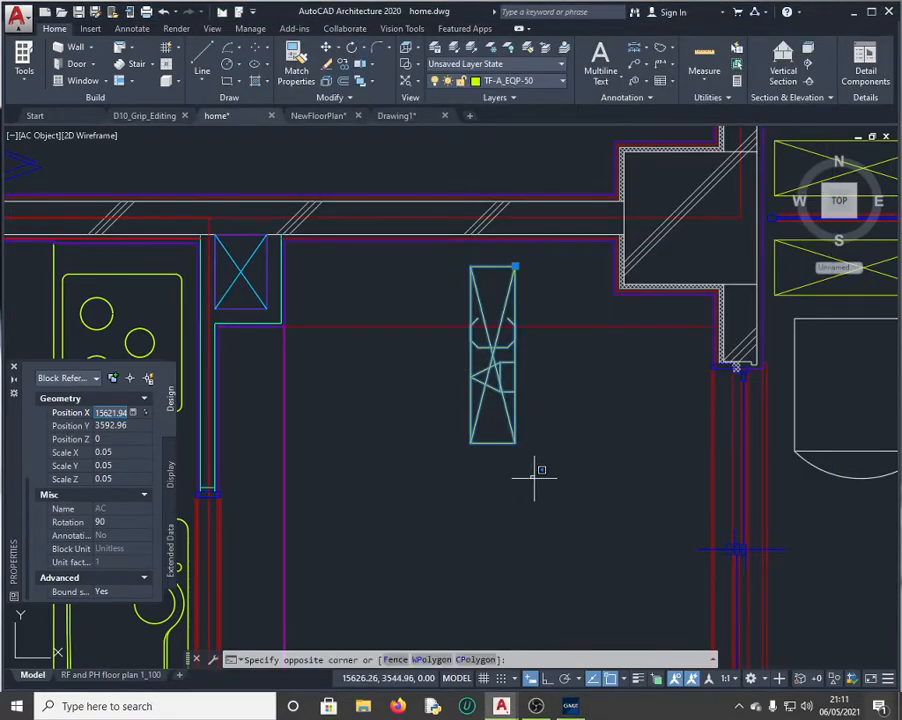
key(ctrl+z)
key(ctrl+z)
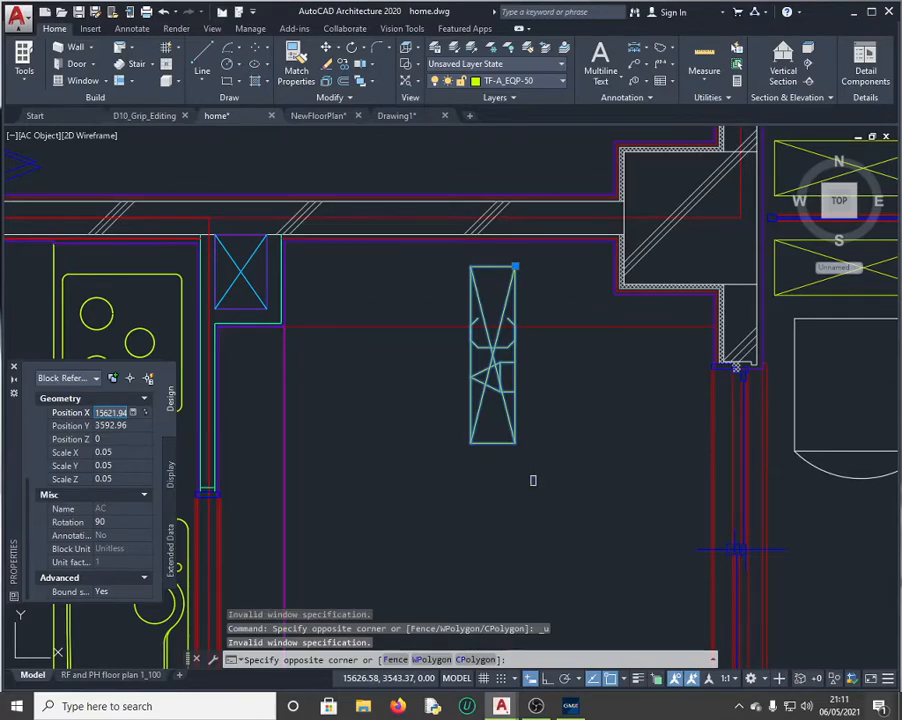
key(Escape)
click(533, 482)
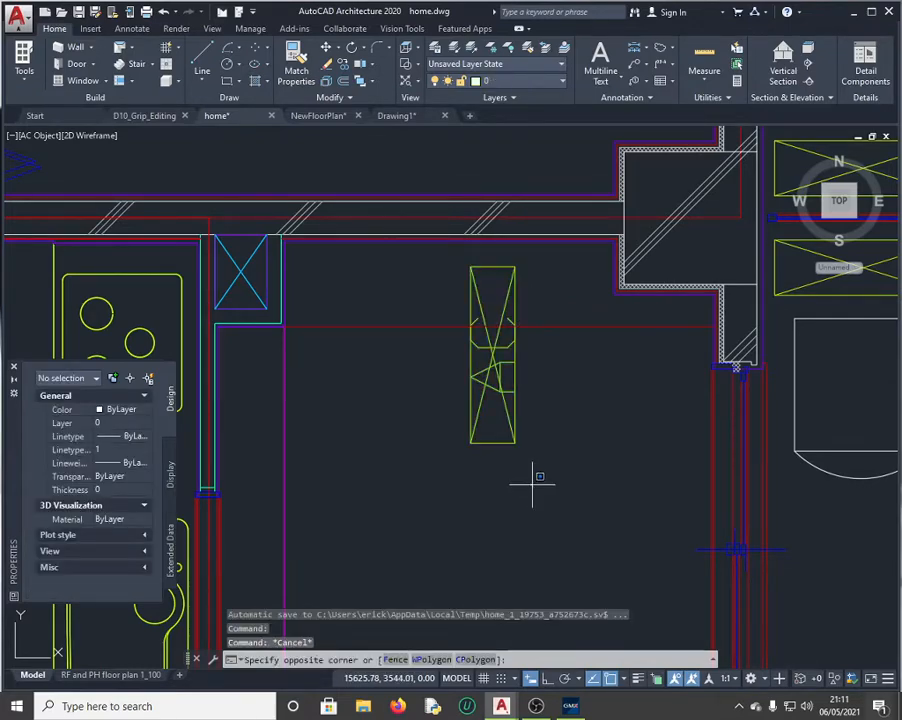
key(ctrl+z)
key(ctrl+z)
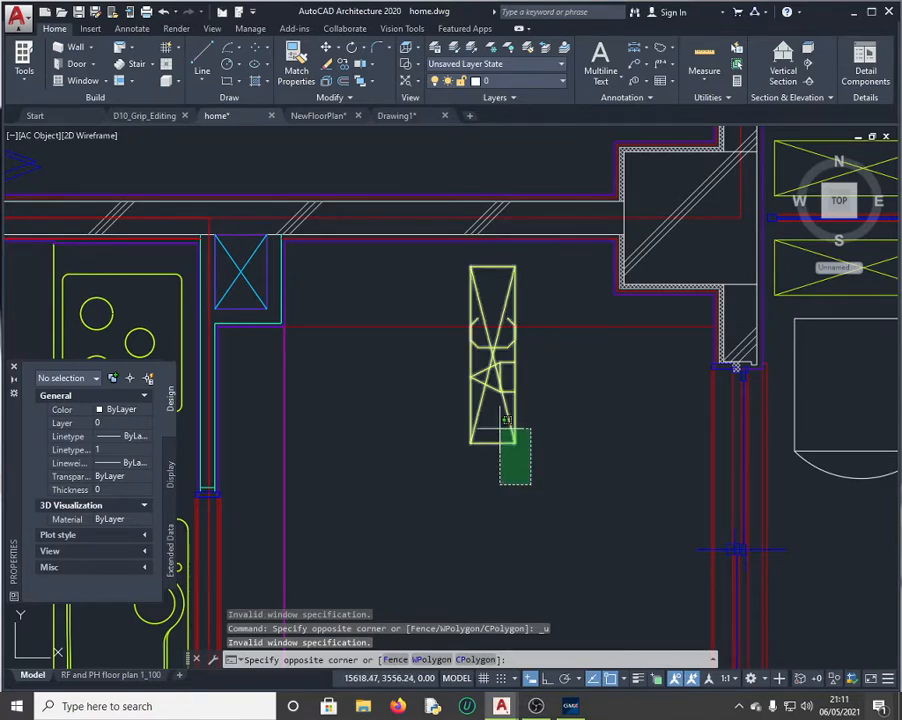
click(564, 470)
key(Escape)
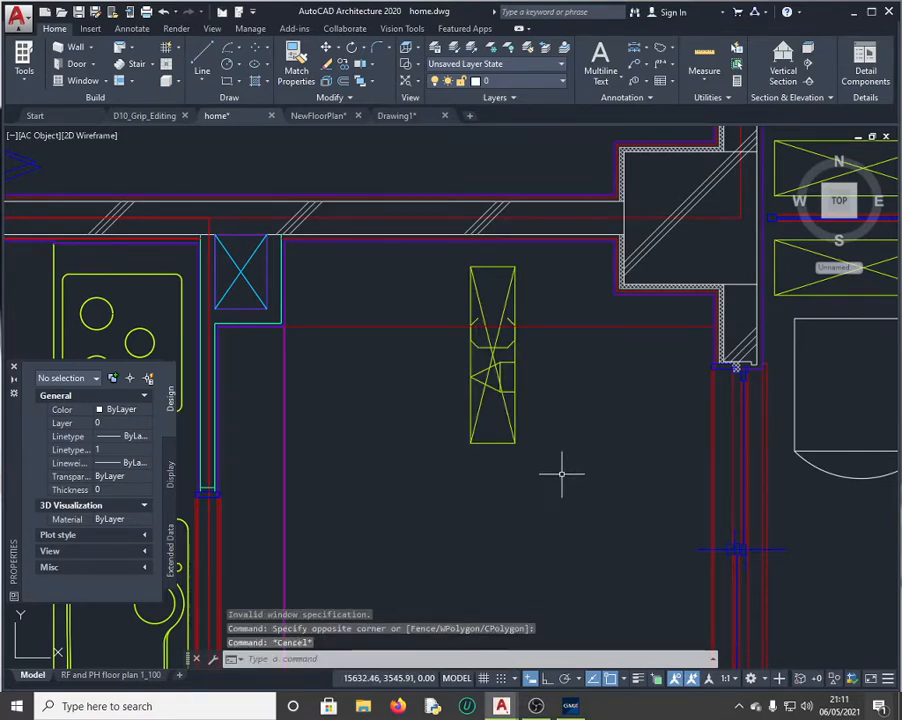
key(ctrl+z)
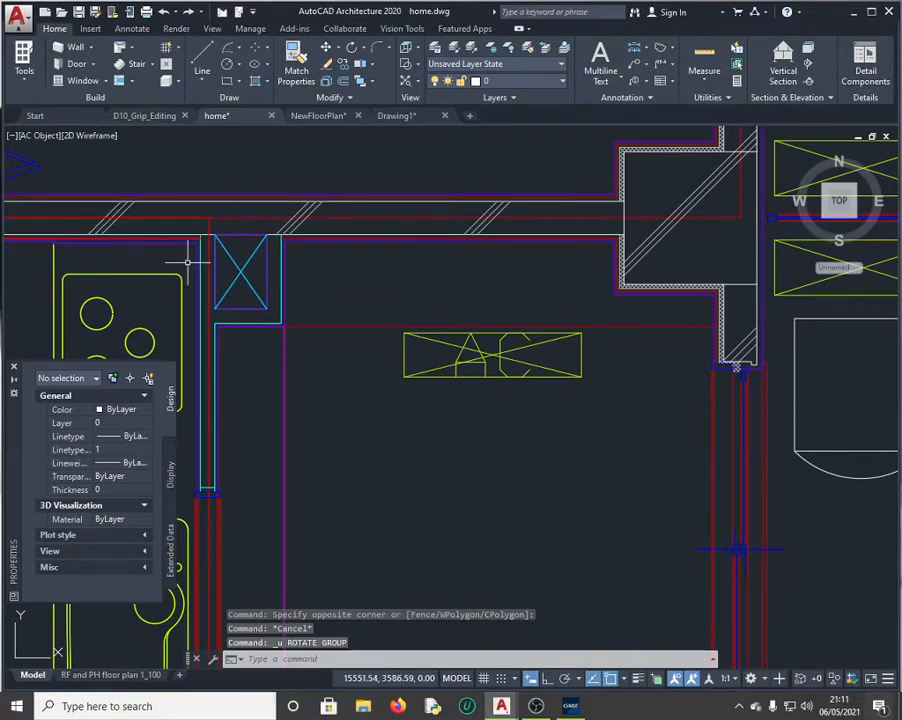
Step: Restore the AC Object named view and select the AC unit, whose Position X reads 15636.94
click(211, 28)
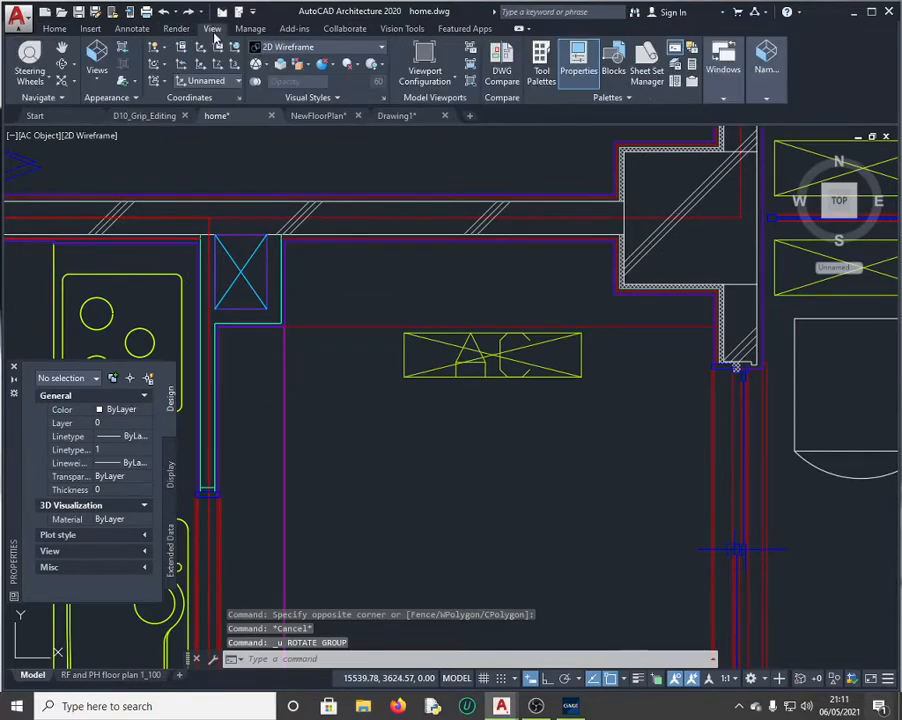
click(97, 80)
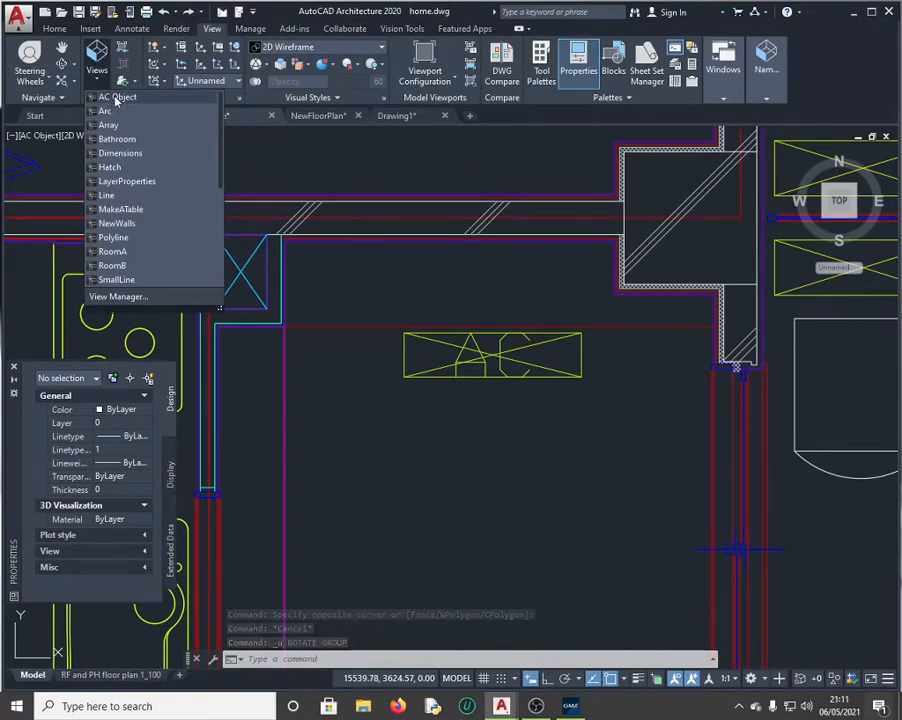
click(118, 95)
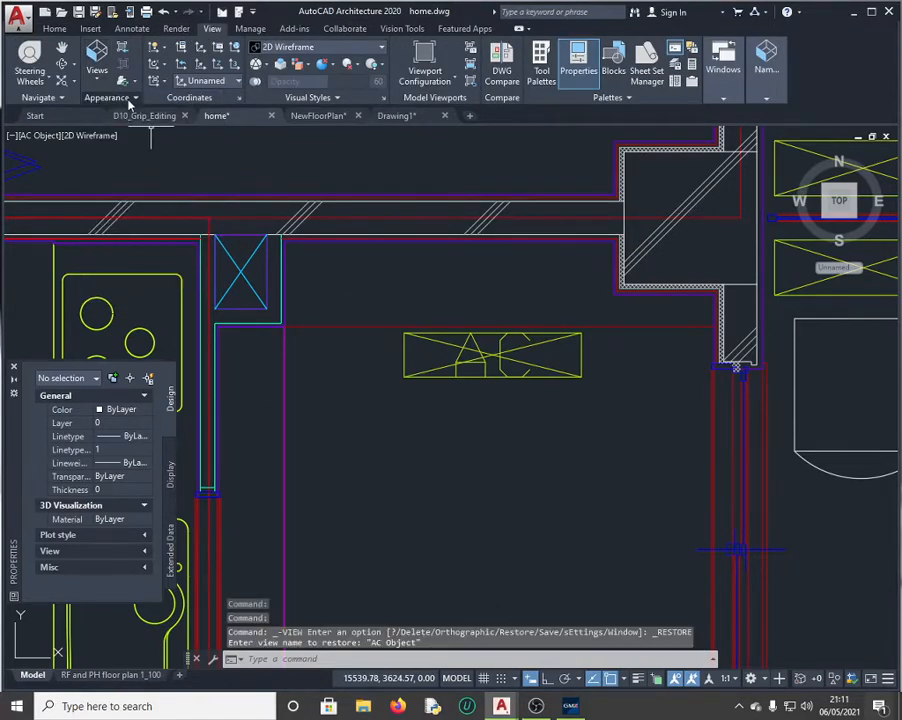
click(484, 357)
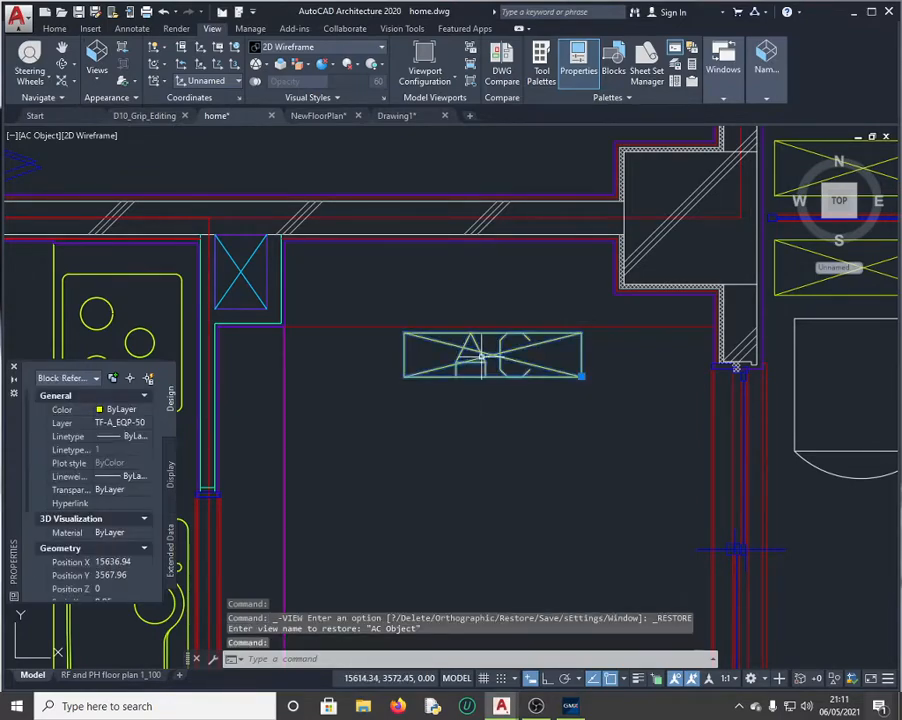
click(571, 708)
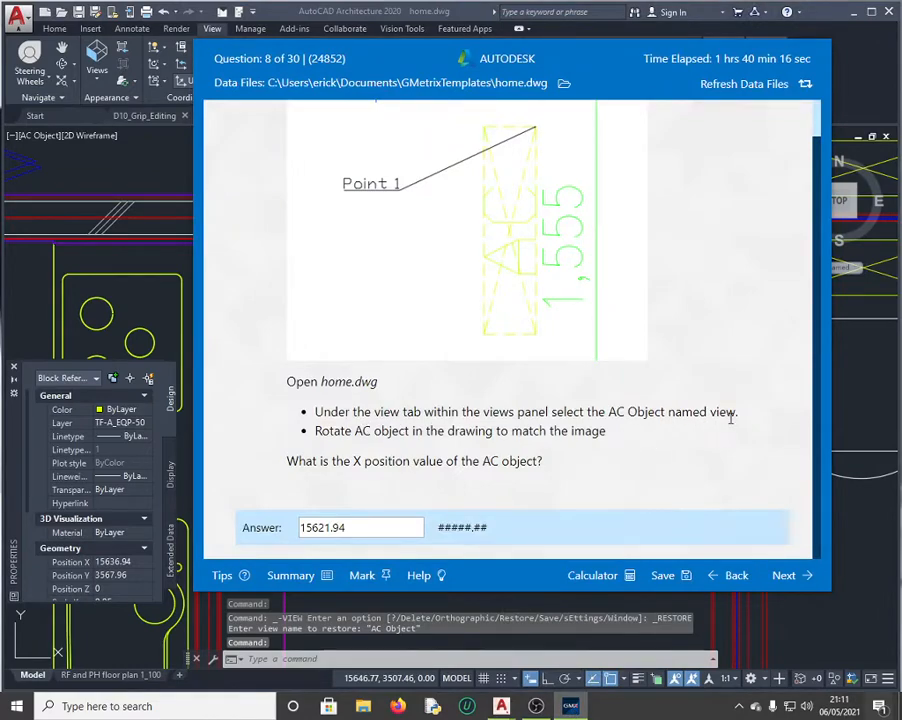
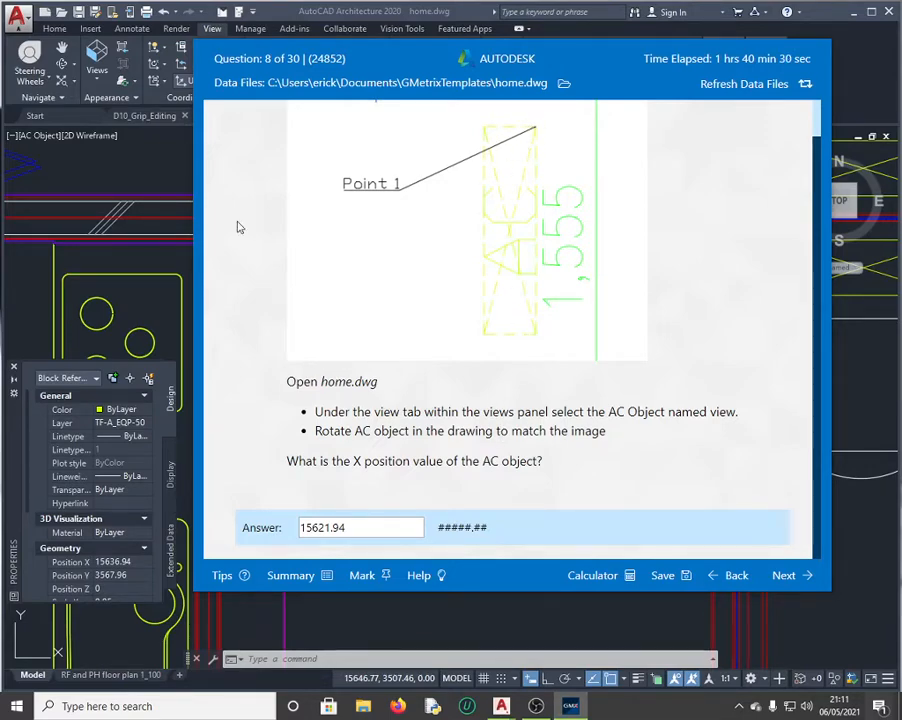
Step: Rotate the AC object 90 degrees about its lower-right corner using RO
click(152, 265)
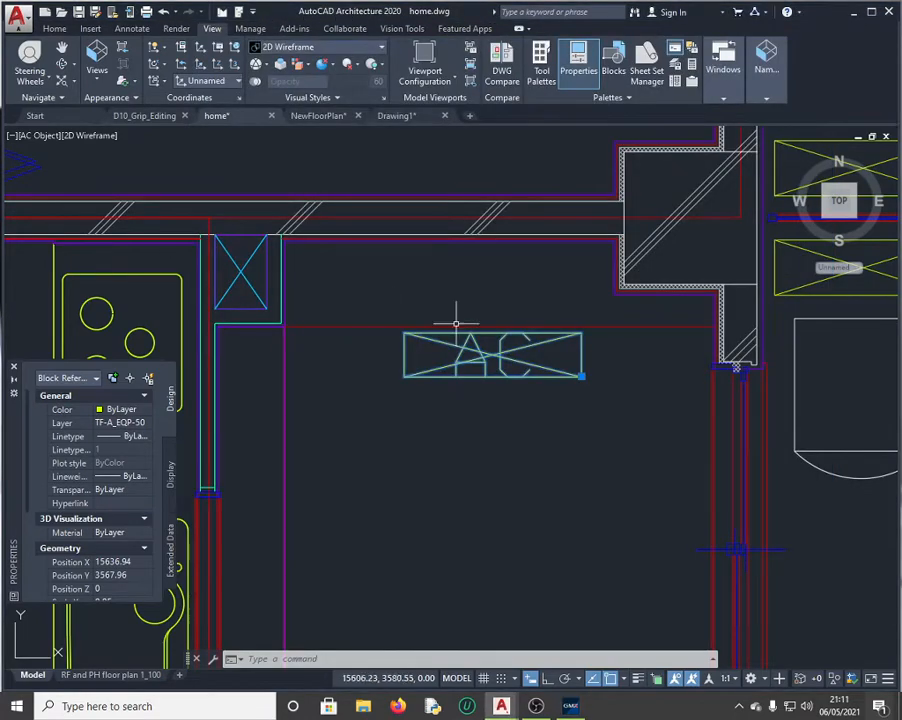
click(292, 659)
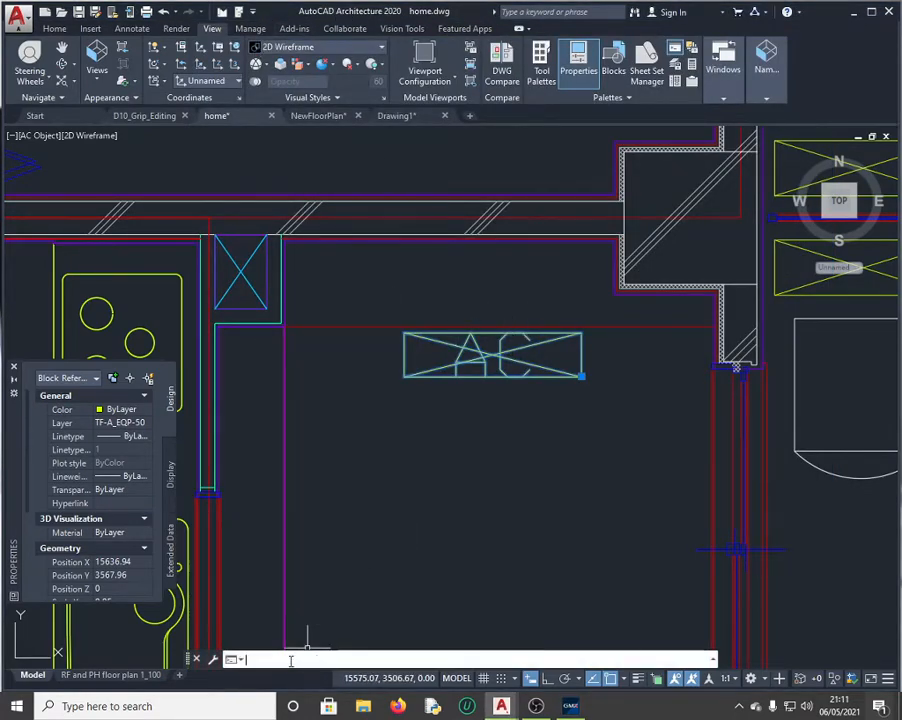
text(ro)
key(Return)
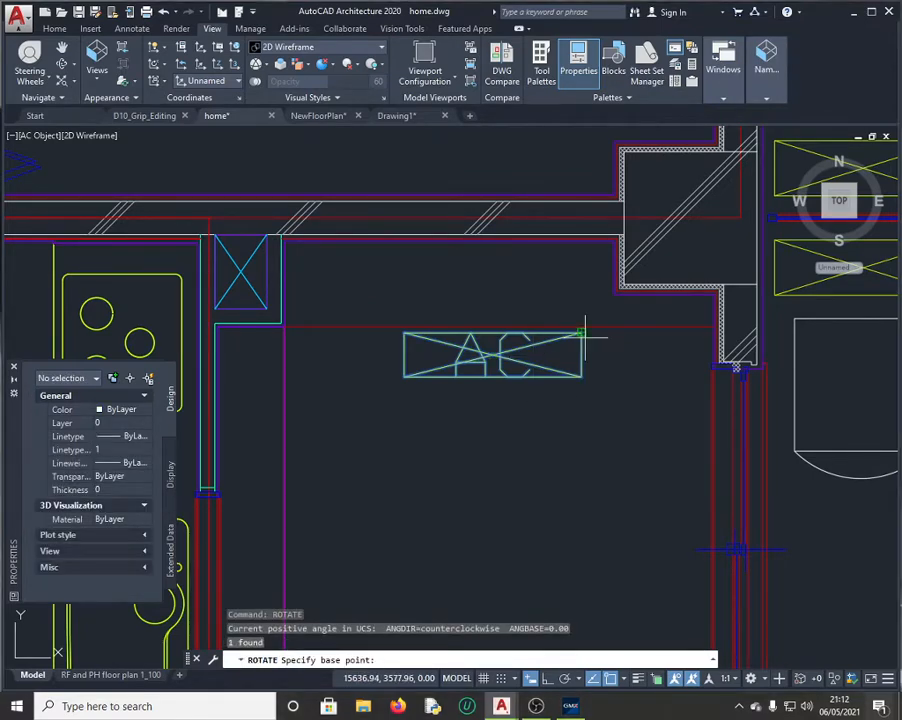
click(586, 376)
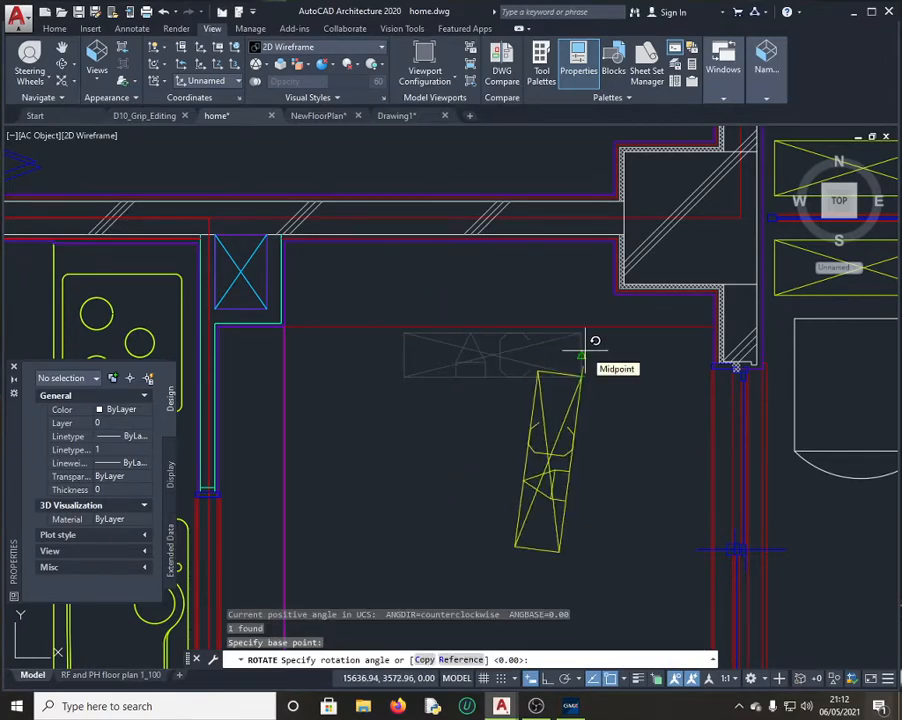
key(Return)
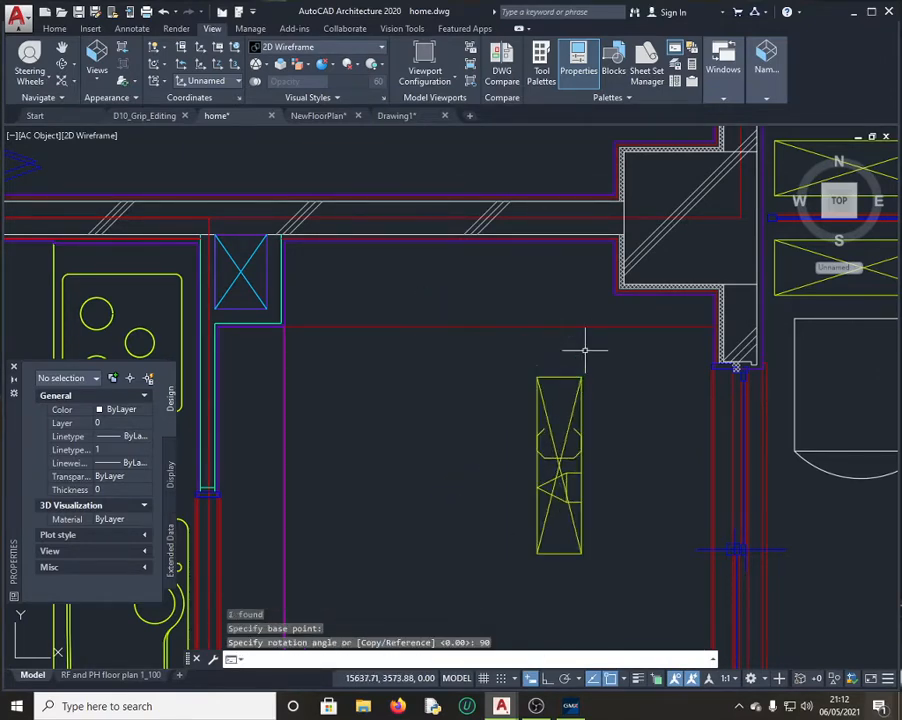
Step: Select the rotated AC unit and copy its Position X value, 15636.94
click(543, 467)
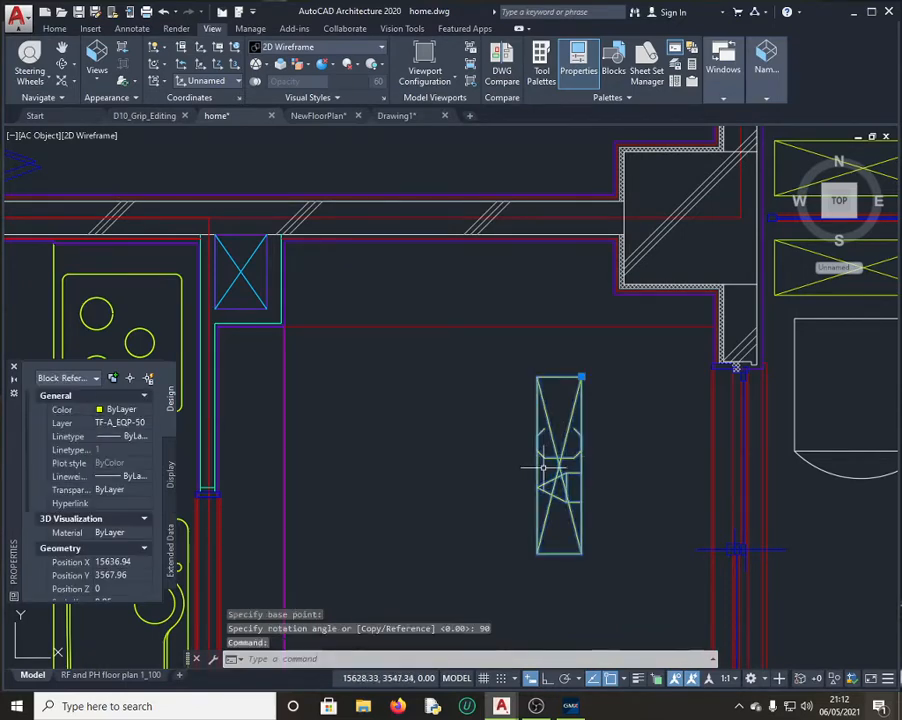
scroll(122, 530, down, 3)
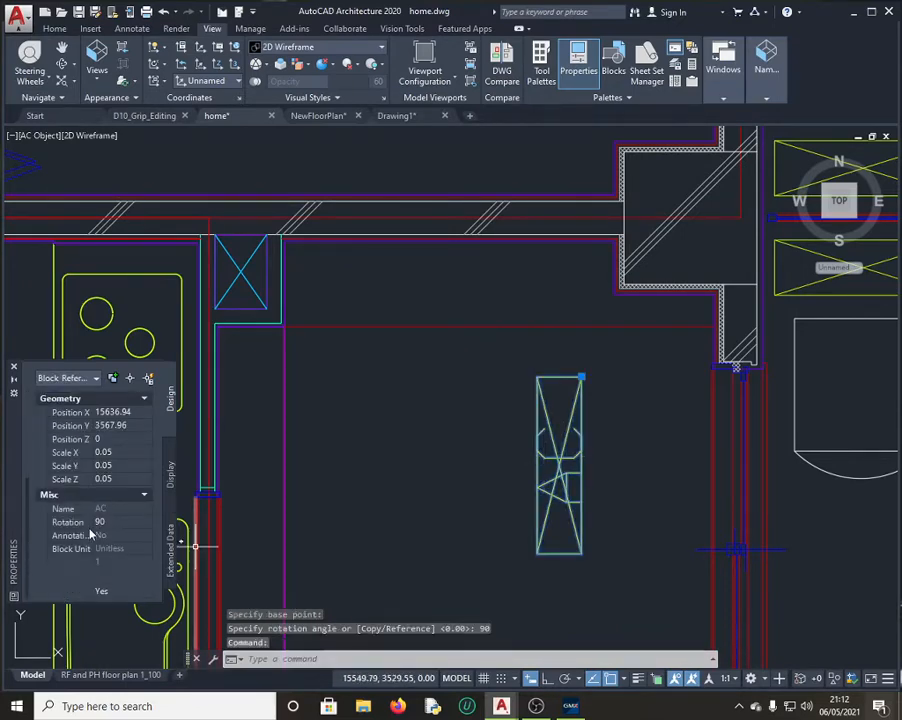
click(118, 411)
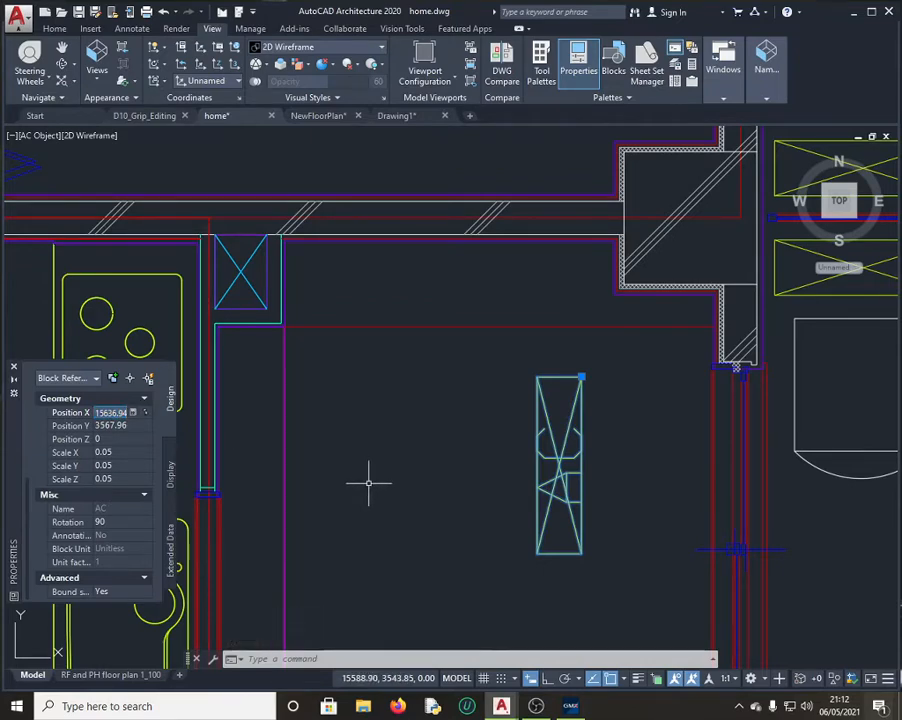
key(ctrl+c)
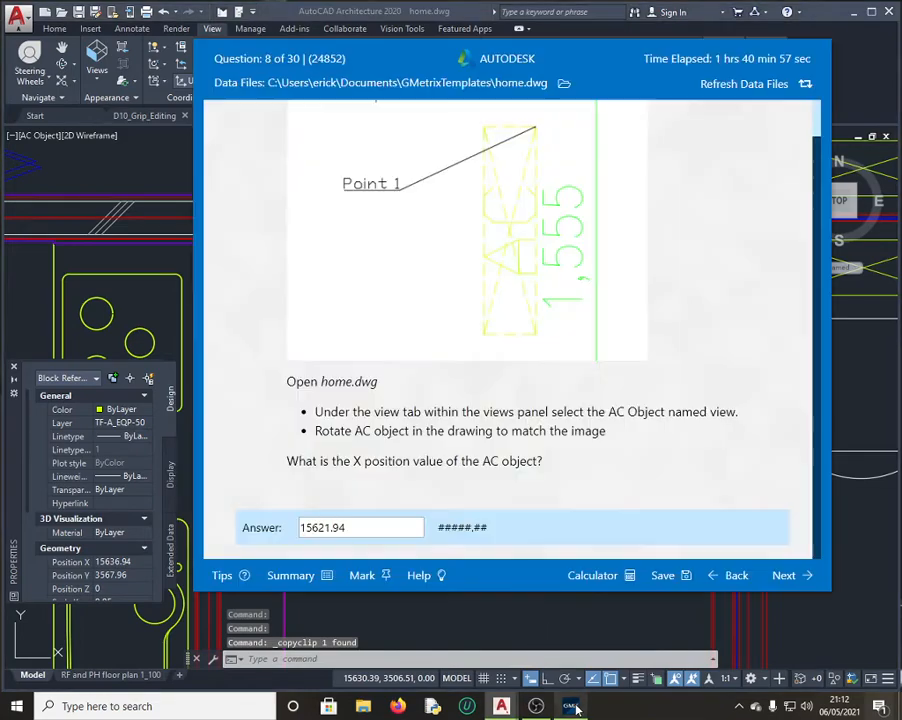
Step: Clear the old 15621.94 answer from the Question 8 Answer box
click(570, 706)
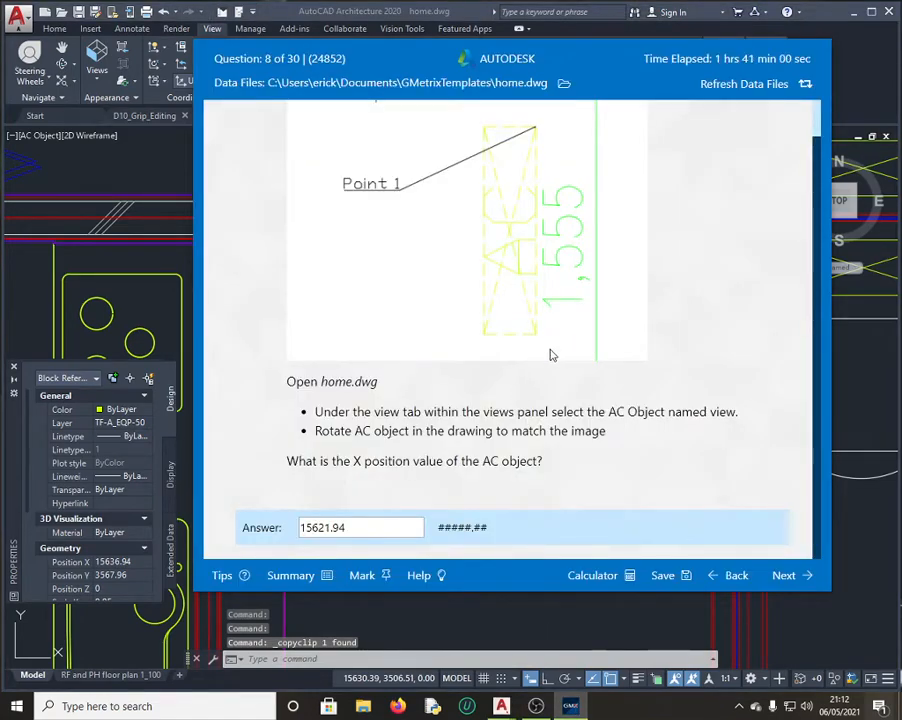
scroll(473, 393, up, 1)
scroll(473, 393, up, 1)
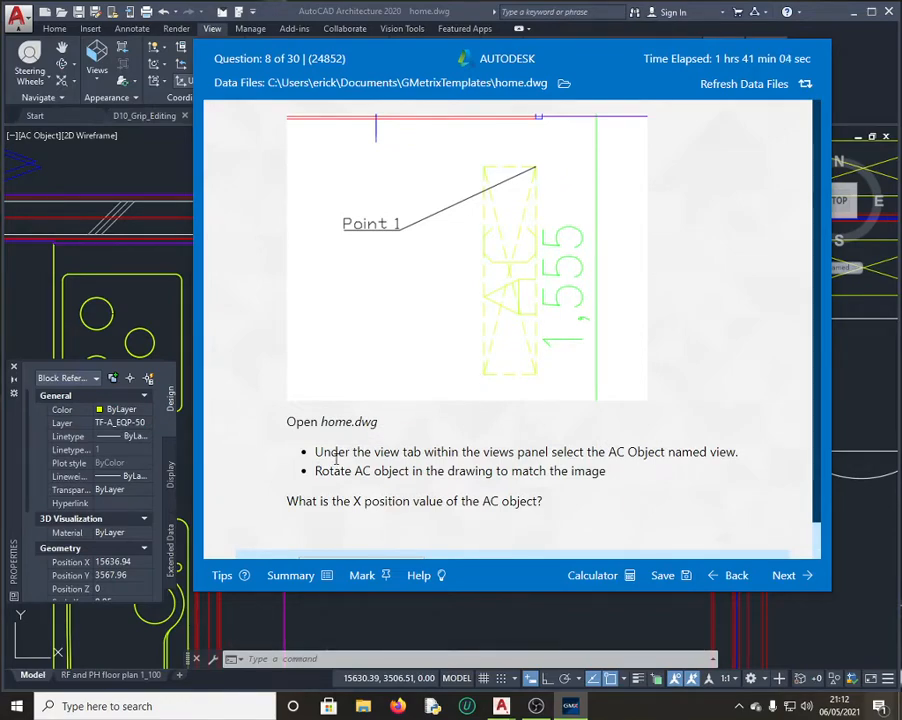
scroll(497, 513, down, 2)
drag(363, 534, 280, 528)
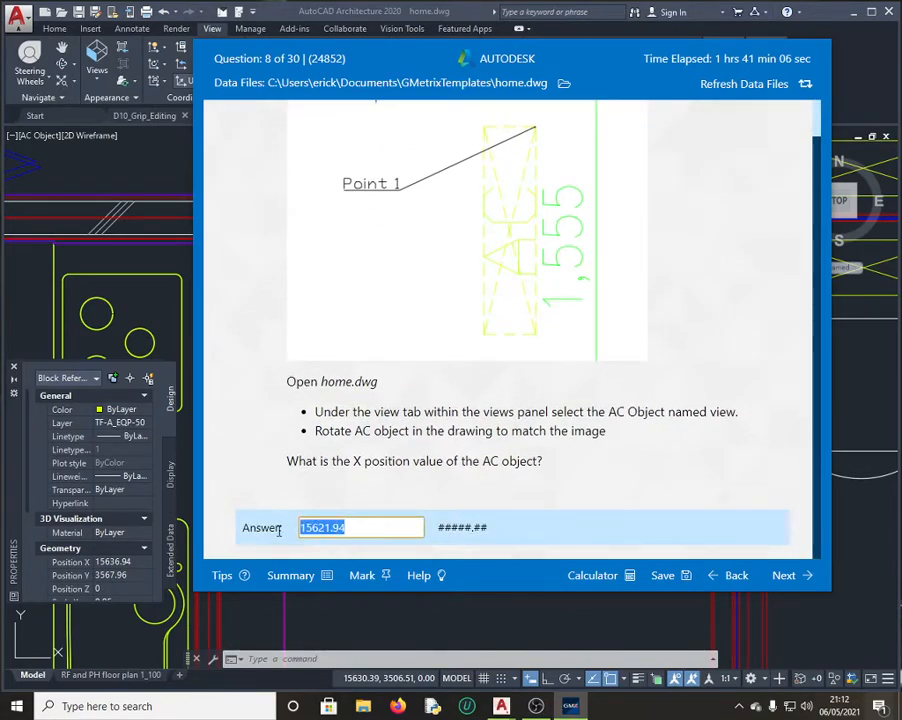
key(BackSpace)
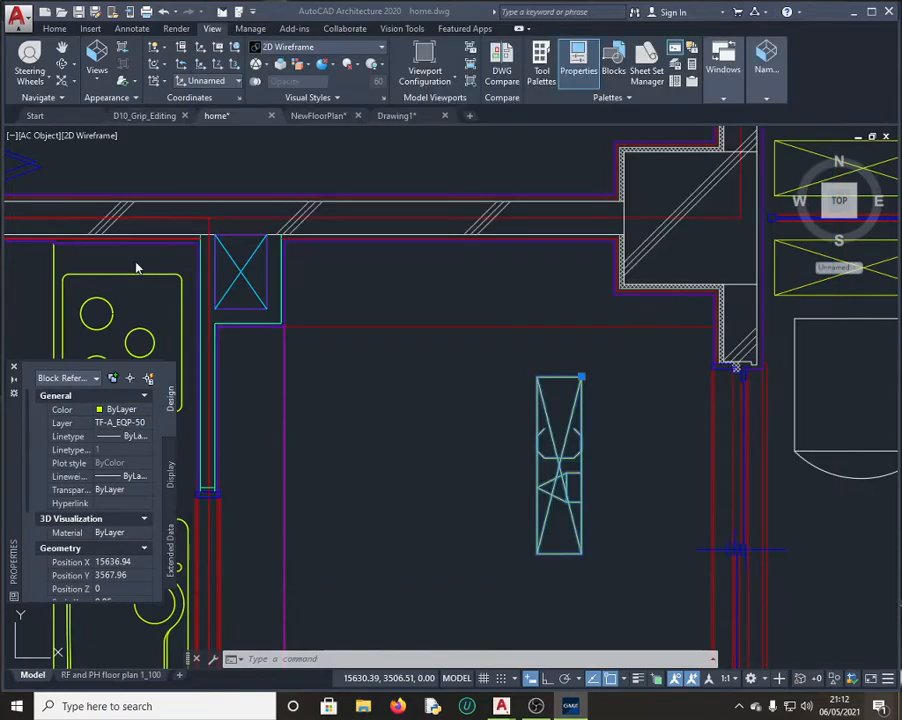
Step: Recheck the AC unit's Position X value in QuickCalc
click(97, 191)
scroll(110, 496, down, 3)
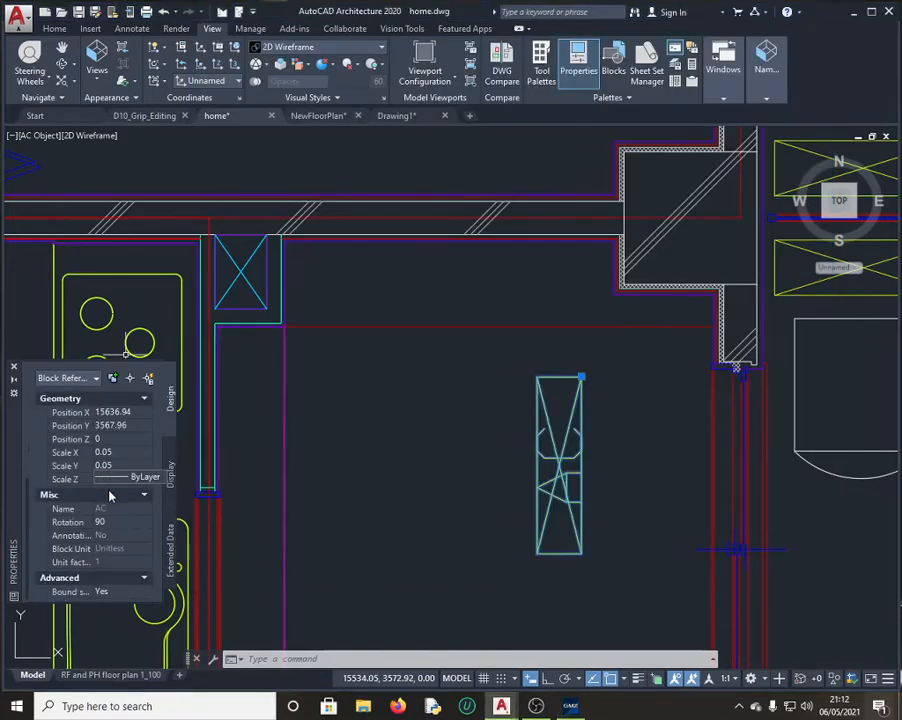
click(112, 412)
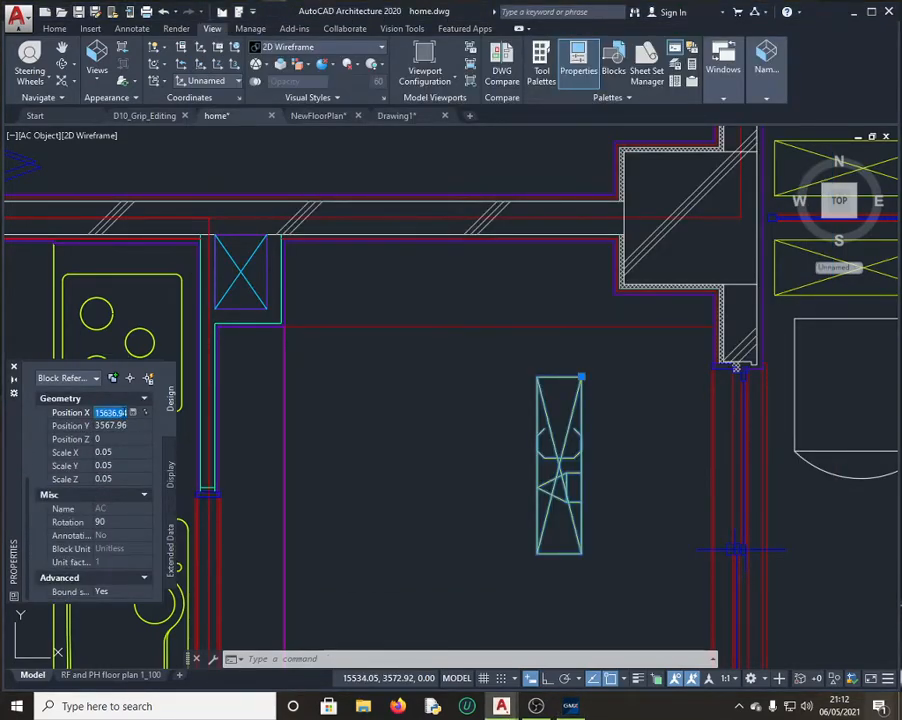
click(134, 413)
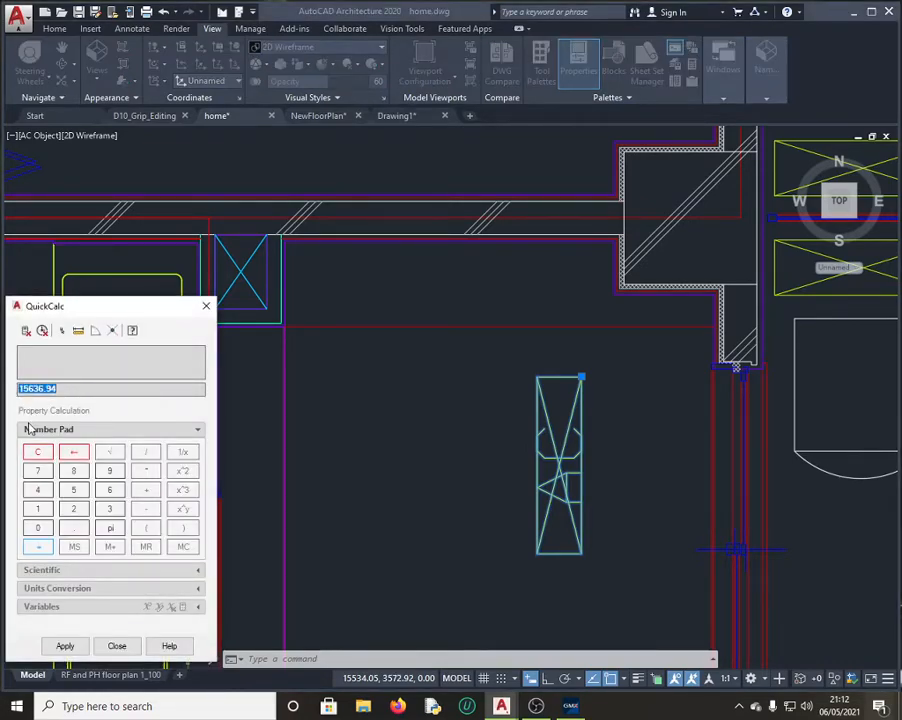
click(206, 306)
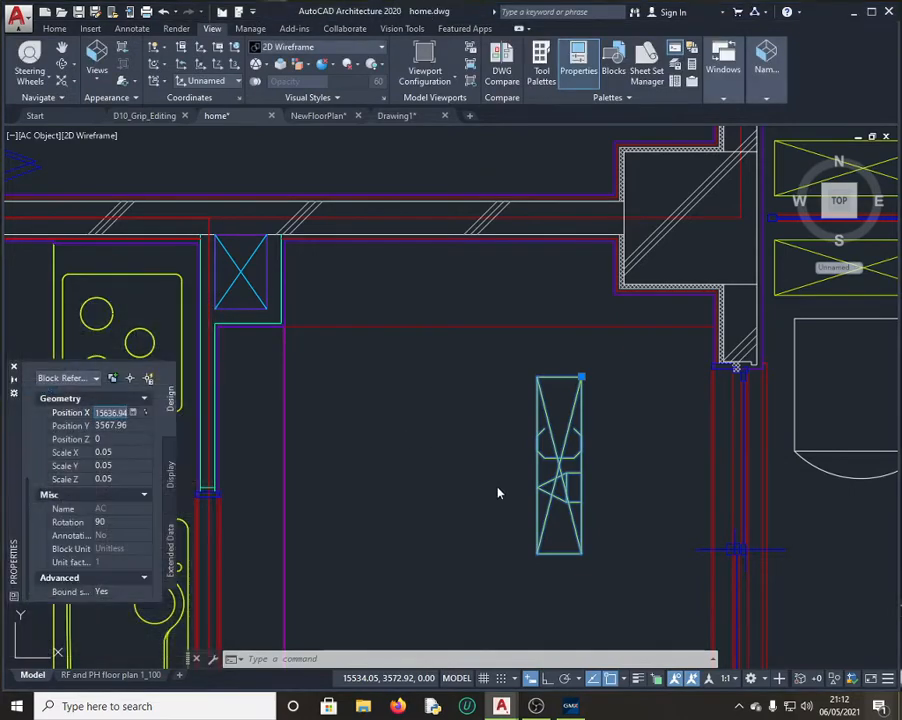
Step: Paste 15636.94 as the answer, get it graded correct, and continue to Question 9
click(568, 706)
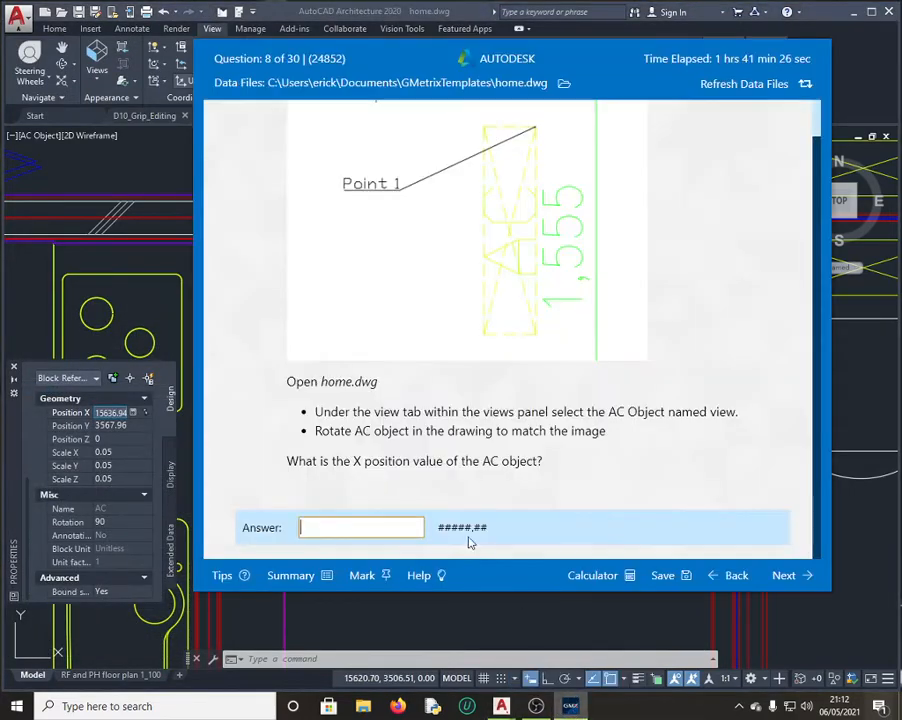
click(364, 527)
key(ctrl+v)
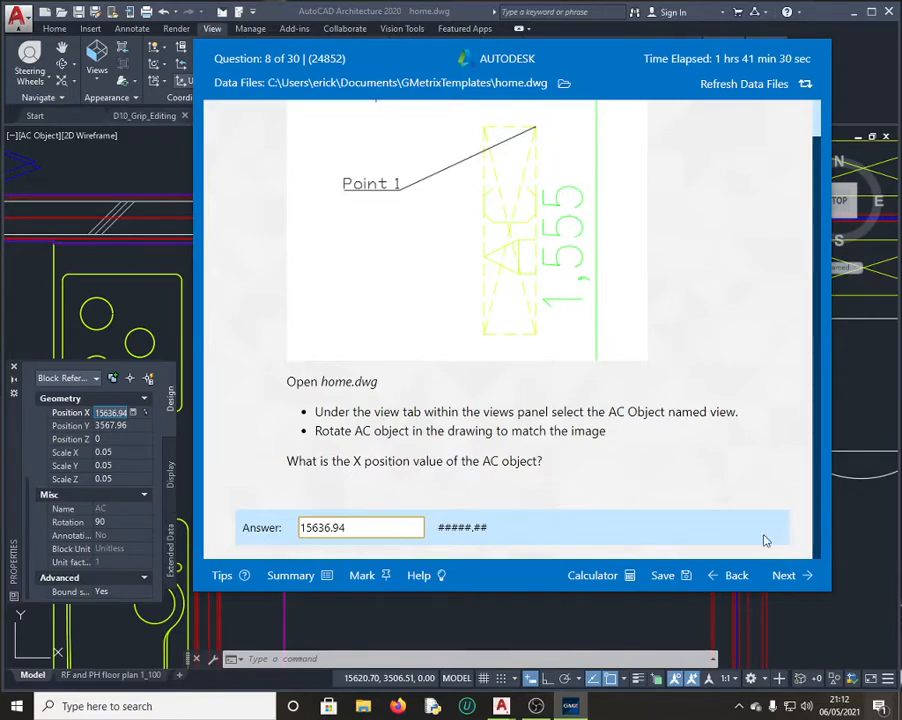
click(787, 585)
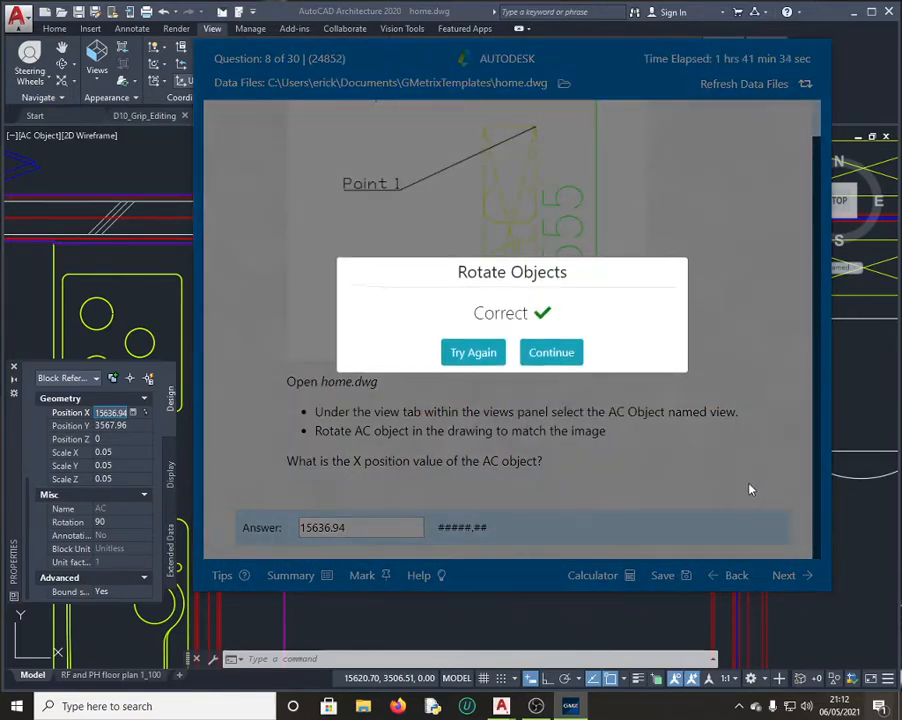
click(552, 358)
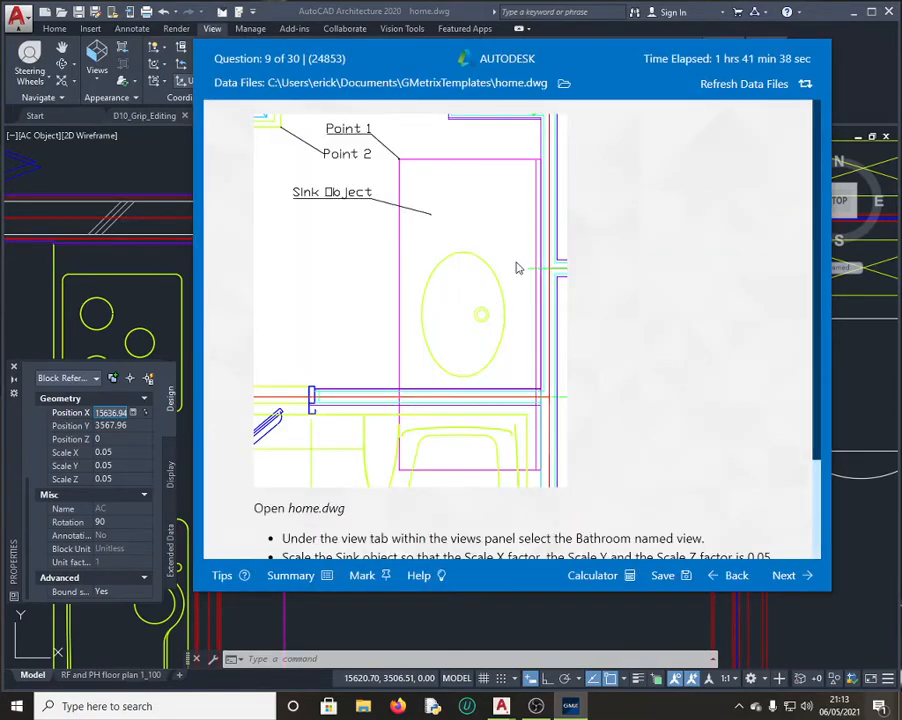
Step: Restore the Bathroom named view in home.dwg and select the sink block
scroll(478, 400, down, 1)
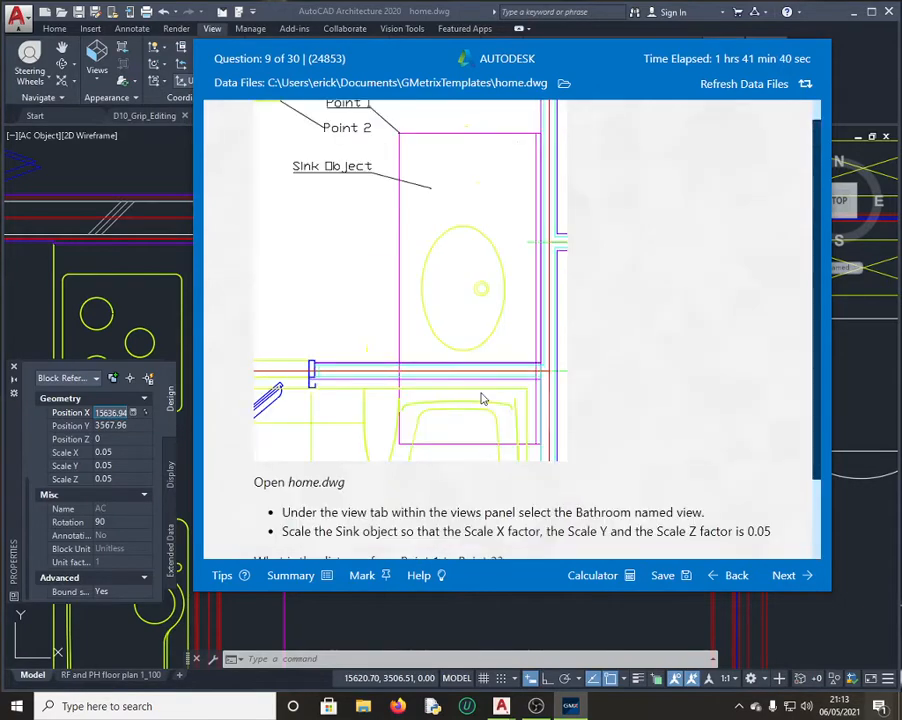
scroll(477, 385, up, 1)
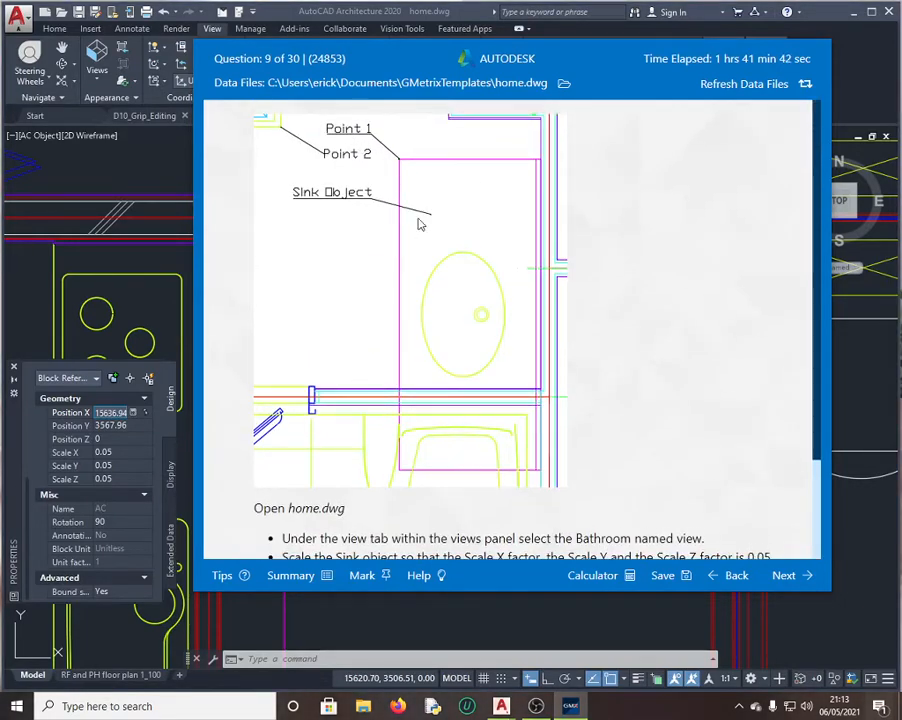
scroll(425, 457, down, 3)
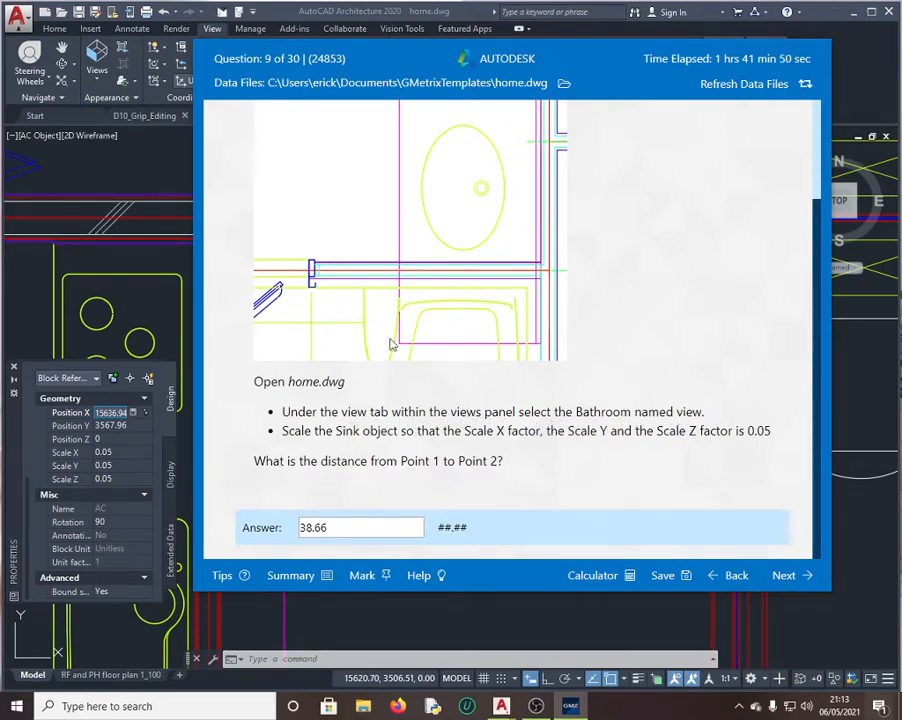
scroll(490, 260, up, 3)
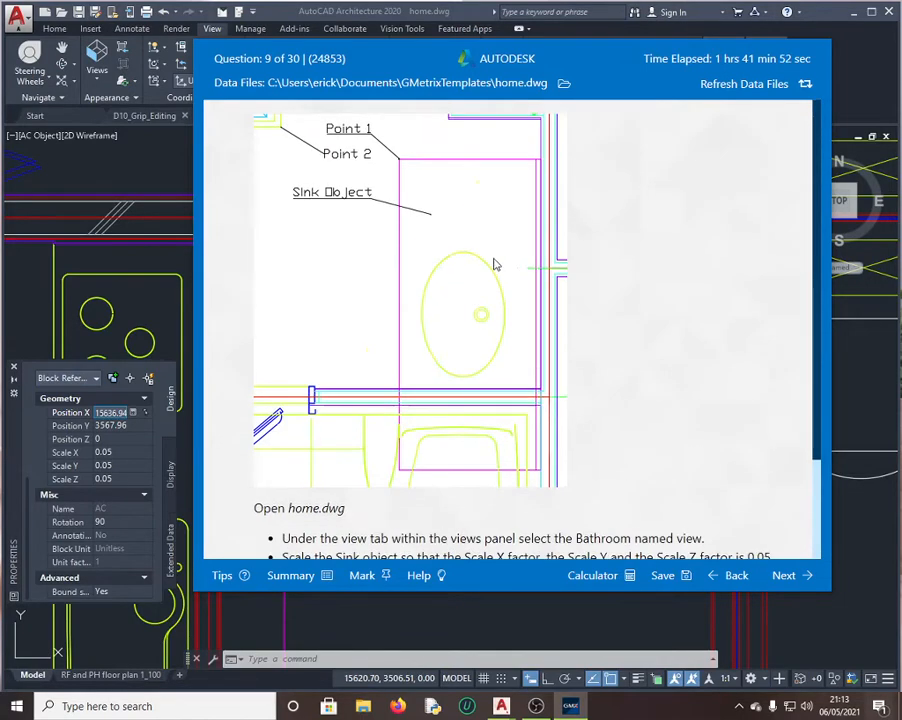
click(151, 172)
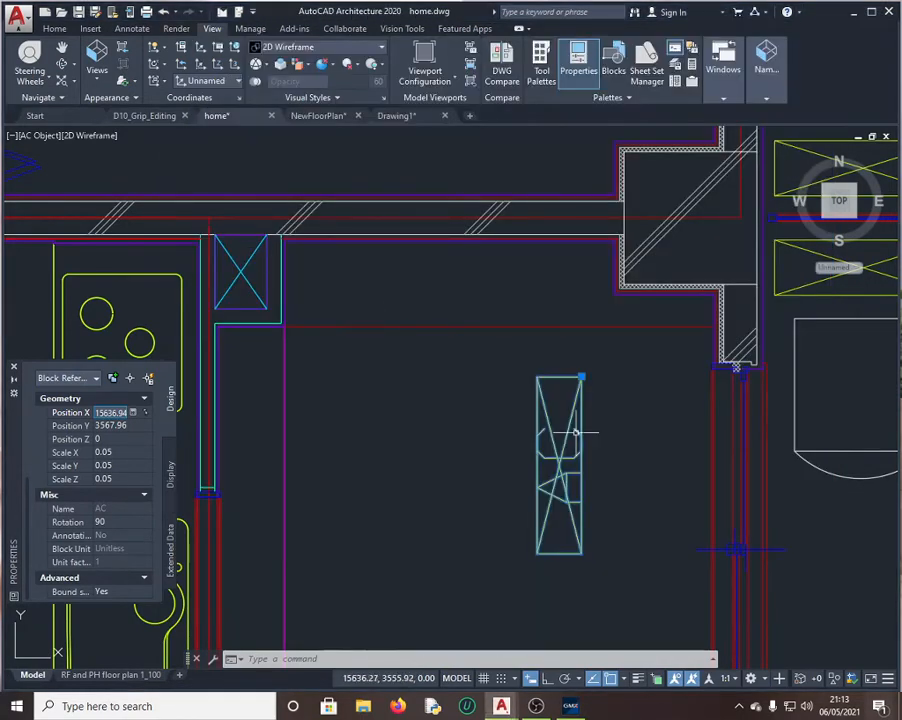
click(96, 66)
click(118, 140)
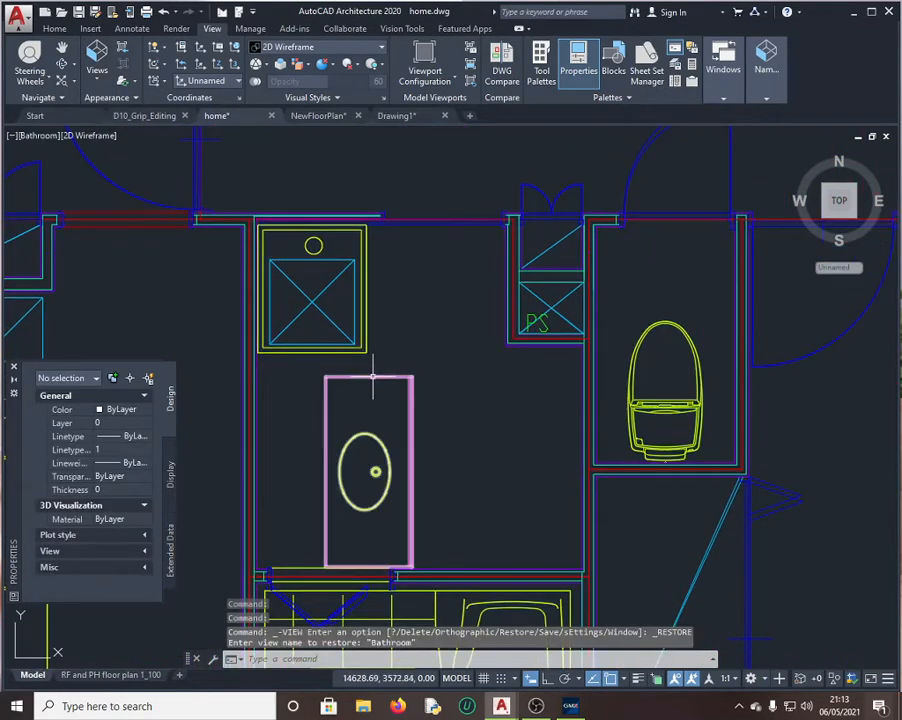
click(373, 375)
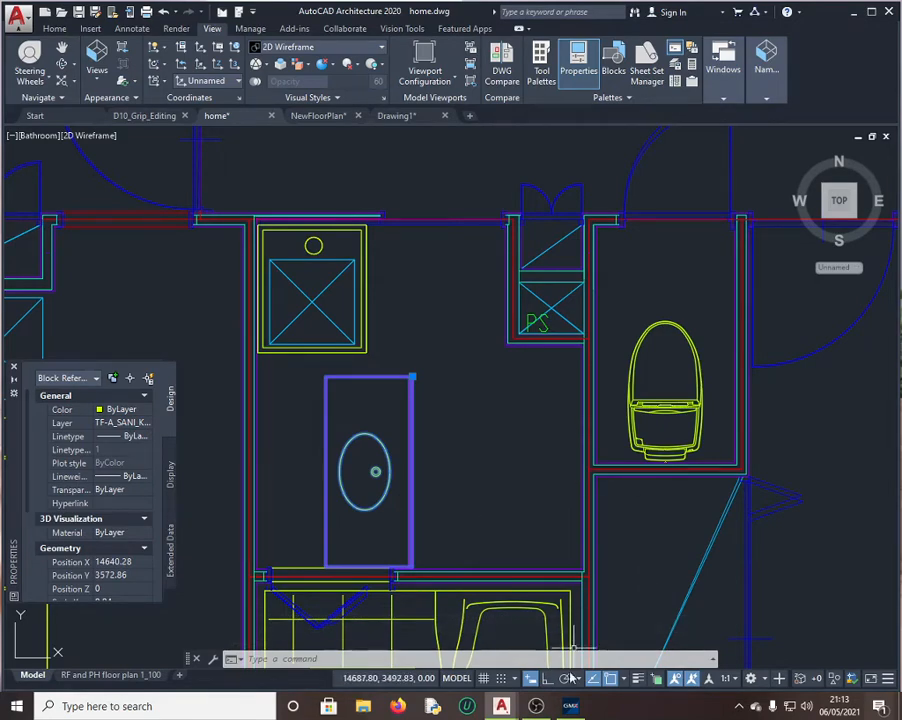
click(570, 706)
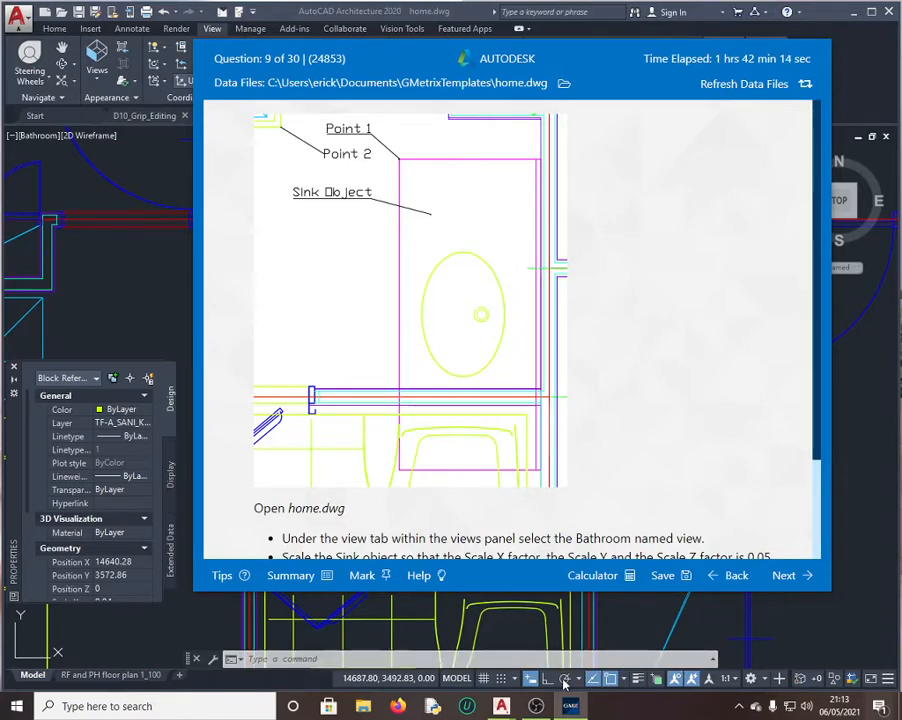
Step: Move the sink vanity 50 units right from its bottom-right corner
mouse_move(503, 708)
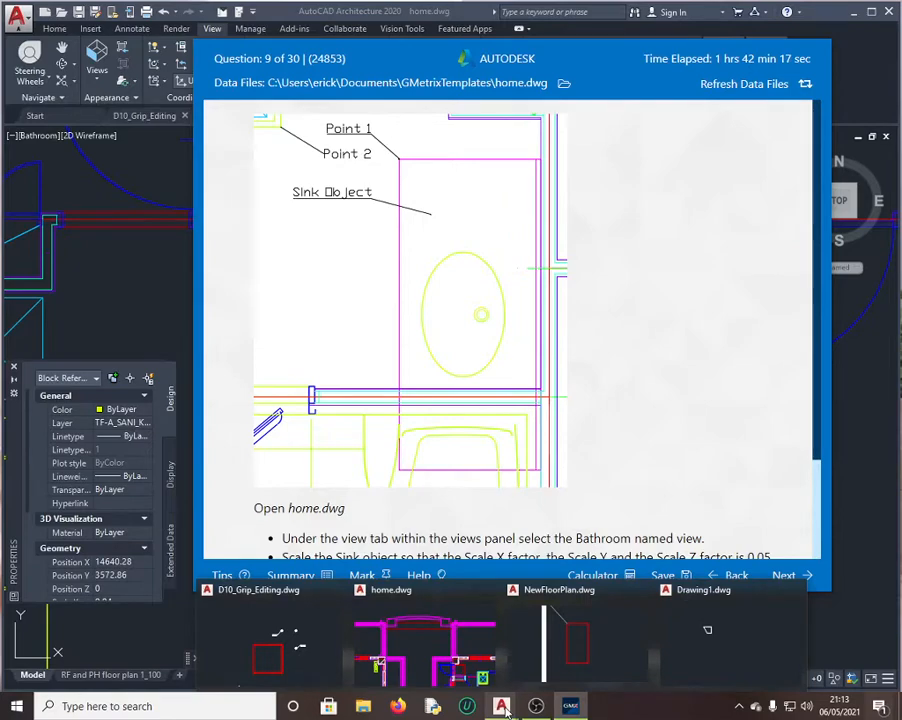
click(425, 645)
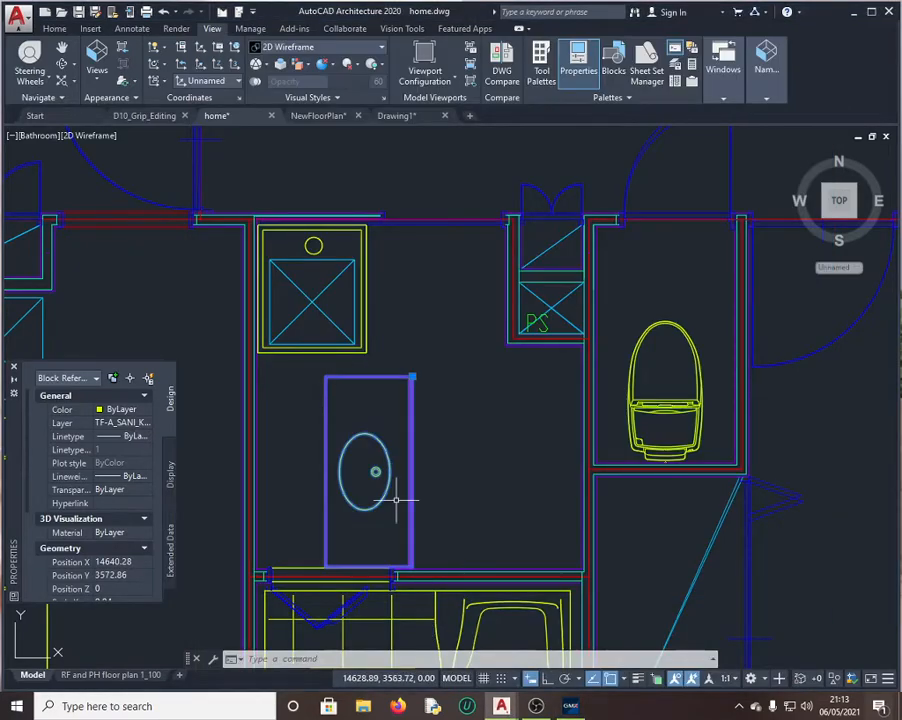
click(318, 660)
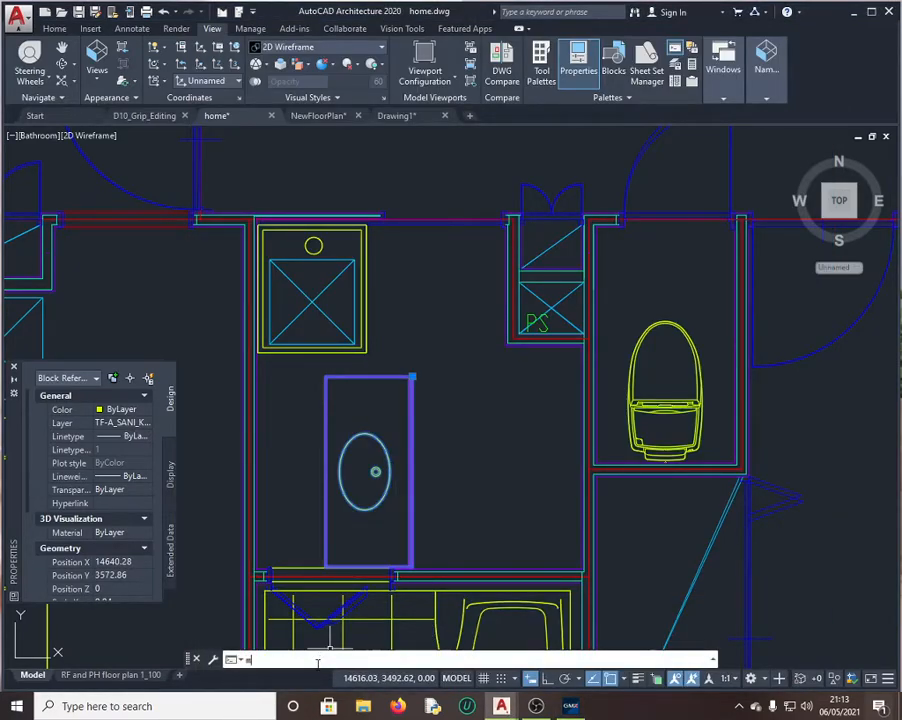
text(m)
key(Return)
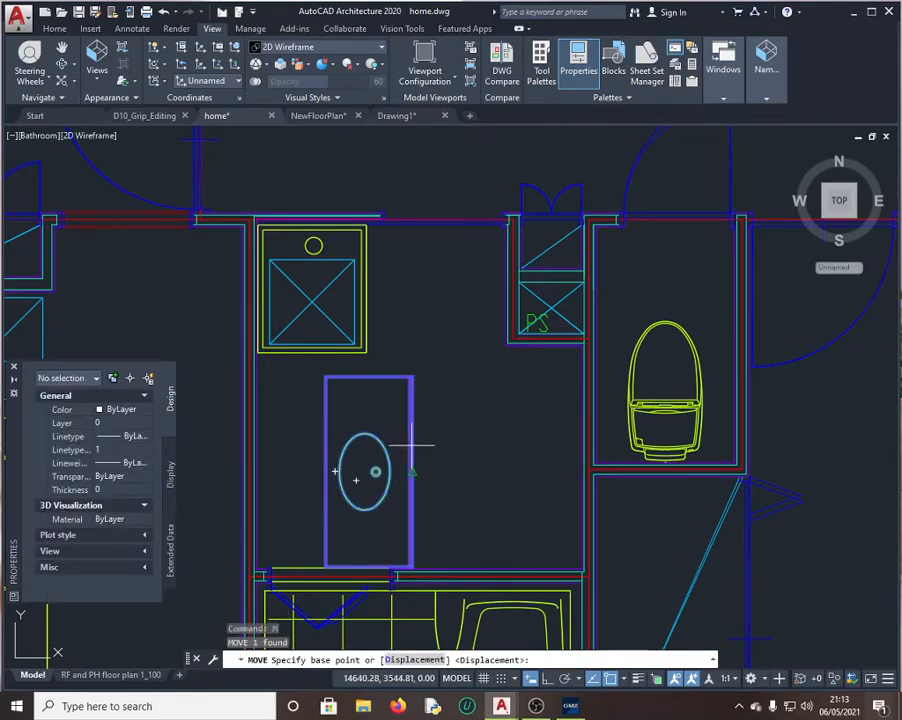
click(413, 565)
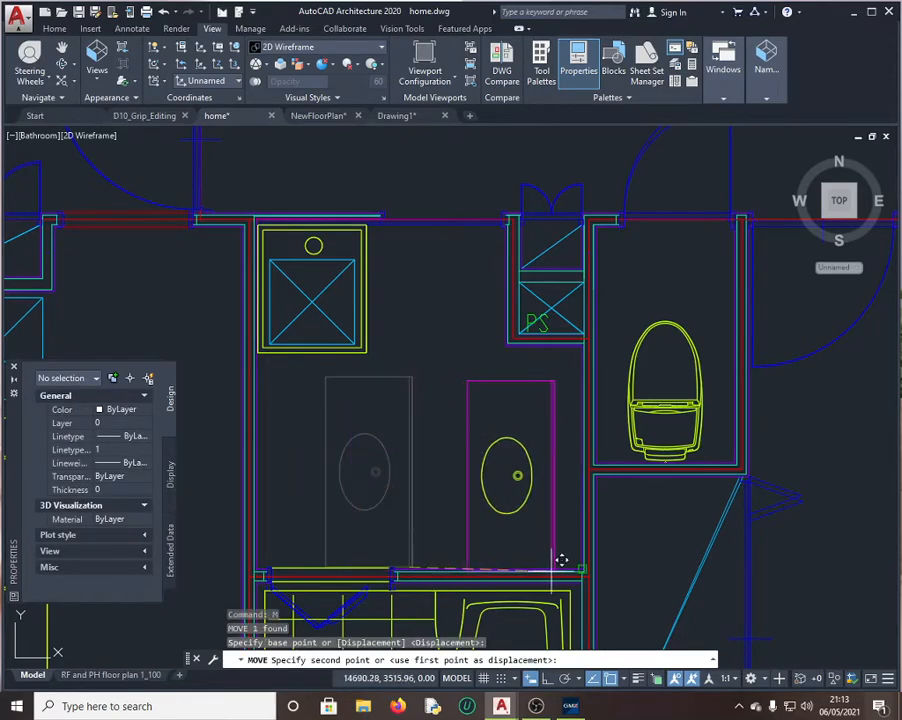
text(50)
key(Return)
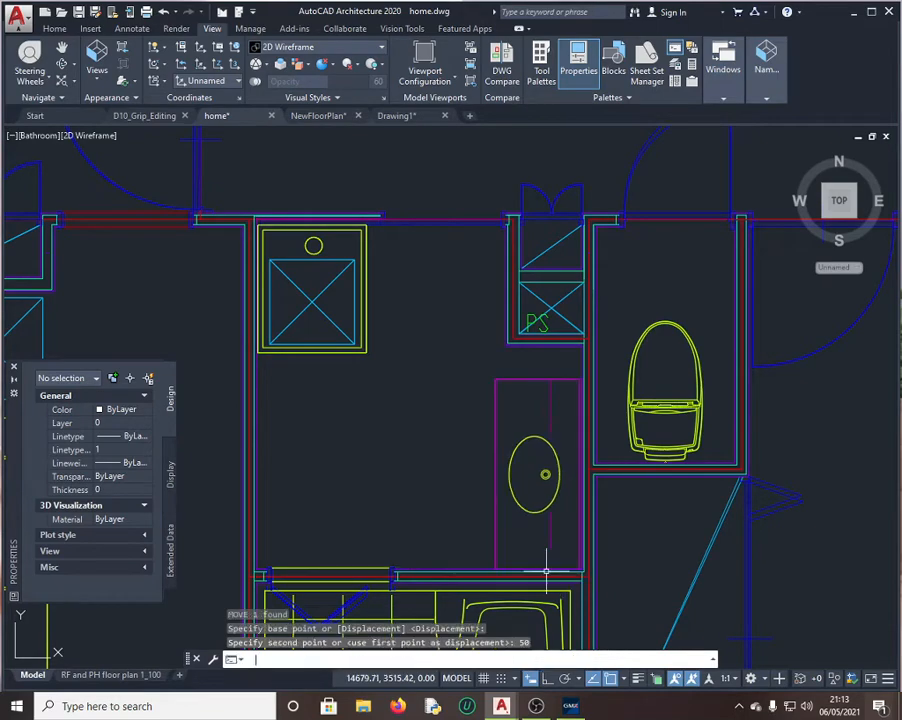
click(570, 707)
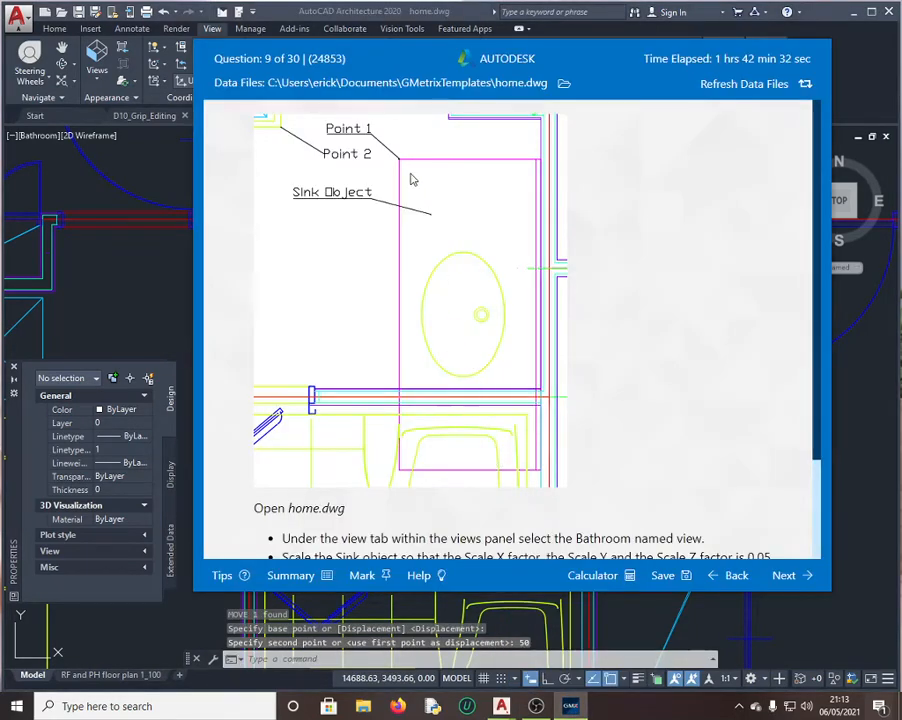
Step: Select the sink block and change its X, Y and Z scale from 0.04 to 0.05
scroll(405, 440, down, 3)
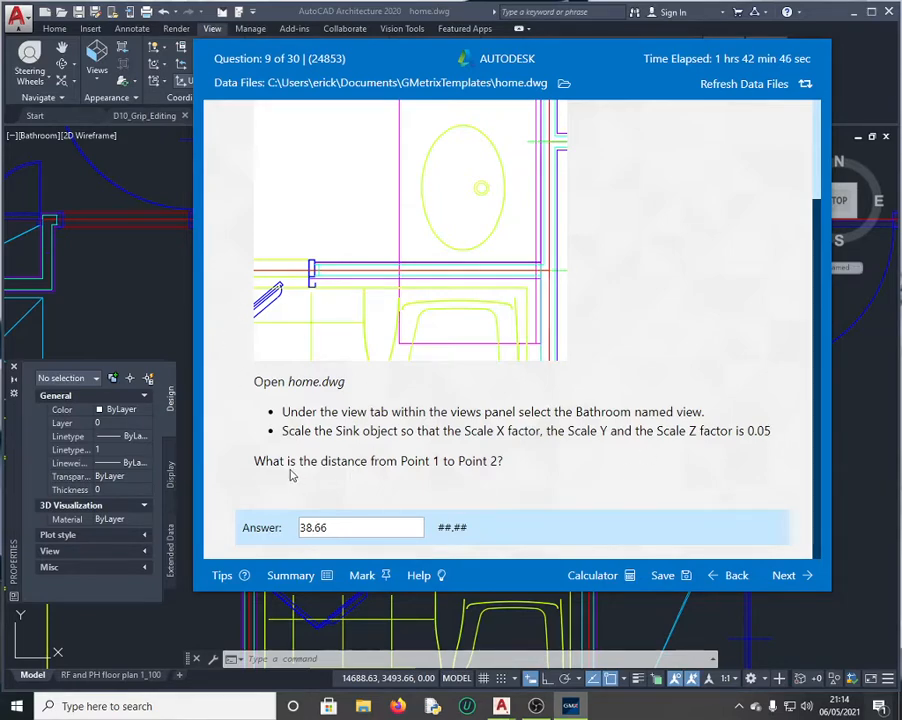
scroll(430, 286, up, 3)
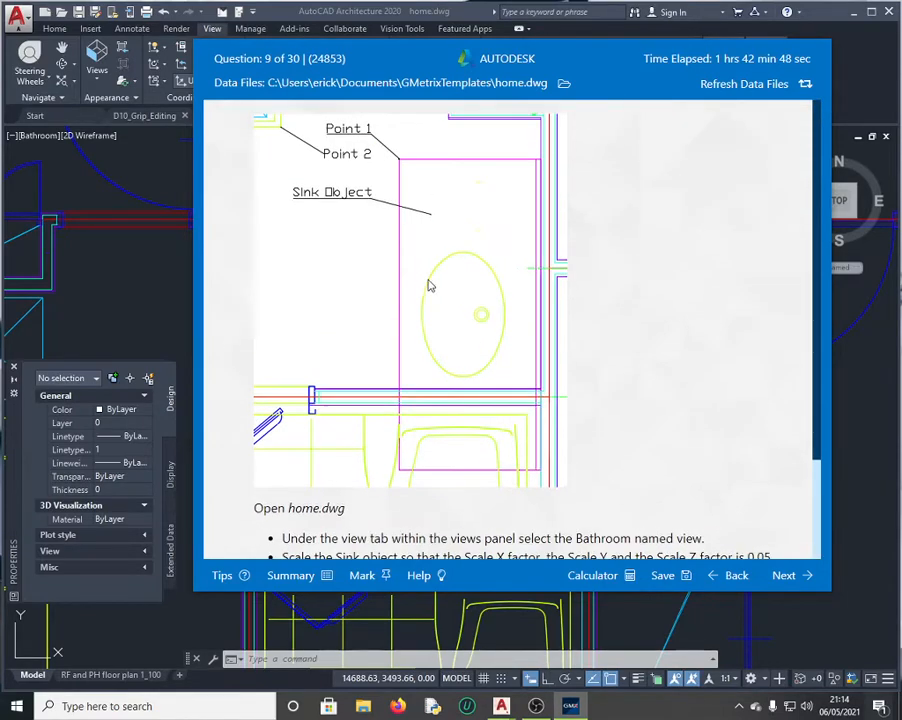
click(178, 186)
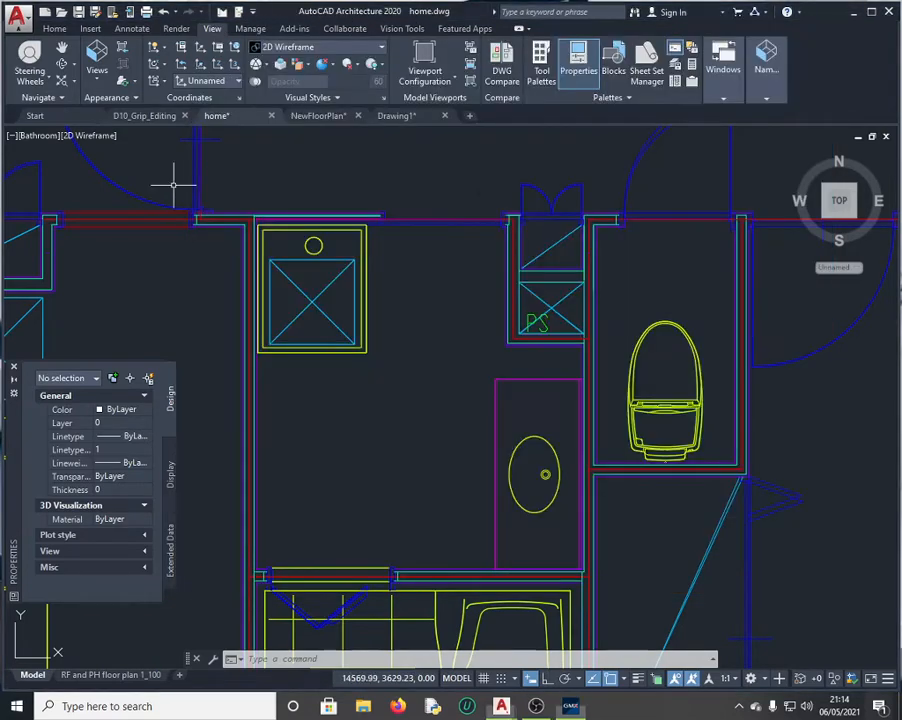
click(519, 378)
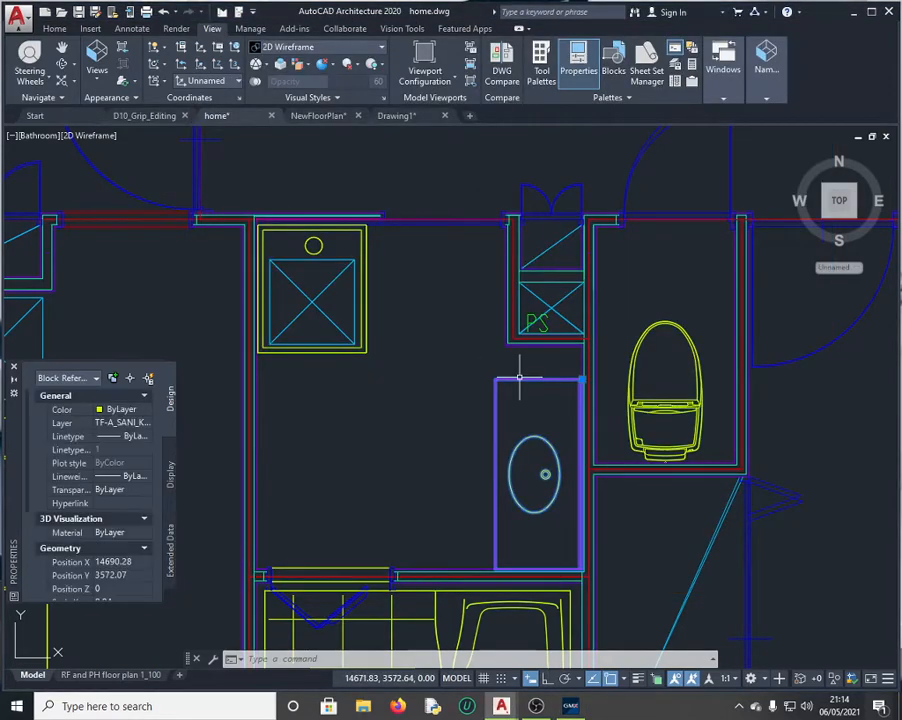
click(282, 660)
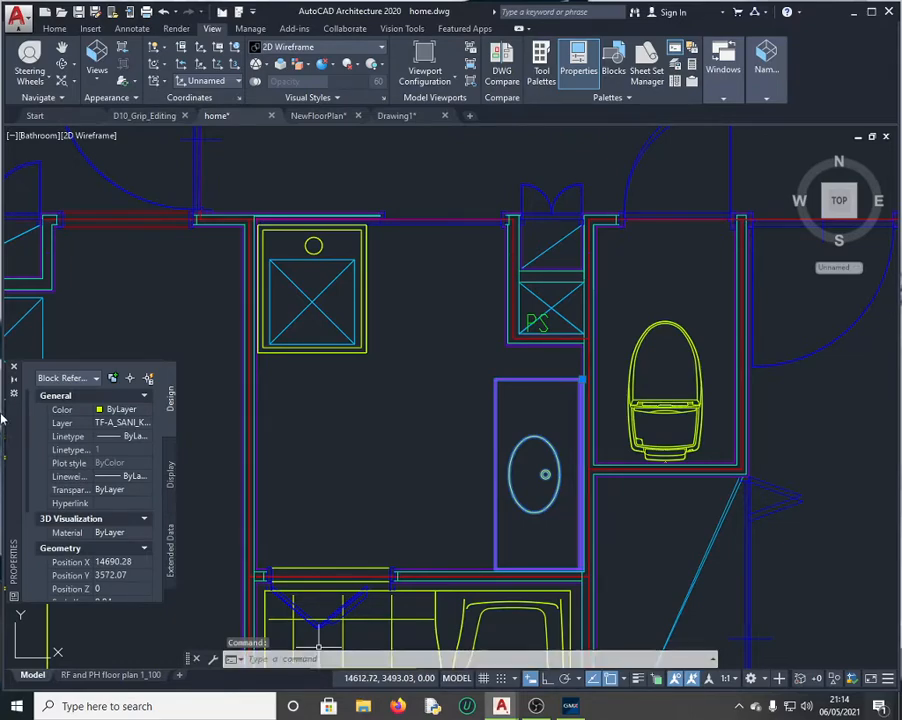
scroll(119, 460, down, 5)
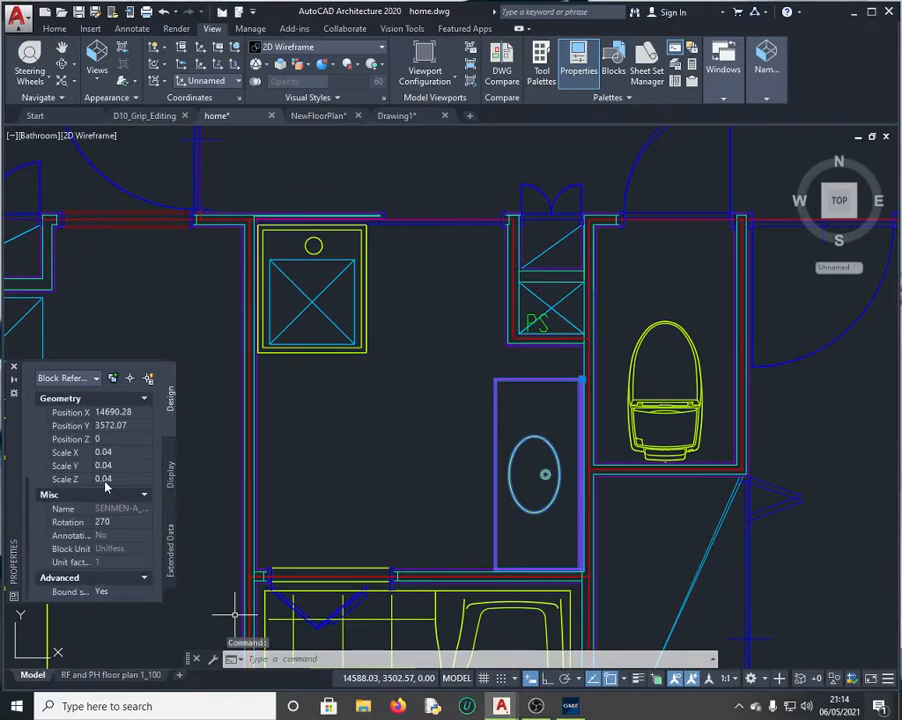
click(119, 453)
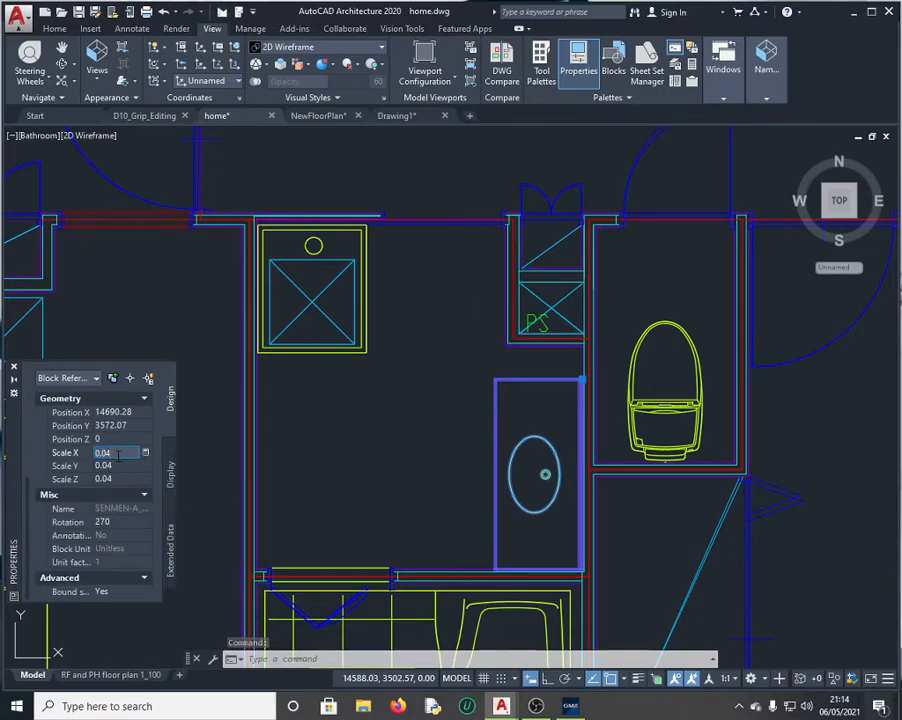
text(0.05)
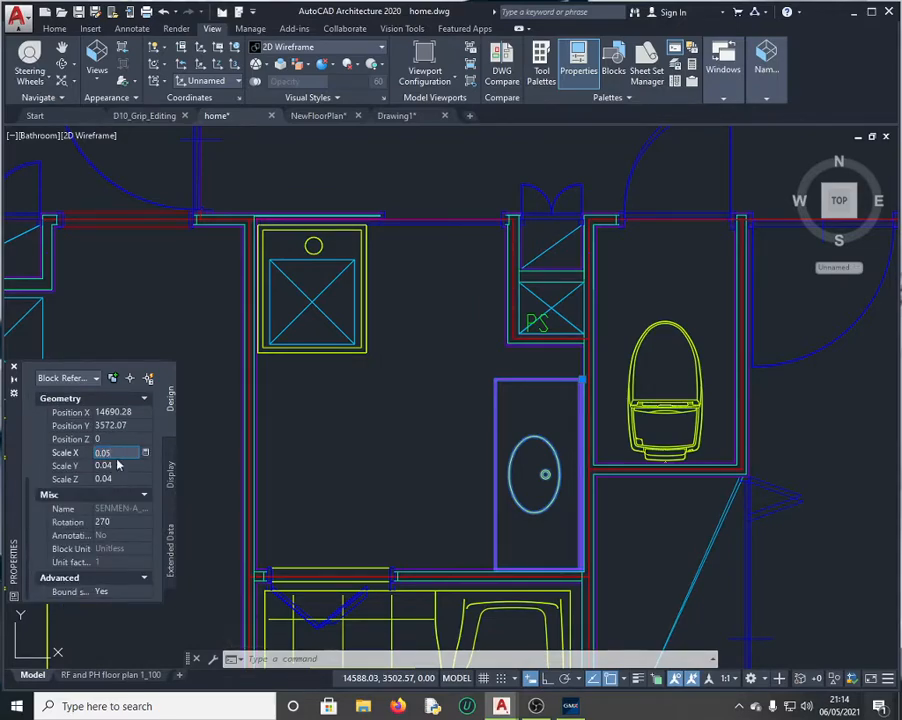
click(103, 466)
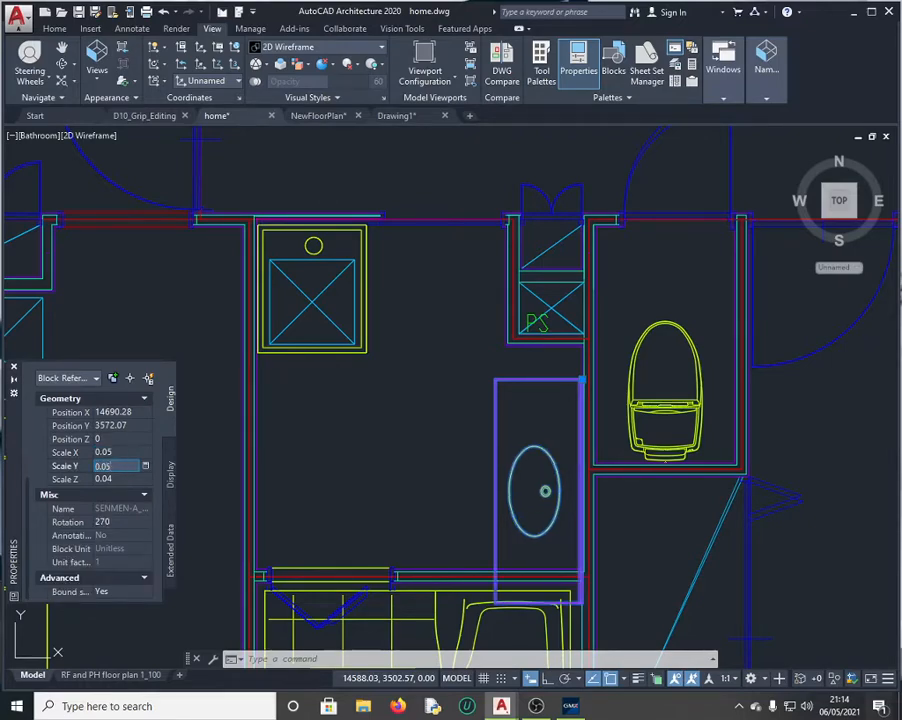
text(0.05)
click(115, 479)
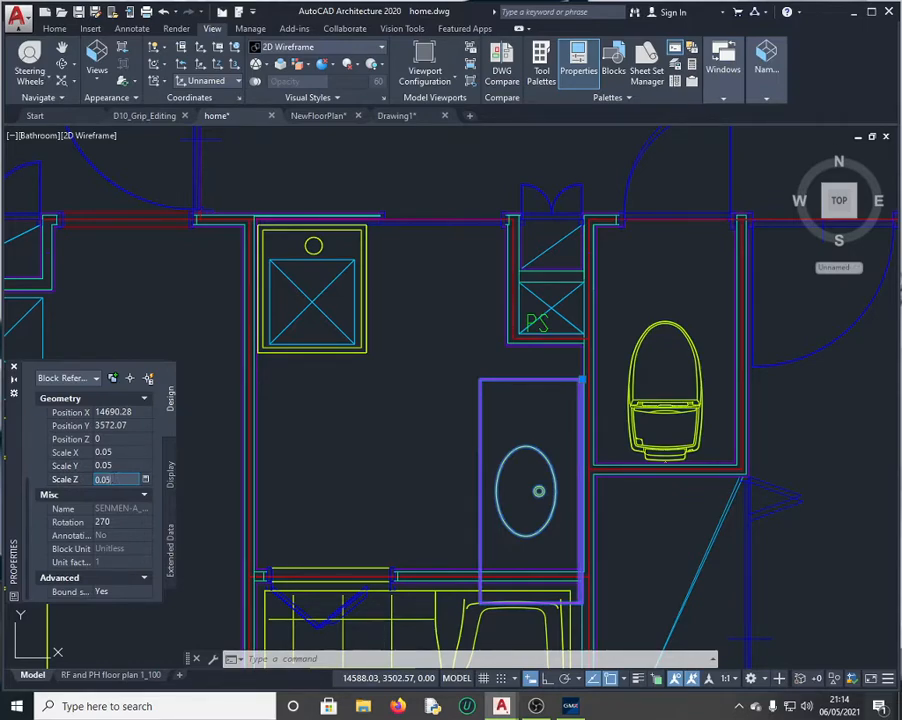
click(311, 459)
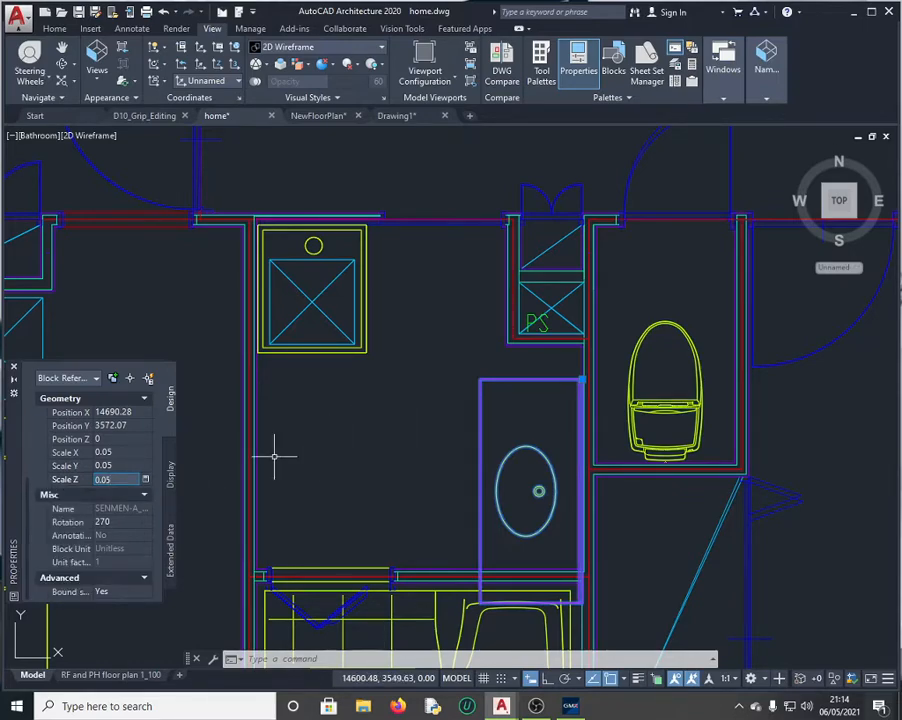
click(55, 30)
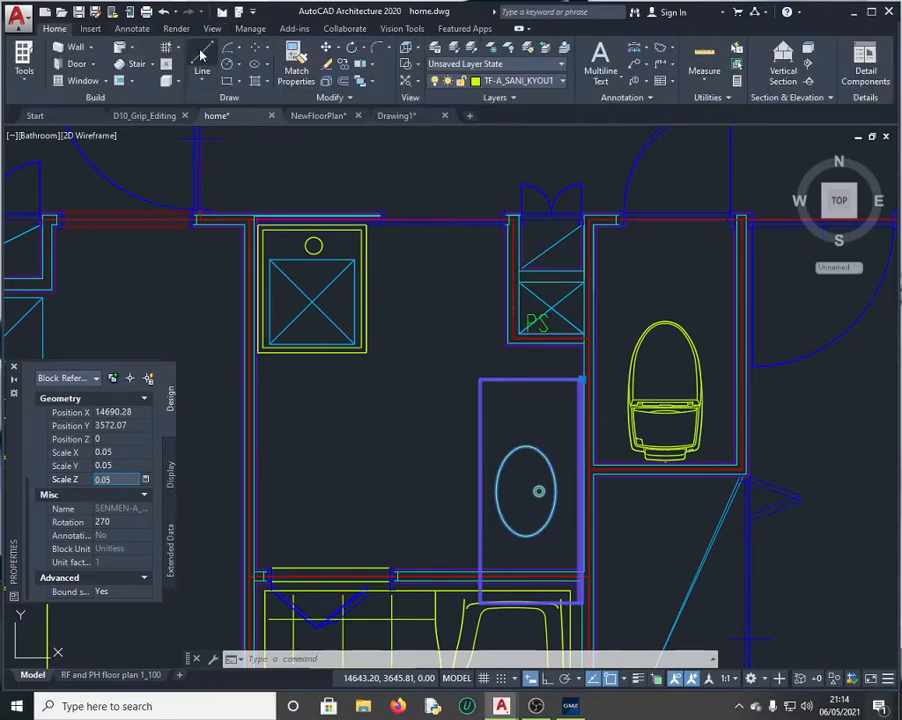
Step: Draw a line from the sink's top-left corner to the shower's corner
click(201, 55)
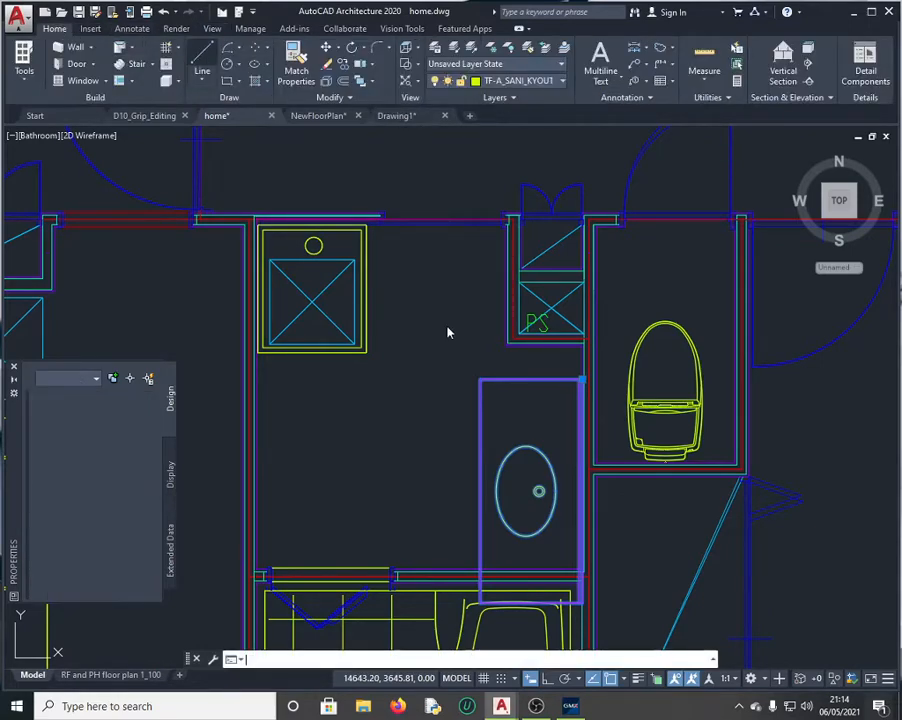
click(480, 379)
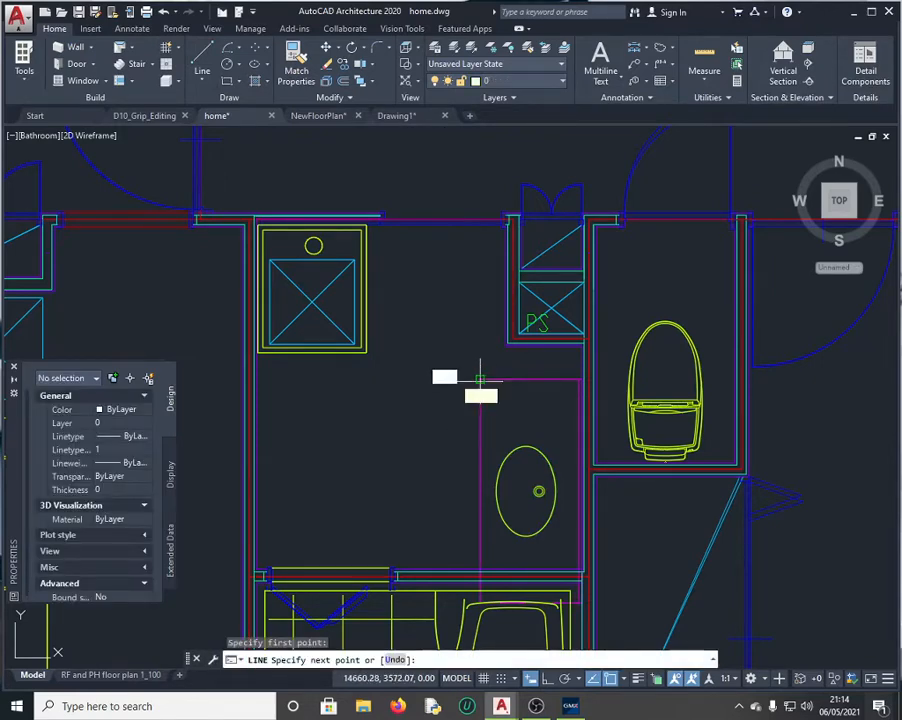
click(367, 353)
key(Escape)
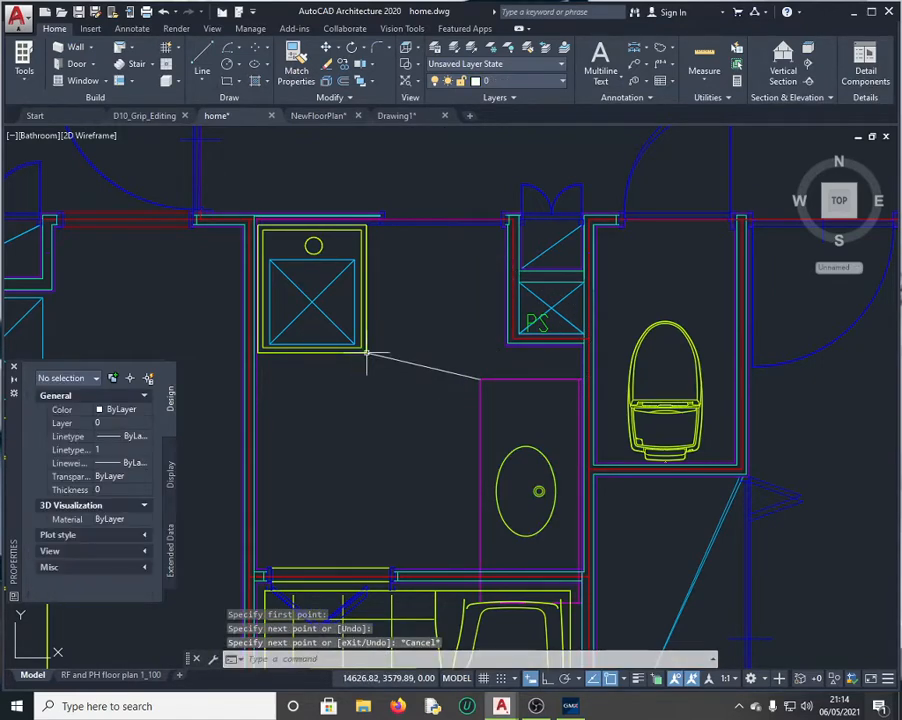
Step: Read the new line's length, 34.39, from Properties via QuickCalc
click(424, 366)
scroll(87, 514, down, 3)
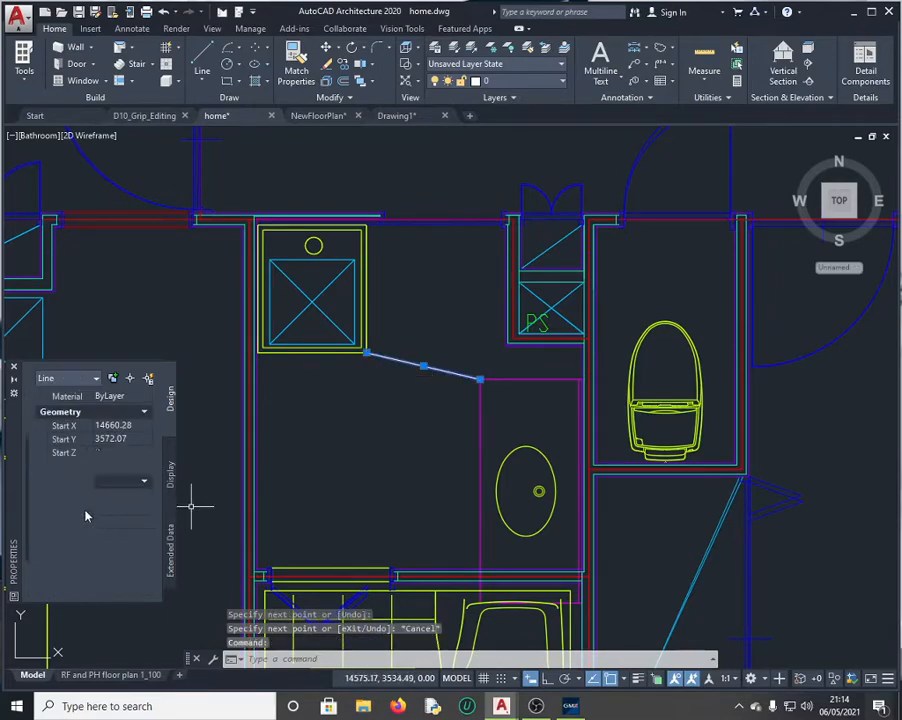
click(118, 546)
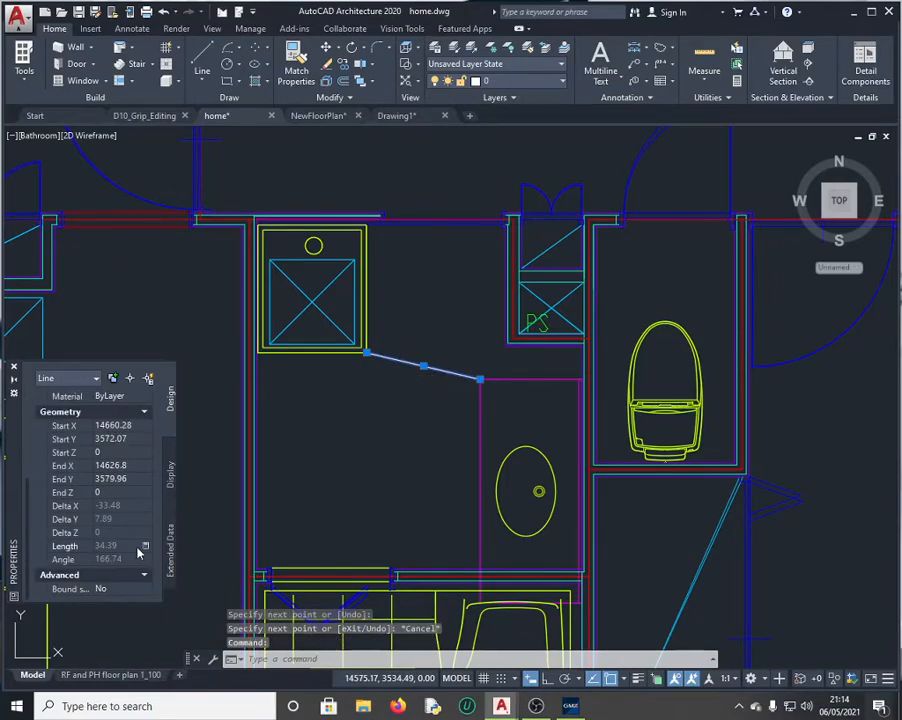
click(144, 546)
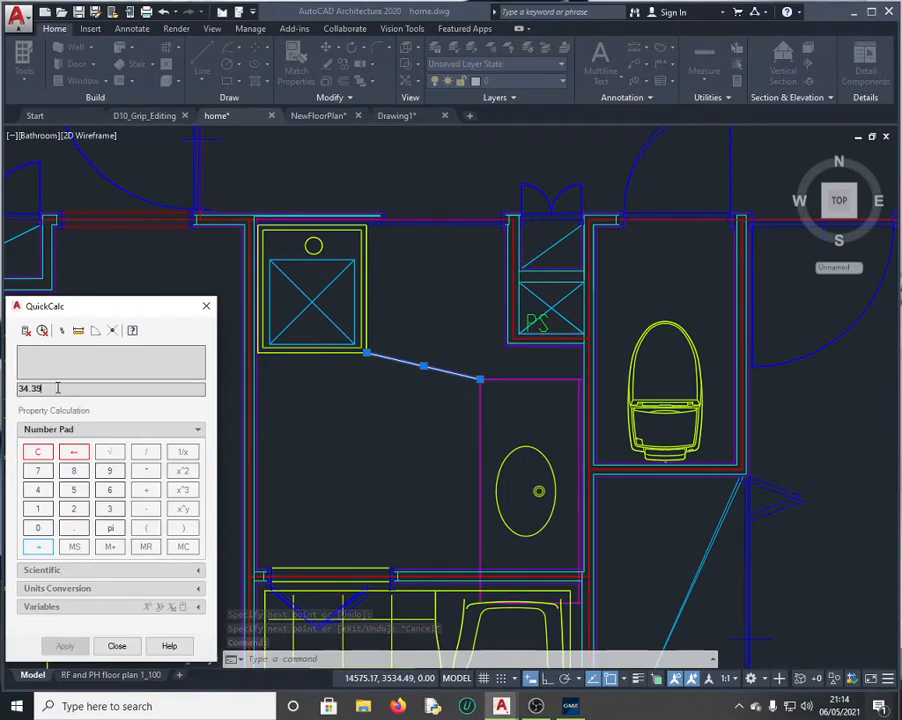
drag(58, 388, 6, 388)
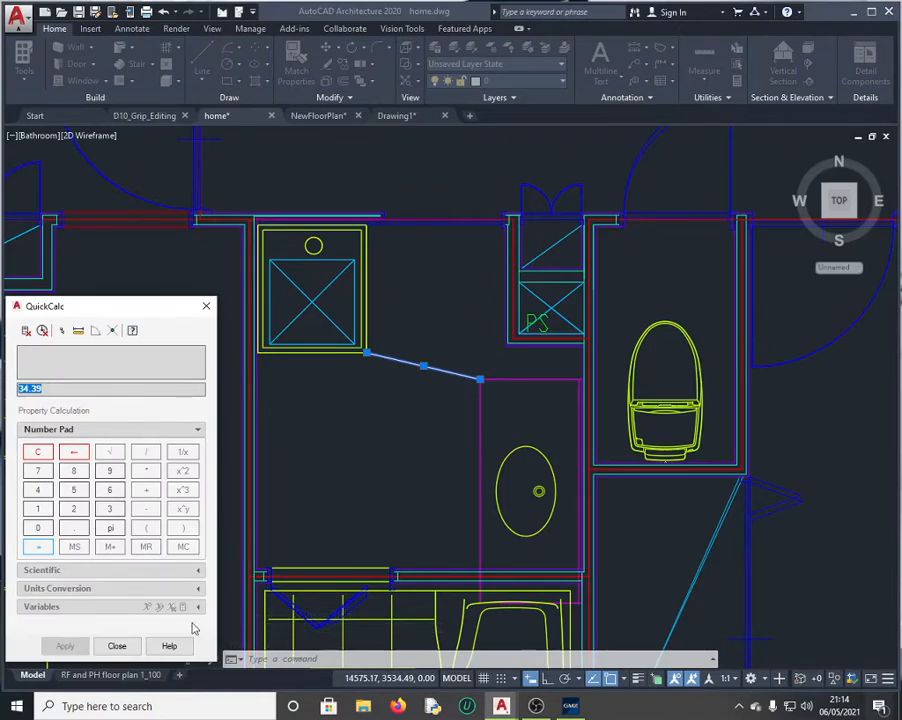
click(118, 644)
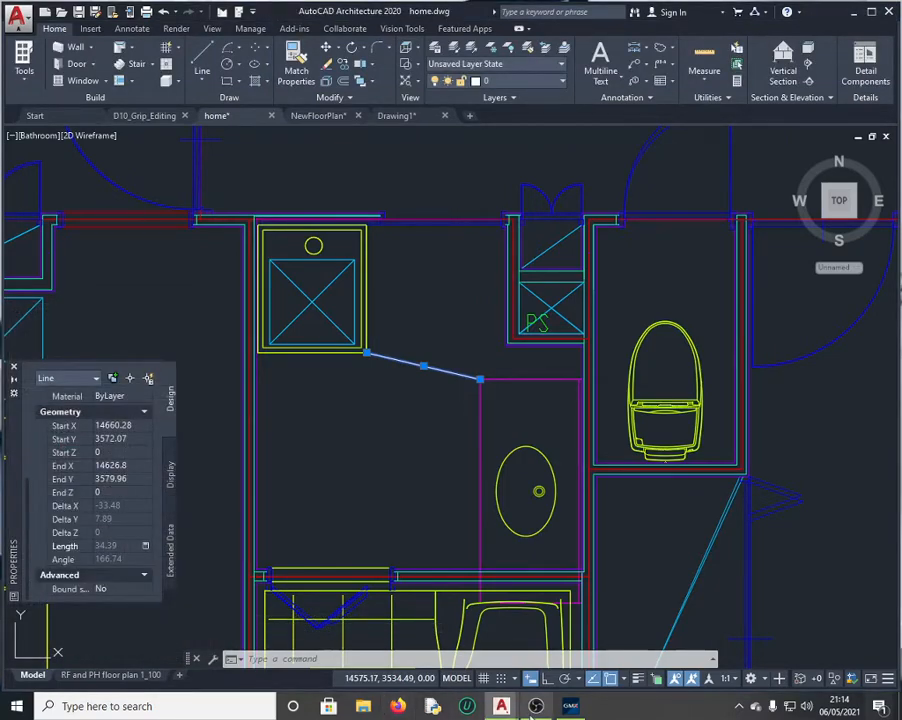
click(571, 708)
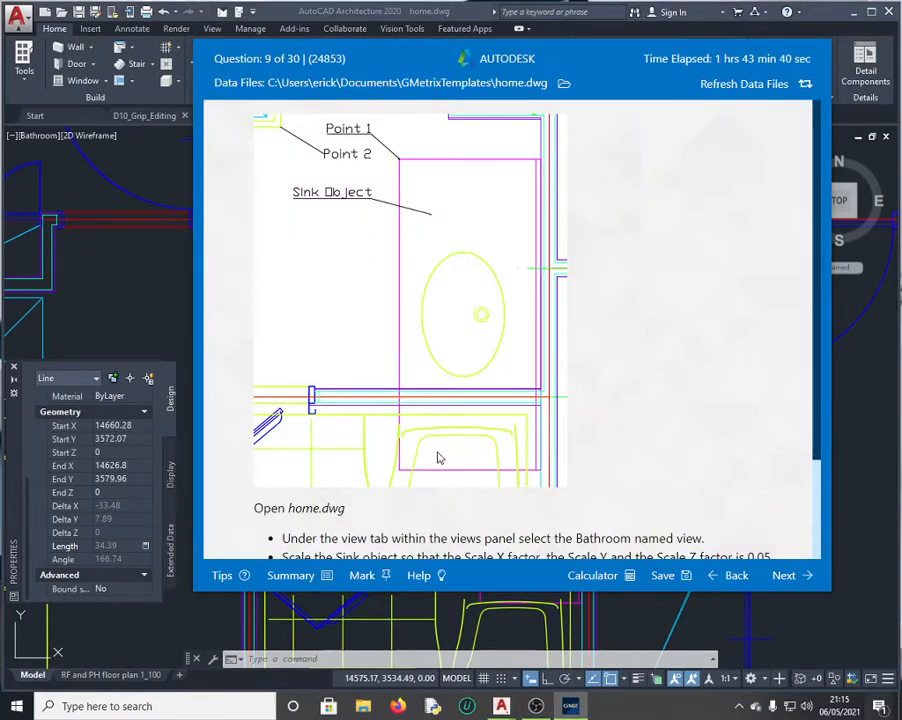
Step: Replace 38.66 with 34.39 for Question 9, get it graded correct, and continue to Question 10
scroll(408, 487, down, 2)
drag(342, 531, 276, 526)
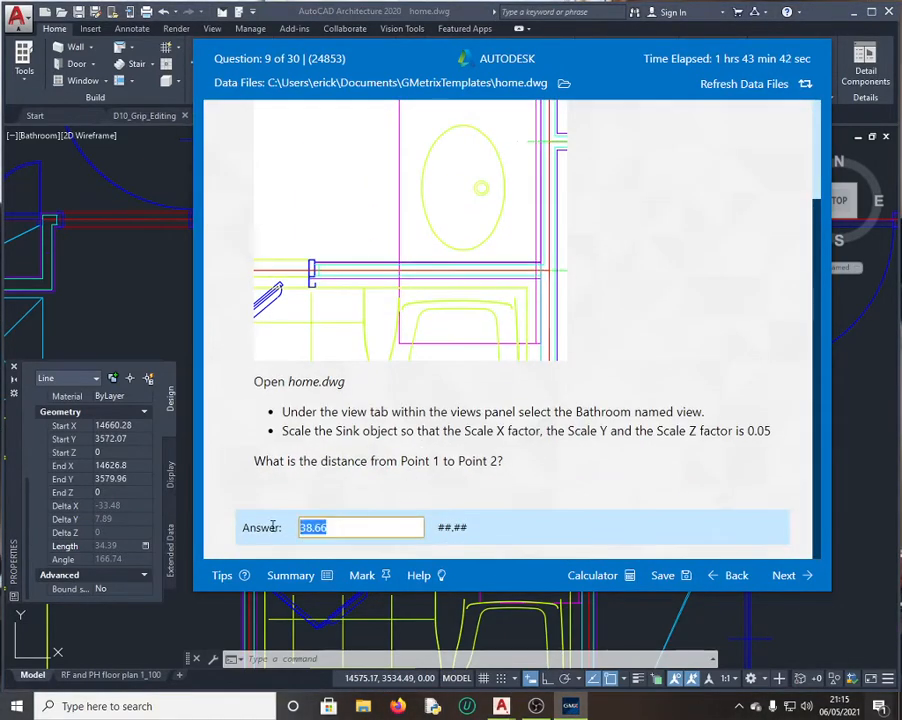
text(34.39)
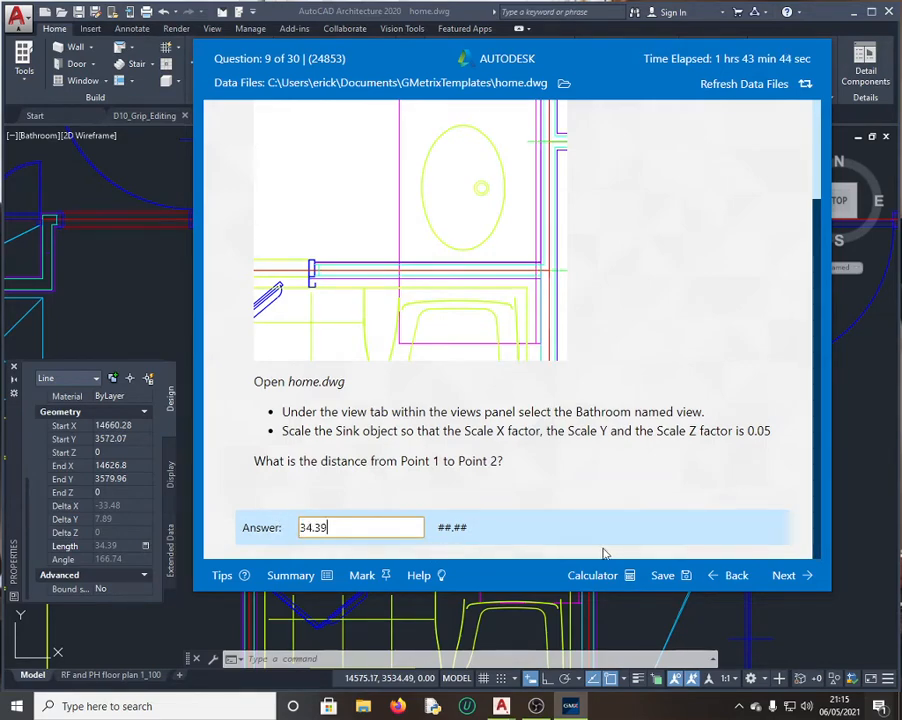
click(798, 575)
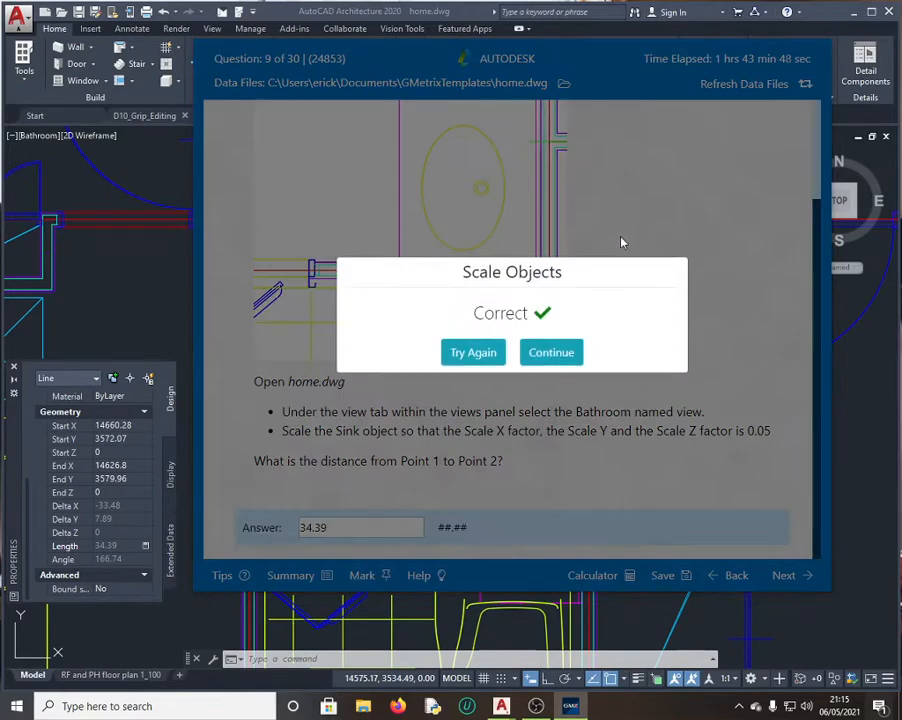
click(566, 352)
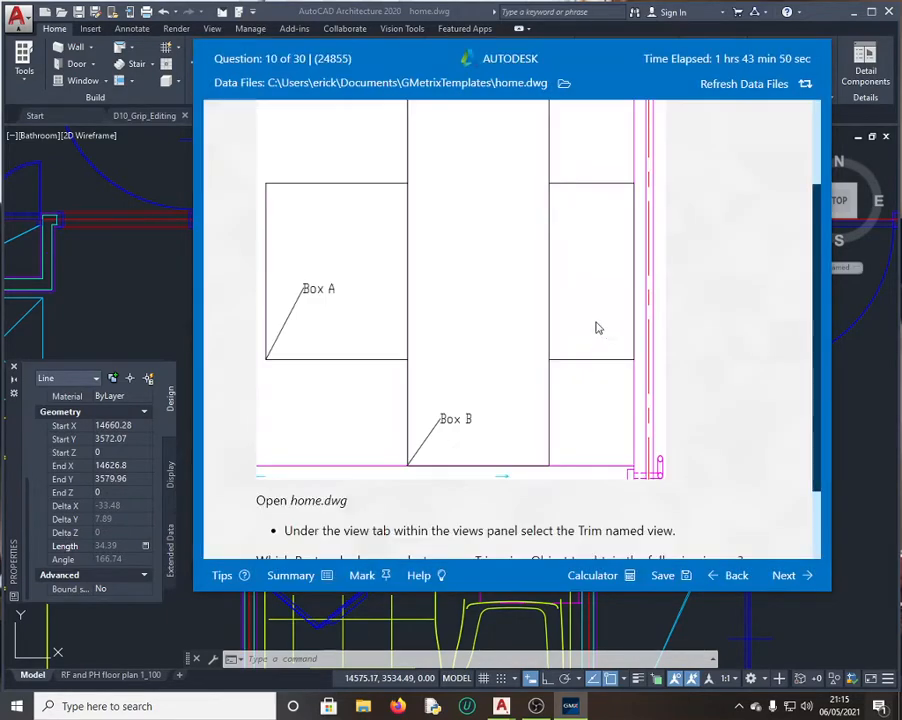
scroll(505, 450, down, 1)
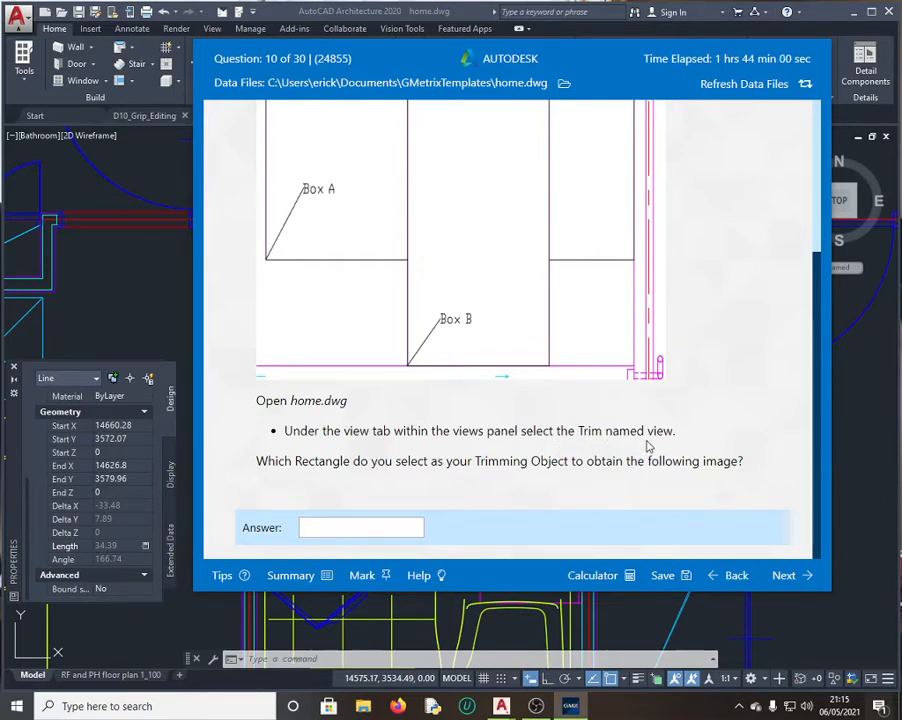
click(167, 286)
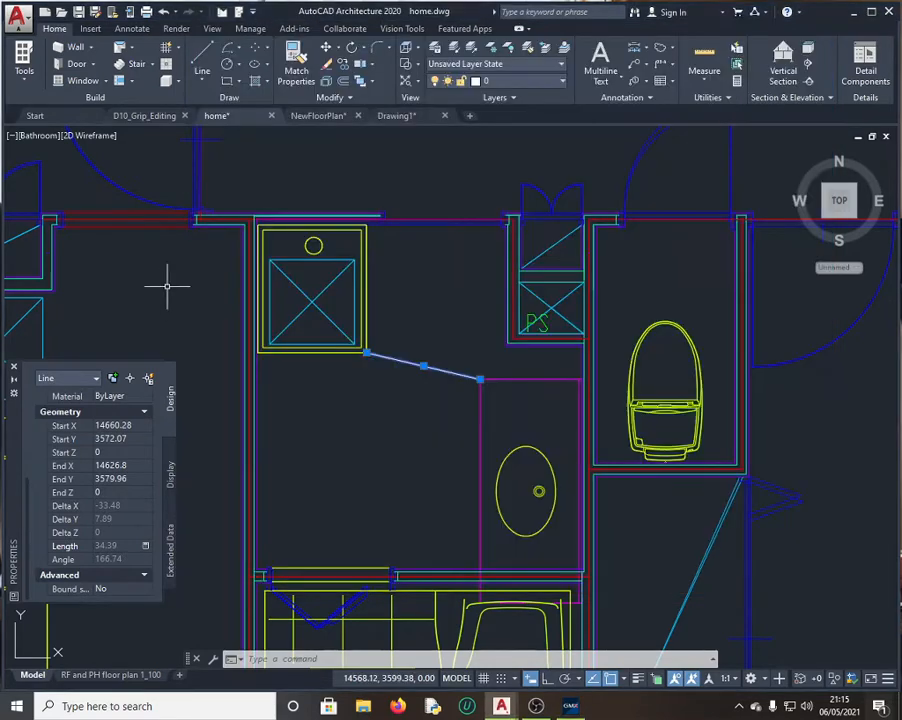
Step: Restore the Trim named view of home.dwg
click(212, 29)
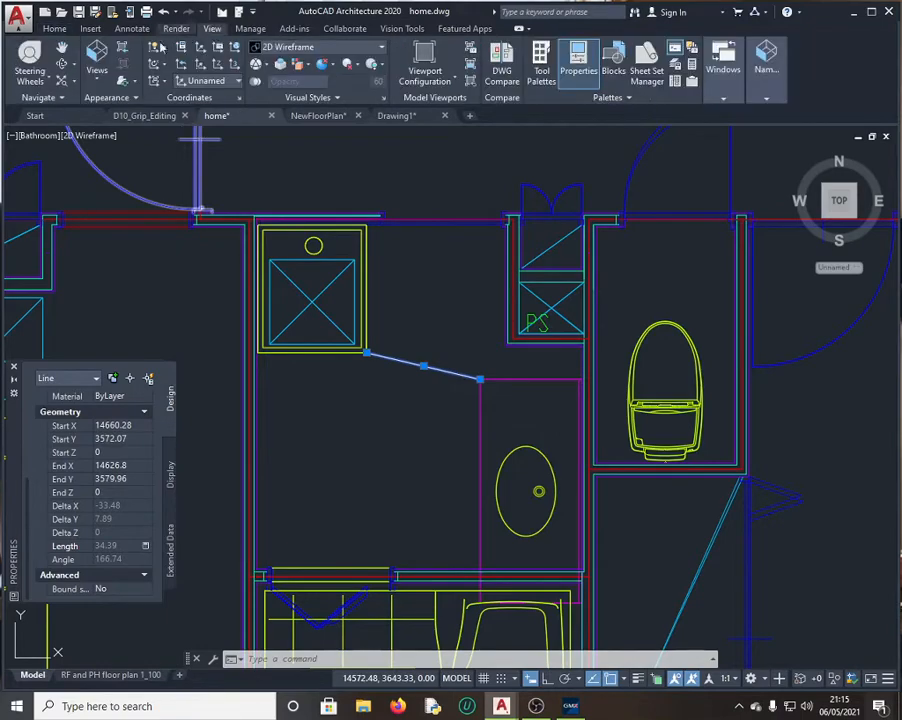
click(104, 80)
scroll(110, 200, down, 4)
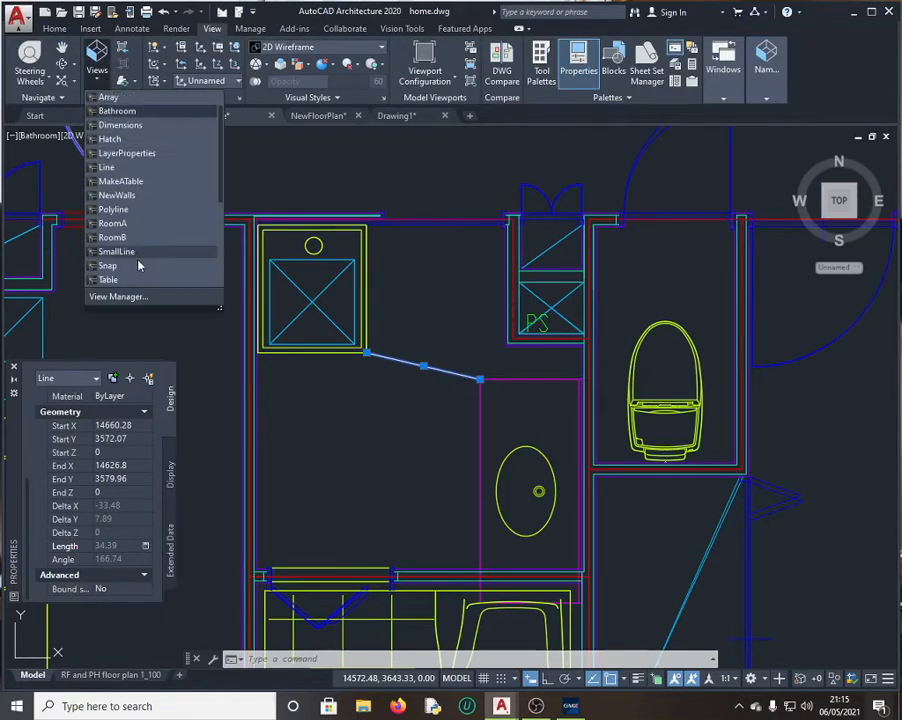
click(106, 280)
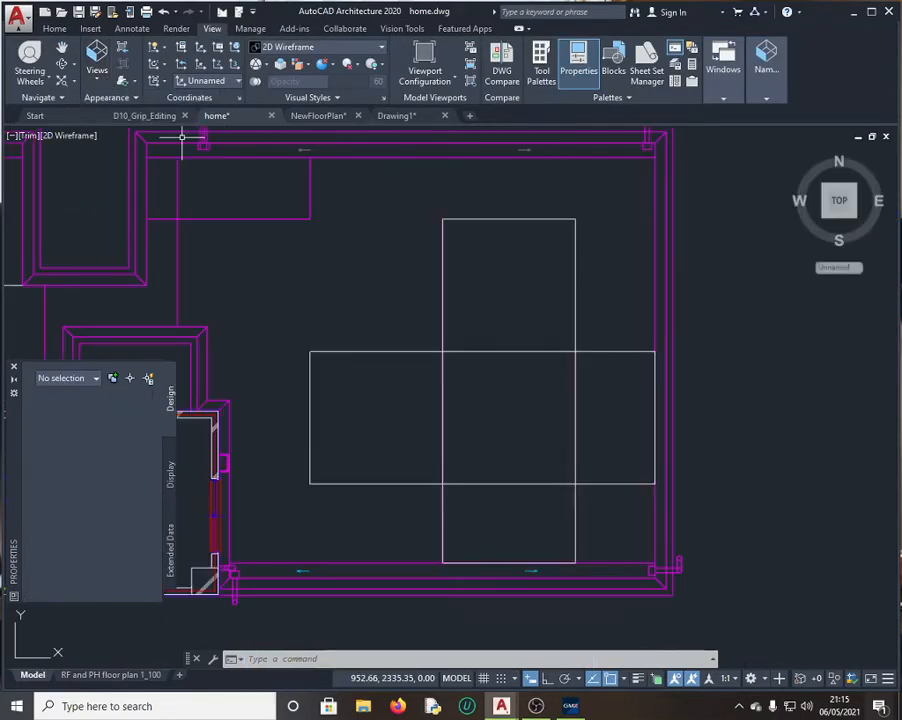
click(569, 705)
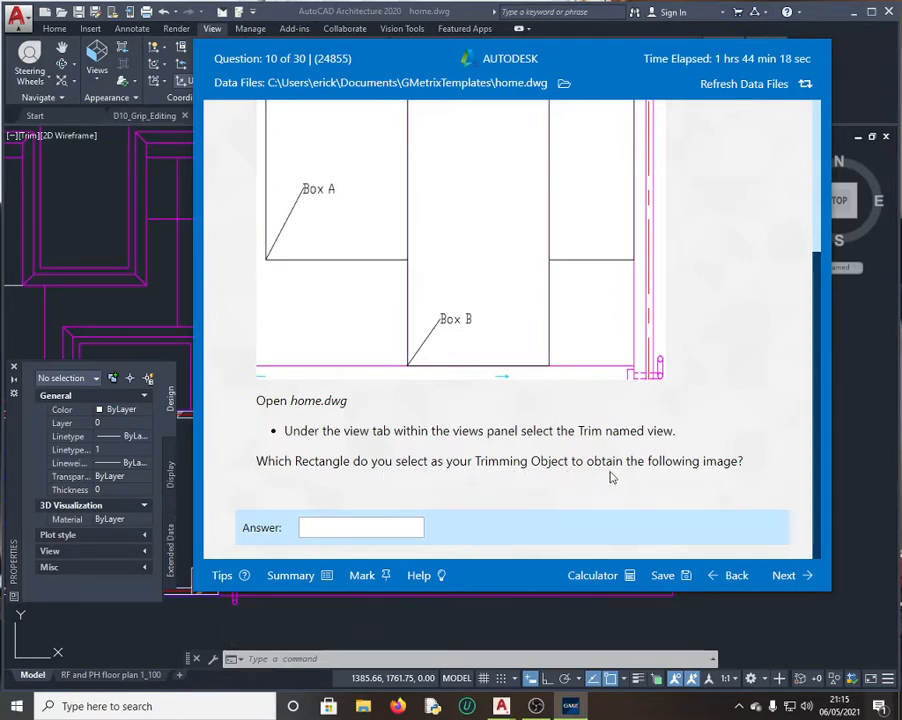
Step: Window-select the tall rectangle, Box B, to identify it as the trimming object
scroll(548, 314, up, 3)
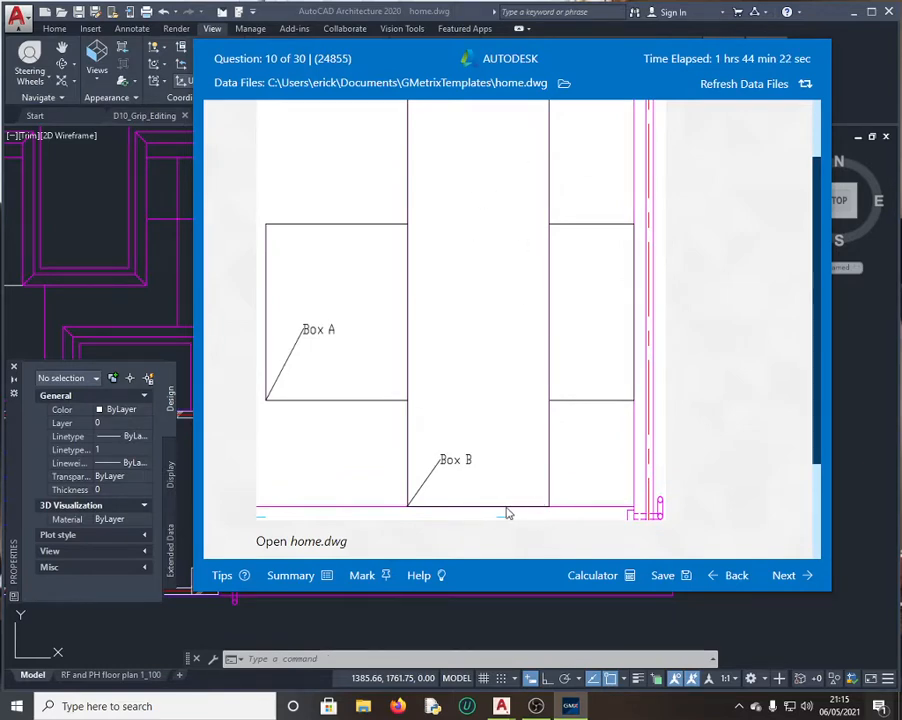
click(127, 229)
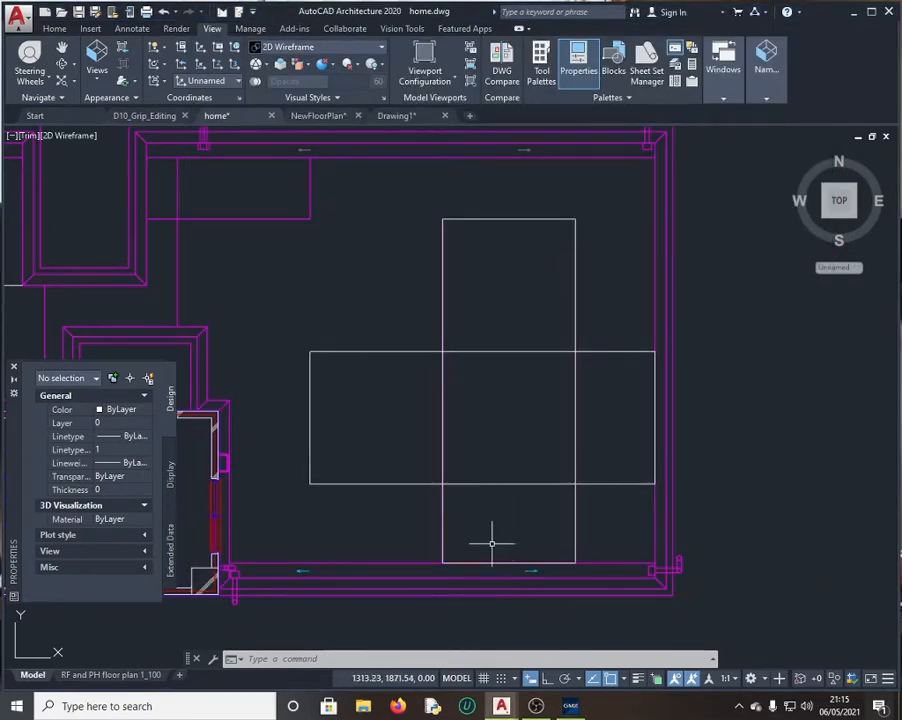
click(441, 530)
click(455, 528)
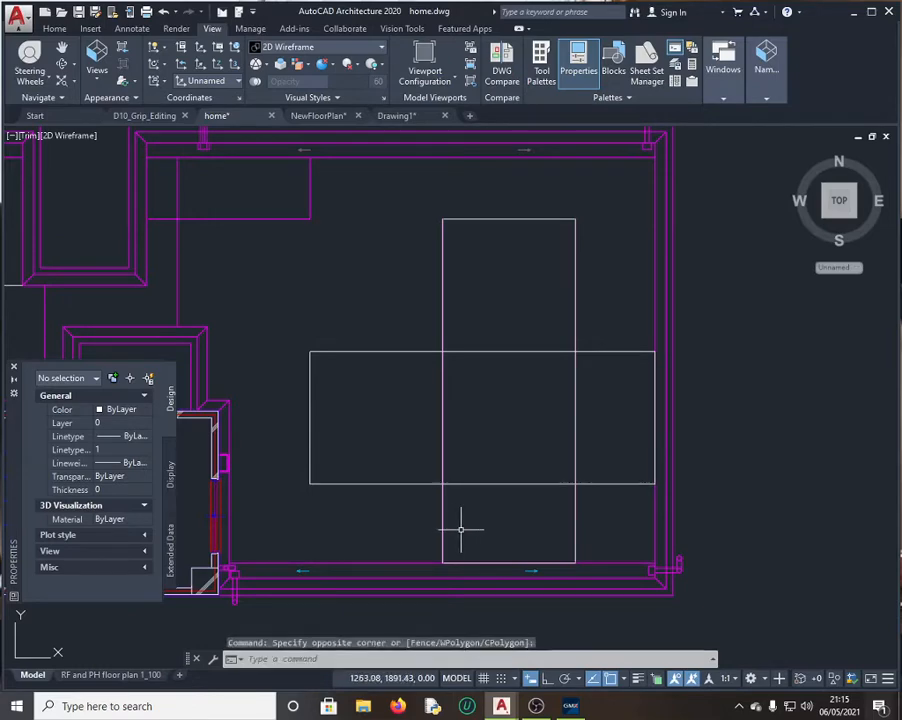
click(579, 545)
click(578, 544)
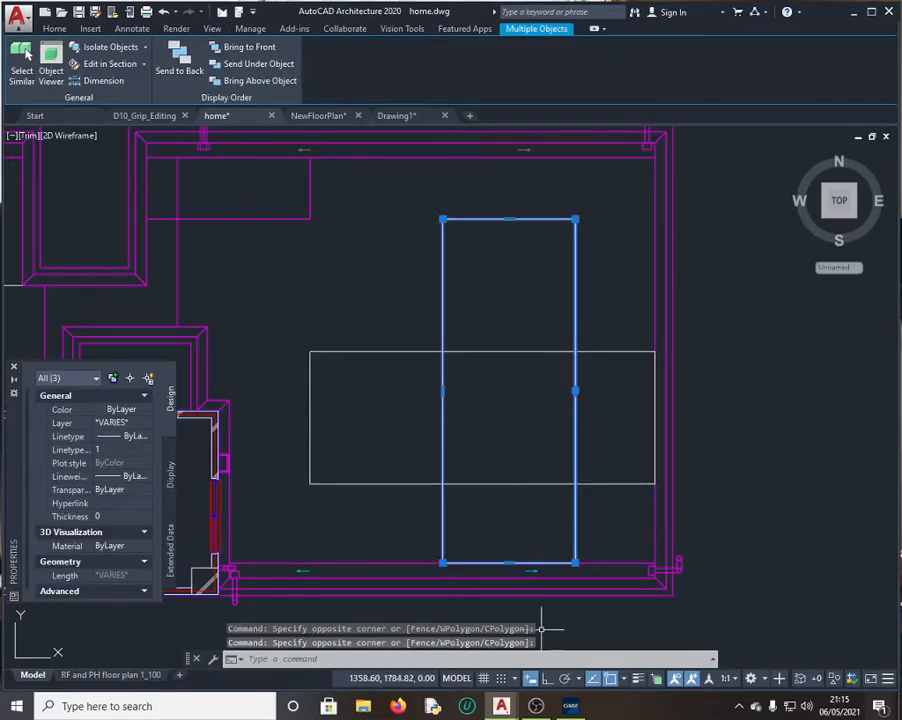
click(570, 706)
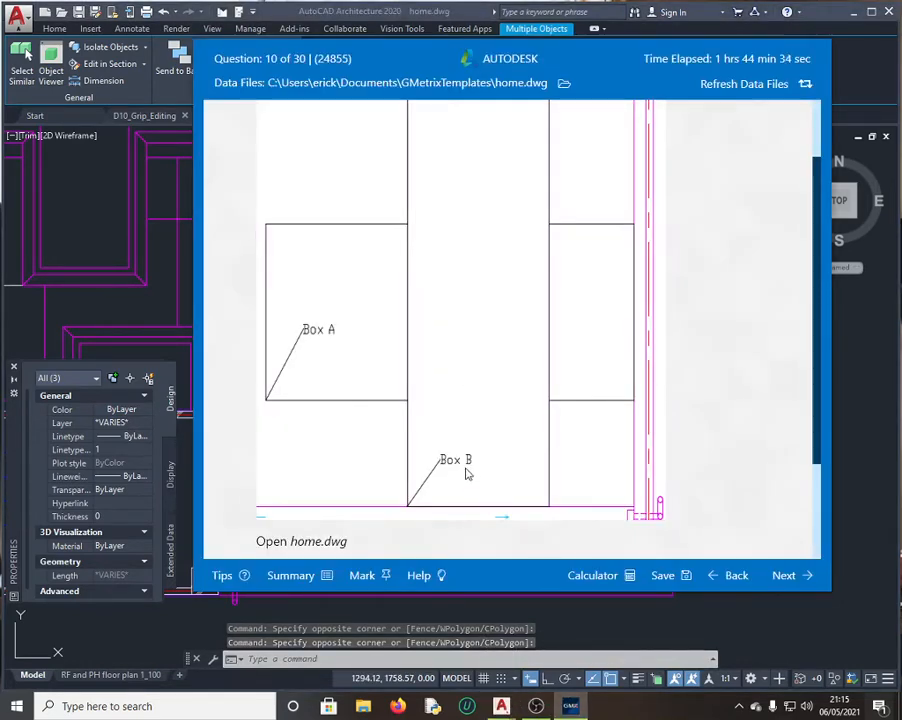
Step: Enter 'Box B' as the Question 10 answer, get it graded correct, and continue to Question 11
scroll(470, 462, down, 3)
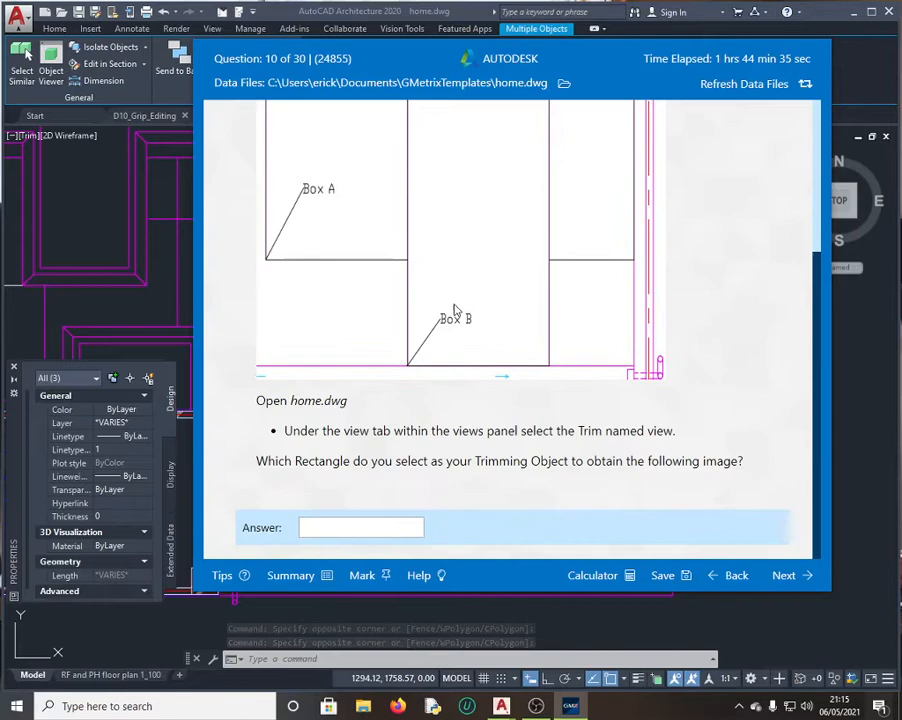
click(343, 525)
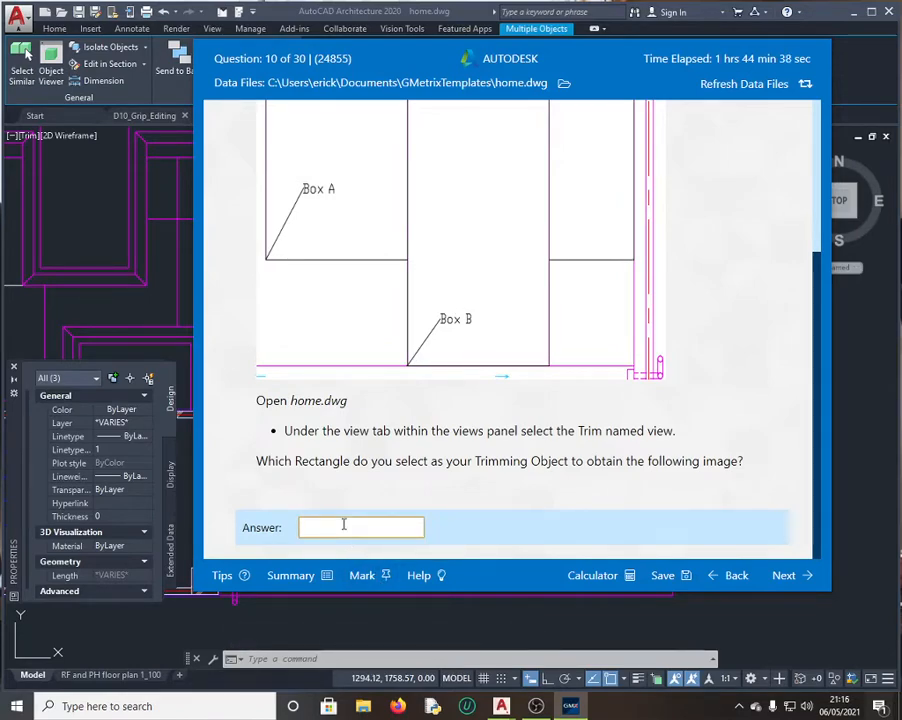
text(Box B)
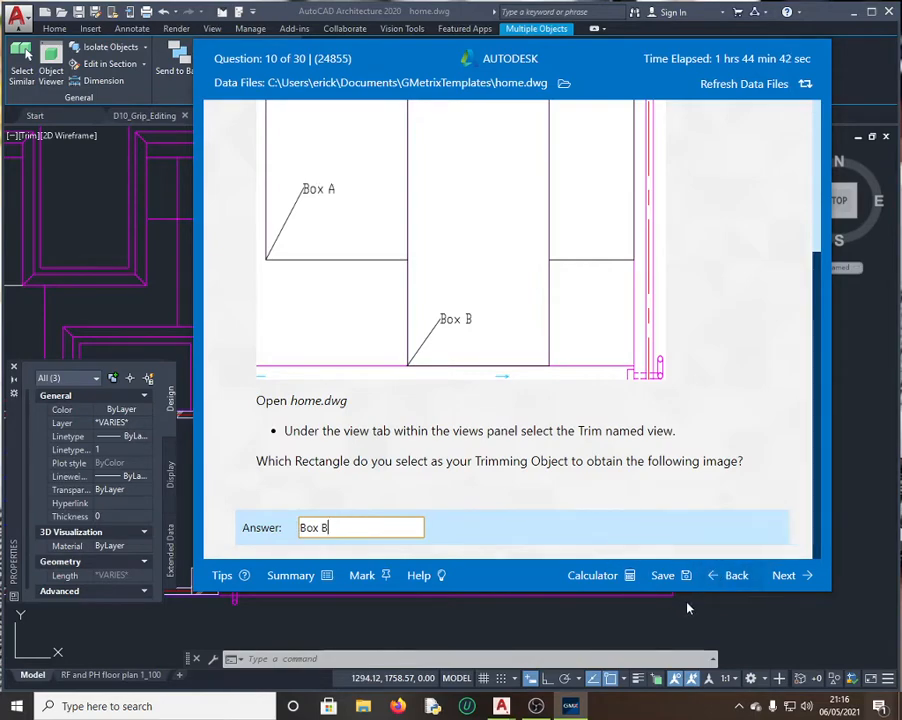
click(795, 582)
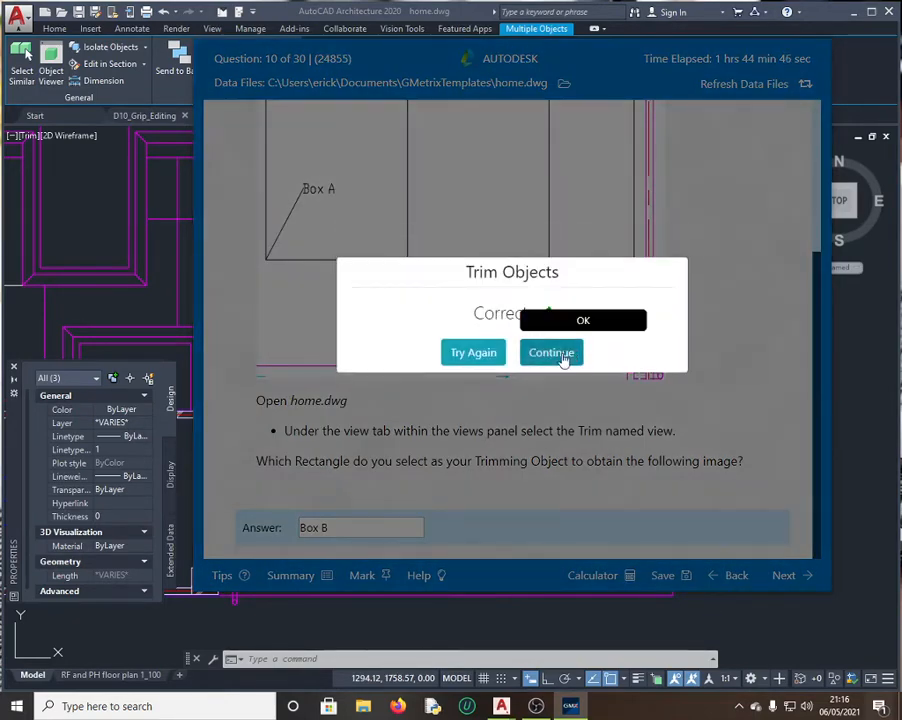
click(560, 358)
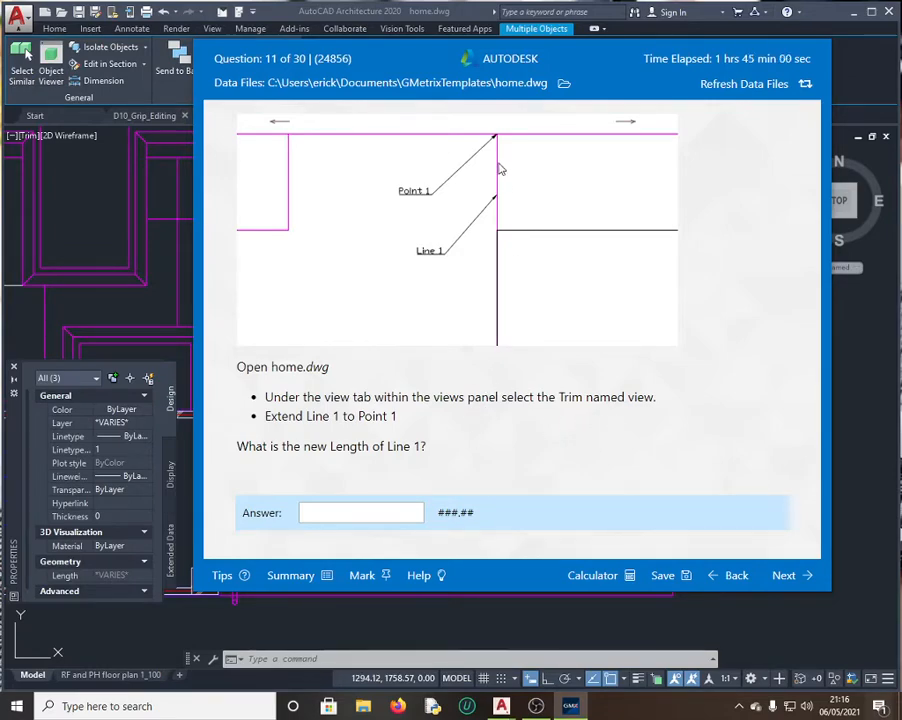
Step: Cancel the pending selection and reapply the Trim named view with nothing selected
click(195, 235)
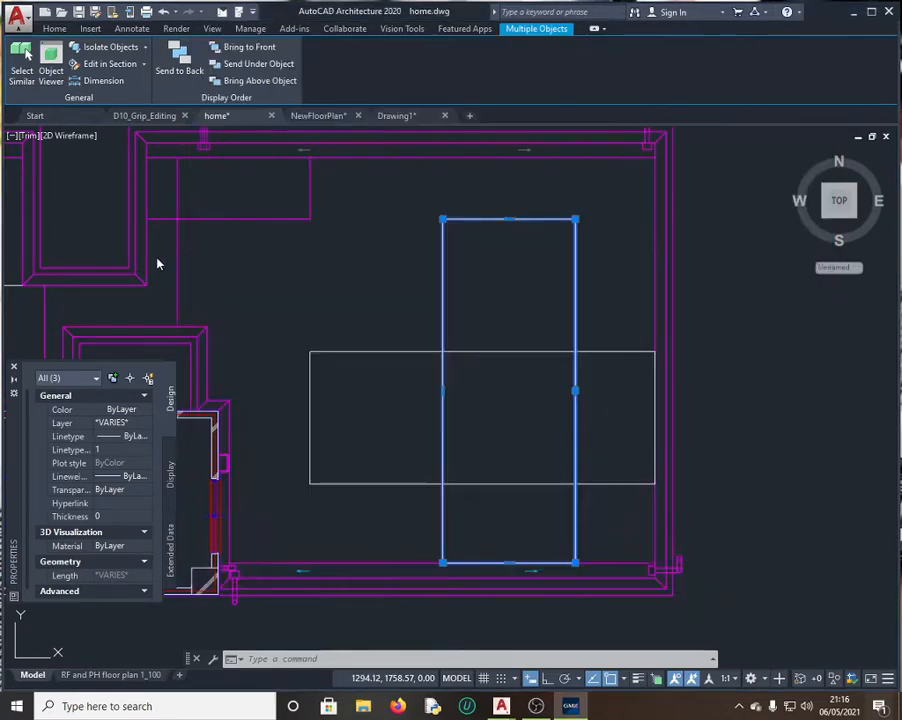
click(325, 243)
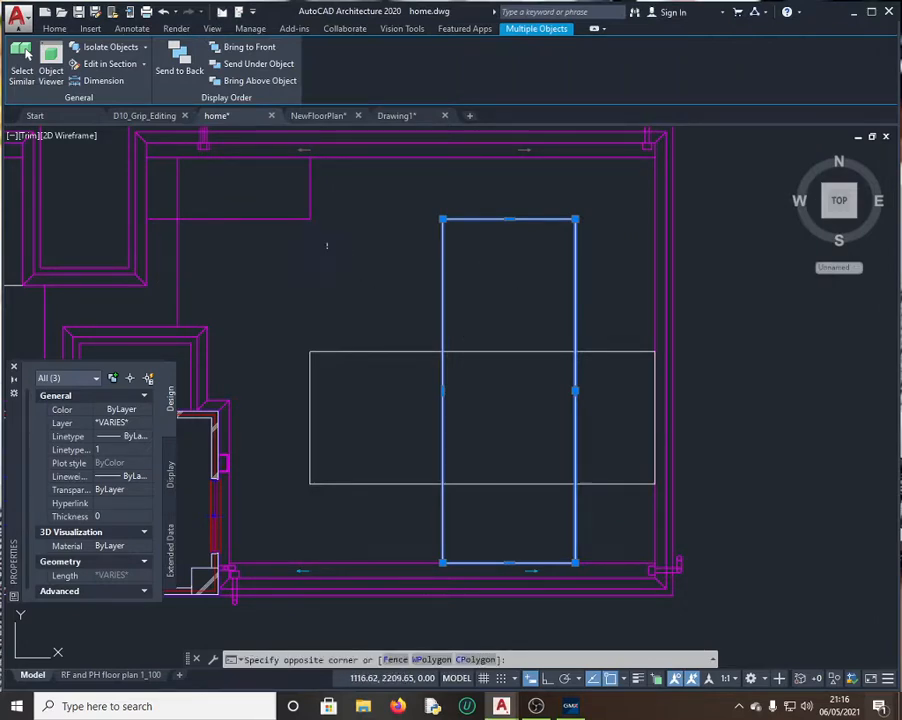
key(Escape)
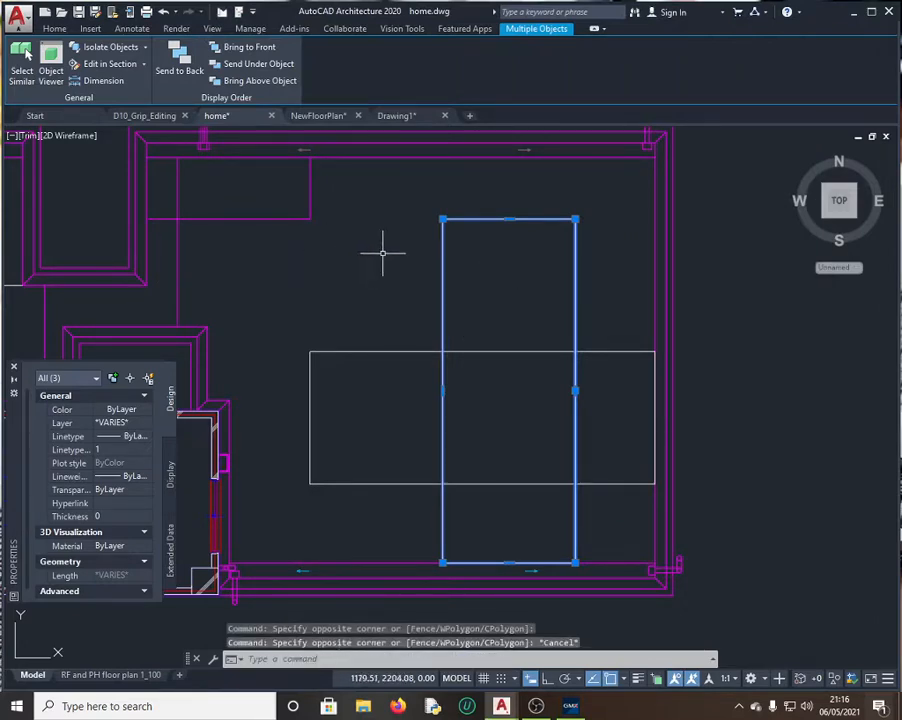
click(212, 28)
click(99, 84)
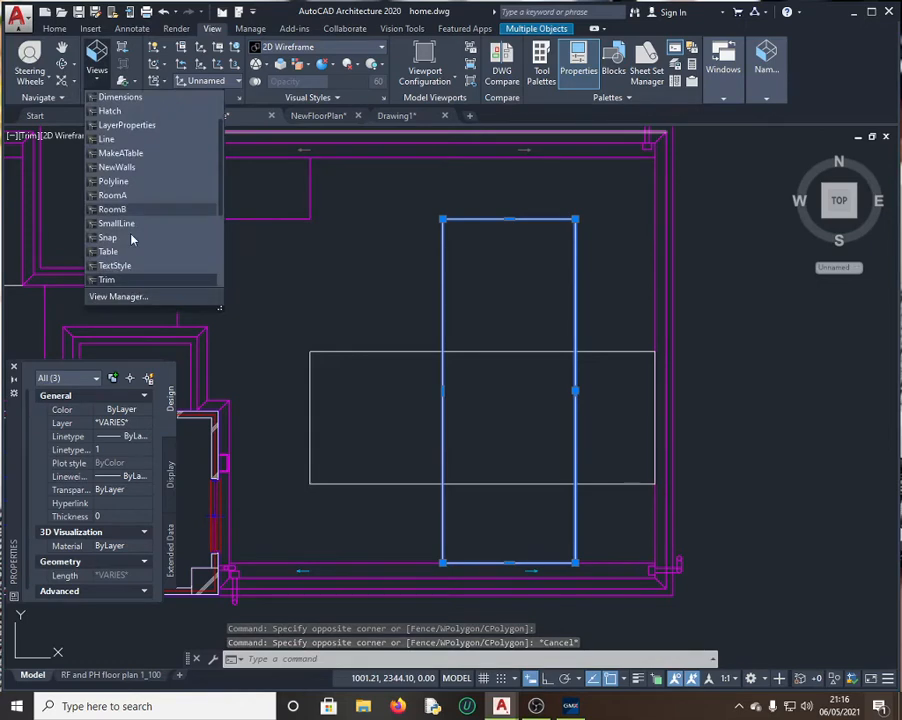
scroll(134, 238, down, 1)
click(131, 237)
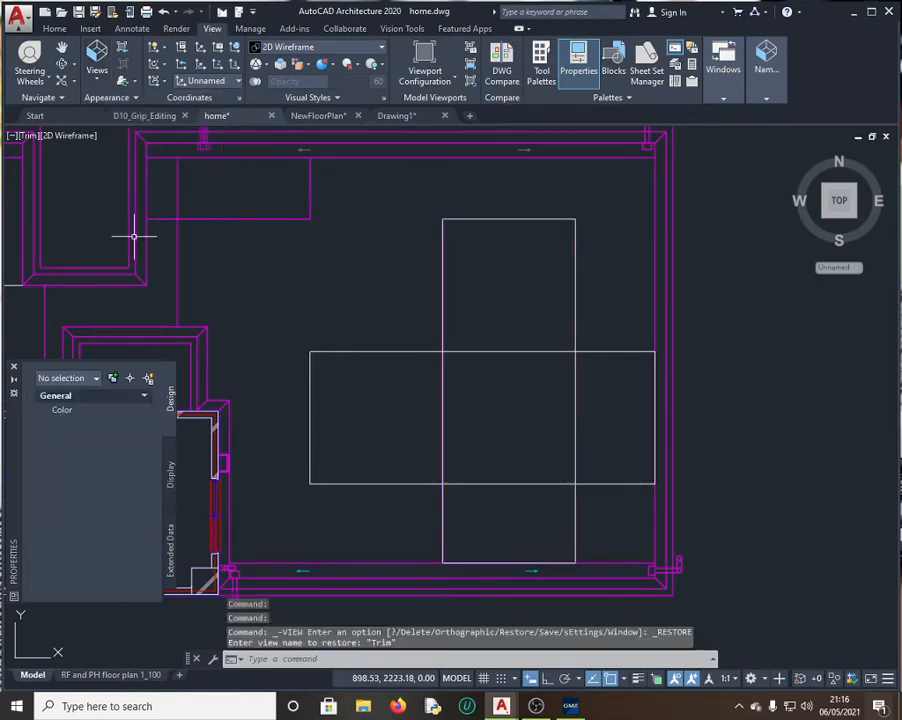
click(442, 240)
key(Escape)
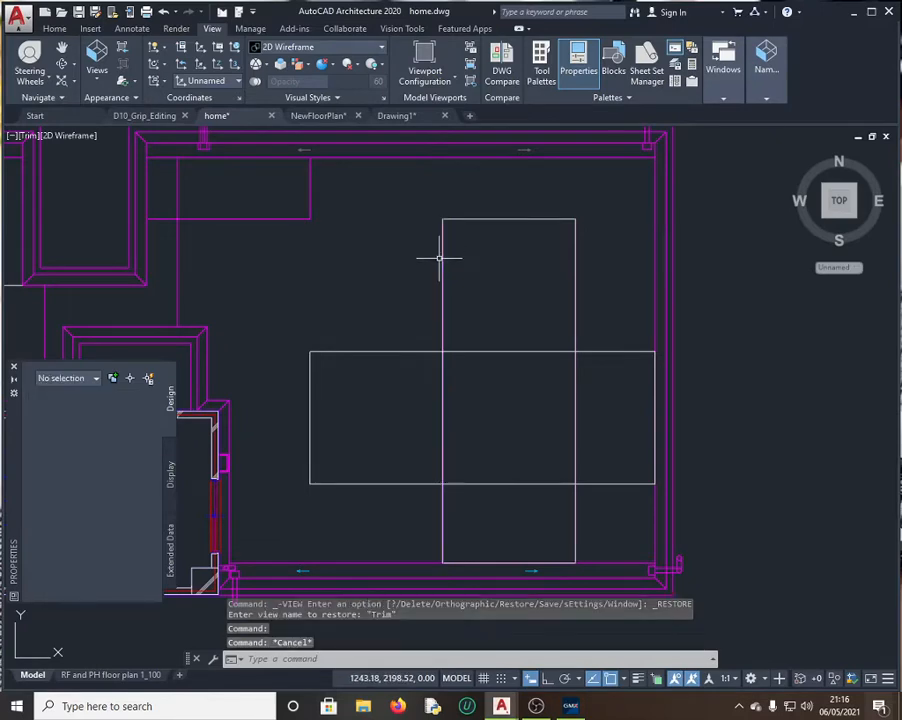
click(322, 657)
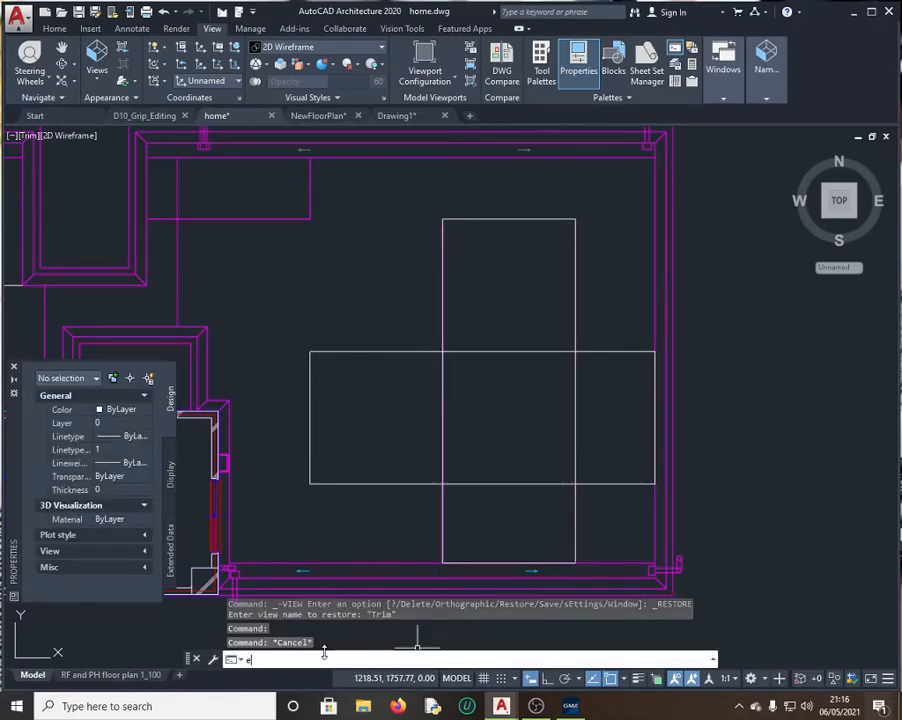
Step: Extend Line 1, the tall rectangle's left vertical line, up to the top wall boundary
key(Return)
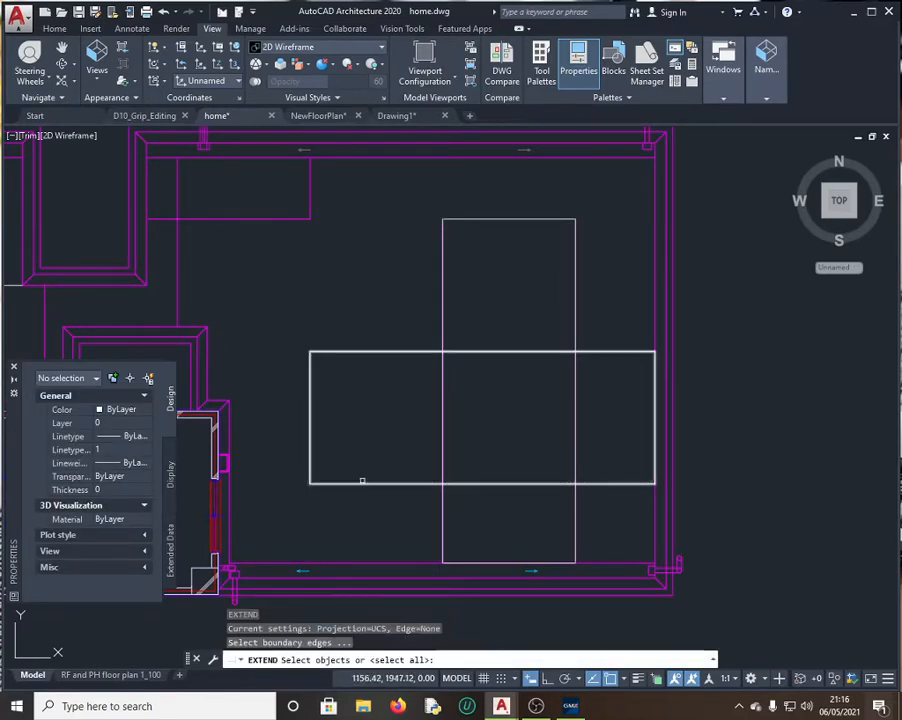
click(443, 280)
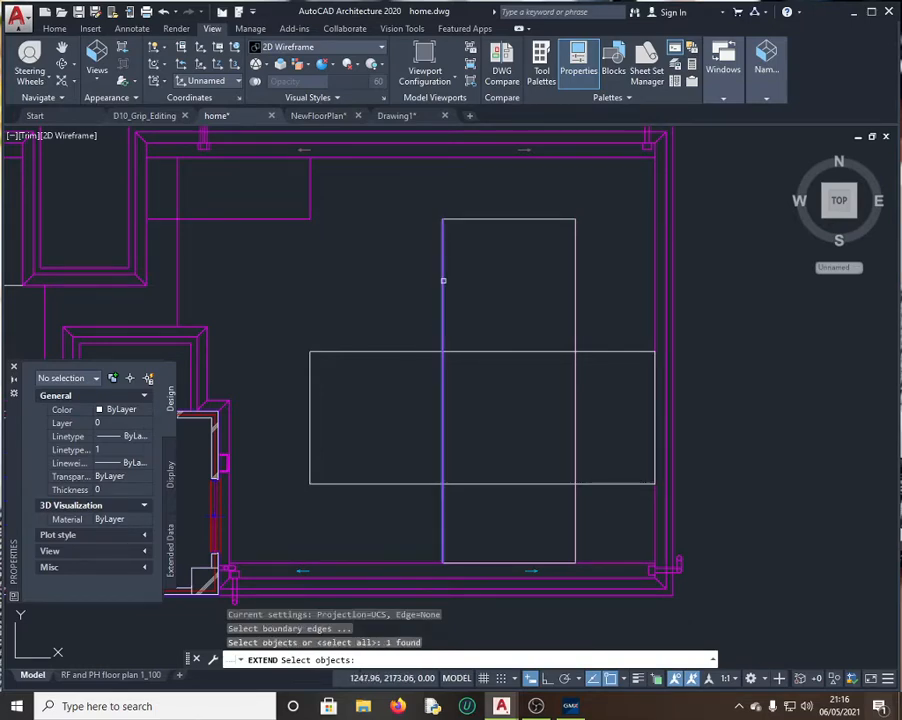
click(461, 157)
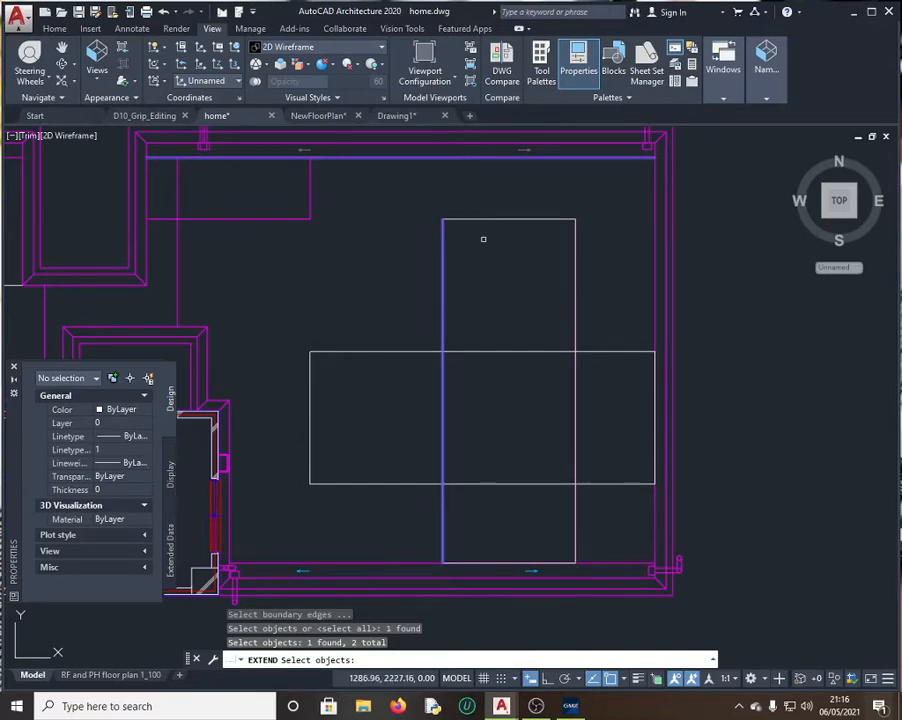
key(Return)
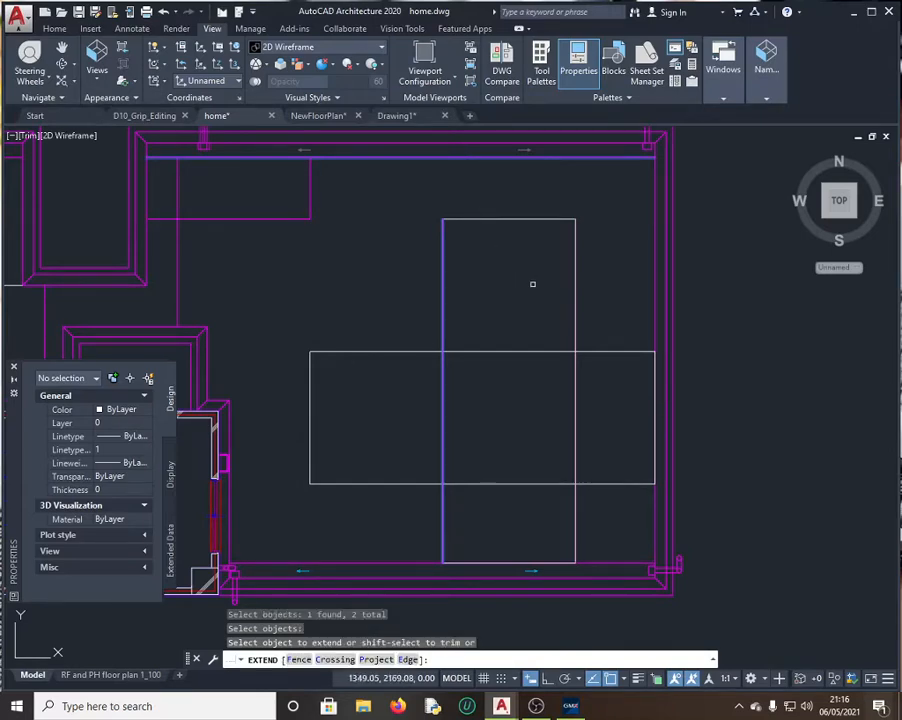
click(333, 660)
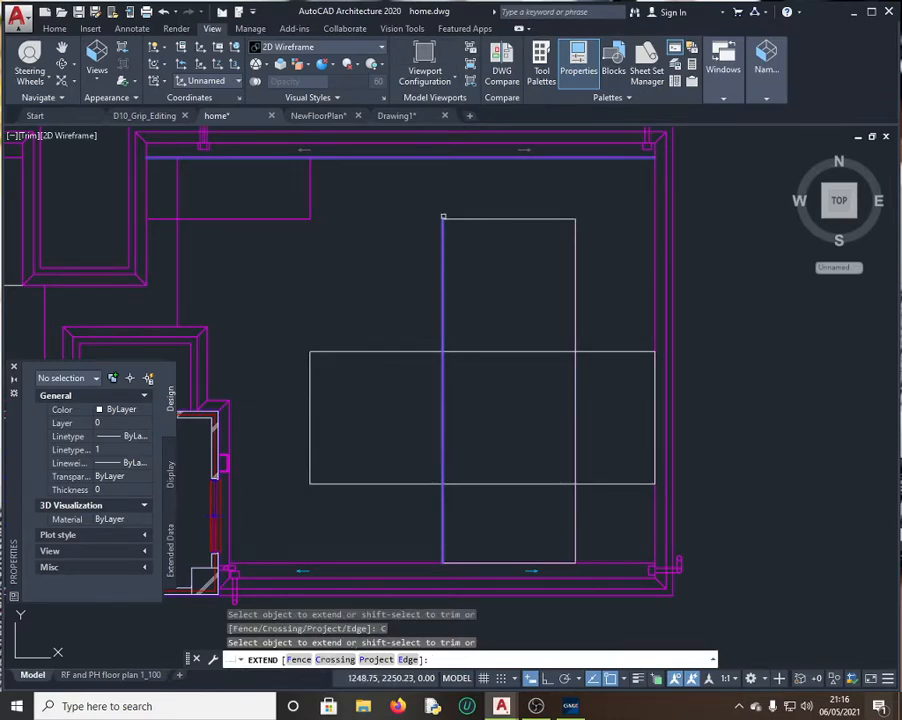
click(443, 223)
click(485, 220)
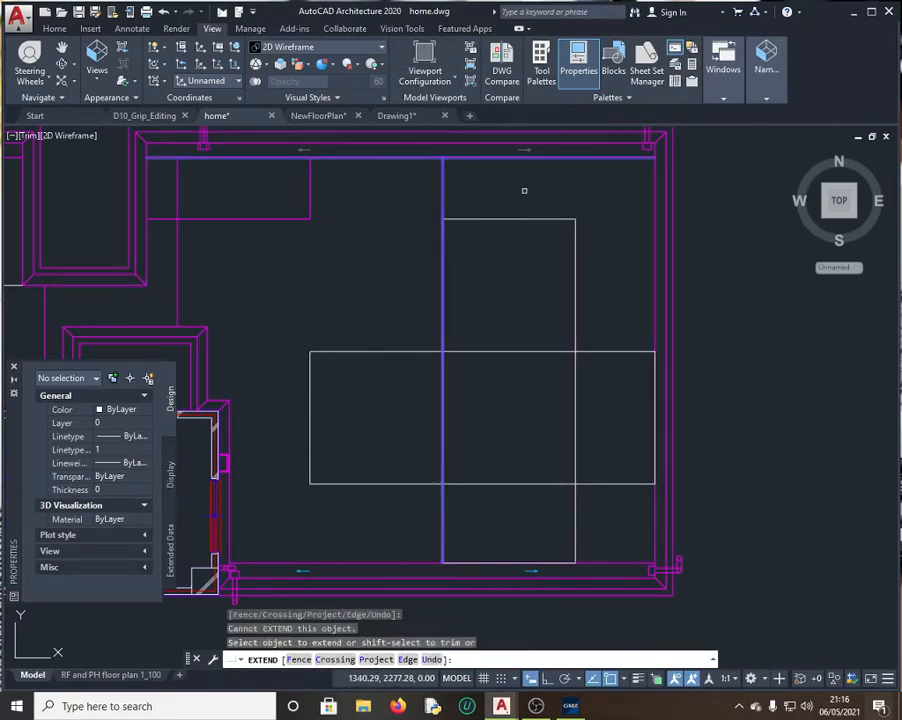
click(575, 366)
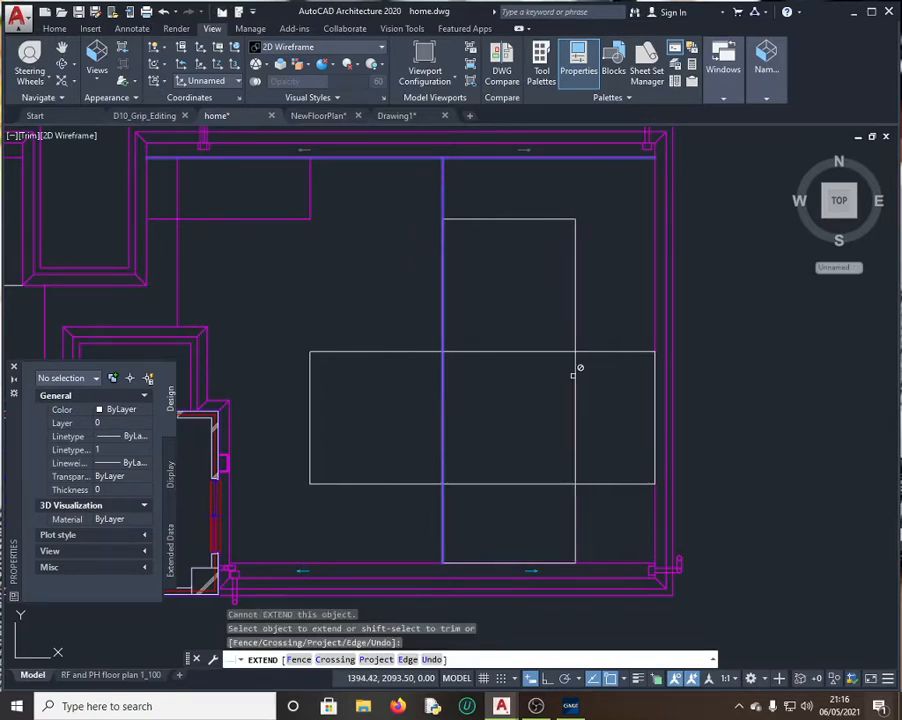
key(Escape)
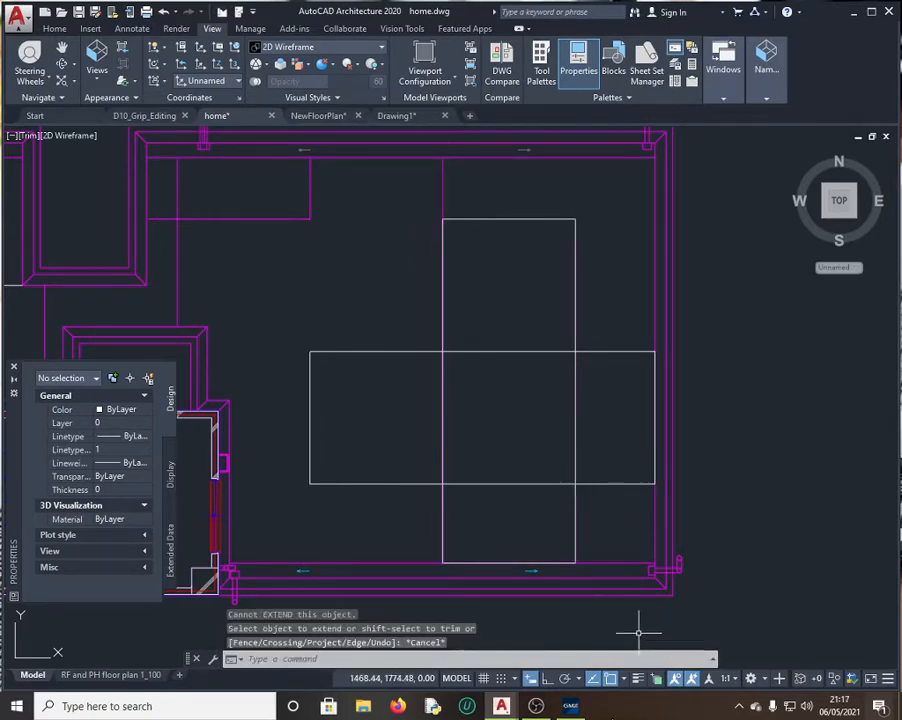
Step: Copy Line 1's length, 459.25, from its Properties into QuickCalc
click(571, 706)
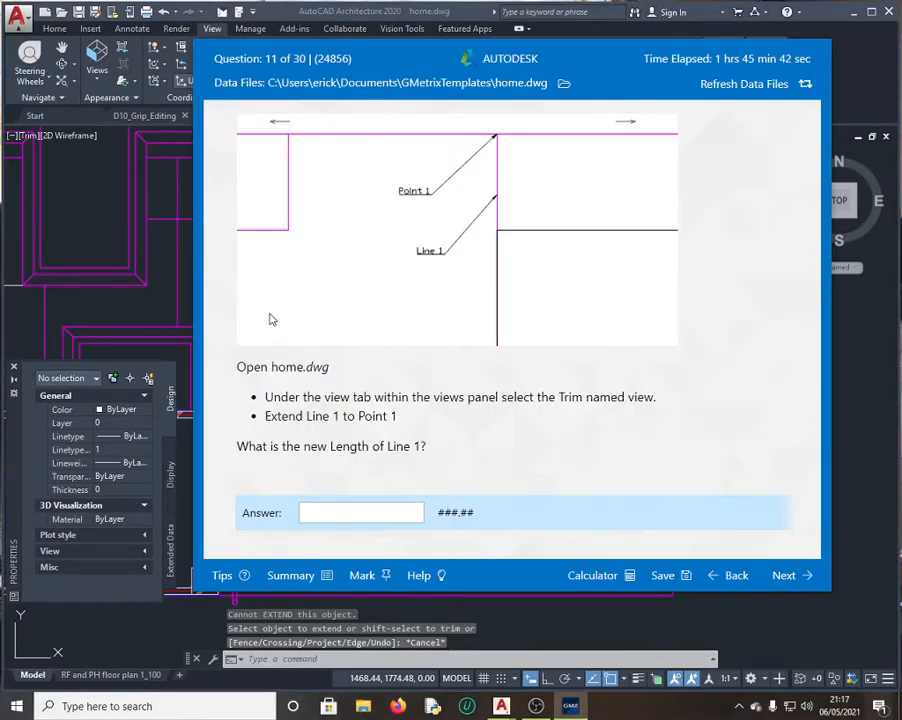
click(190, 252)
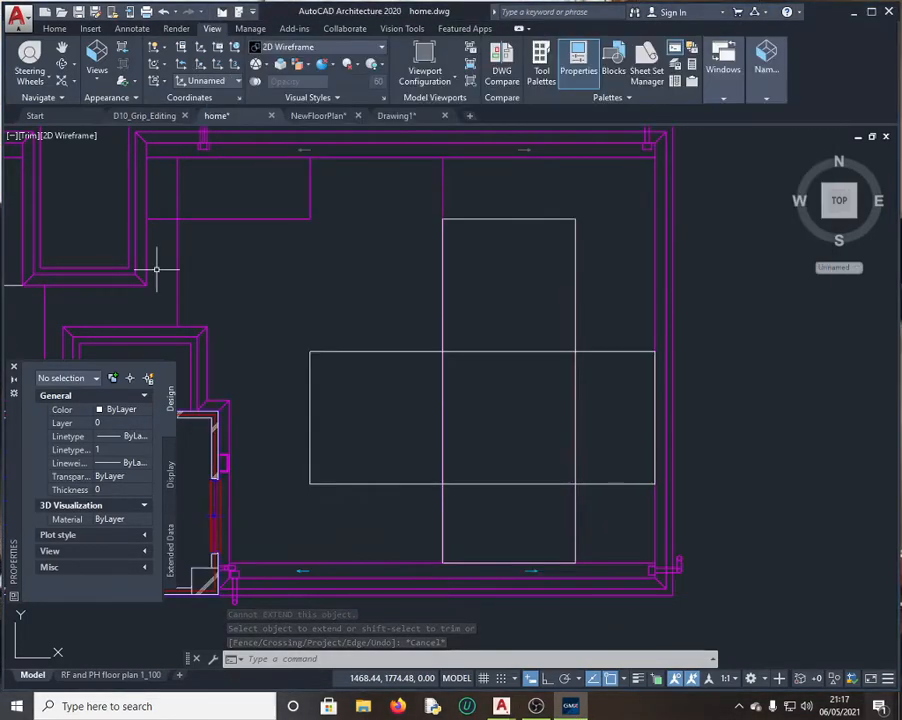
click(443, 198)
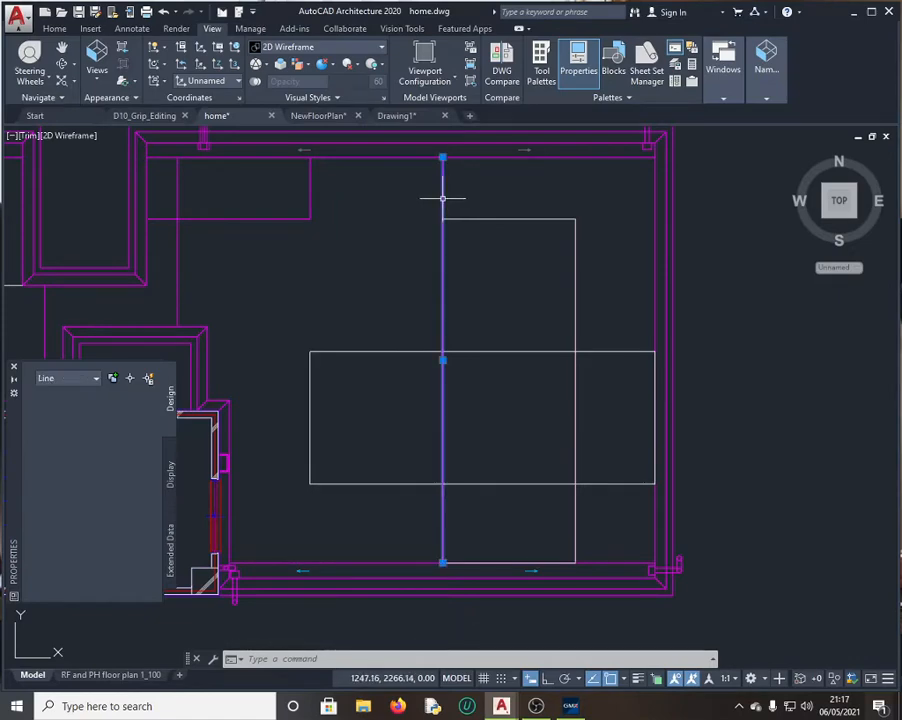
scroll(148, 515, down, 5)
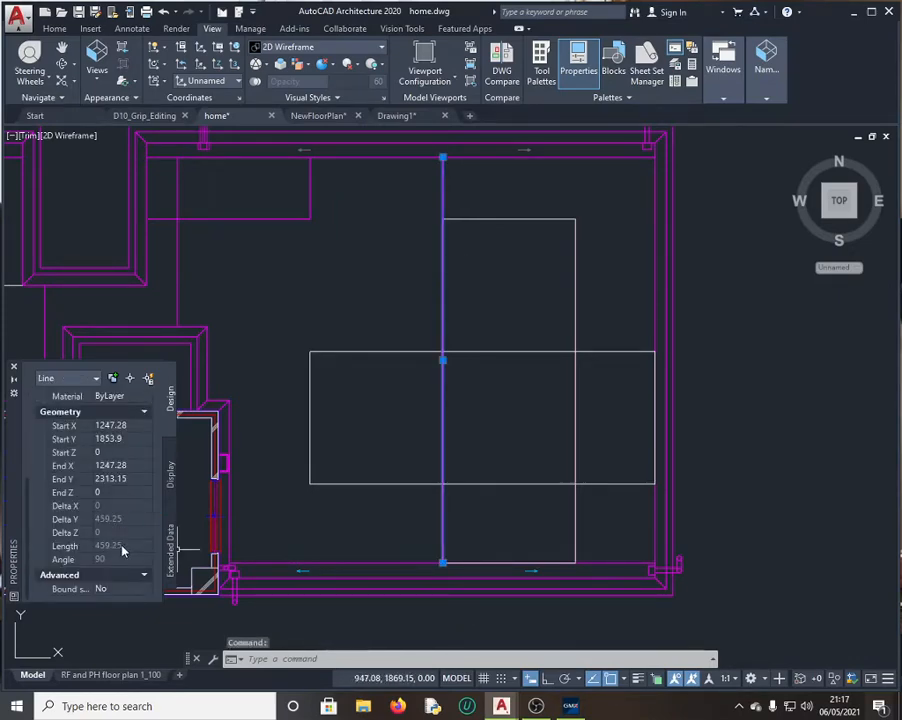
click(122, 550)
click(147, 546)
drag(59, 388, 18, 388)
key(ctrl+c)
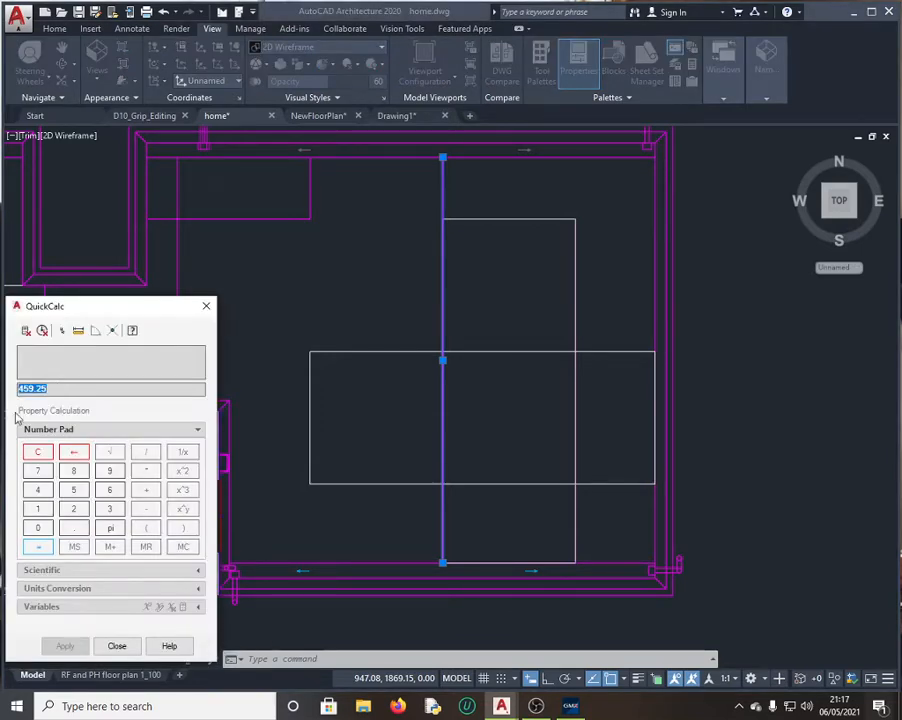
Step: Paste 459.25 as question 11's answer and submit it
click(571, 707)
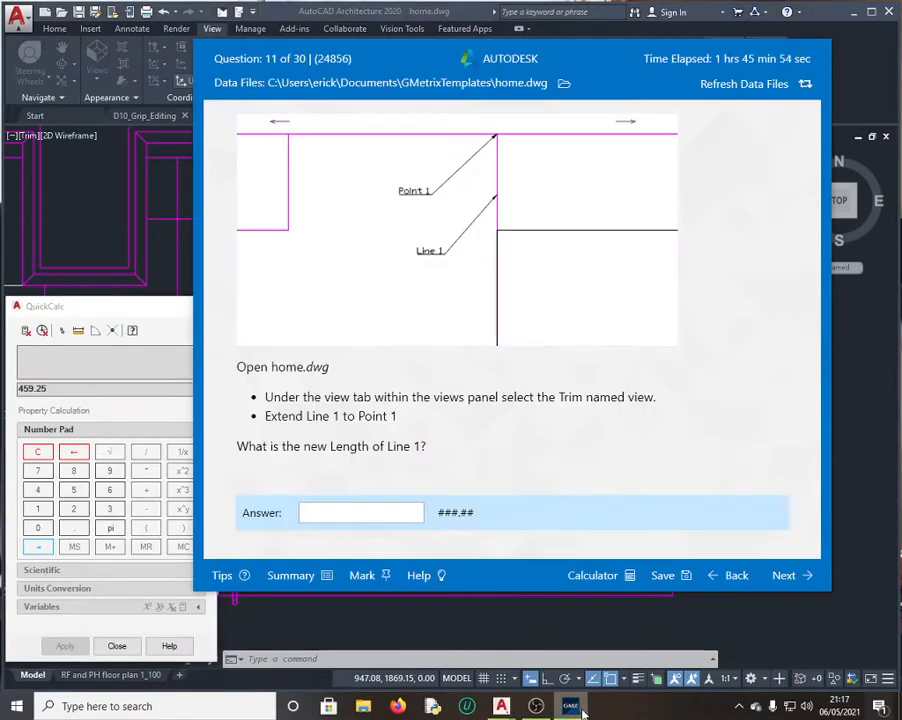
click(369, 516)
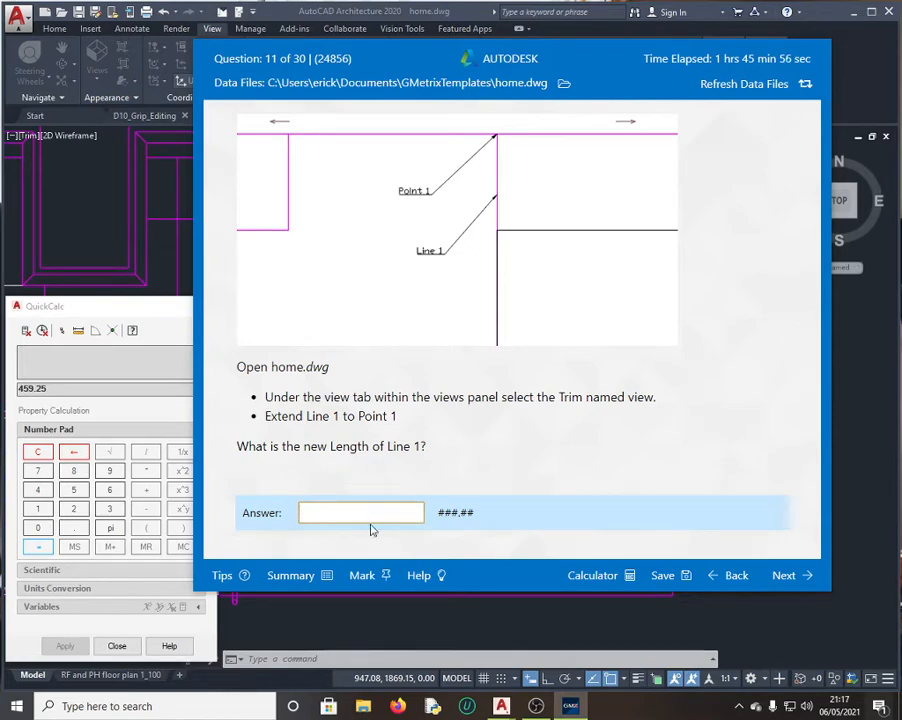
key(ctrl+v)
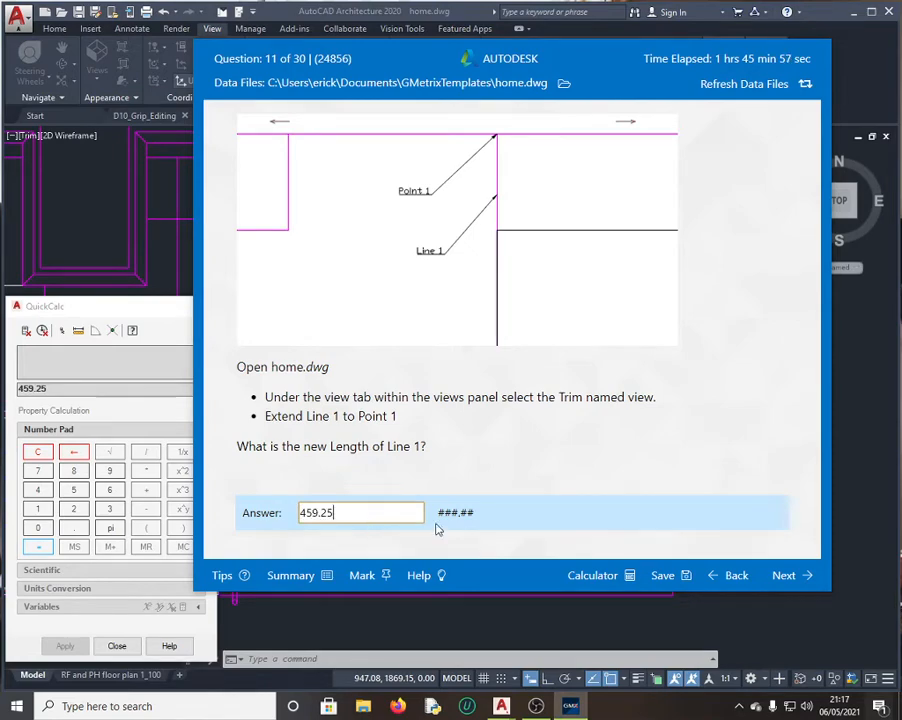
click(796, 575)
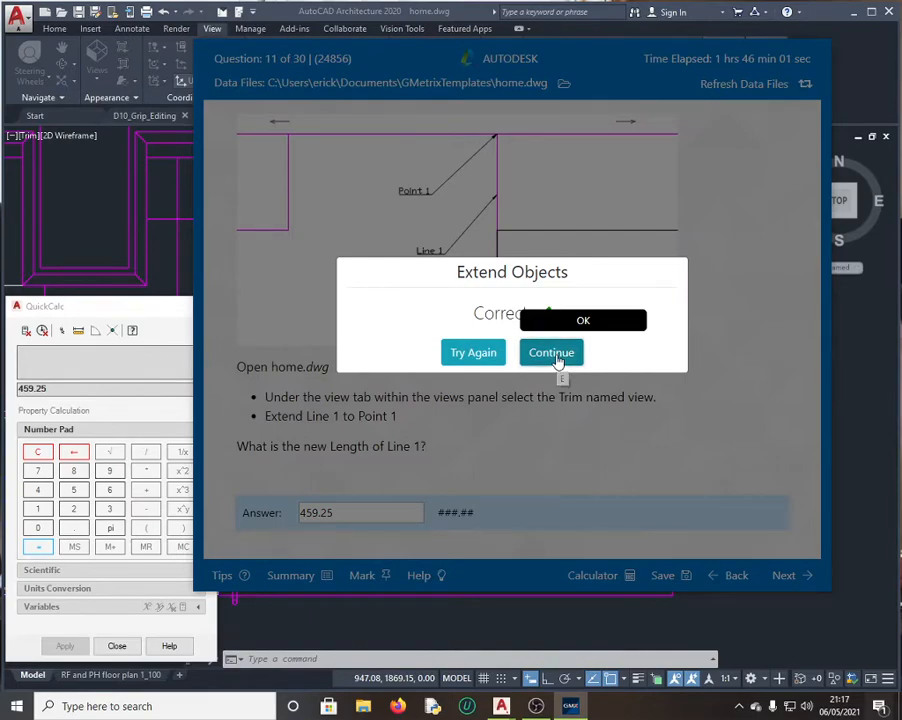
Step: Advance to question 12 in the practice test and read it
click(552, 355)
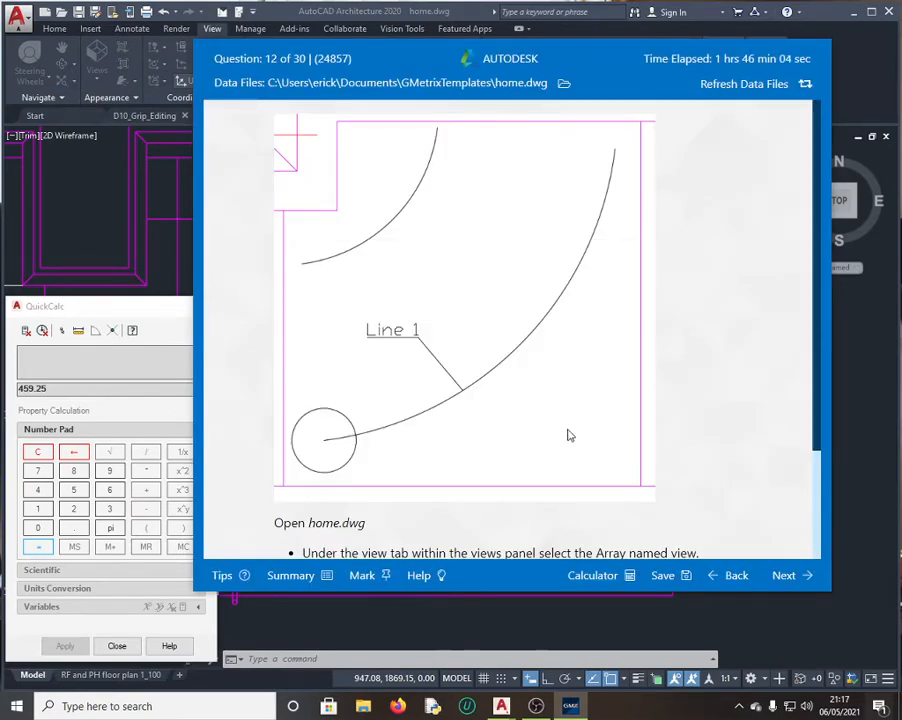
scroll(567, 438, down, 3)
scroll(570, 439, up, 3)
scroll(449, 288, down, 3)
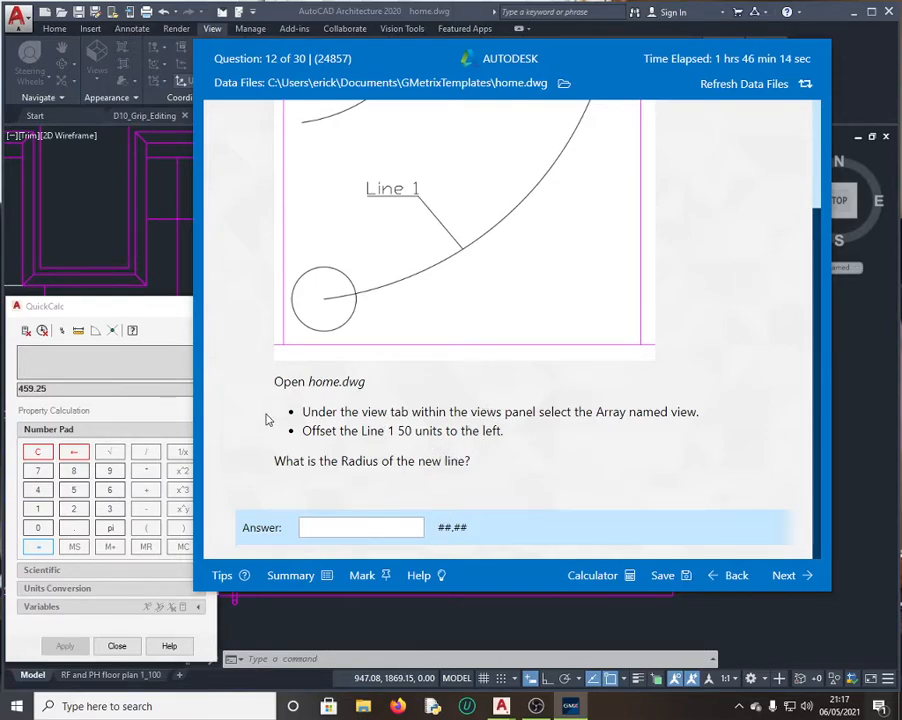
Step: Close QuickCalc and restore the Array named view of home.dwg
click(154, 300)
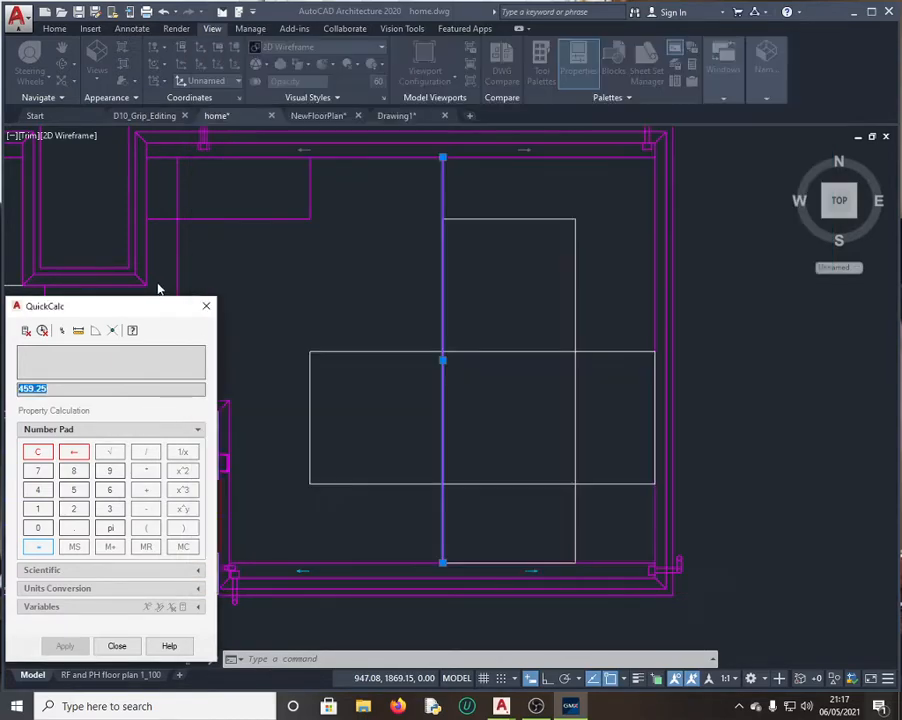
click(205, 308)
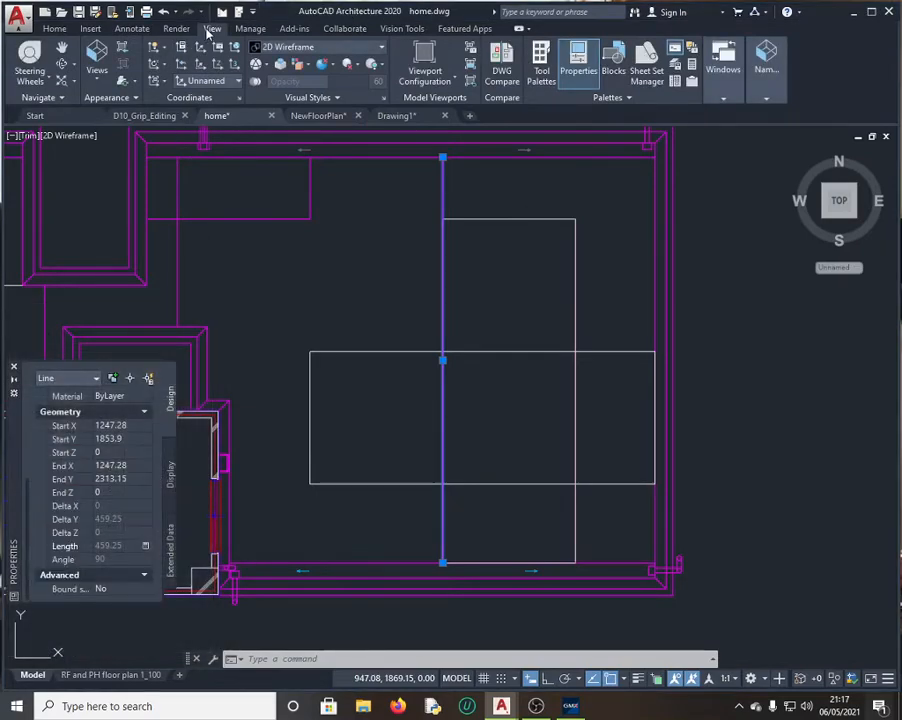
click(99, 83)
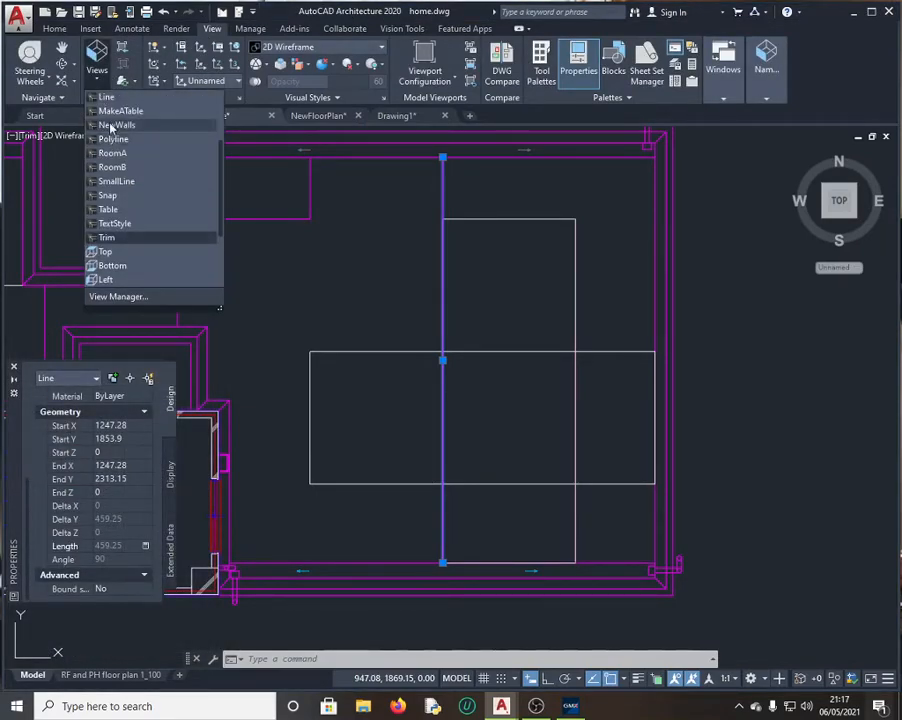
scroll(135, 157, up, 2)
scroll(132, 148, up, 1)
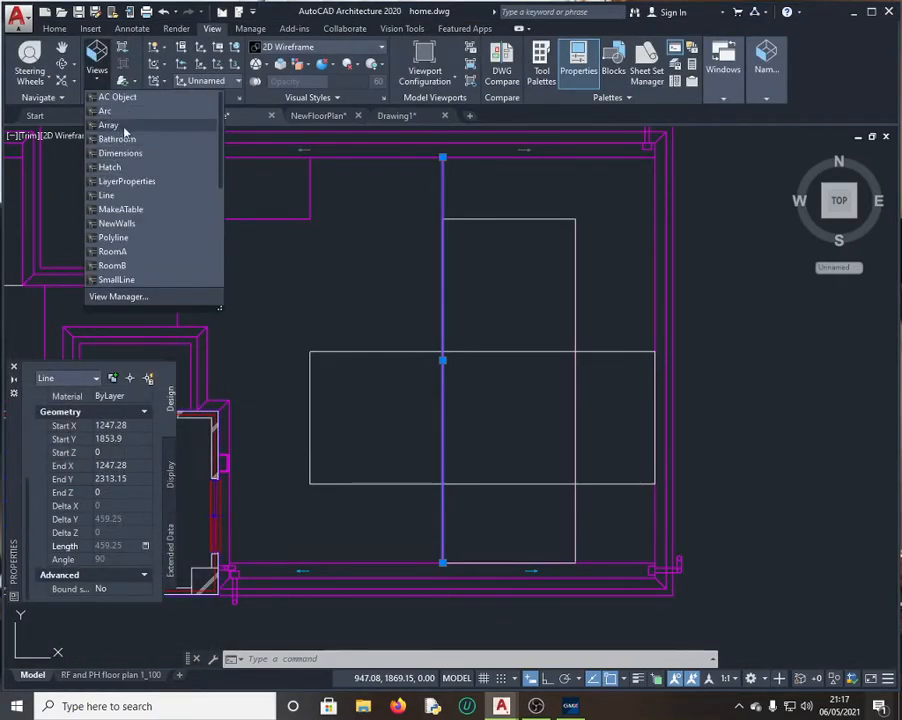
click(110, 125)
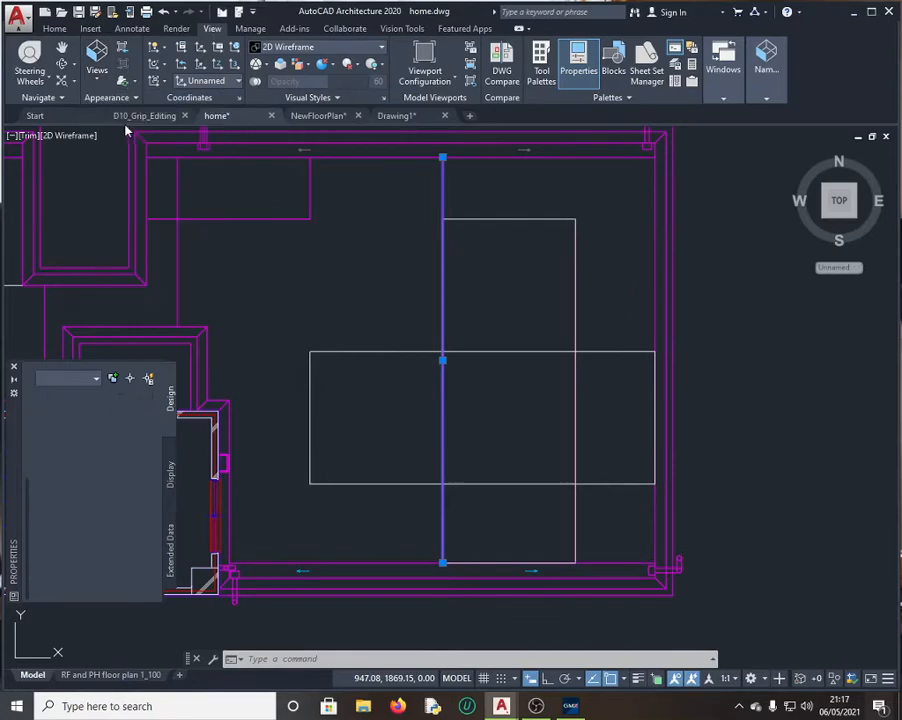
Step: Compare question 12 against the Array view, ending back in the drawing
click(571, 705)
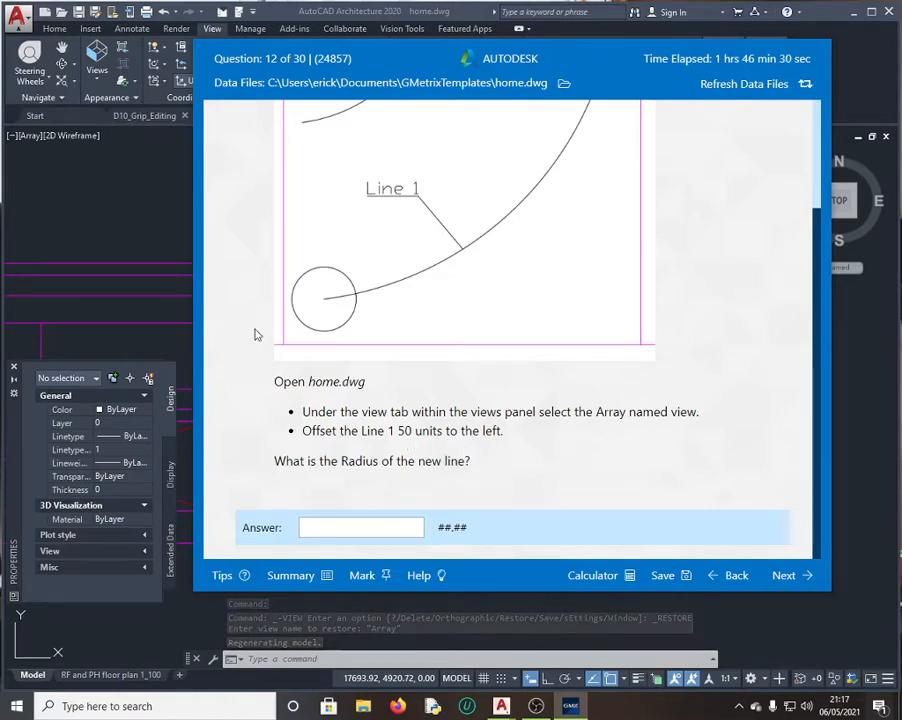
click(145, 218)
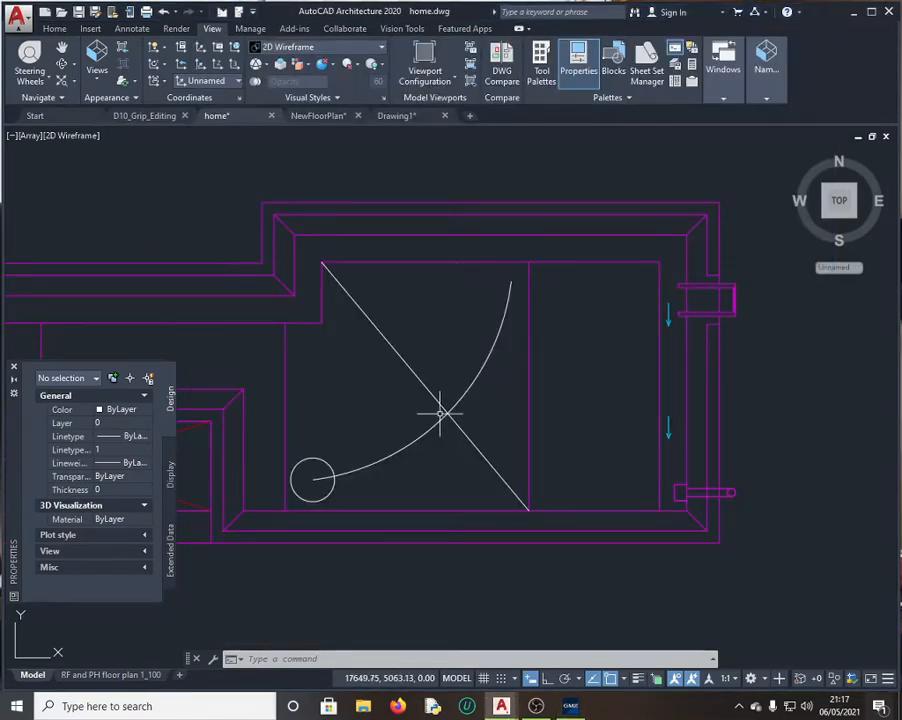
click(571, 709)
scroll(455, 264, up, 2)
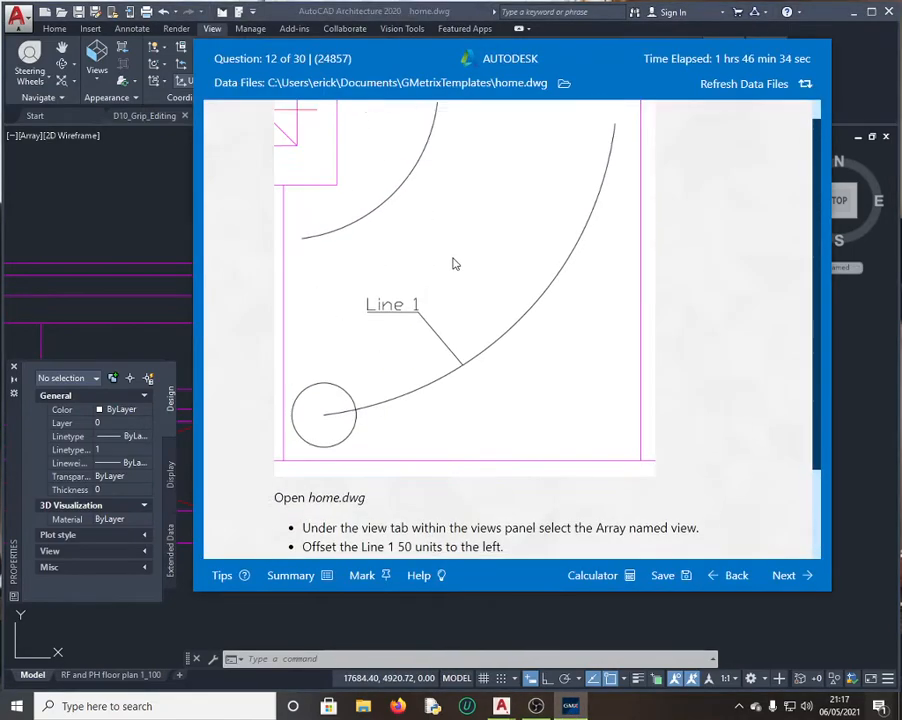
click(139, 220)
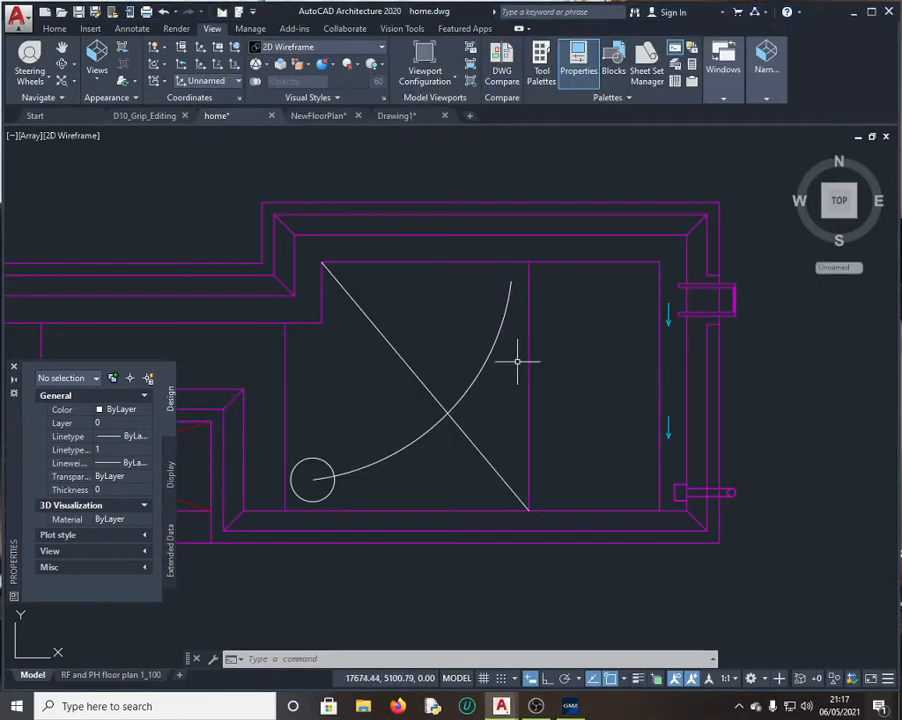
Step: Offset the Line 1 arc 50 units to its inner side with OFFSET
click(487, 352)
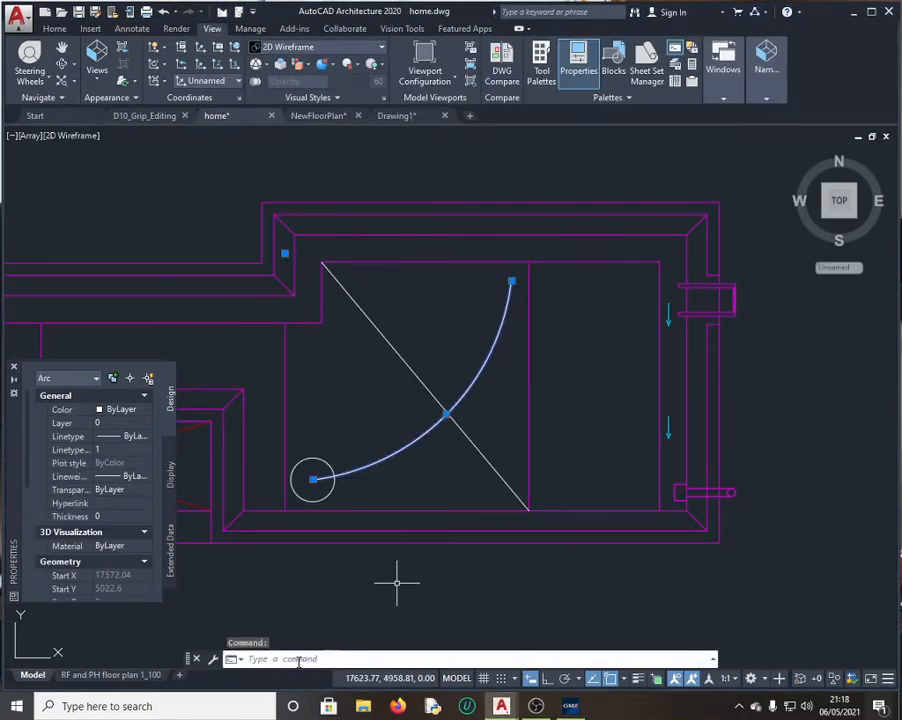
click(317, 659)
text(offset)
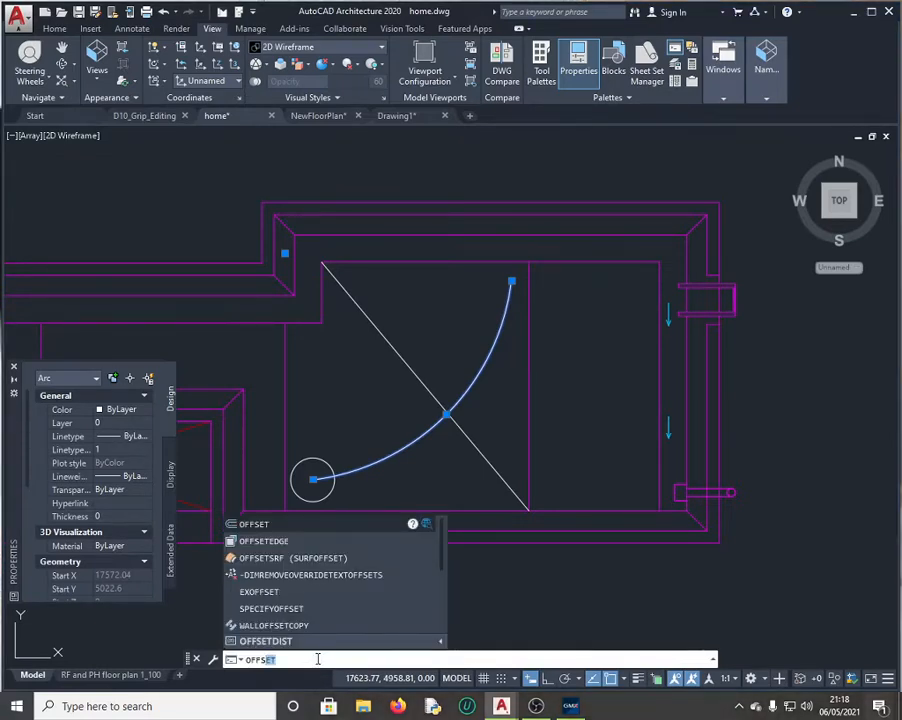
click(254, 524)
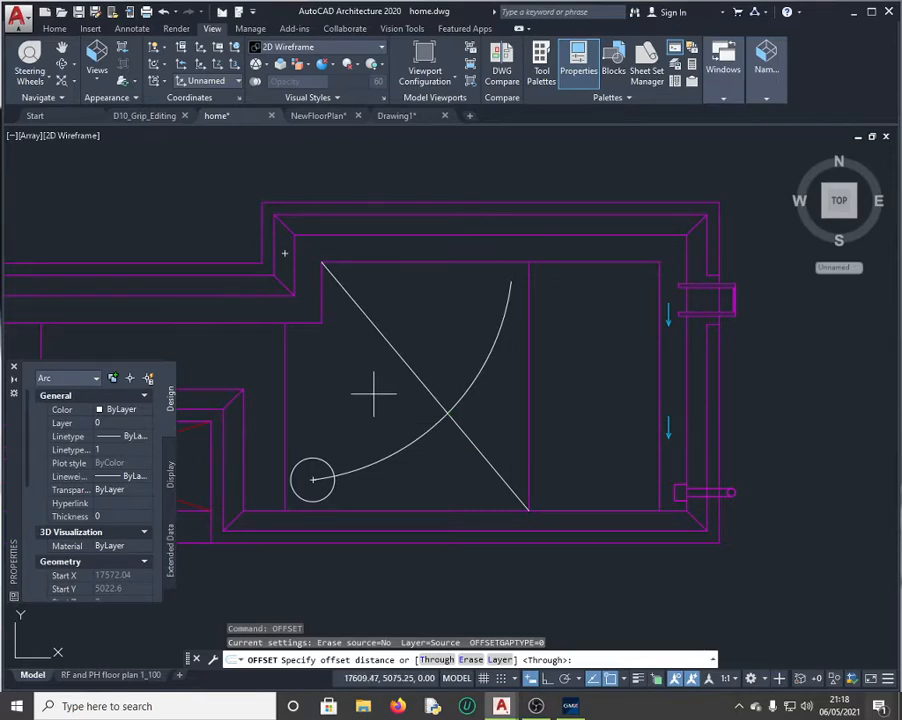
text(50)
key(Return)
click(395, 446)
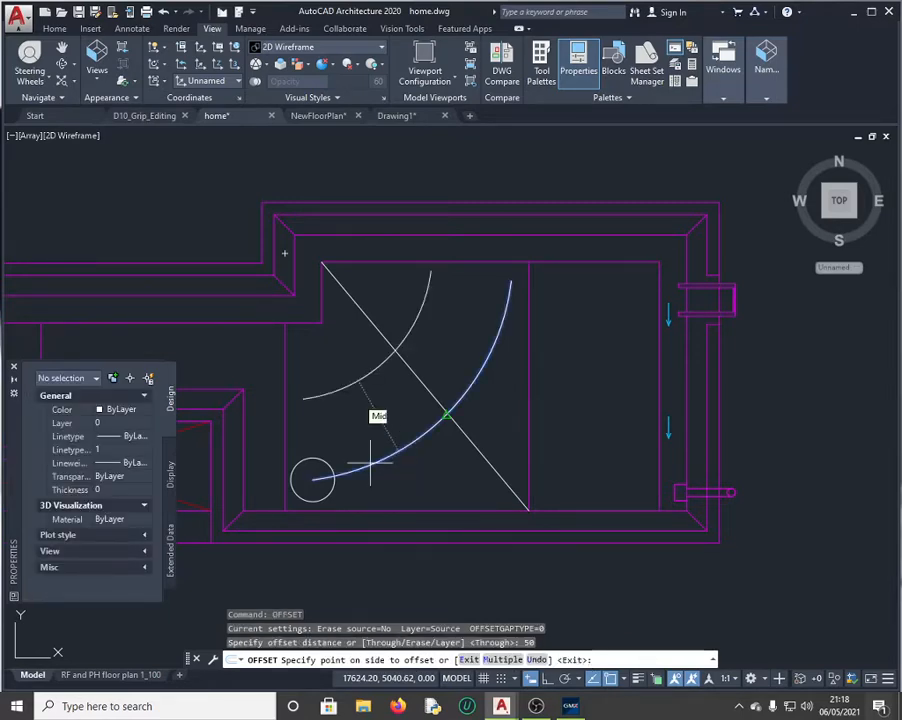
click(367, 401)
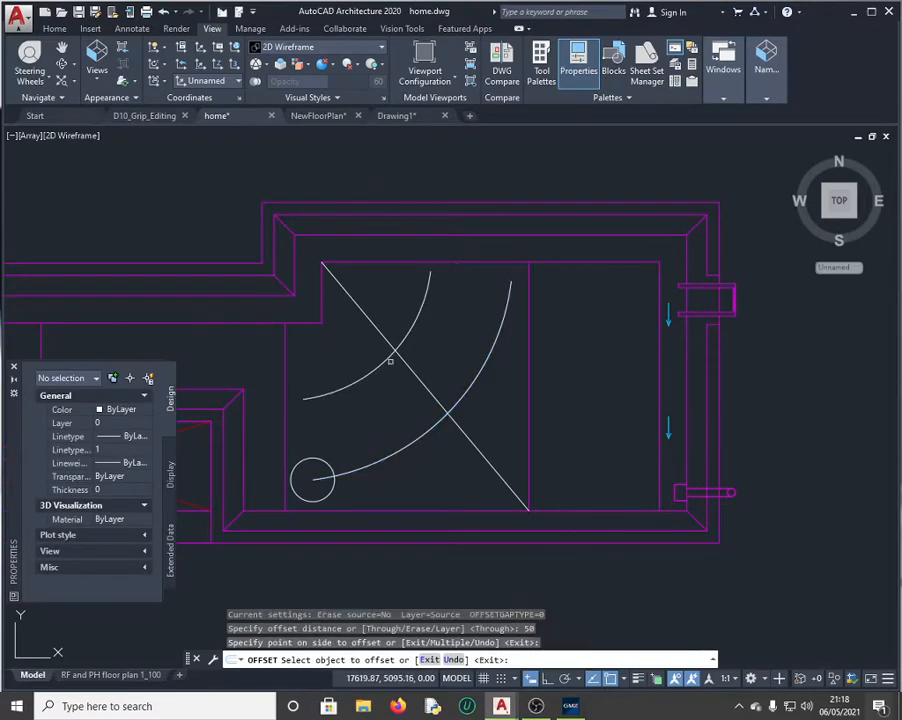
key(Escape)
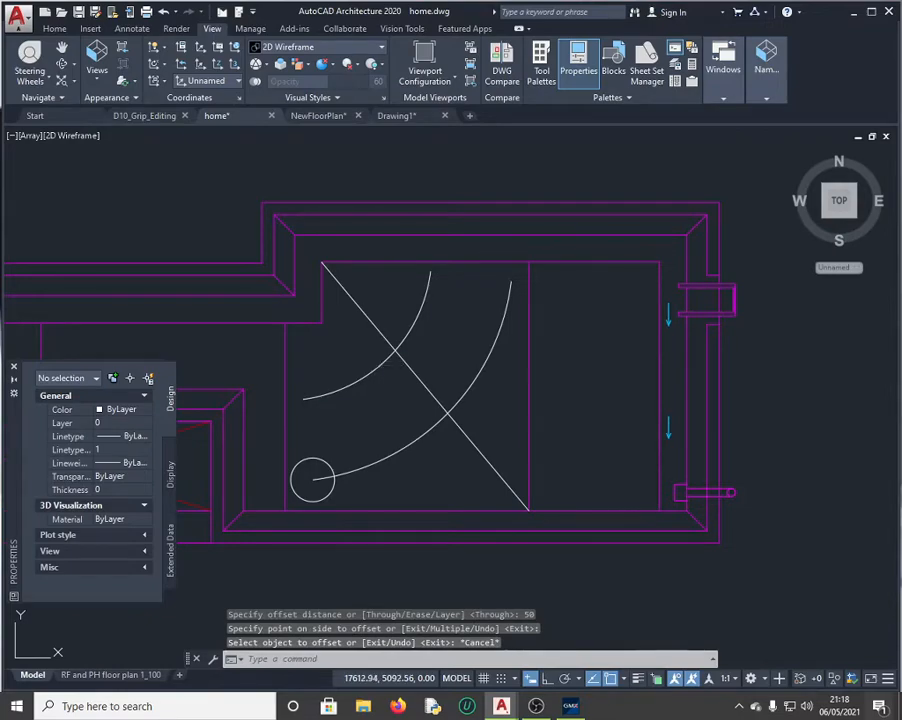
Step: Select the new inner arc and check question 12 in GMetrix
click(380, 364)
click(570, 711)
scroll(427, 501, down, 3)
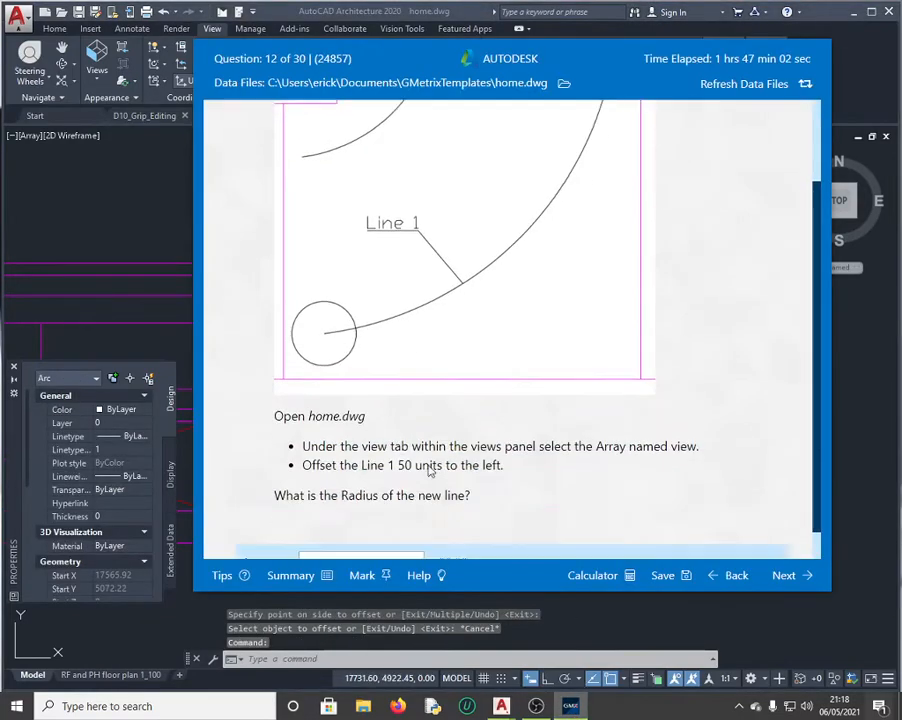
Step: Copy the new arc's radius, 90.32, from the Properties palette
click(165, 215)
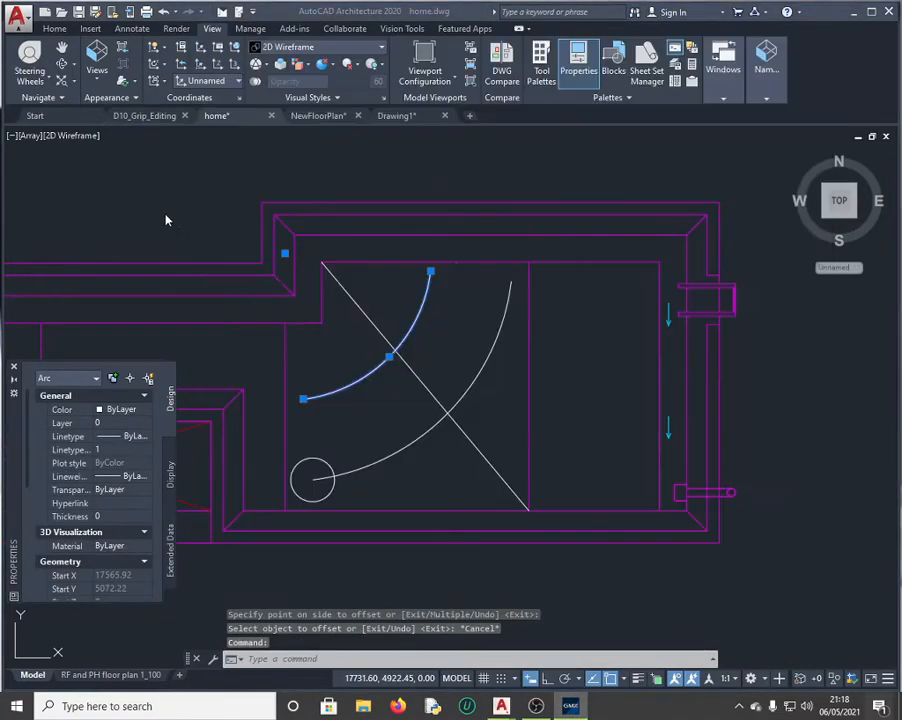
scroll(100, 505, down, 5)
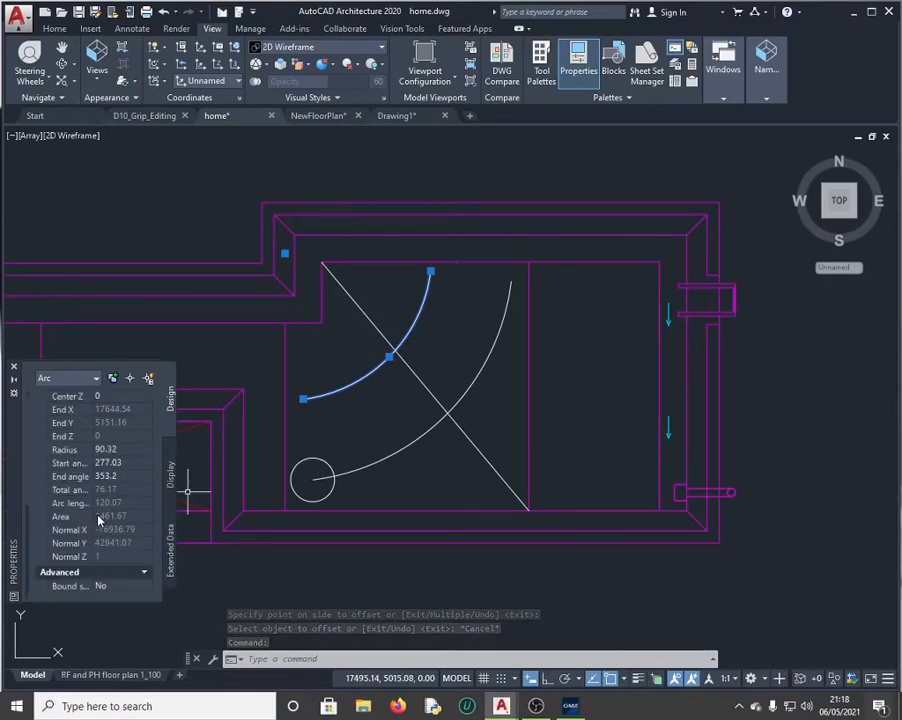
click(118, 450)
key(ctrl+c)
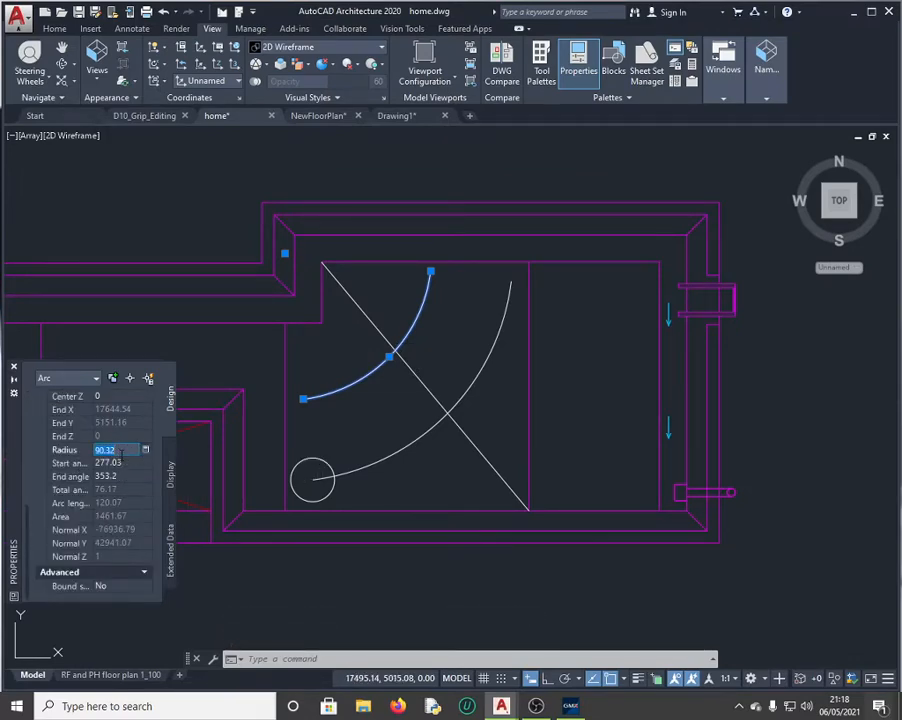
Step: Paste 90.32 as question 12's answer and submit it
click(571, 707)
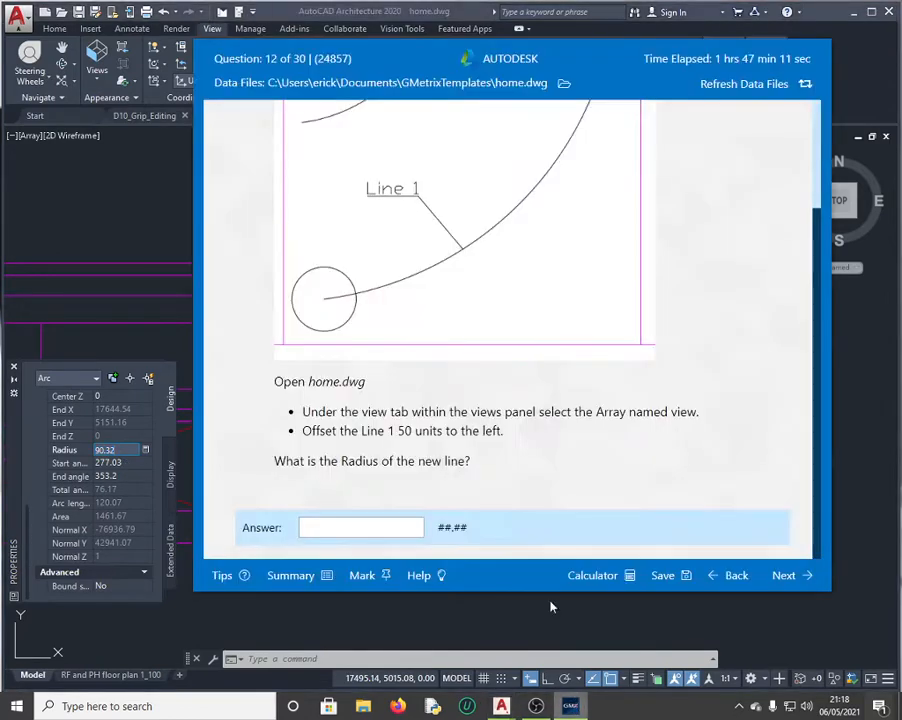
click(330, 524)
key(ctrl+v)
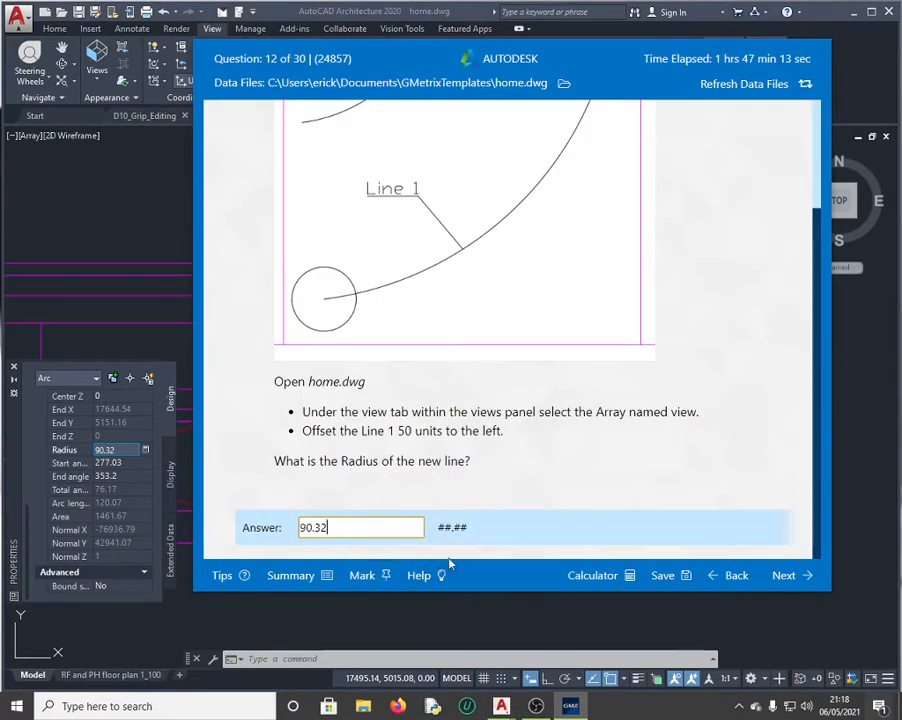
click(792, 575)
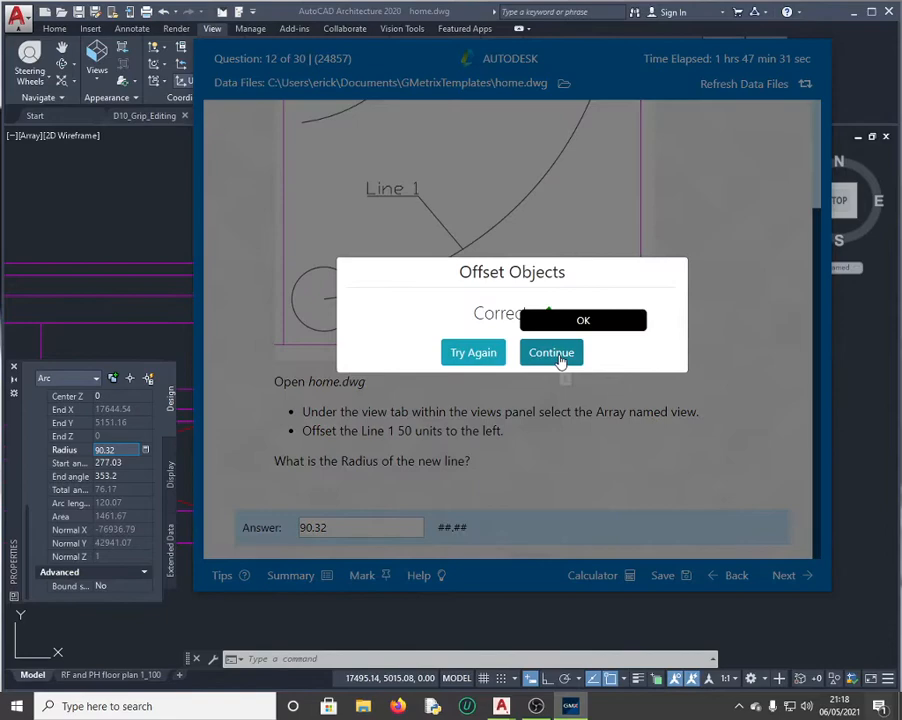
click(558, 361)
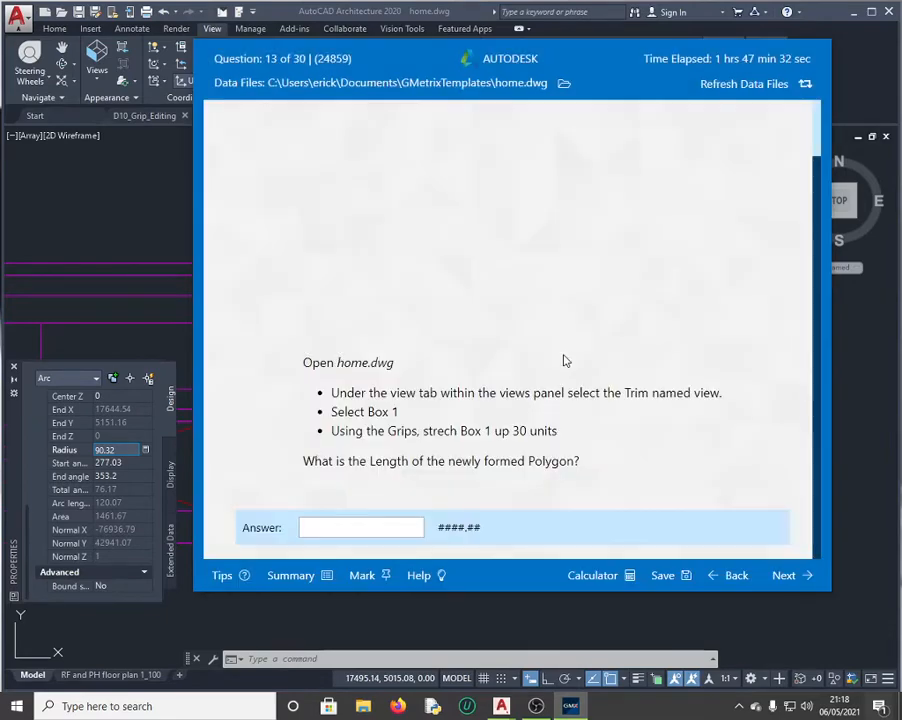
scroll(409, 317, up, 1)
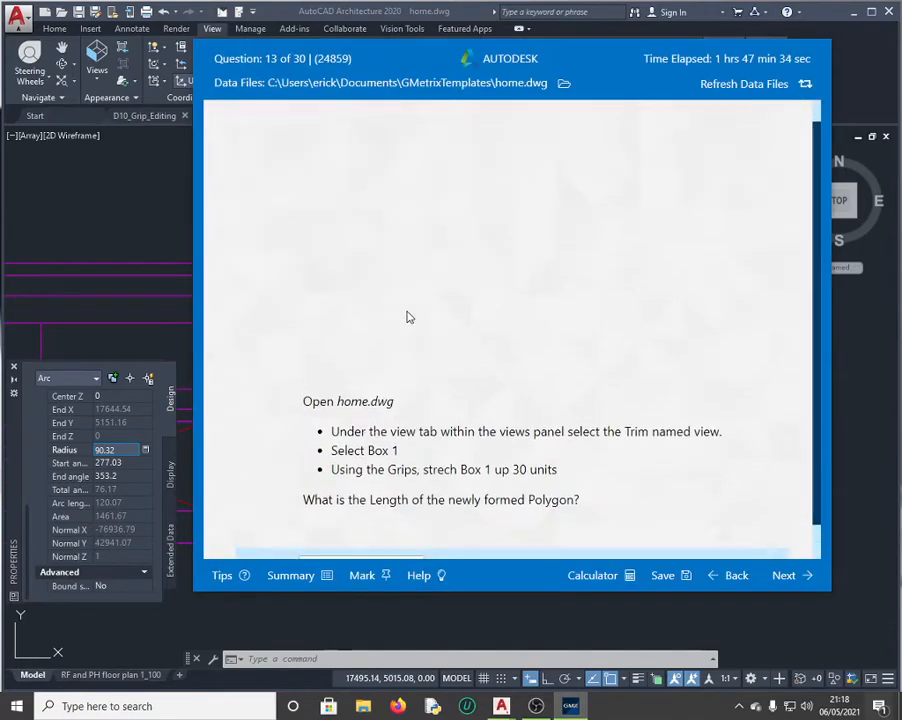
scroll(430, 320, up, 1)
scroll(556, 334, down, 1)
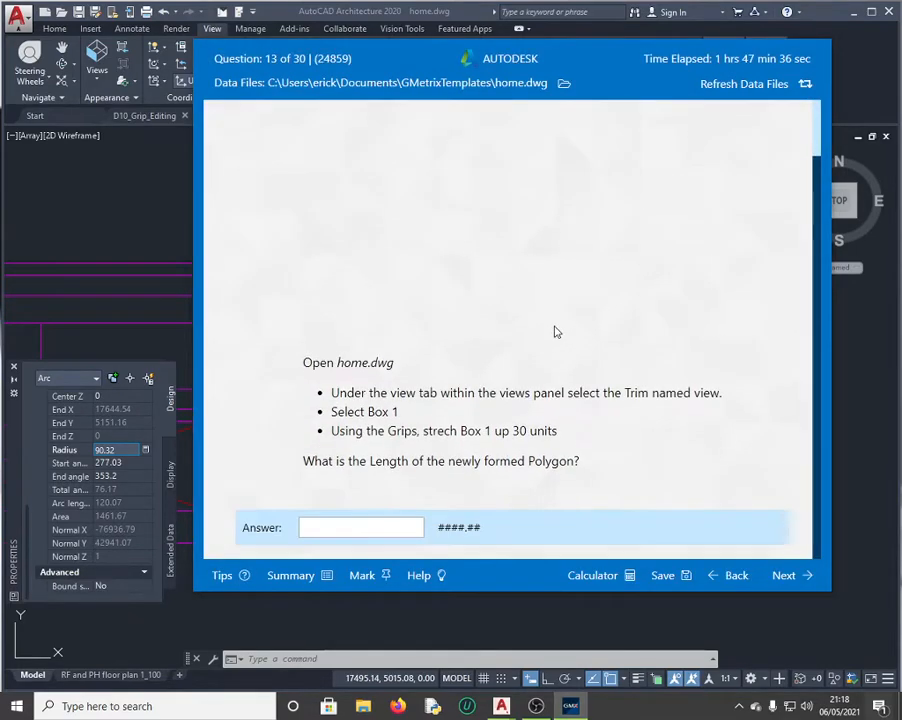
scroll(530, 352, up, 1)
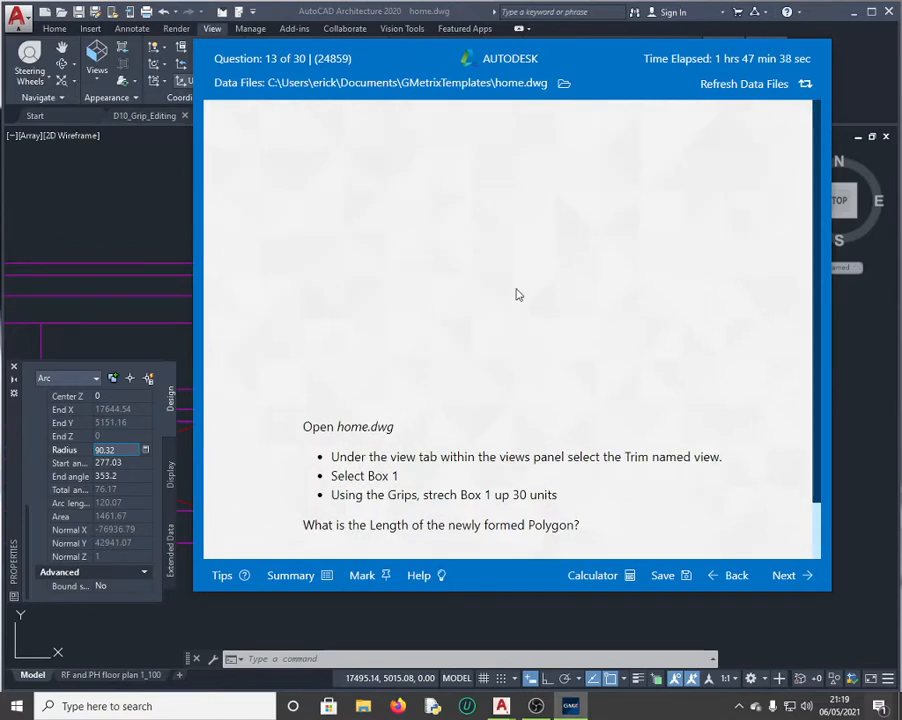
scroll(523, 377, down, 1)
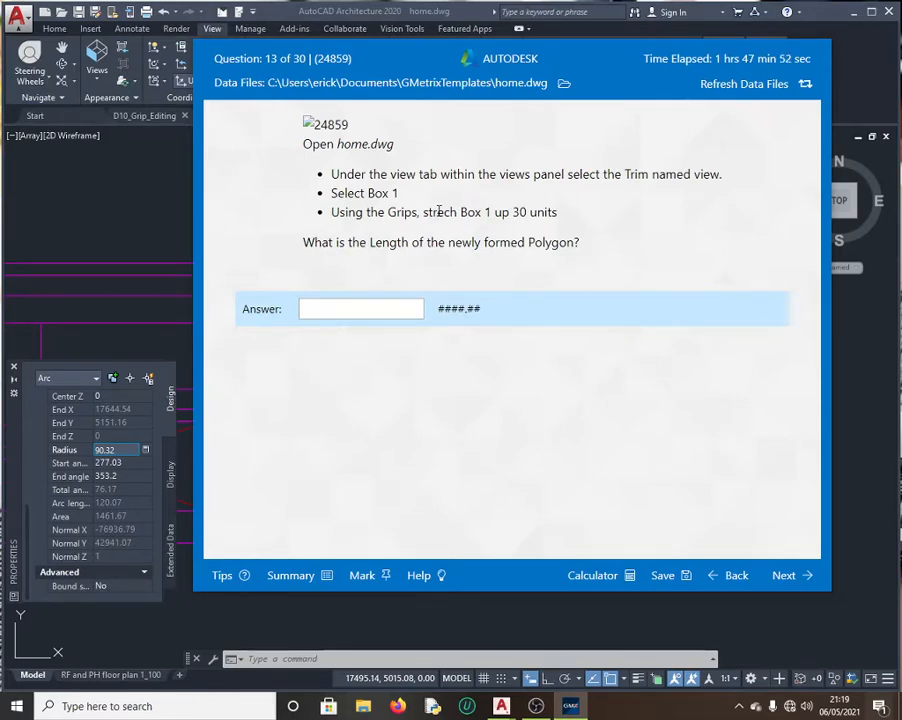
Step: Restore home.dwg's Trim named view, then bring question 13 back up
click(140, 217)
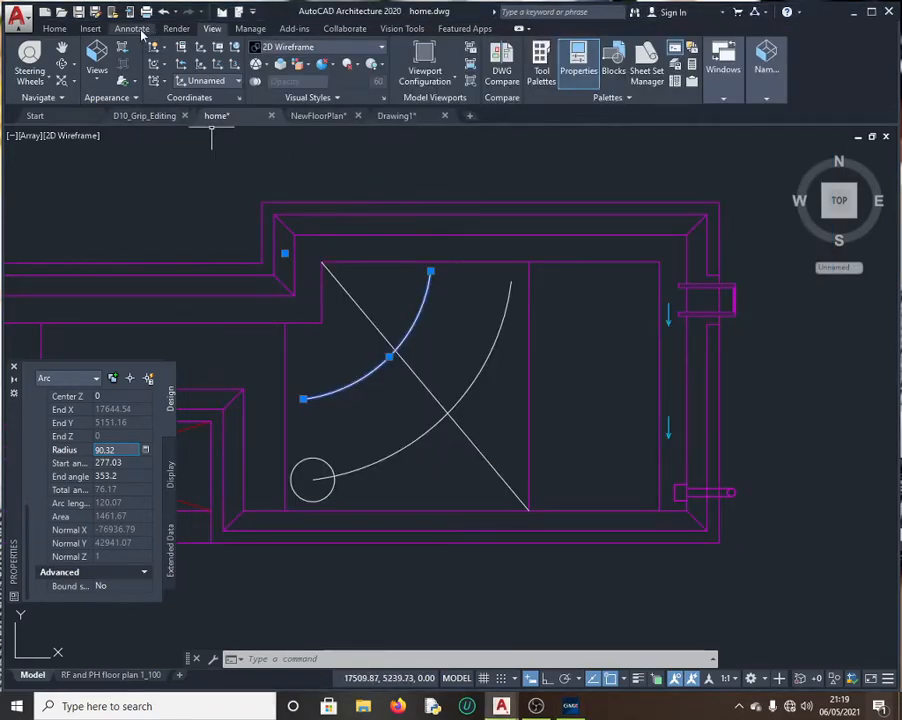
click(96, 68)
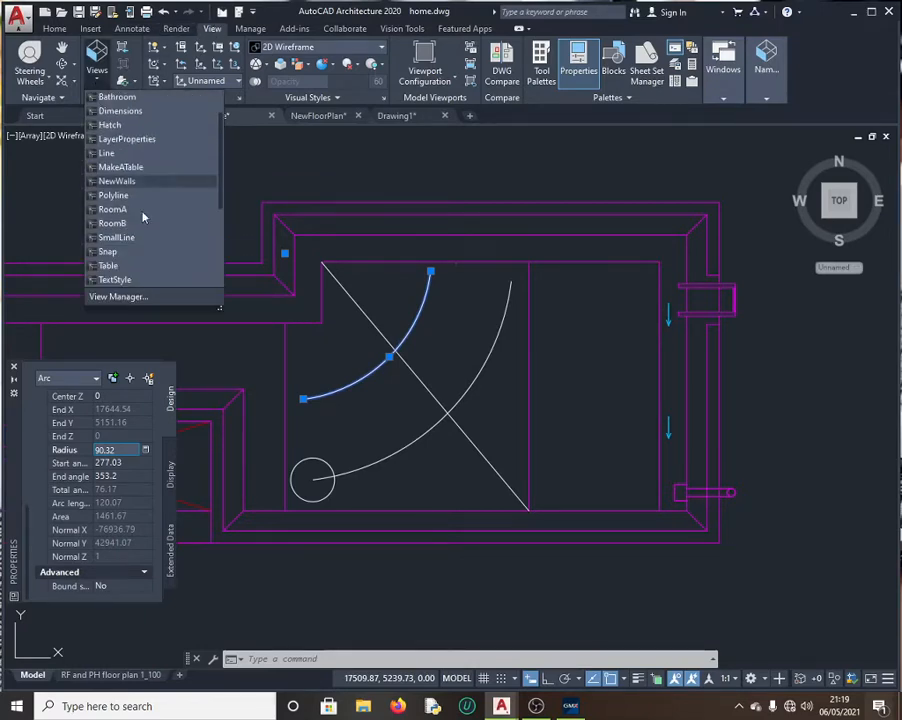
scroll(143, 217, down, 1)
click(128, 281)
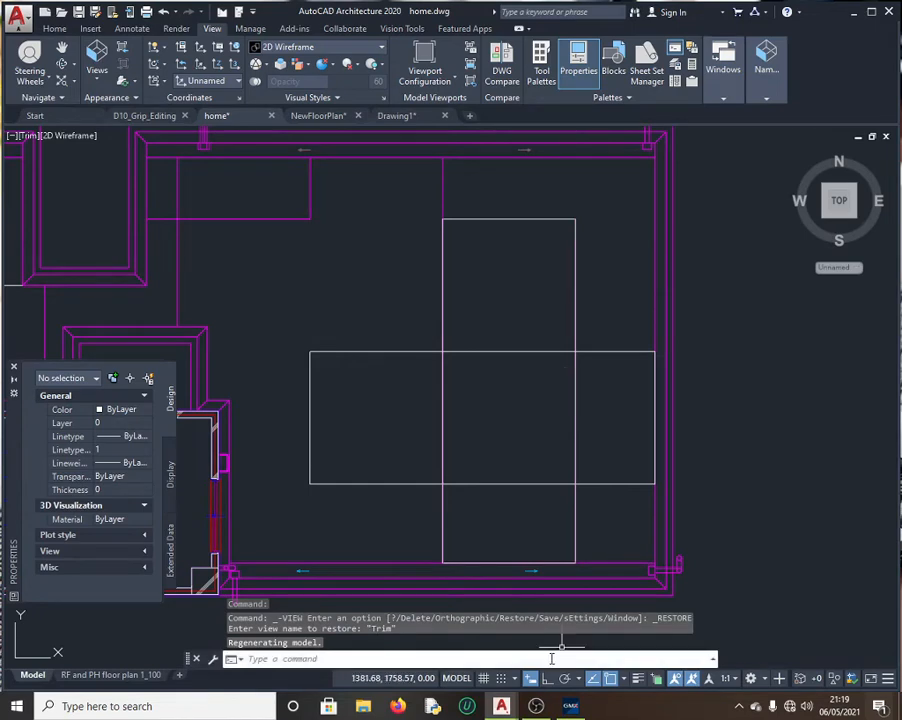
click(570, 706)
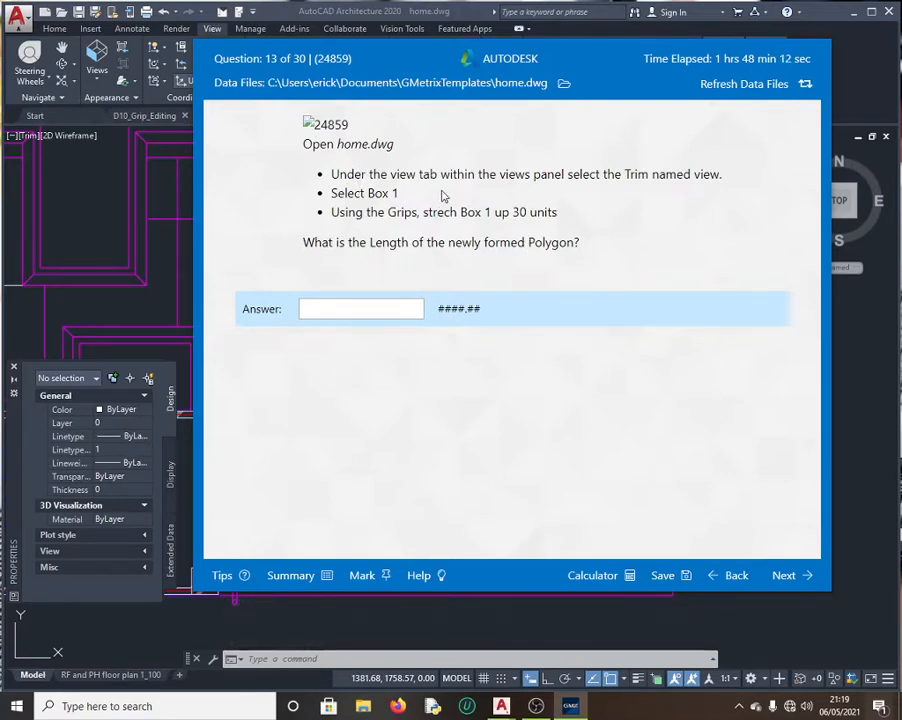
Step: Return to question 12, submit 90.32 for grading, and continue to question 13
click(734, 578)
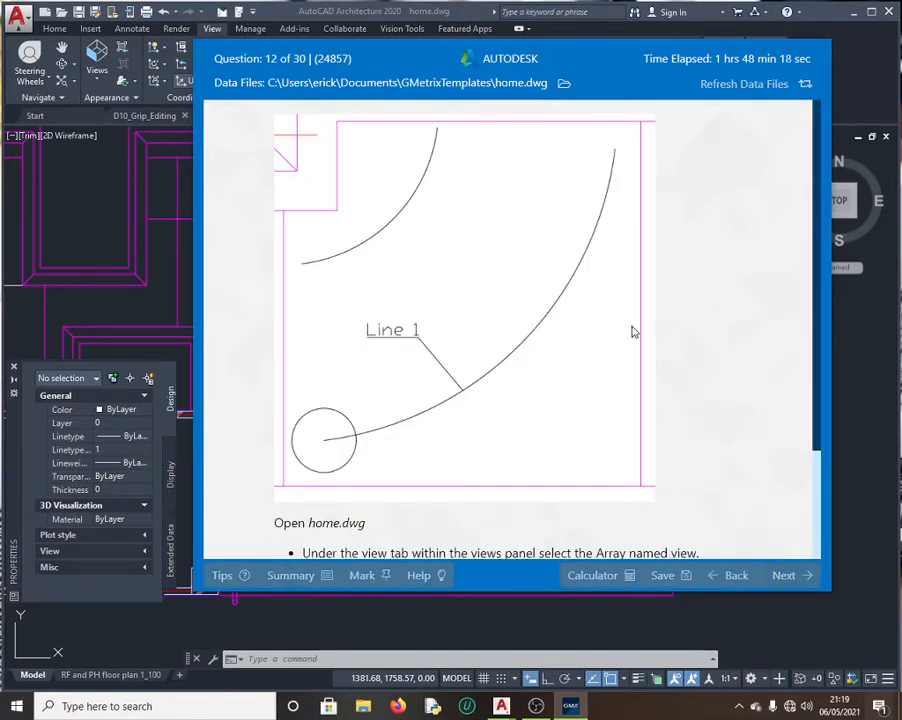
scroll(612, 347, down, 3)
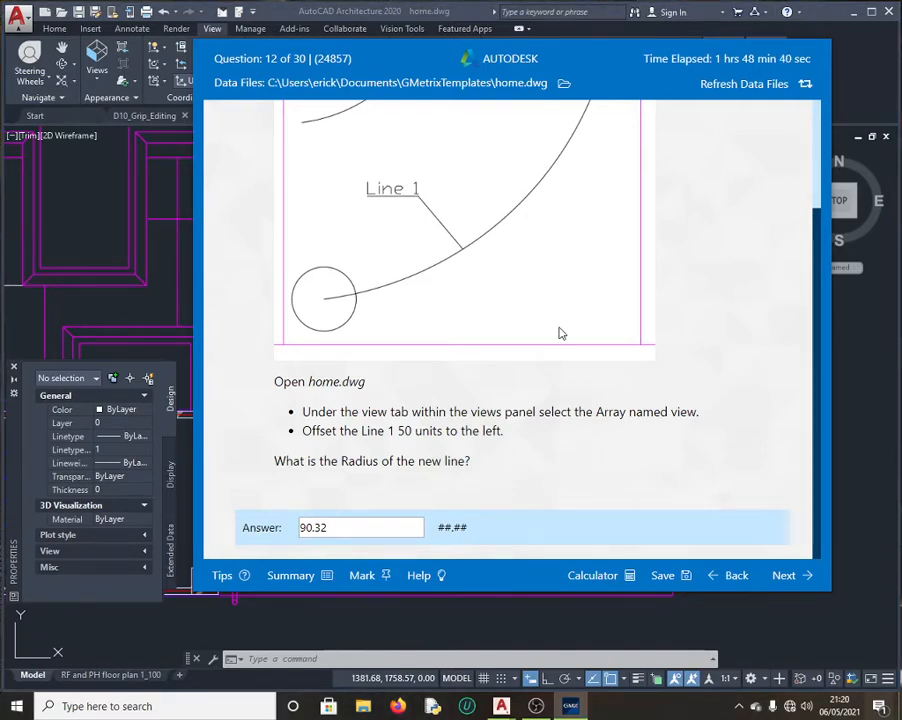
click(537, 706)
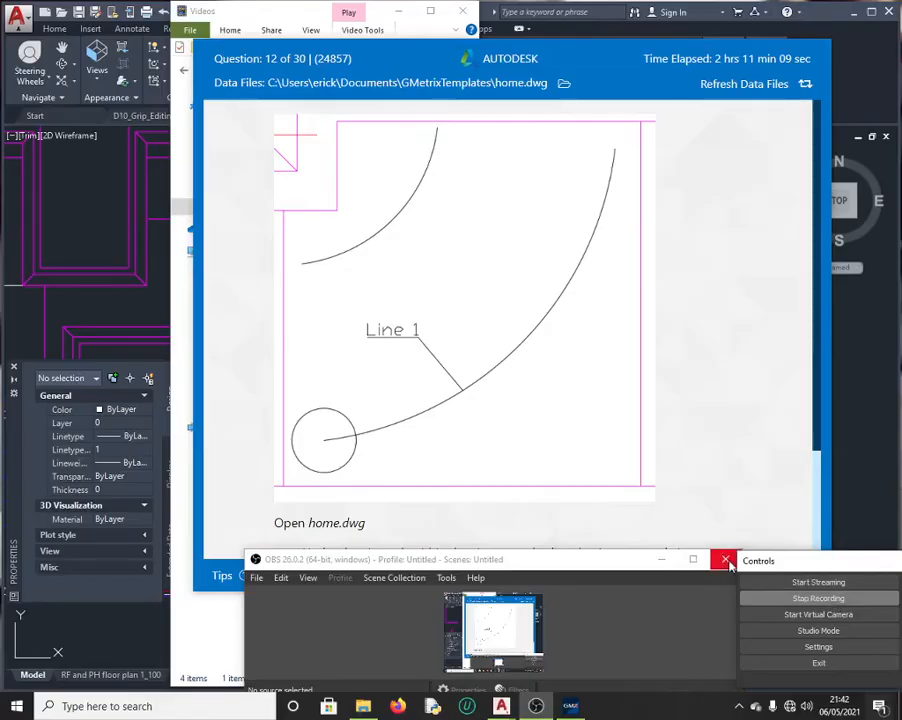
click(665, 553)
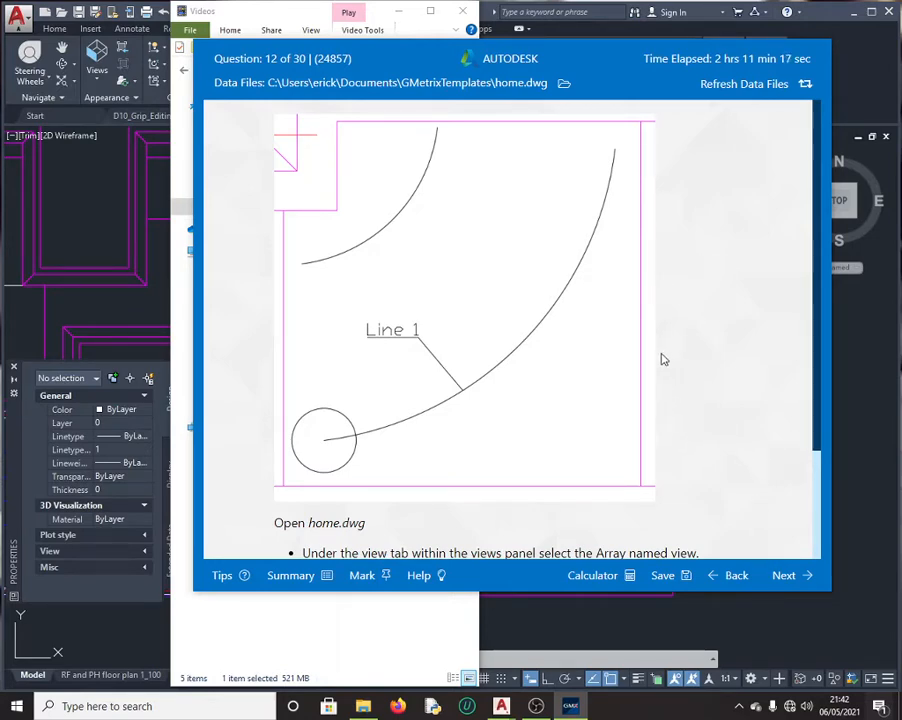
click(786, 575)
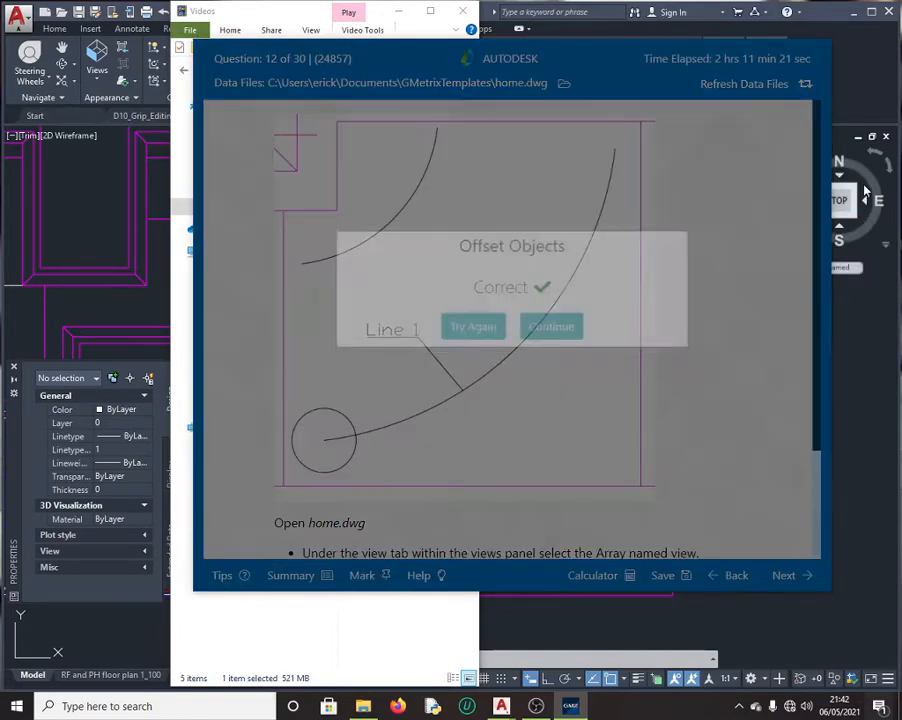
click(553, 356)
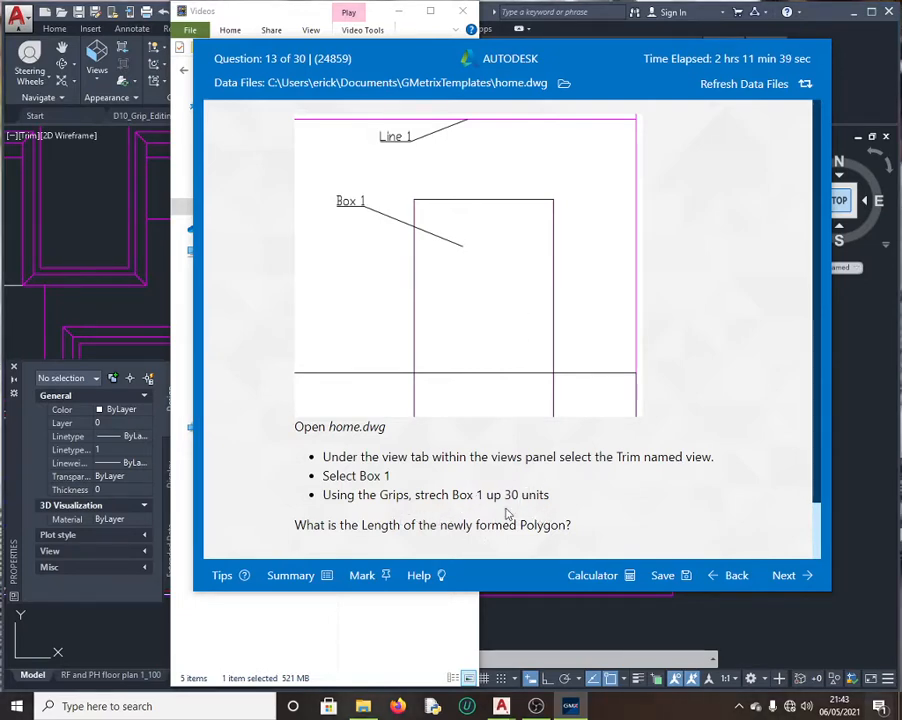
Step: Window-select Box 1, the tall rectangle, in home.dwg
click(159, 305)
click(523, 261)
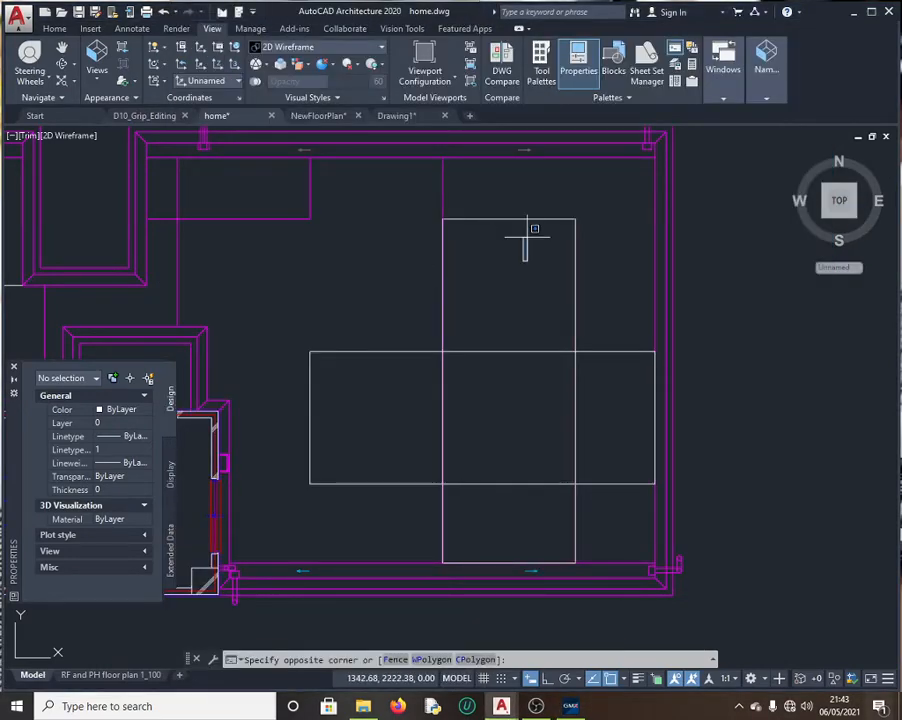
click(527, 230)
click(524, 219)
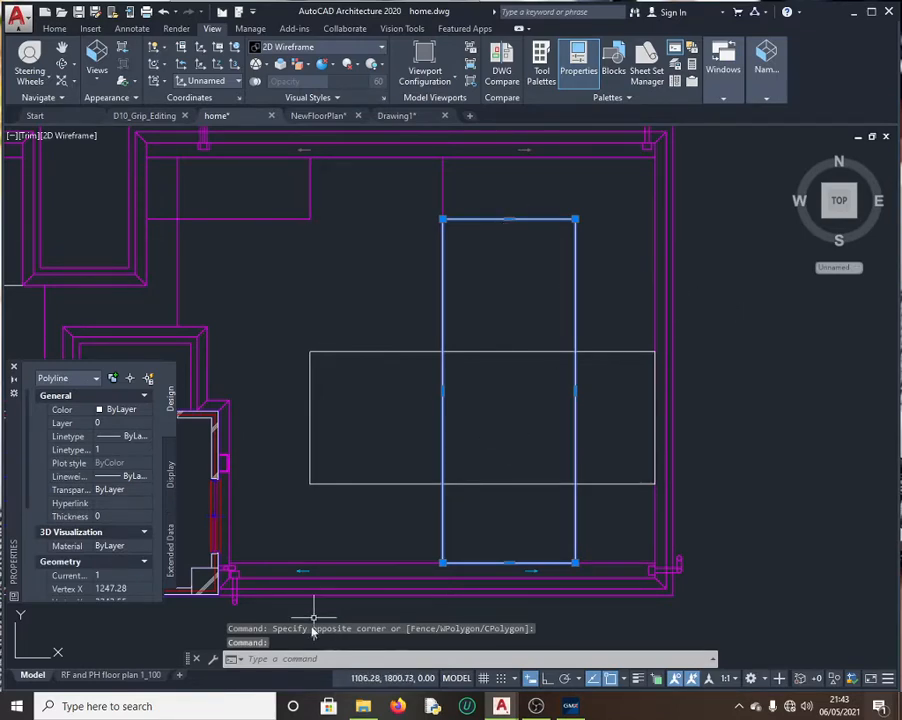
Step: Stretch Box 1's top edge up 30 units from its midpoint
click(290, 659)
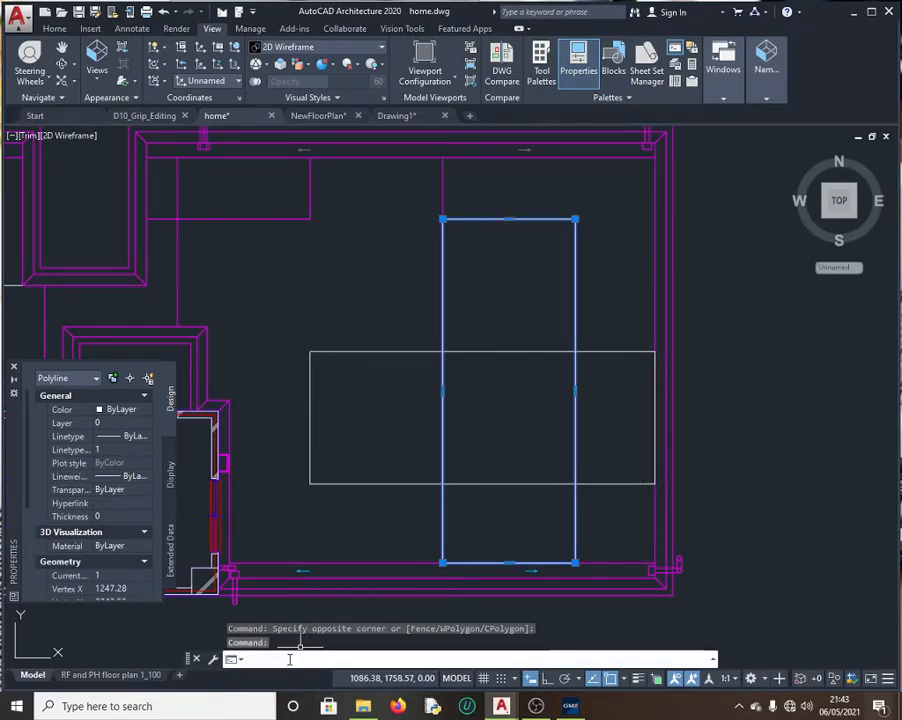
text(strech)
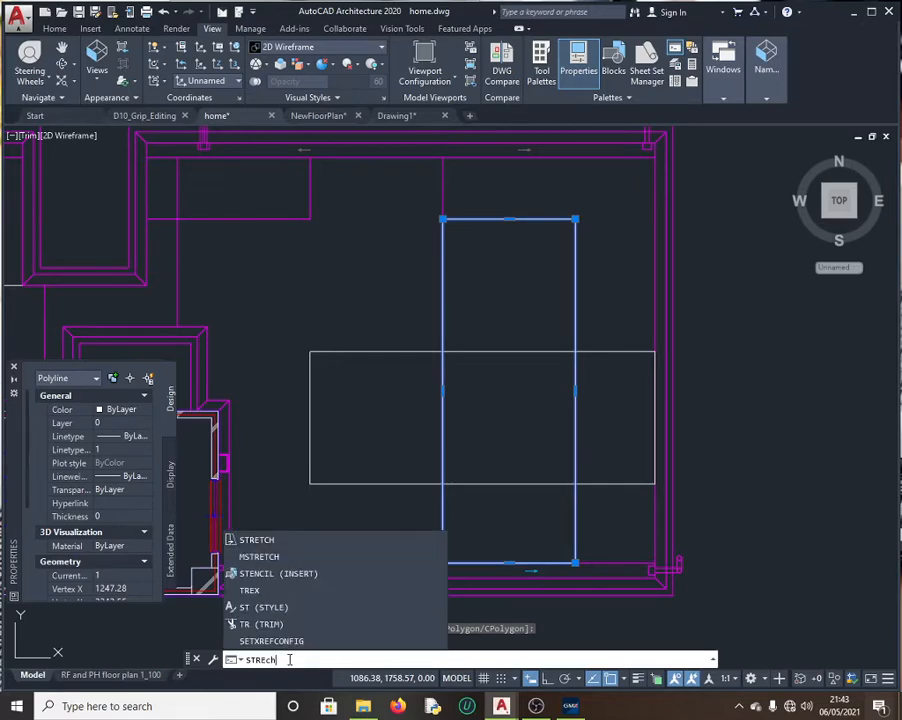
click(270, 543)
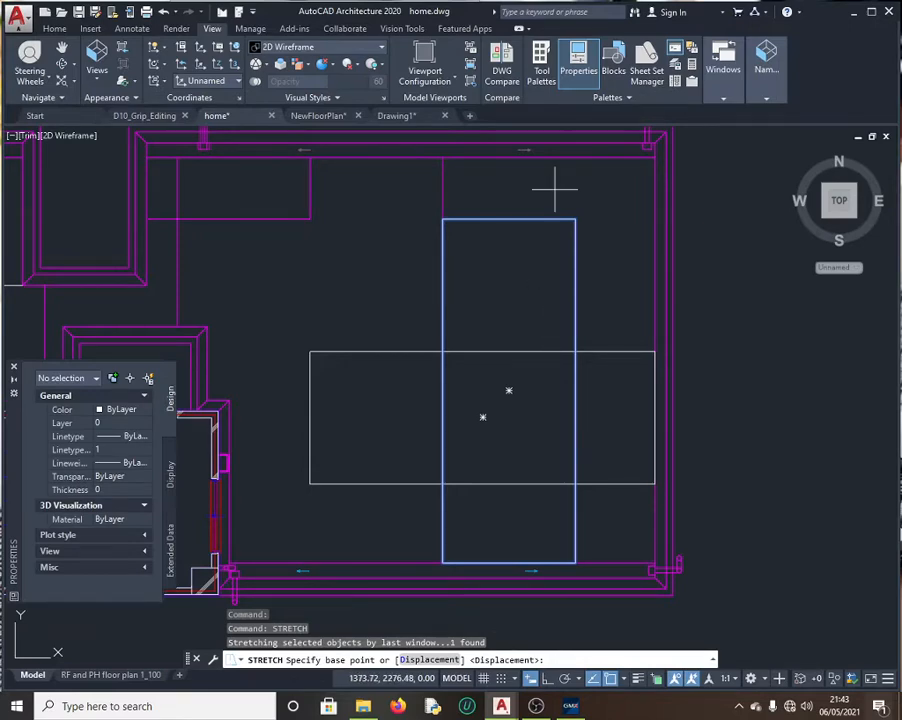
click(508, 219)
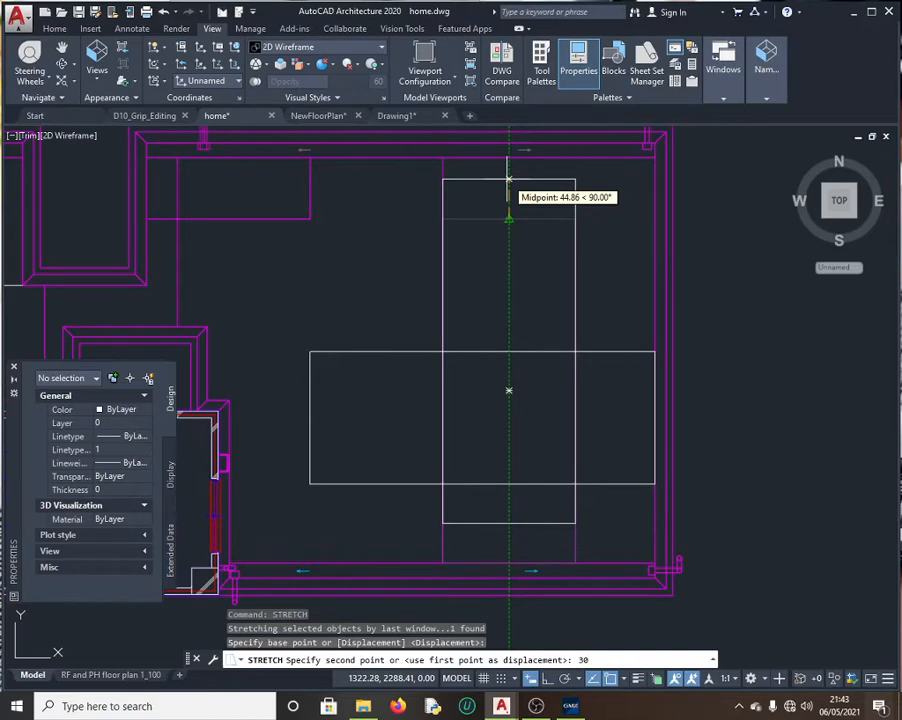
text(30)
key(Return)
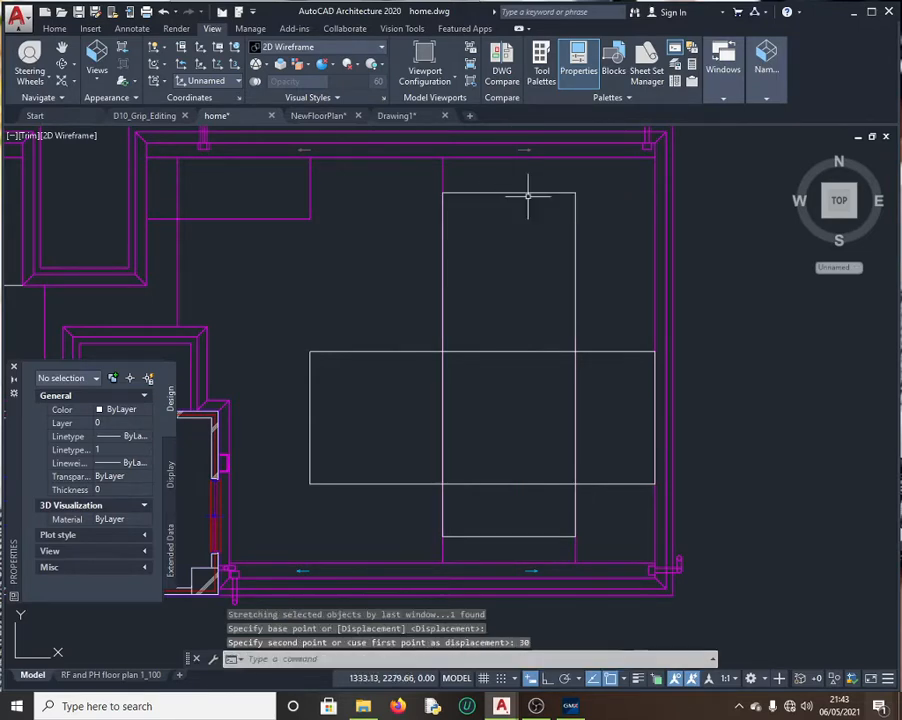
click(577, 711)
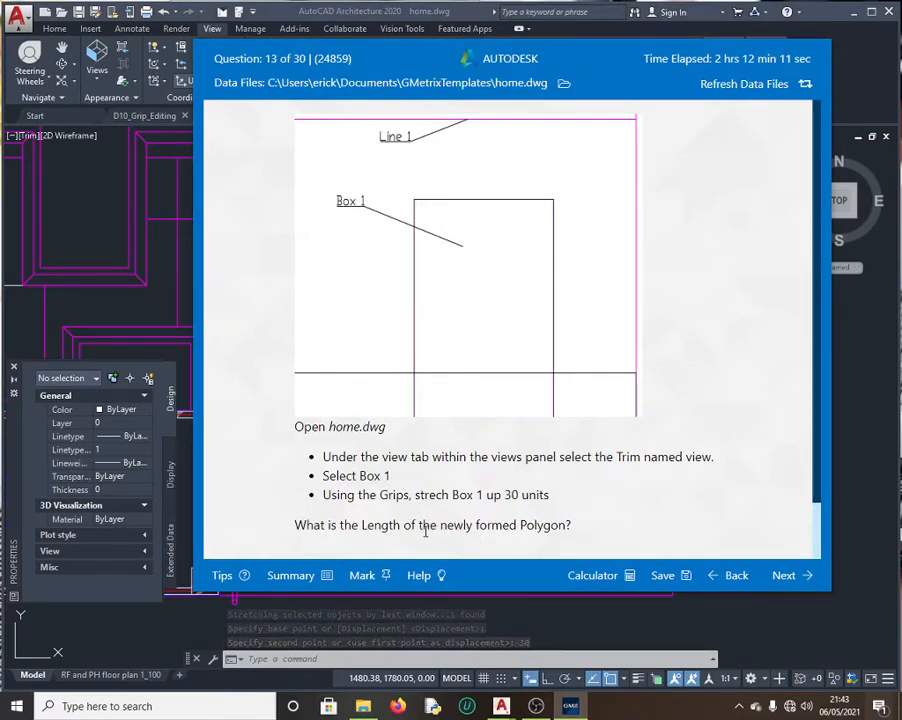
Step: Copy Box 1's length, 1079.31, from Properties via QuickCalc
click(161, 273)
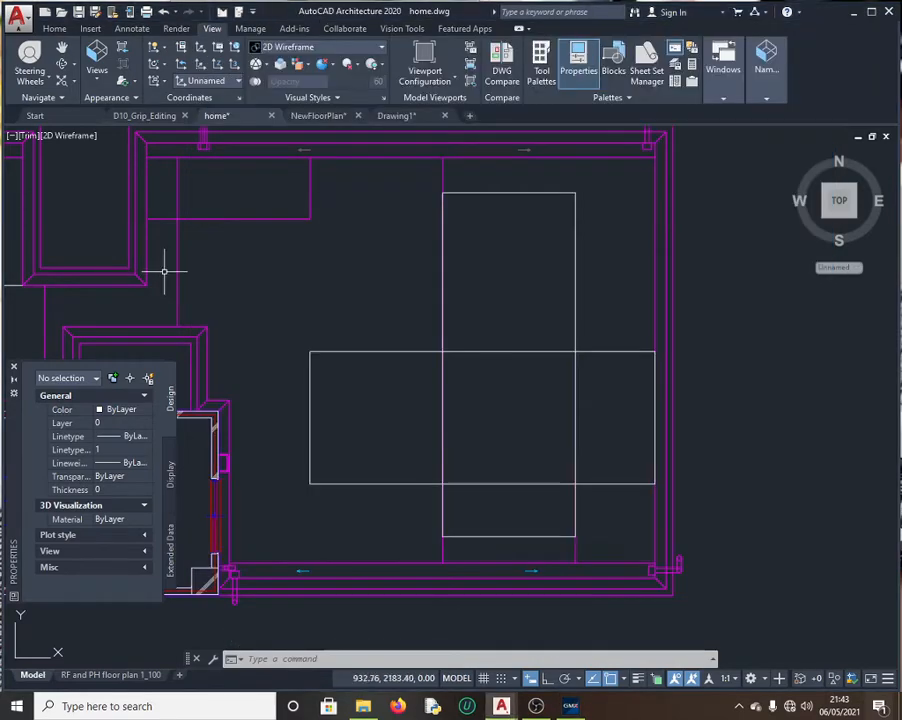
click(540, 191)
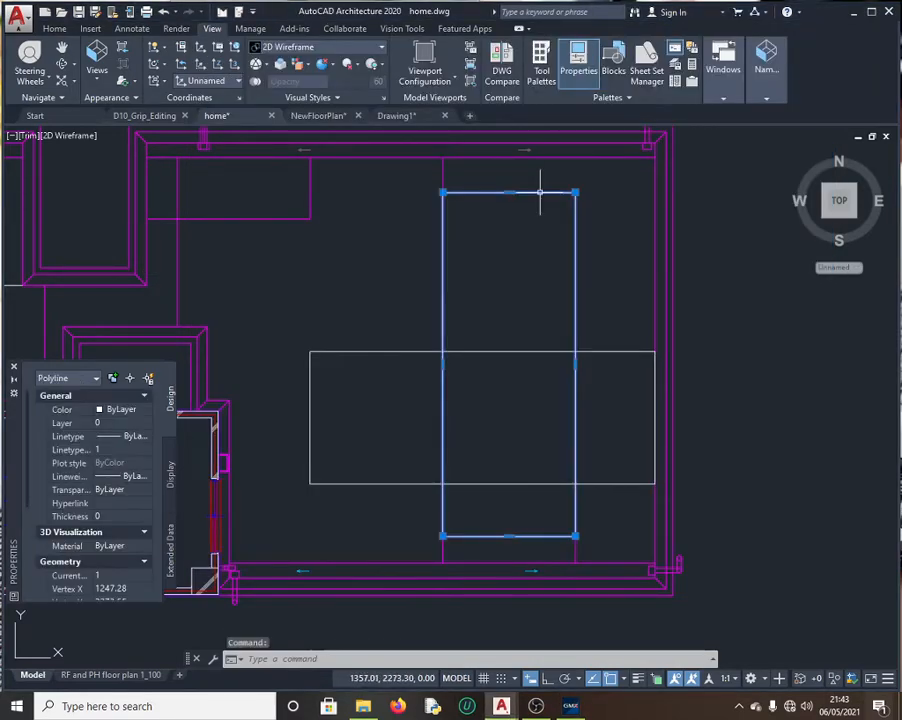
scroll(113, 482, down, 5)
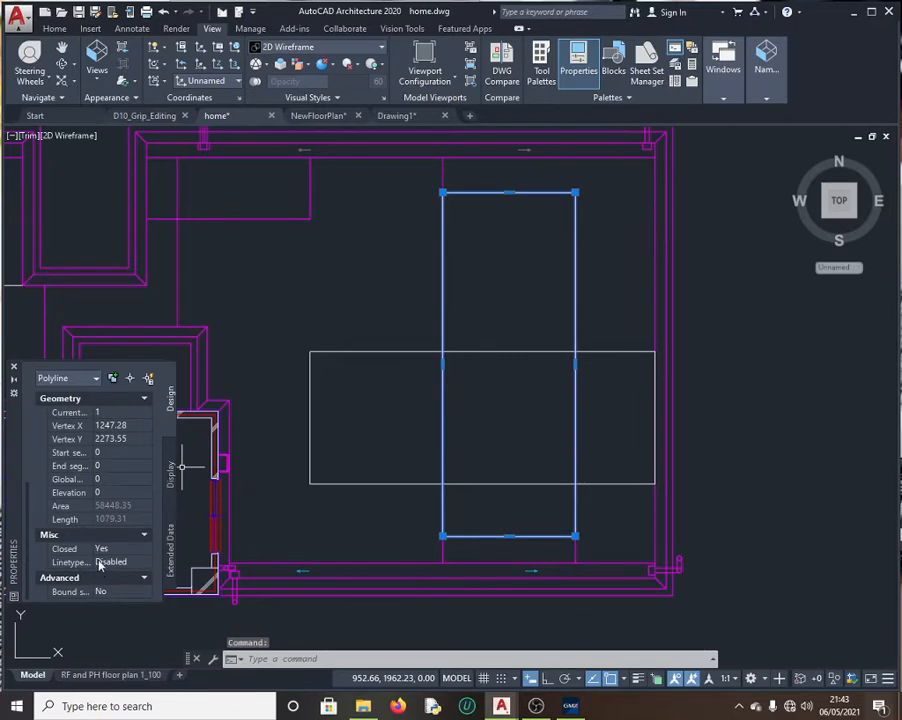
click(114, 520)
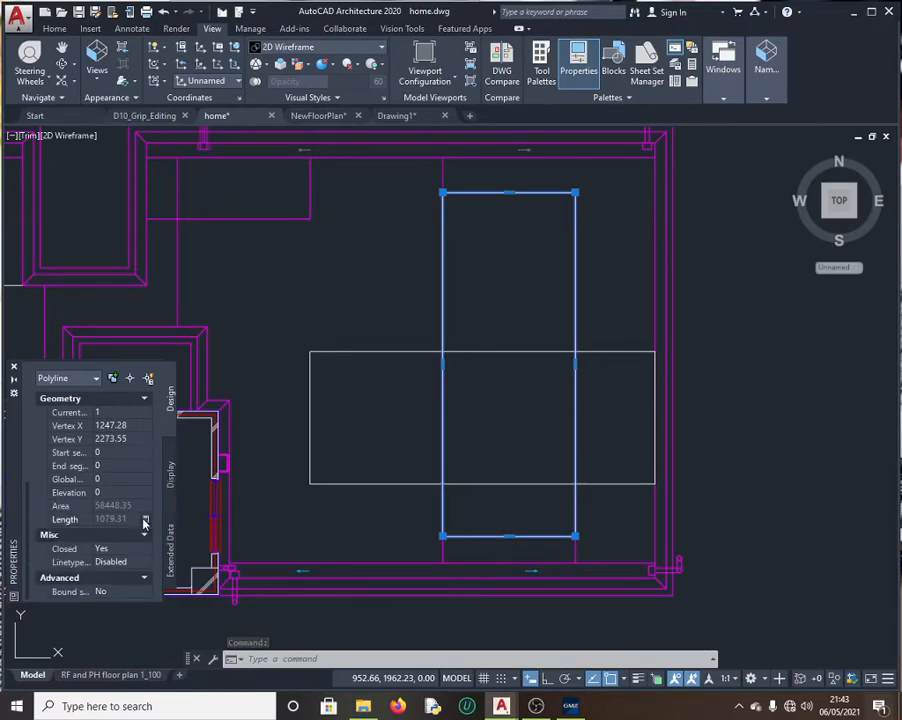
click(143, 519)
double_click(53, 388)
key(ctrl+c)
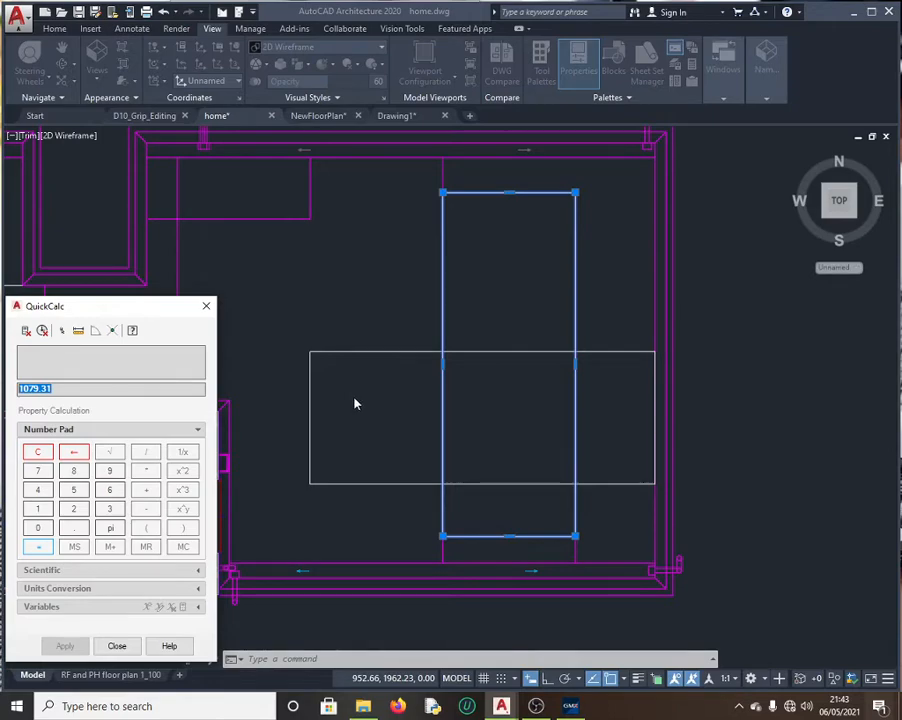
Step: Submit 1079.31 for question 13, dismiss the incorrect result, and return to the drawing
click(571, 706)
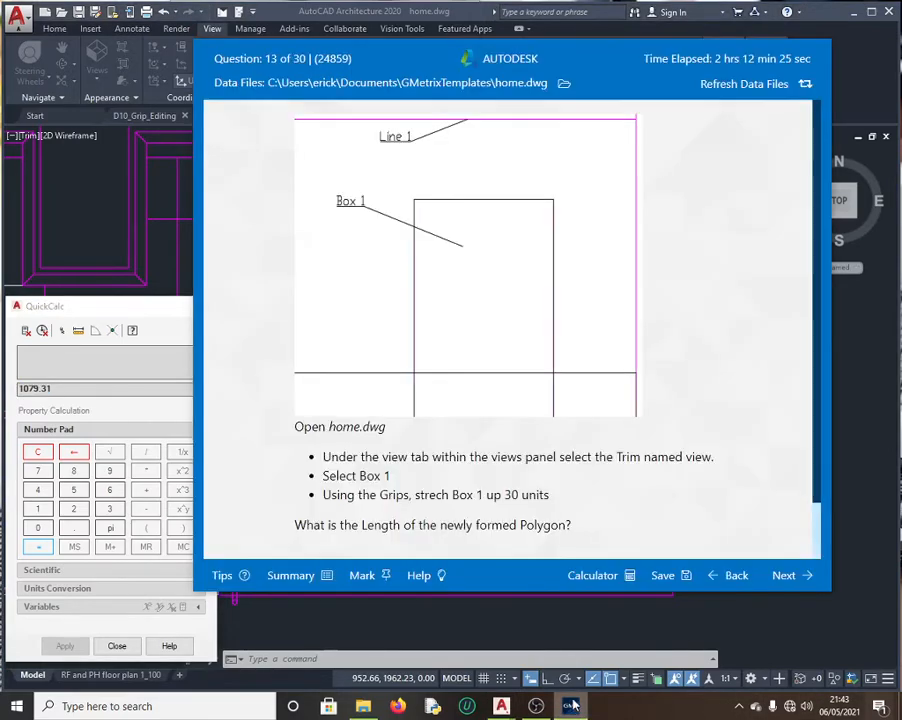
scroll(402, 445, down, 1)
click(342, 524)
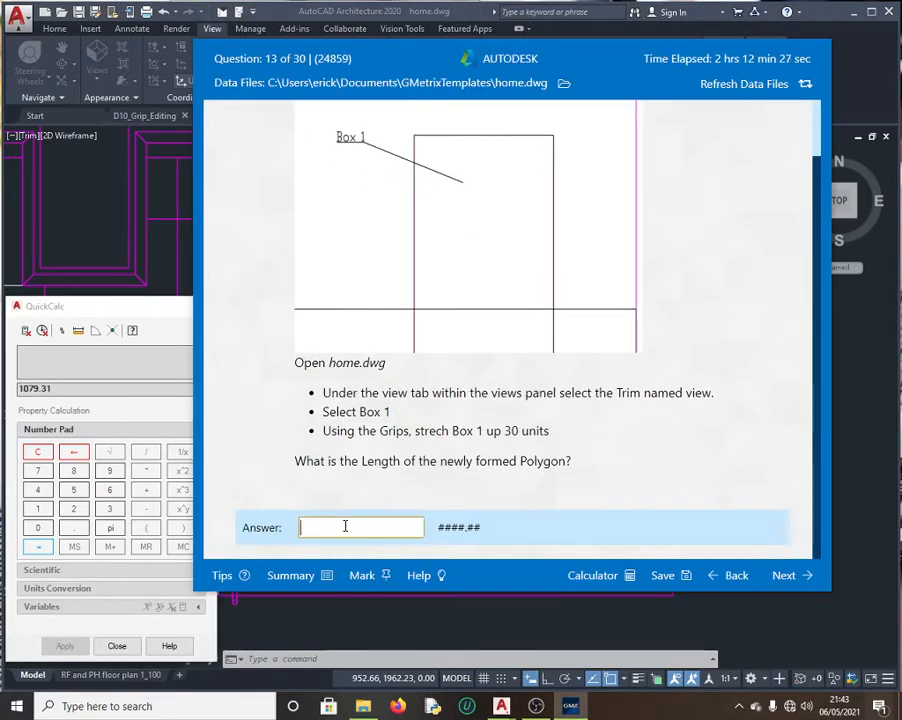
key(ctrl+v)
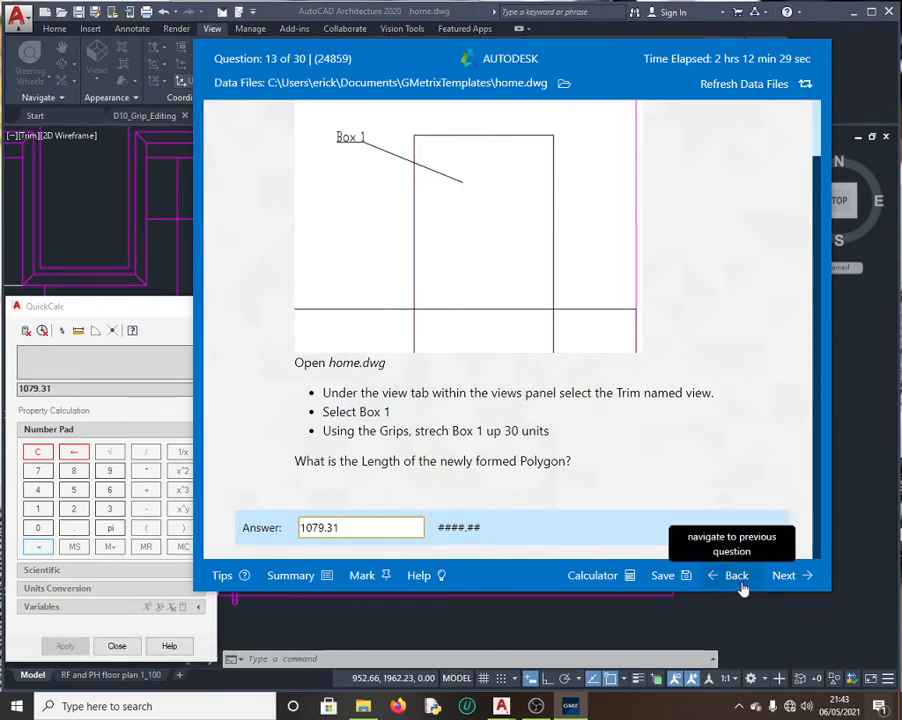
click(785, 576)
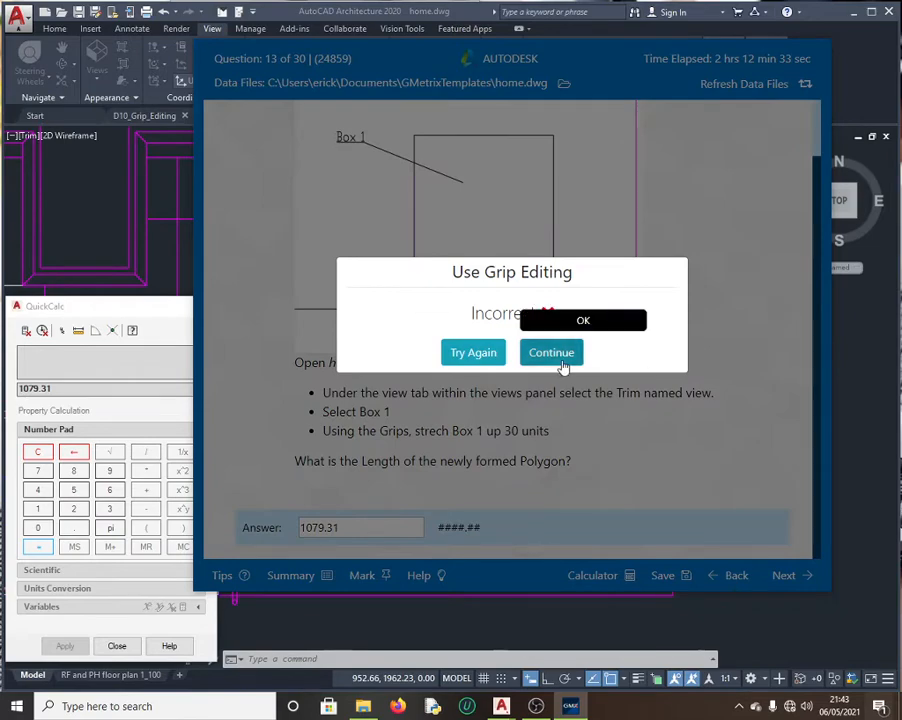
click(484, 356)
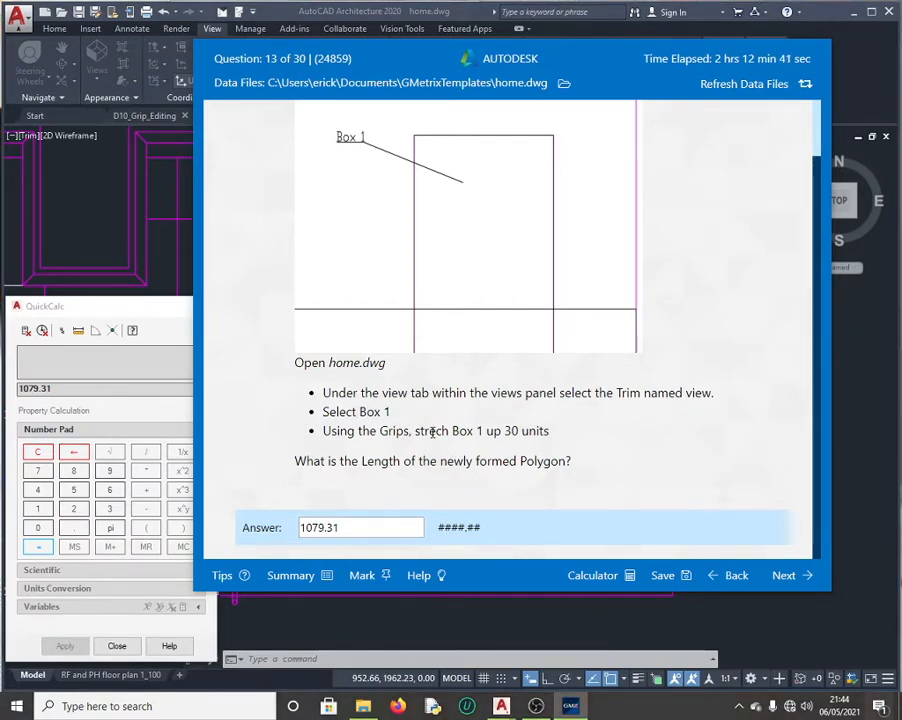
click(158, 252)
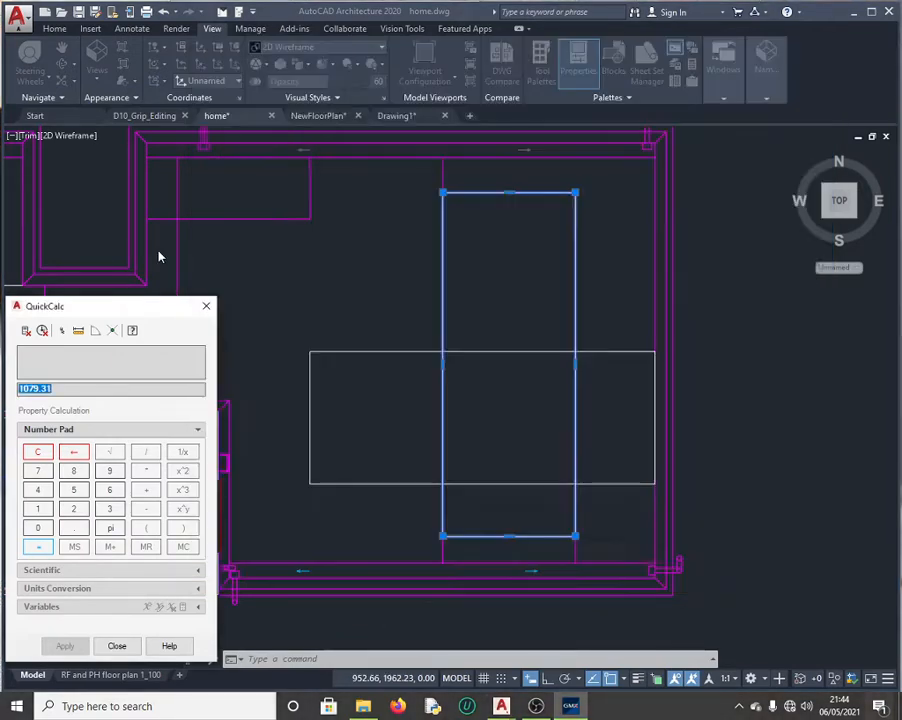
Step: Close QuickCalc and undo Box 1's earlier stretch
click(208, 307)
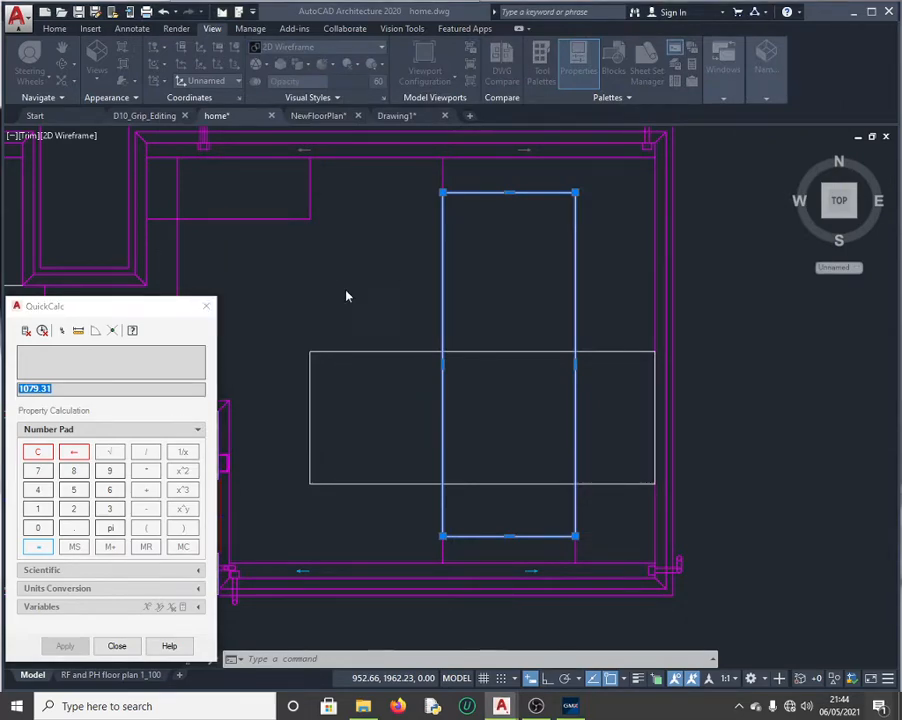
click(381, 291)
key(ctrl+z)
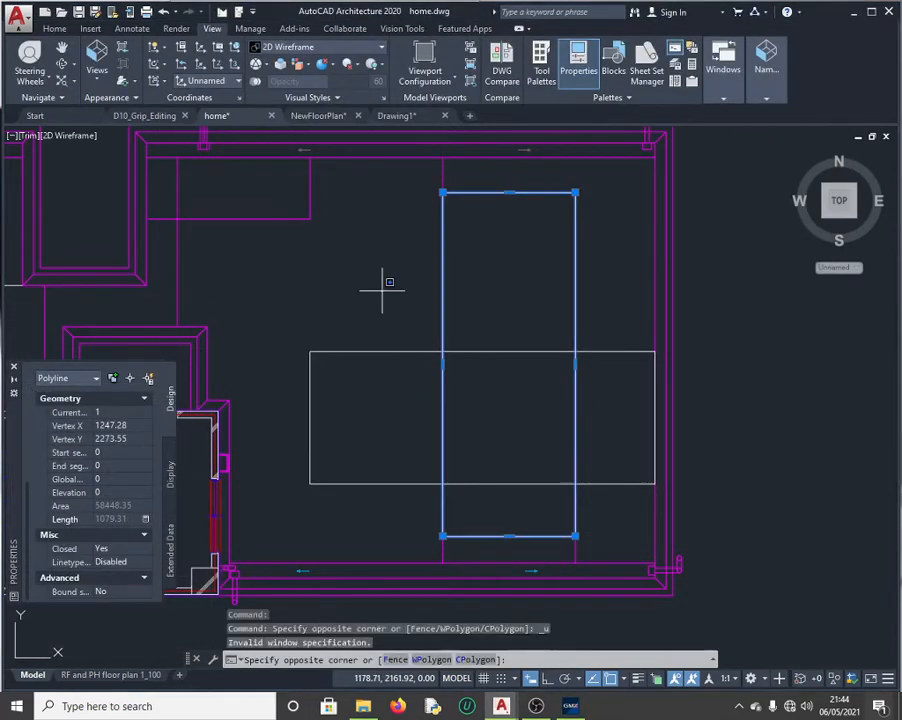
key(Escape)
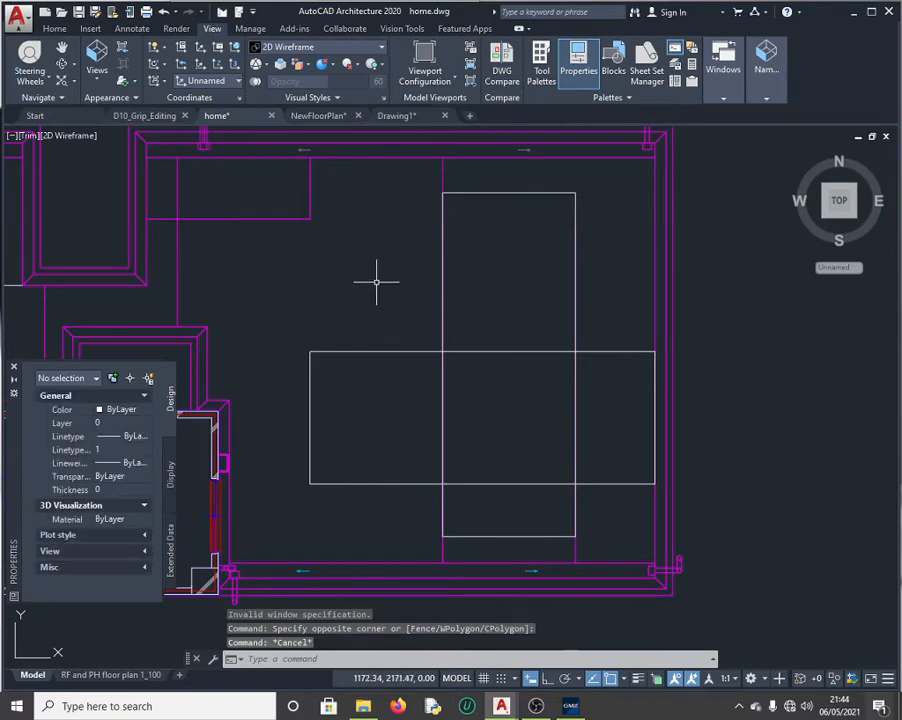
key(ctrl+z)
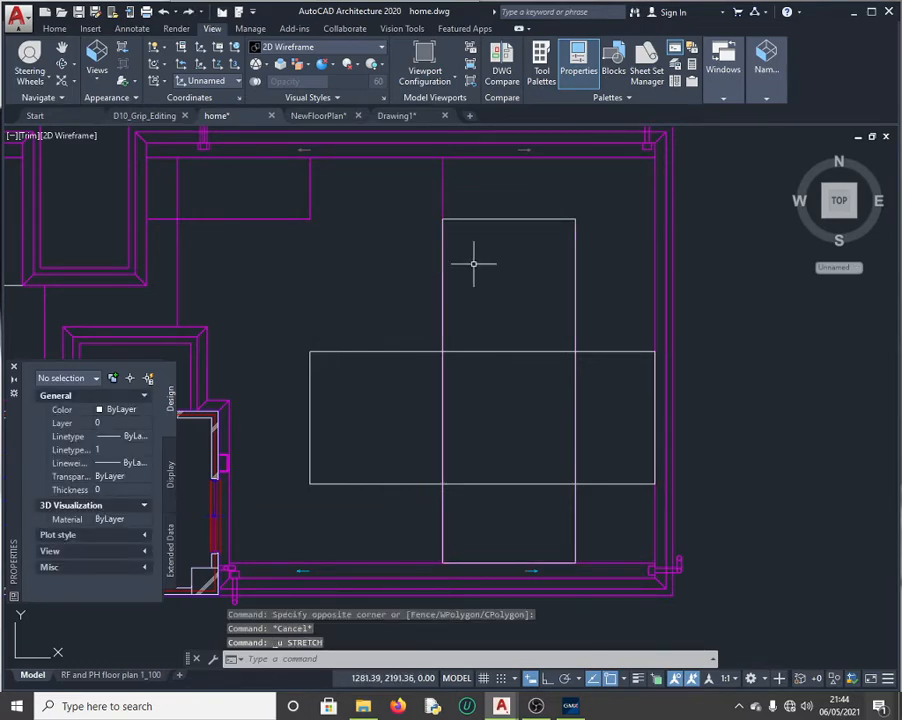
Step: Retry stretching the tall box by a 30-unit displacement, cancelling the accidental _Open30 door insert
click(507, 218)
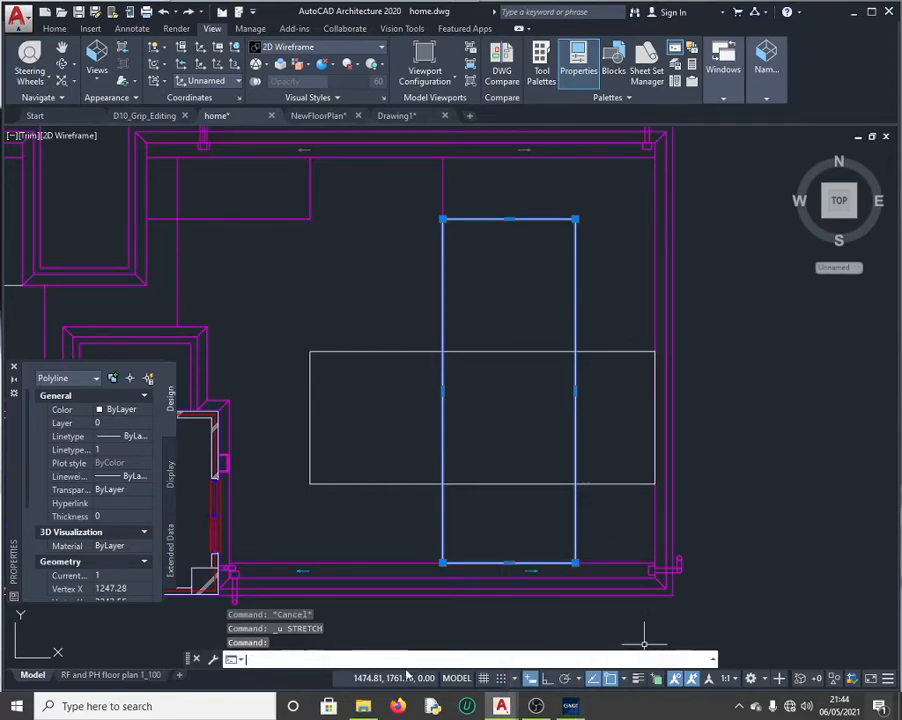
text(stretch)
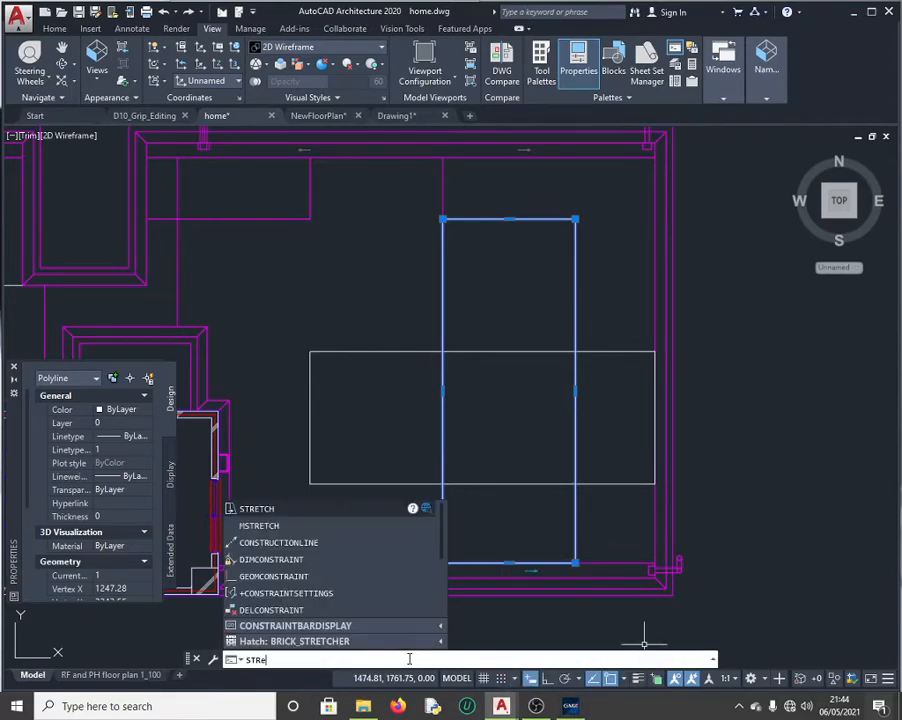
key(Return)
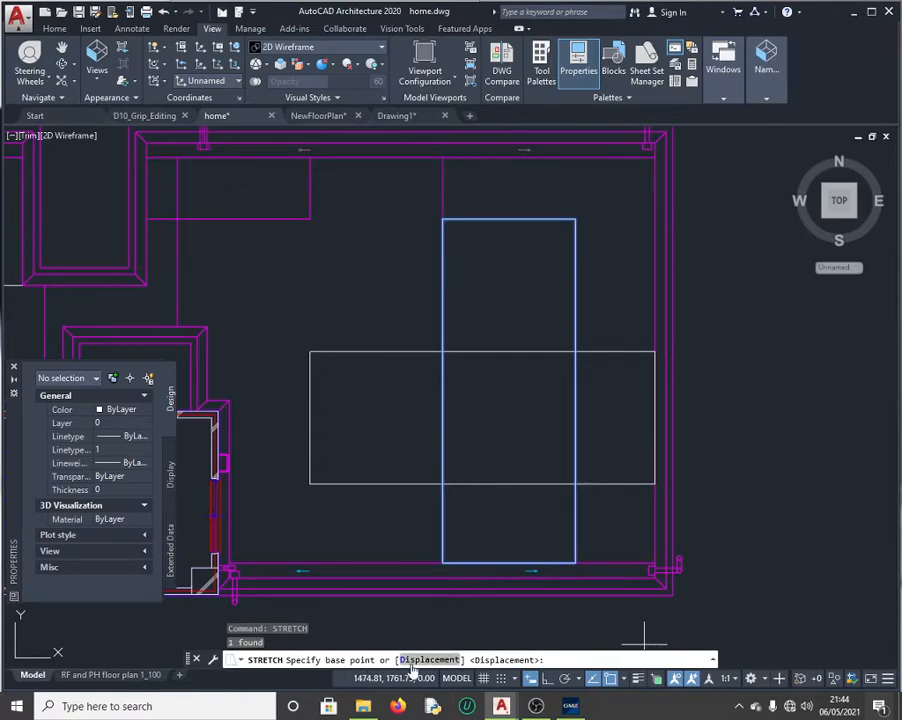
click(430, 660)
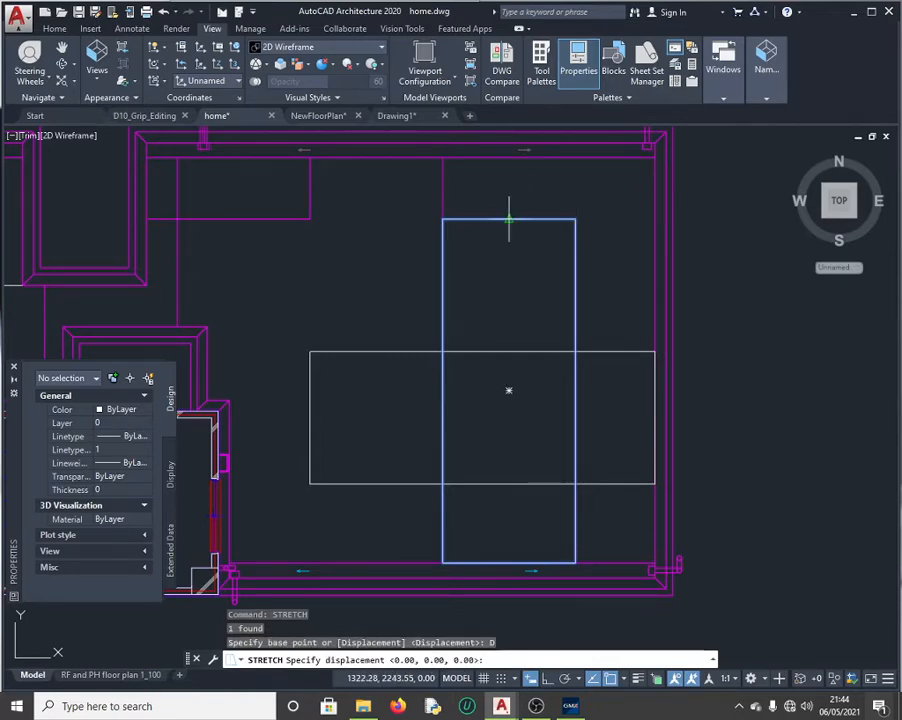
key(Return)
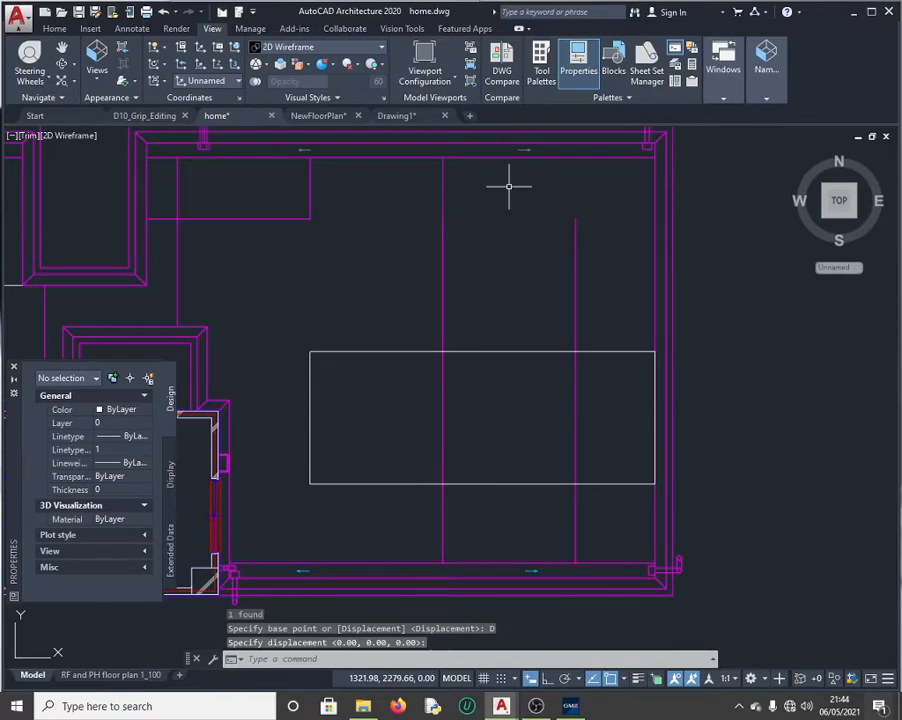
text(30)
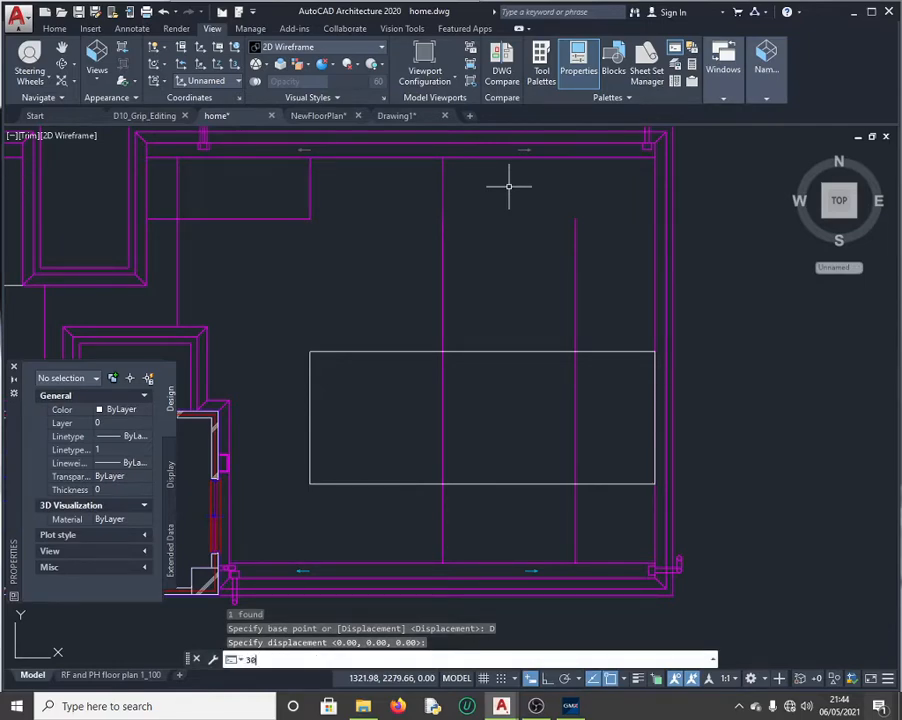
key(Return)
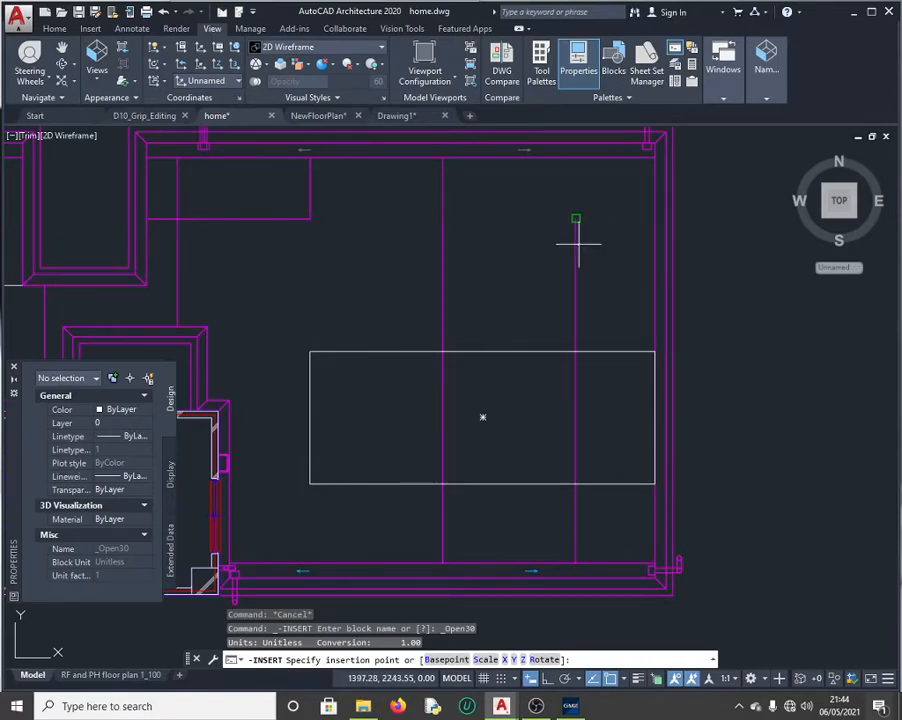
click(443, 236)
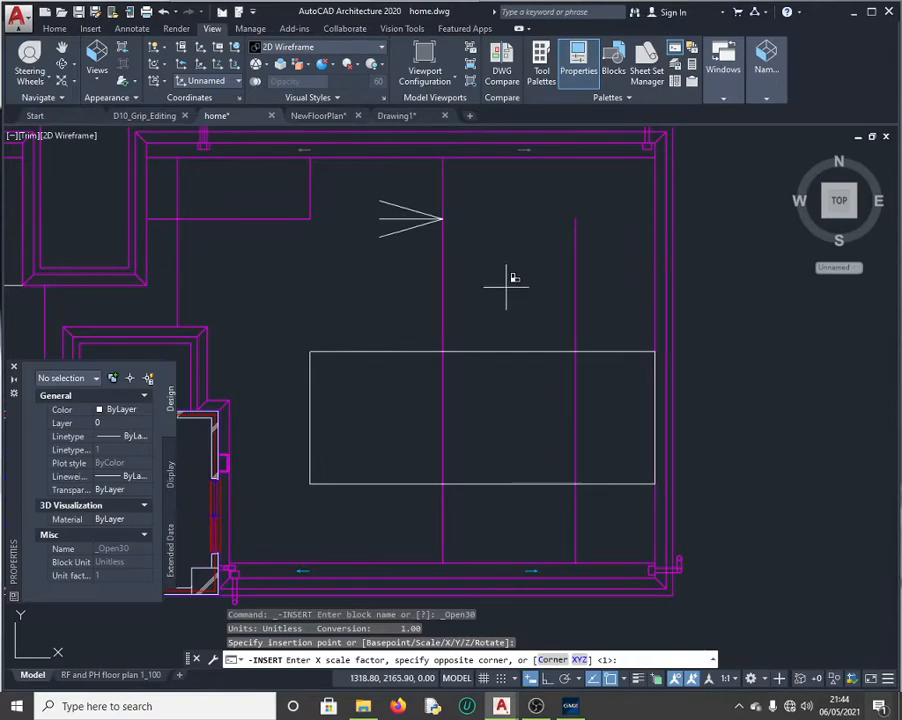
key(Escape)
Step: Undo the stray door block insertion so the box is back at original height
click(576, 291)
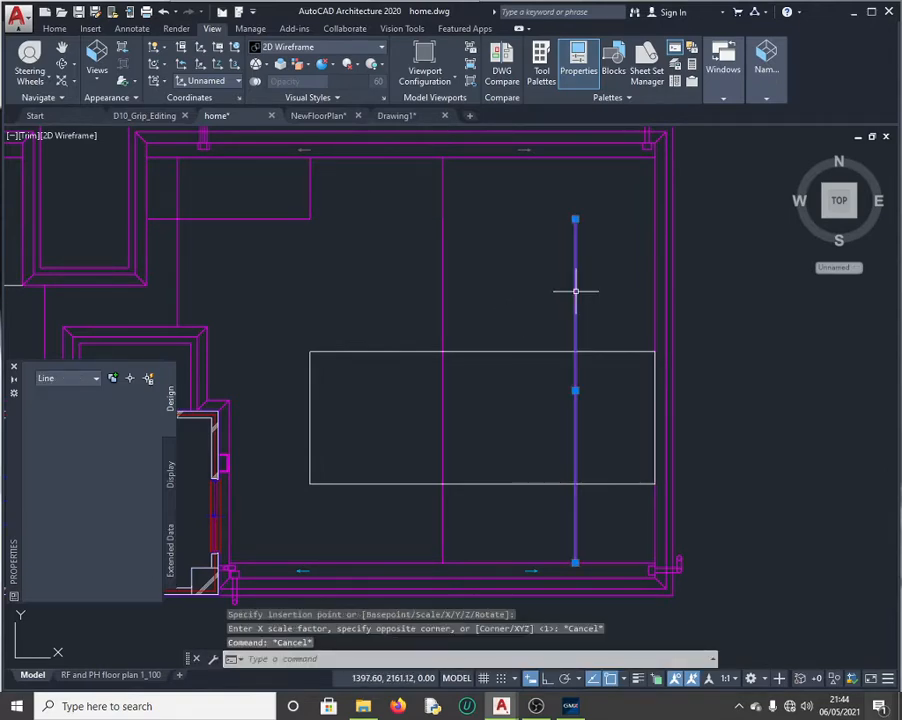
click(498, 161)
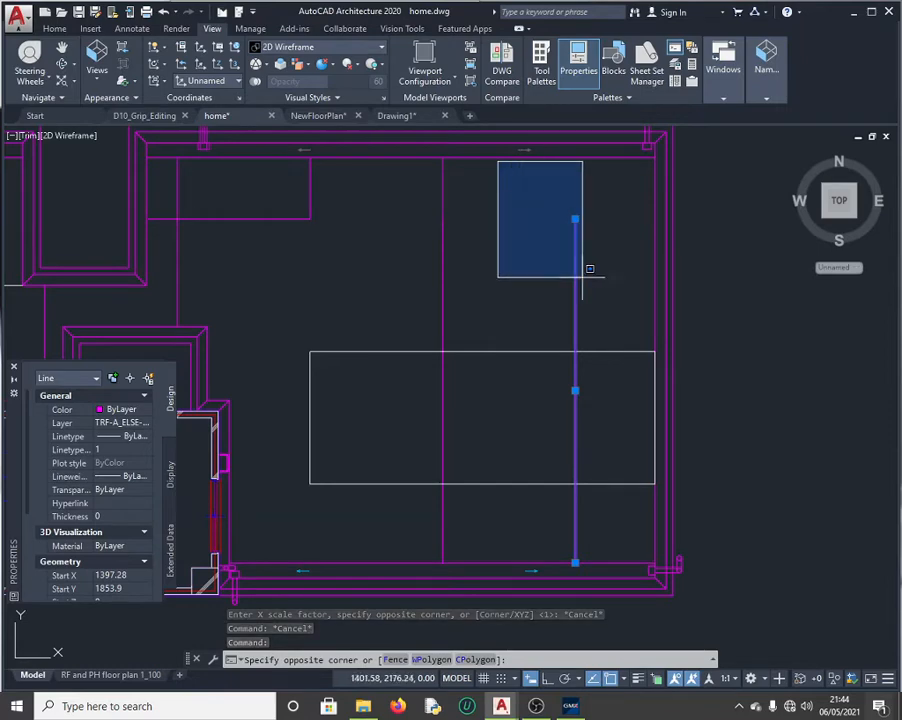
key(ctrl+z)
key(Escape)
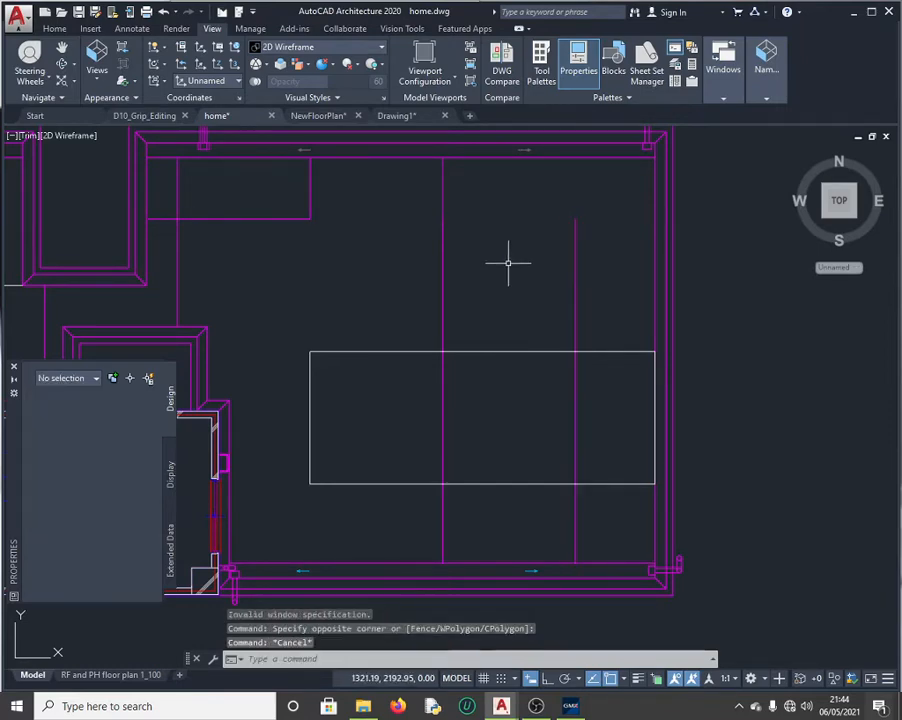
key(ctrl+z)
key(ctrl+z)
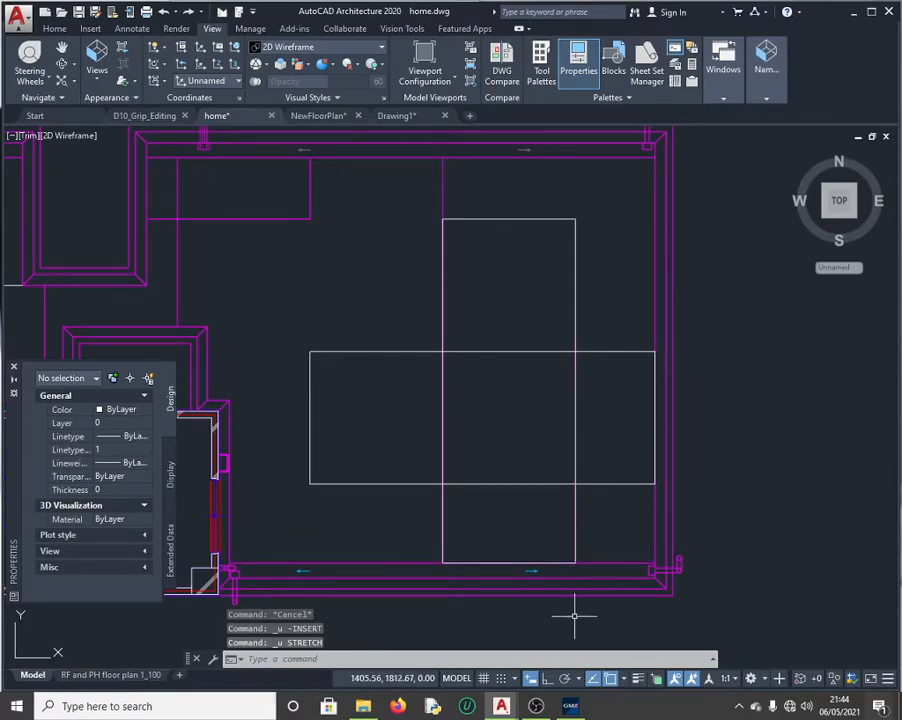
click(502, 289)
click(470, 430)
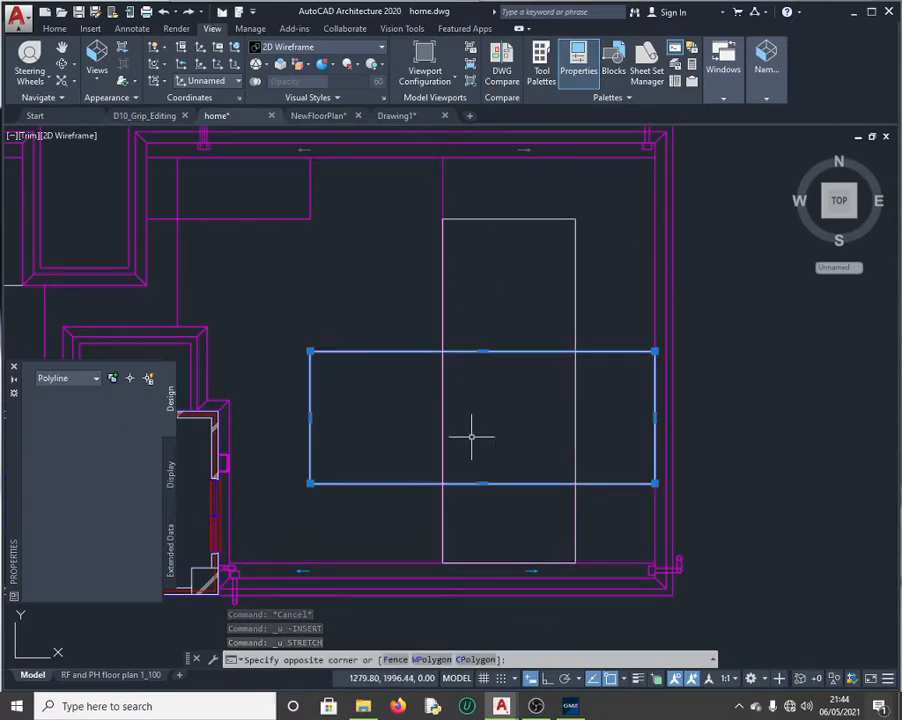
click(531, 264)
click(588, 435)
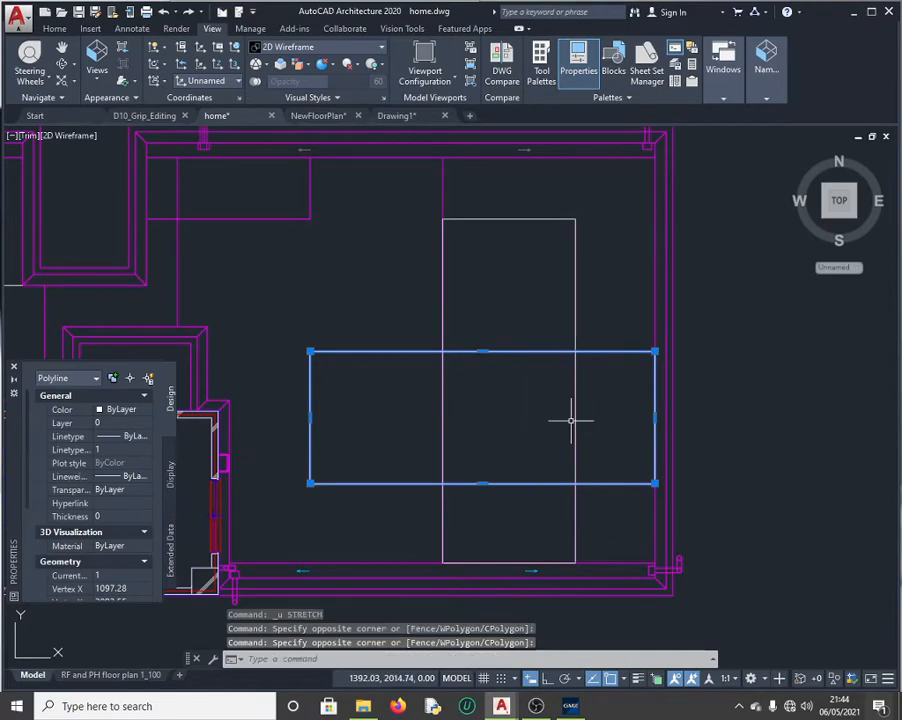
key(Escape)
click(575, 320)
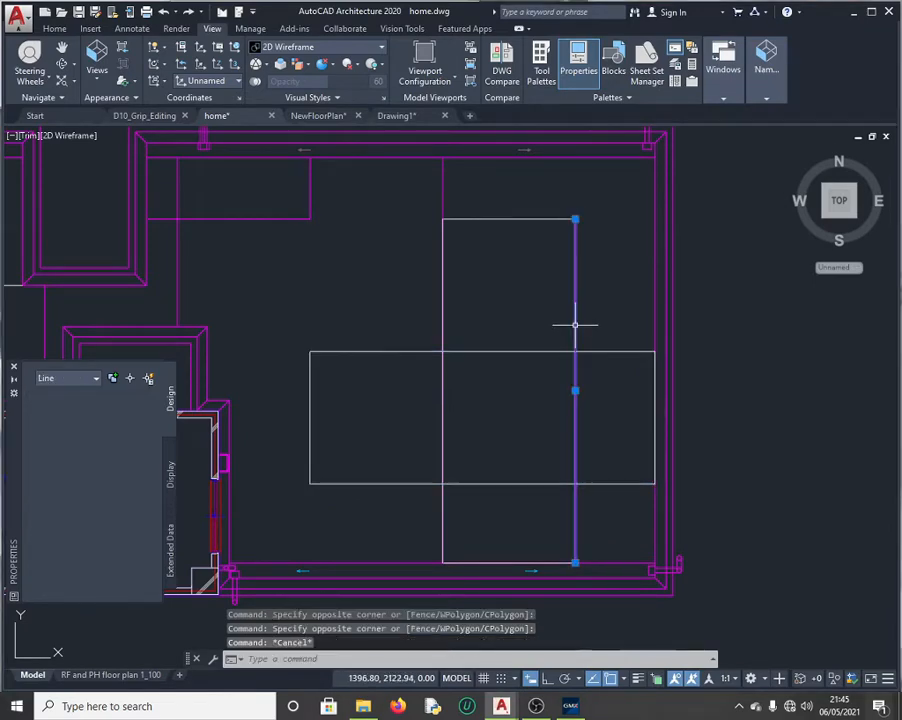
key(Escape)
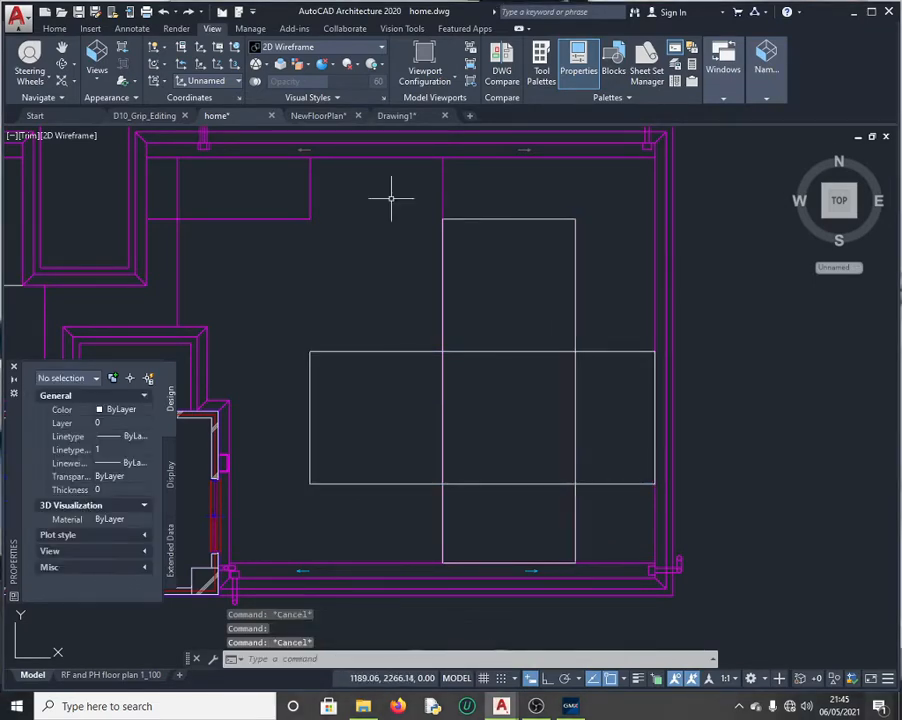
click(96, 72)
scroll(117, 270, up, 1)
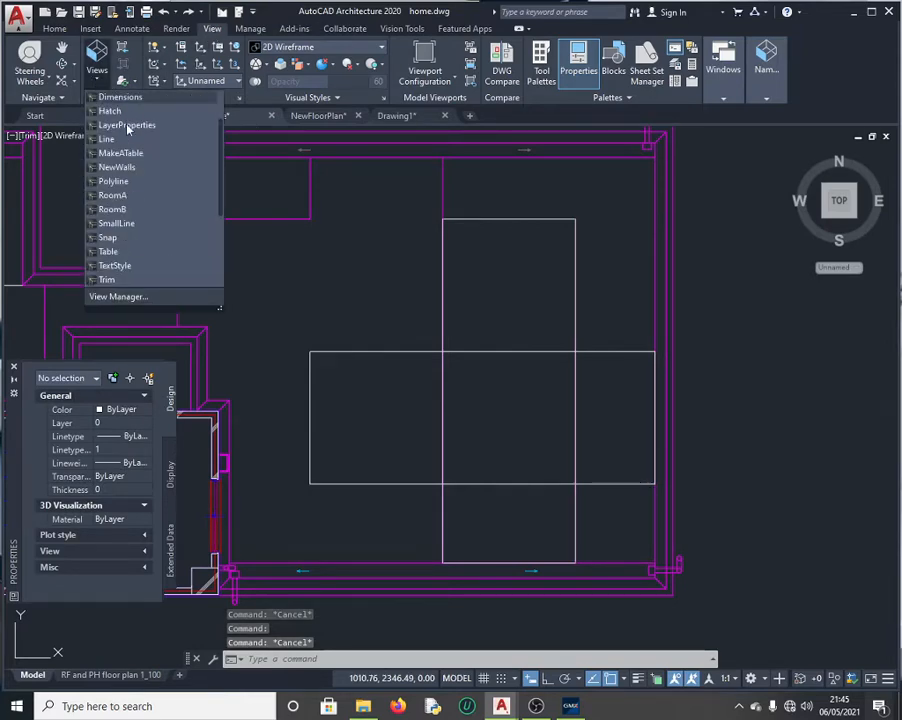
click(108, 280)
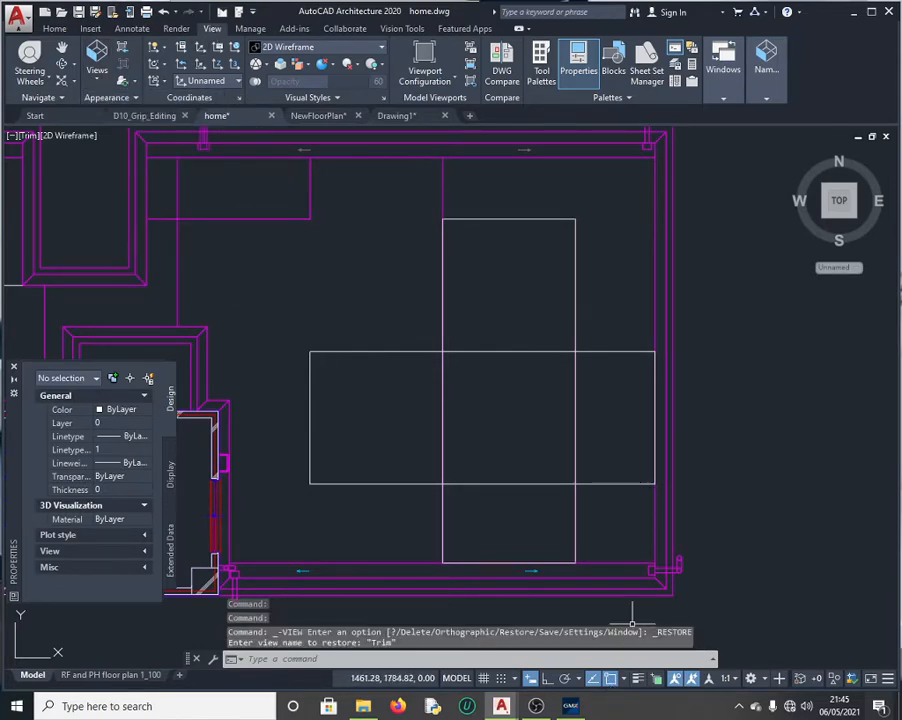
click(568, 707)
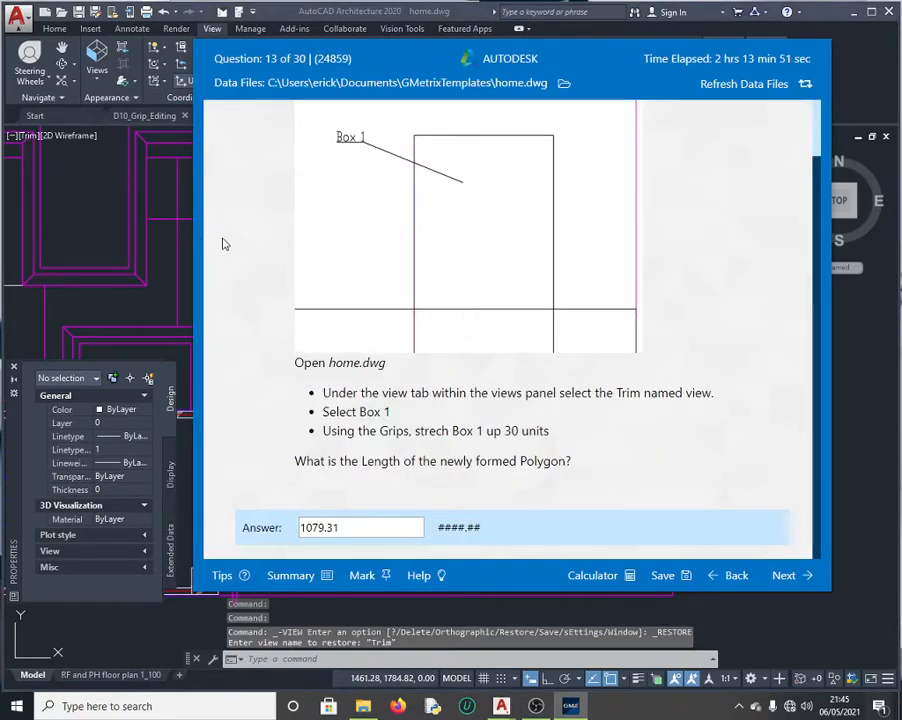
click(98, 83)
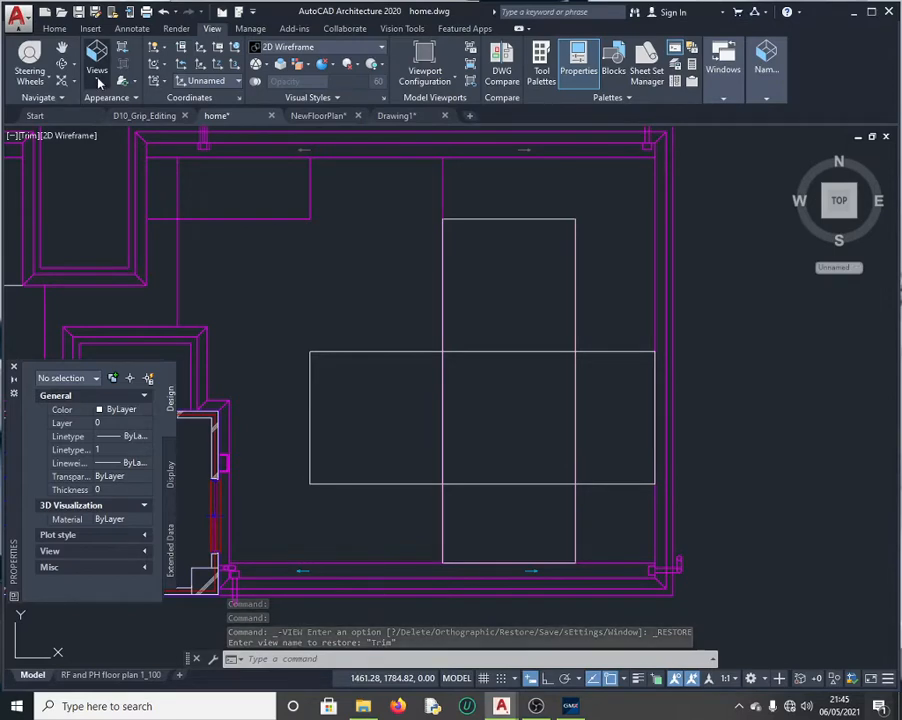
click(98, 83)
click(110, 112)
click(99, 84)
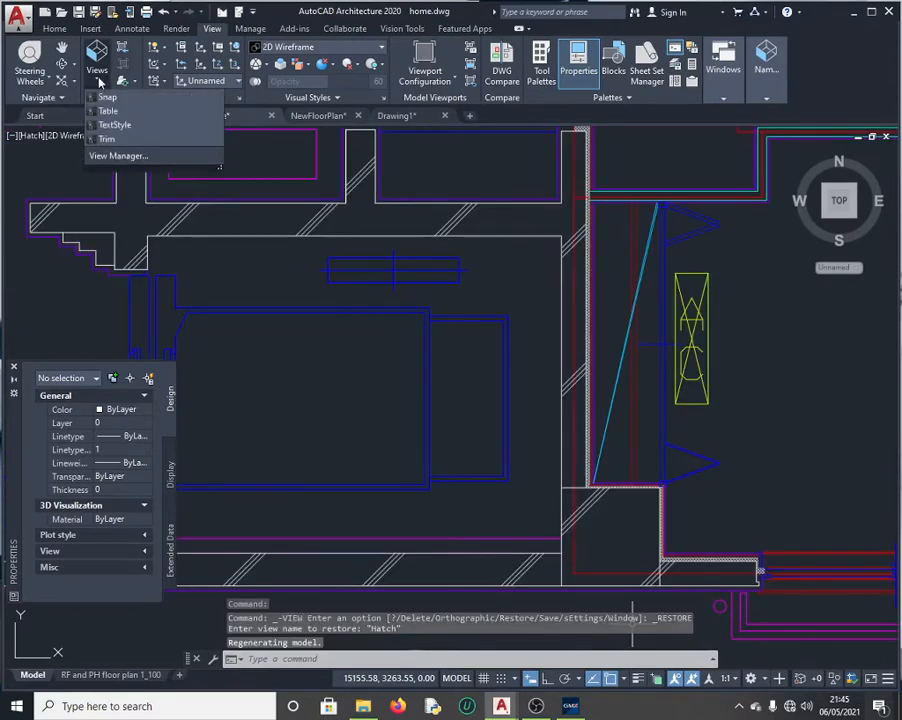
scroll(137, 249, down, 2)
click(130, 221)
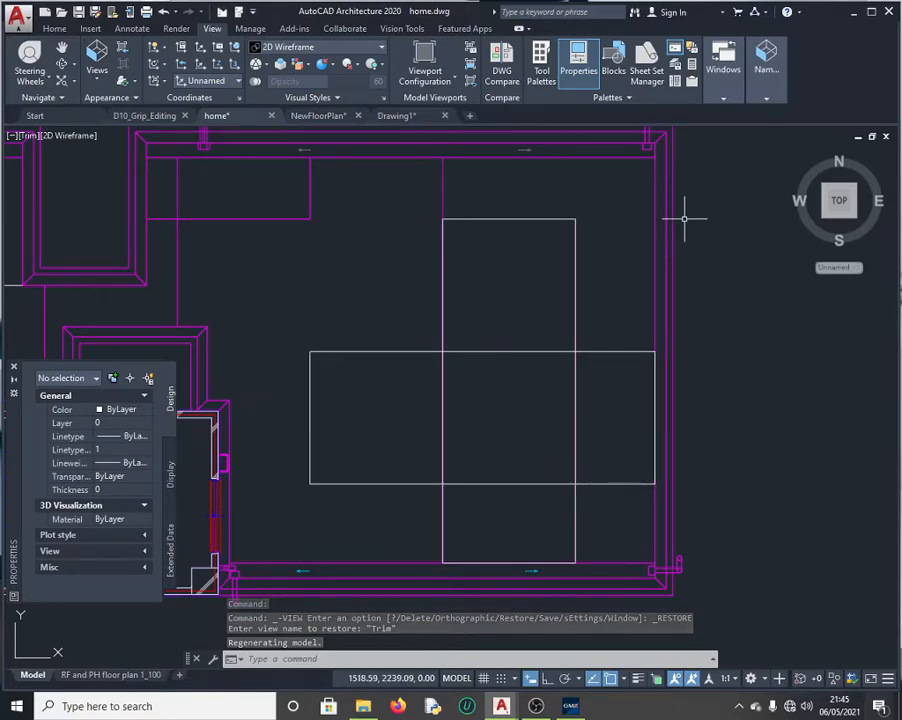
Step: Select the tall Box 1 rectangle and start the STRETCH command, checking the exam question first
click(506, 218)
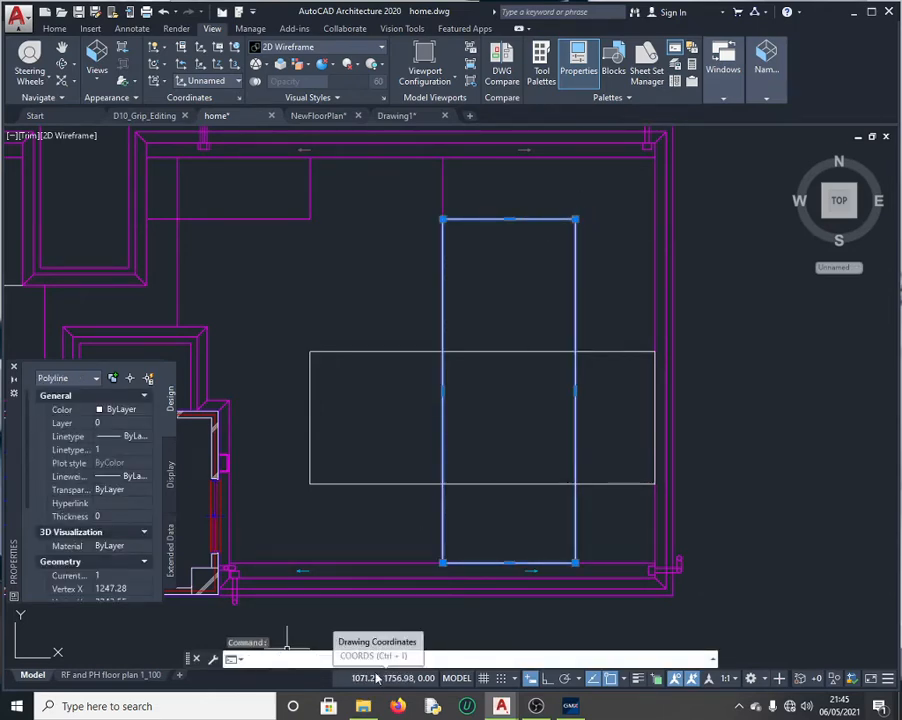
text(strech)
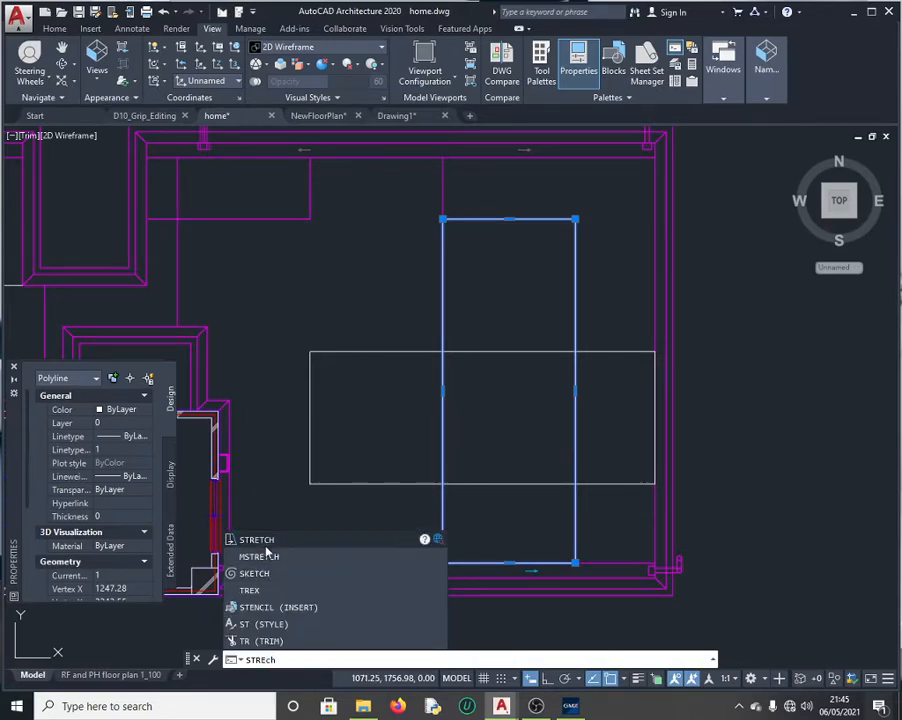
click(268, 544)
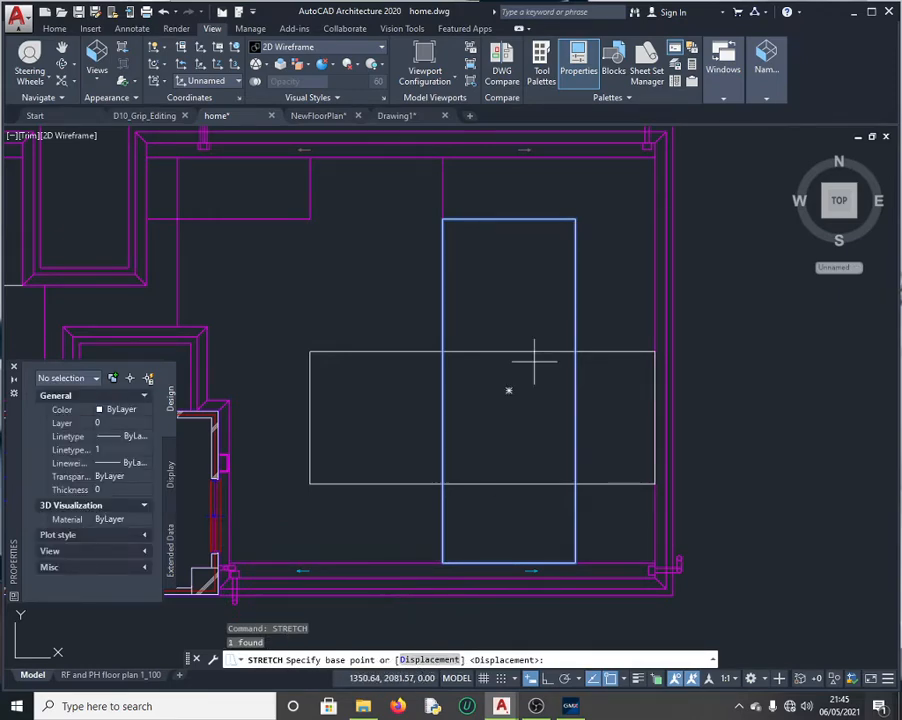
click(569, 708)
scroll(515, 332, up, 2)
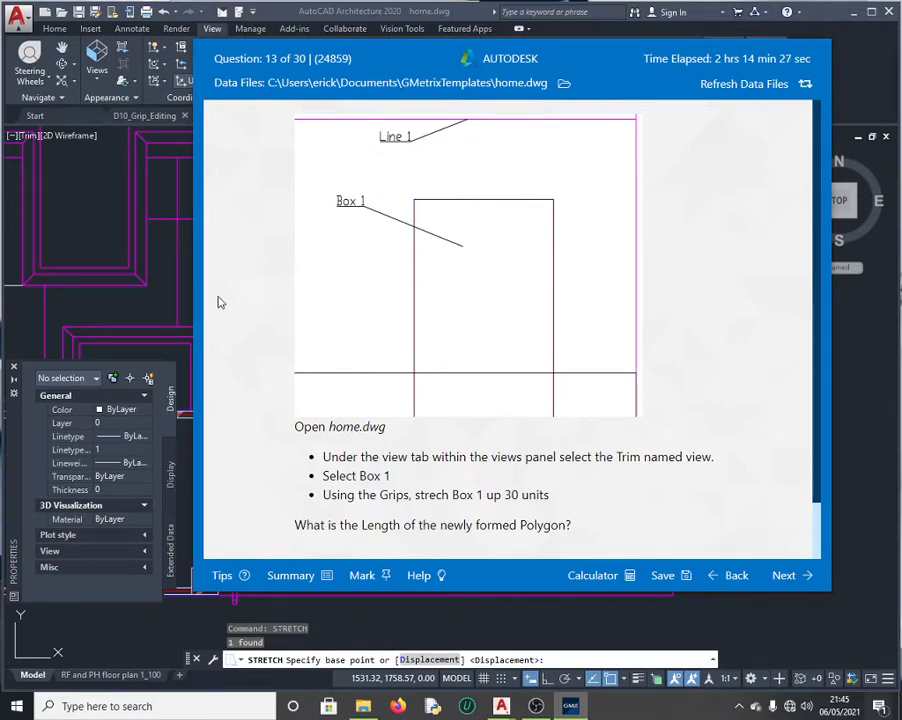
click(166, 297)
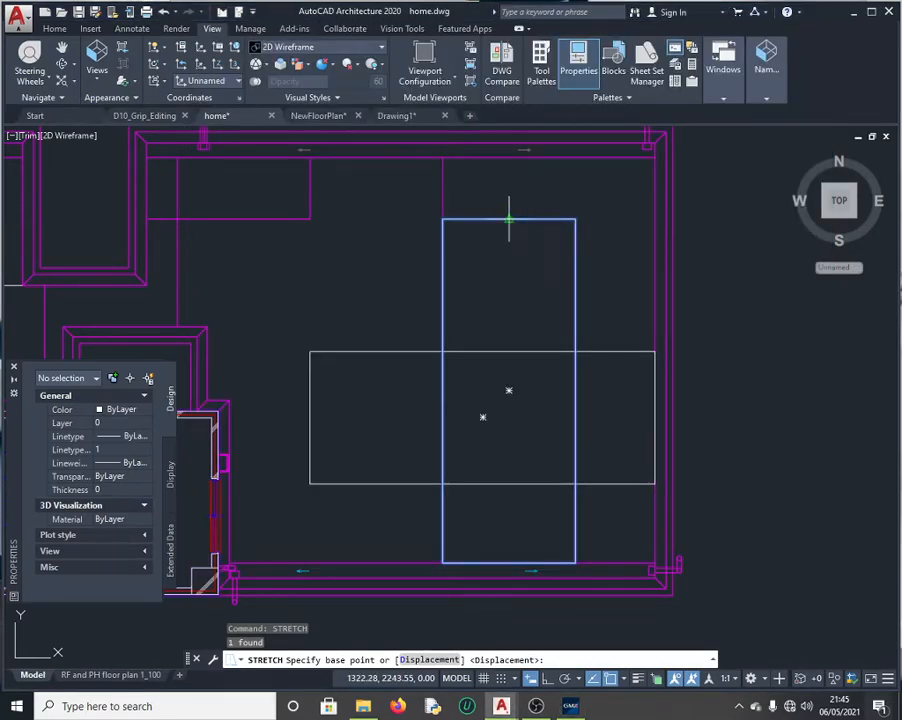
click(509, 219)
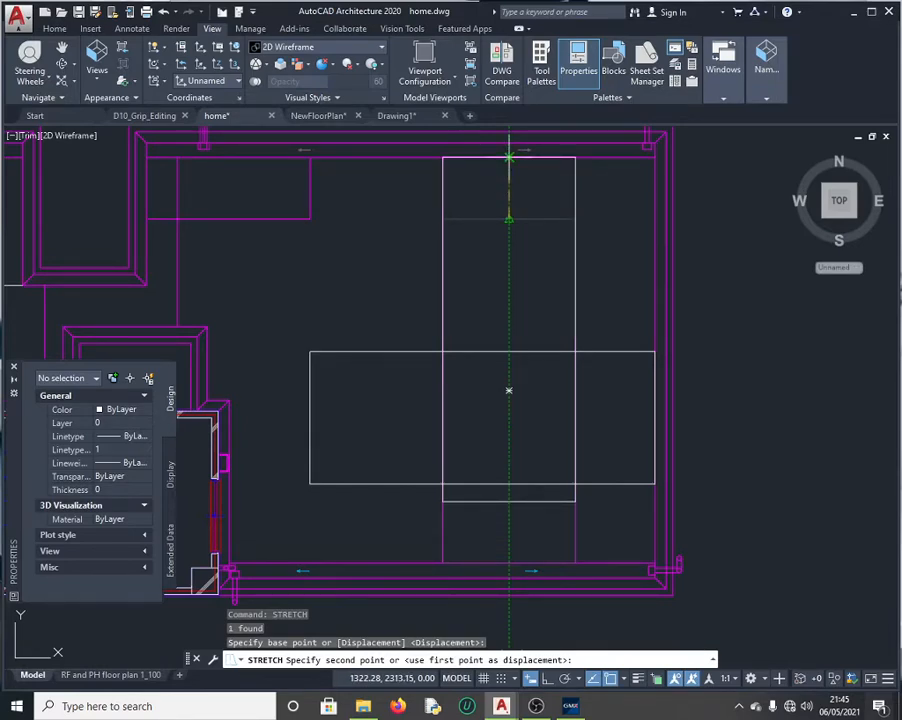
click(509, 157)
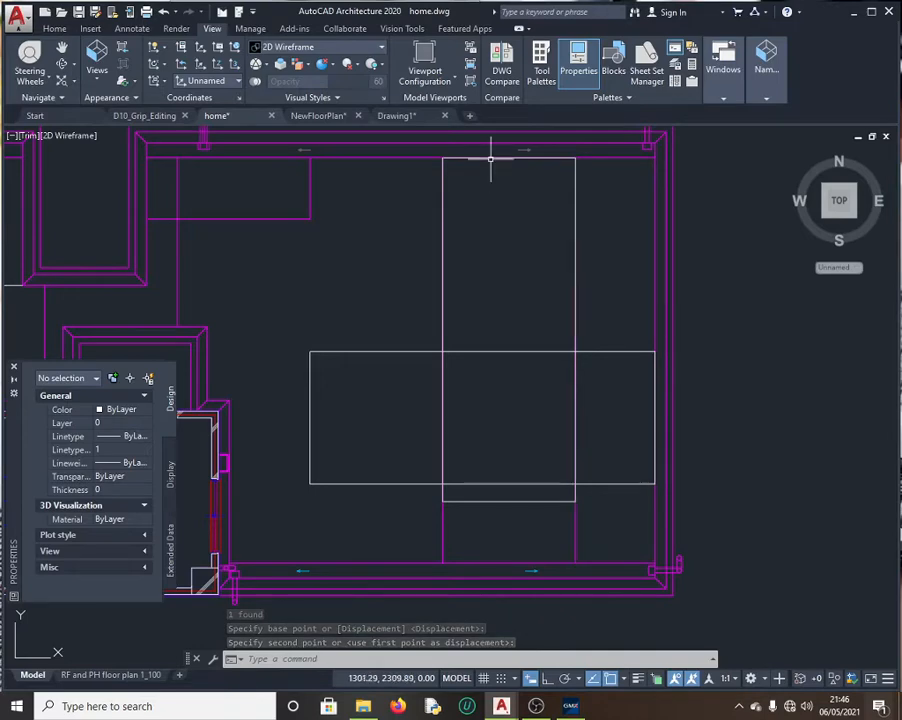
key(Escape)
click(462, 210)
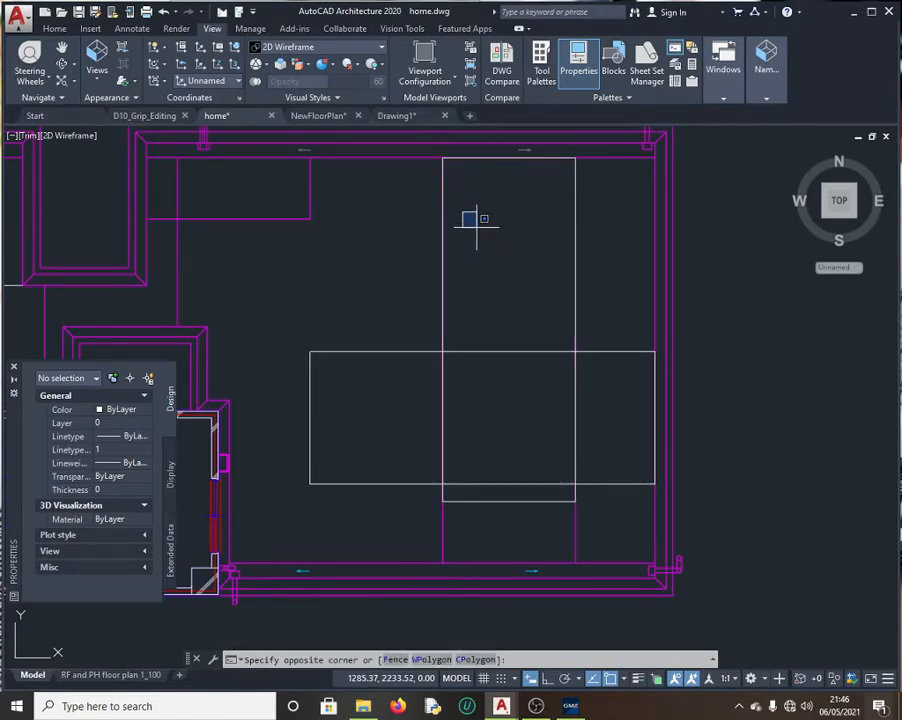
key(Escape)
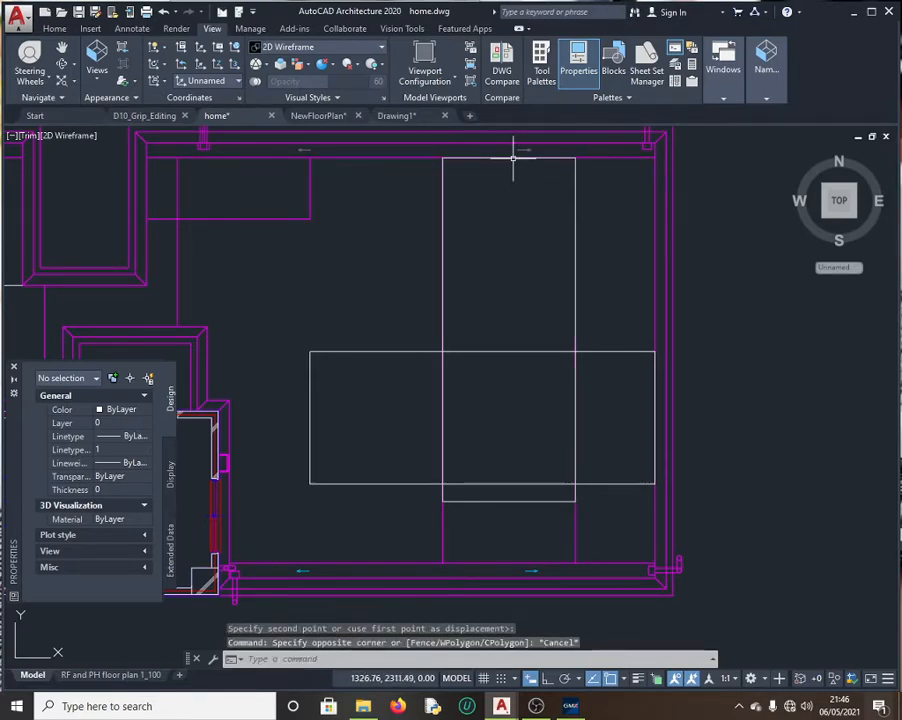
click(514, 158)
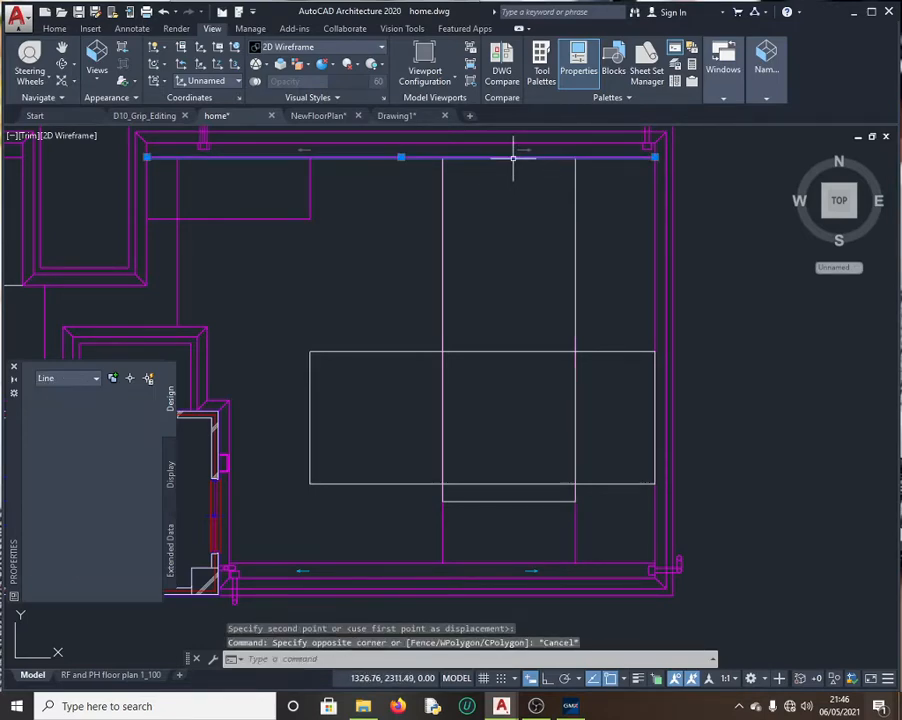
click(442, 178)
click(576, 212)
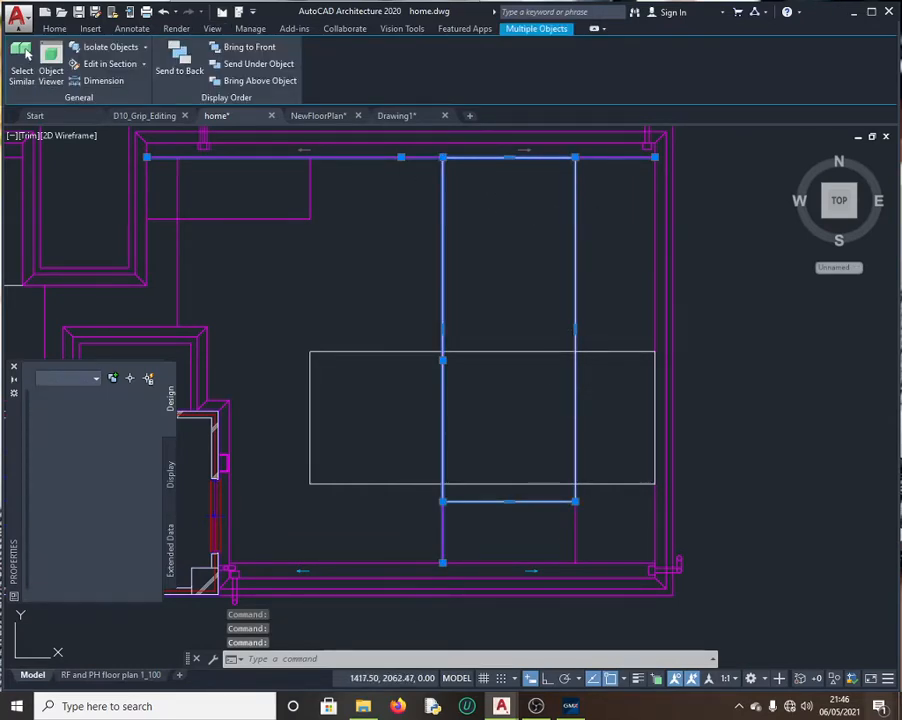
key(Escape)
click(575, 296)
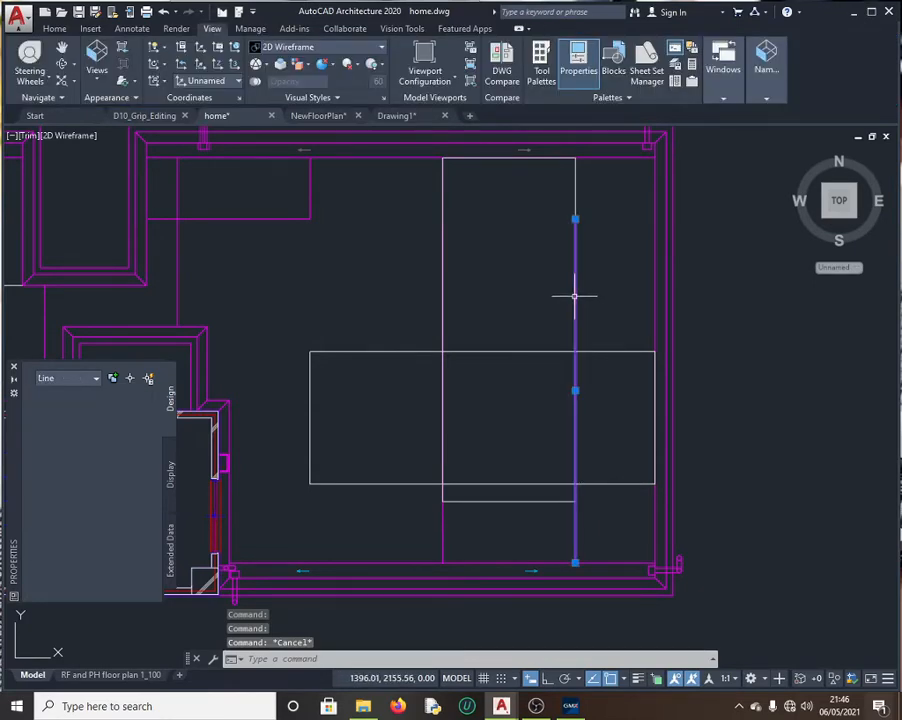
click(577, 201)
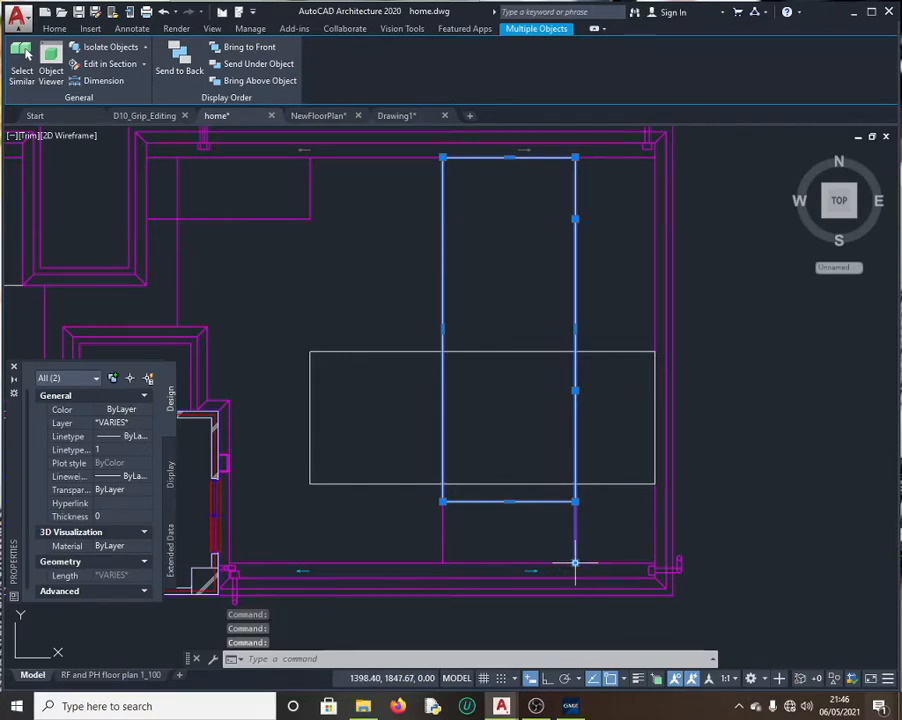
click(575, 563)
key(ctrl)
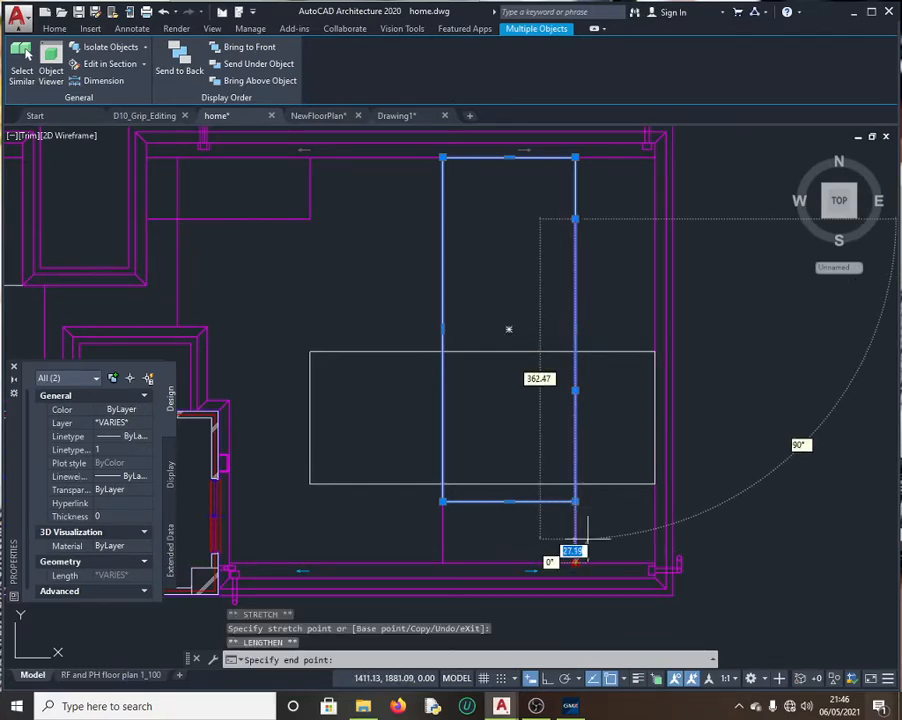
key(Escape)
click(575, 563)
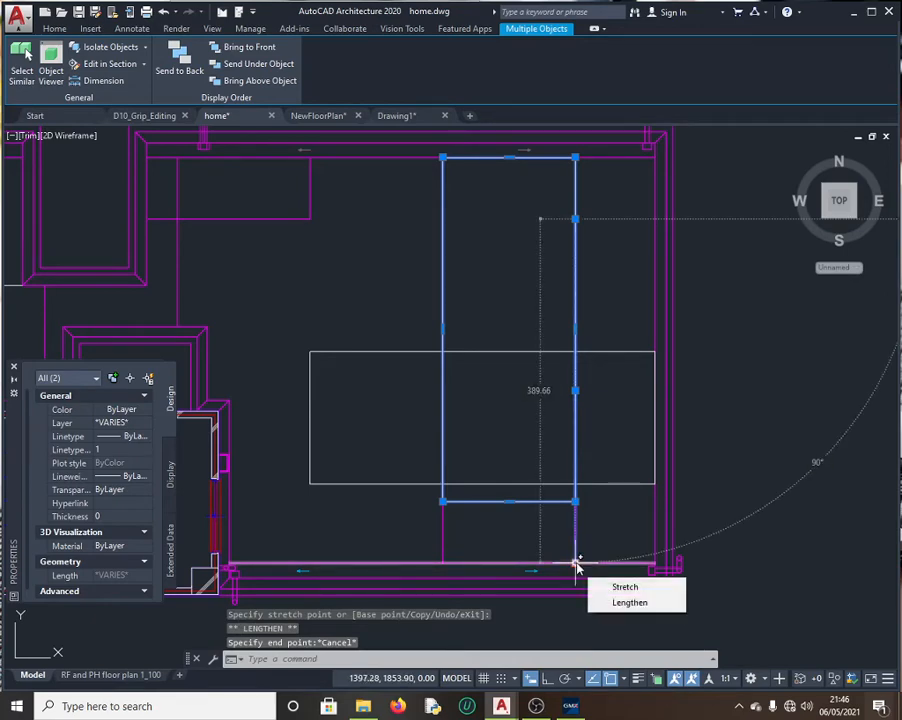
key(Escape)
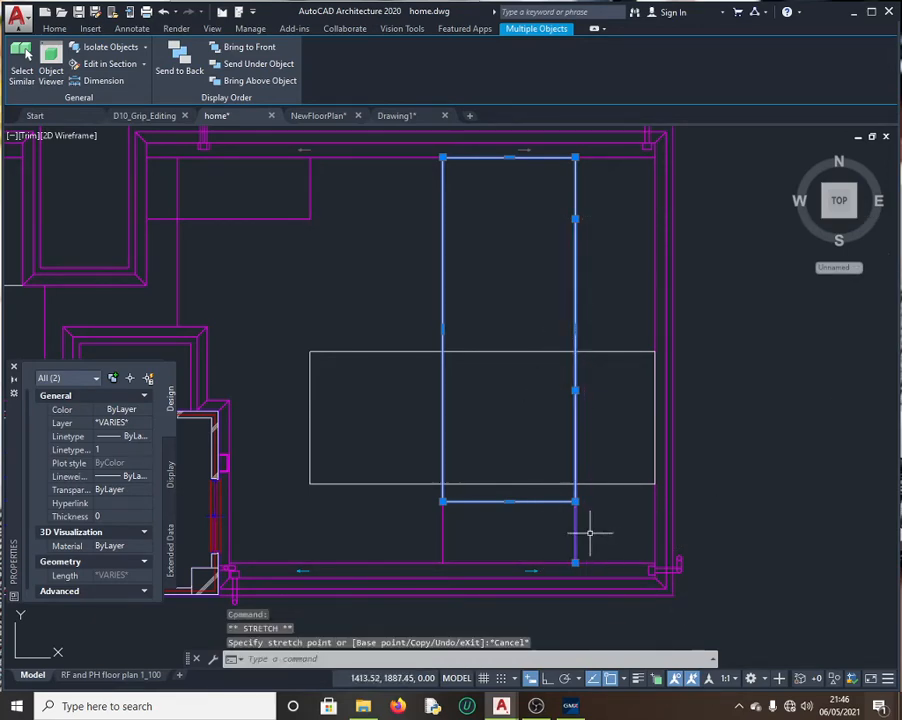
click(575, 563)
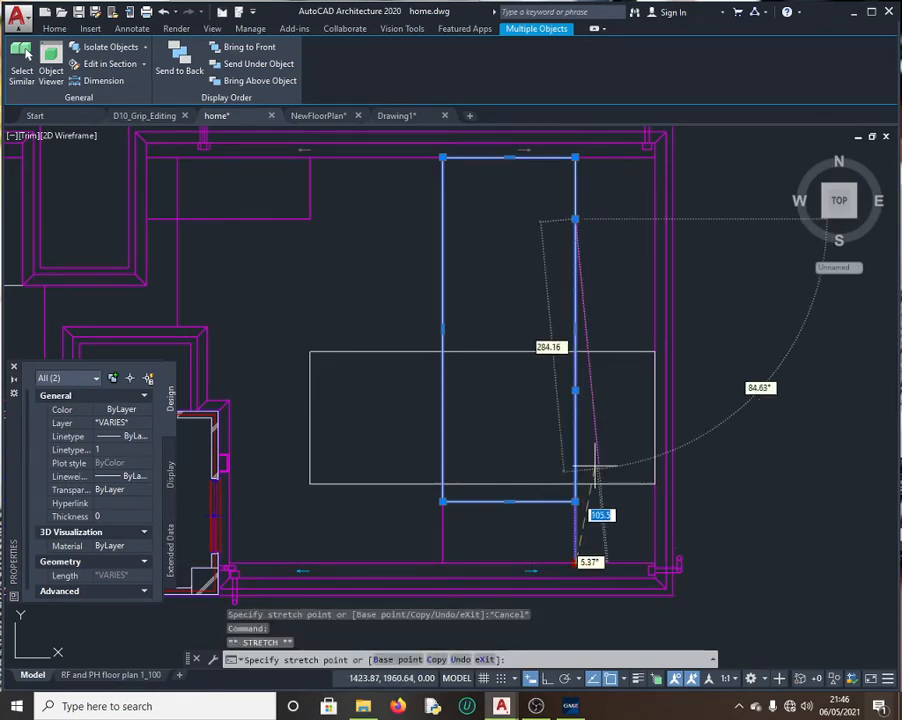
key(Escape)
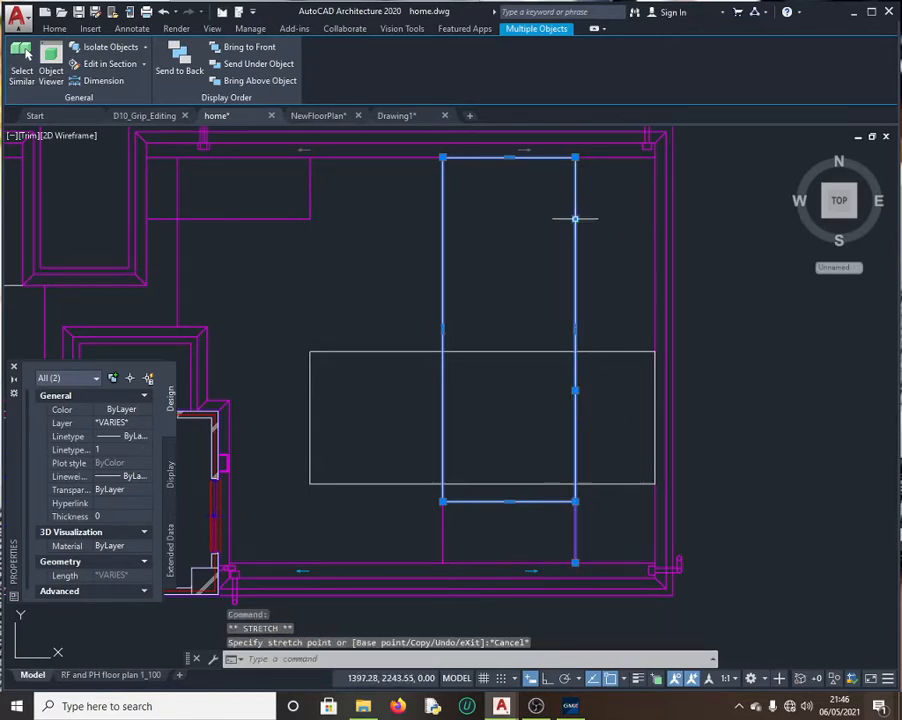
key(Escape)
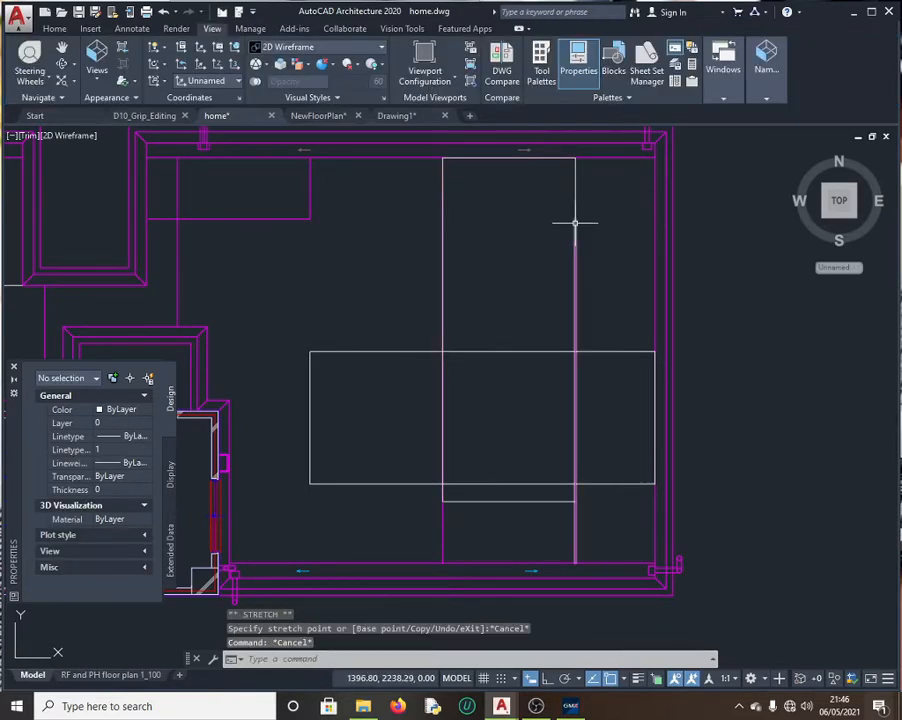
click(575, 222)
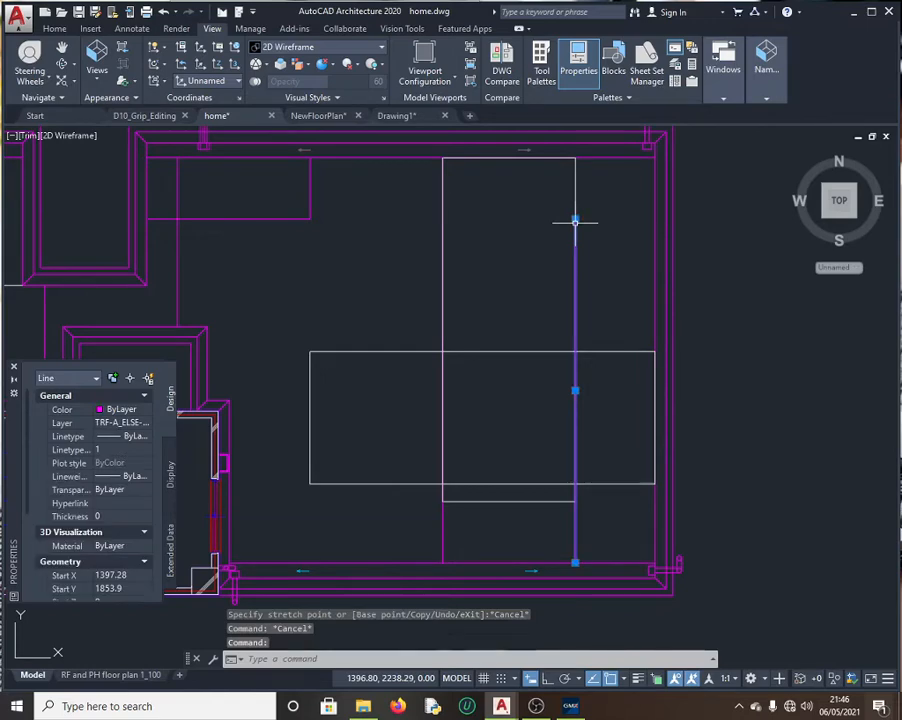
key(Escape)
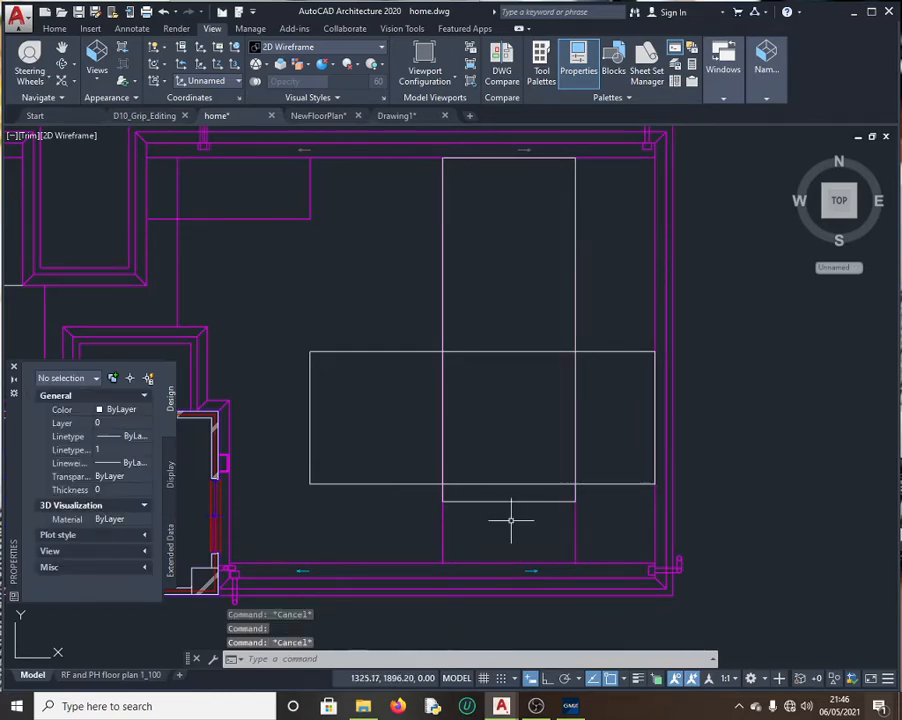
click(515, 492)
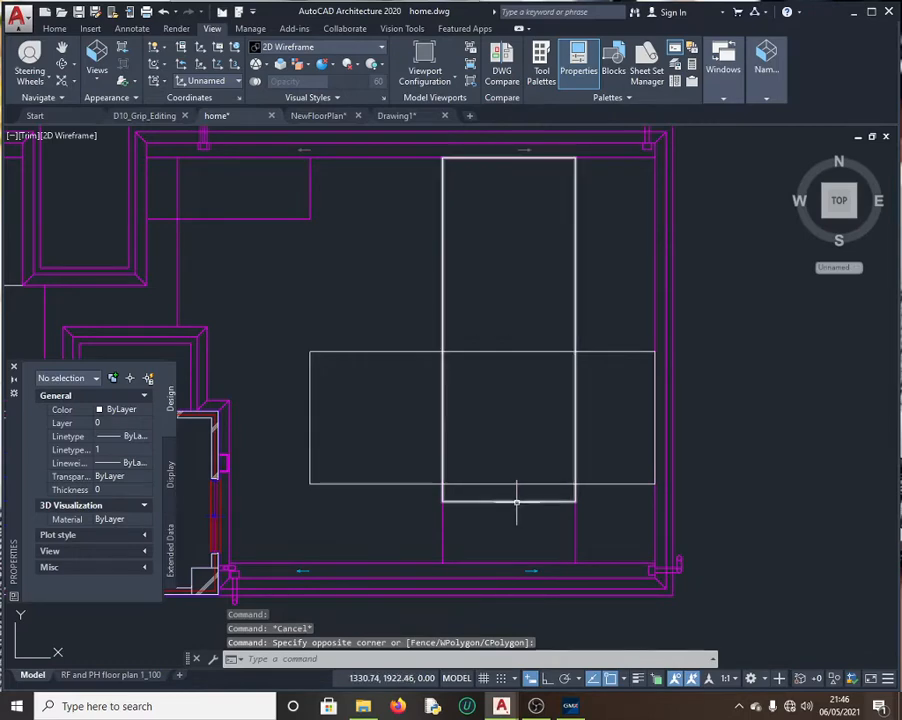
Step: Window-select Box 1 and read its closed status and Length in the Properties palette
click(516, 500)
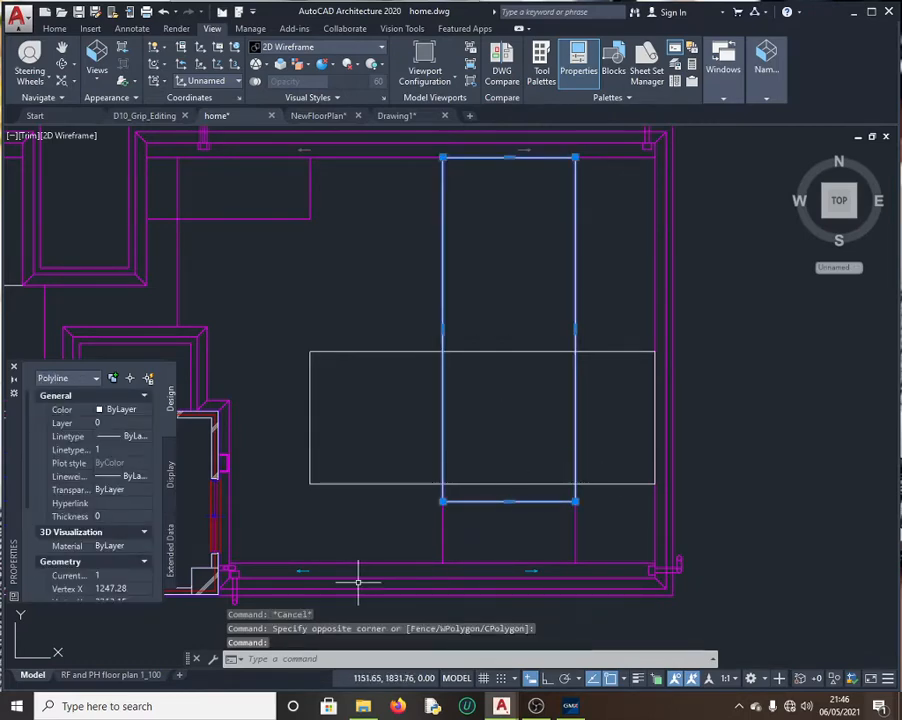
scroll(124, 548, down, 4)
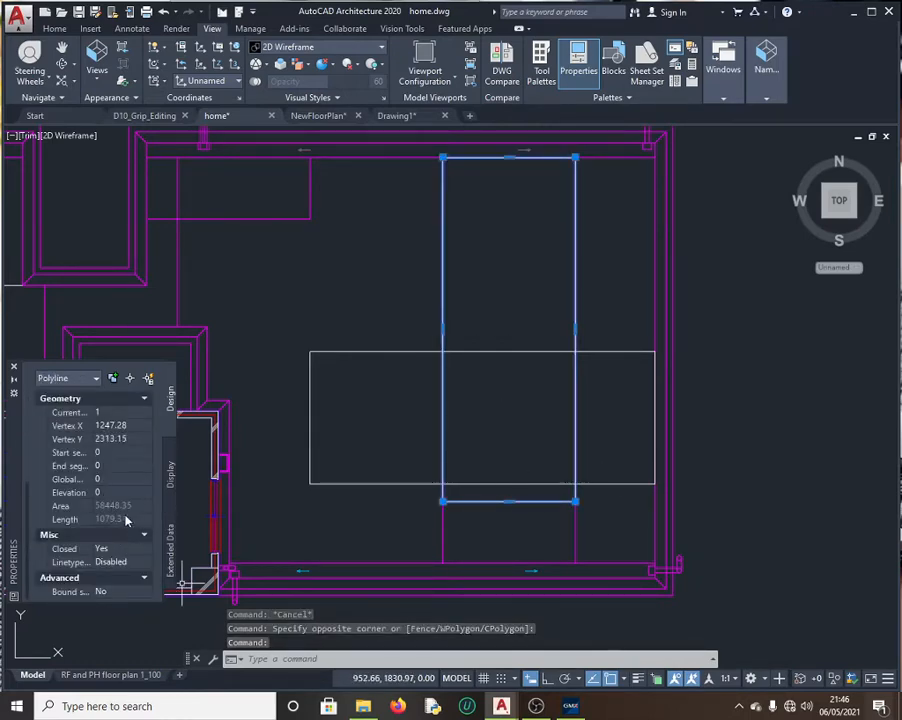
click(570, 705)
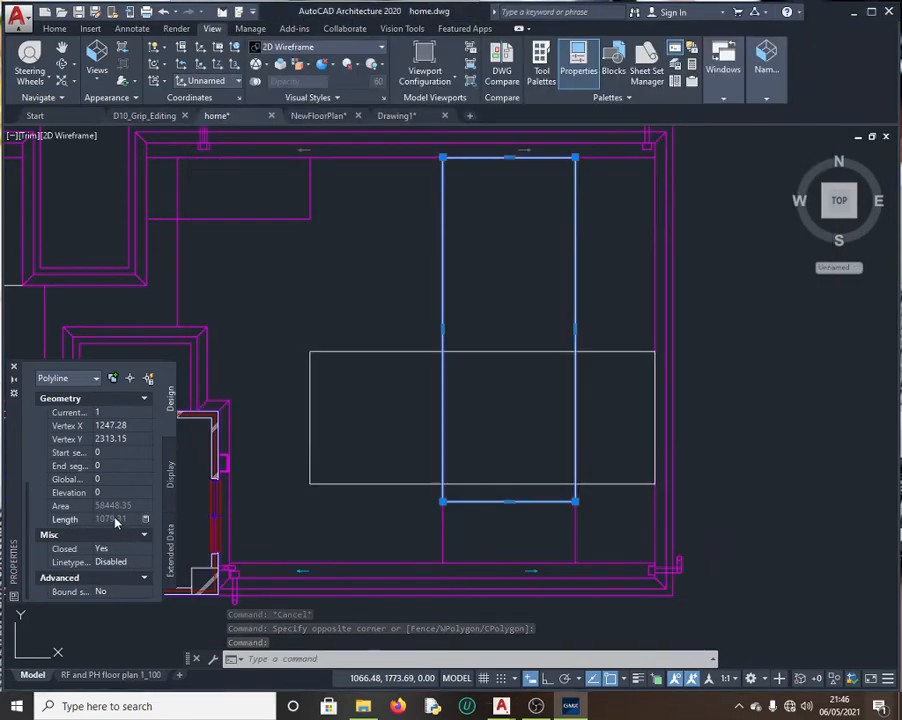
click(152, 521)
Step: Copy the 1079.31 length from QuickCalc for GMetrix question 13
click(146, 520)
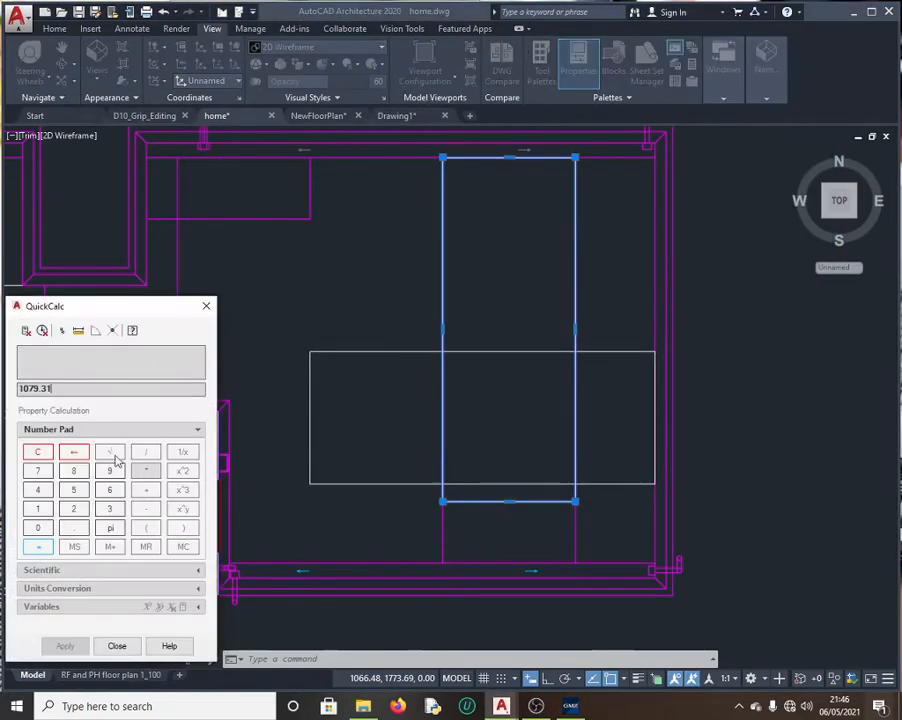
drag(72, 388, 2, 395)
key(ctrl+c)
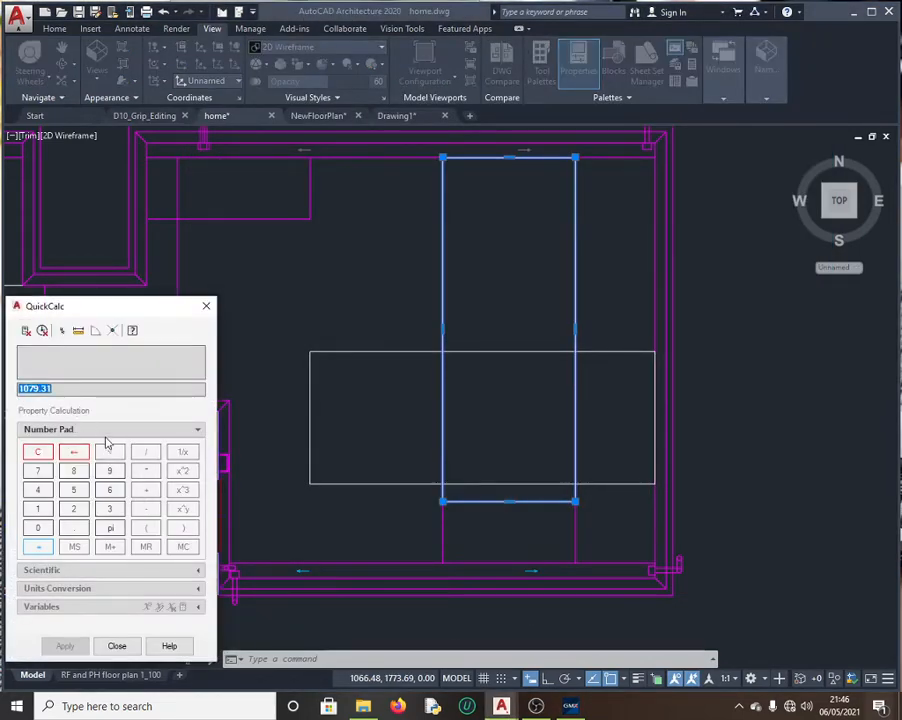
click(571, 706)
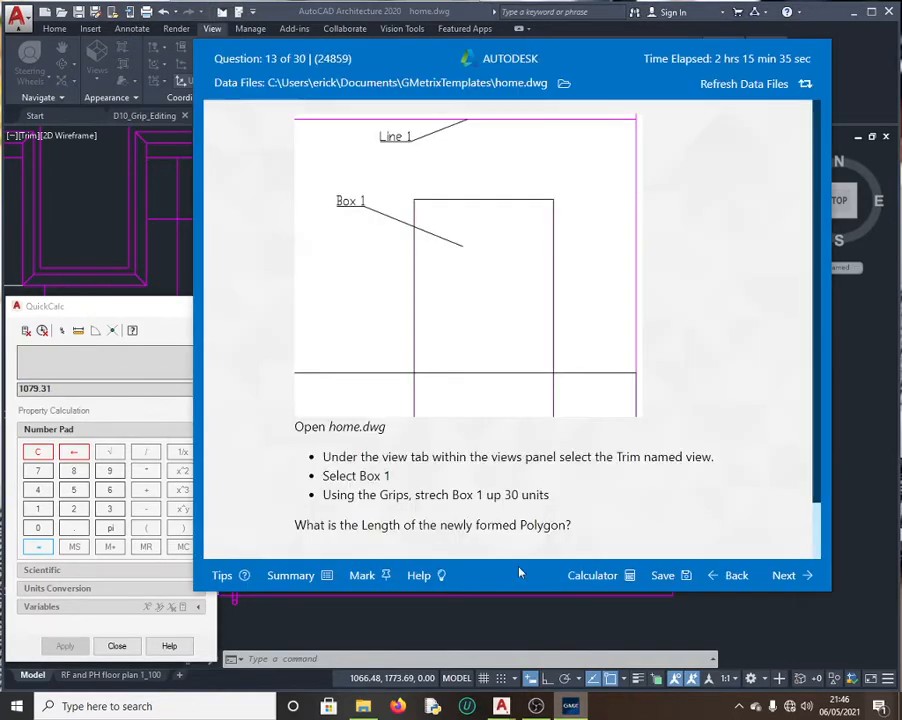
scroll(530, 399, down, 2)
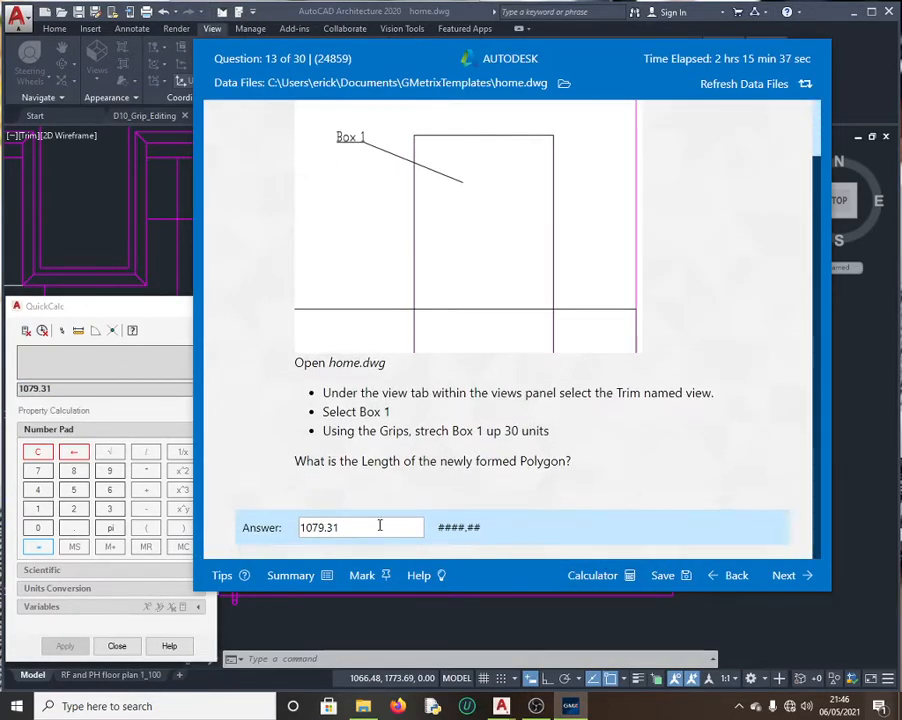
Step: Submit 1079.31 as question 13's answer and continue to question 14
drag(378, 528, 162, 529)
key(ctrl+v)
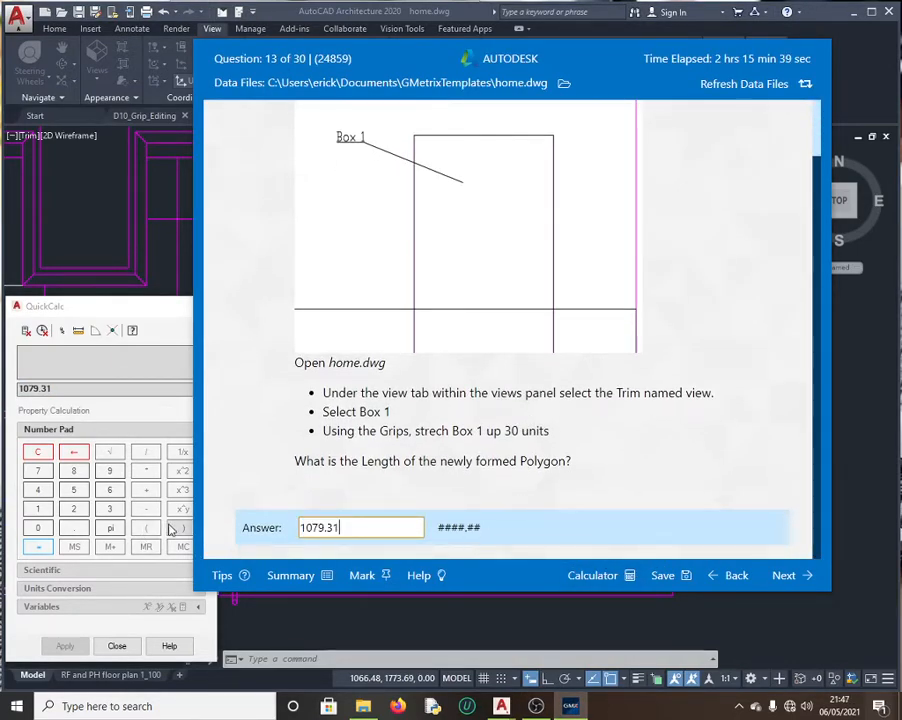
click(786, 578)
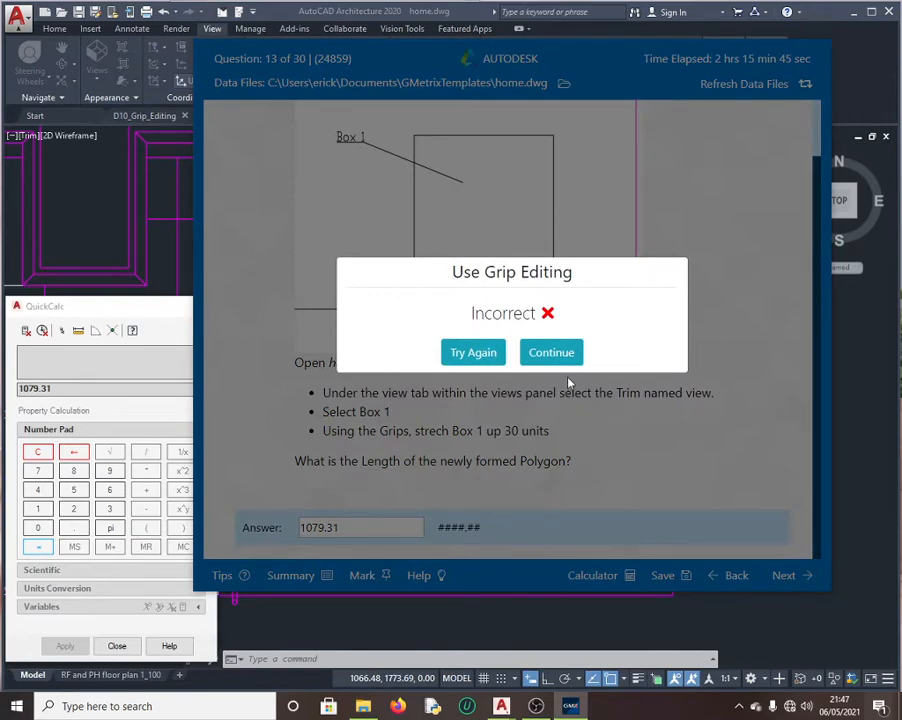
click(554, 356)
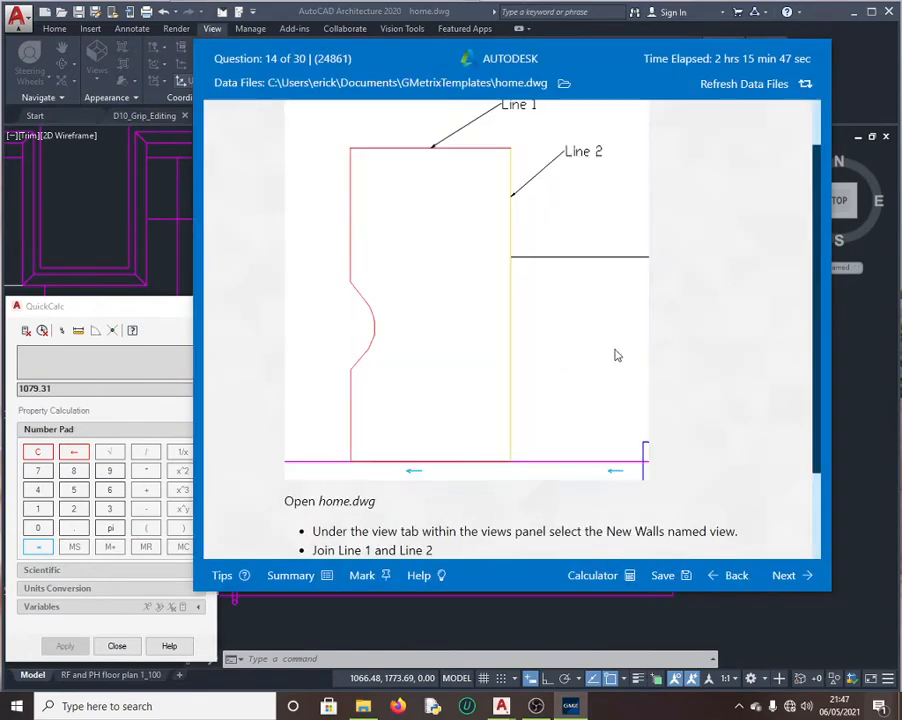
scroll(531, 358, up, 2)
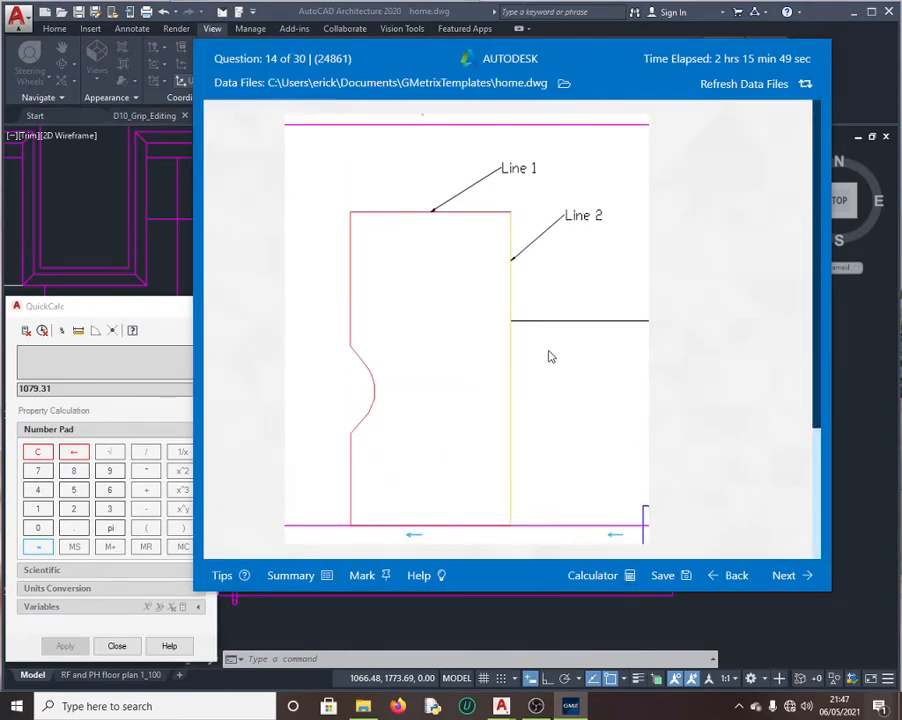
scroll(590, 372, down, 5)
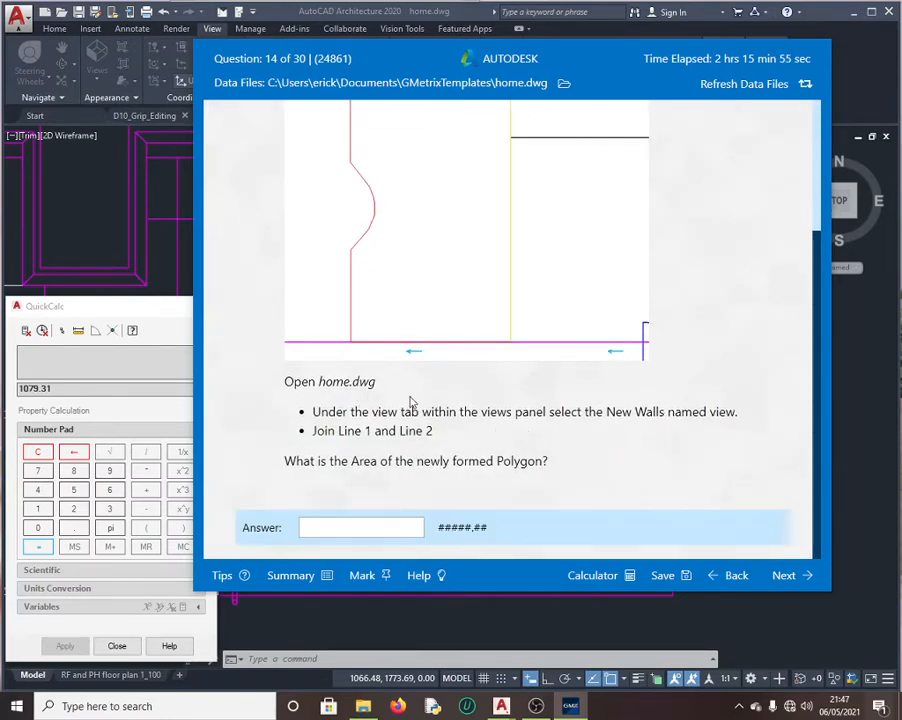
click(109, 208)
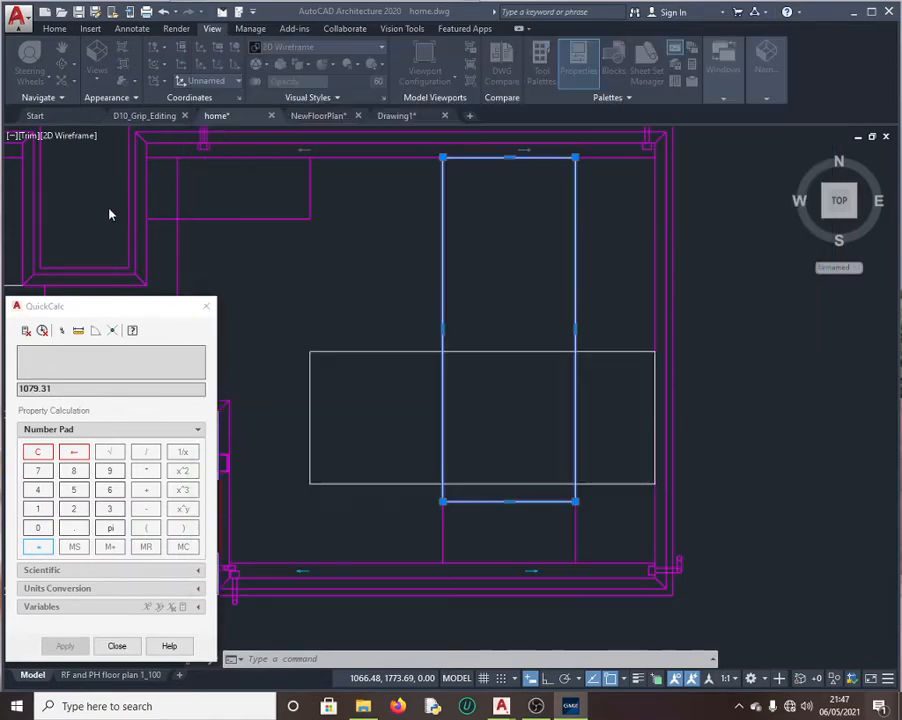
Step: Close QuickCalc and restore the NewWalls named view, rechecking the exam question
click(209, 309)
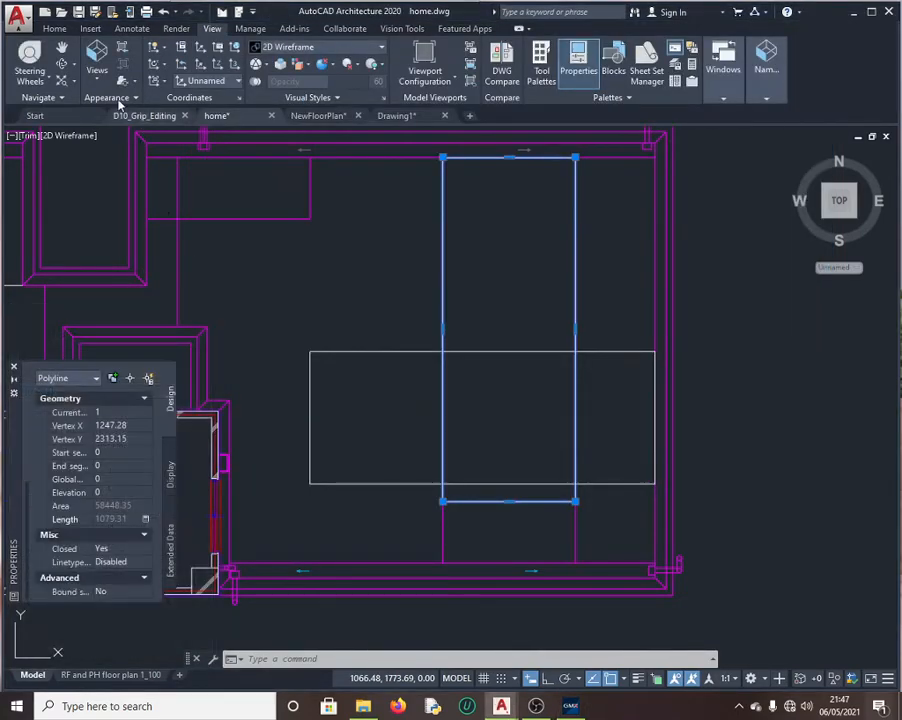
click(97, 76)
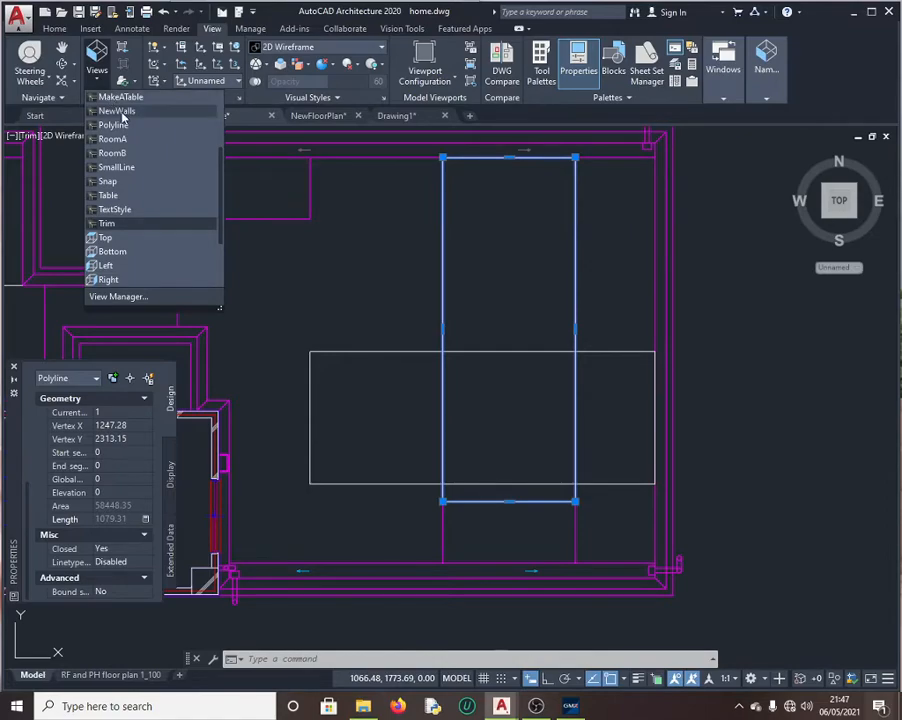
click(117, 111)
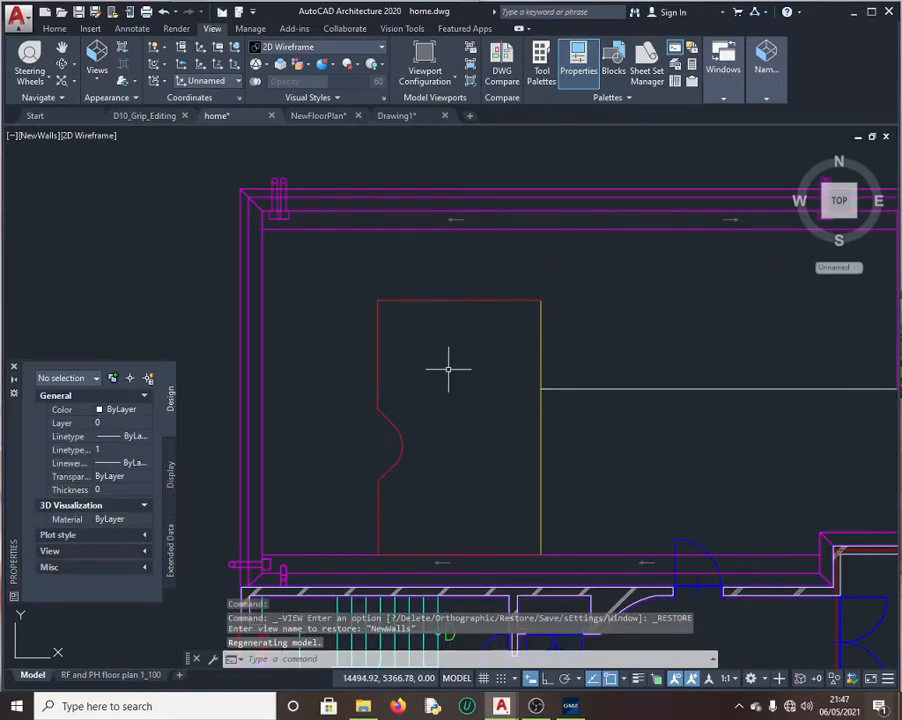
click(570, 706)
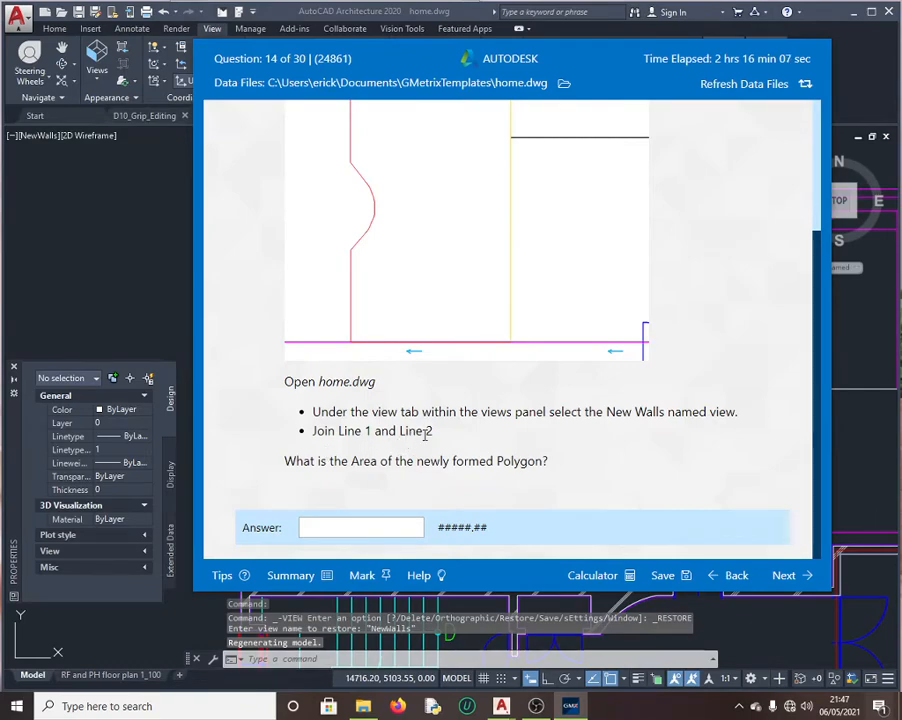
scroll(366, 228, up, 3)
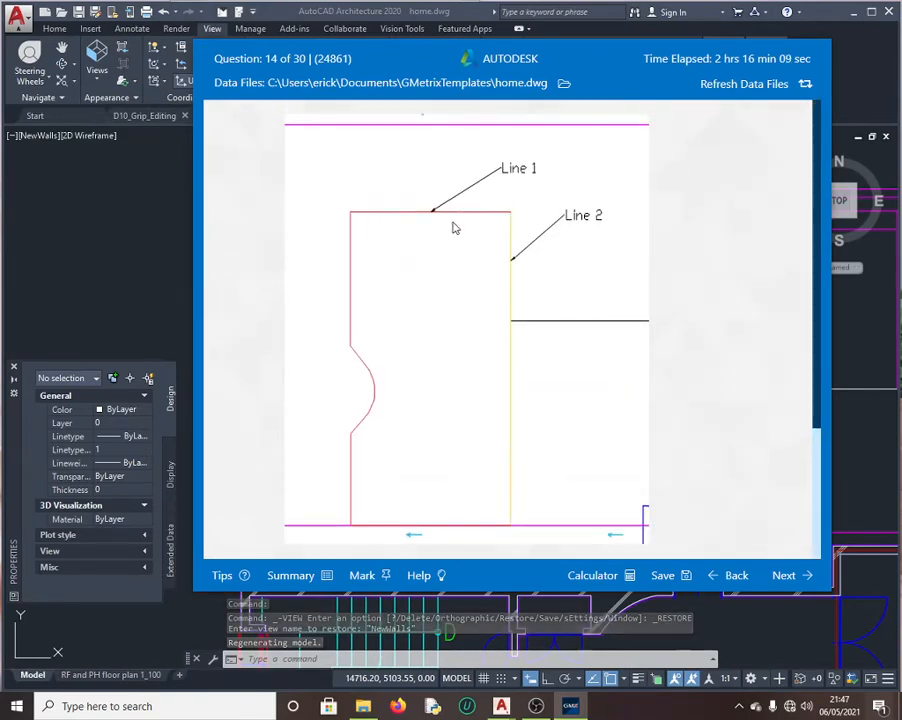
click(164, 250)
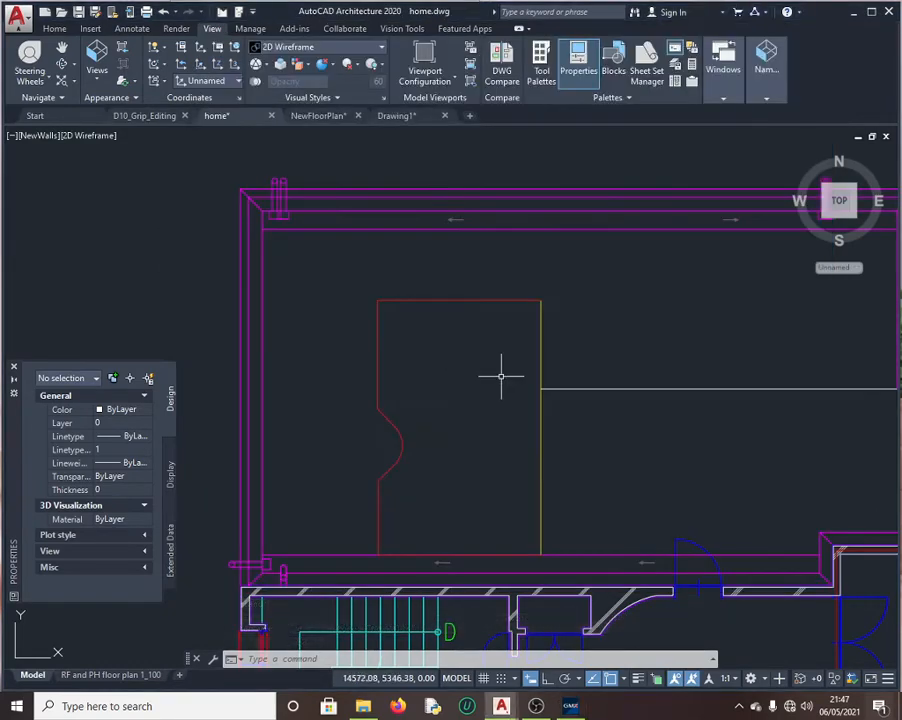
Step: JOIN Line 1 and Line 2 into a single polyline
click(308, 658)
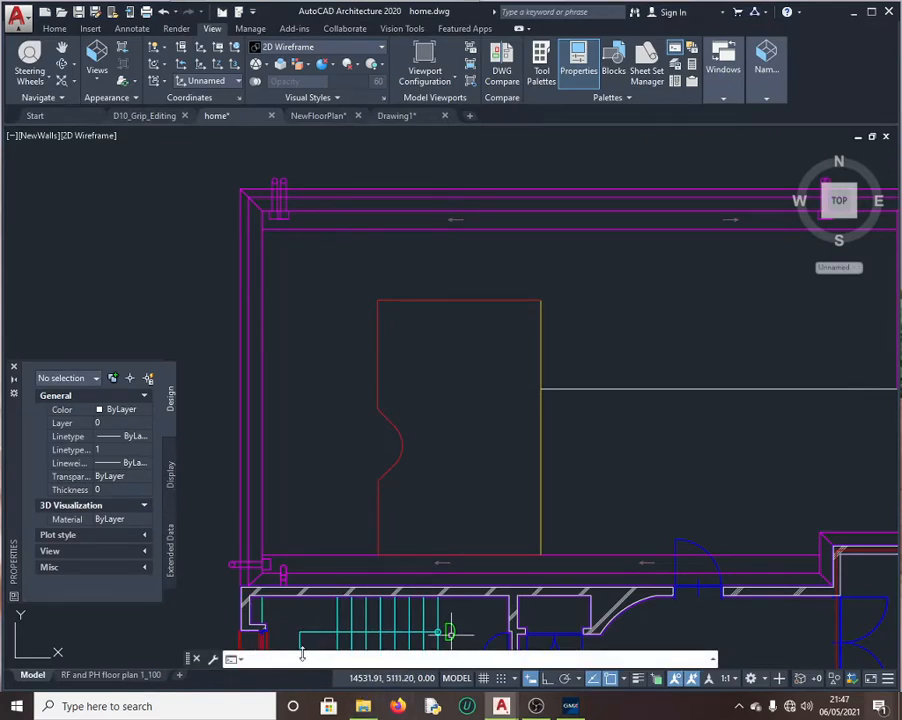
text(joi)
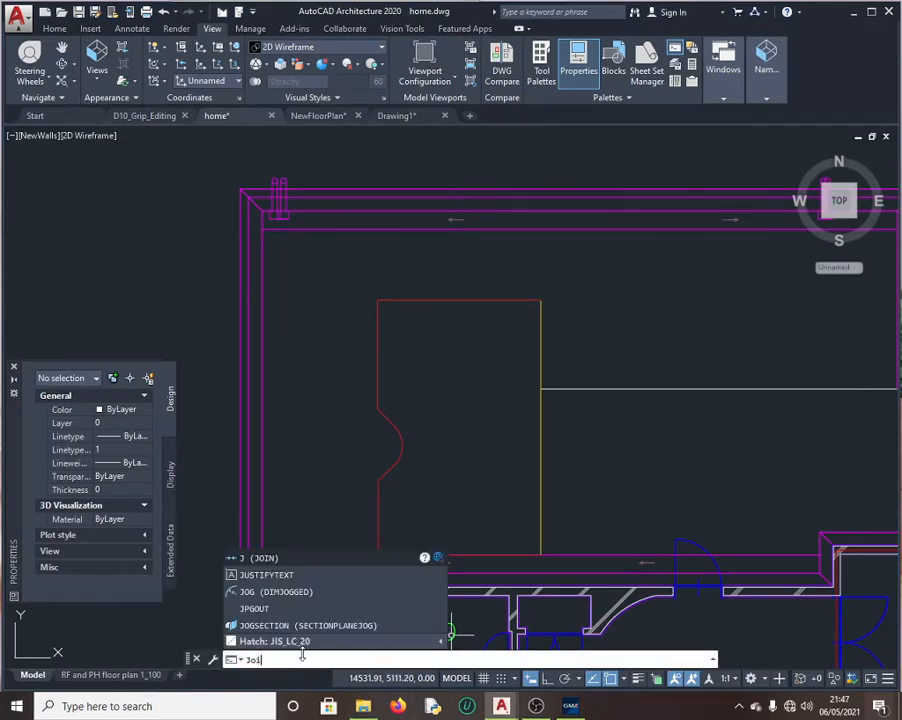
text(n)
key(Return)
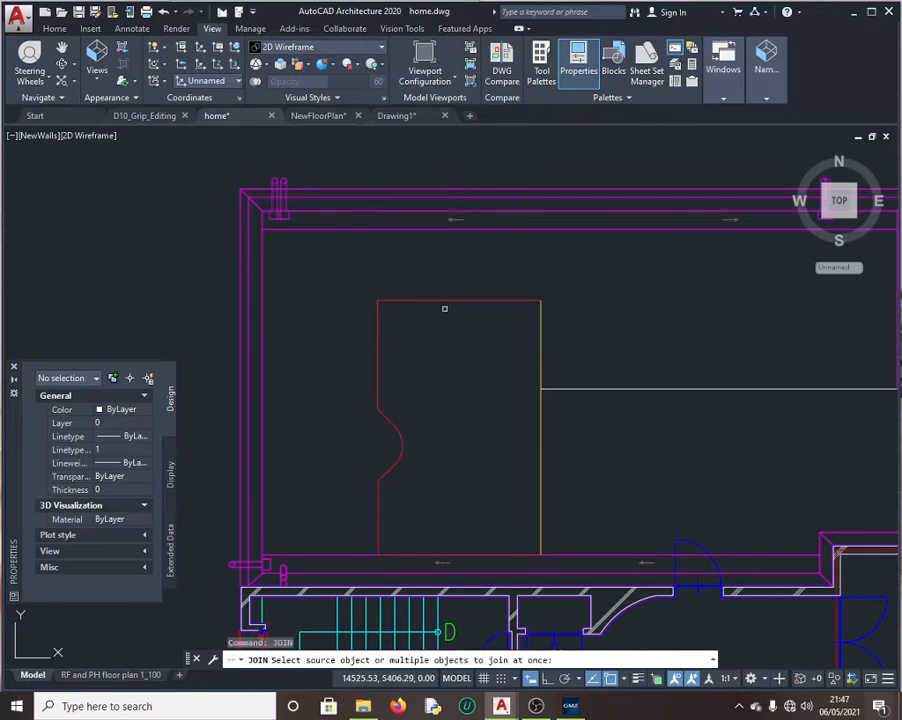
click(448, 299)
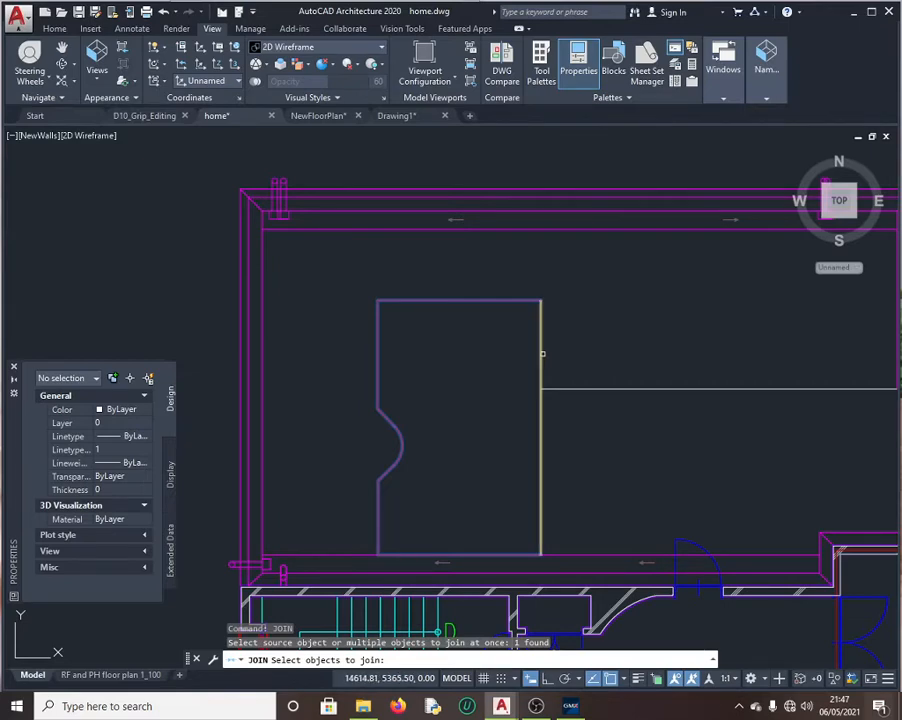
click(541, 353)
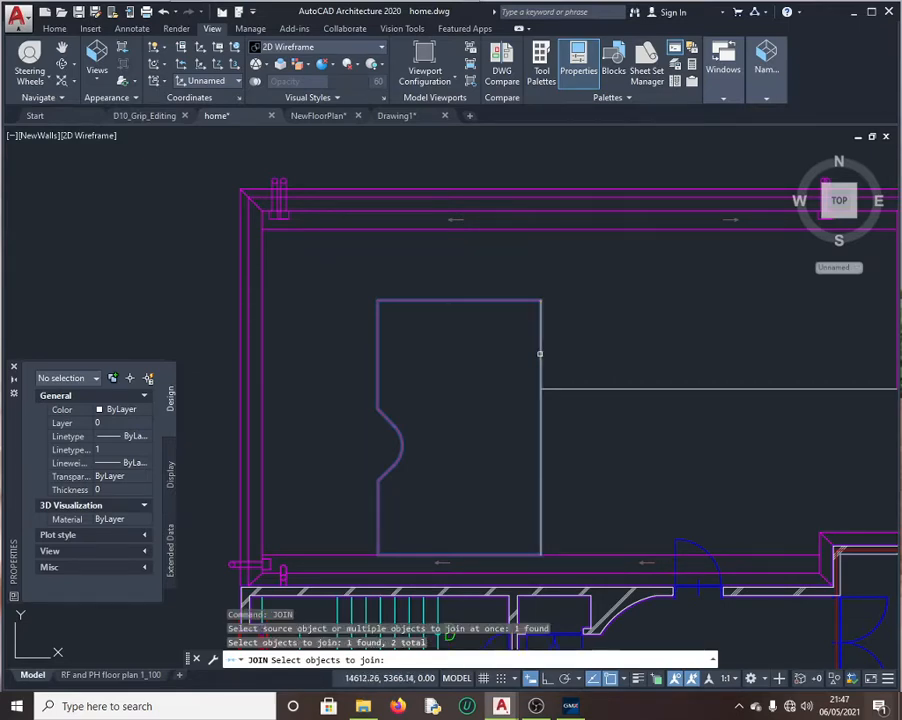
key(Return)
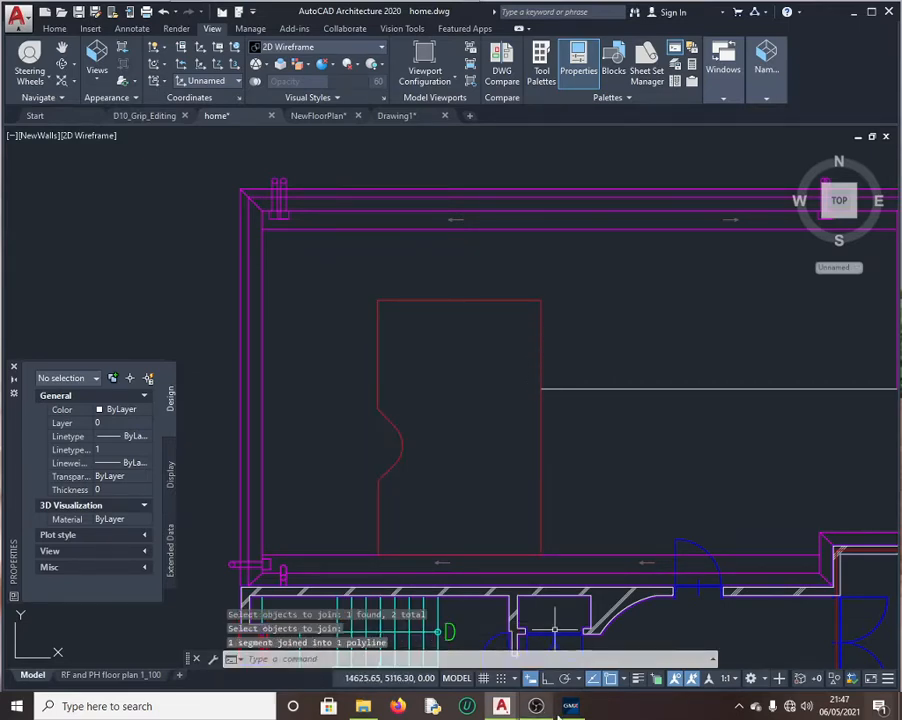
click(570, 707)
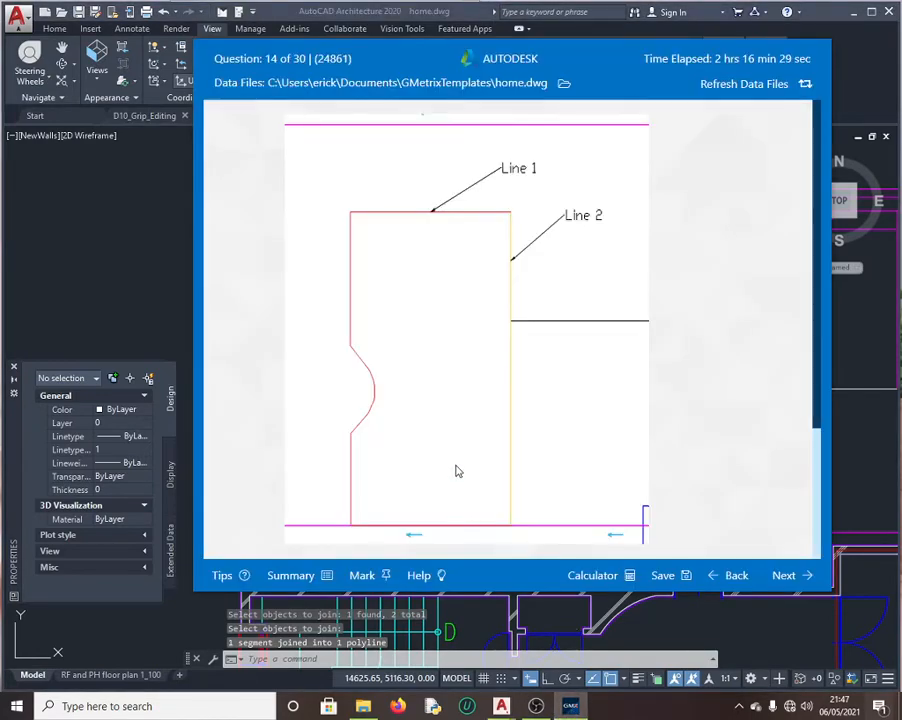
scroll(456, 471, down, 3)
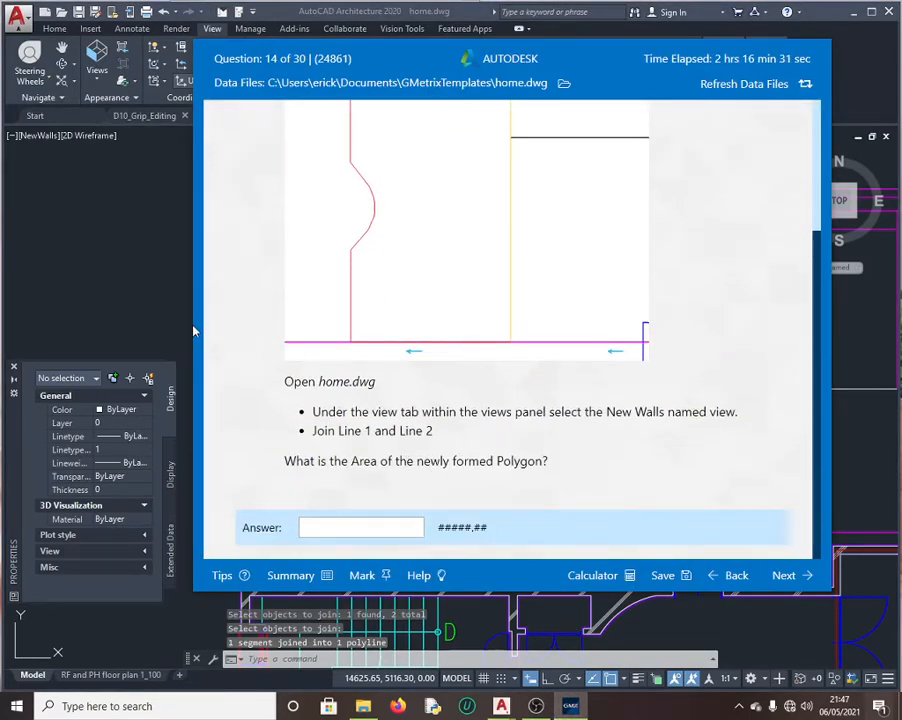
click(181, 408)
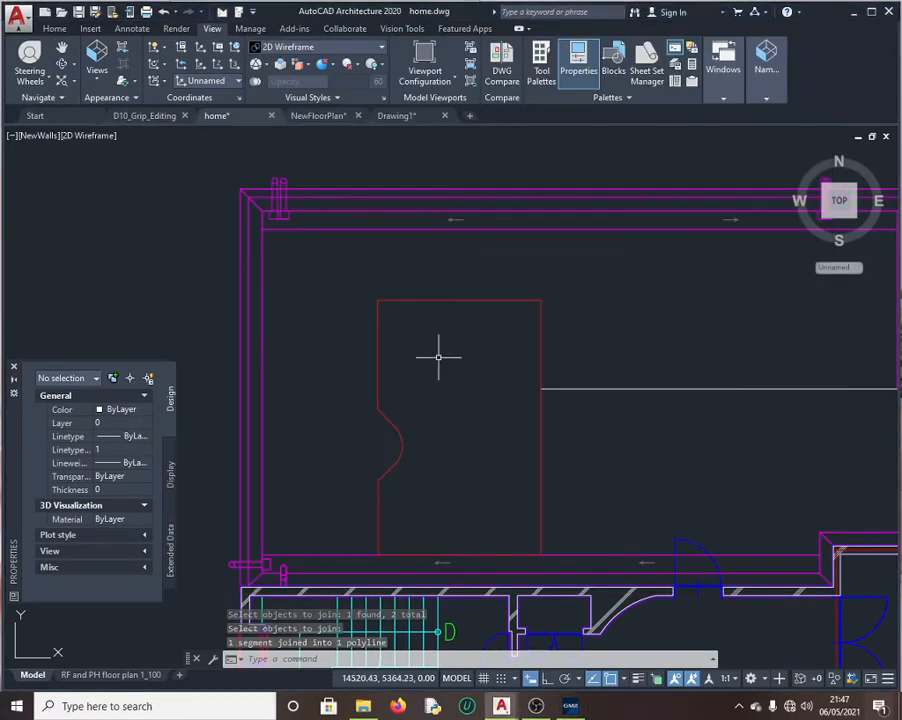
Step: Copy the joined polyline's area, 33227.5, from QuickCalc
click(437, 298)
scroll(130, 484, down, 5)
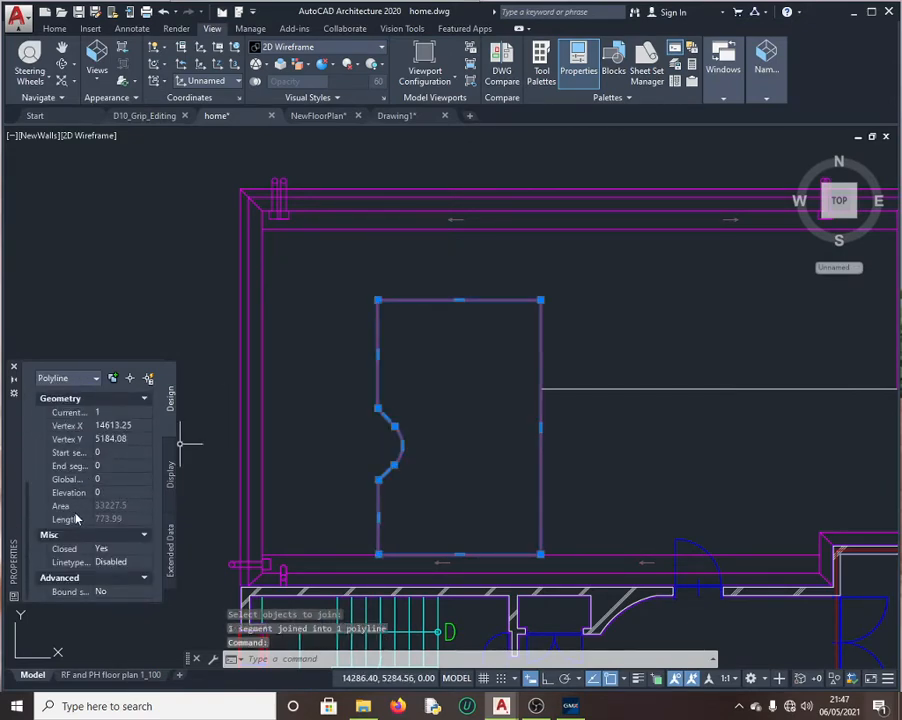
click(128, 507)
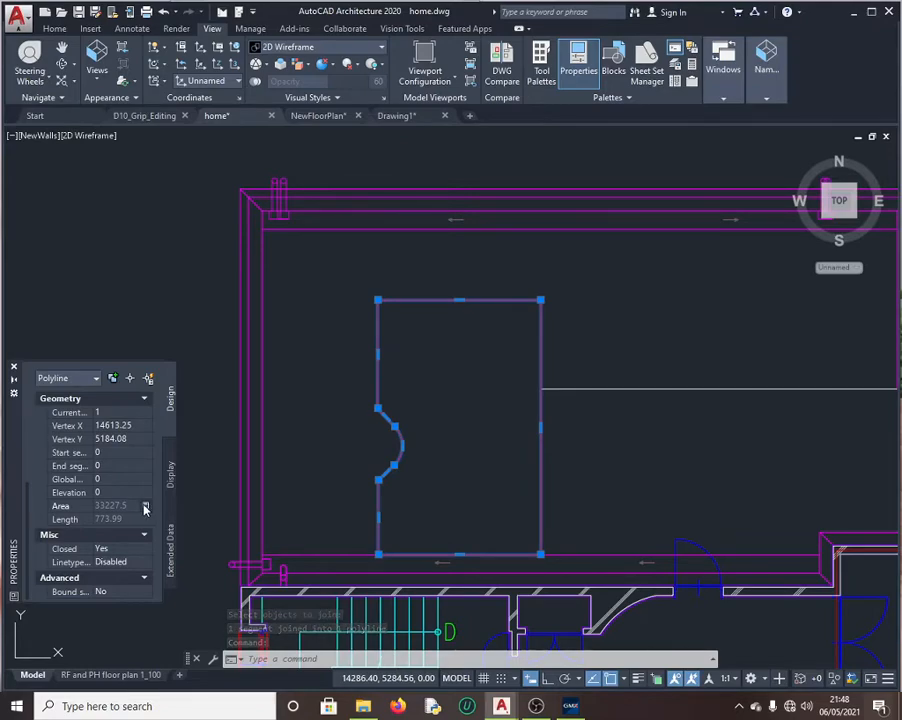
click(145, 508)
double_click(62, 388)
key(ctrl+c)
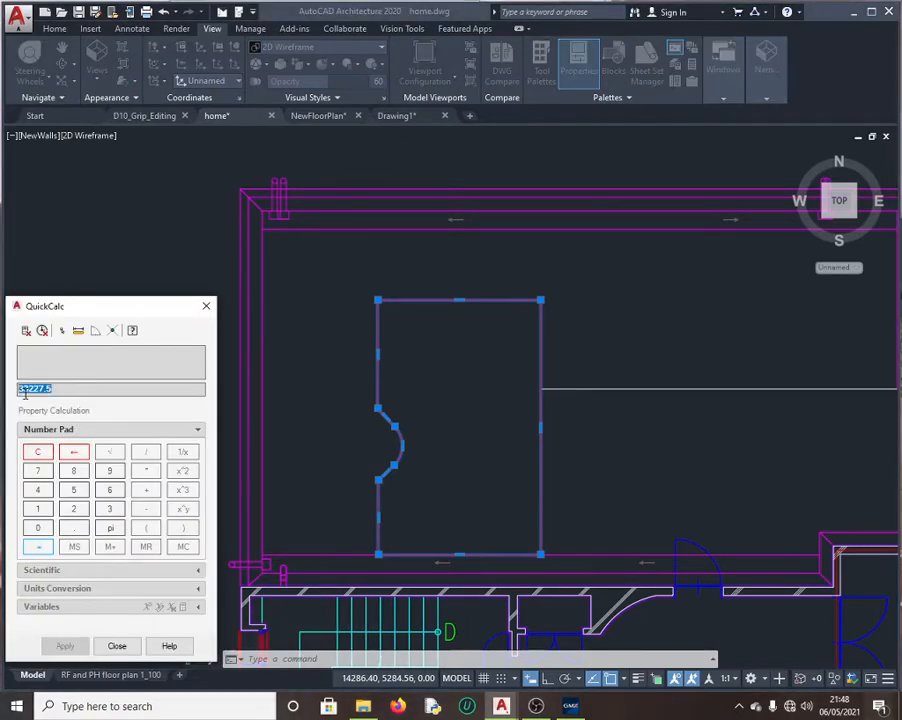
Step: Submit 33227.5 as question 14's answer and continue to the next question
click(572, 707)
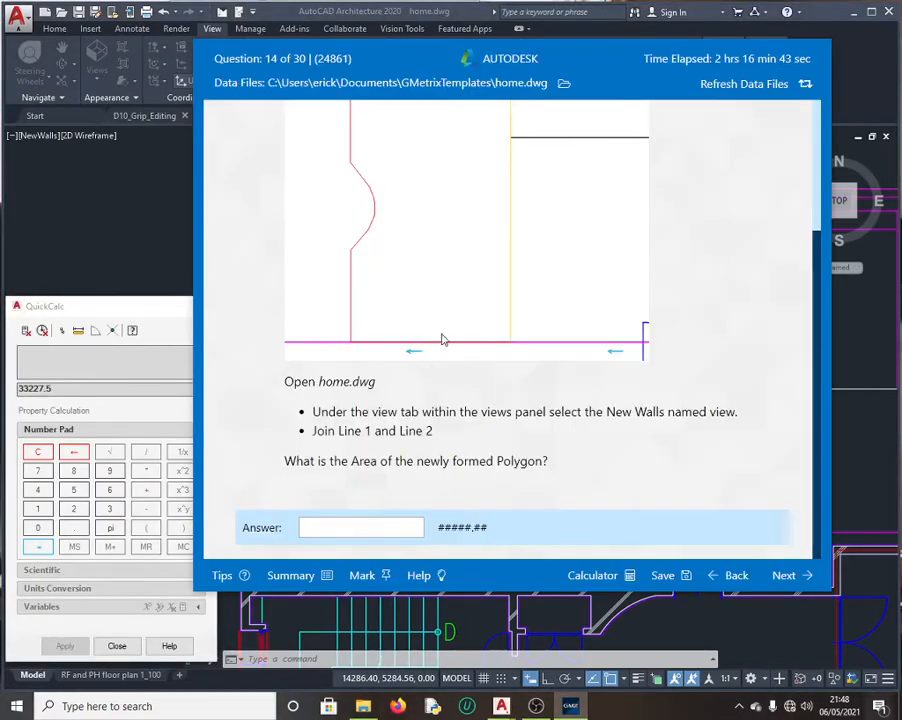
click(355, 518)
key(ctrl+v)
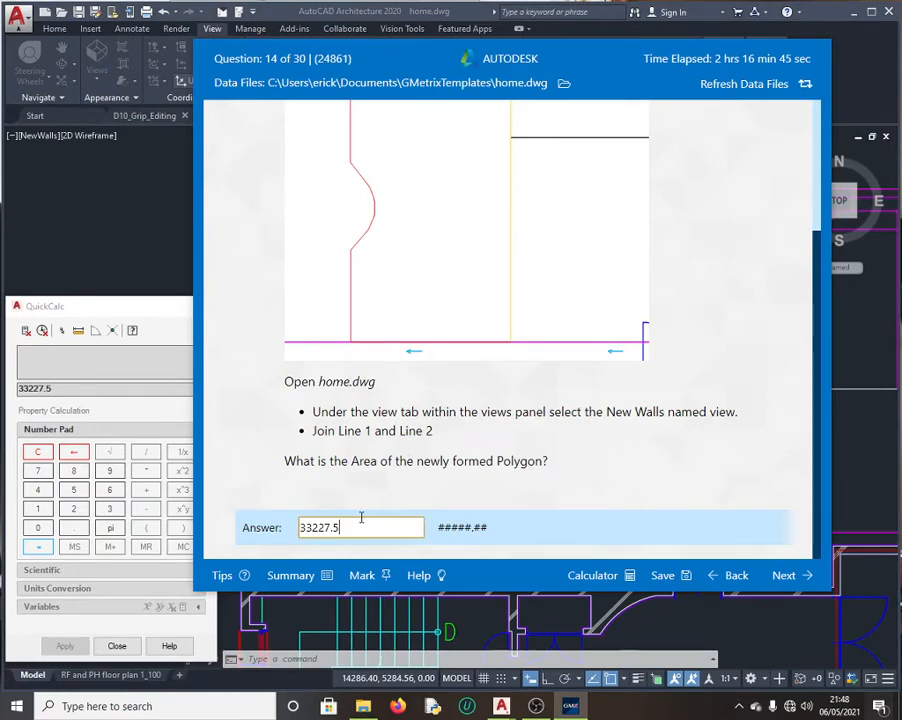
click(781, 576)
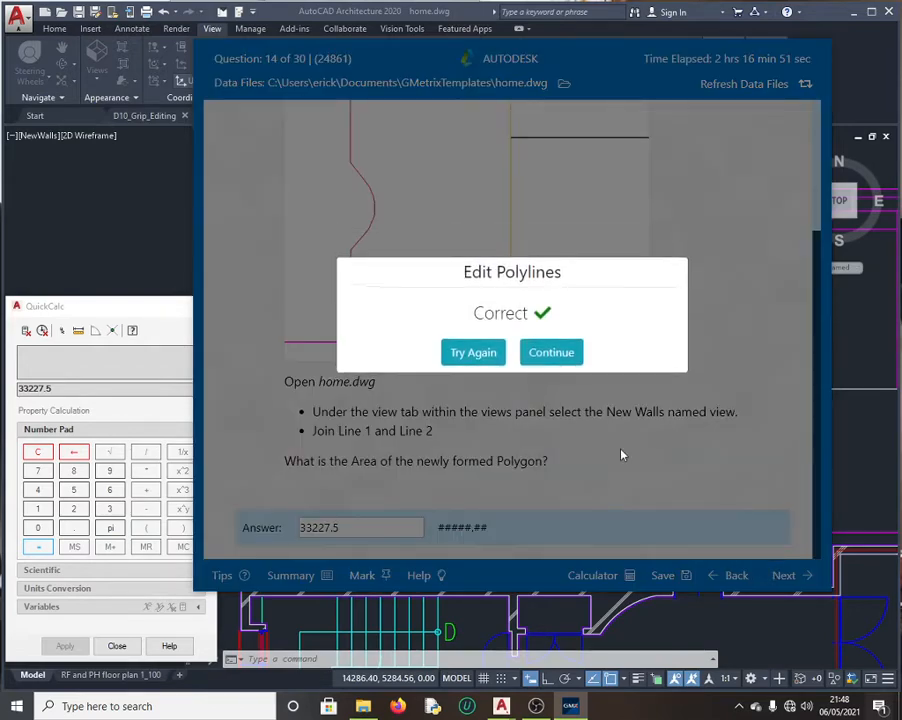
click(552, 352)
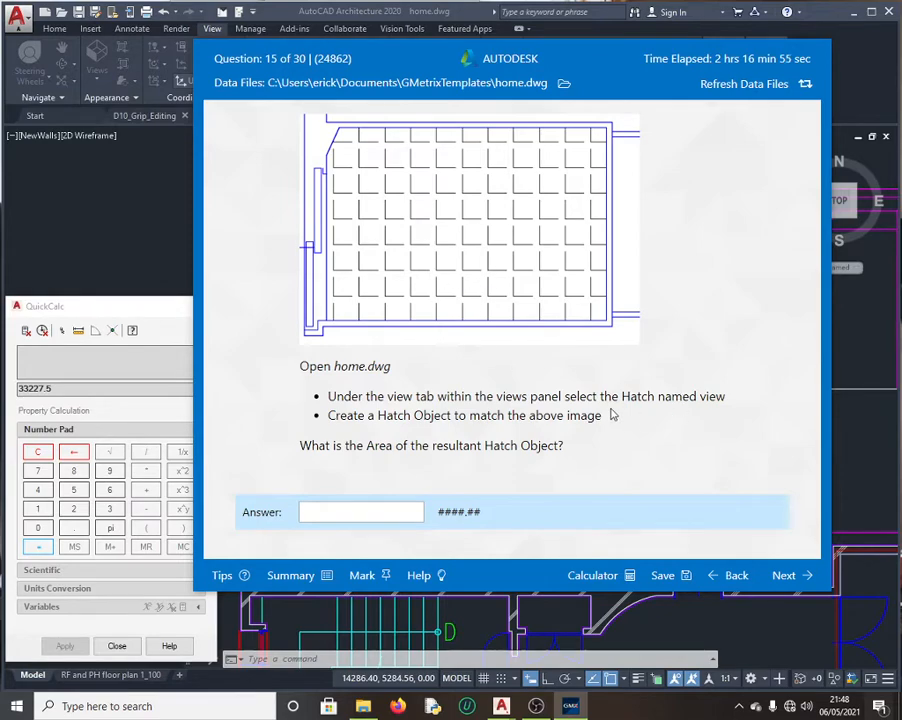
click(187, 270)
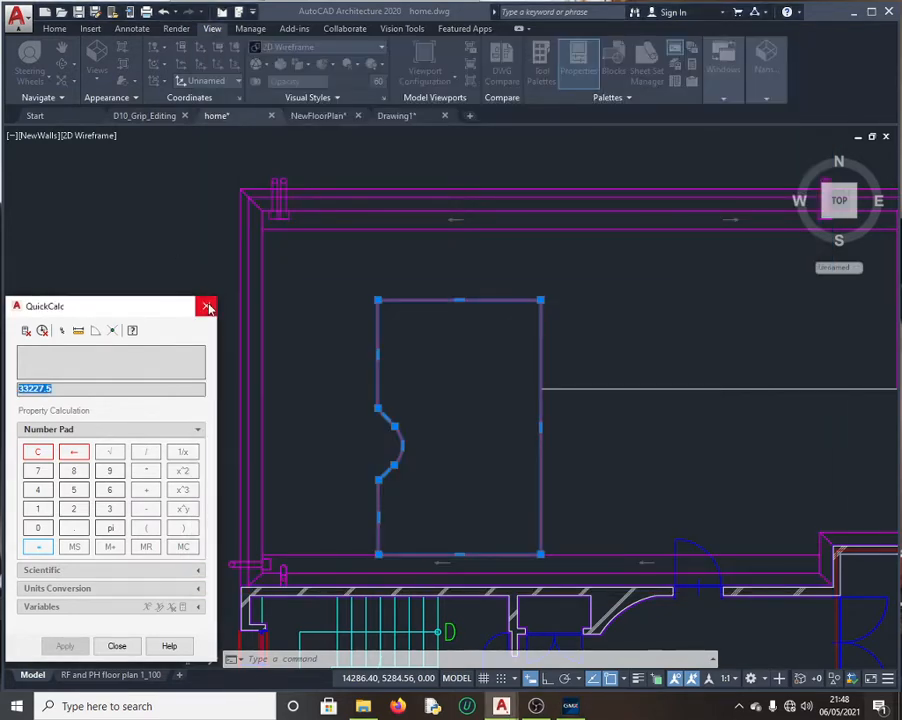
Step: Close QuickCalc, restore the Hatch named view and zoom in on the empty room outline
click(206, 306)
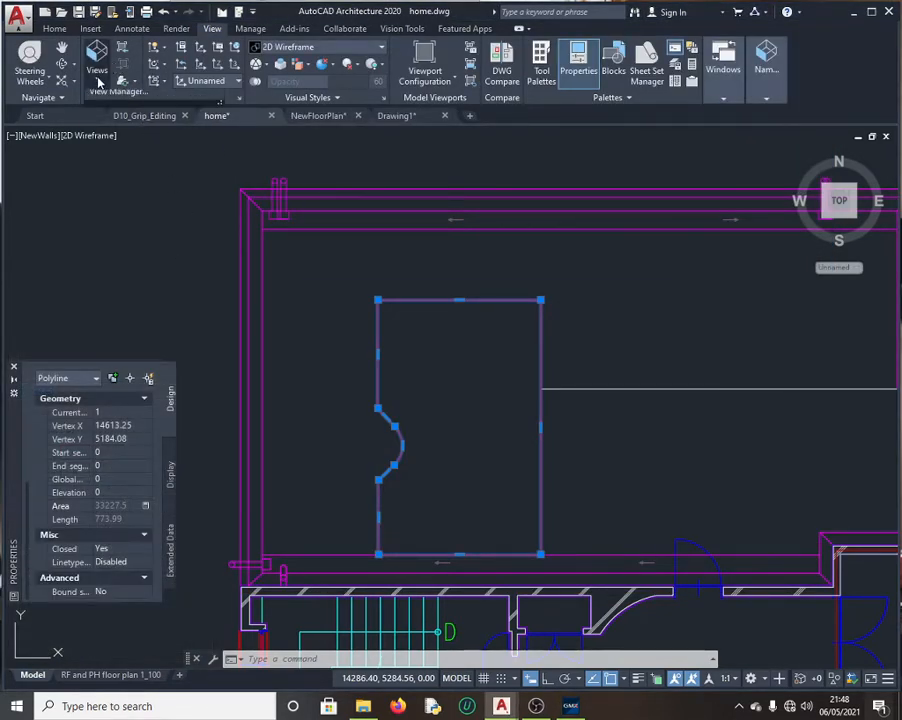
click(98, 82)
scroll(120, 112, up, 4)
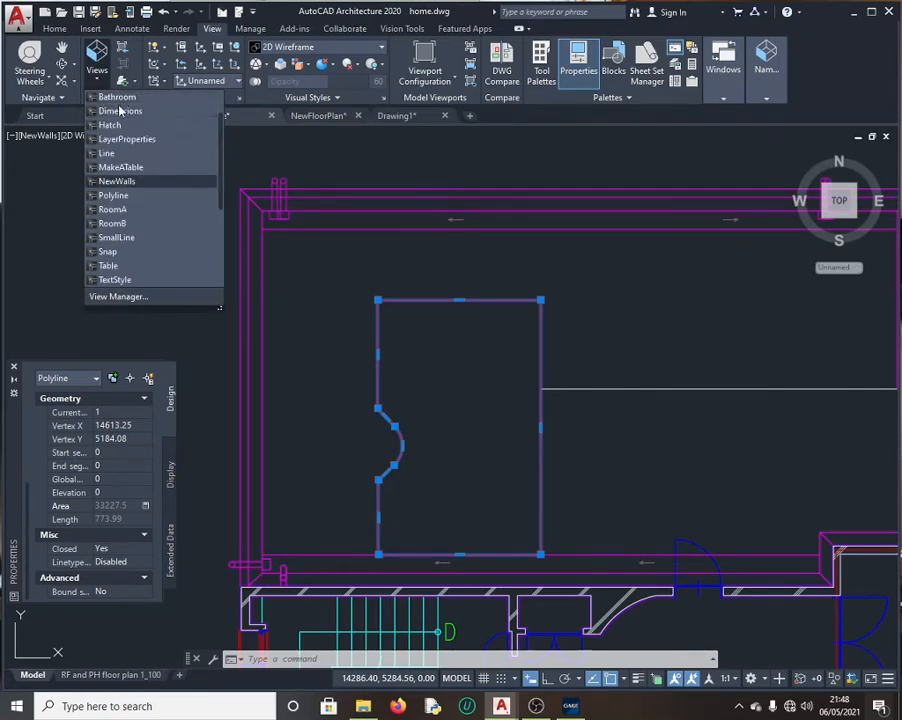
scroll(120, 112, up, 3)
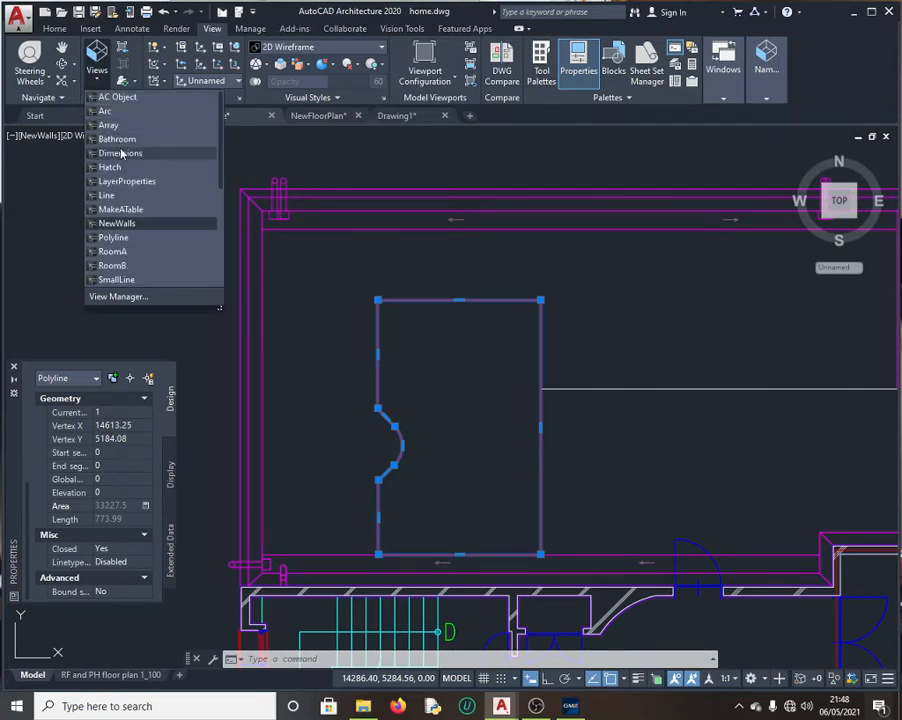
click(120, 154)
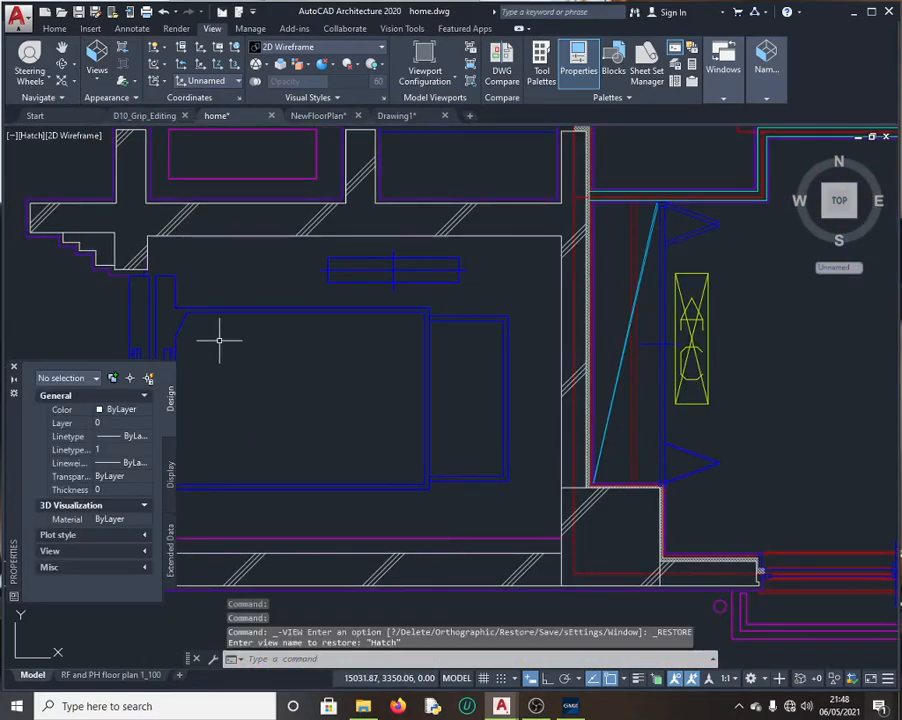
scroll(223, 362, down, 2)
scroll(146, 357, up, 4)
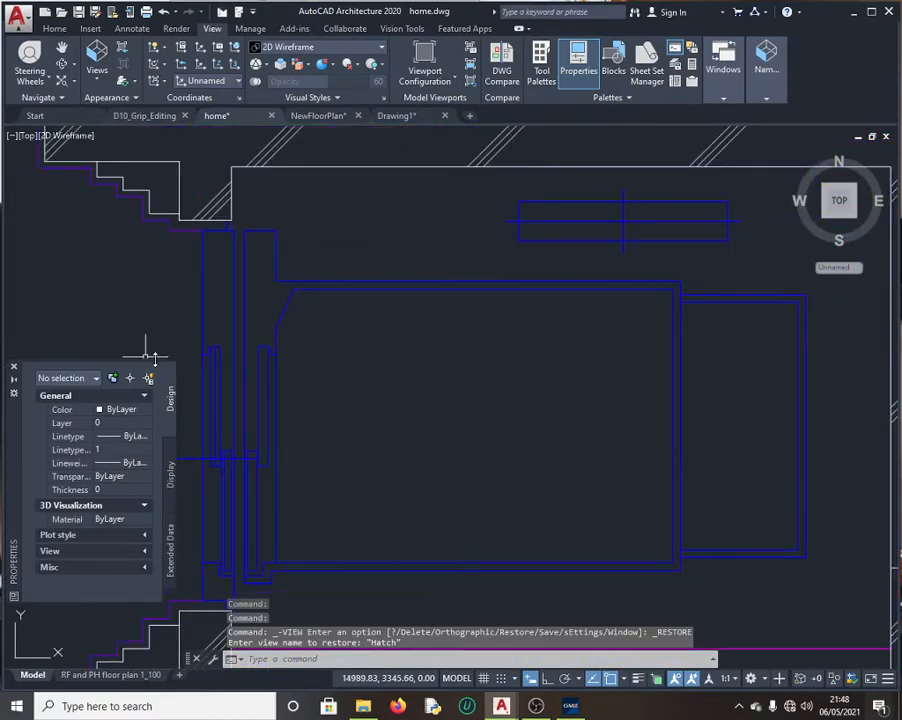
click(567, 708)
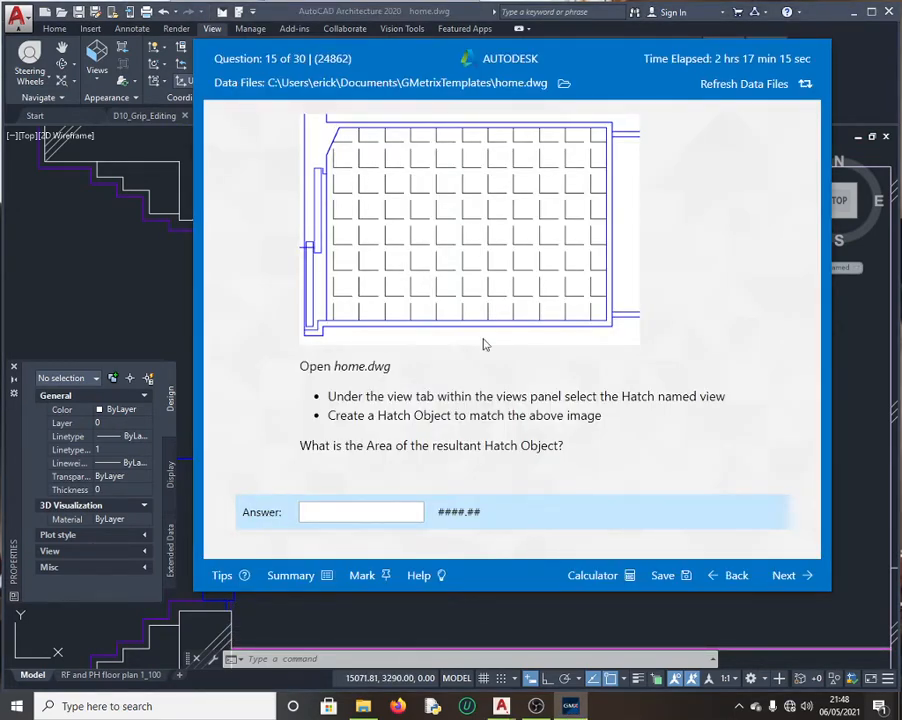
click(155, 294)
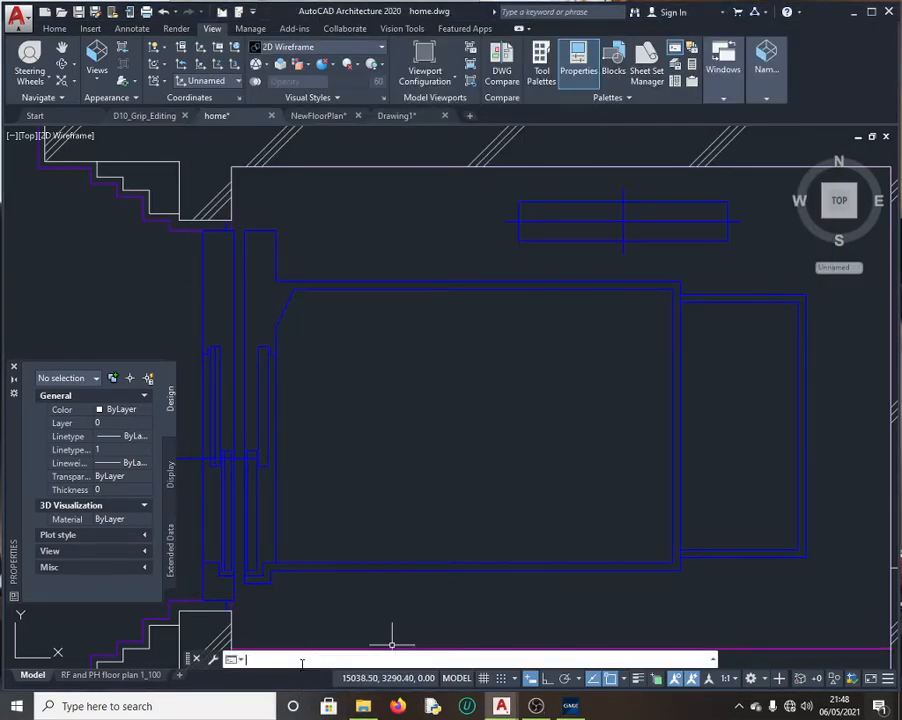
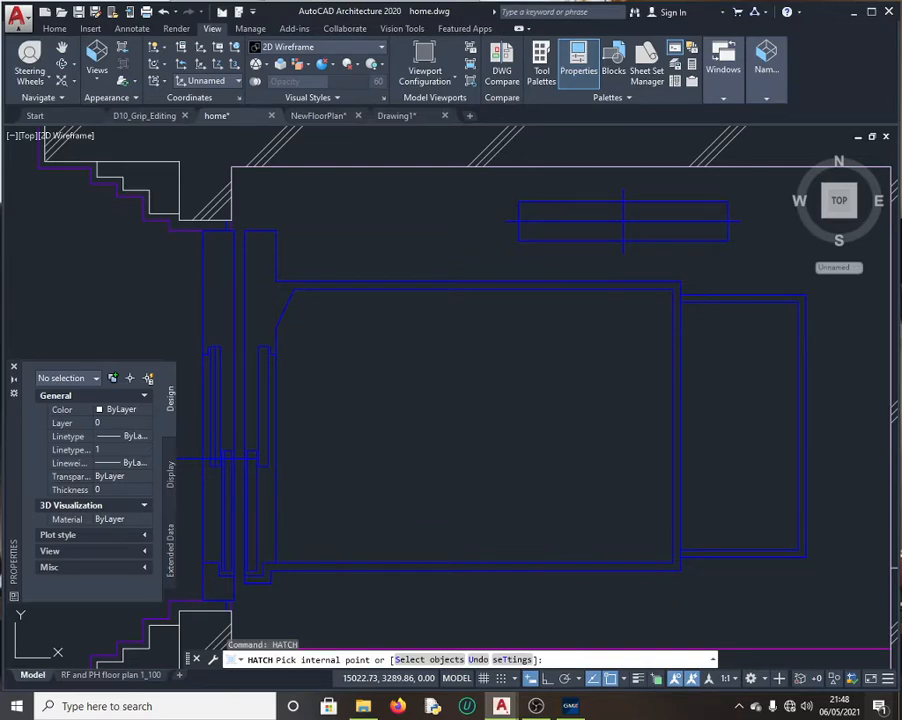
Step: Fill the room with the ANGLE hatch and open QuickCalc on its 3976.88 area
click(537, 457)
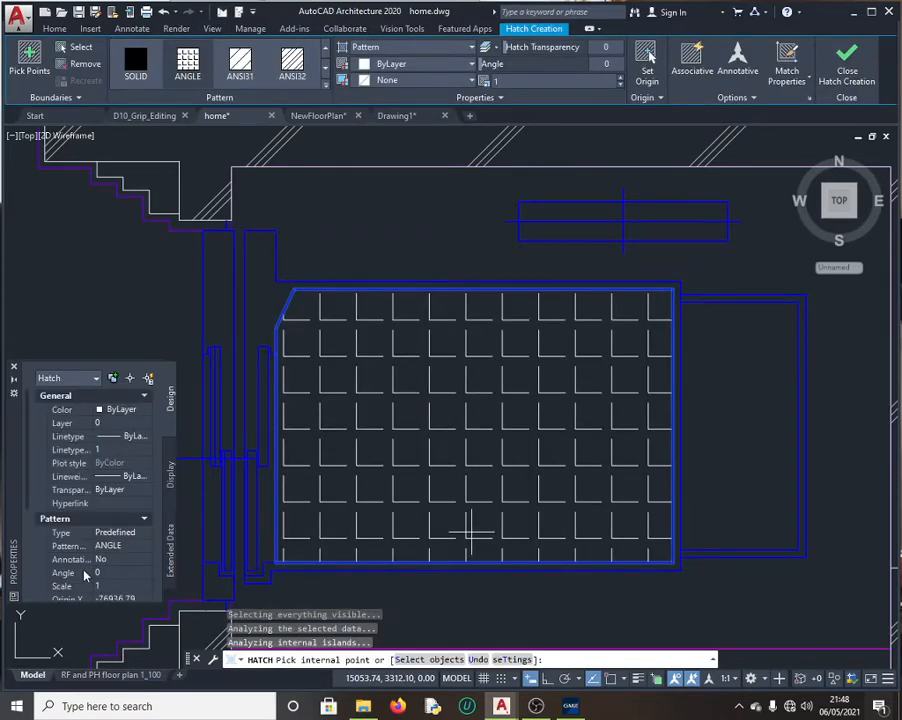
scroll(85, 577, down, 5)
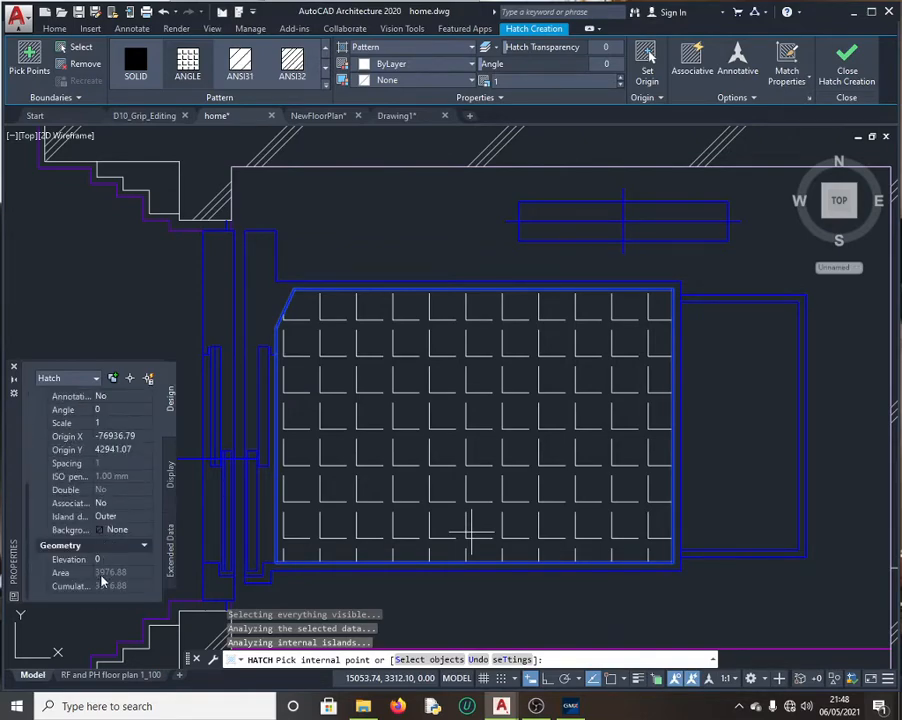
click(147, 574)
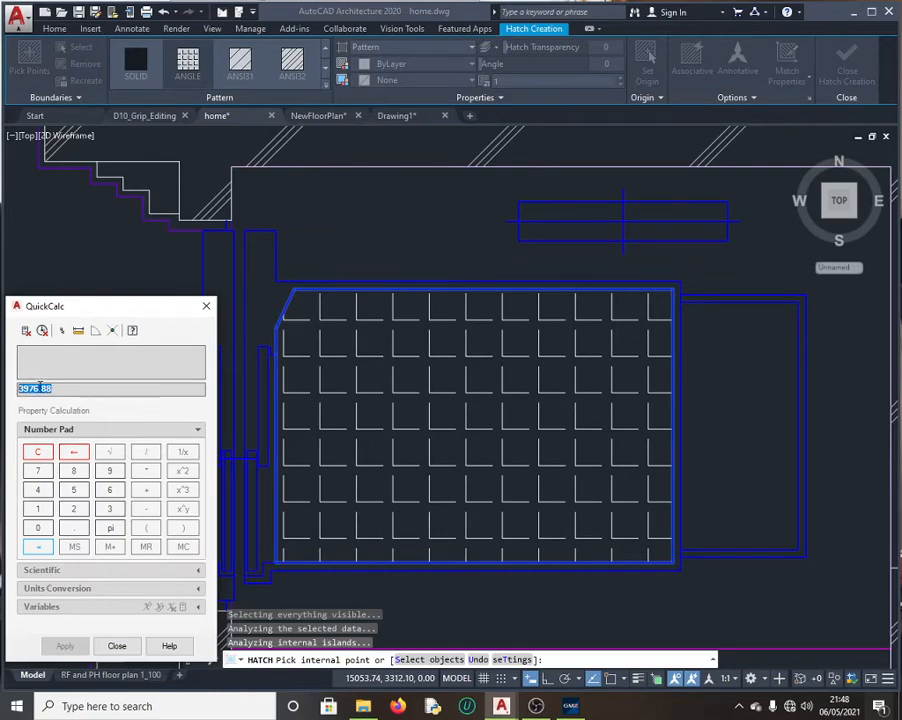
click(568, 702)
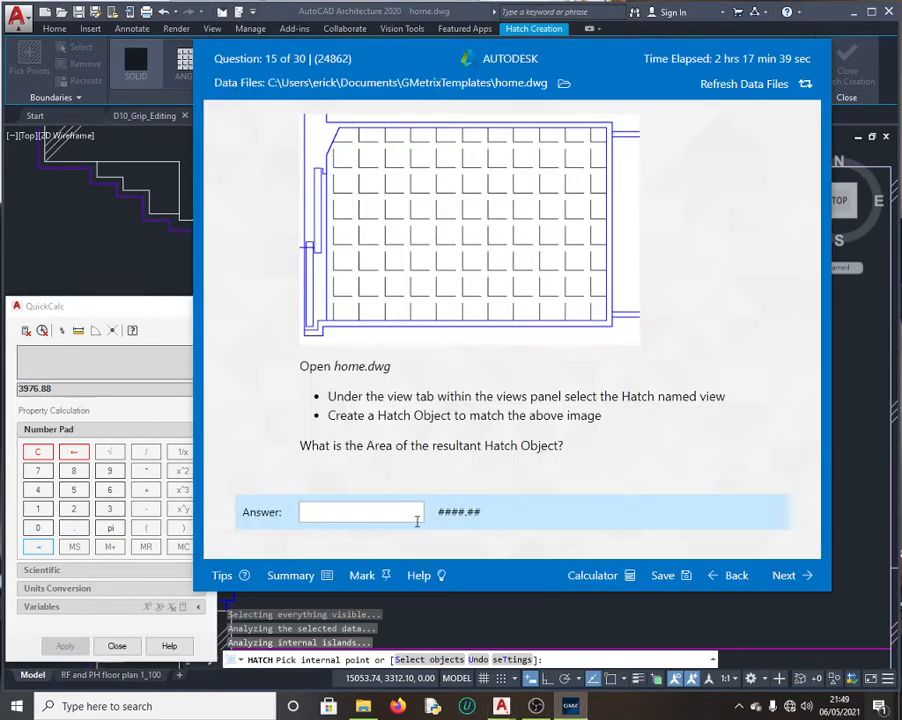
Step: Submit 3976.88 as question 15's answer and continue to question 16
click(364, 507)
text(3976.88)
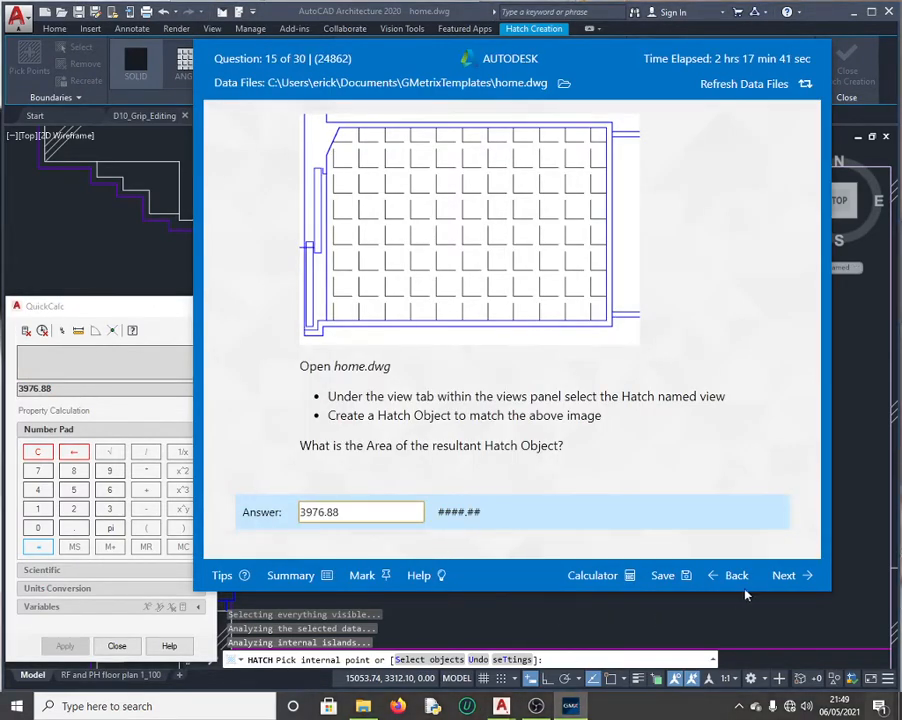
click(784, 575)
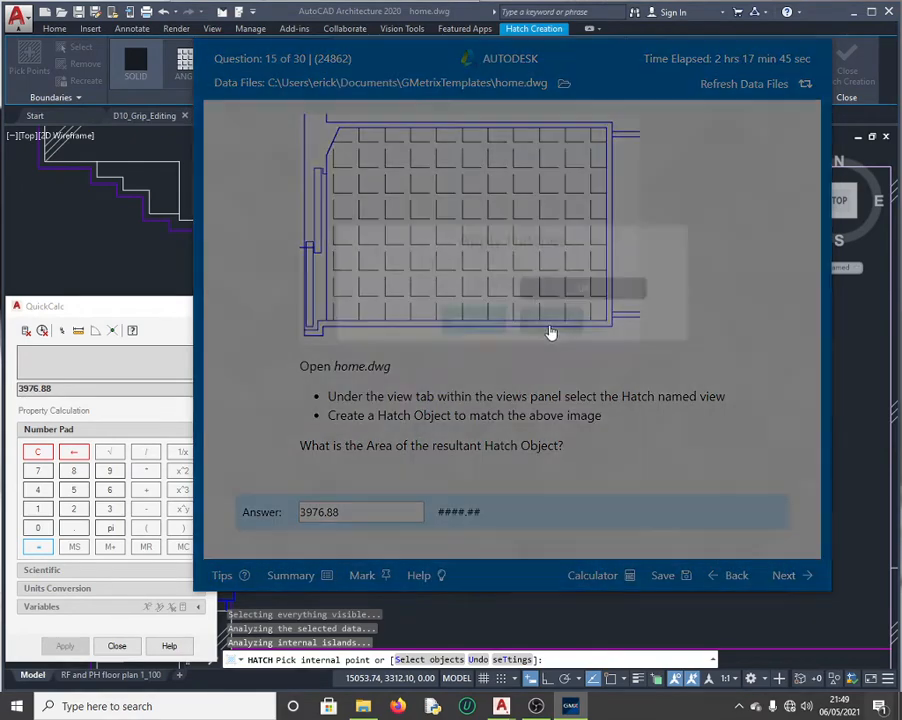
click(538, 351)
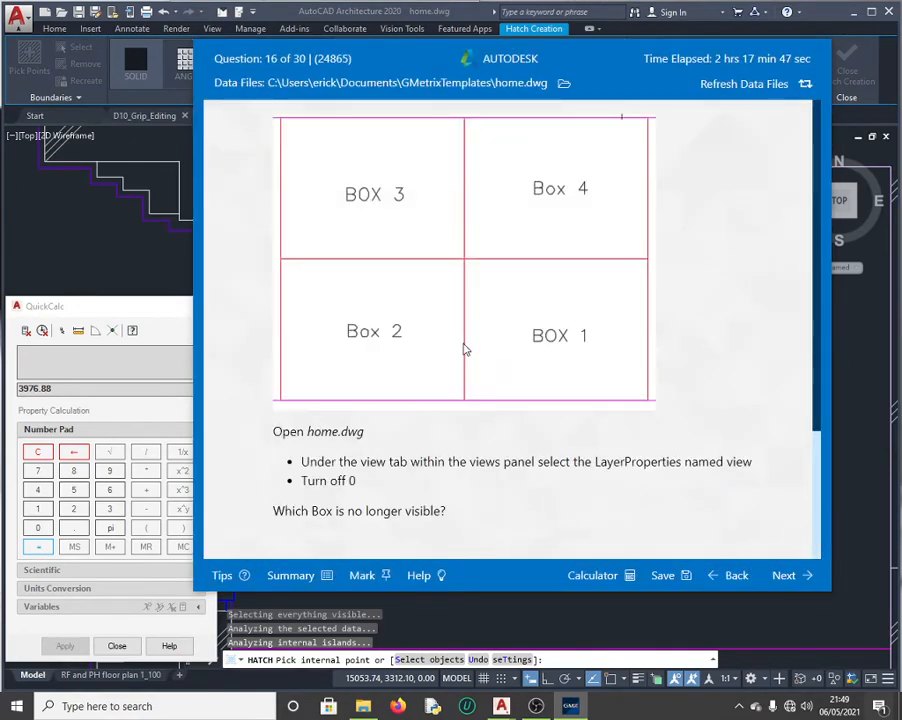
Step: Close QuickCalc back in the home drawing
scroll(525, 450, down, 1)
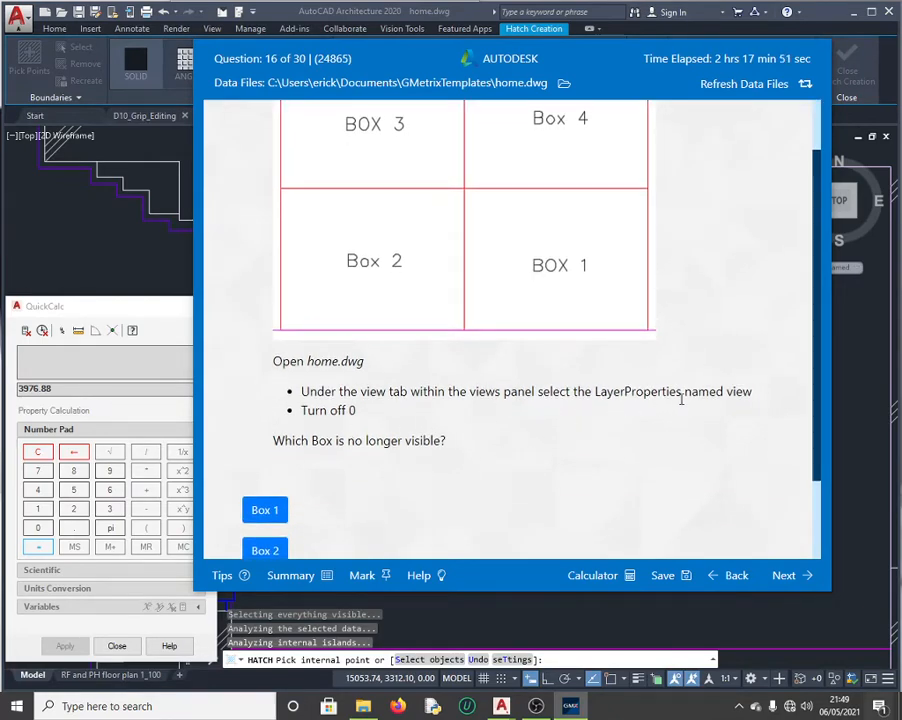
click(164, 310)
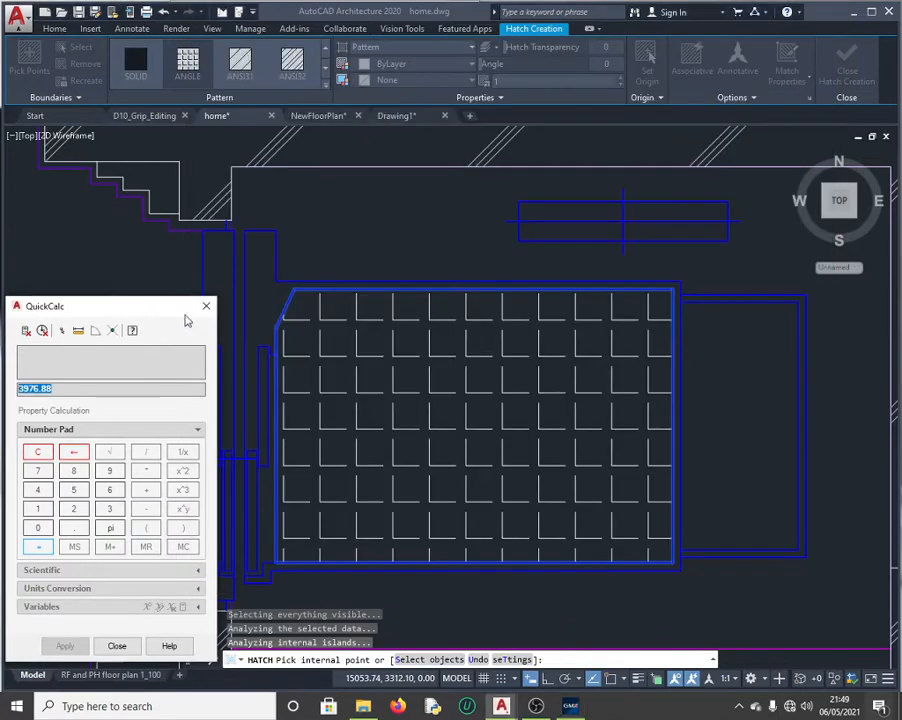
click(206, 308)
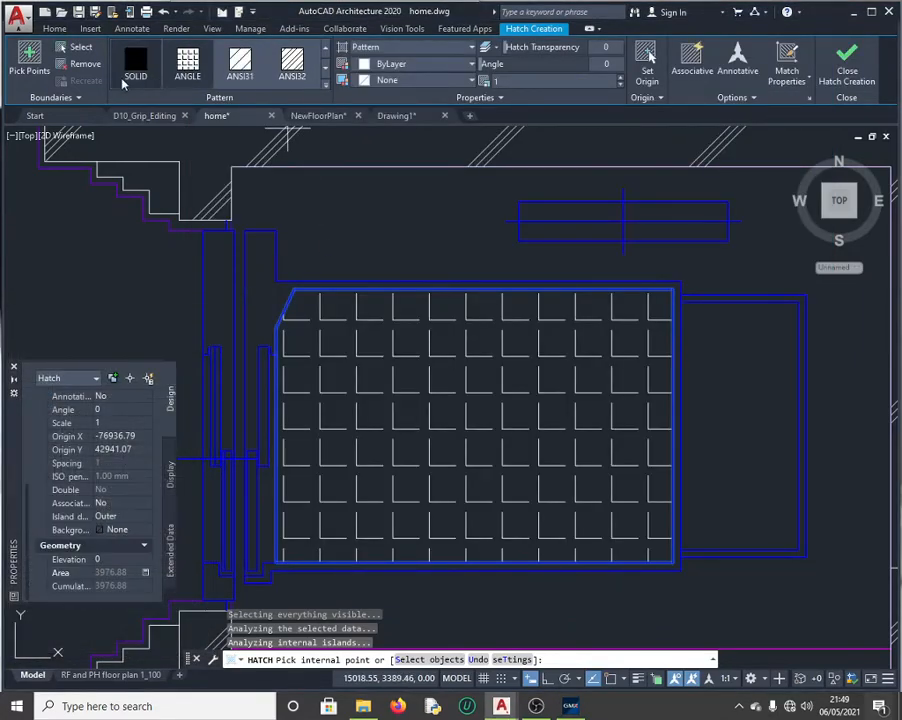
Step: Restore the LayerProperties named view
click(212, 29)
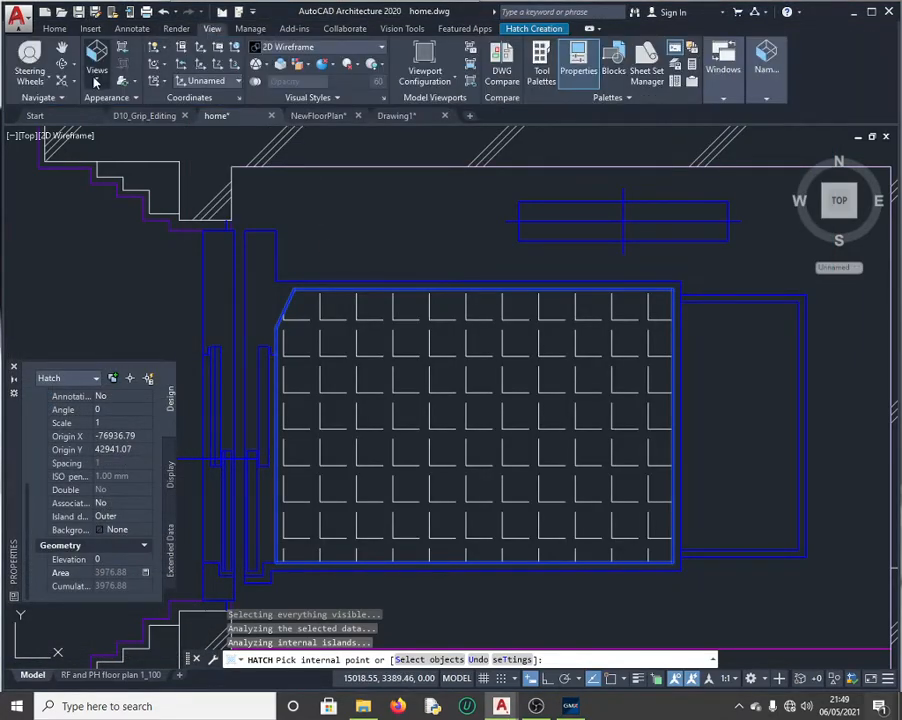
click(97, 72)
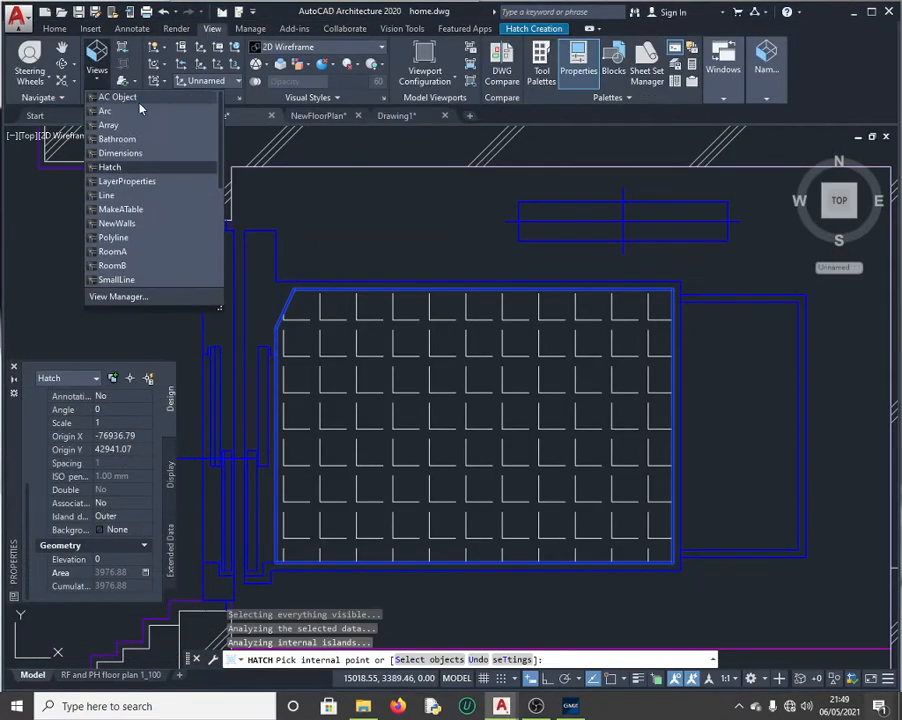
click(150, 181)
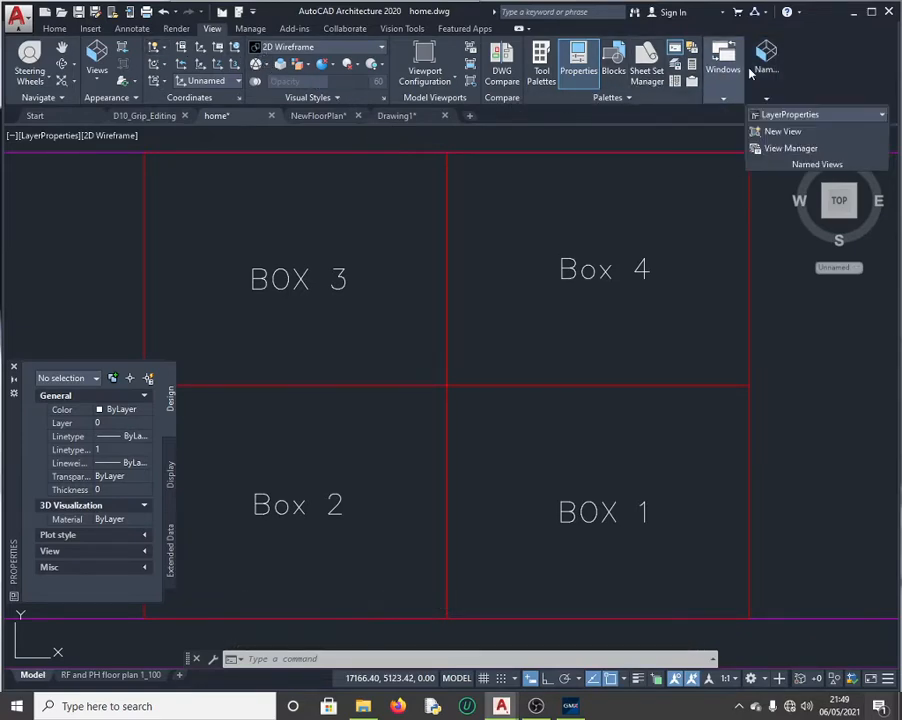
Step: Turn off the current layer 0, hiding the box labels, and bring back the exam question
click(47, 28)
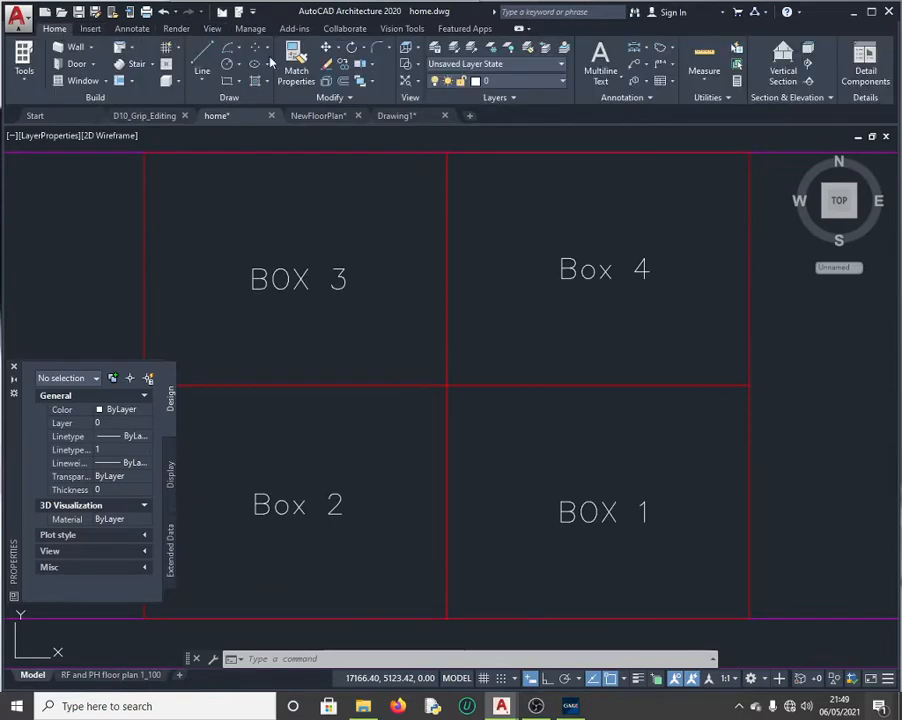
click(562, 82)
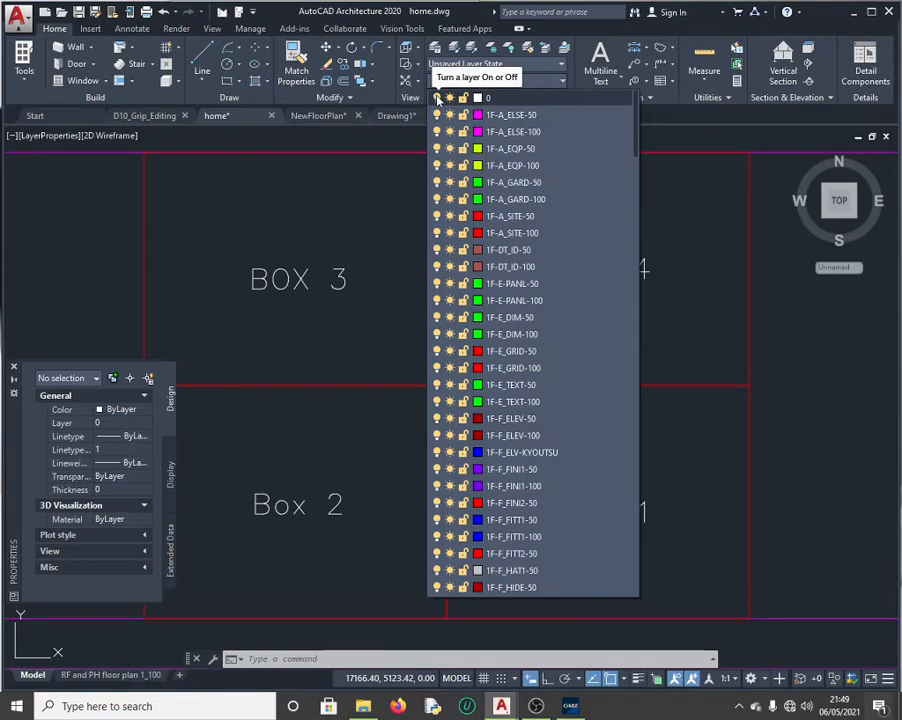
click(437, 98)
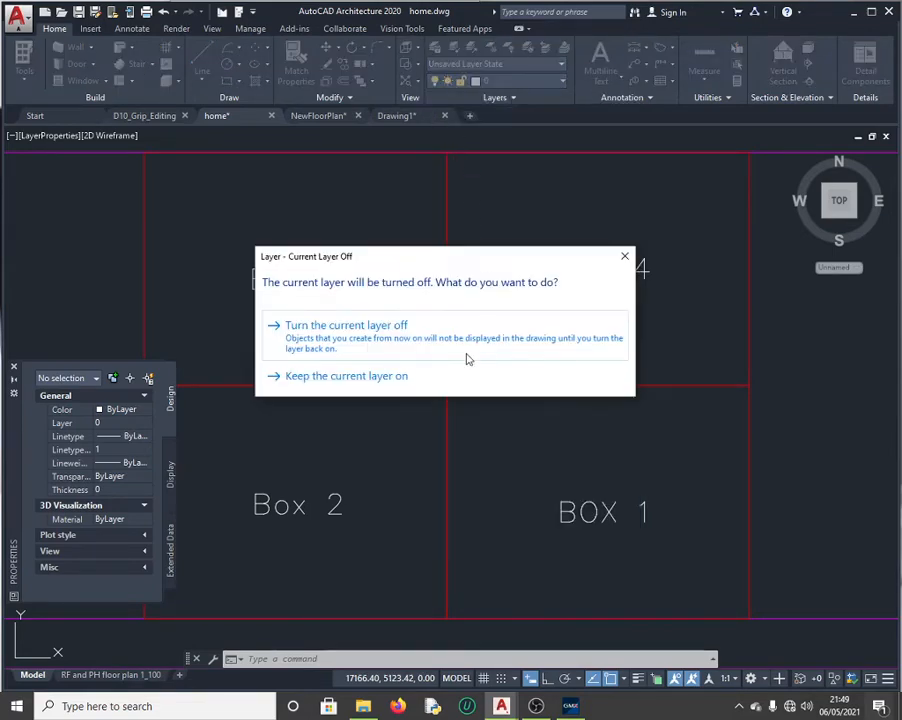
click(334, 326)
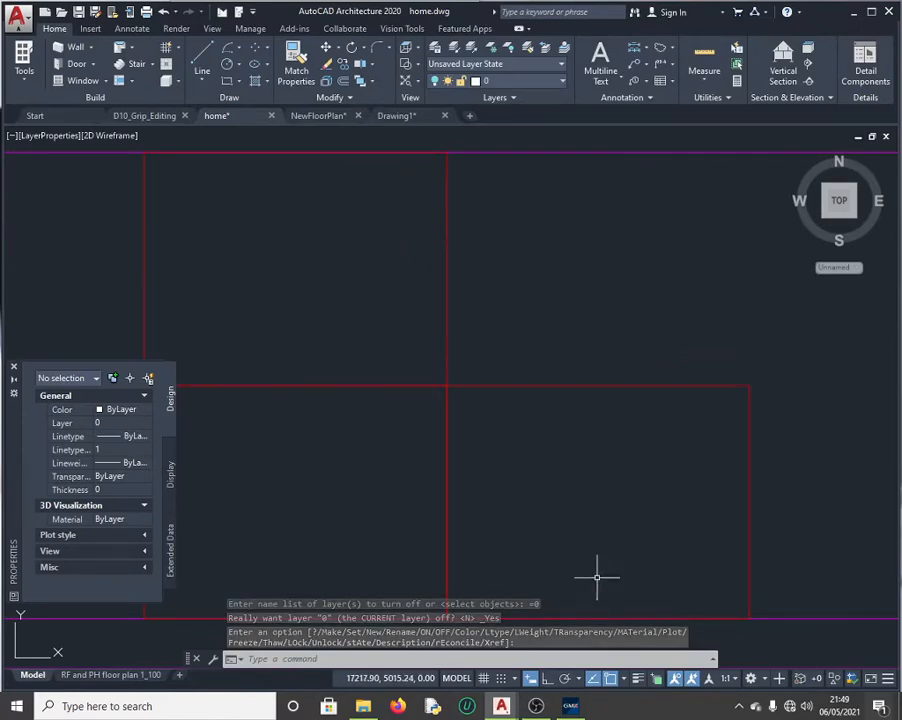
click(570, 706)
scroll(585, 169, up, 1)
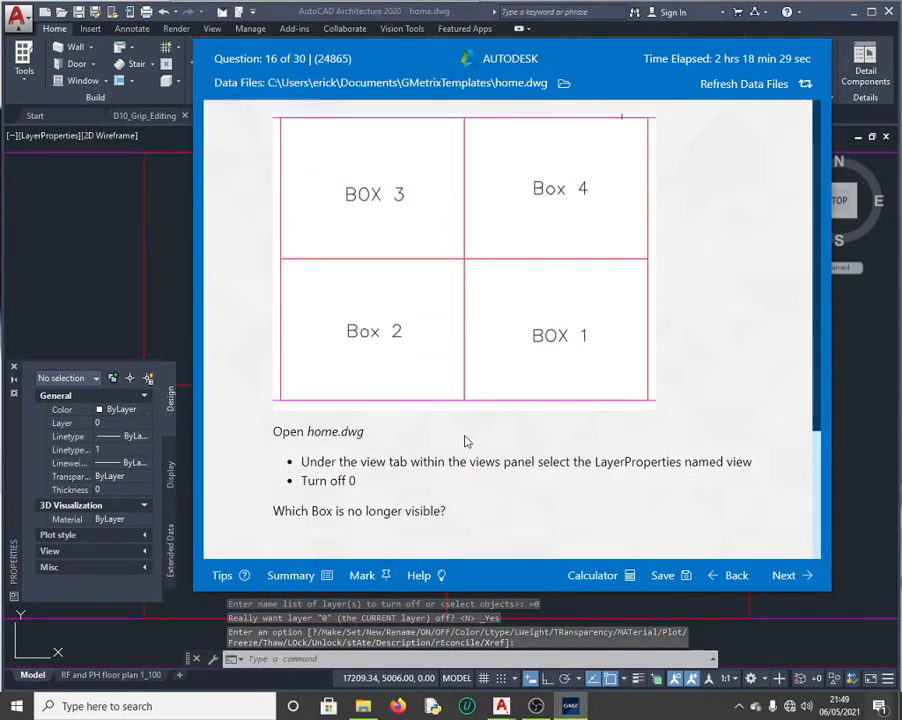
Step: Answer question 16 with Box 4 and continue to question 17
scroll(474, 488, down, 3)
click(357, 519)
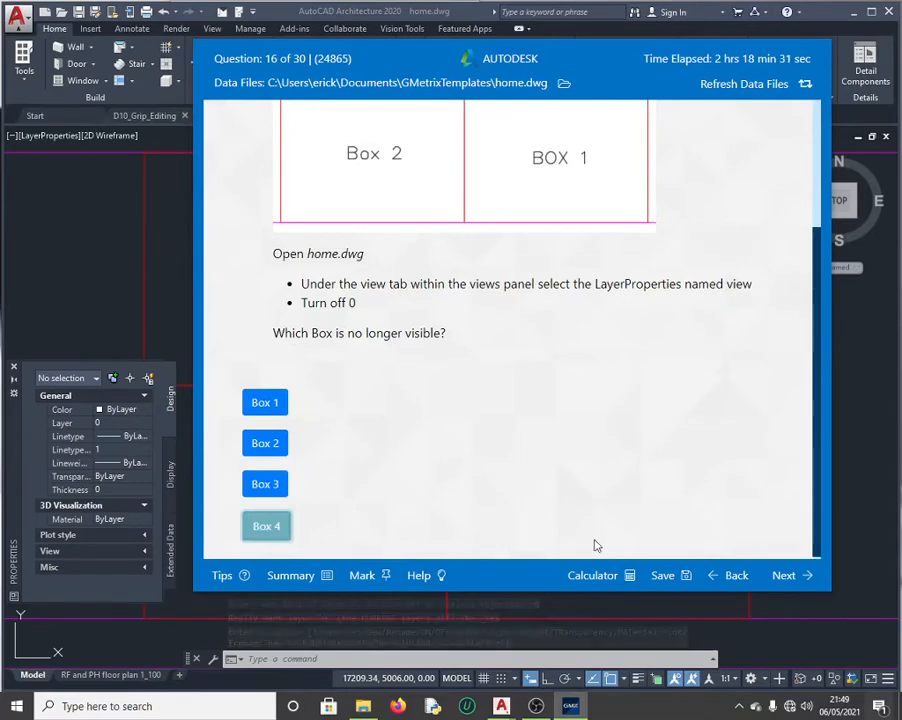
click(782, 566)
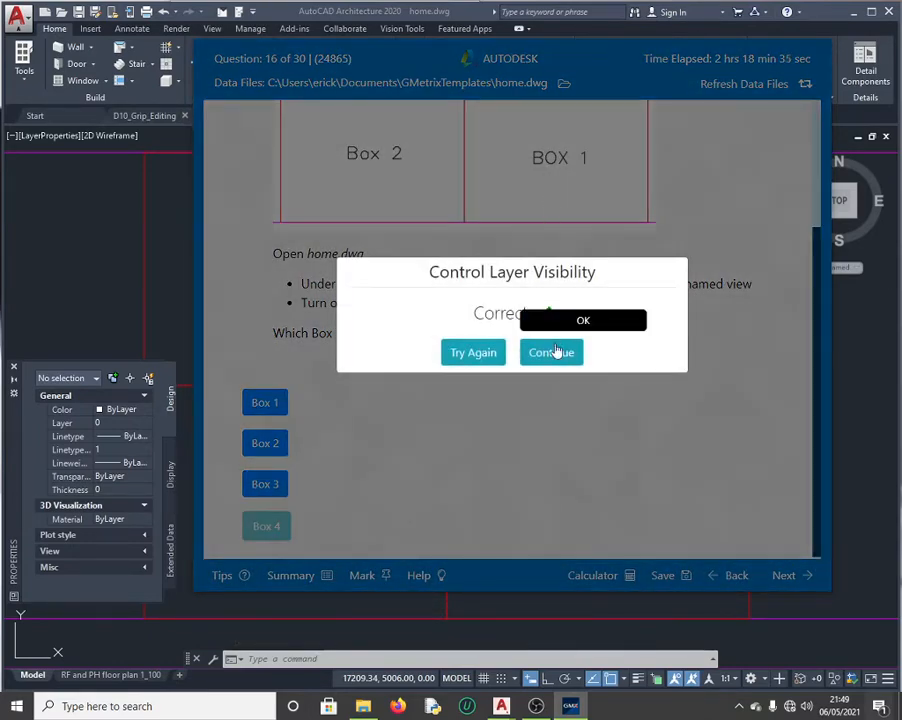
click(553, 353)
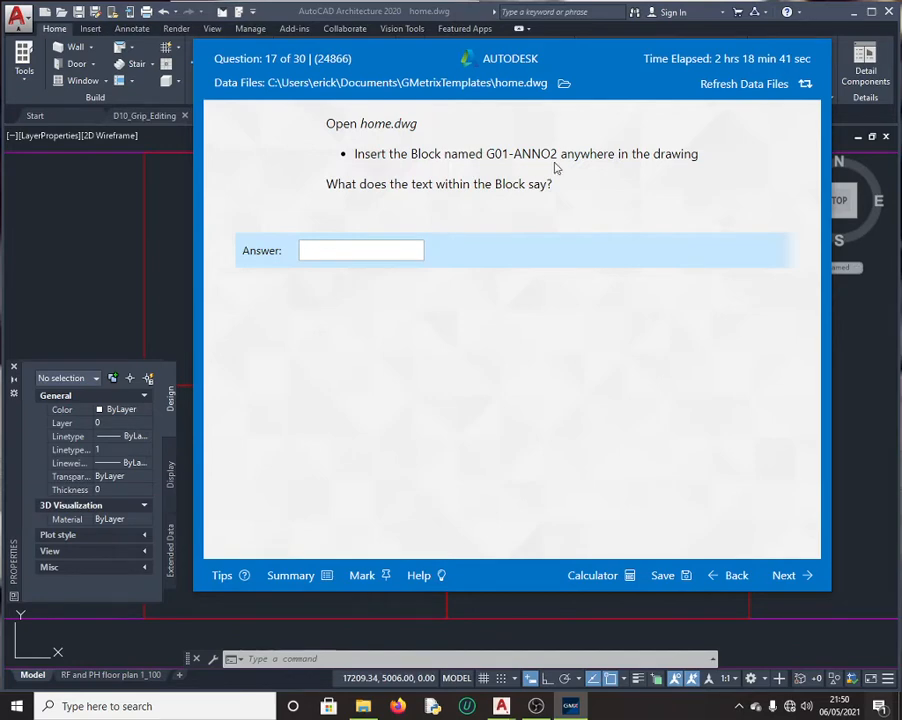
Step: Start INSERT with I and filter the Blocks palette by 'g'
click(116, 242)
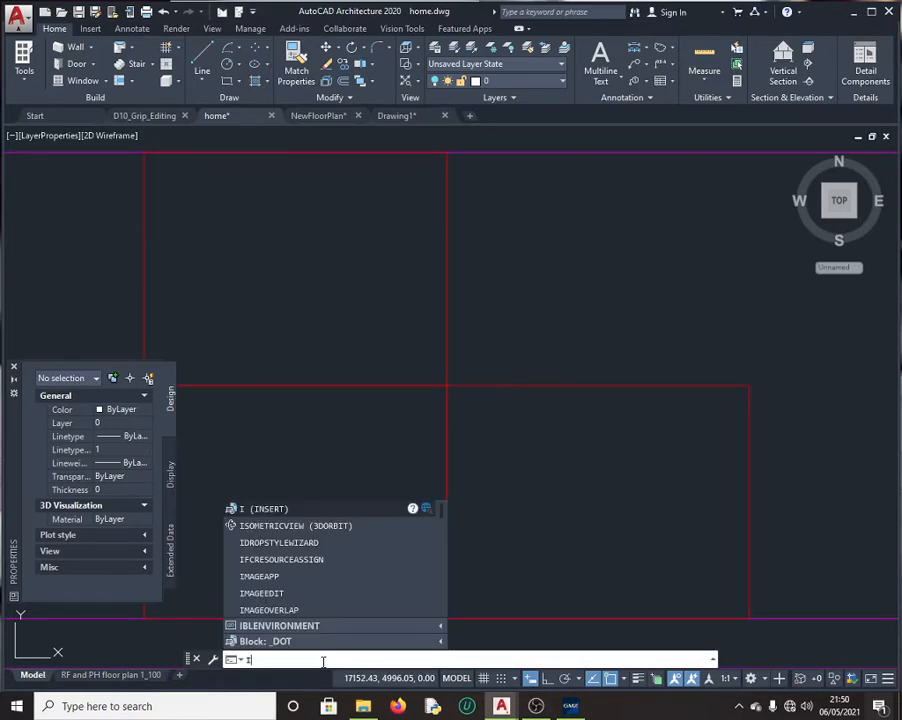
key(BackSpace)
text(I)
key(Return)
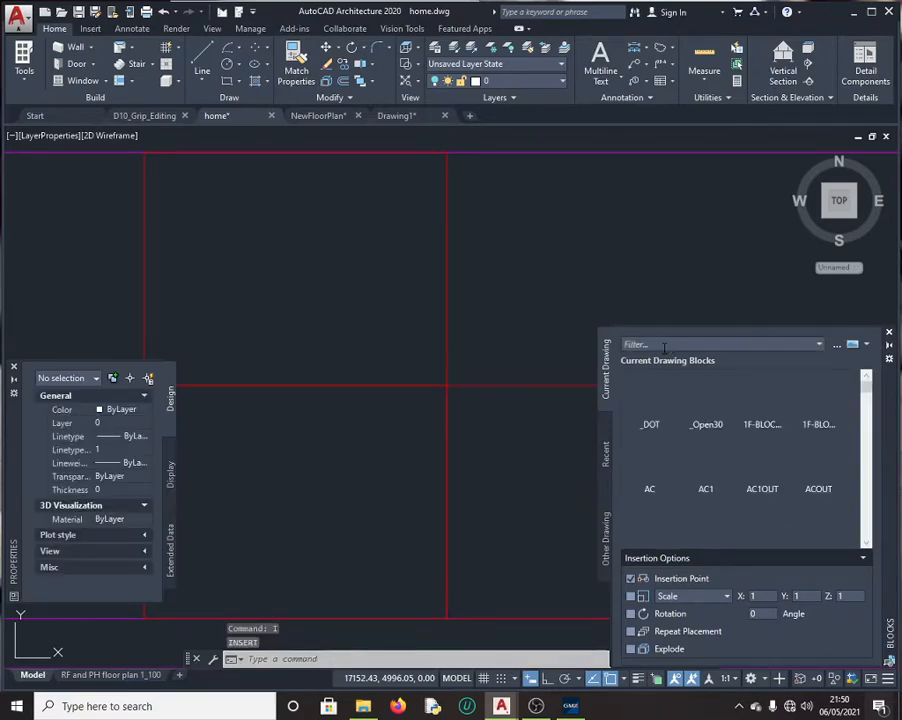
click(665, 346)
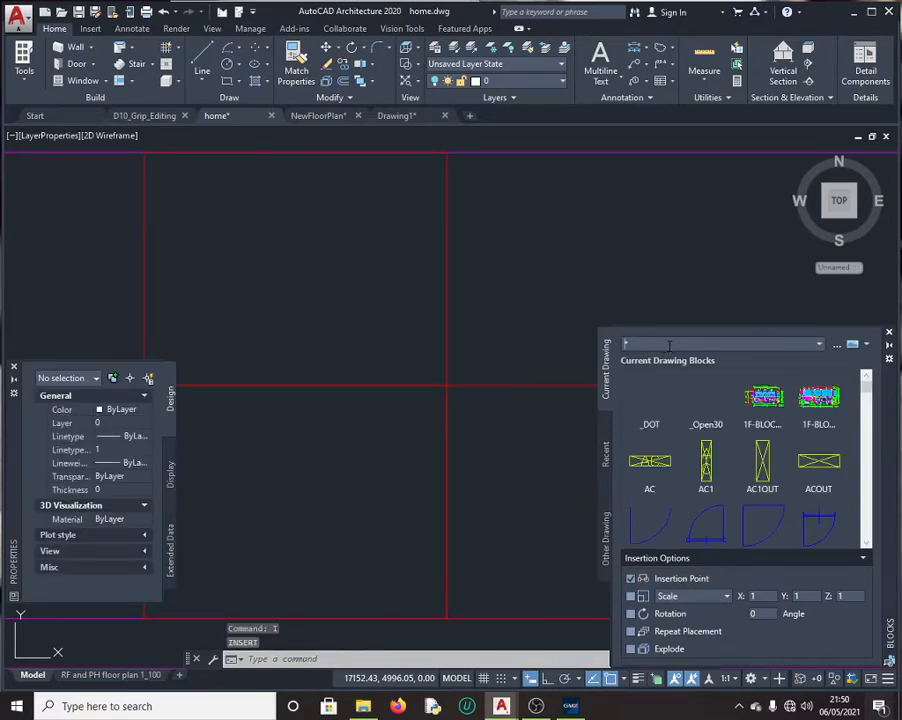
text(g*)
Step: Insert the G01-ANNO2 block at the point where the box lines meet
click(661, 424)
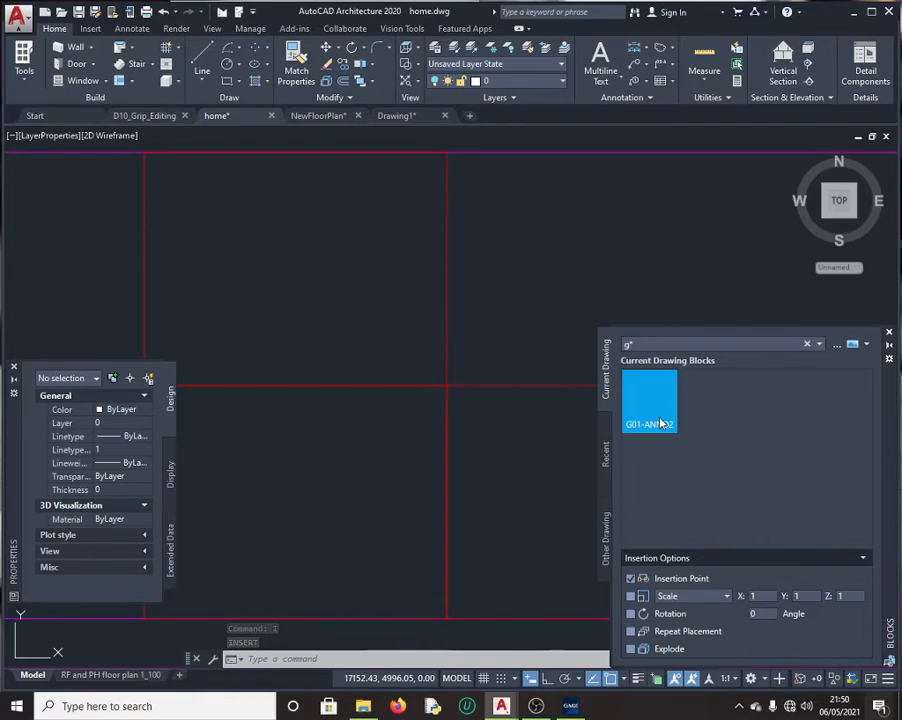
click(655, 408)
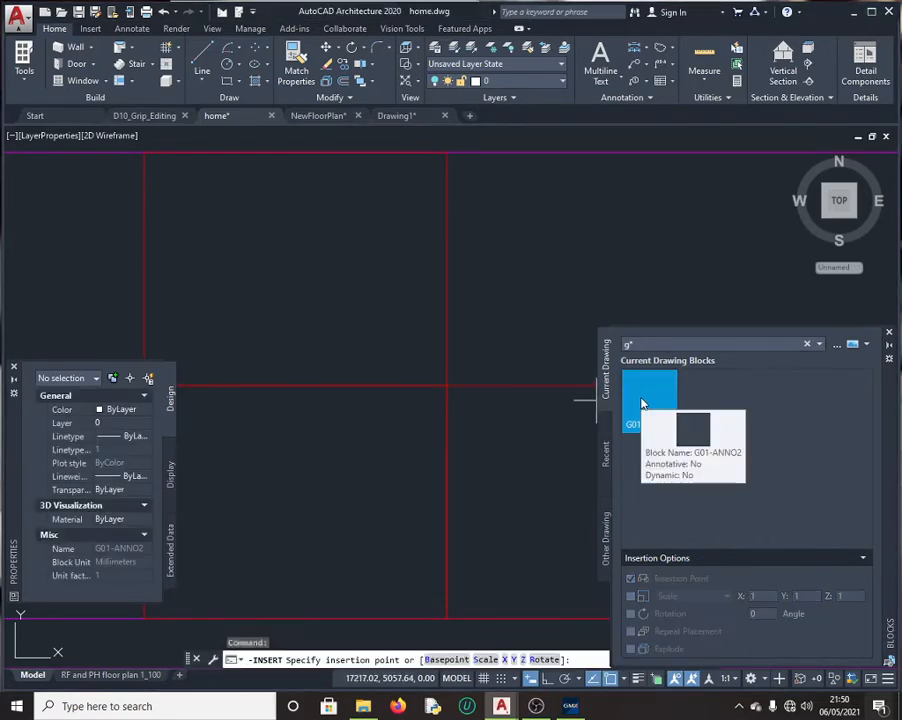
right_click(643, 403)
click(668, 406)
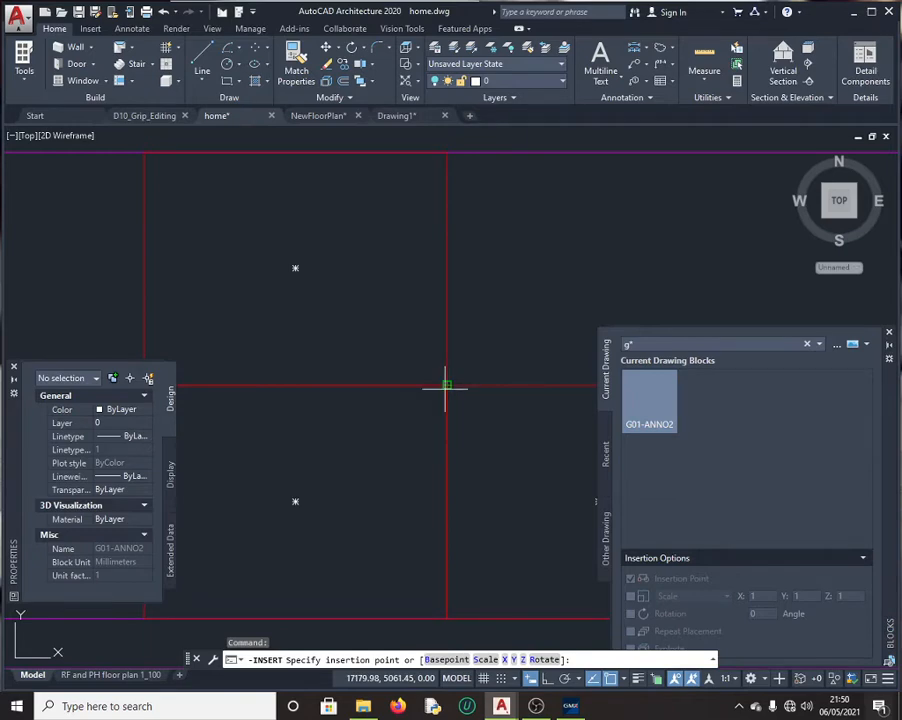
scroll(445, 385, down, 4)
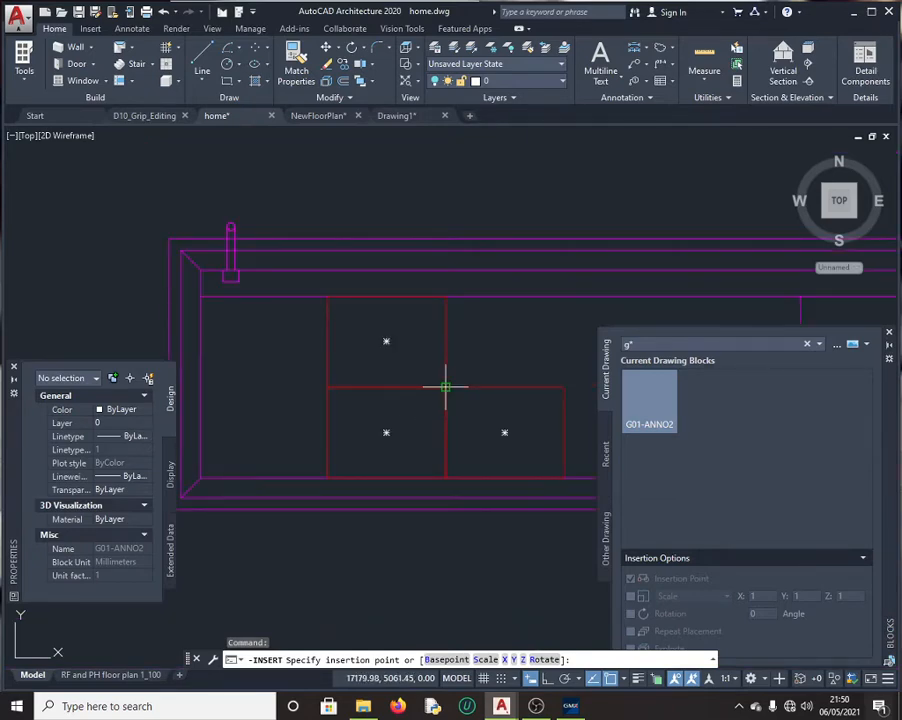
click(445, 387)
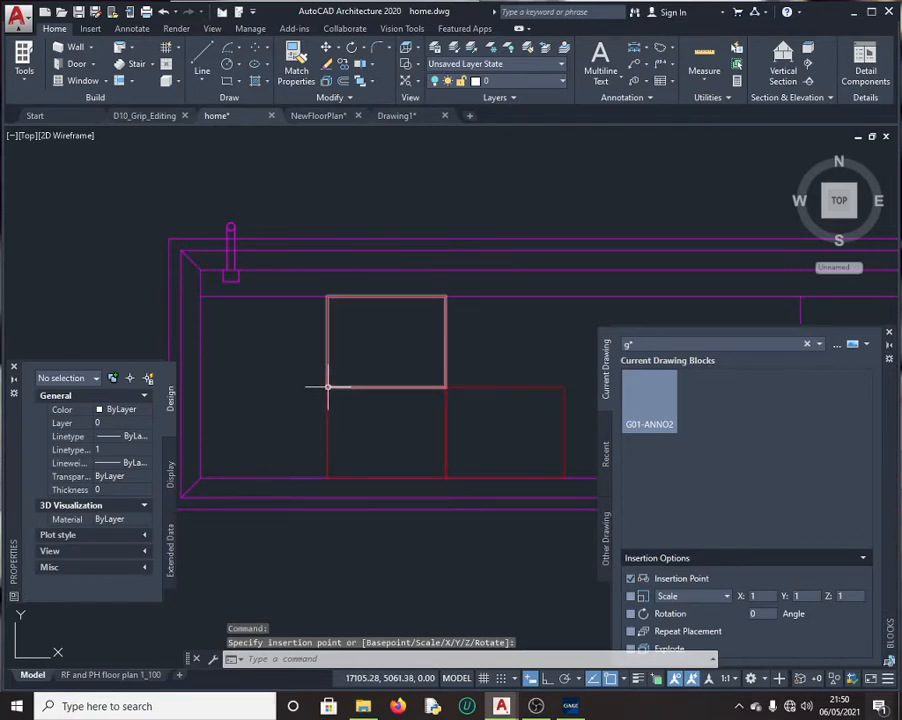
key(Escape)
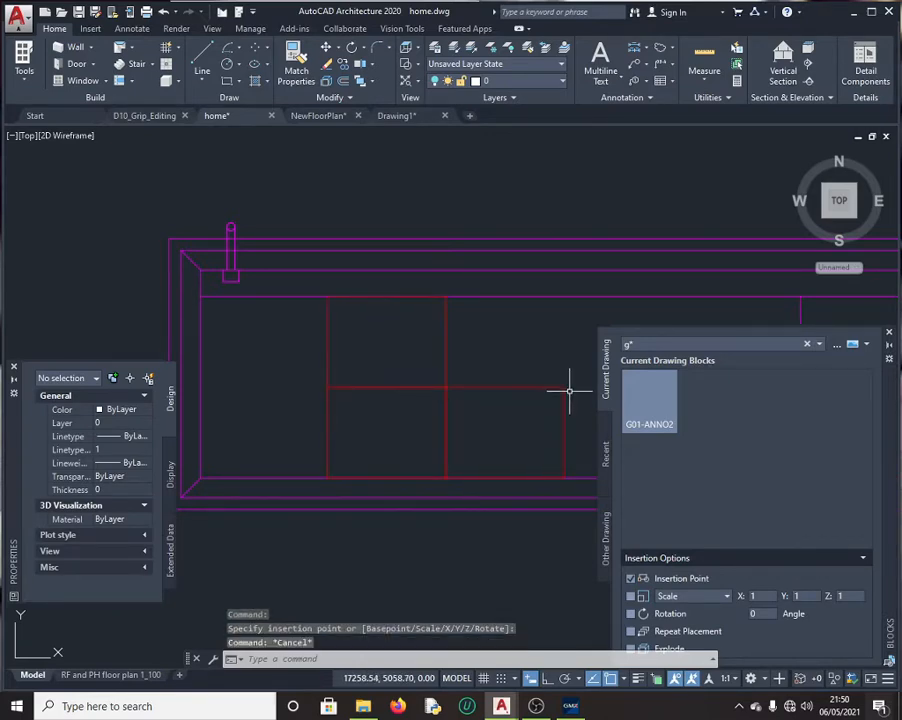
Step: Insert G01-ANNO2 at the shared rectangle corner, then select and clear the outlines
right_click(650, 411)
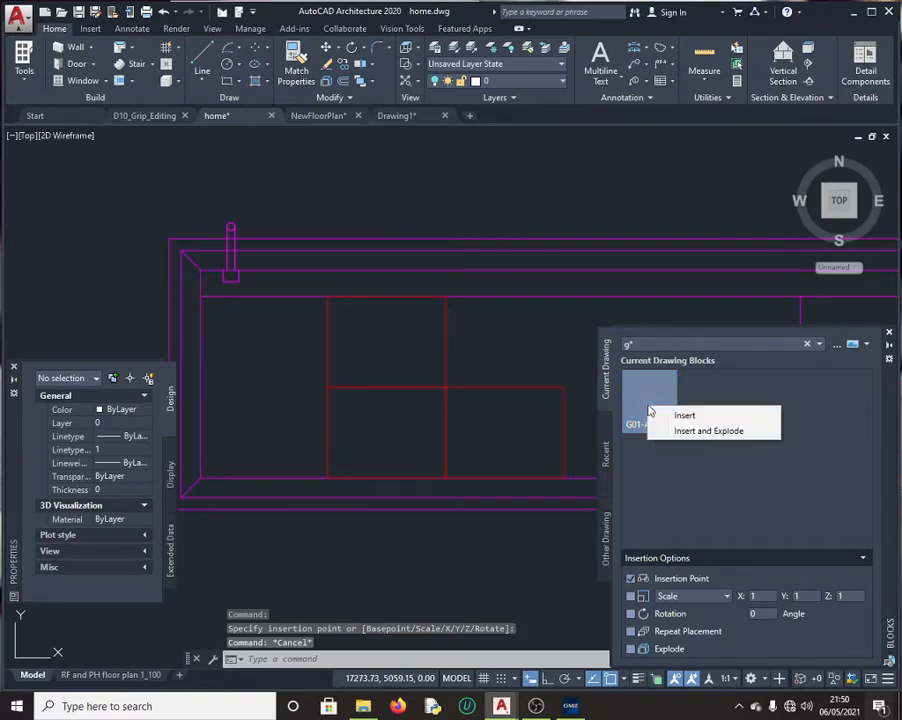
click(684, 416)
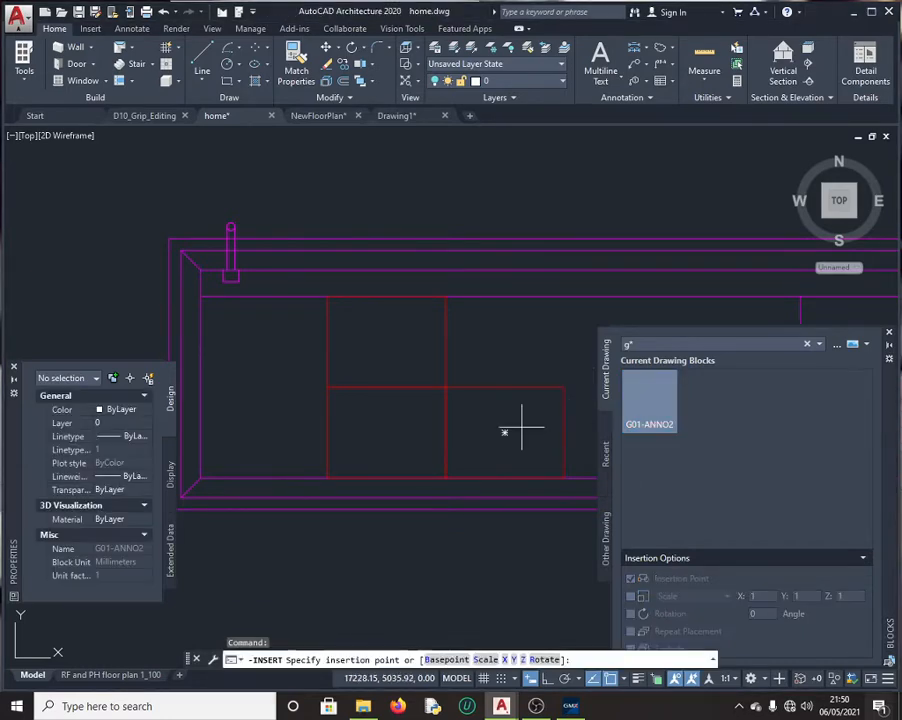
click(444, 387)
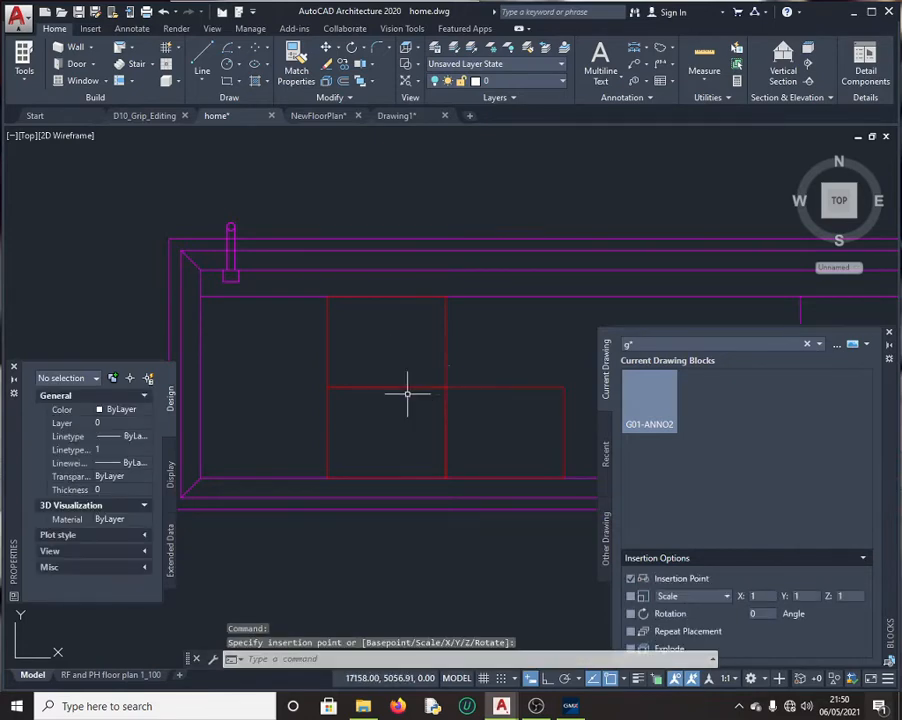
click(327, 387)
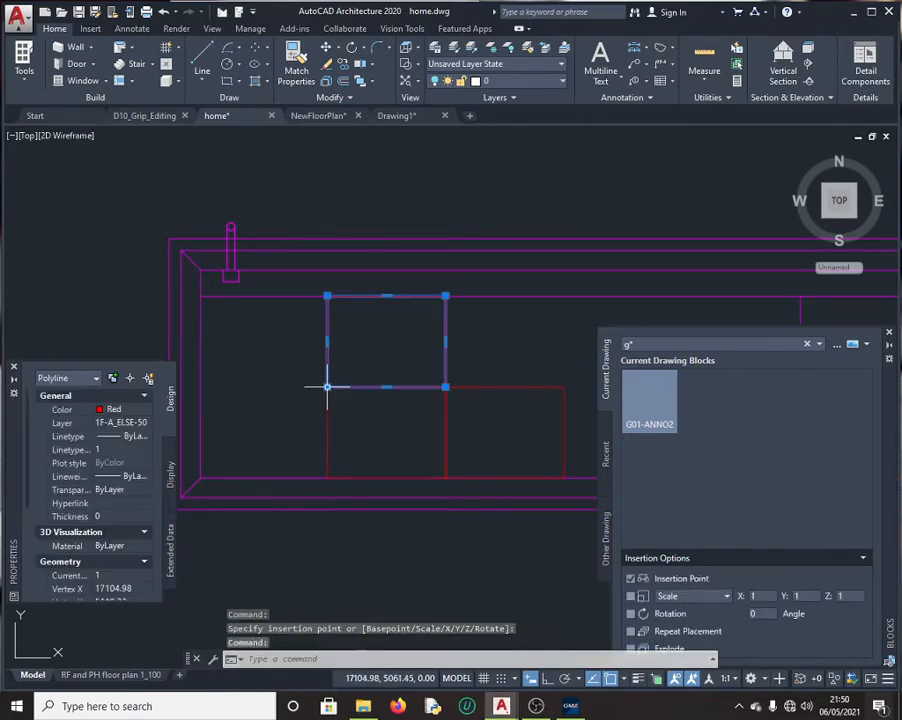
mouse_move(328, 388)
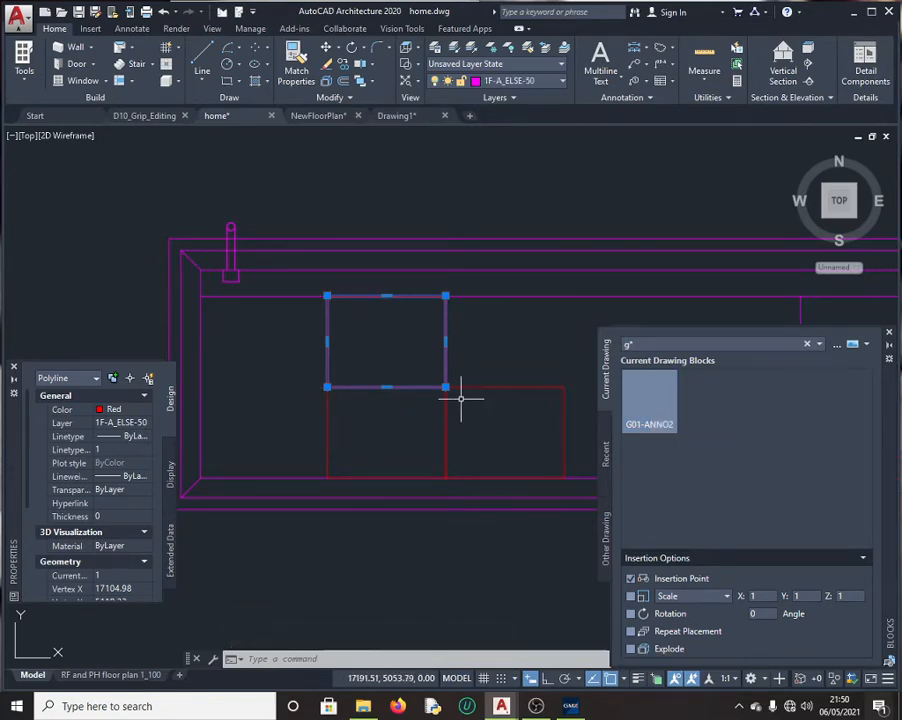
click(566, 385)
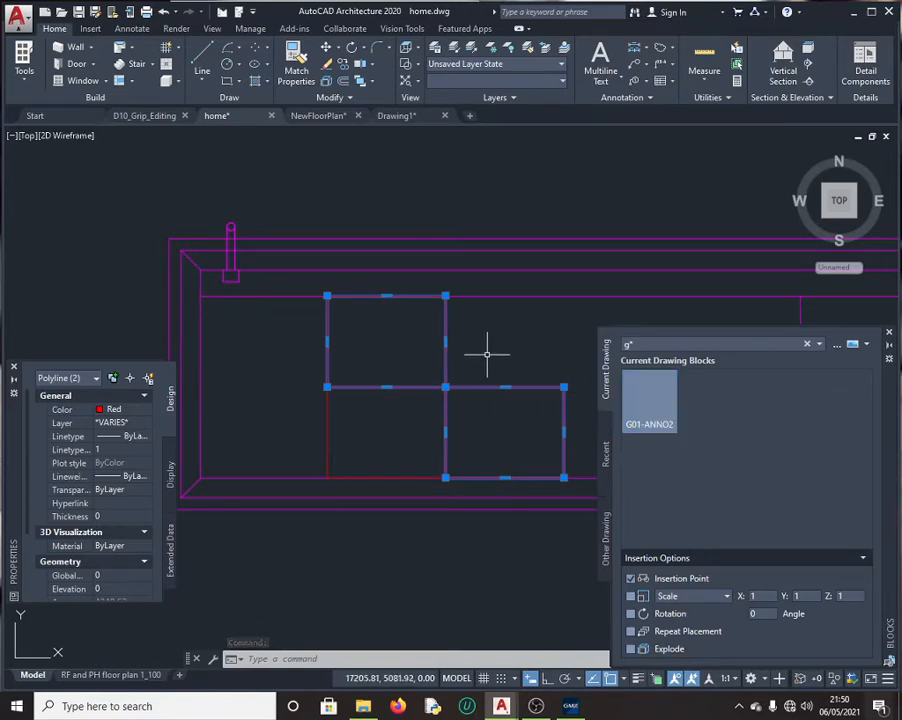
key(Escape)
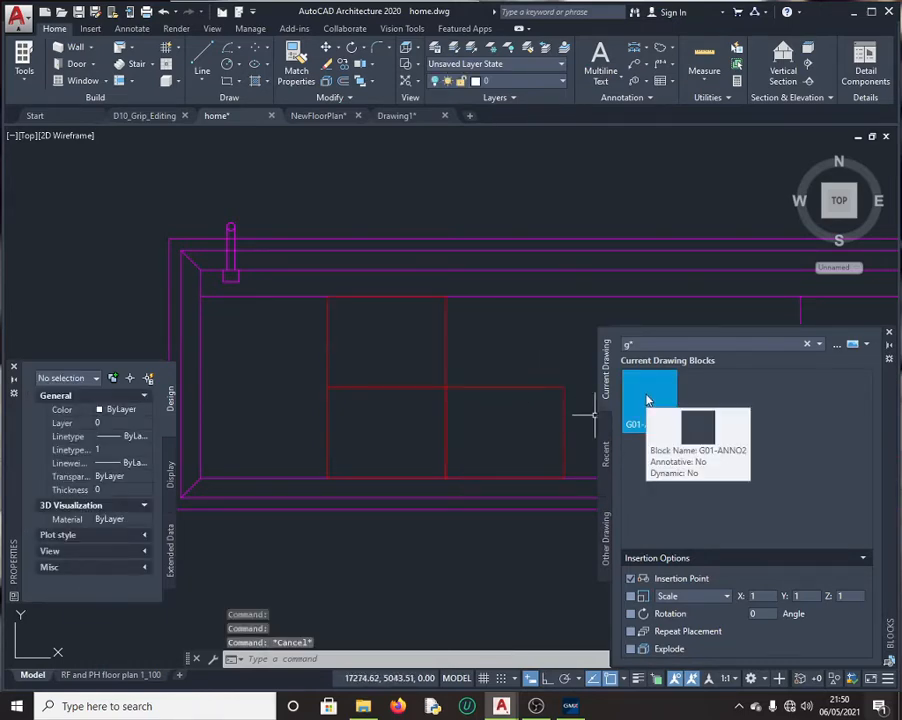
Step: Dismiss the block's insert menu and cancel an empty selection window
right_click(647, 399)
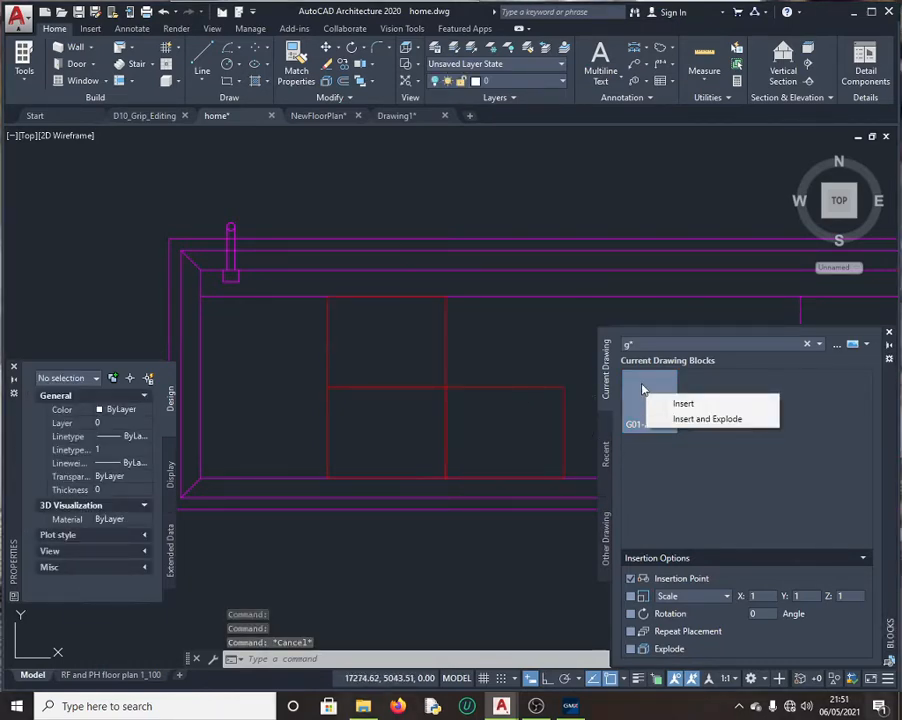
key(Escape)
key(Escape)
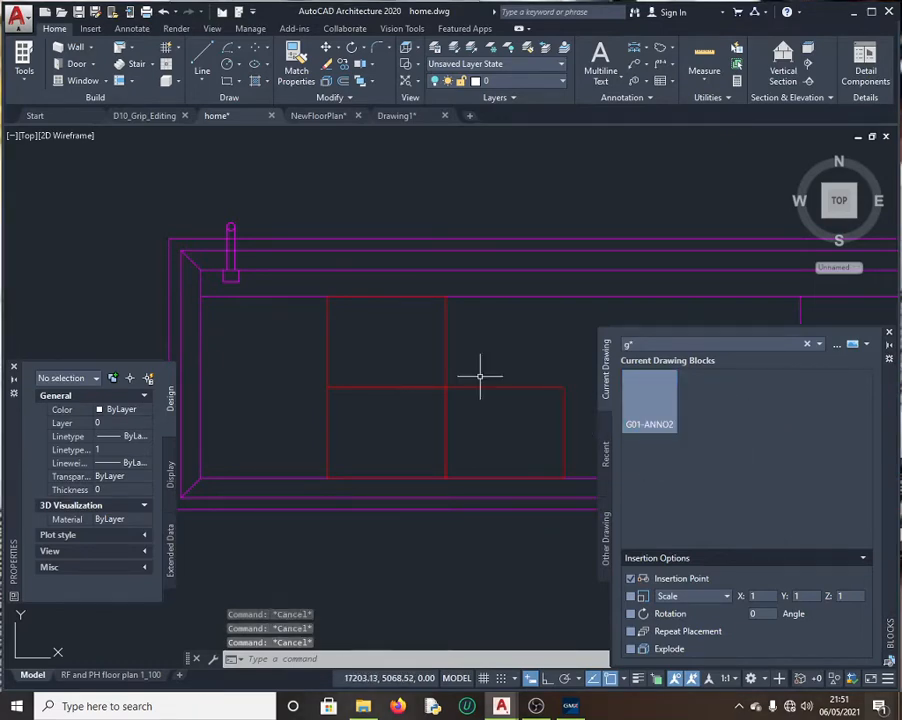
click(350, 366)
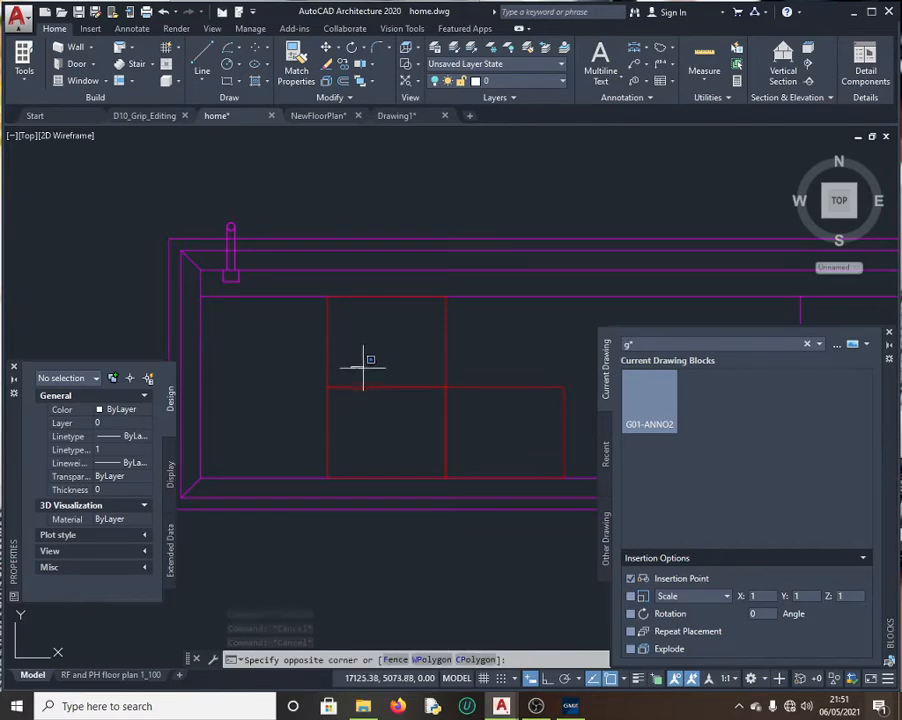
click(501, 366)
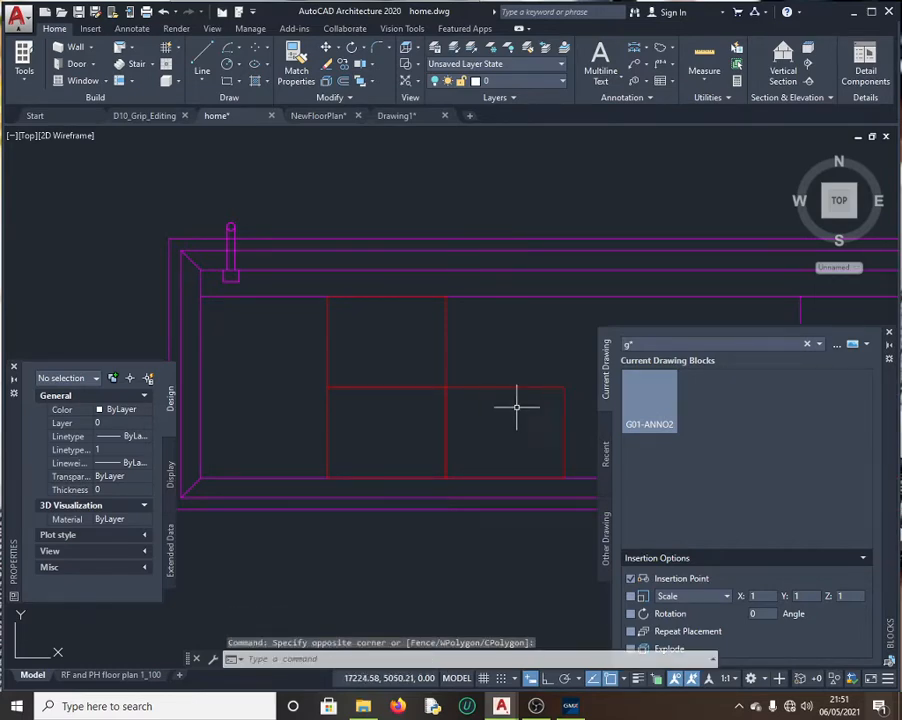
key(Escape)
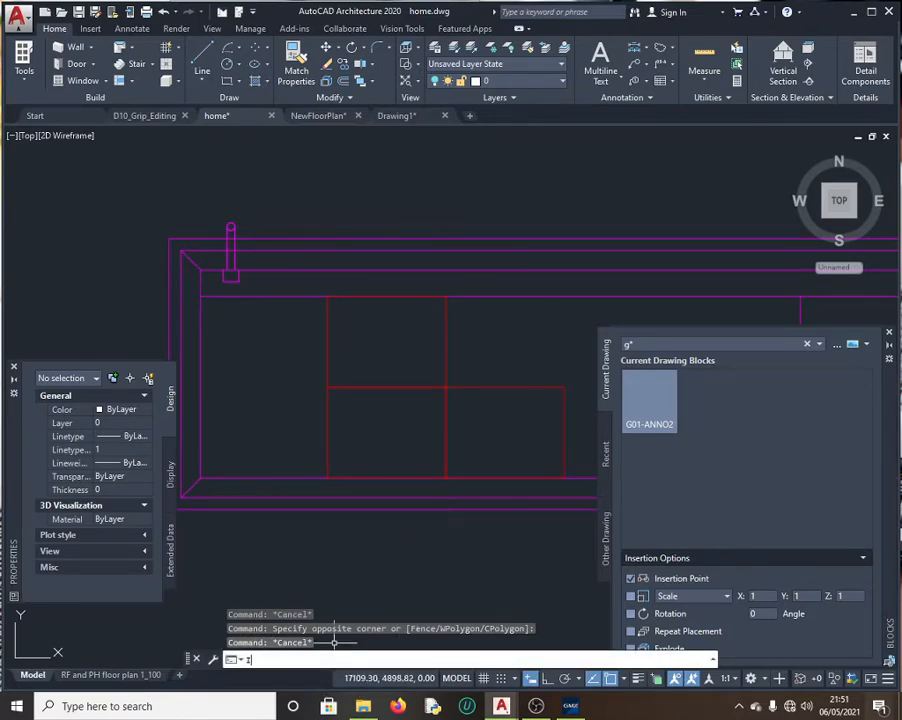
Step: Rerun INSERT and place G01-ANNO2 with a new base point at the snapped corner
text(i)
key(Return)
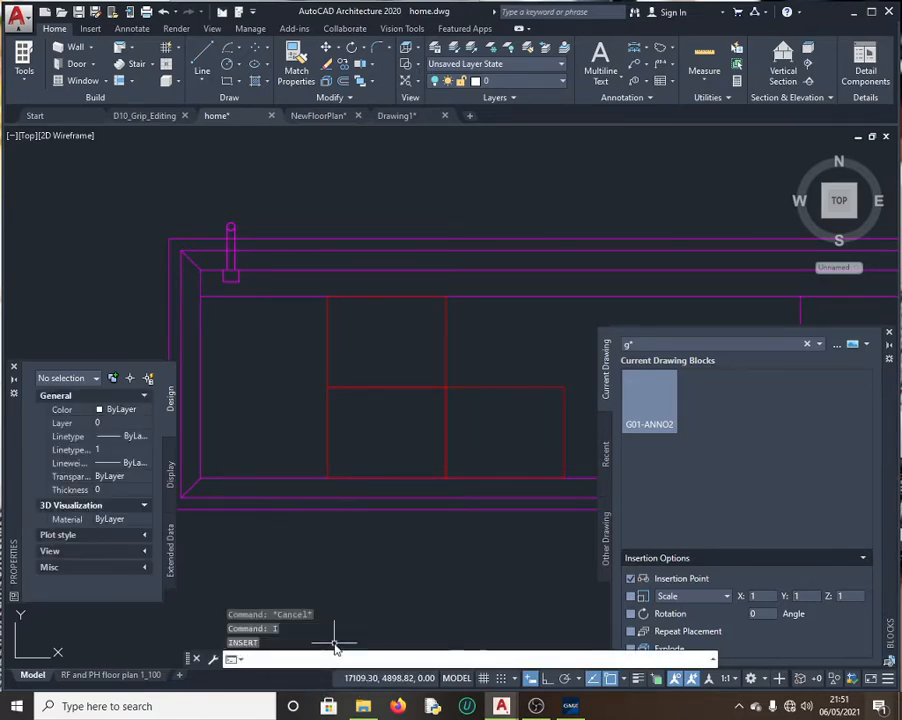
mouse_move(660, 418)
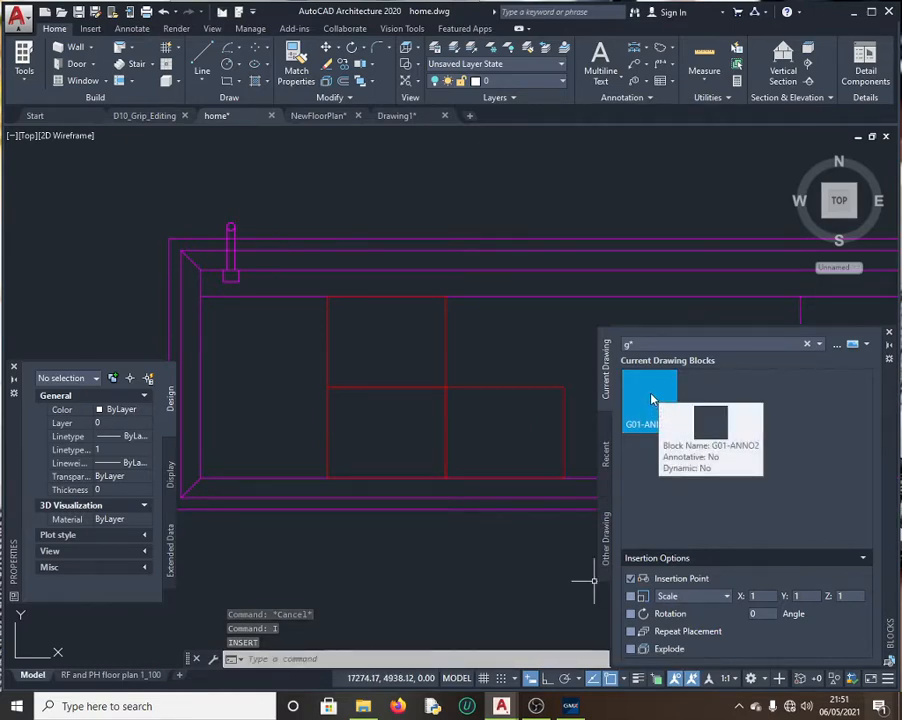
right_click(651, 399)
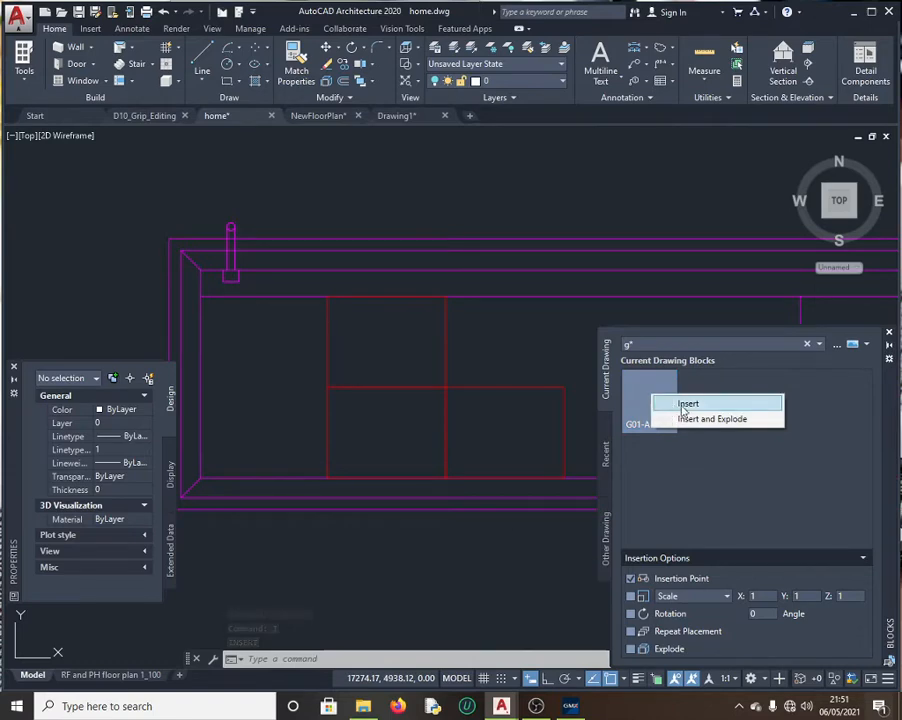
click(687, 404)
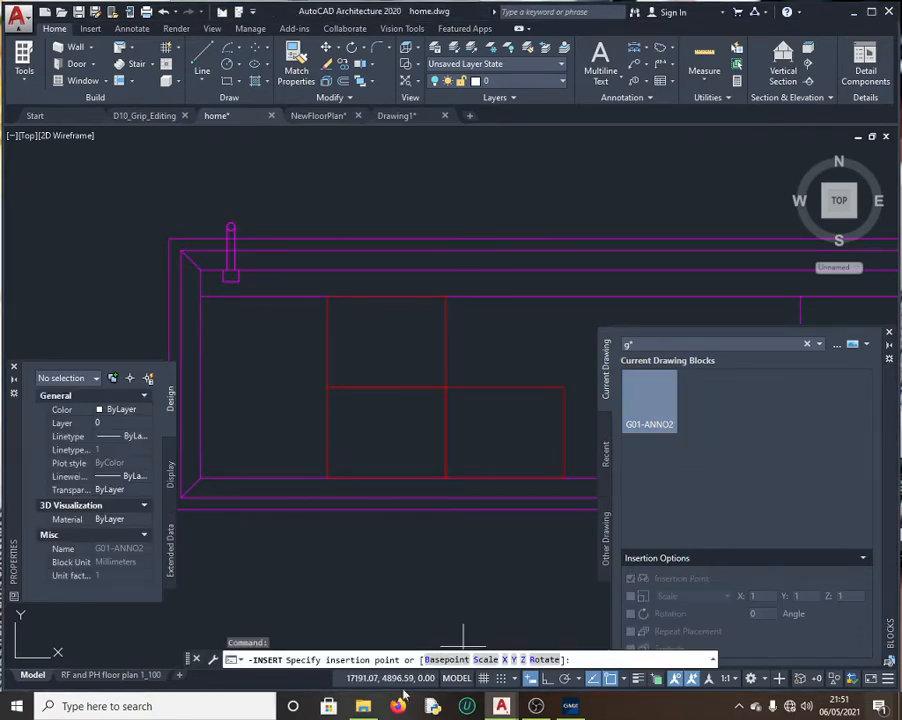
click(452, 660)
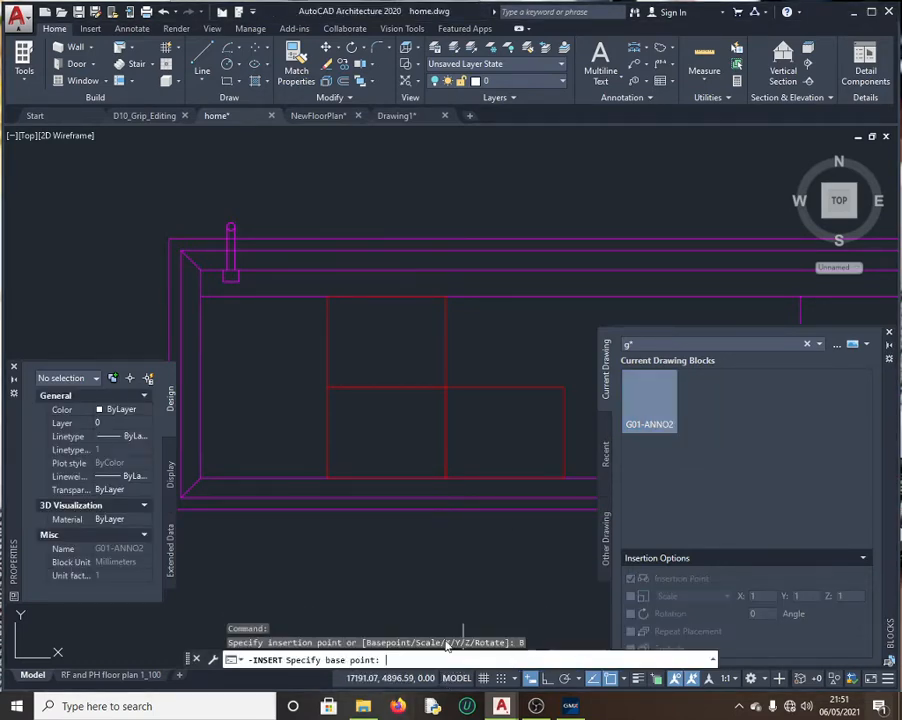
click(327, 387)
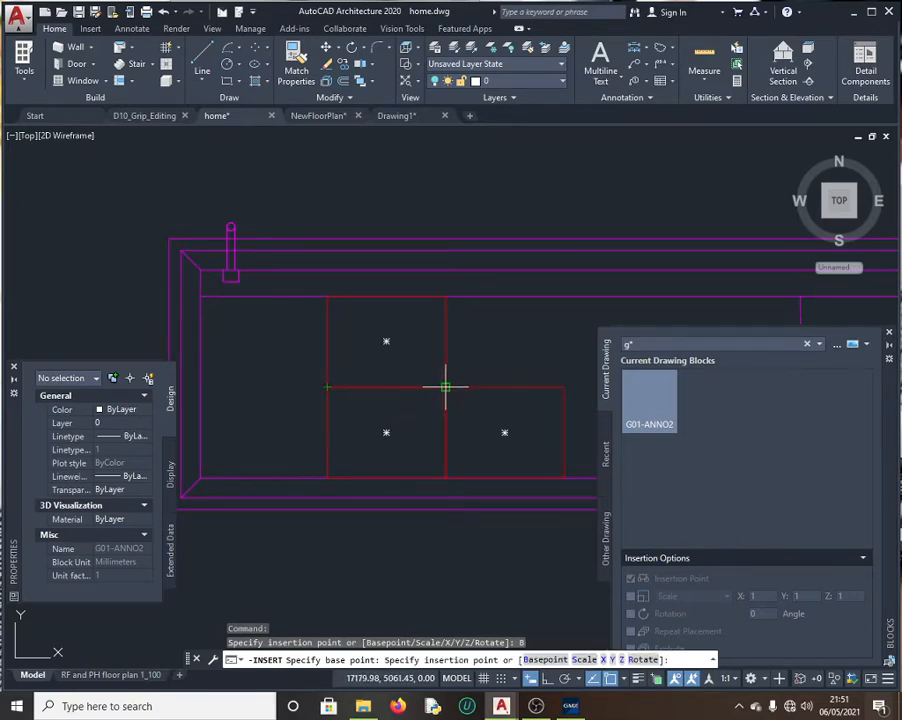
click(445, 387)
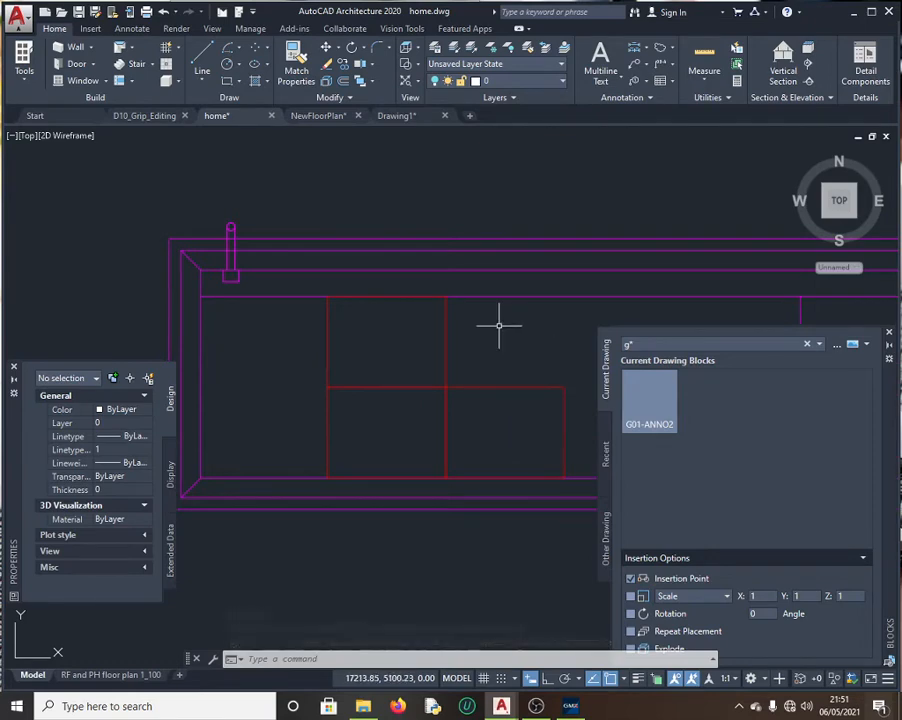
click(443, 297)
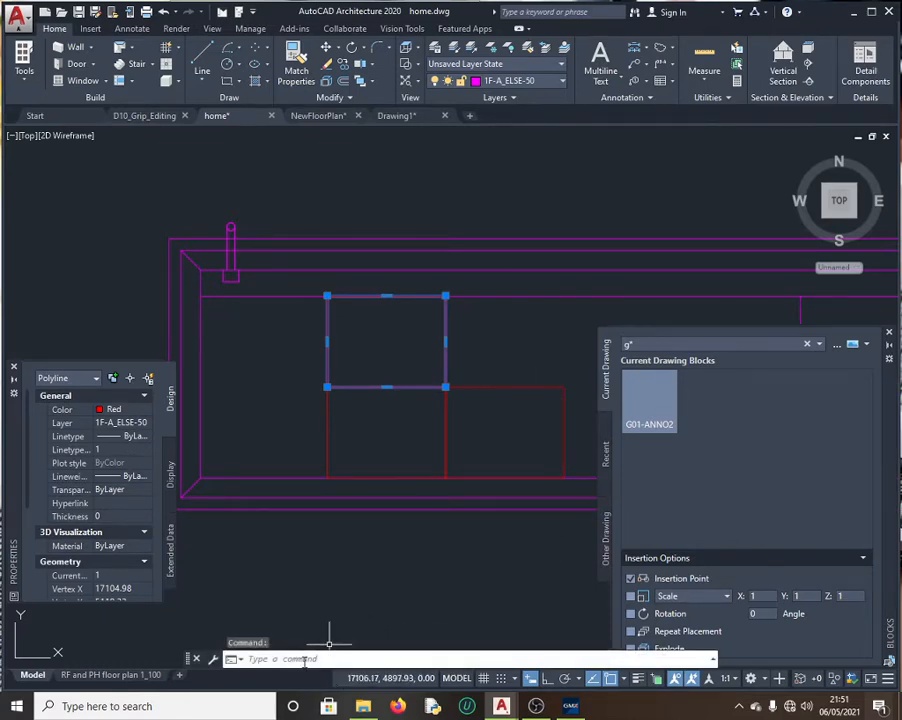
key(Escape)
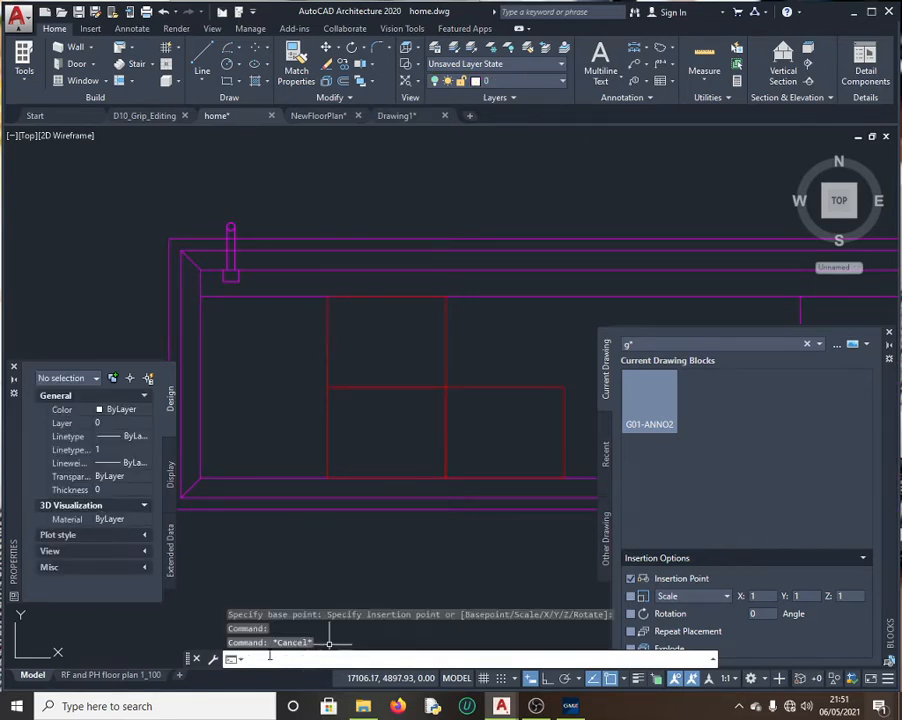
Step: Insert G01-ANNO2 again with a redefined base point and X scale inside the lower-left rectangle
text(I)
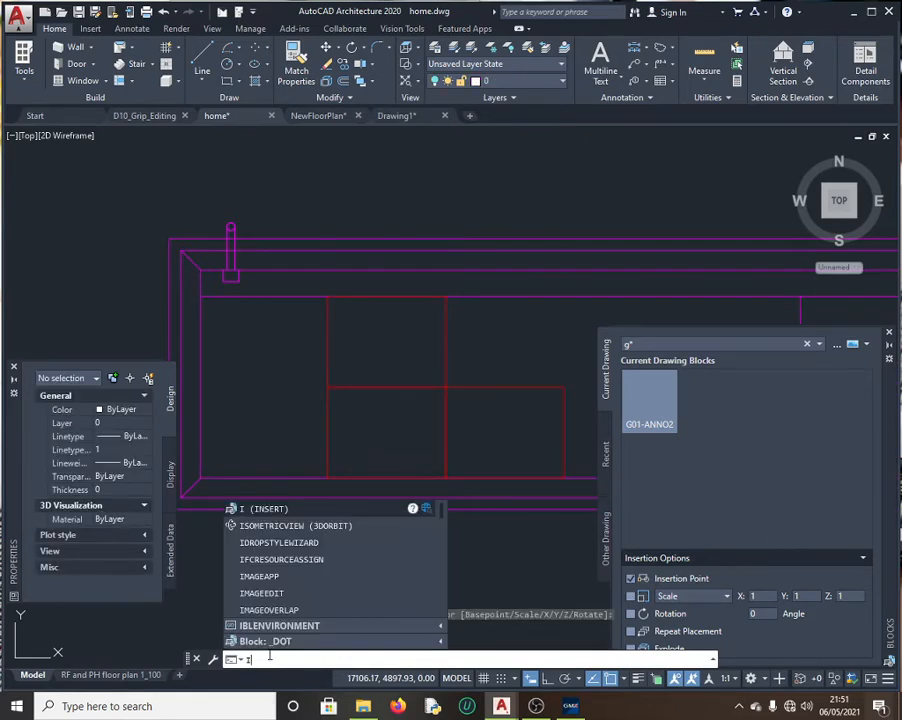
key(Return)
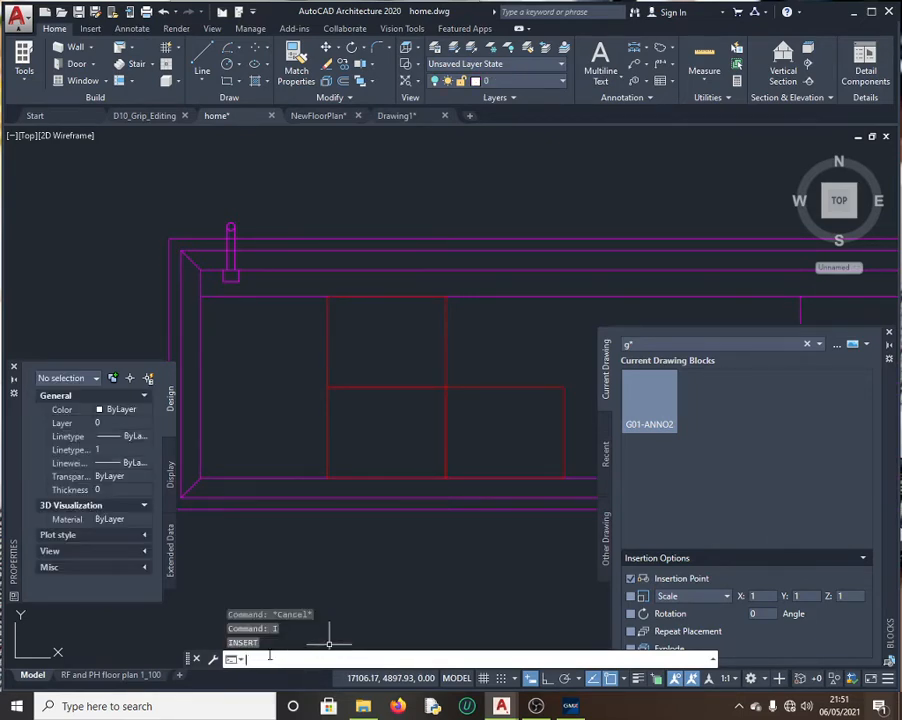
click(656, 410)
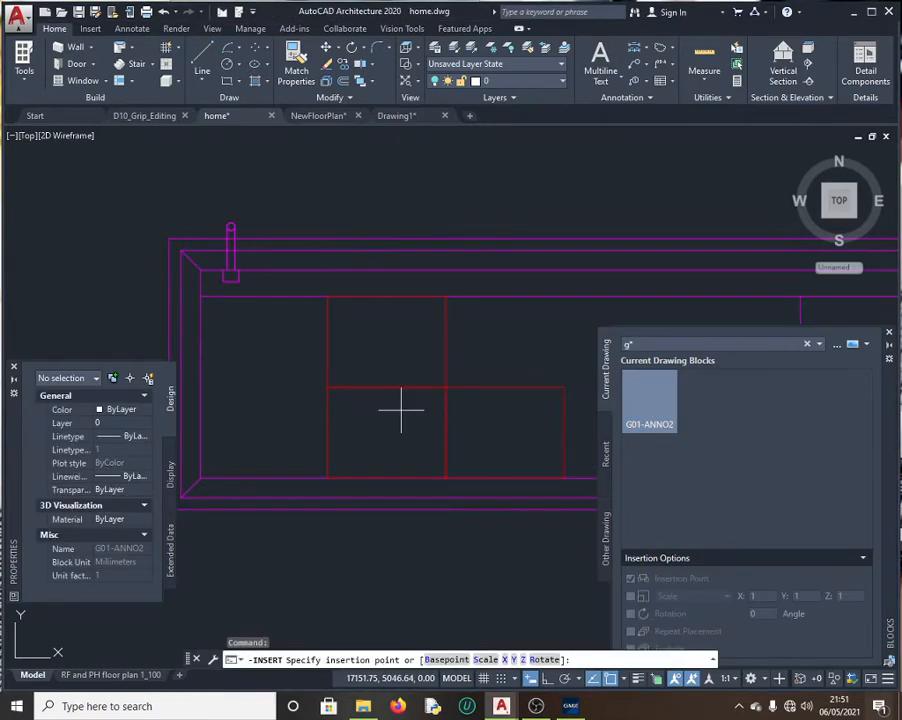
click(446, 660)
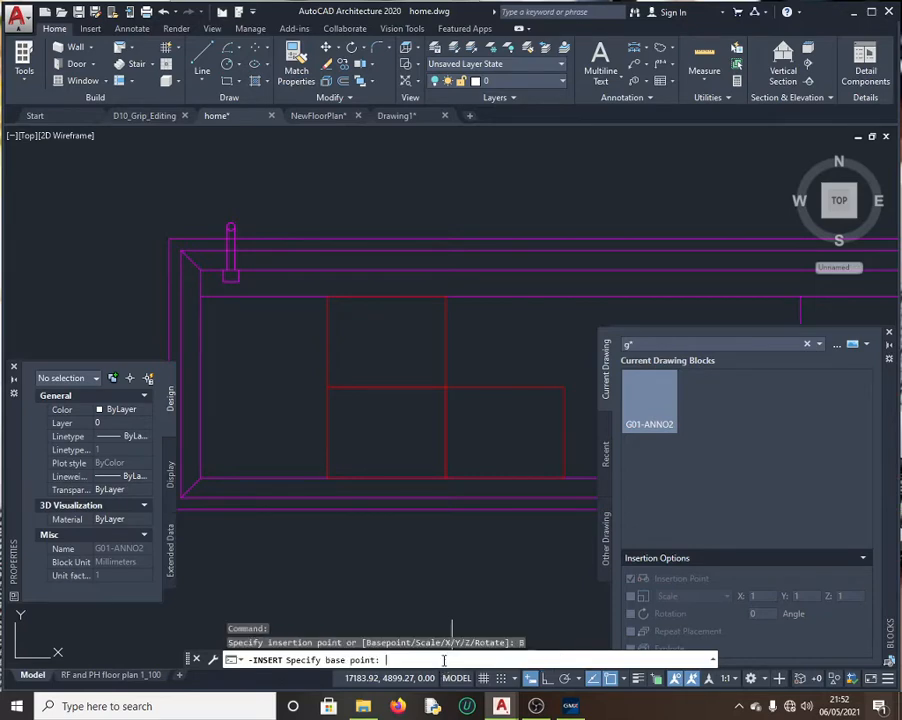
click(310, 528)
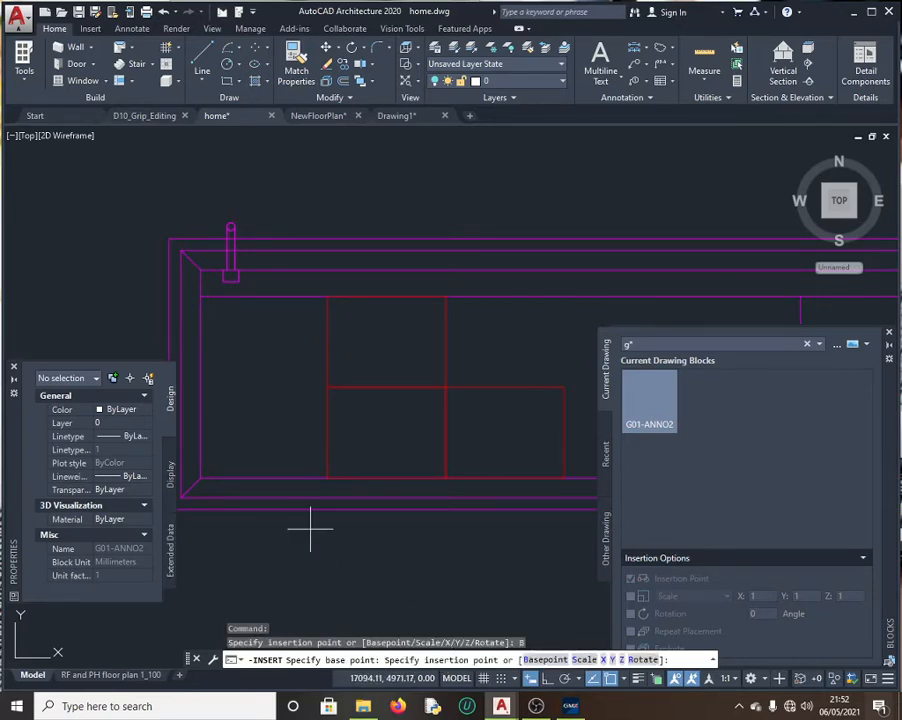
click(604, 660)
click(403, 560)
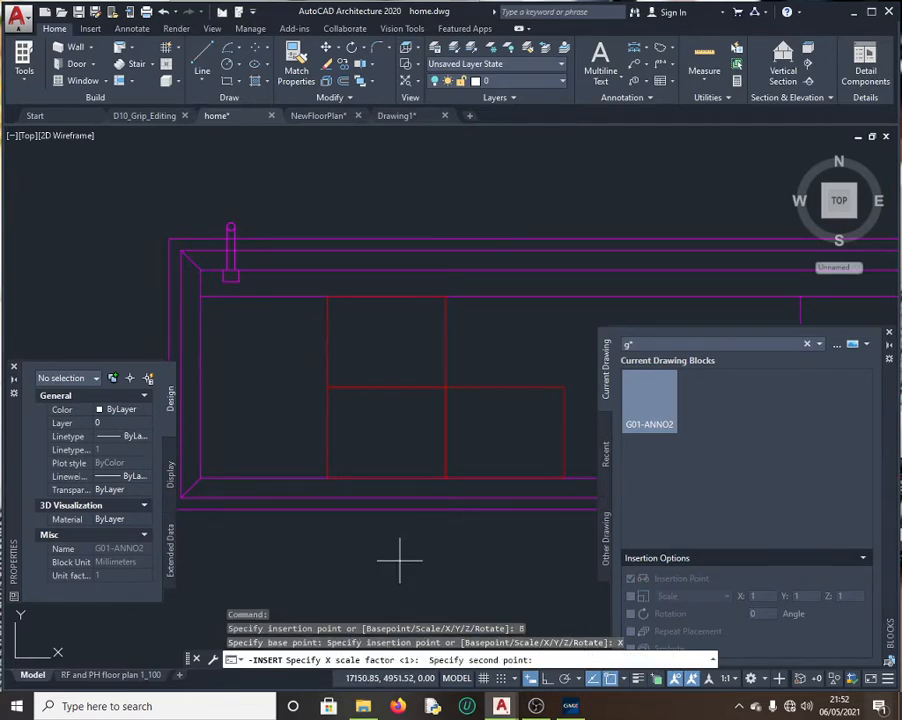
click(503, 540)
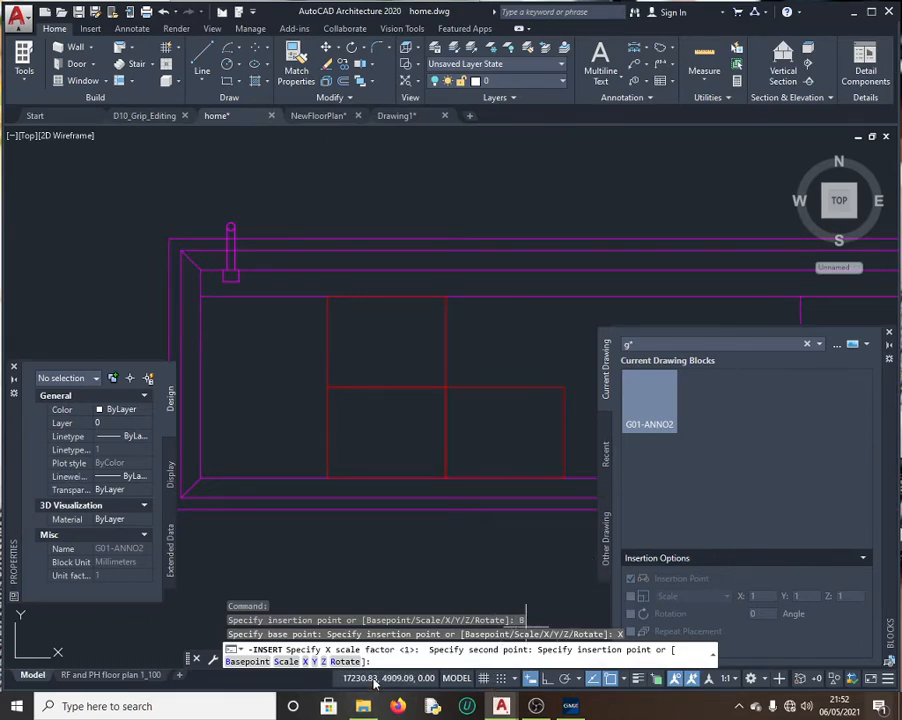
text(B)
key(Return)
click(327, 478)
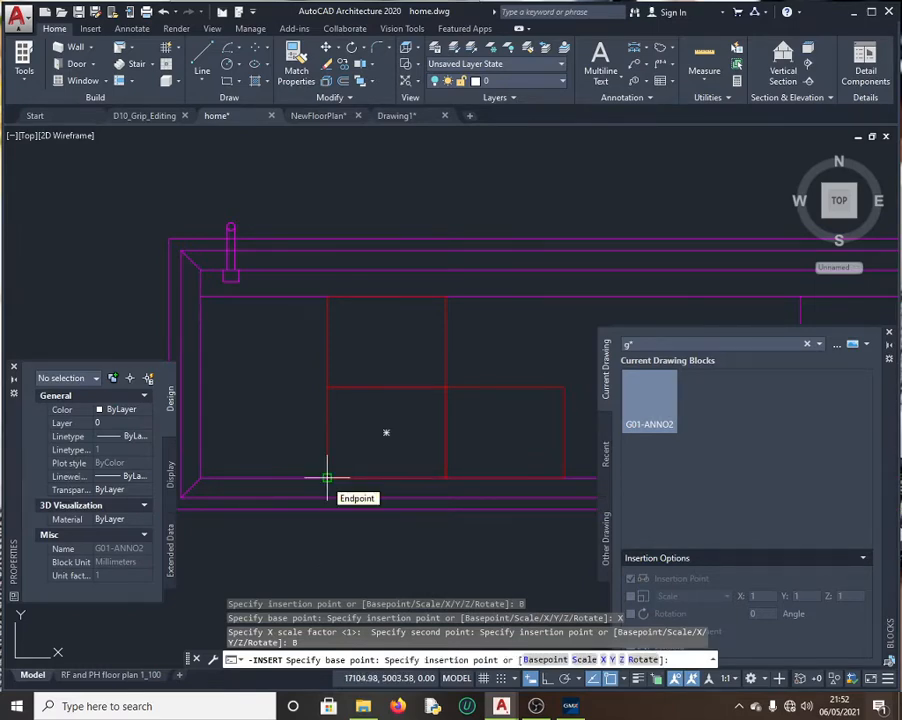
key(Return)
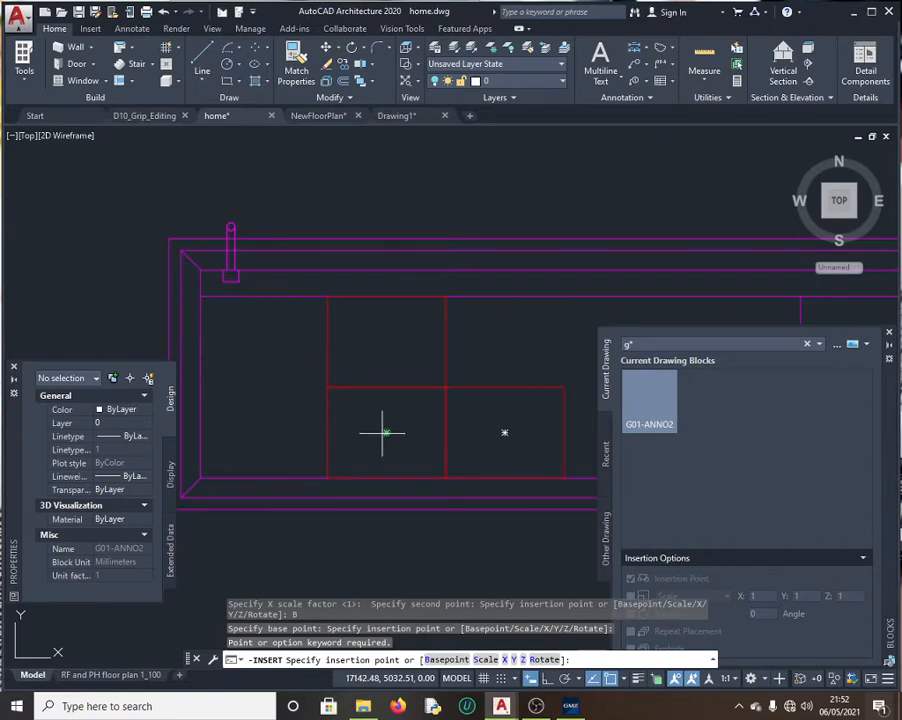
click(384, 433)
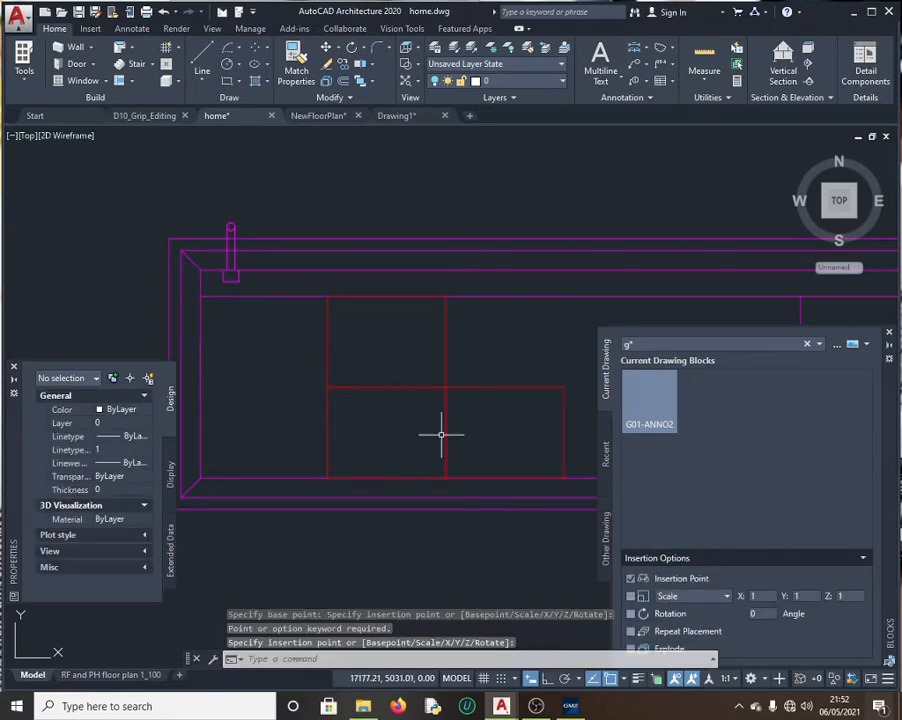
Step: Cancel a stray selection window and return to the GMetrix question
click(518, 424)
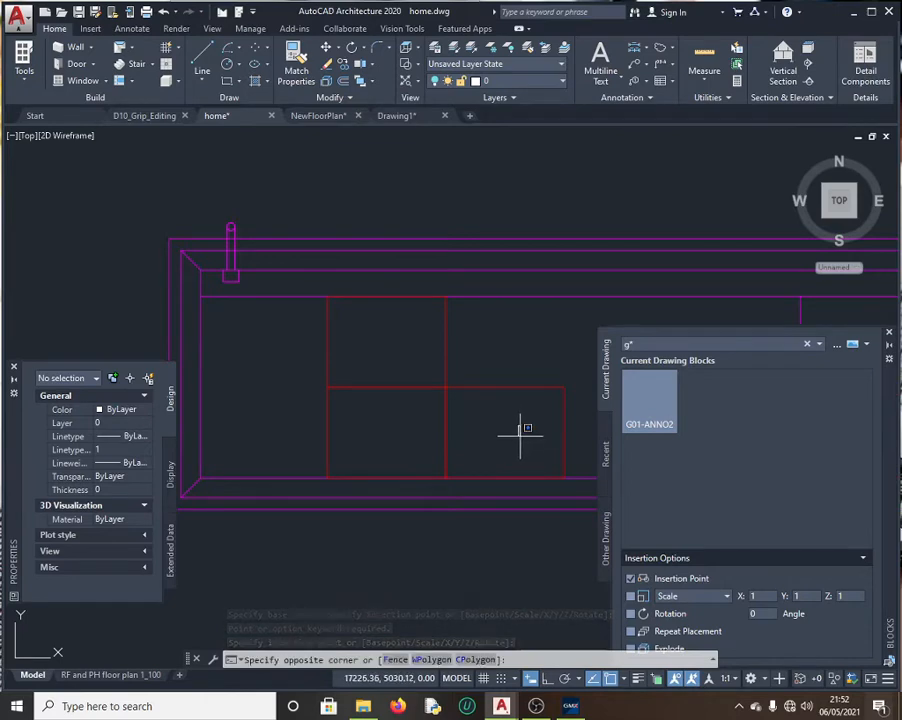
key(Return)
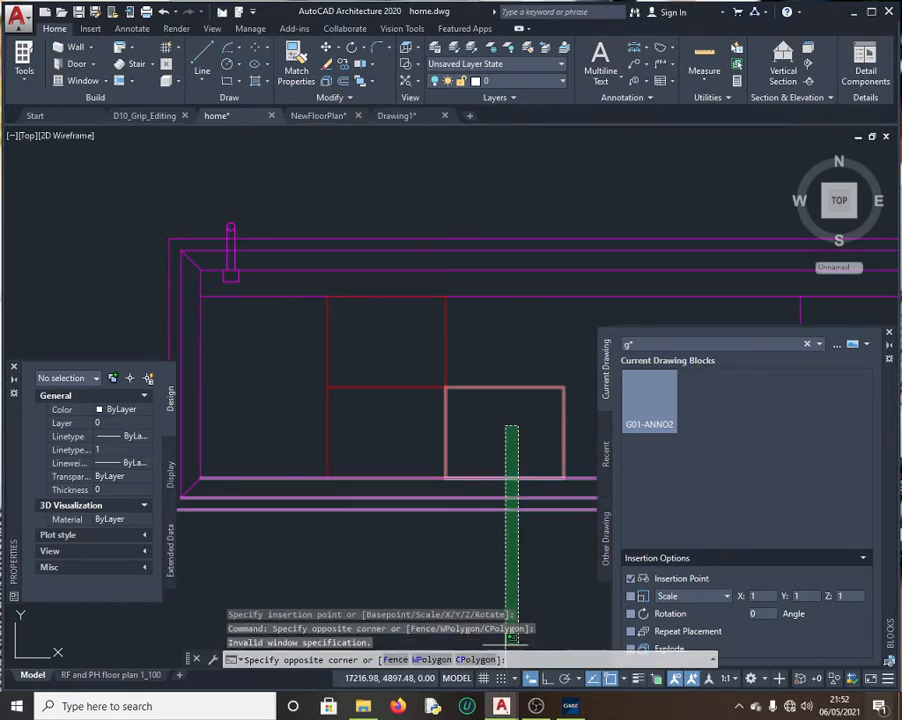
click(503, 427)
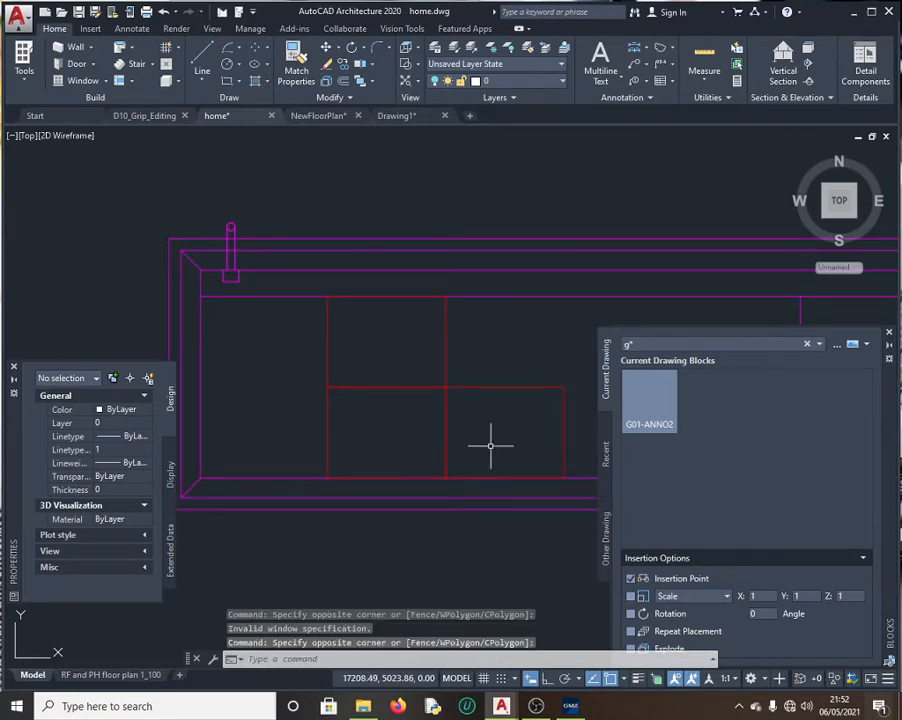
key(Escape)
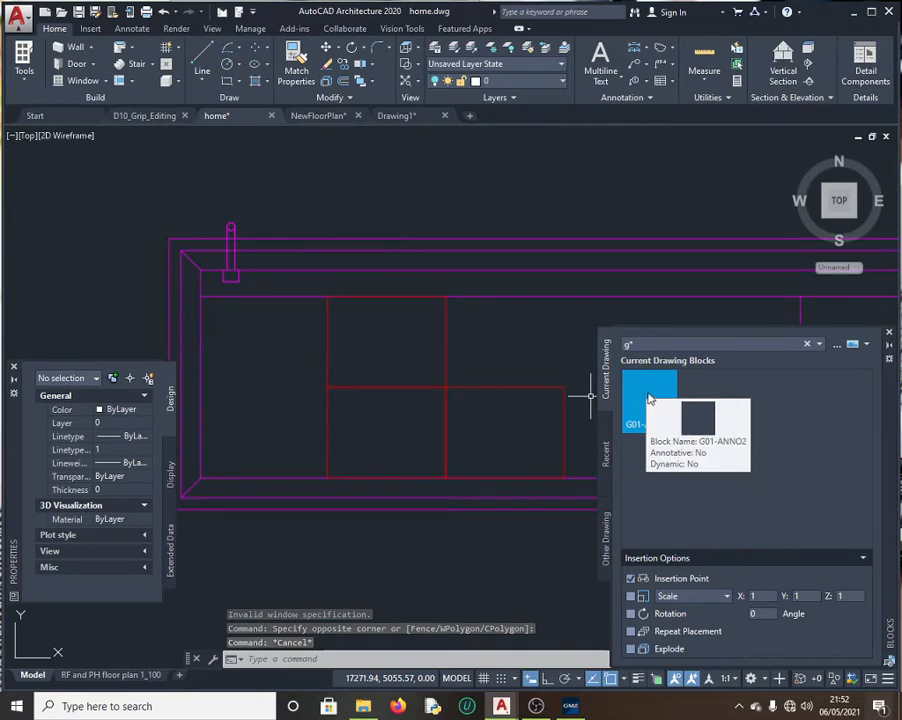
click(569, 704)
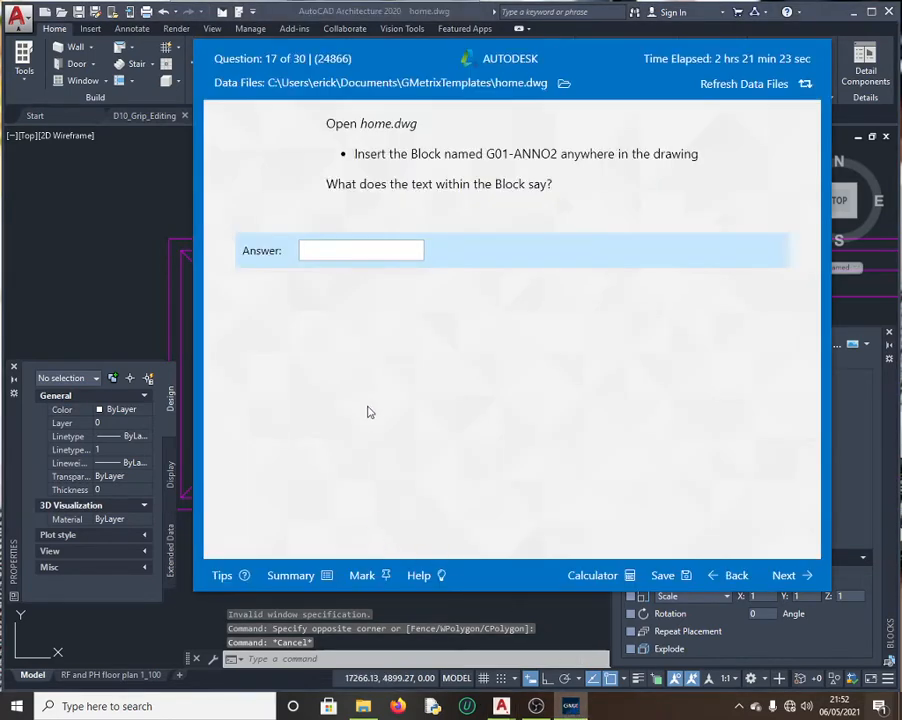
Step: Answer question 17 with 'certified', continue to question 18, and return to home.dwg
click(340, 250)
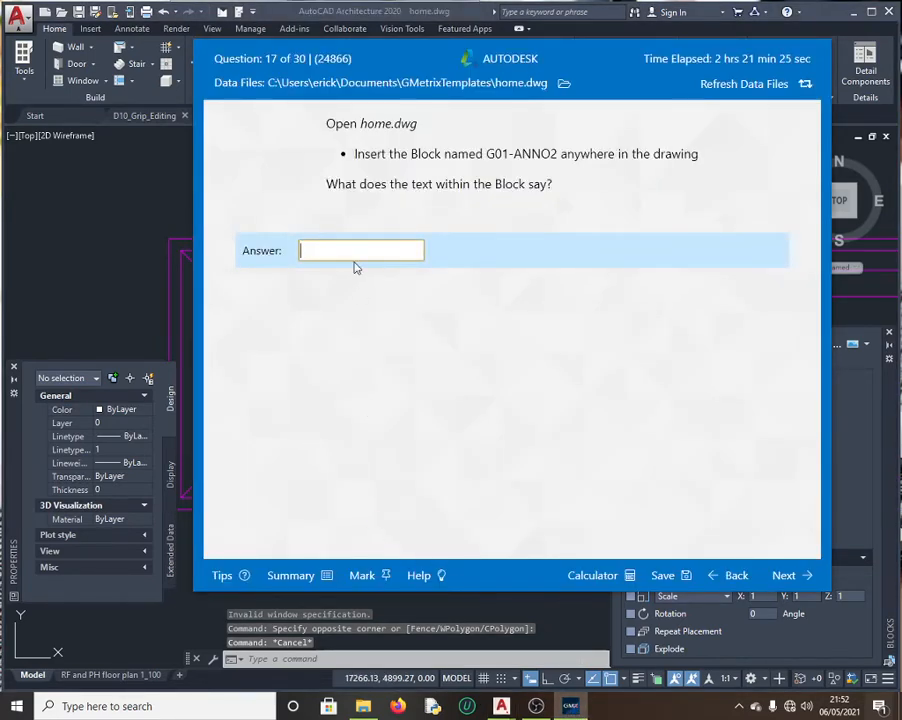
text(certi)
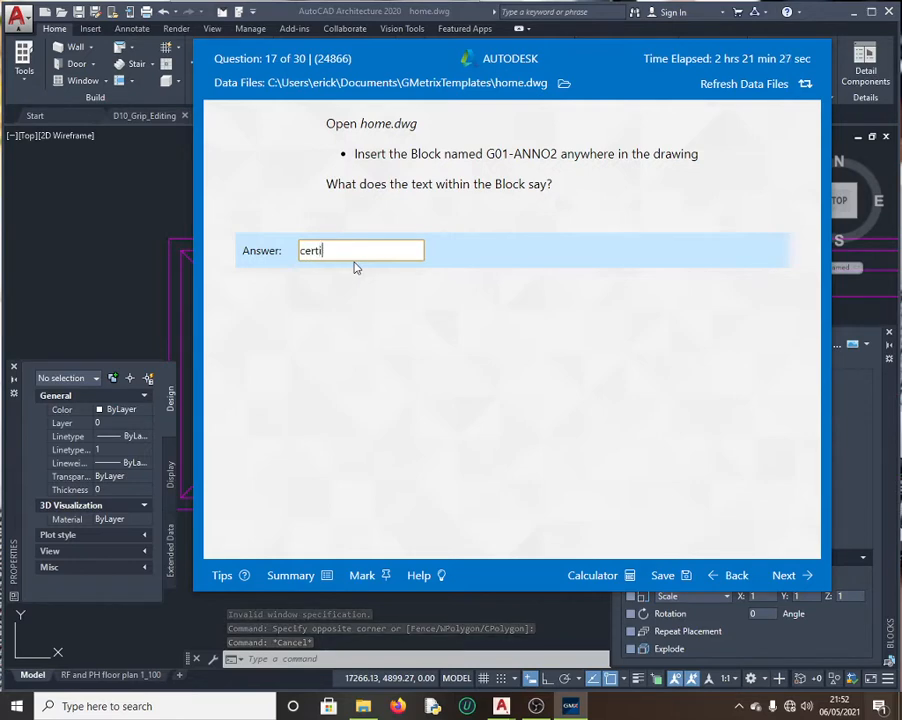
text(fied)
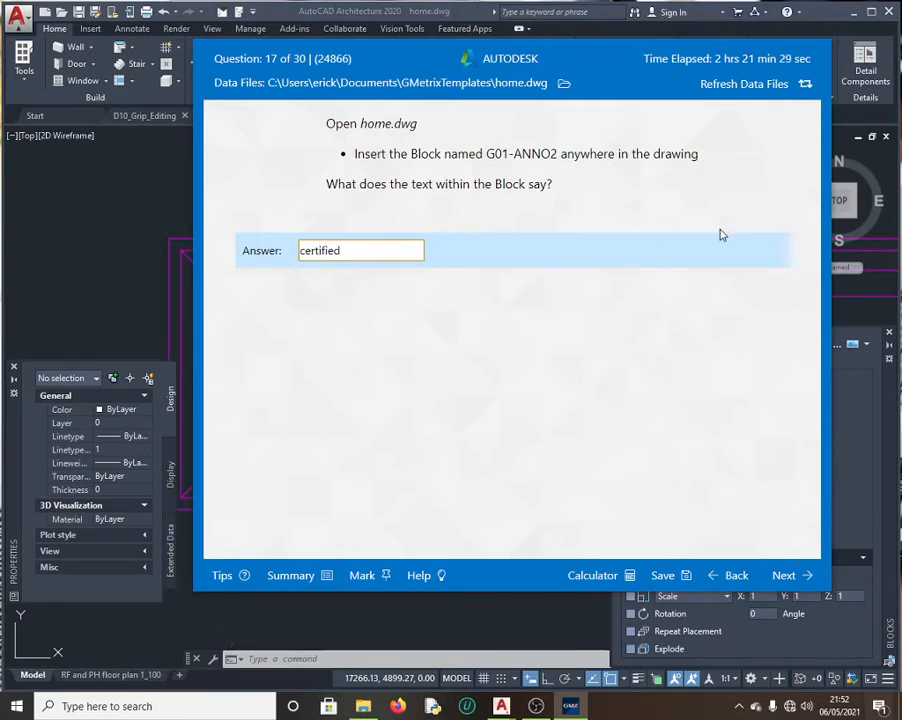
click(780, 574)
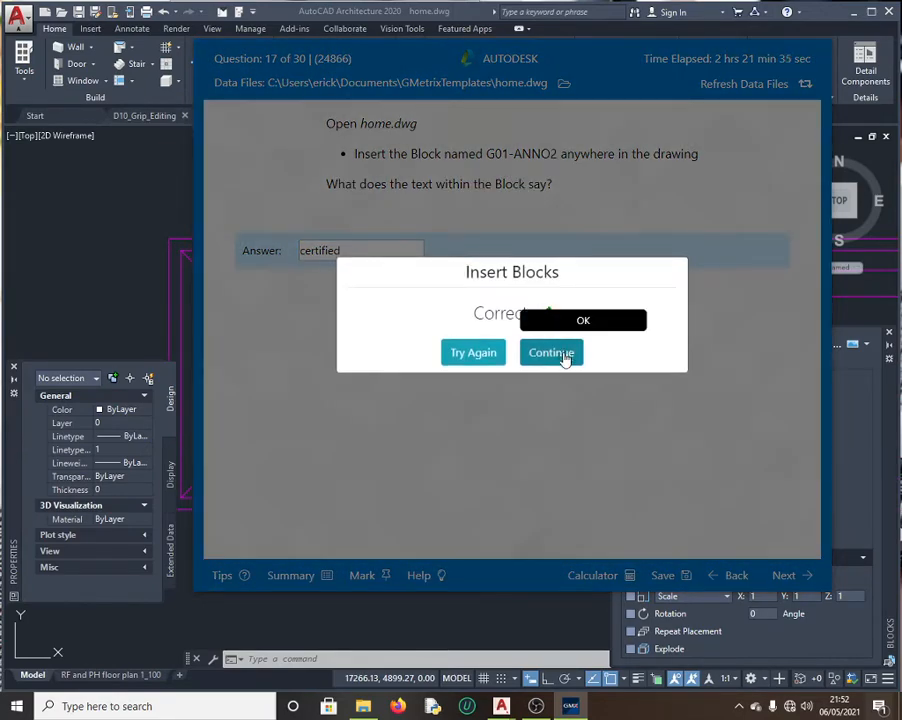
click(554, 353)
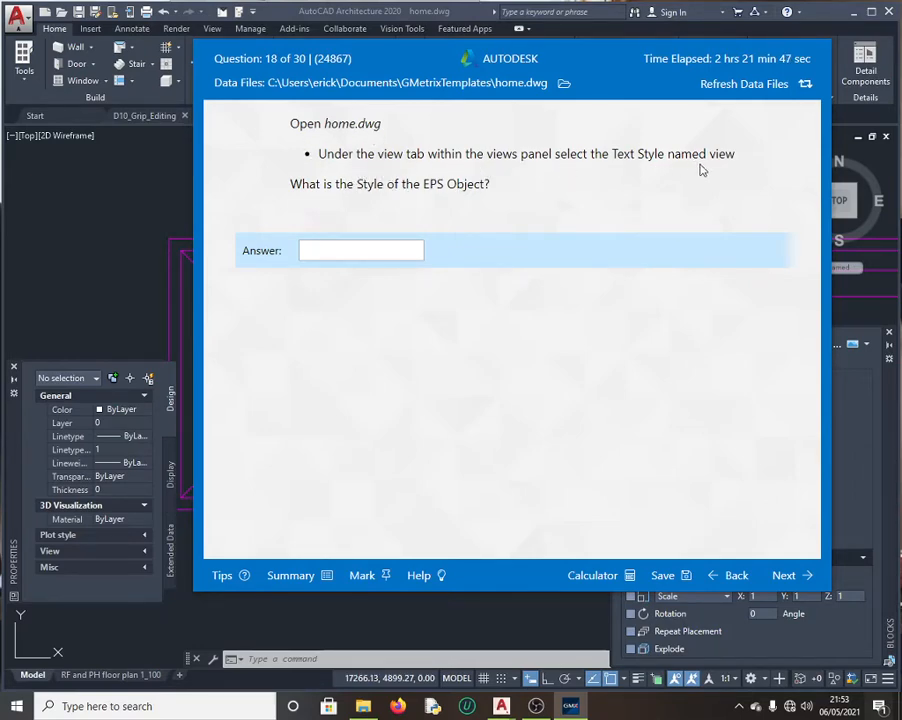
click(118, 187)
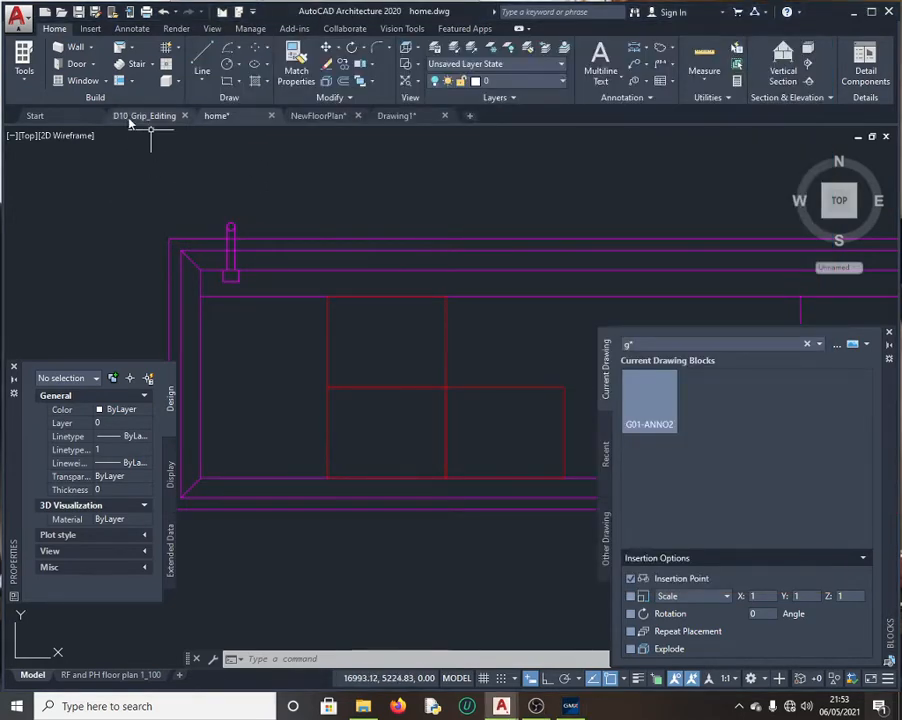
Step: Restore the TextStyle named view of home.dwg
click(212, 29)
click(97, 66)
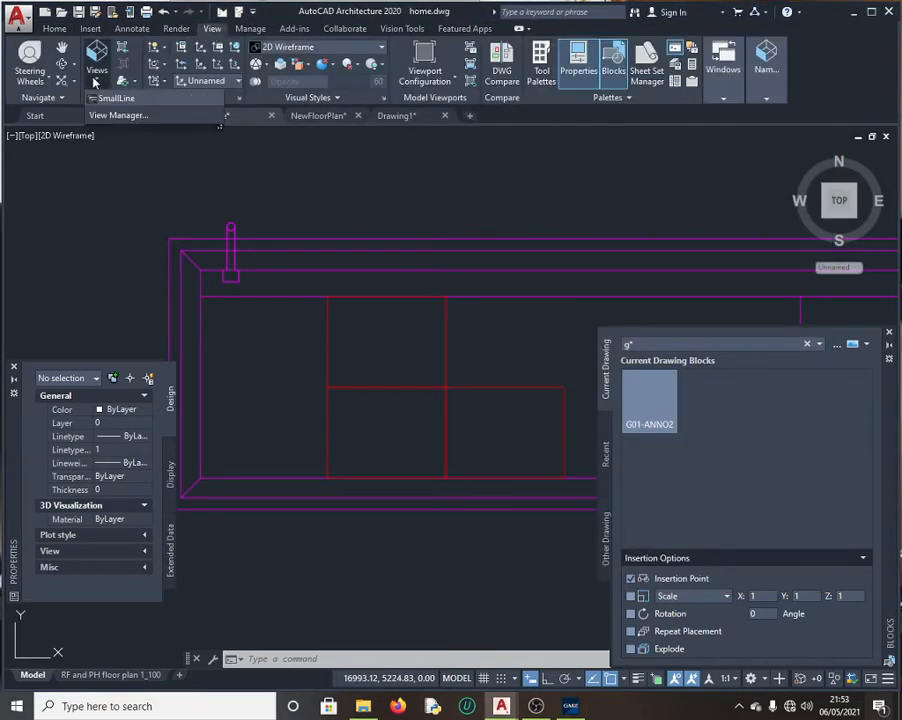
scroll(127, 230, down, 1)
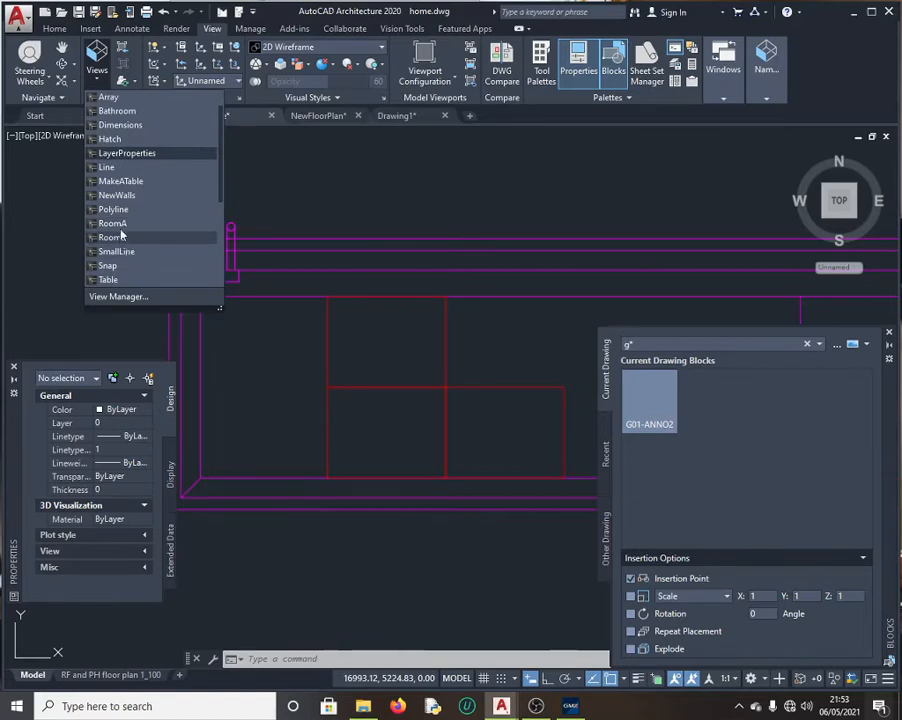
scroll(131, 277, down, 1)
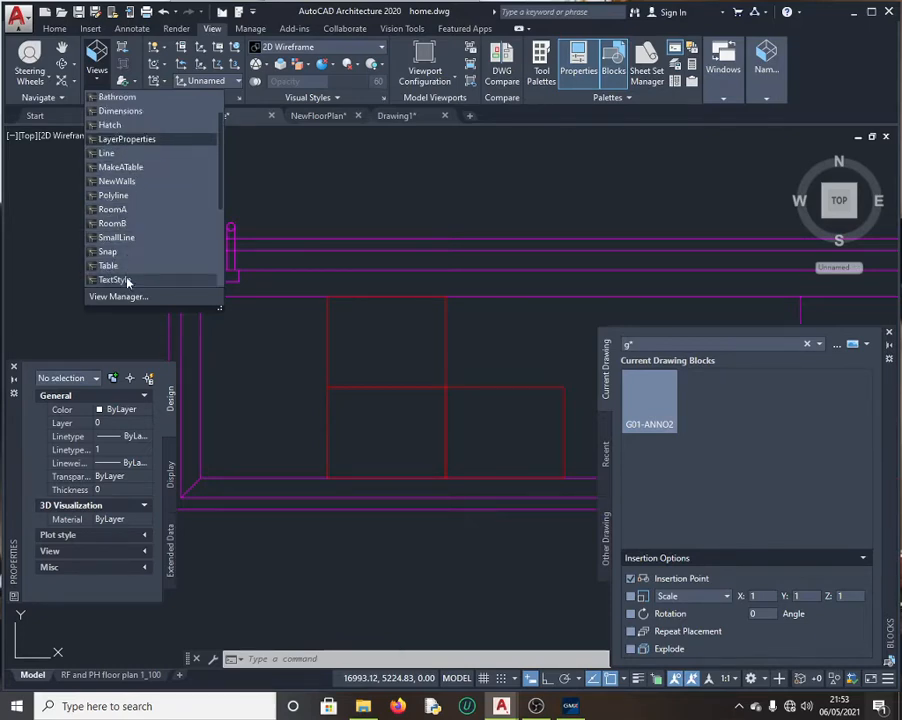
click(127, 279)
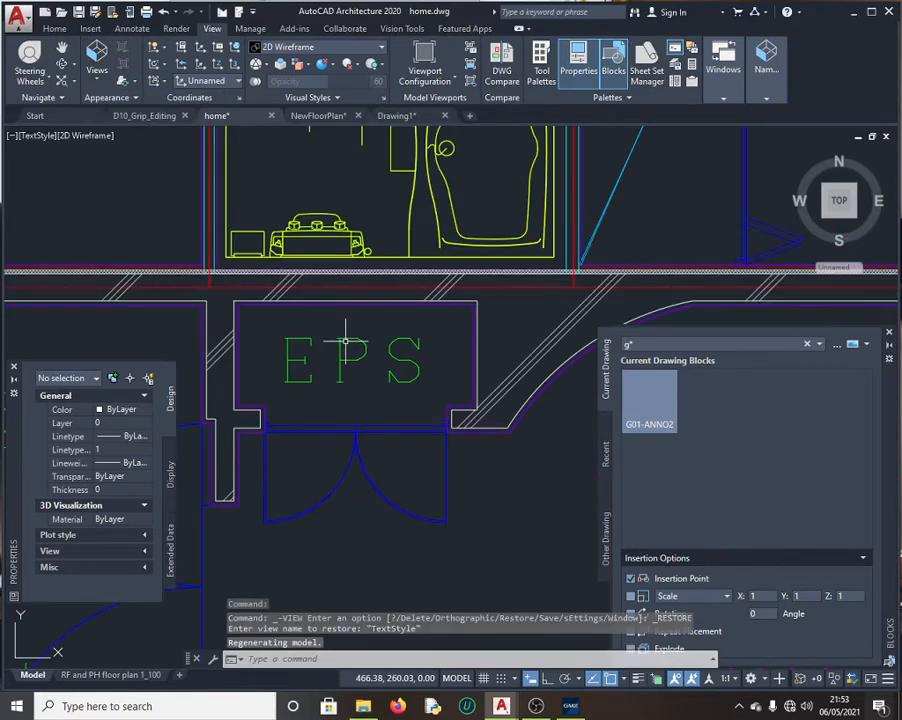
click(570, 706)
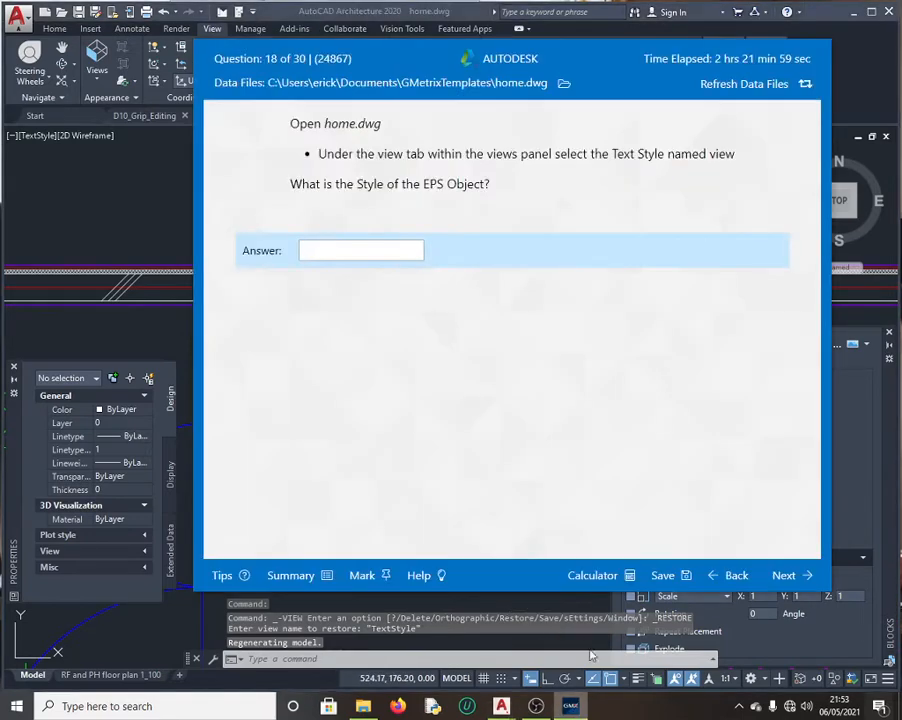
click(159, 219)
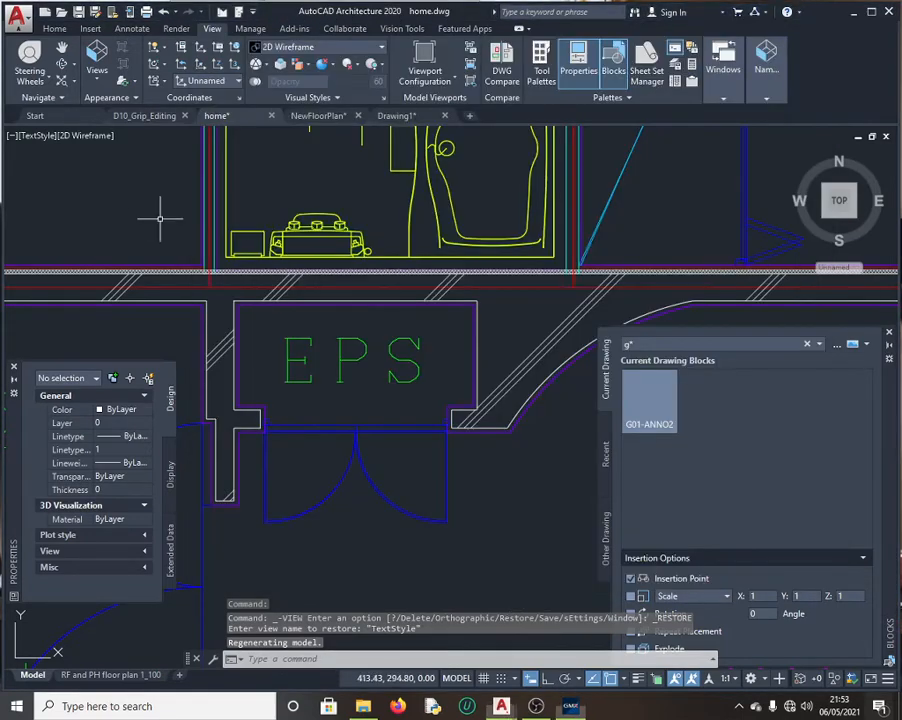
Step: Select the EPS text, read its ROOM style in Properties, and return to the exam
click(342, 342)
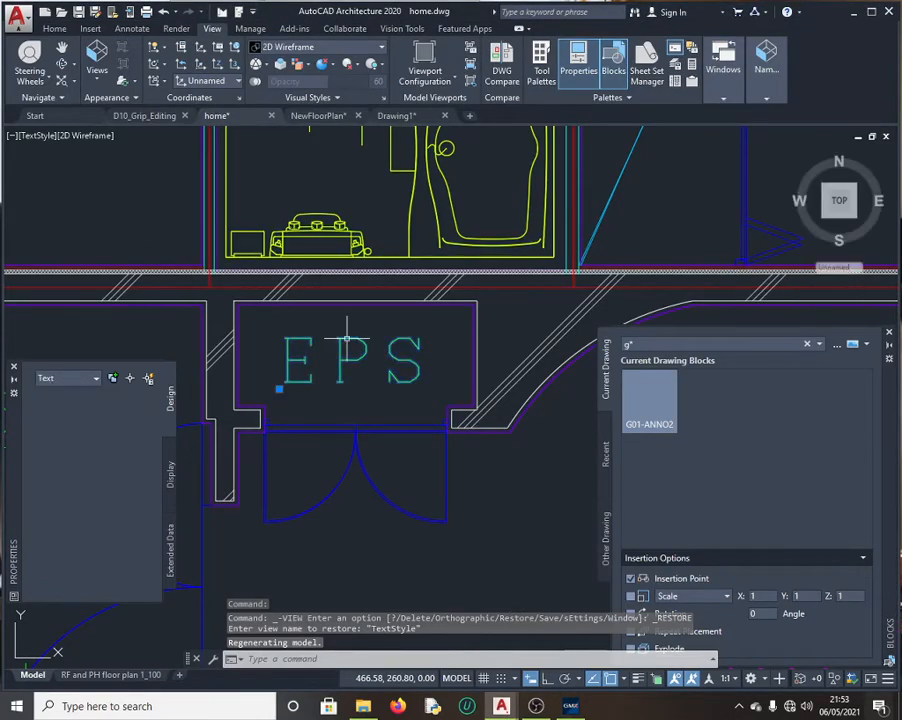
scroll(112, 476, down, 5)
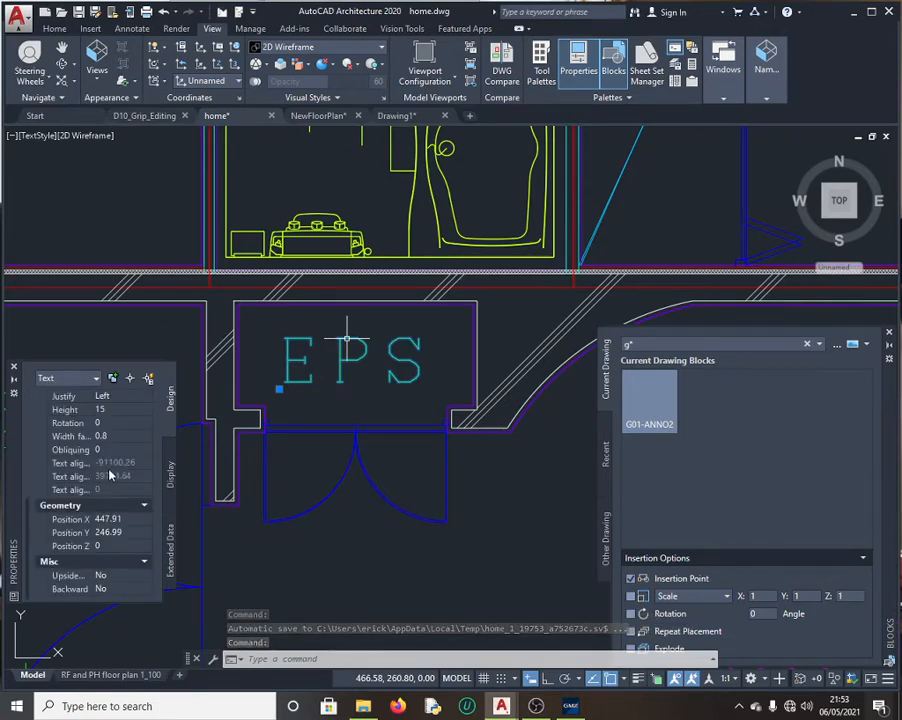
scroll(112, 477, up, 3)
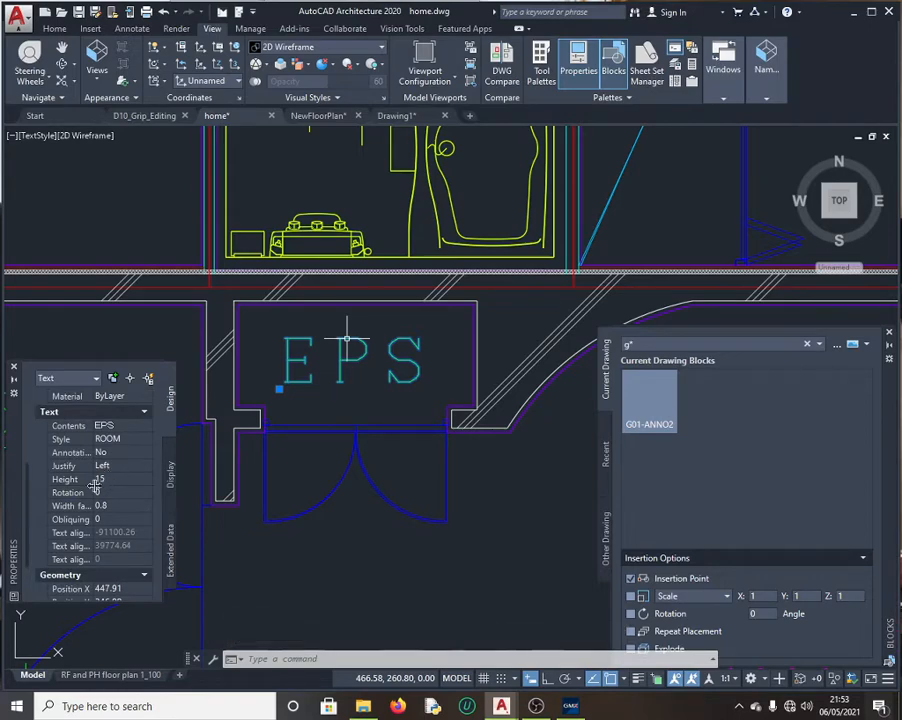
scroll(95, 449, up, 2)
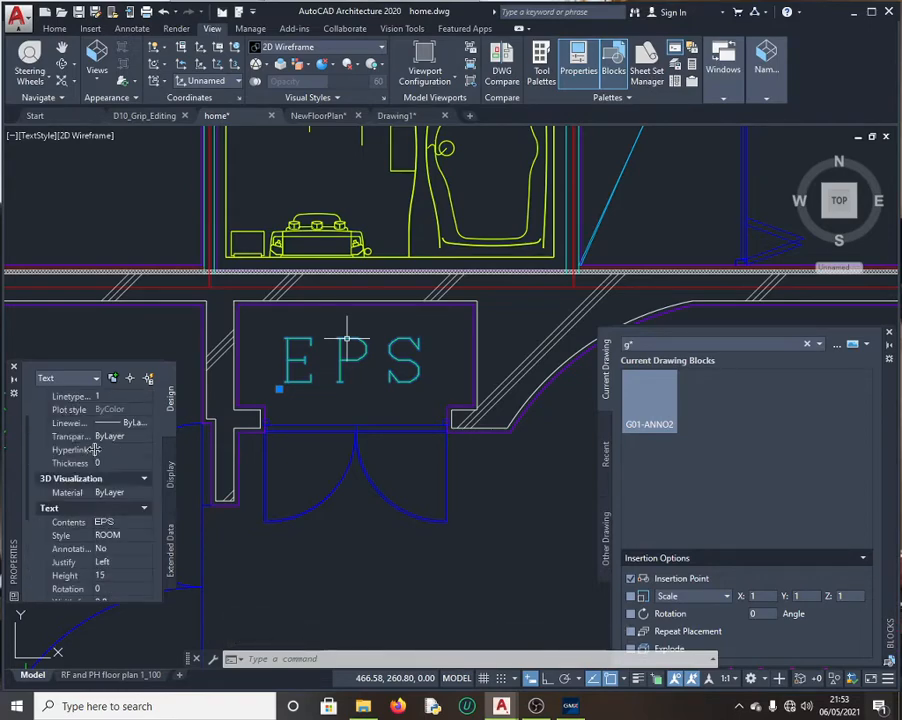
click(100, 535)
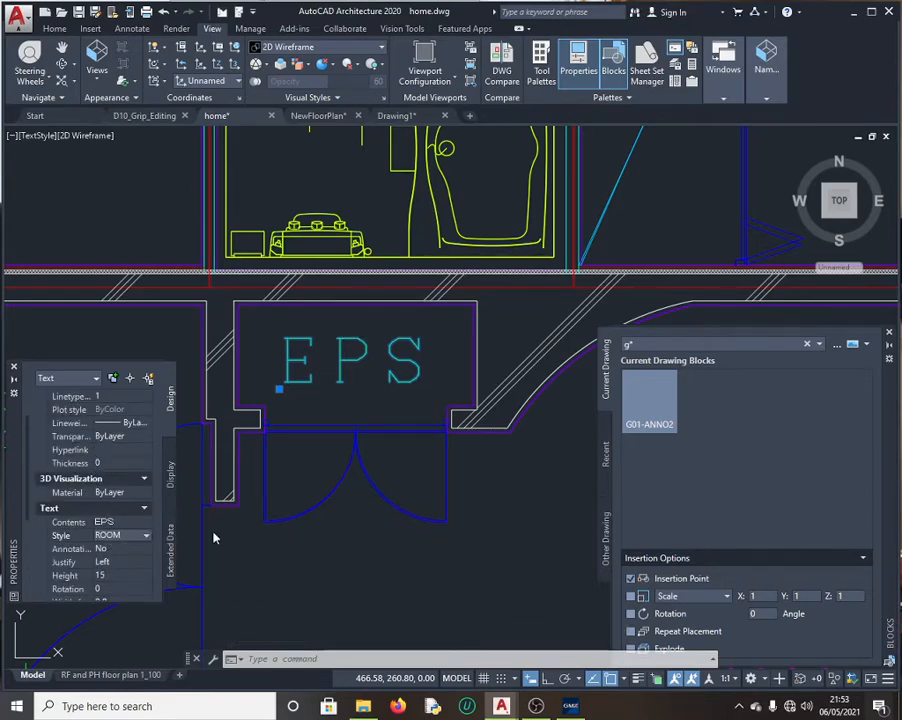
click(574, 712)
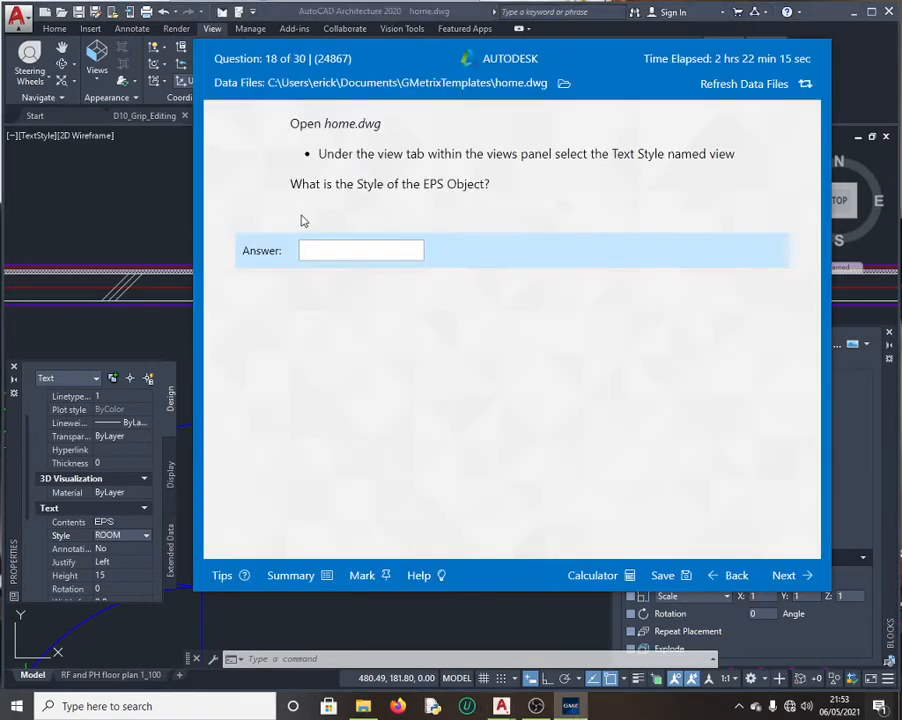
Step: Submit ROOM for question 18, continue to question 19, and return to the drawing
click(316, 250)
text(R)
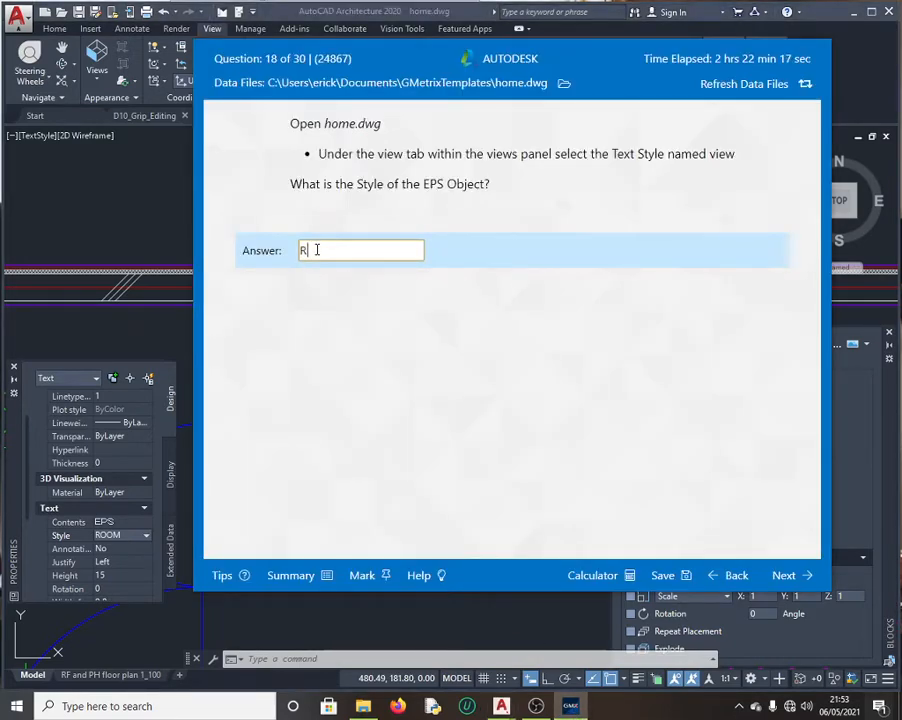
text(OOM)
click(784, 578)
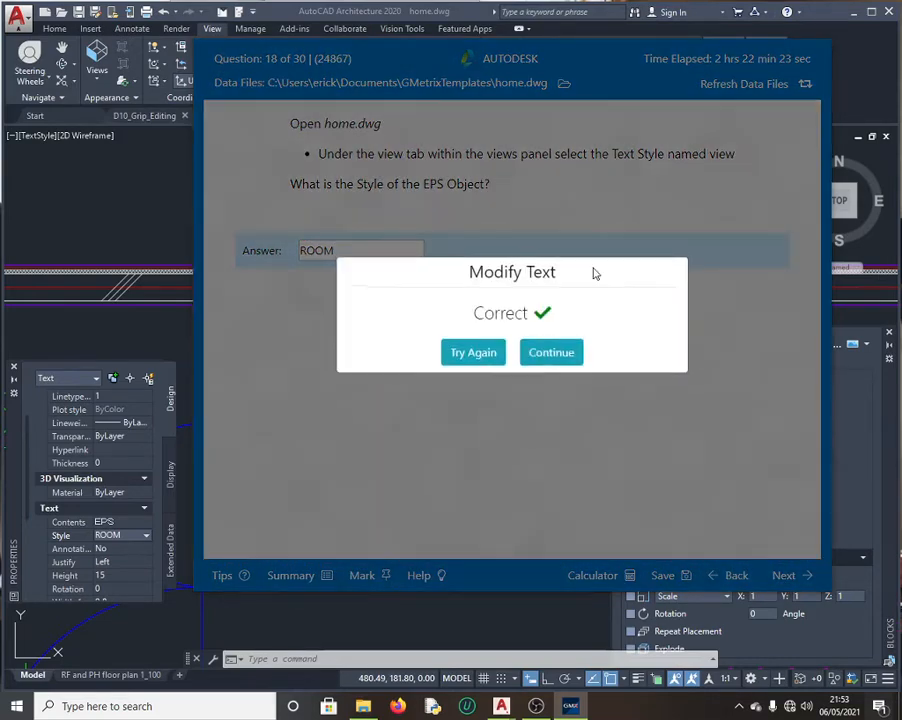
click(551, 352)
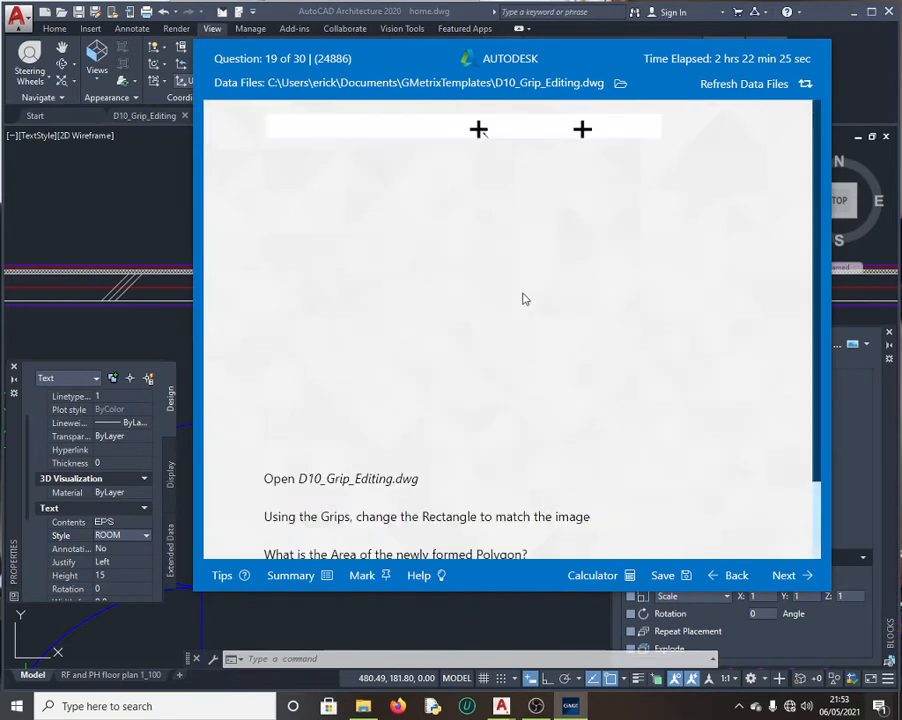
scroll(531, 485, down, 2)
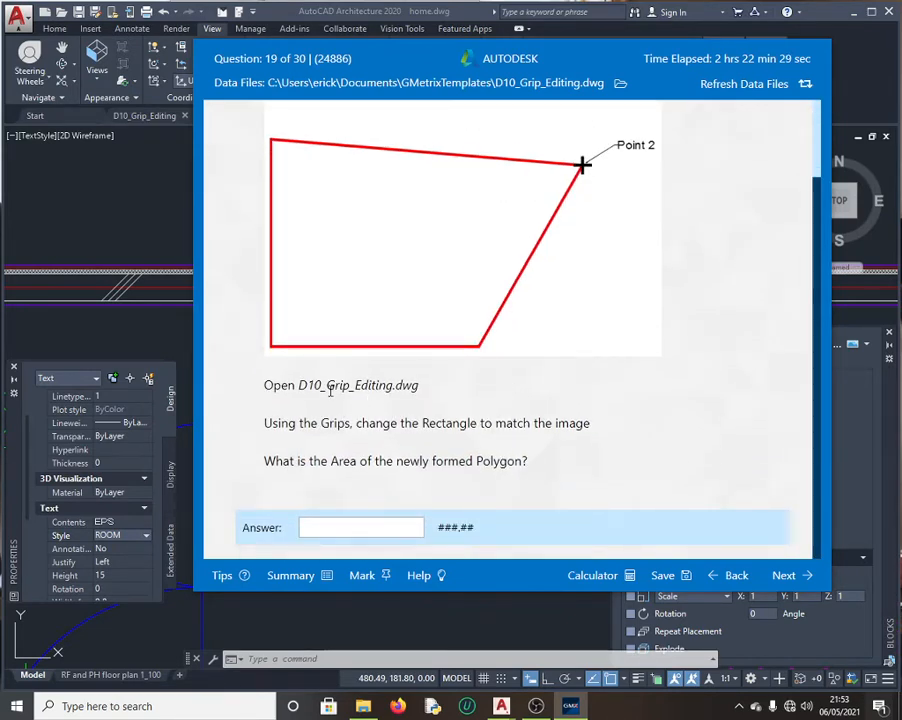
click(190, 255)
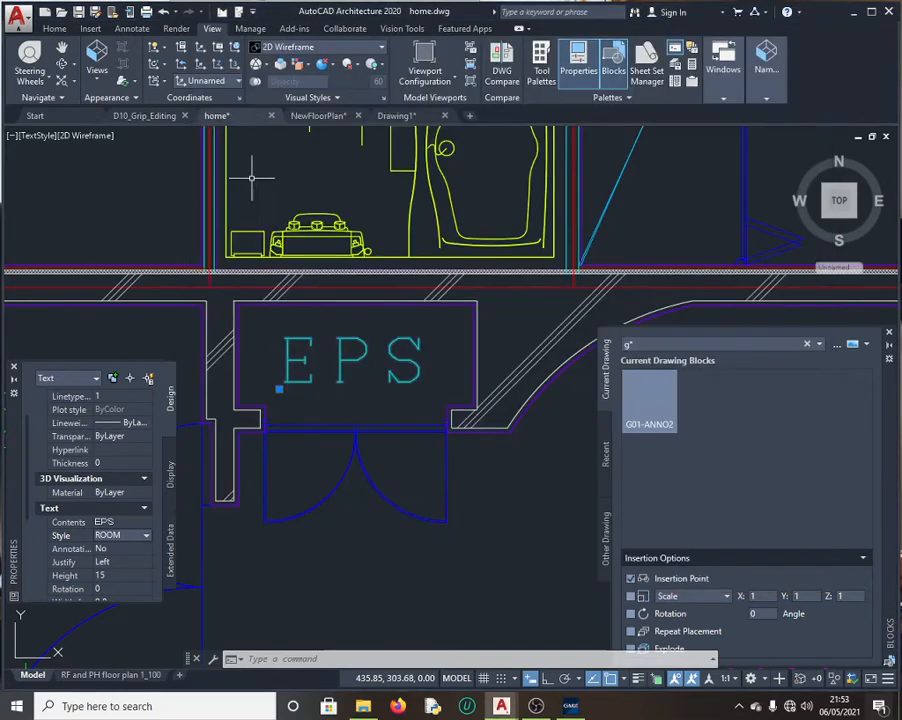
Step: Open the D10_Grip_Editing drawing and compare it with the exam image
click(146, 116)
scroll(418, 378, down, 2)
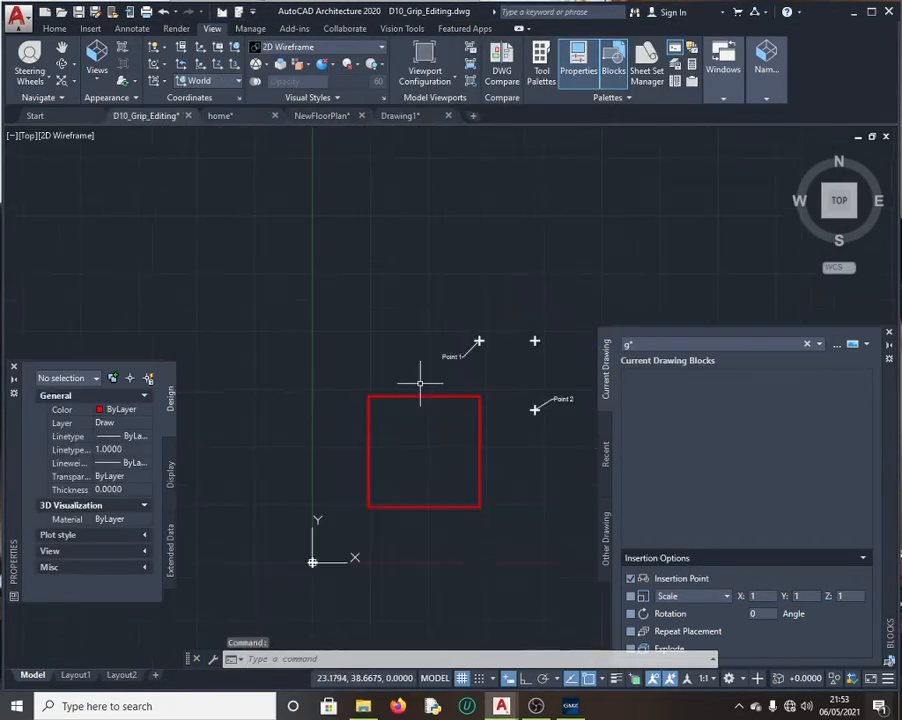
scroll(552, 430, up, 4)
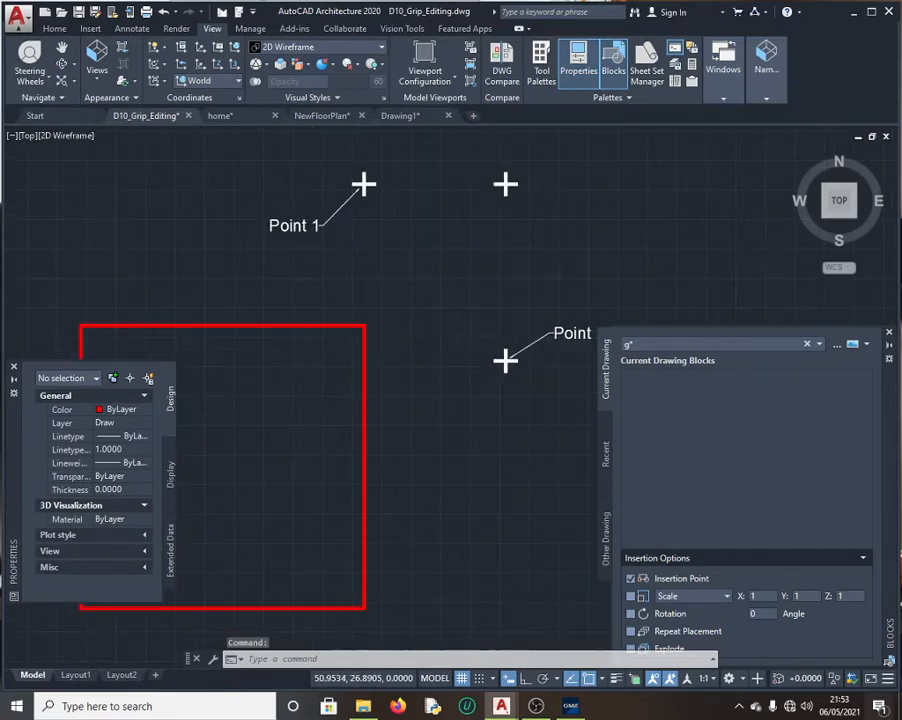
scroll(538, 430, up, 2)
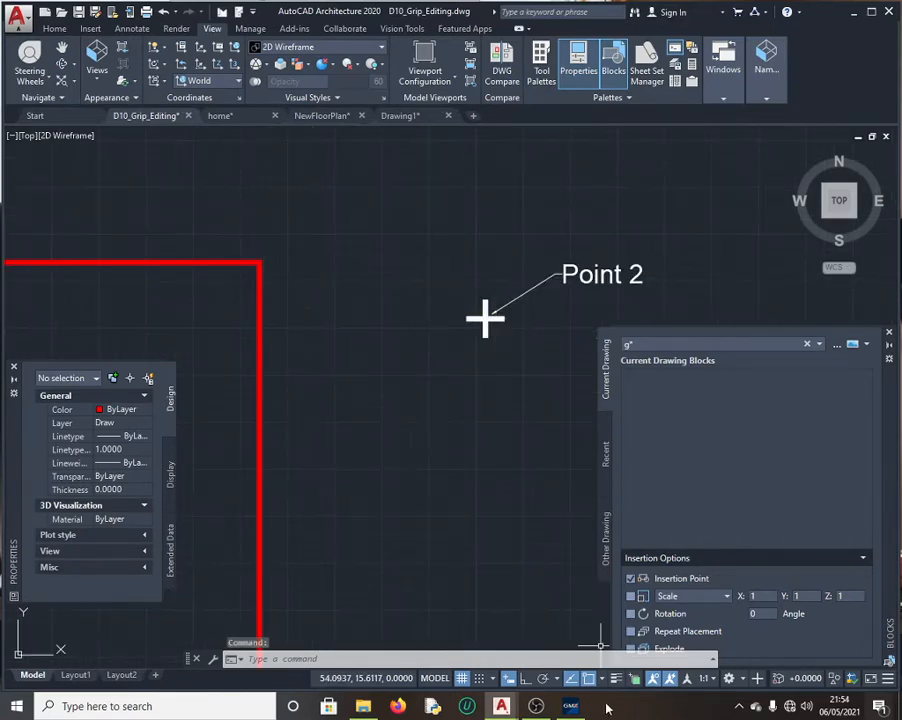
click(570, 706)
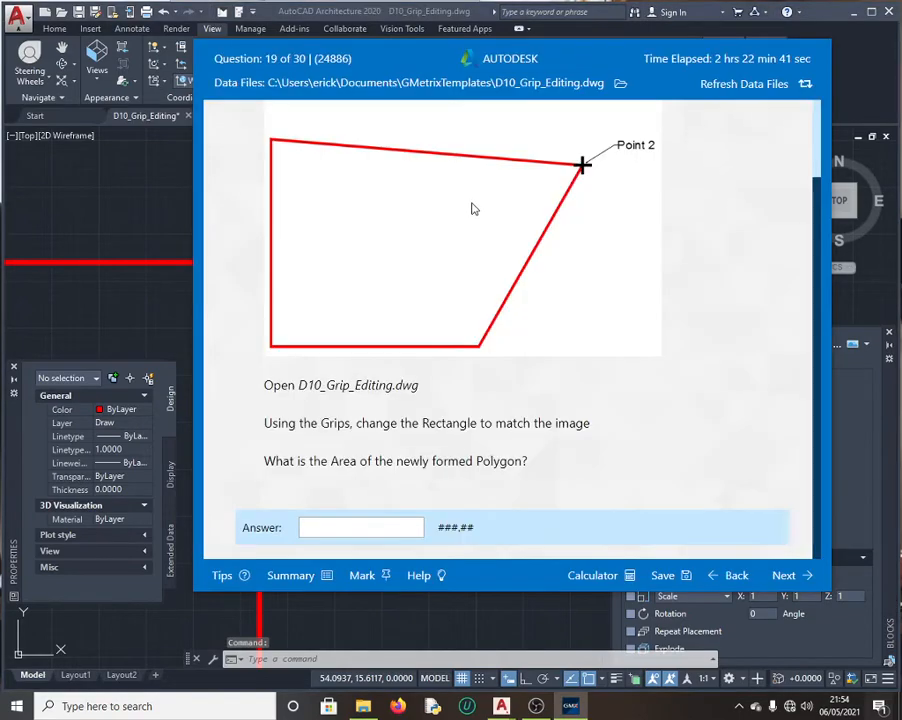
scroll(627, 151, up, 1)
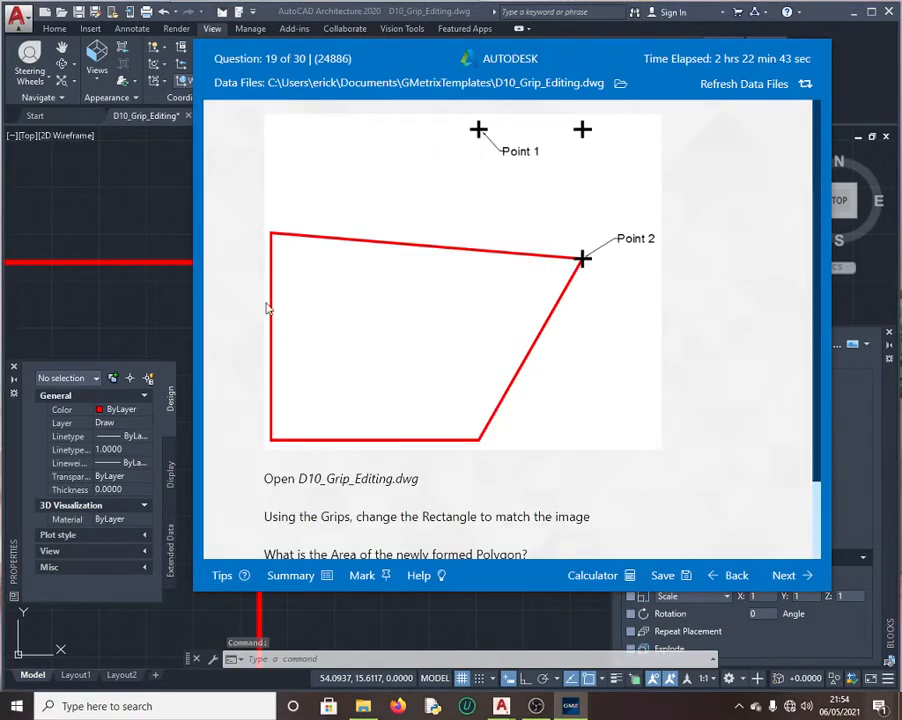
click(185, 252)
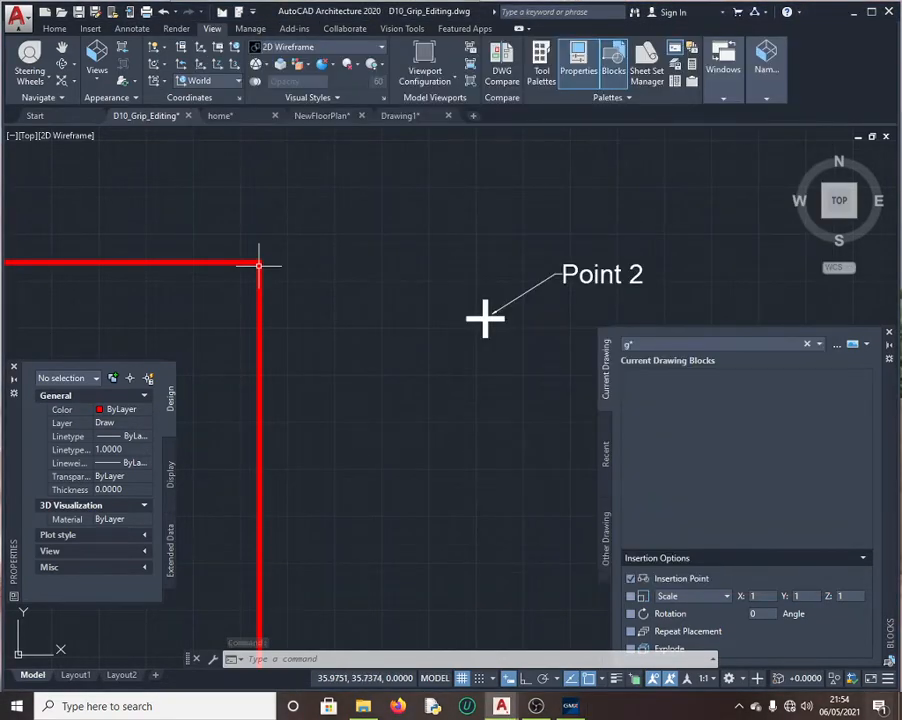
Step: Grip-stretch the red rectangle's top-right corner onto Point 2
click(258, 265)
click(259, 264)
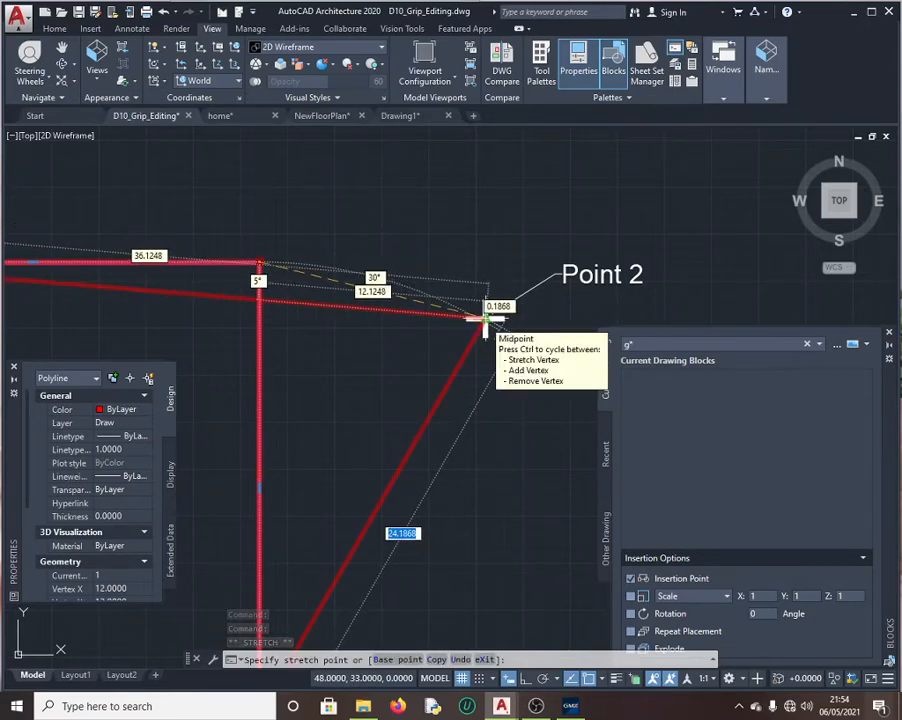
click(484, 318)
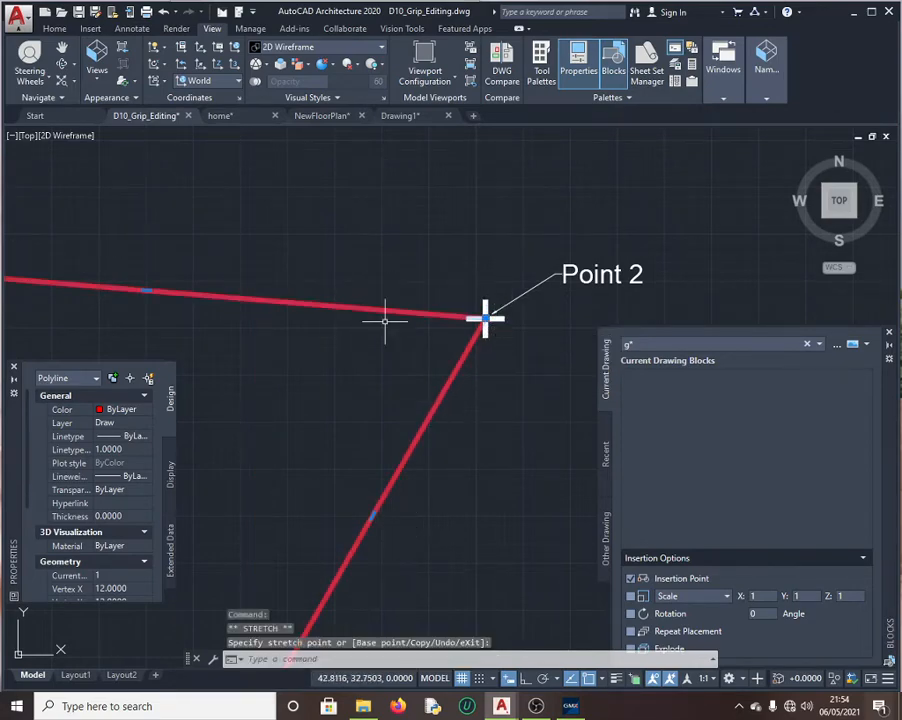
key(Escape)
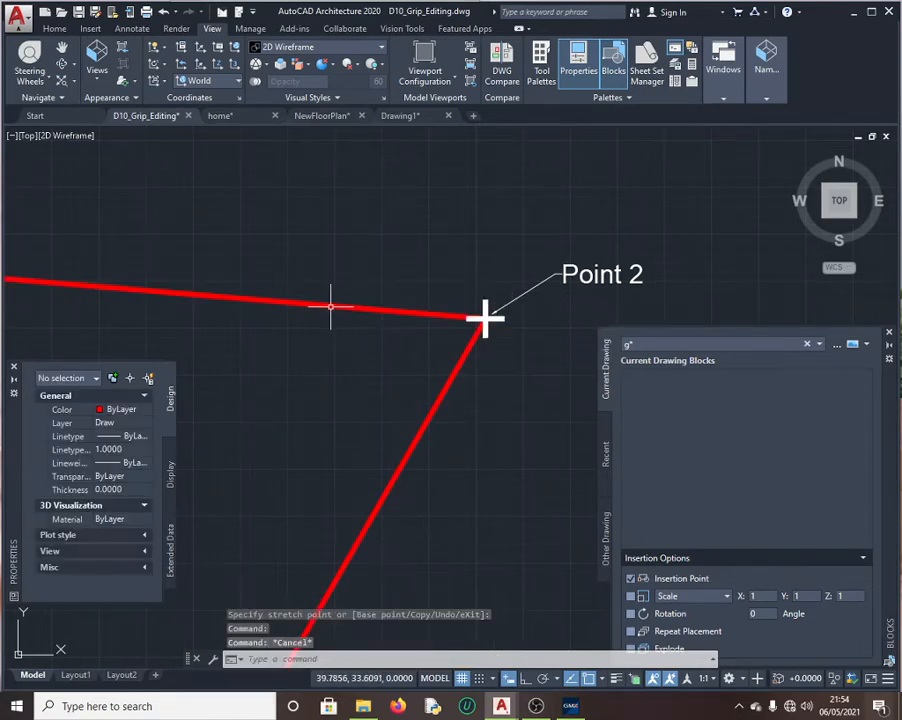
Step: Reselect the reshaped polygon and read its 684.0000 area in Properties
click(331, 306)
scroll(398, 271, down, 6)
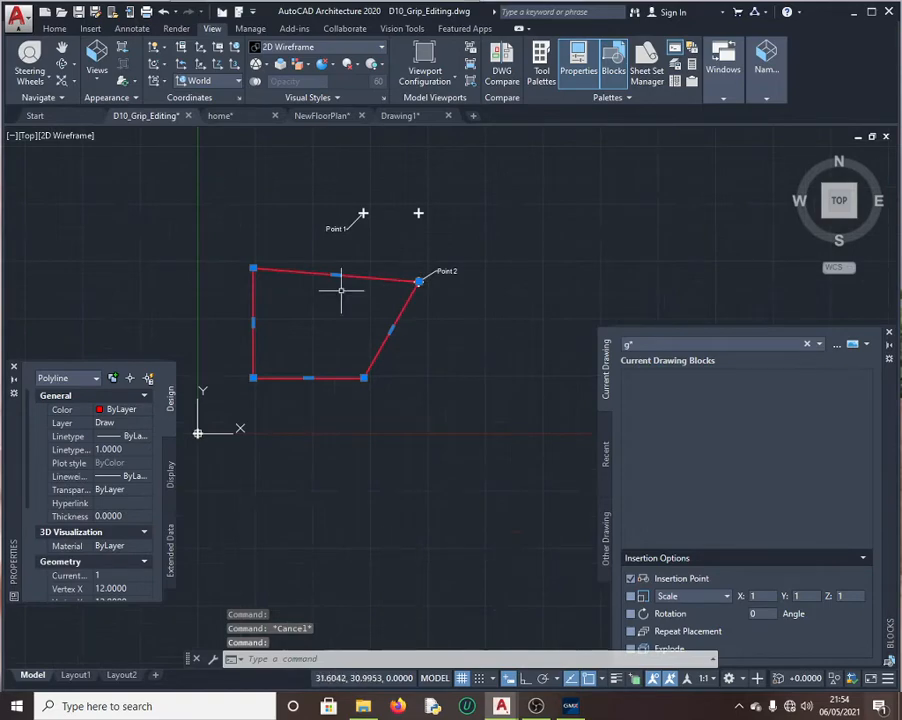
click(571, 706)
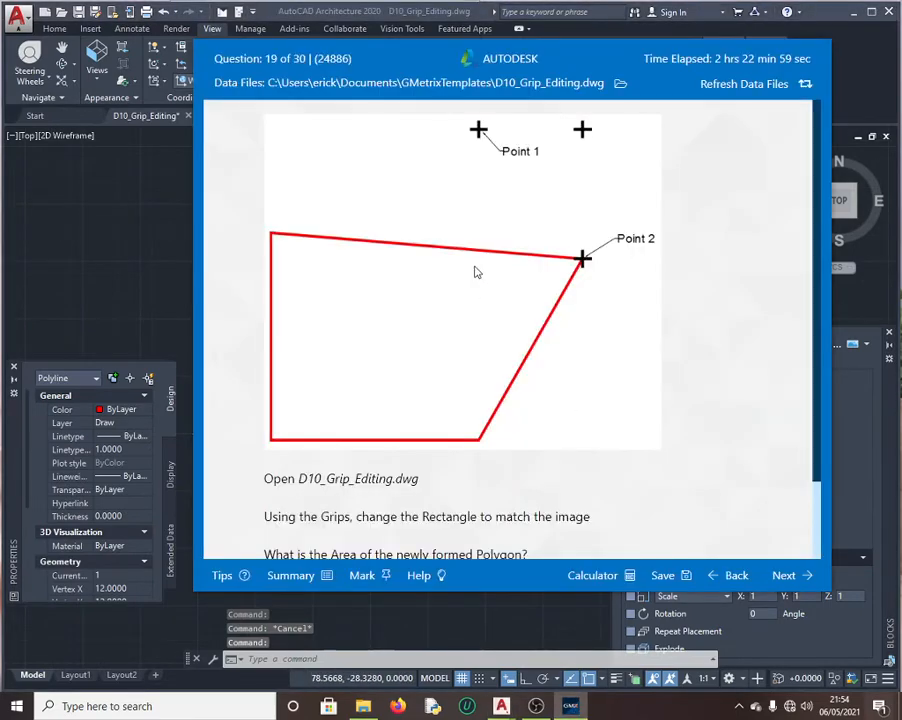
click(146, 238)
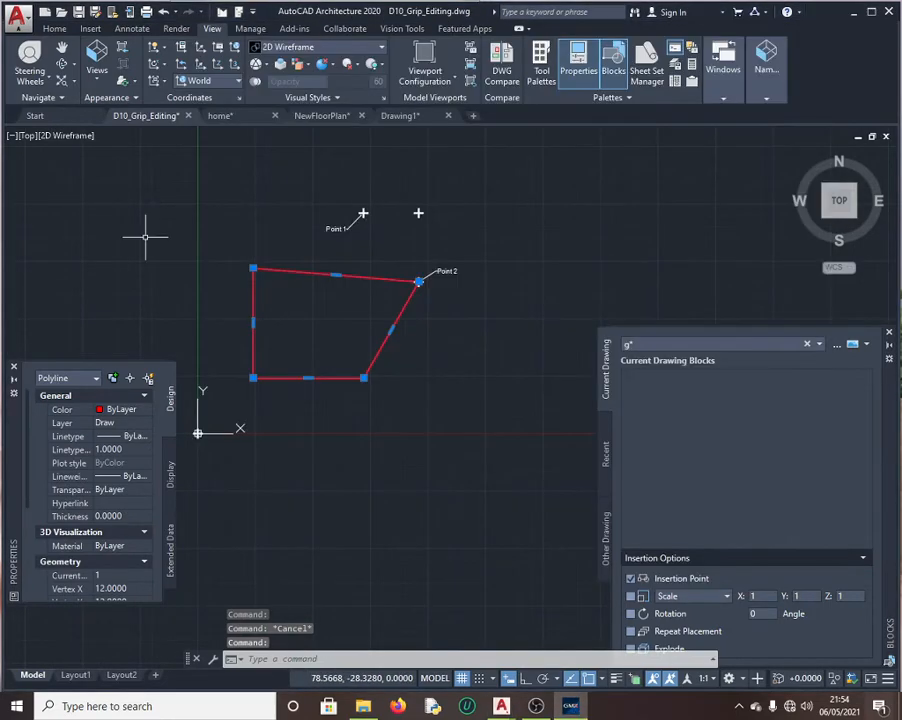
click(571, 707)
scroll(438, 424, down, 2)
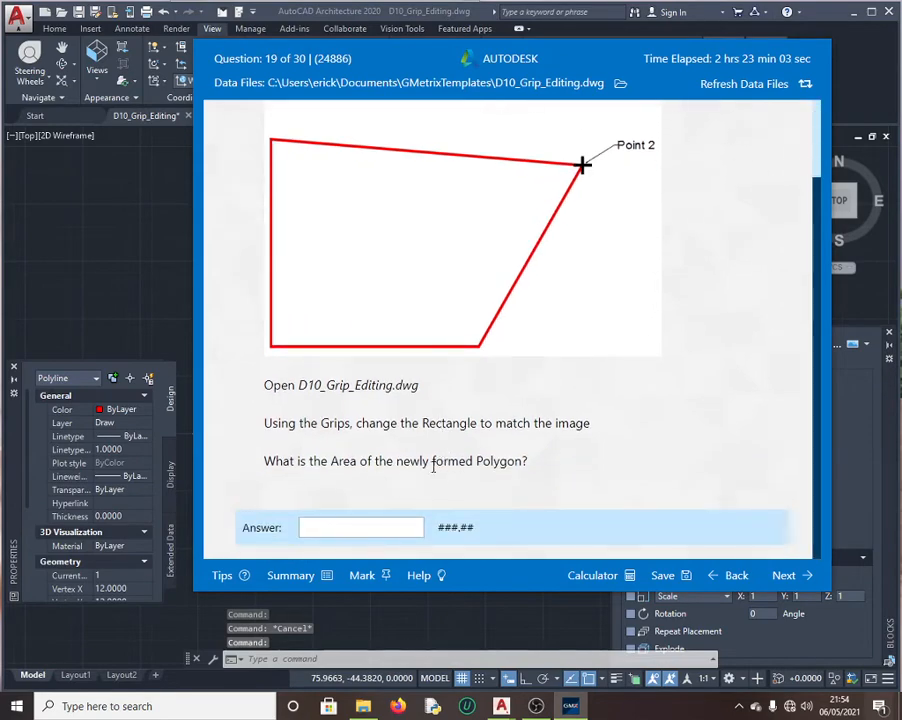
click(211, 360)
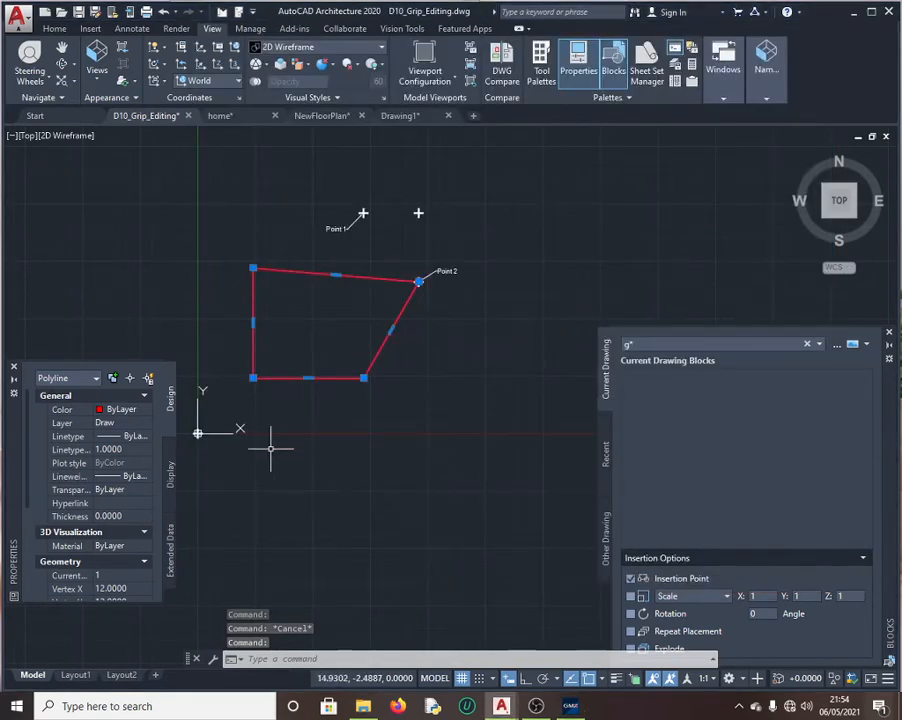
scroll(101, 511, down, 3)
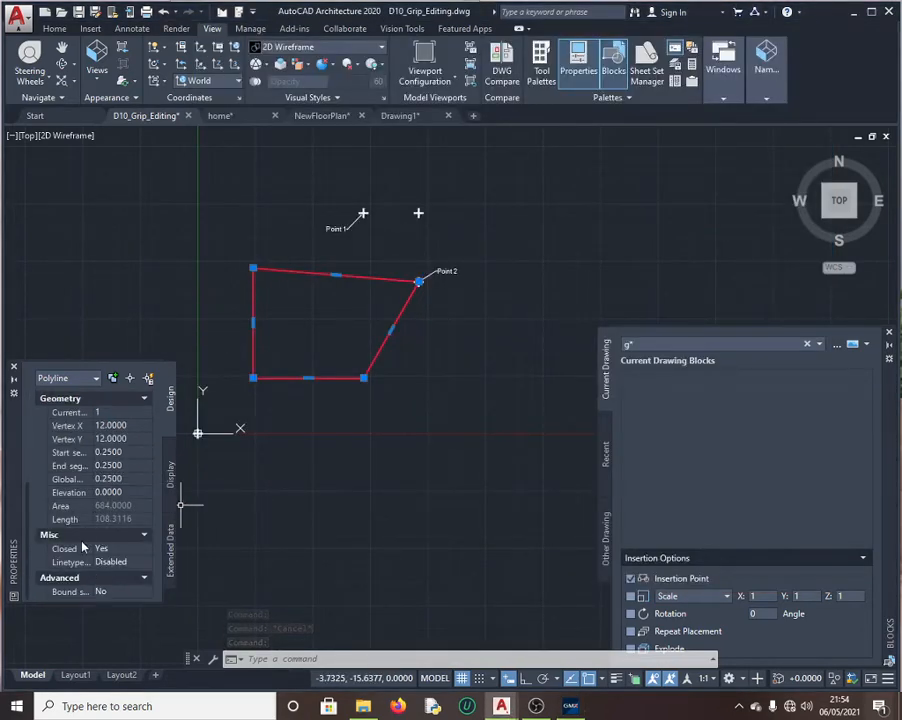
Step: Copy the polygon's 684.0000 area from QuickCalc and submit it as question 19's answer
click(126, 506)
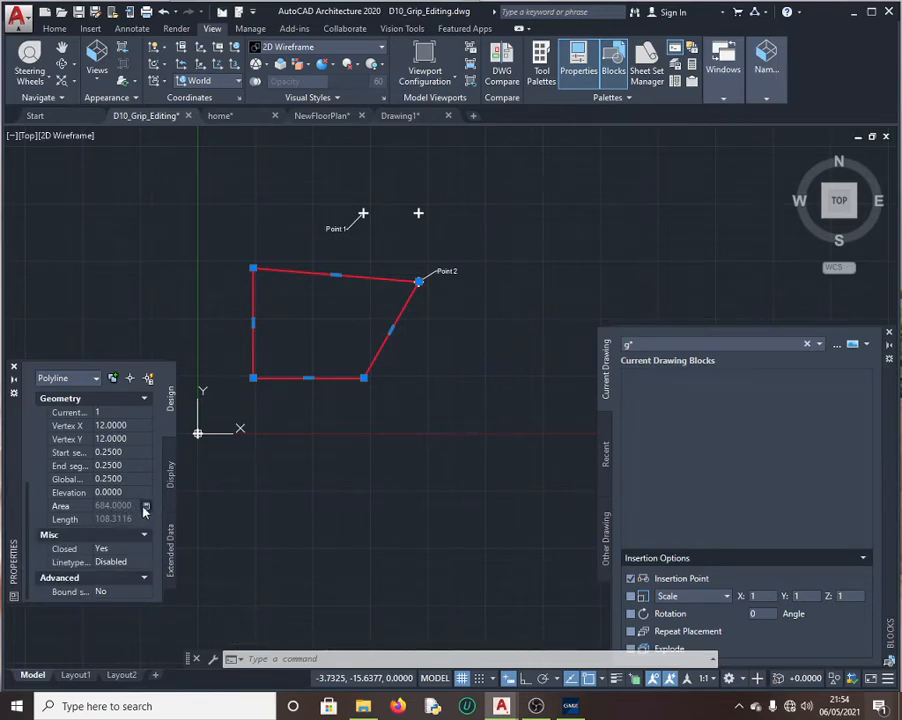
click(144, 506)
key(ctrl+a)
key(ctrl+c)
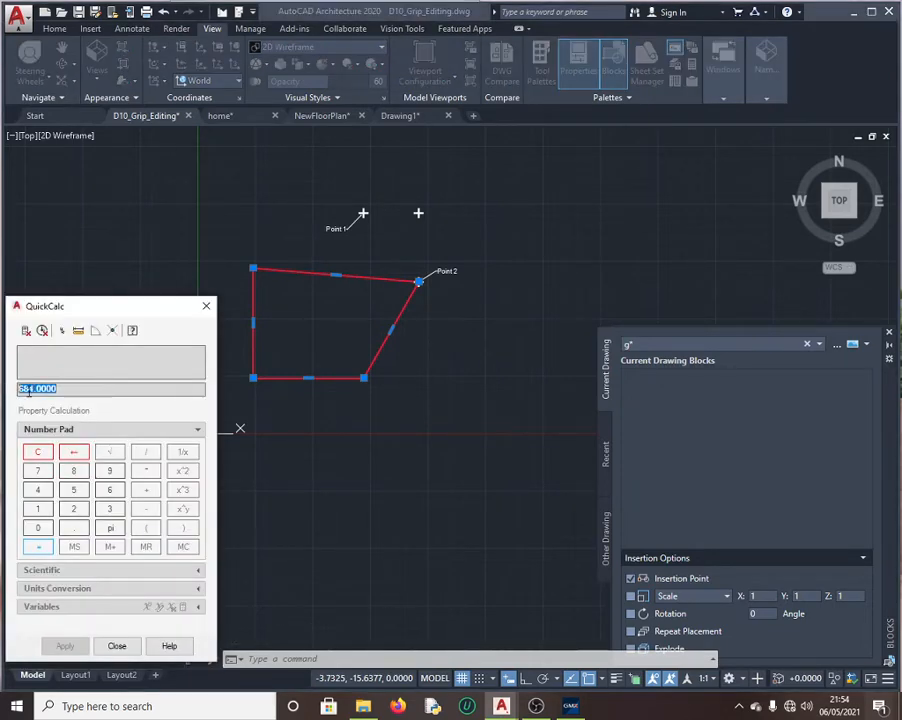
click(572, 705)
click(383, 525)
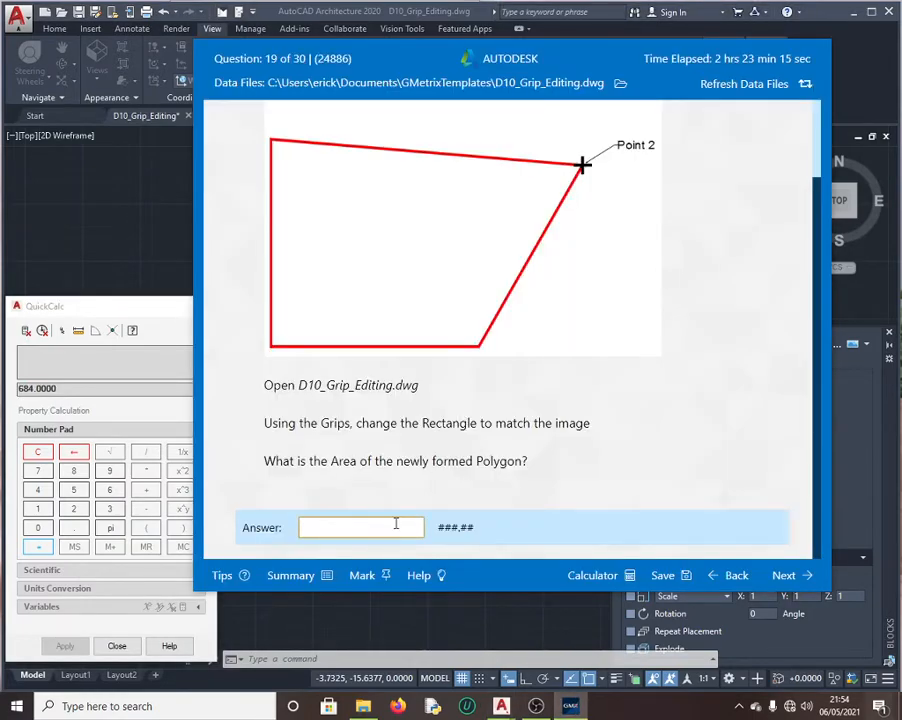
key(ctrl+v)
click(783, 576)
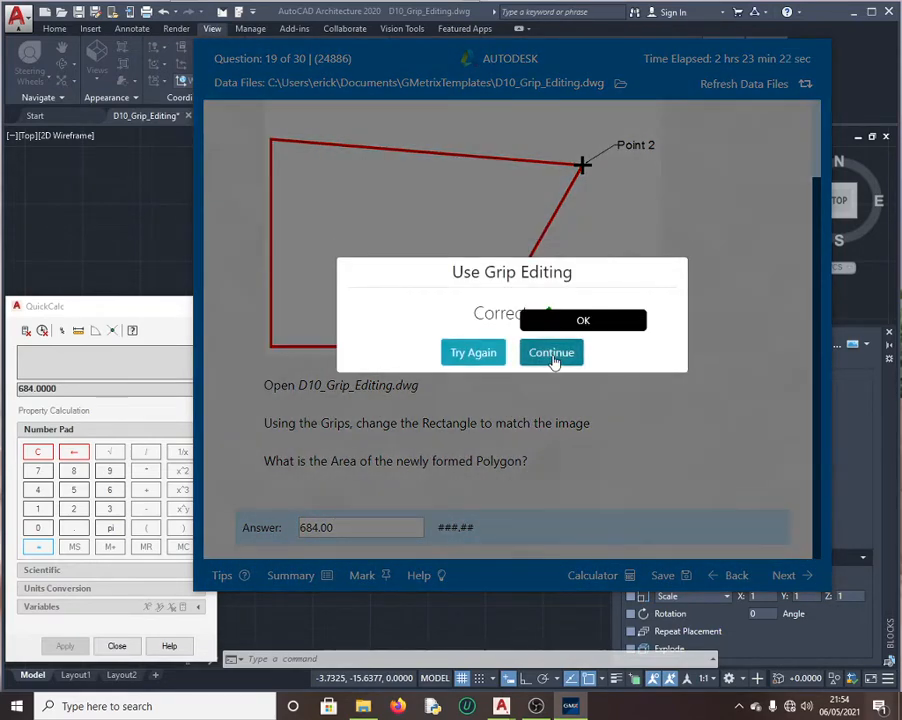
Step: Continue to question 20 in GMetrix and close QuickCalc in AutoCAD
click(553, 360)
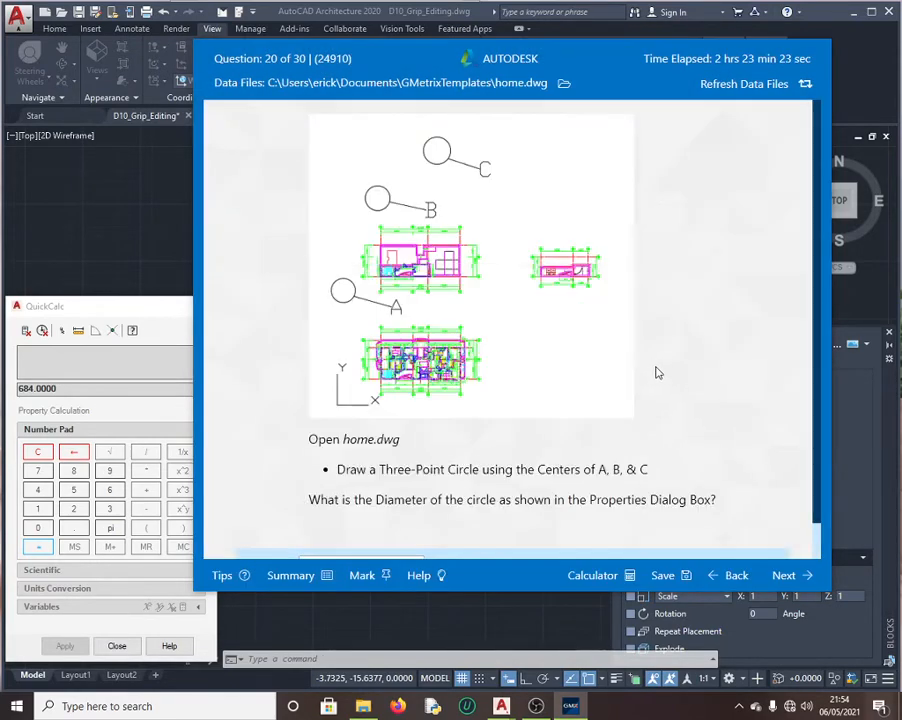
scroll(657, 375, down, 1)
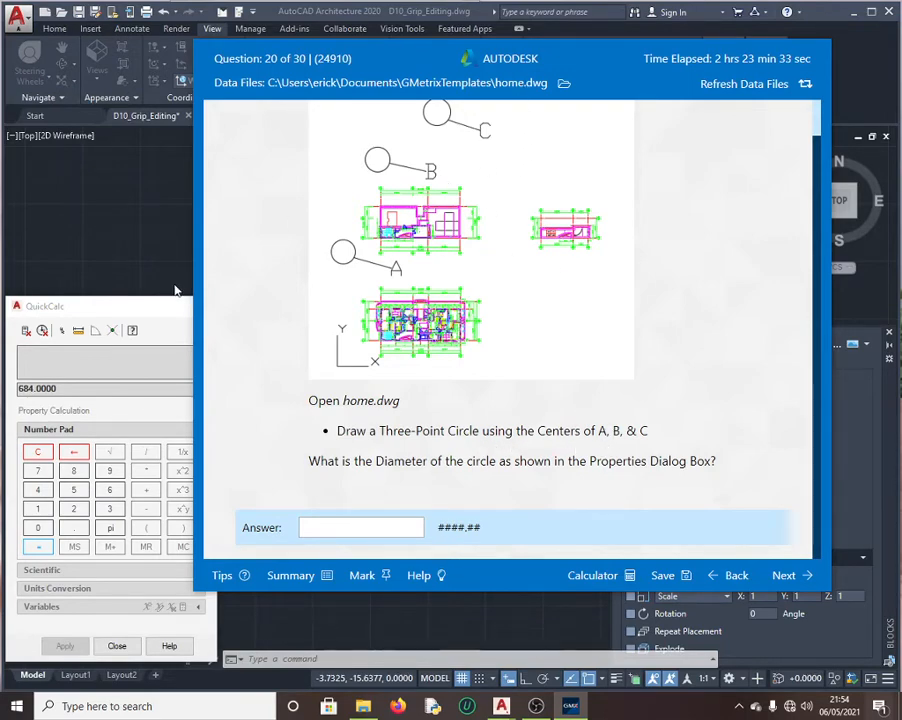
click(130, 226)
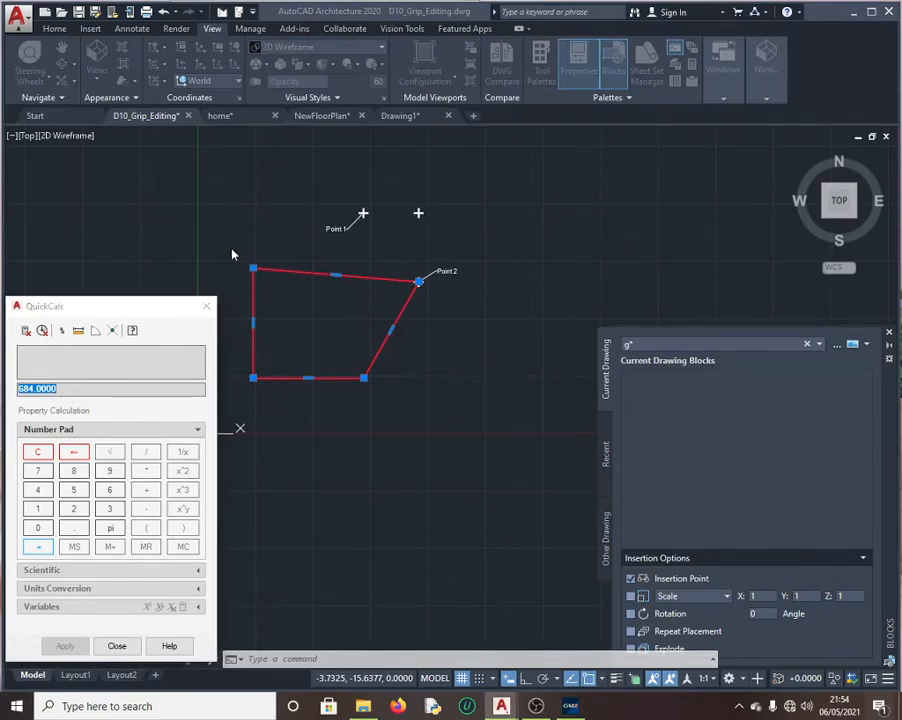
click(207, 305)
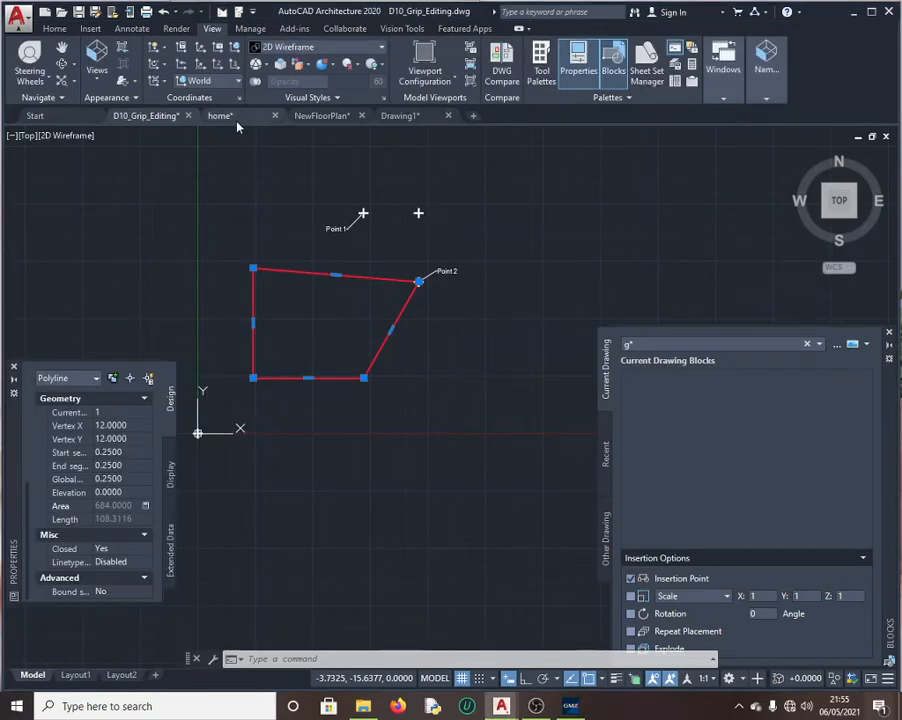
Step: Switch to home.dwg and zoom so its three circles and floor plans are in view
click(237, 123)
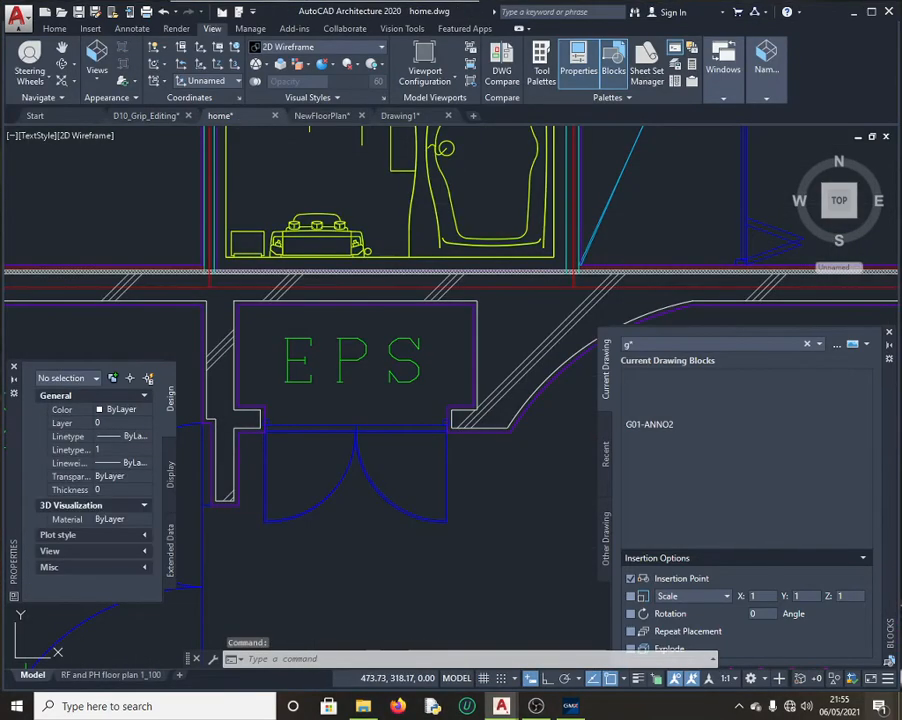
scroll(127, 200, down, 6)
scroll(127, 200, down, 4)
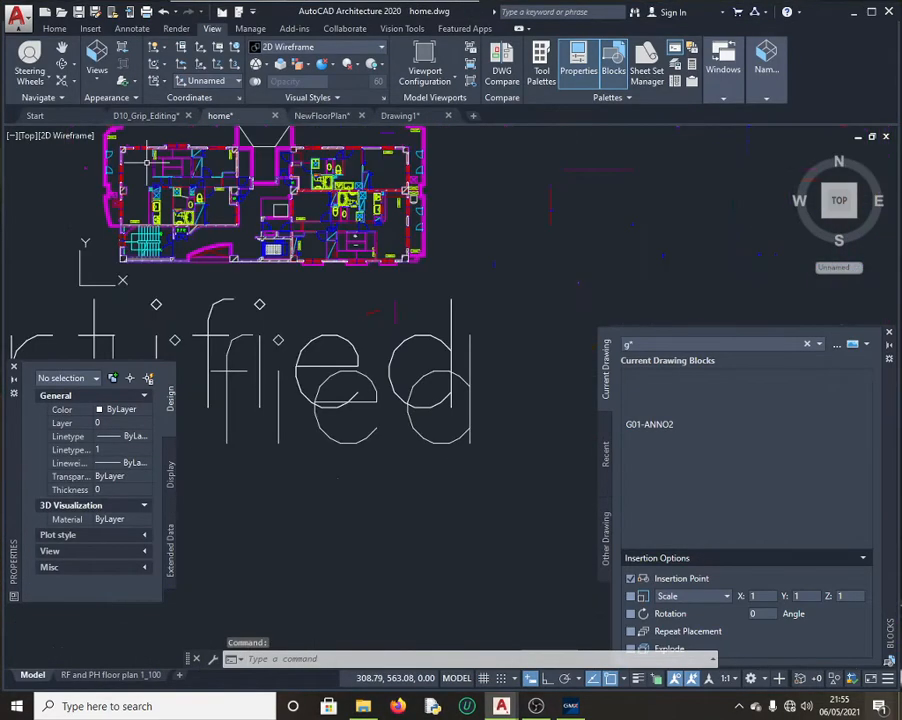
scroll(190, 190, up, 5)
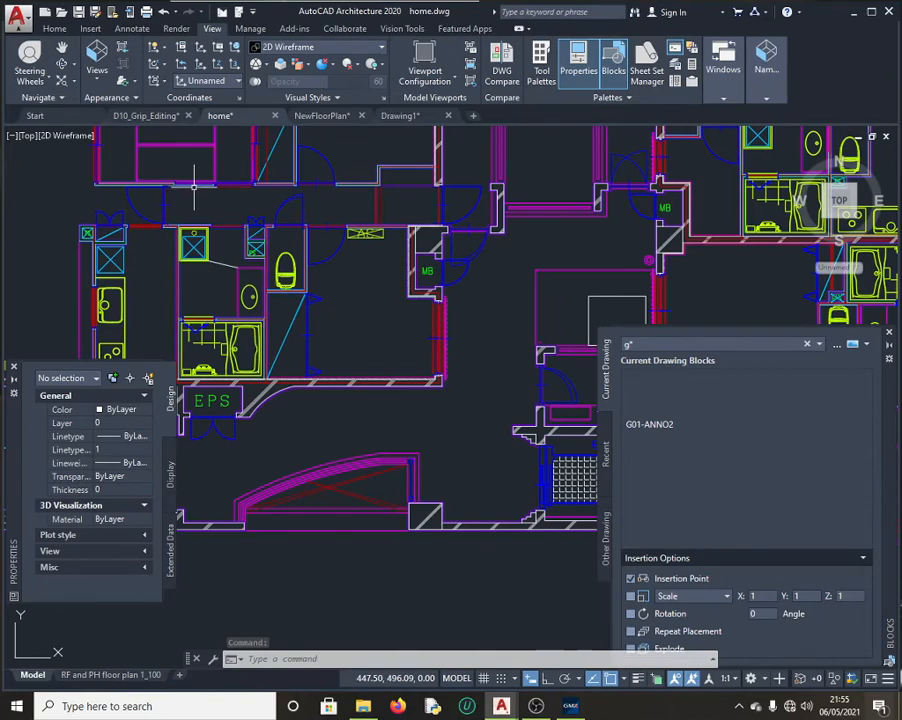
scroll(185, 200, down, 4)
scroll(122, 157, up, 4)
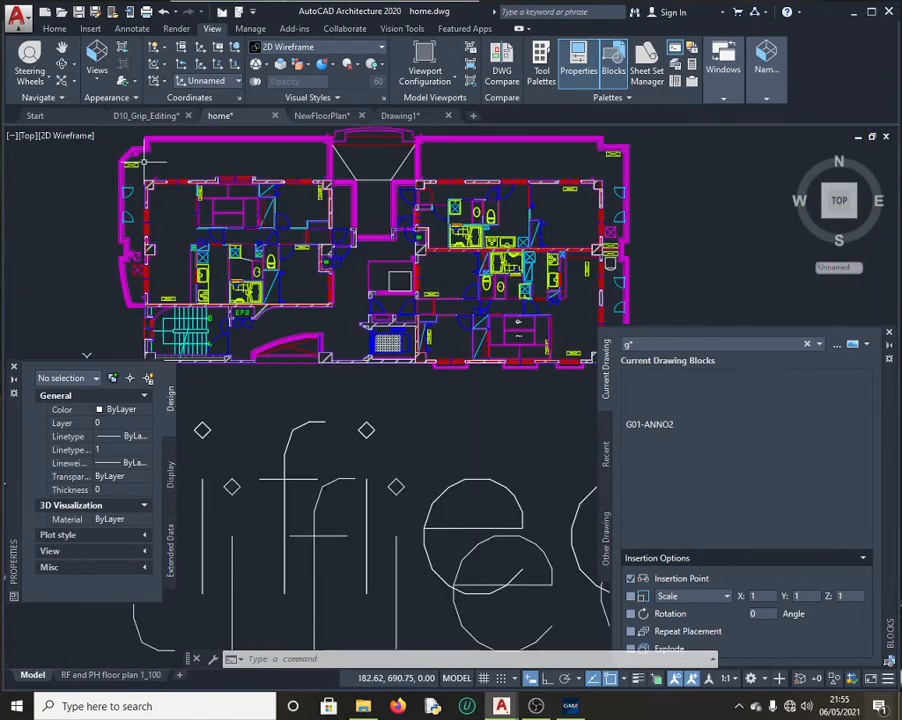
scroll(155, 163, up, 1)
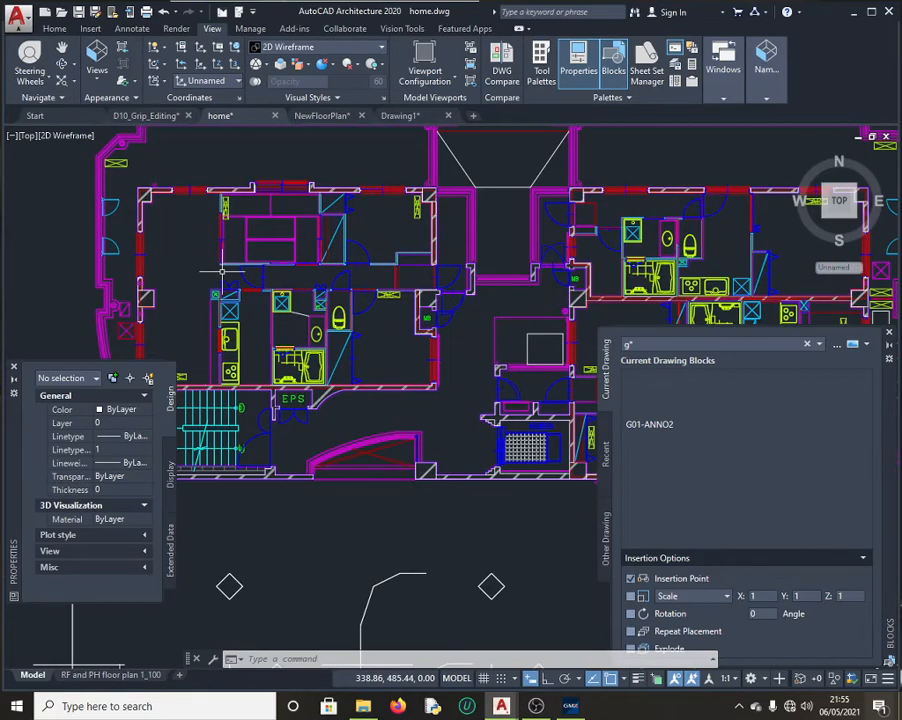
scroll(215, 258, down, 2)
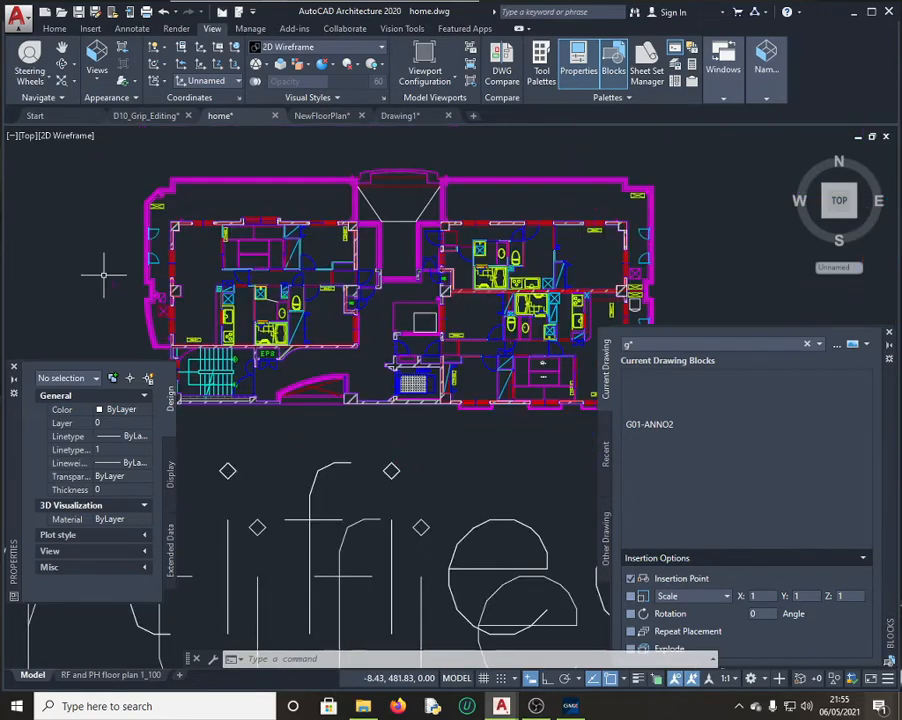
scroll(105, 272, up, 2)
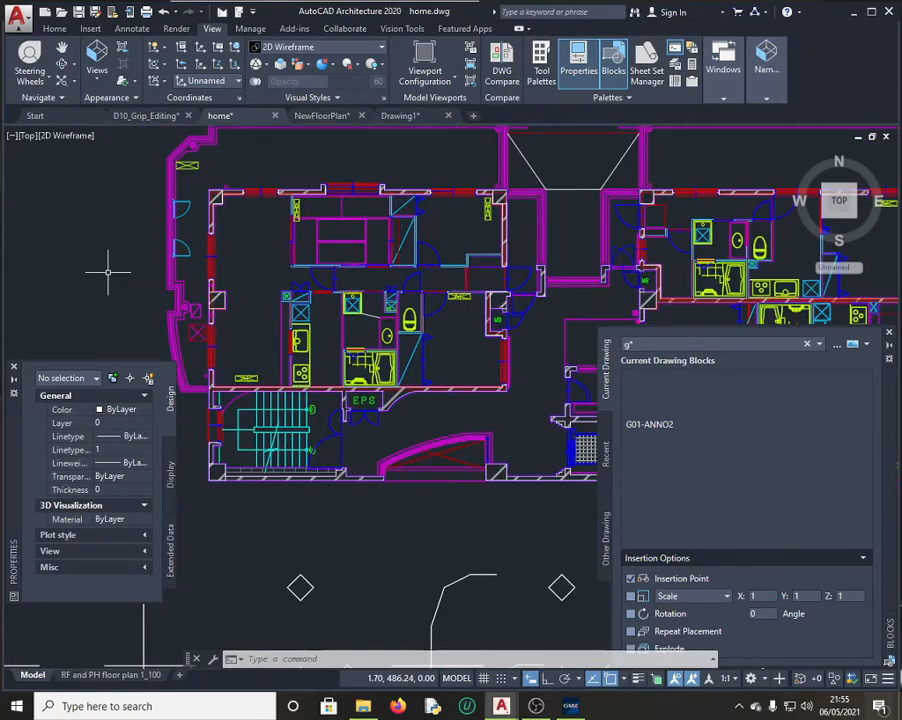
scroll(107, 271, down, 5)
scroll(87, 243, down, 2)
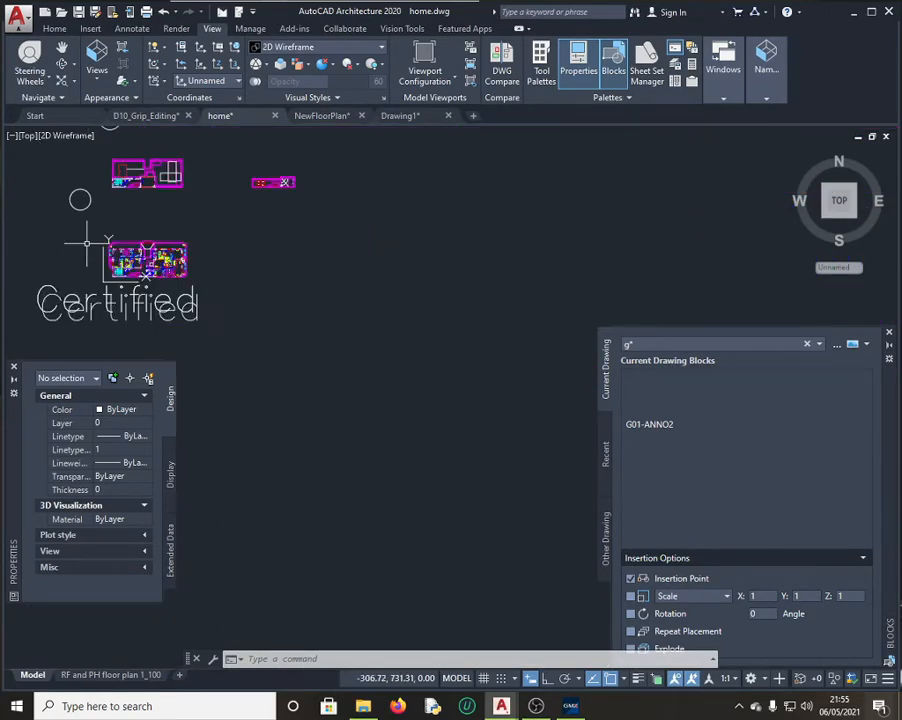
scroll(55, 207, down, 5)
scroll(23, 186, up, 3)
scroll(23, 186, up, 2)
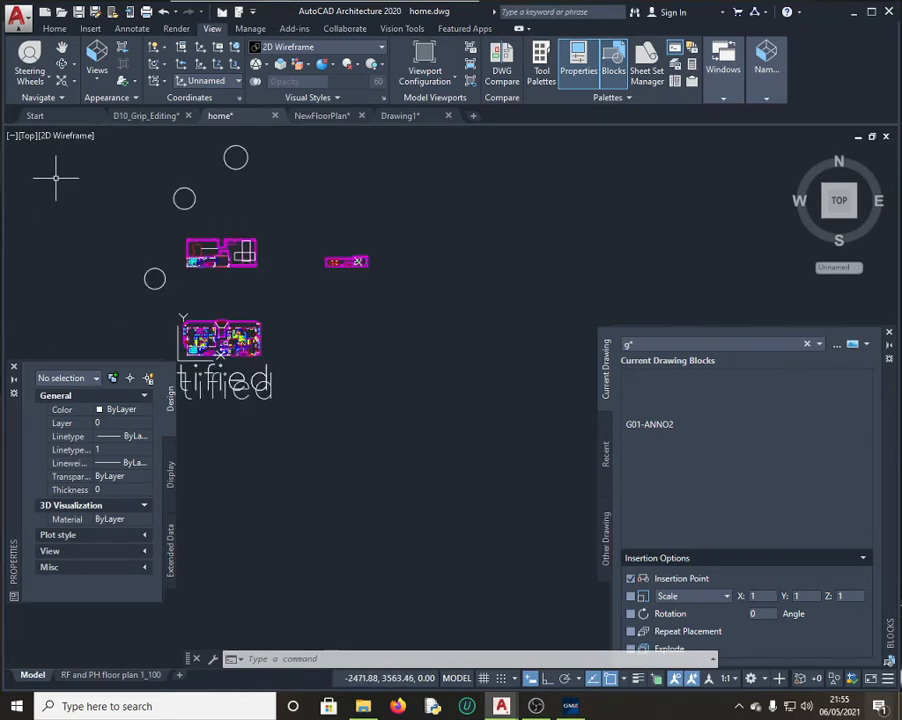
Step: Select circle A and copy its 399.51 diameter from Properties
click(578, 704)
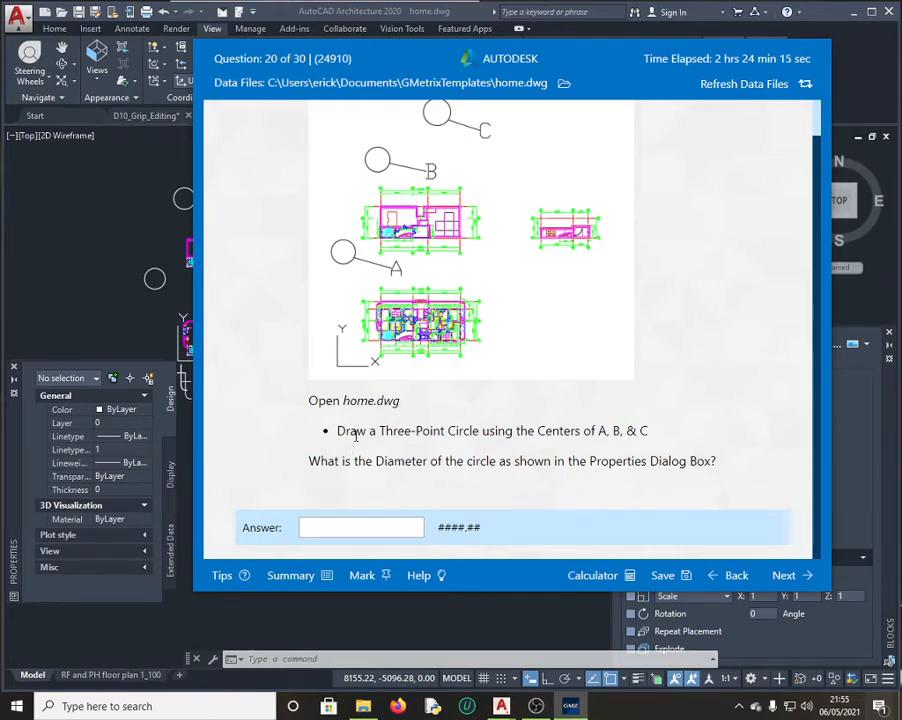
scroll(372, 447, up, 1)
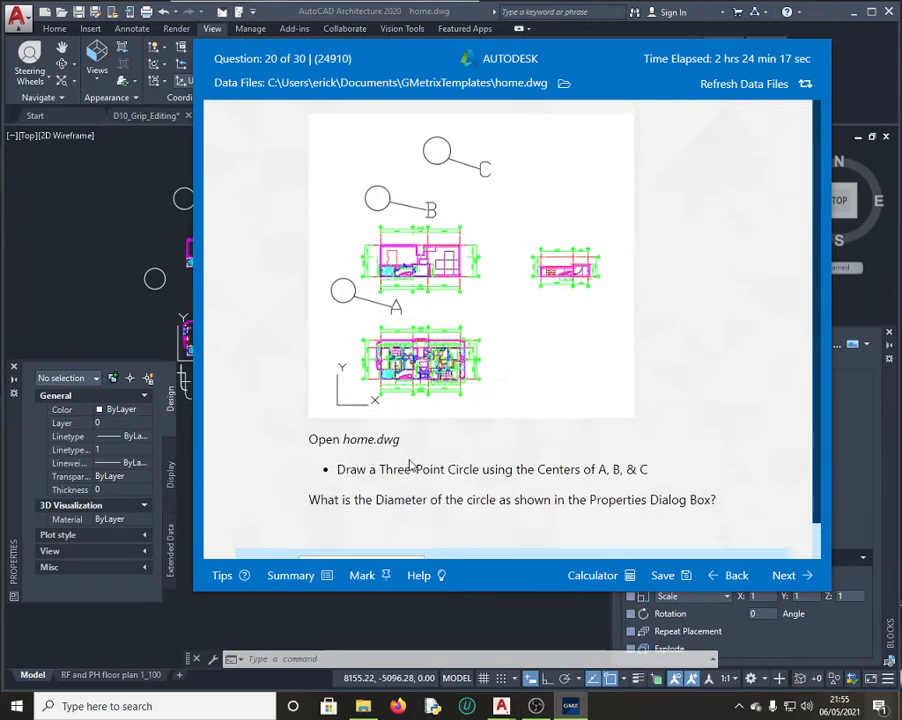
click(154, 277)
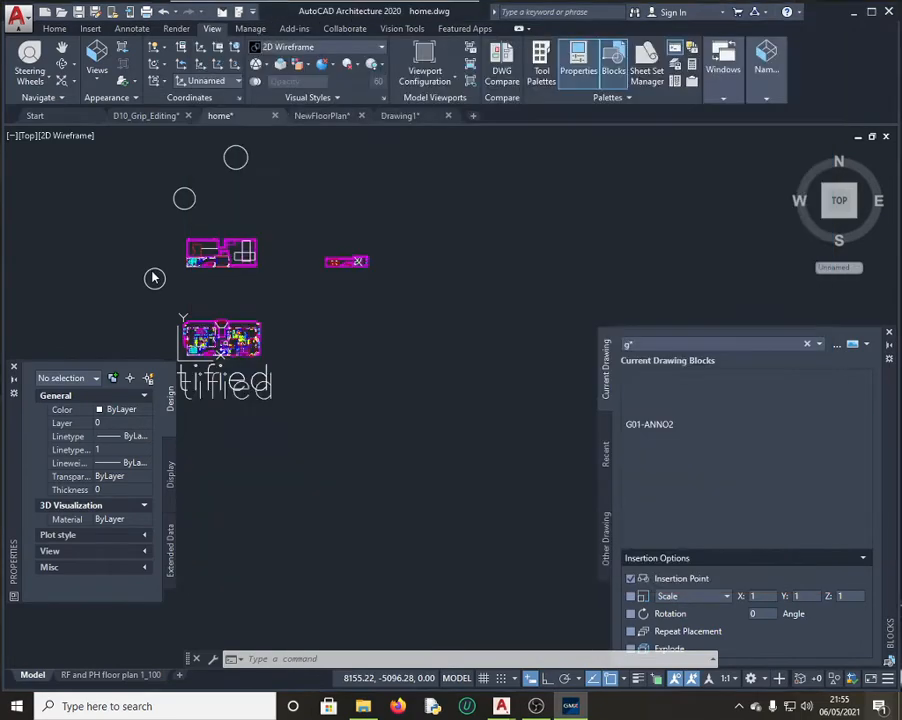
click(154, 278)
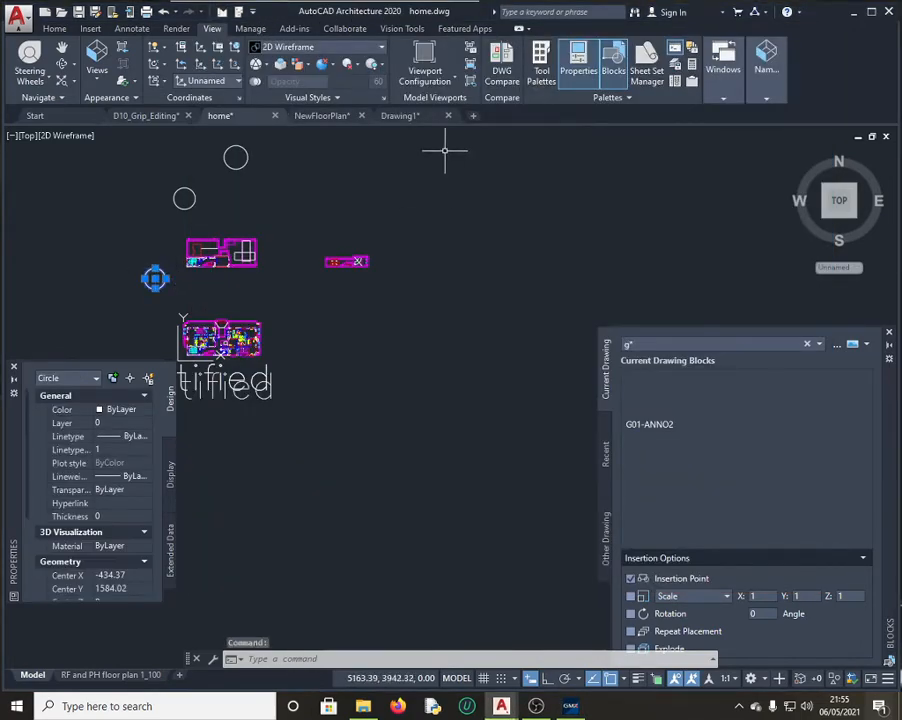
scroll(80, 468, down, 1)
scroll(82, 470, down, 2)
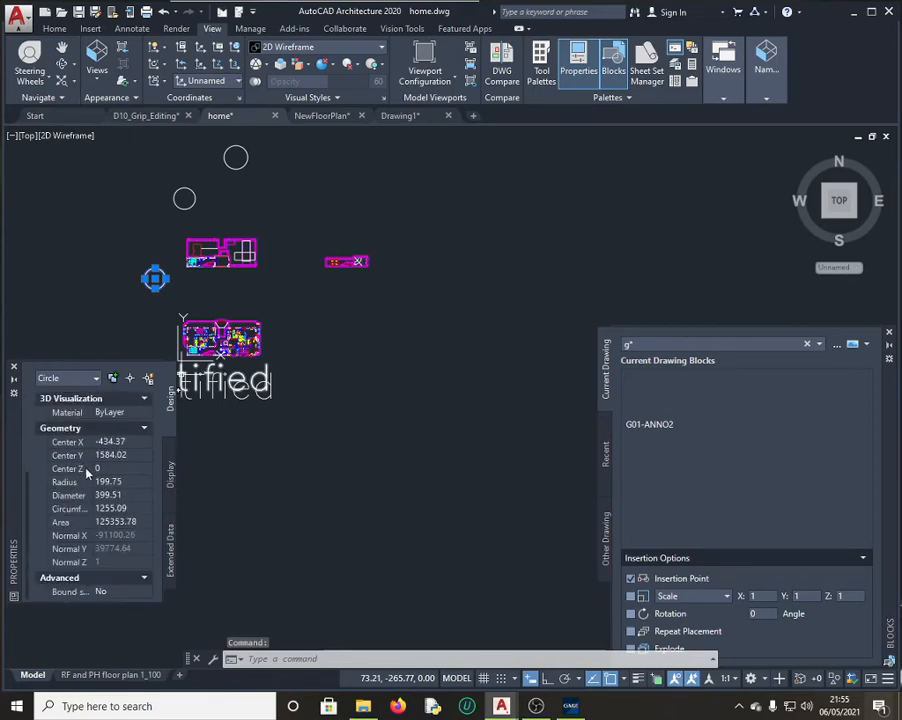
click(126, 496)
key(ctrl+c)
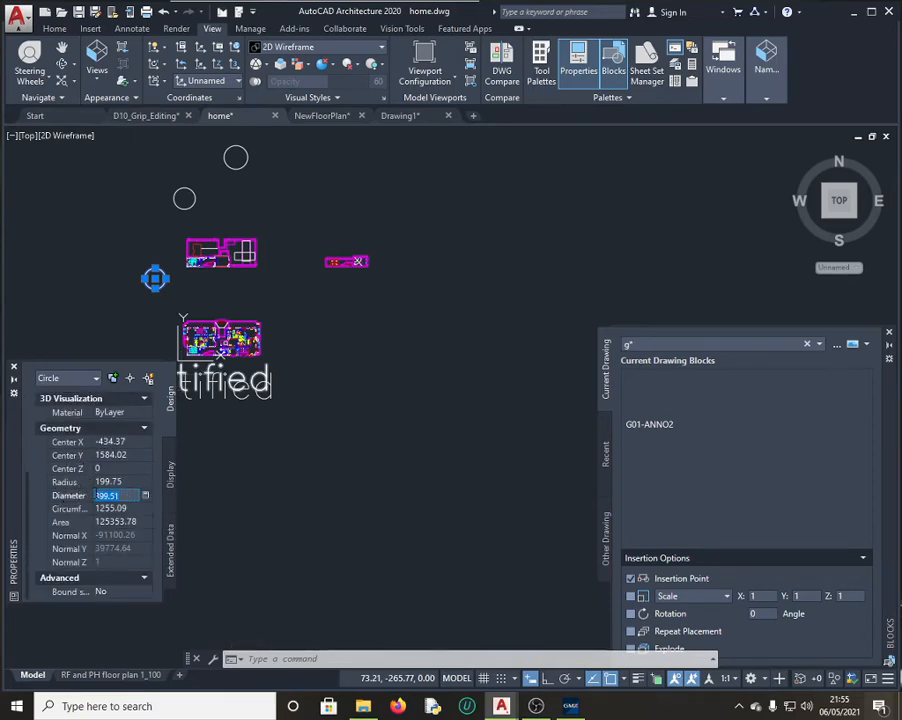
Step: Submit 399.51 as question 20's answer, then retry after it is graded incorrect
click(571, 707)
scroll(365, 500, down, 1)
click(362, 528)
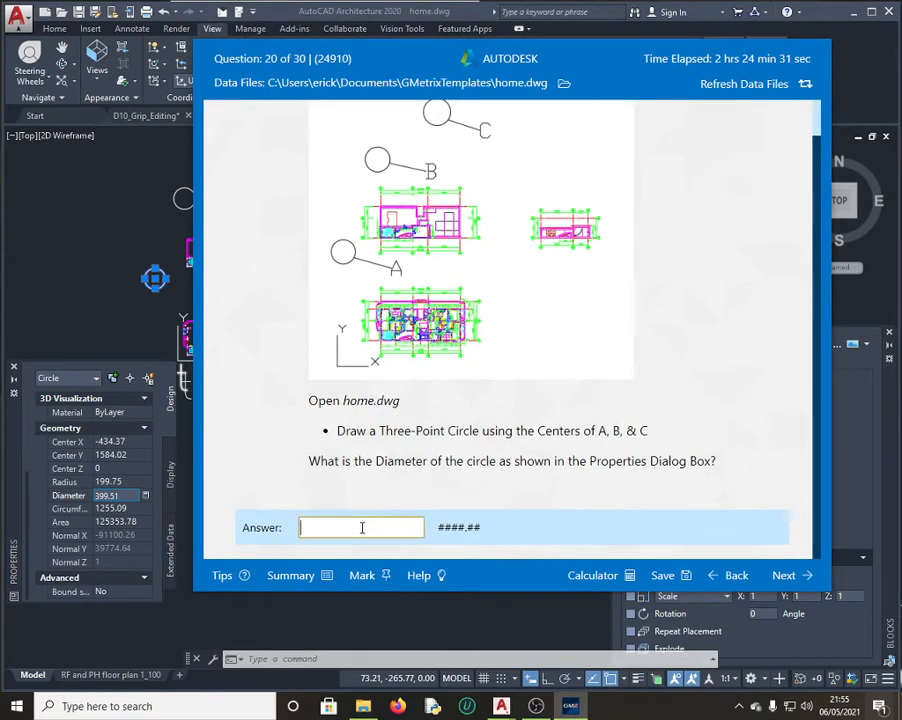
key(ctrl+v)
click(786, 575)
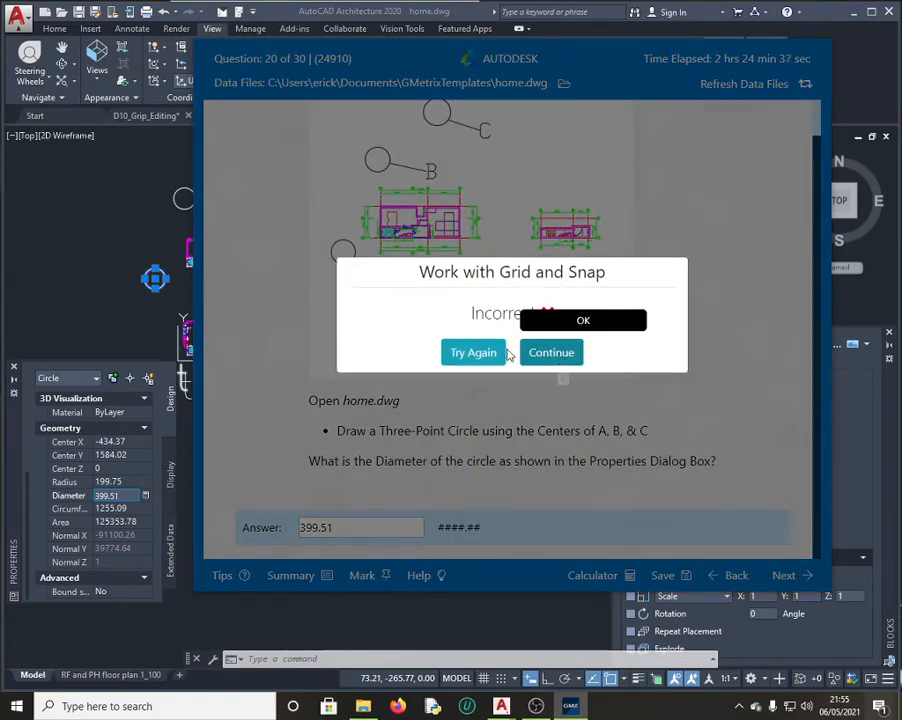
click(473, 352)
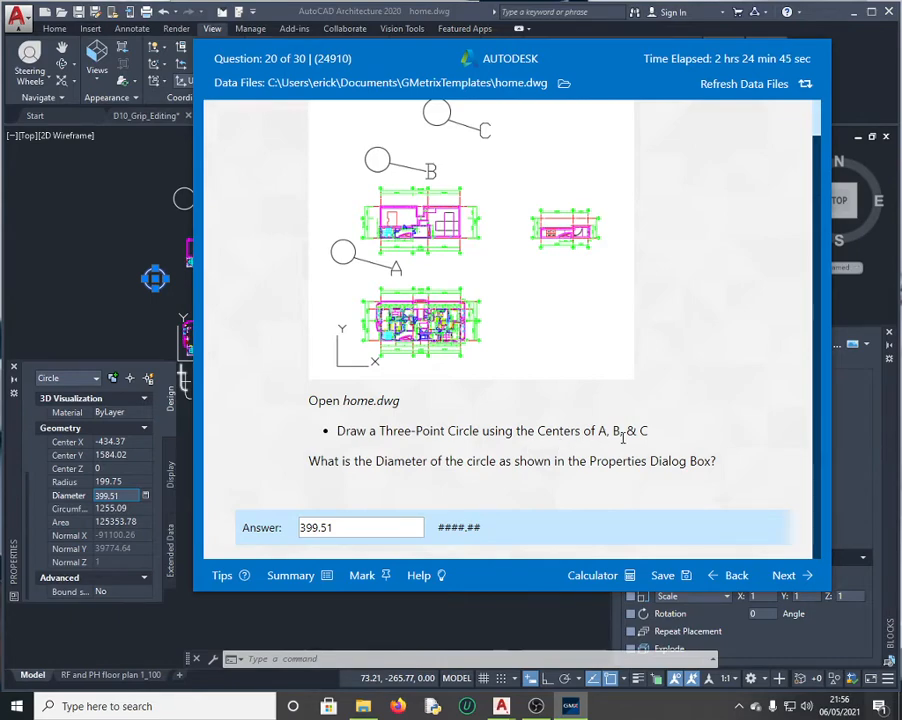
Step: Draw a 3-Point circle through the centres of circles A, B and C and select it
click(120, 214)
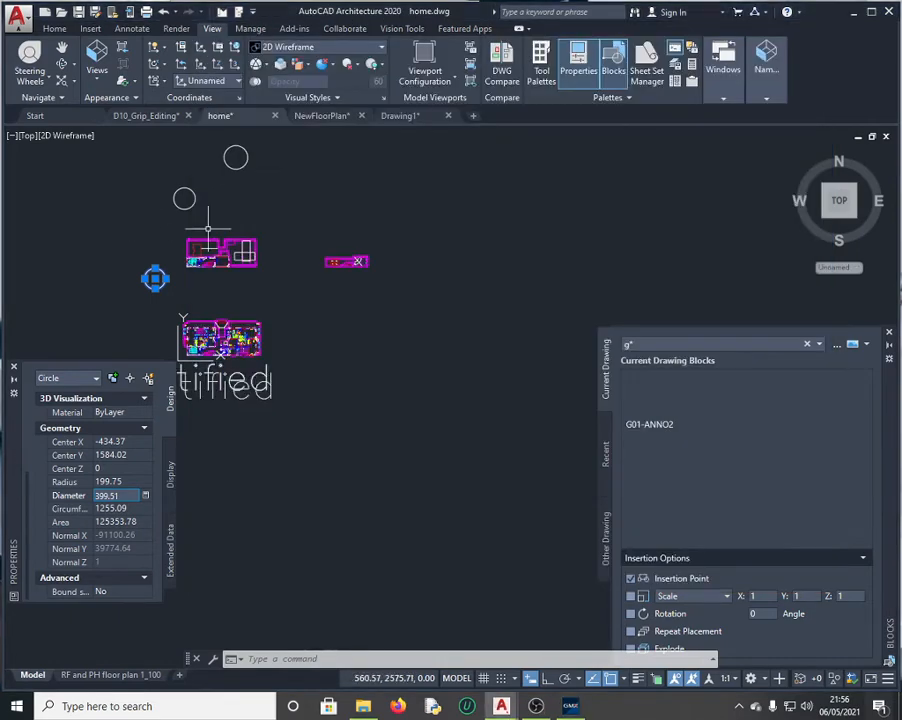
key(Escape)
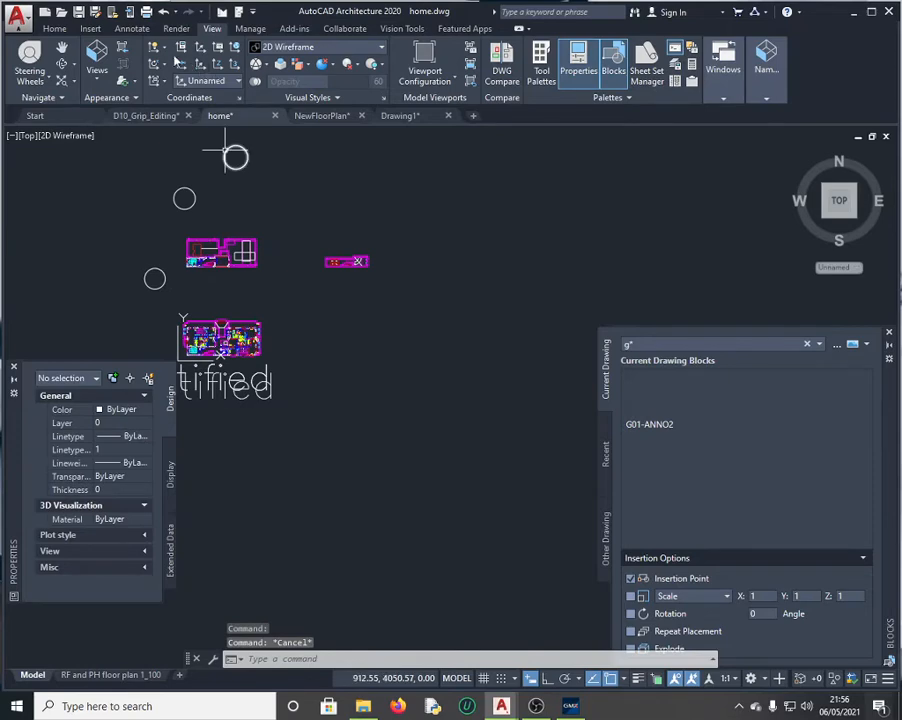
click(56, 29)
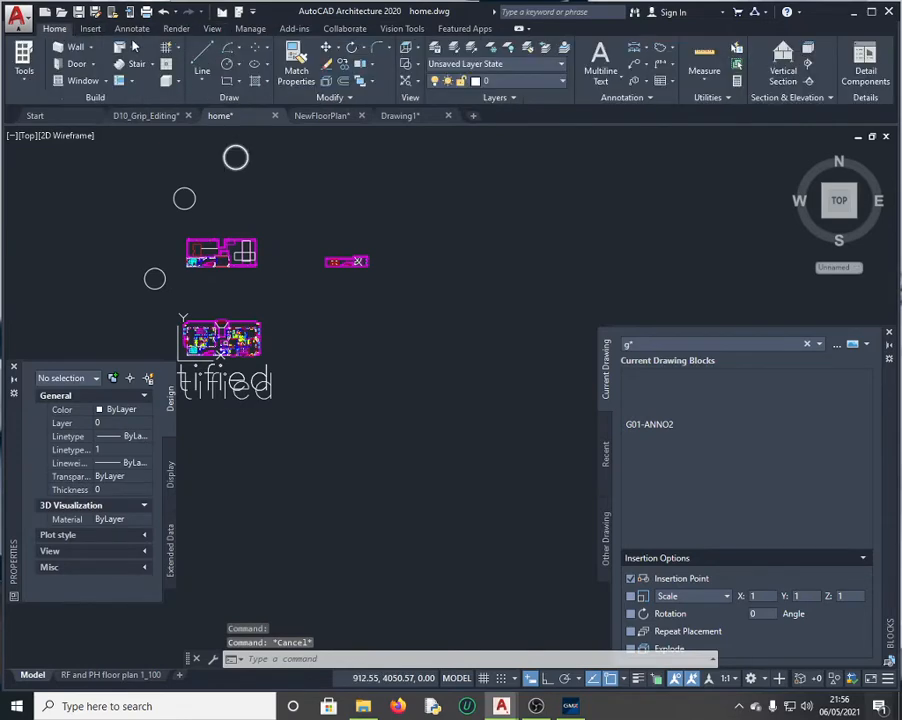
click(240, 66)
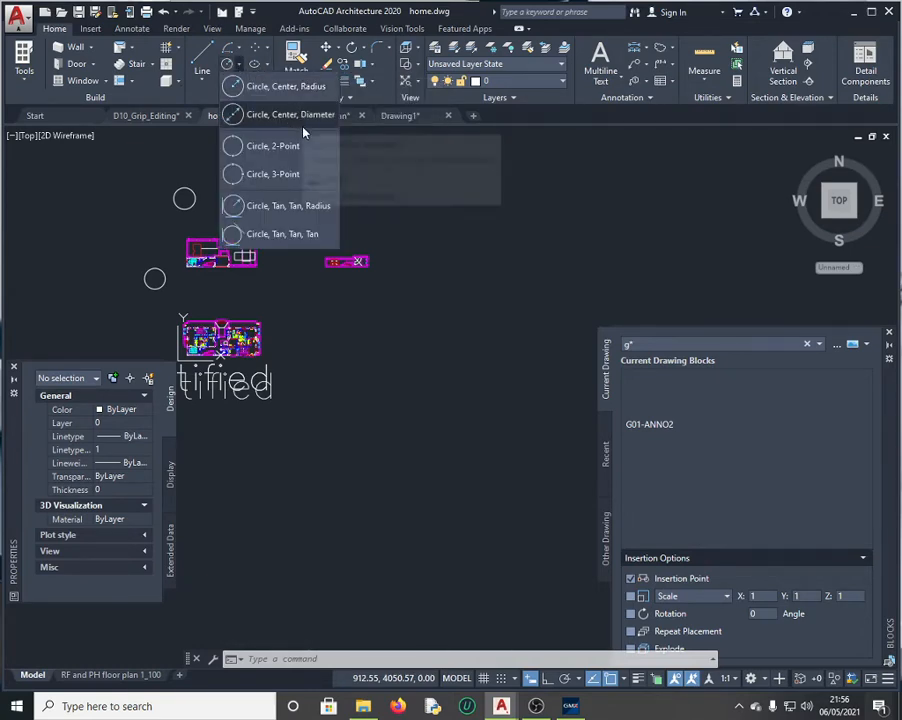
click(300, 177)
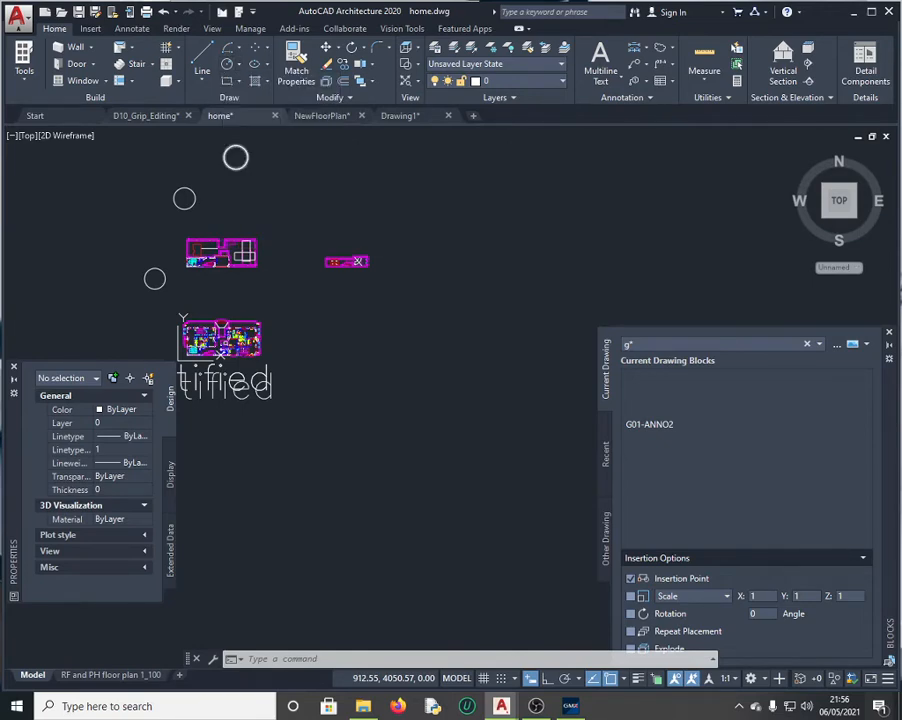
click(155, 278)
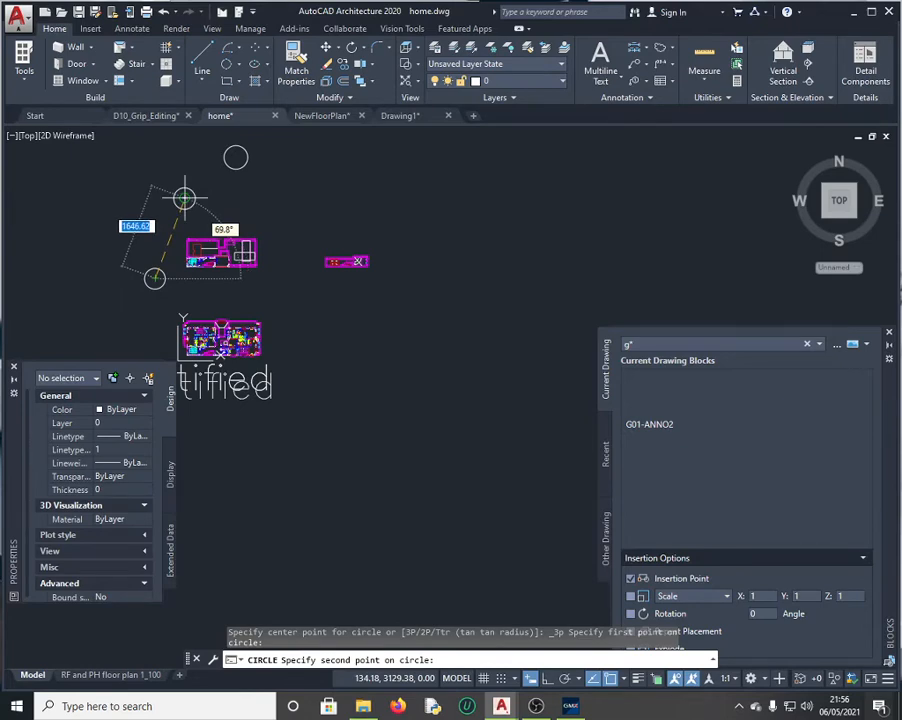
click(184, 196)
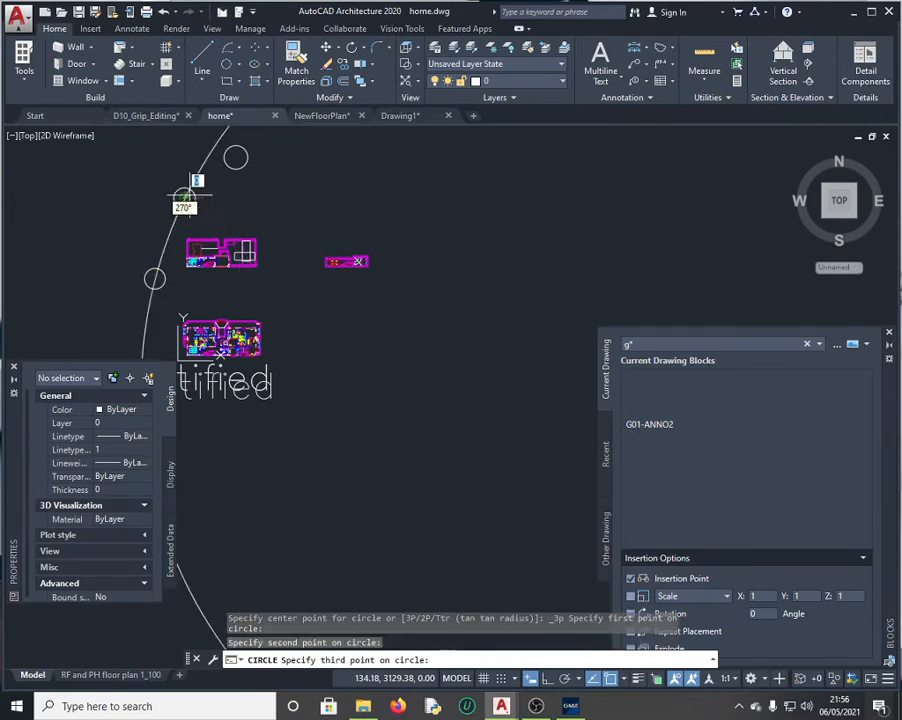
click(235, 157)
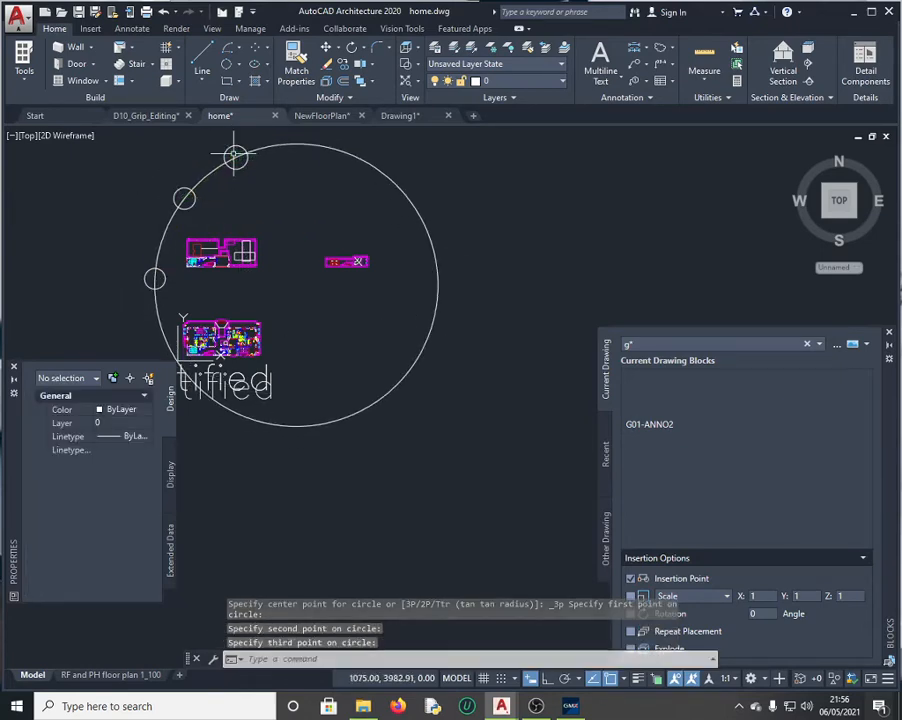
click(336, 155)
scroll(90, 495, down, 3)
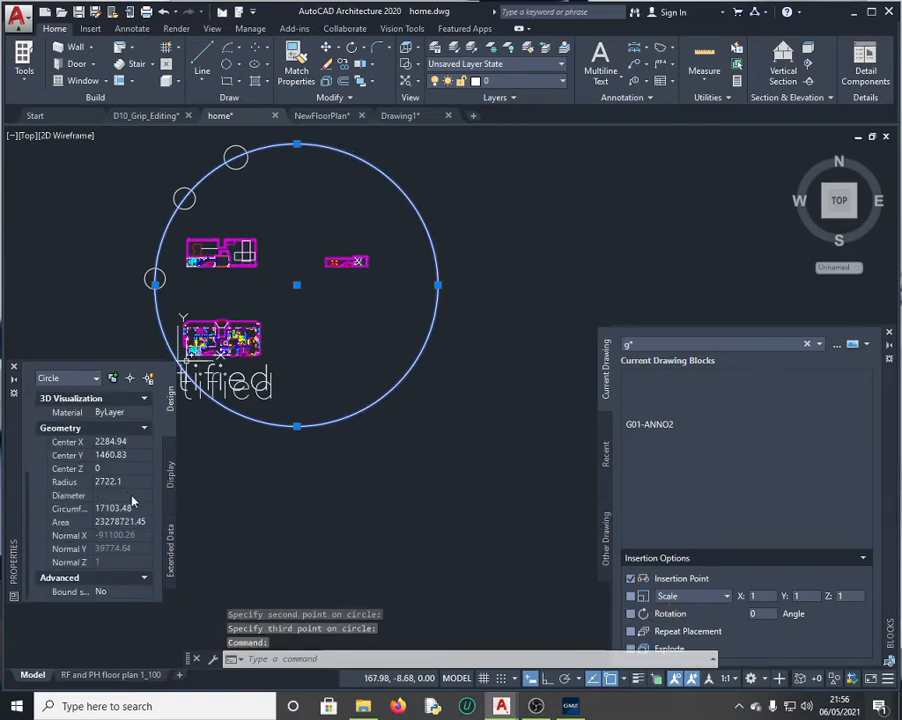
Step: Replace question 20's answer with the new circle's 5444.21 diameter and submit it
click(115, 495)
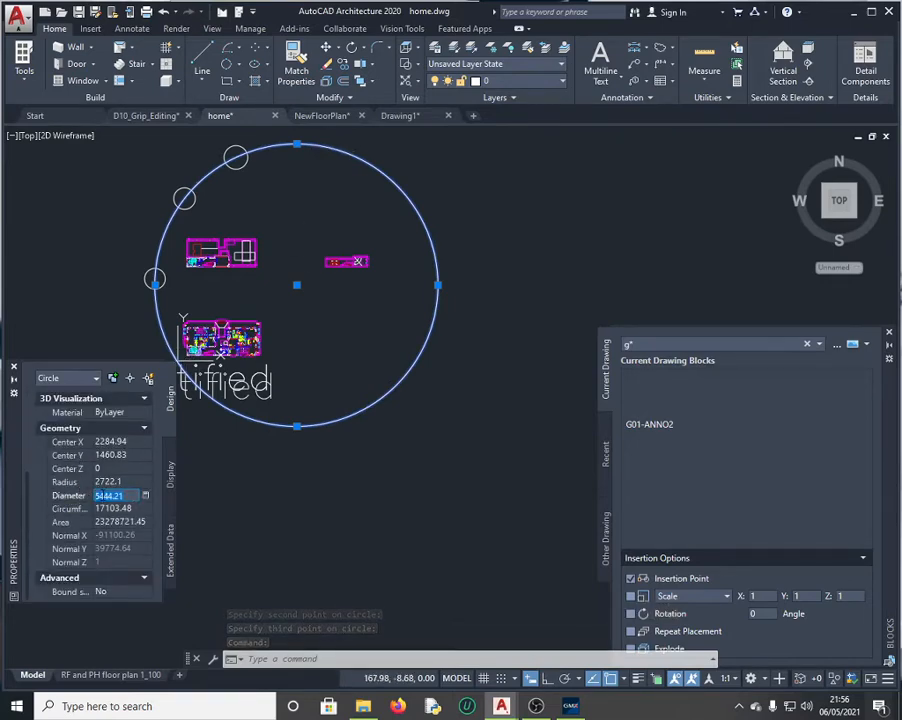
click(568, 706)
drag(337, 524, 270, 540)
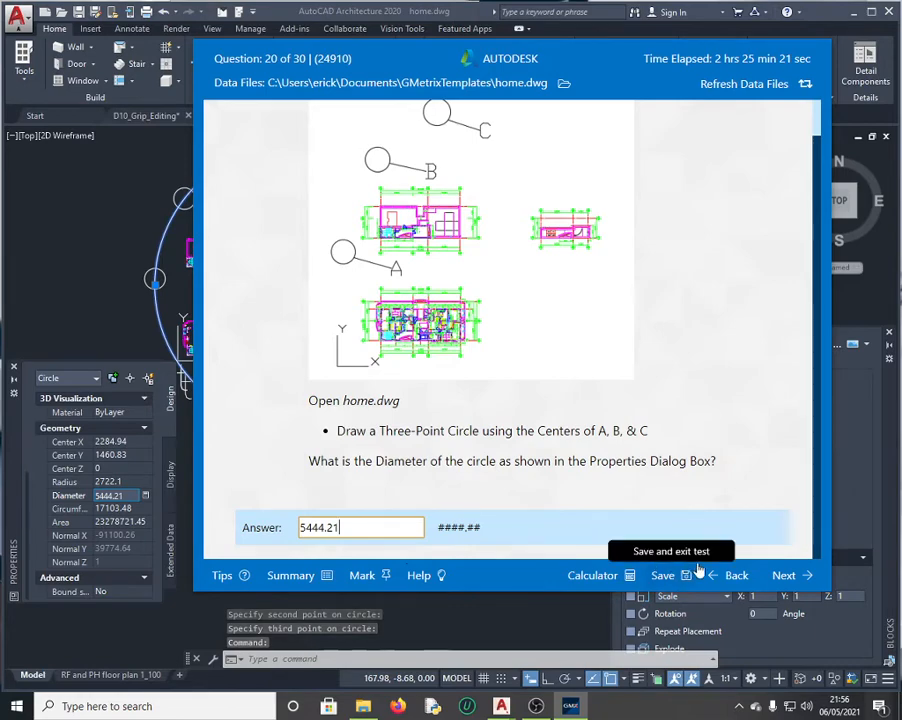
click(784, 577)
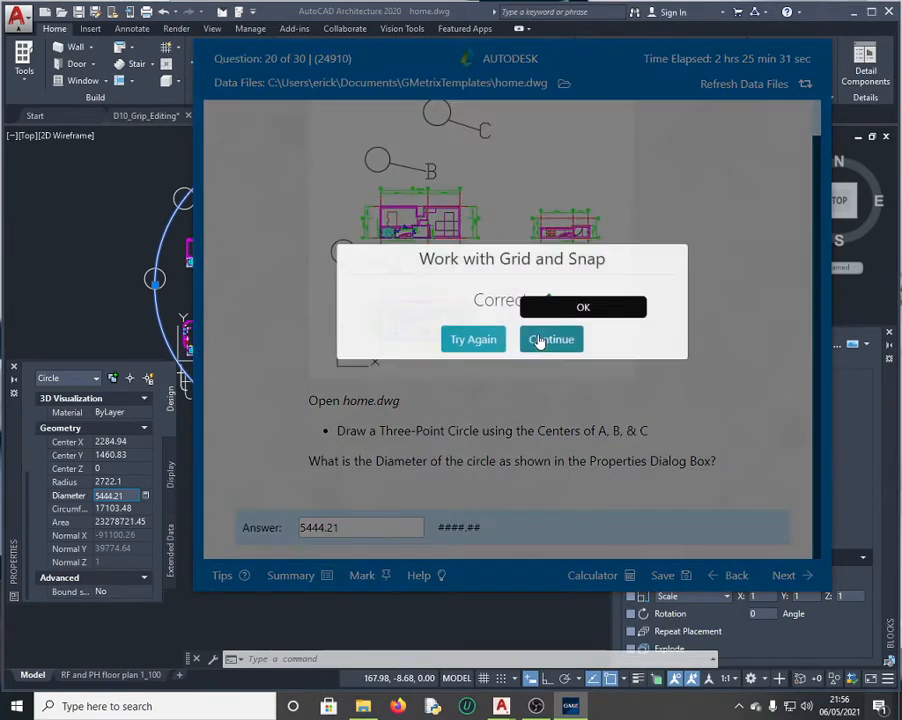
Step: Restore the Snap named view, close the Blocks palette and turn on Ortho mode
click(555, 354)
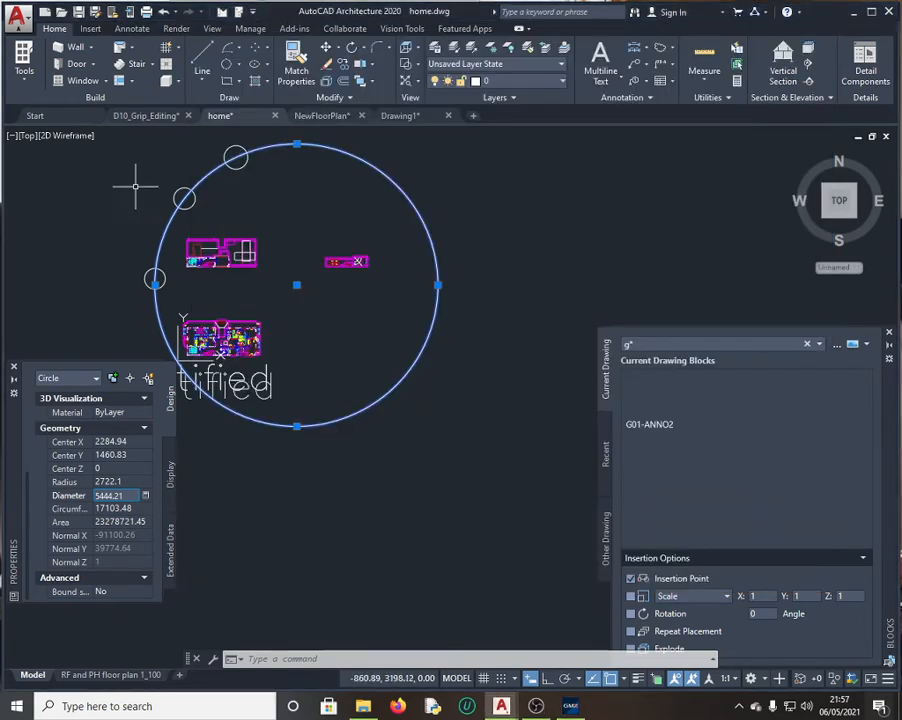
click(211, 29)
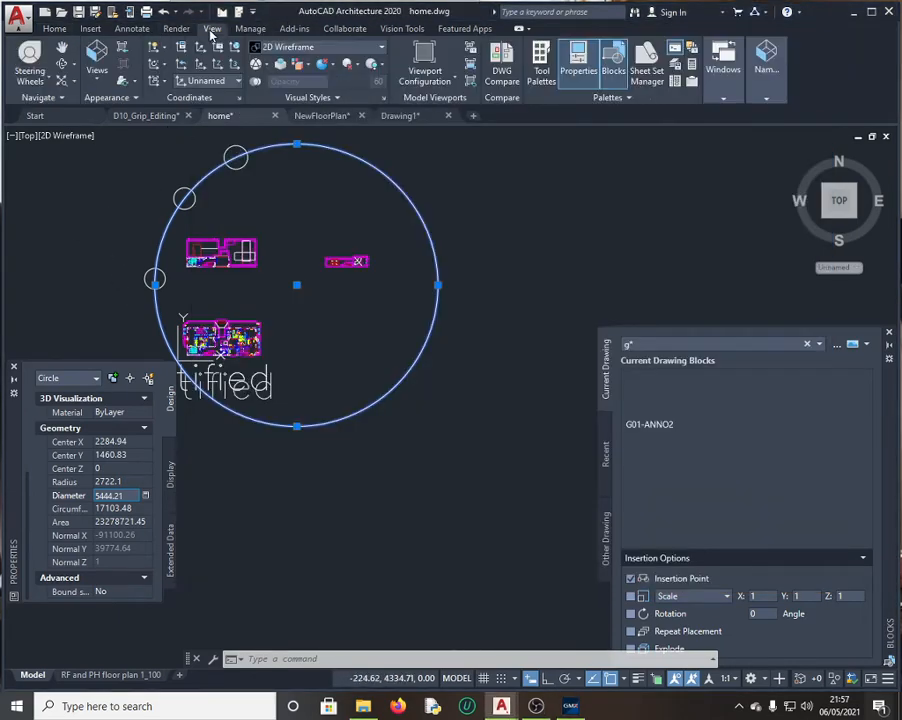
click(96, 66)
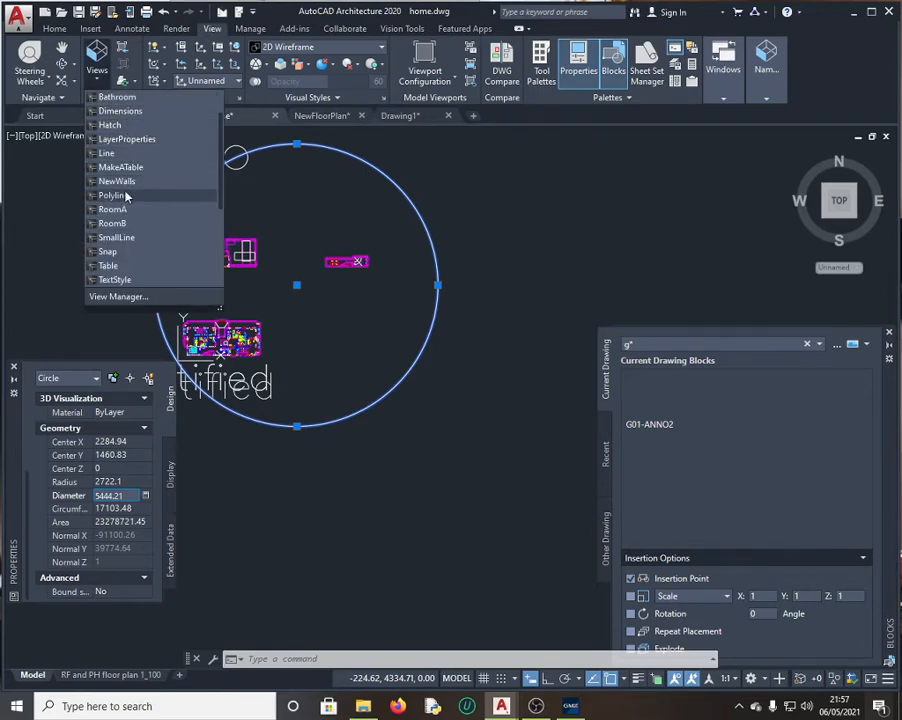
click(108, 251)
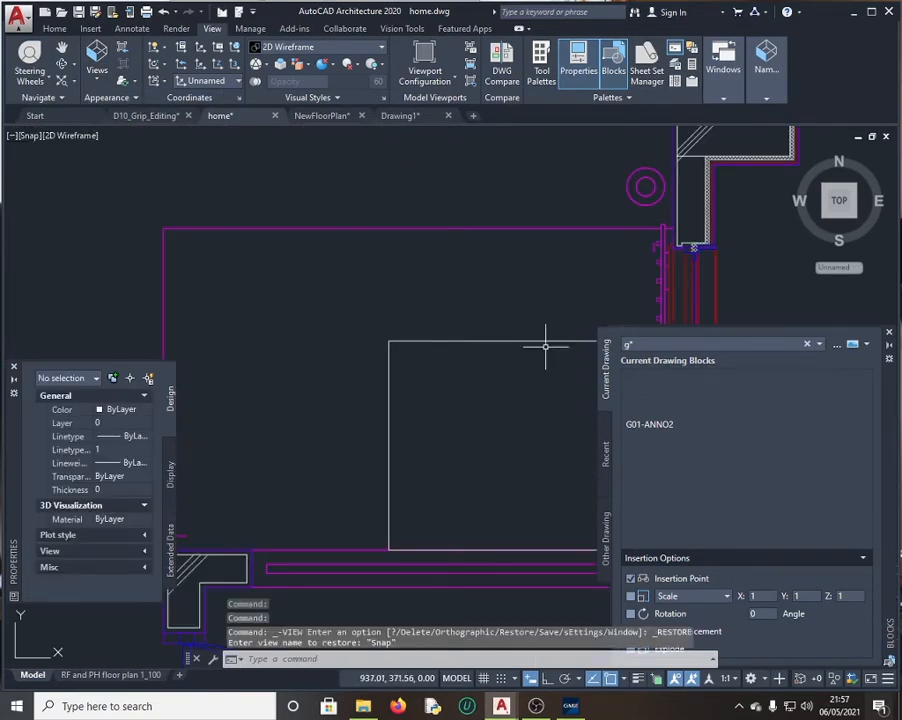
click(890, 333)
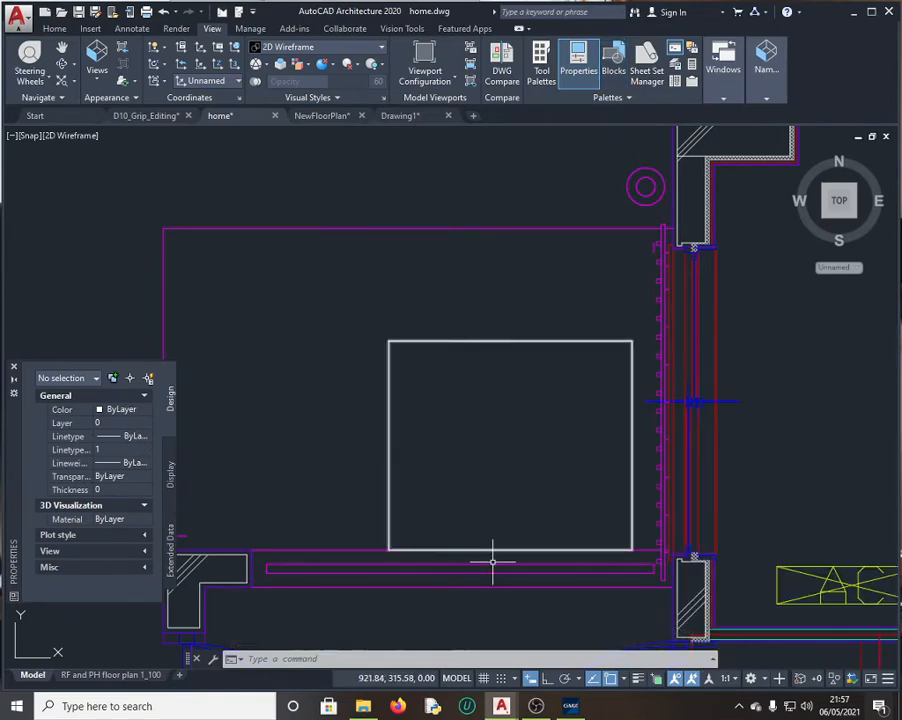
click(547, 680)
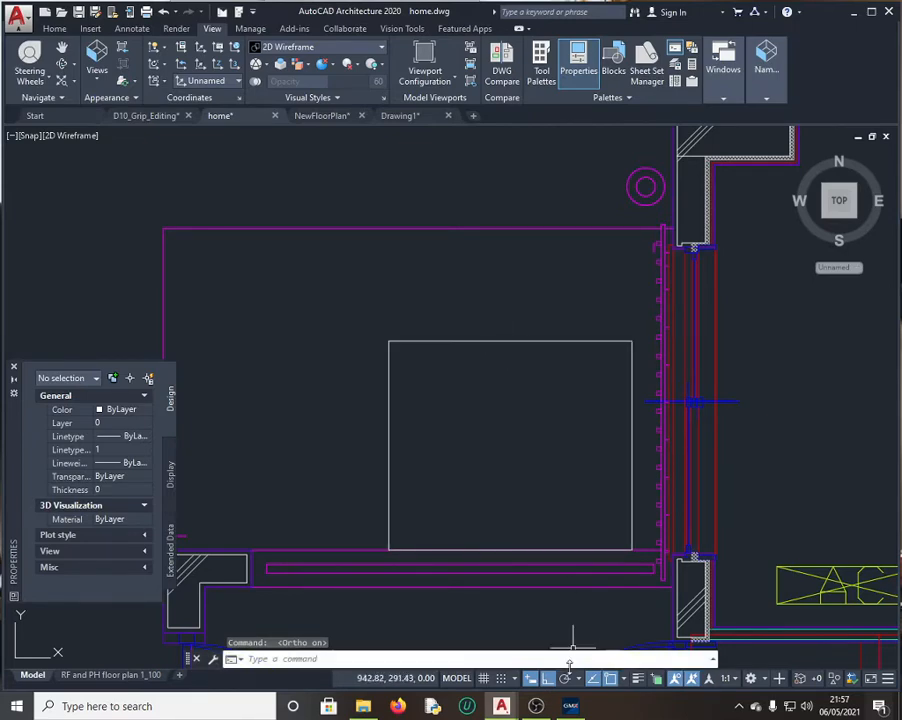
Step: Review the object snap settings in Drafting Settings, closing without changes
click(624, 683)
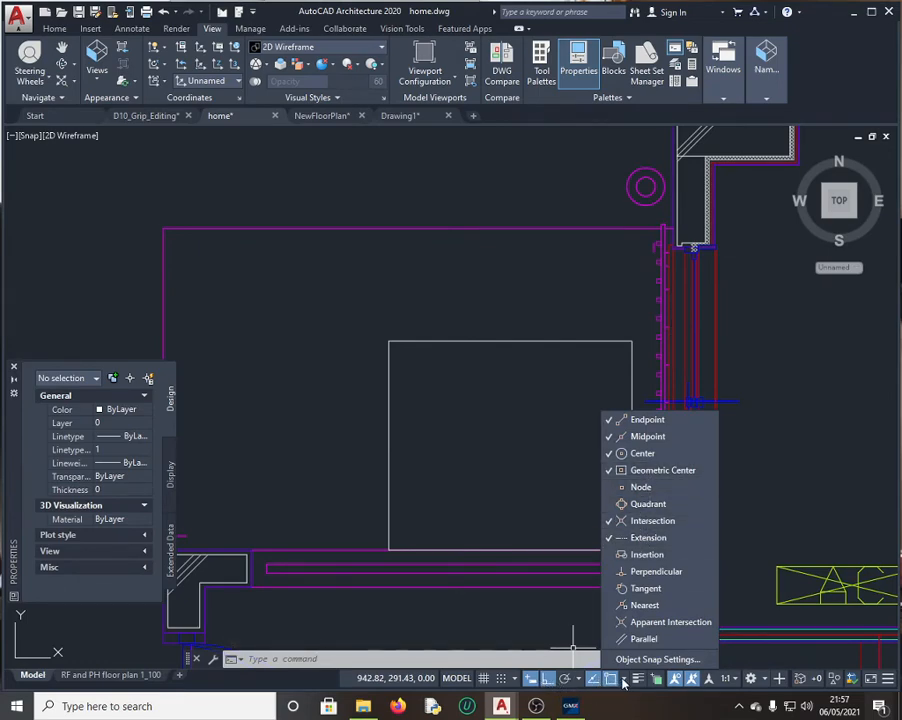
click(664, 661)
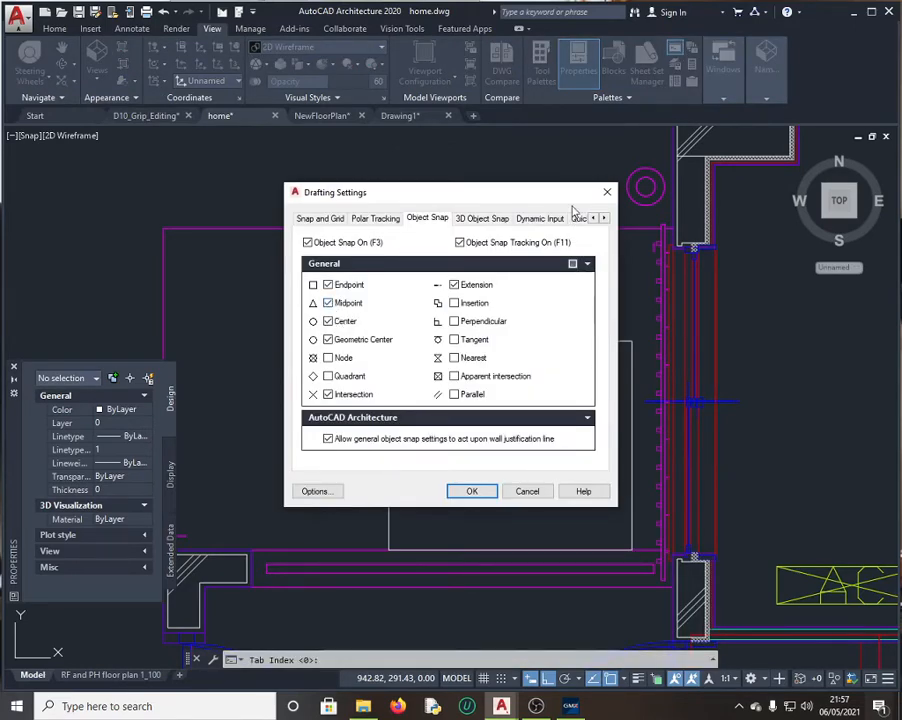
click(606, 192)
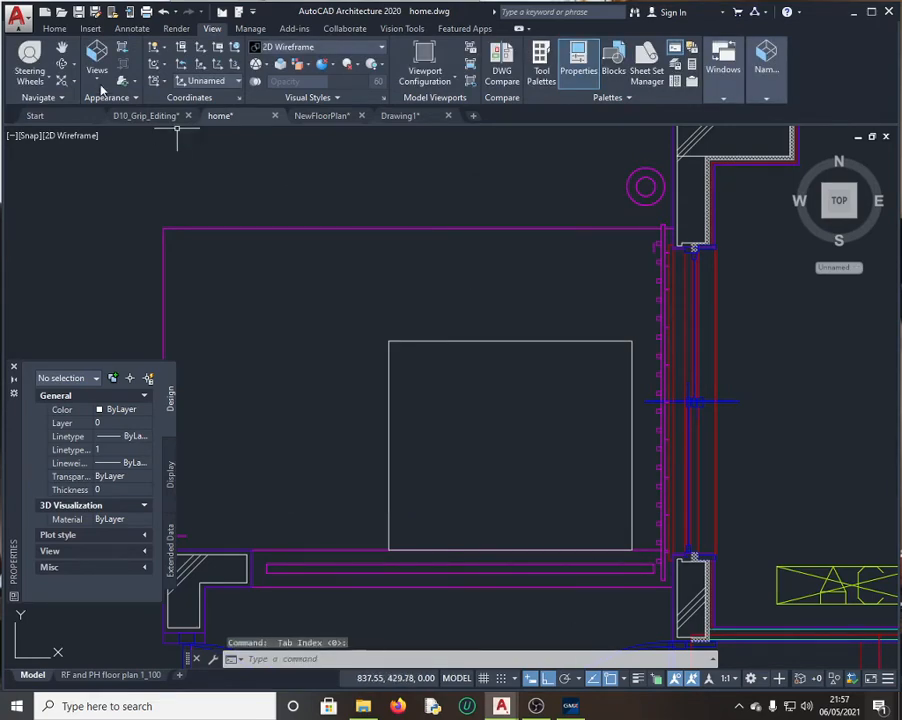
Step: Draw a line joining the Line 1 and Line 2 midpoints and select it for question 21
click(54, 28)
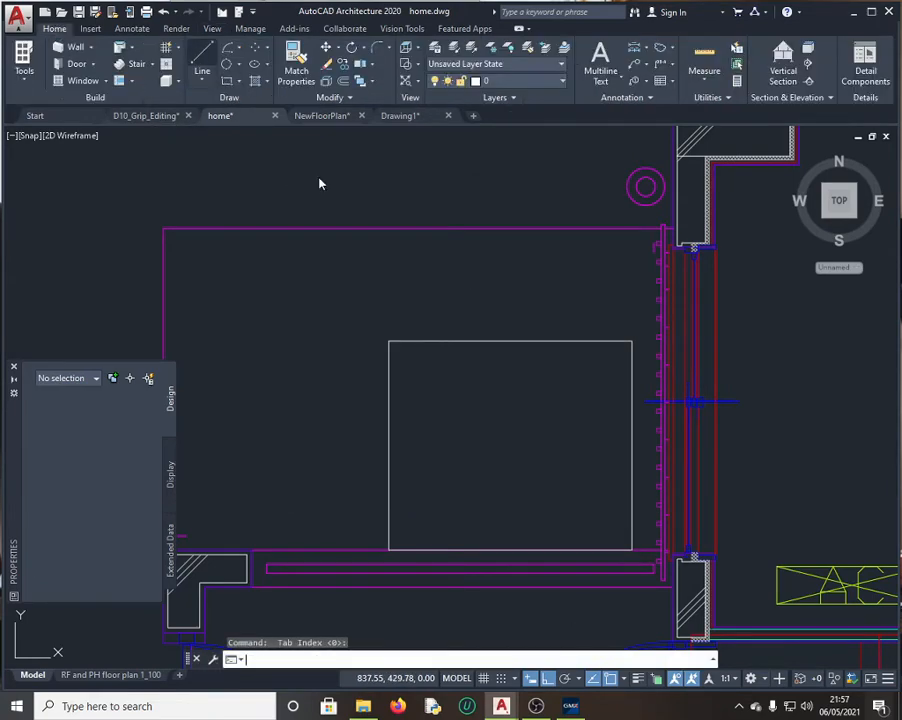
text(l)
key(Return)
click(510, 341)
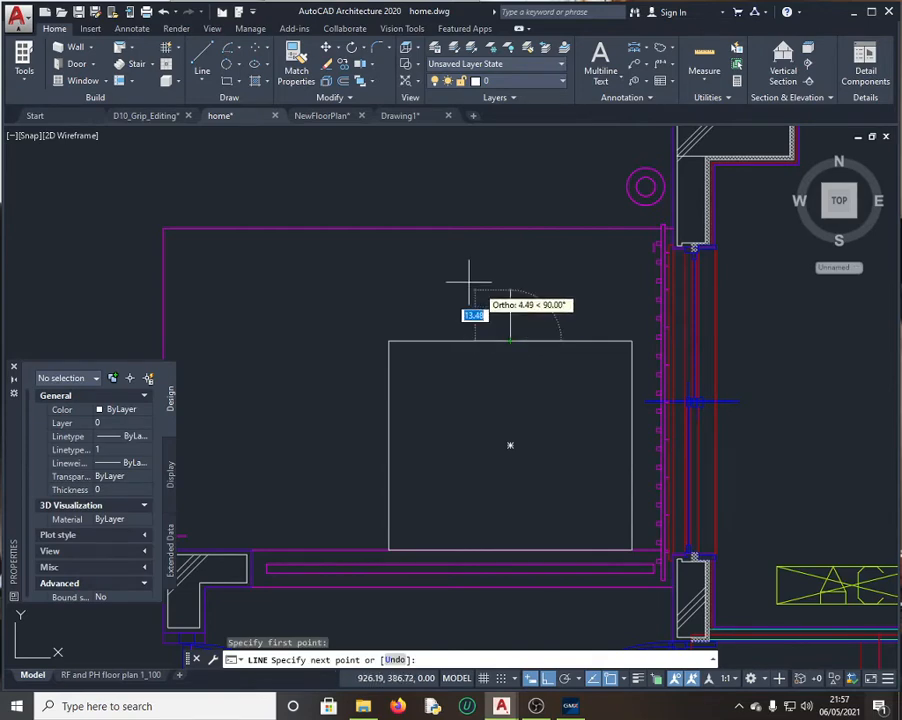
click(413, 230)
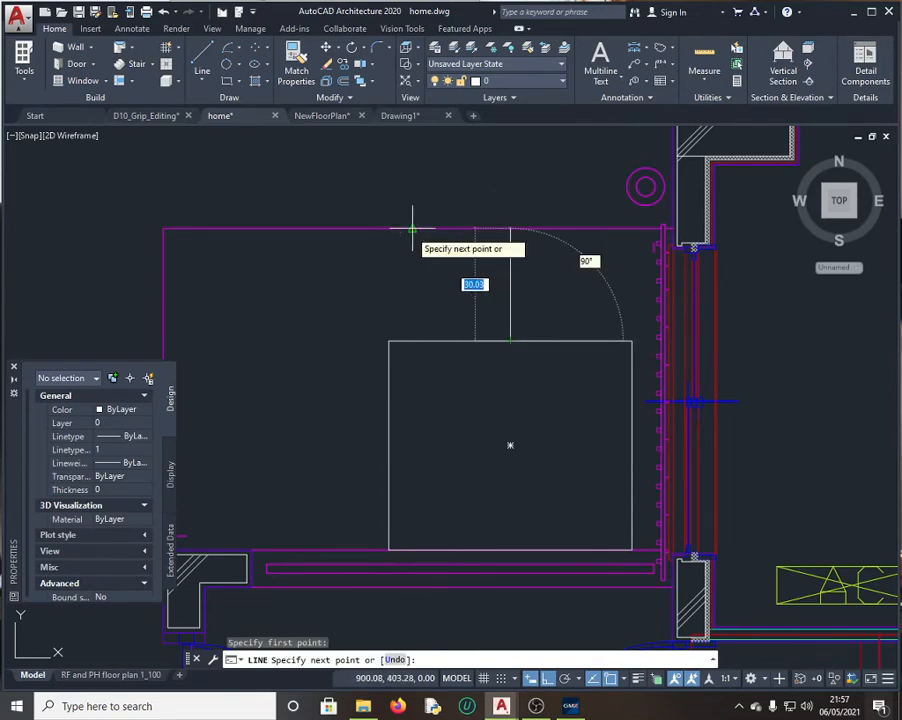
key(Escape)
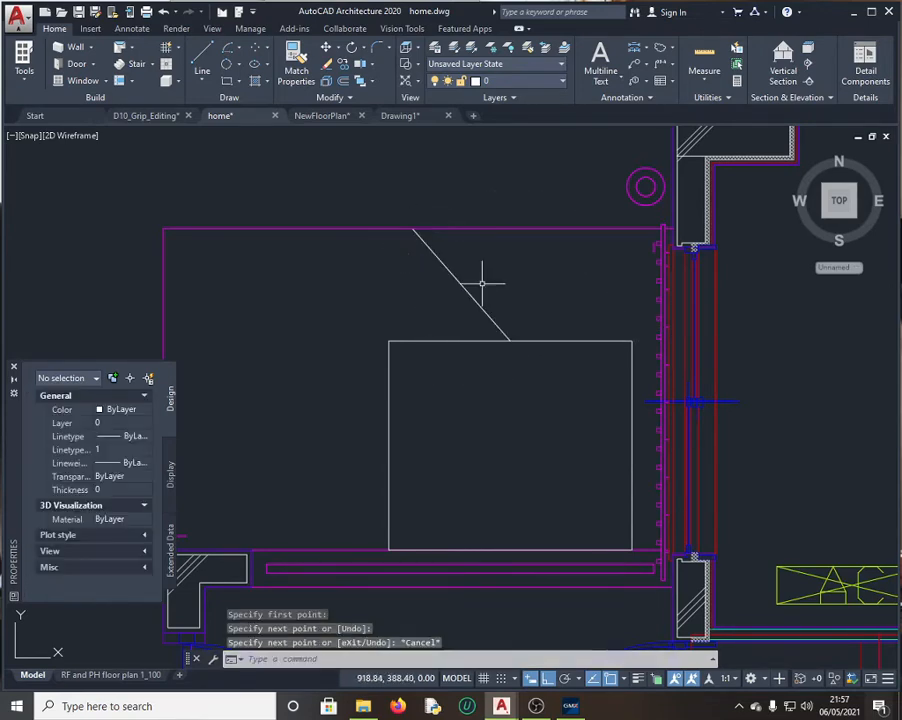
click(466, 289)
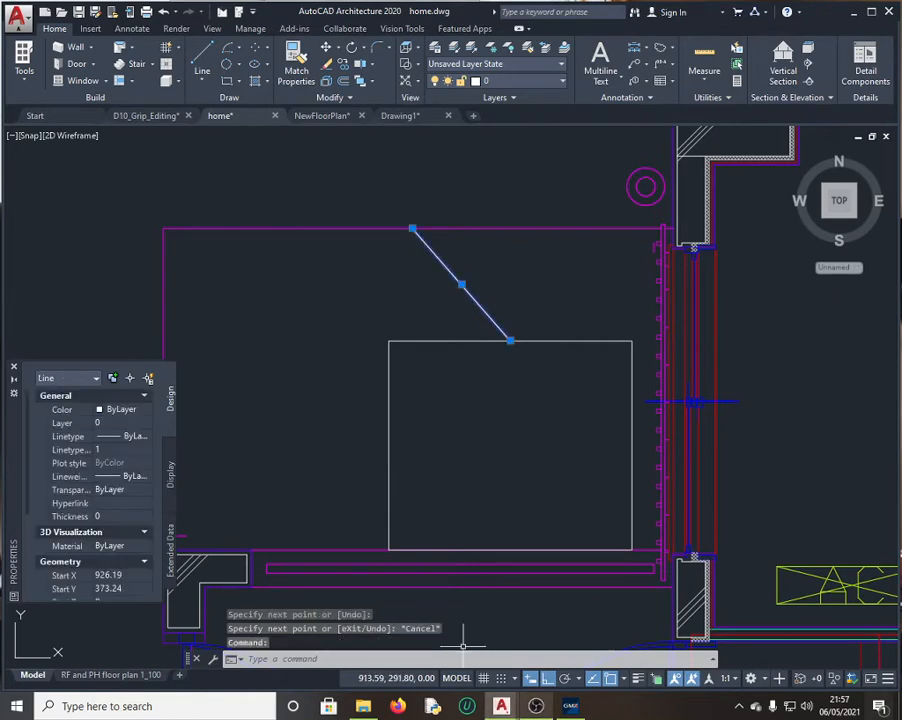
click(569, 708)
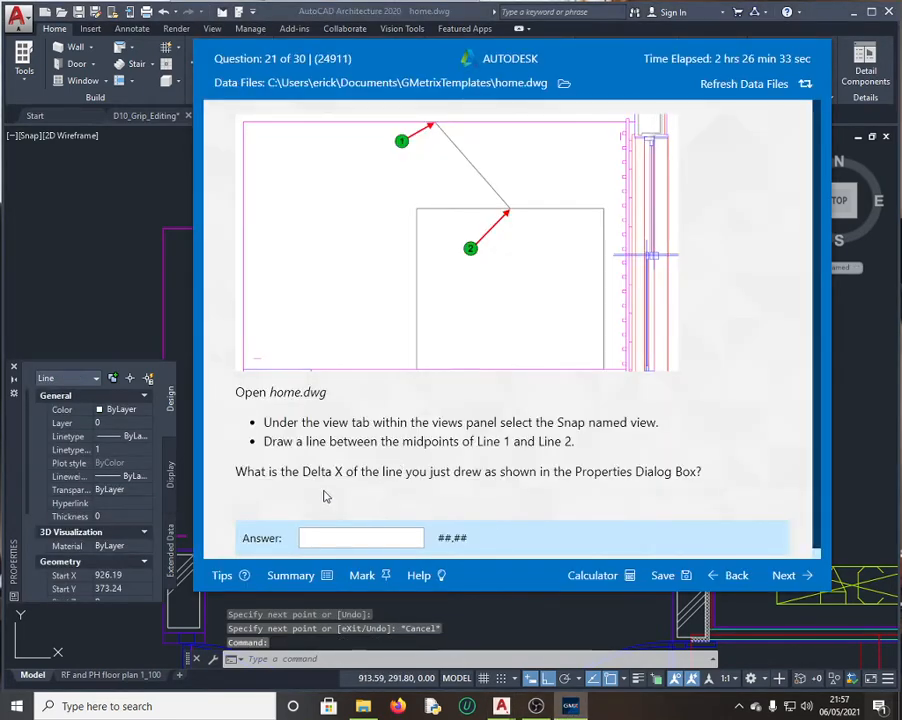
Step: Submit the line's Delta X of -26.11 for question 21, then retry after it is marked wrong
click(148, 310)
scroll(88, 540, down, 3)
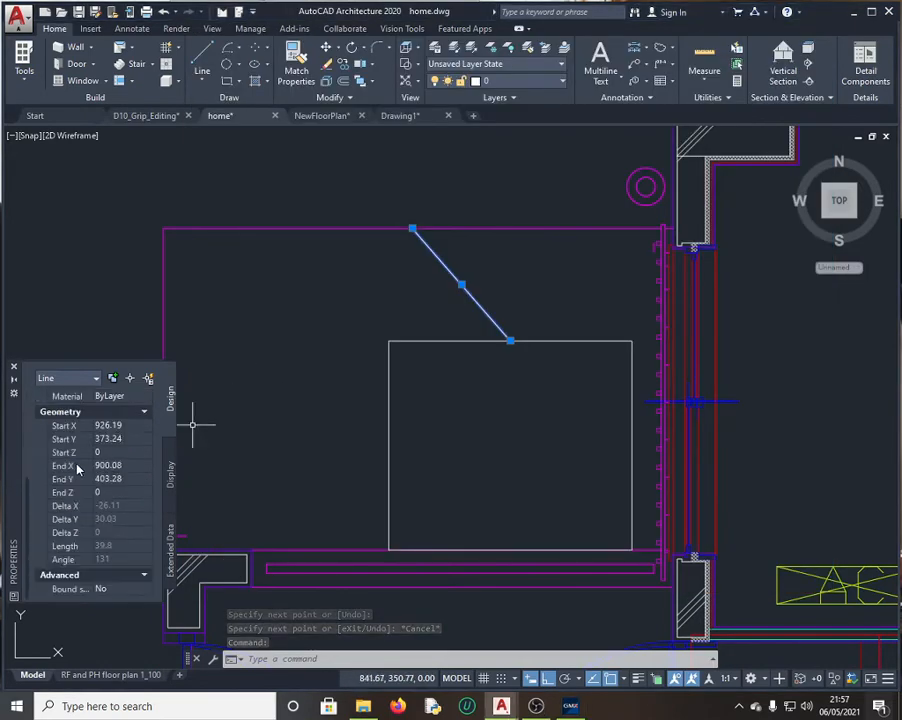
click(145, 508)
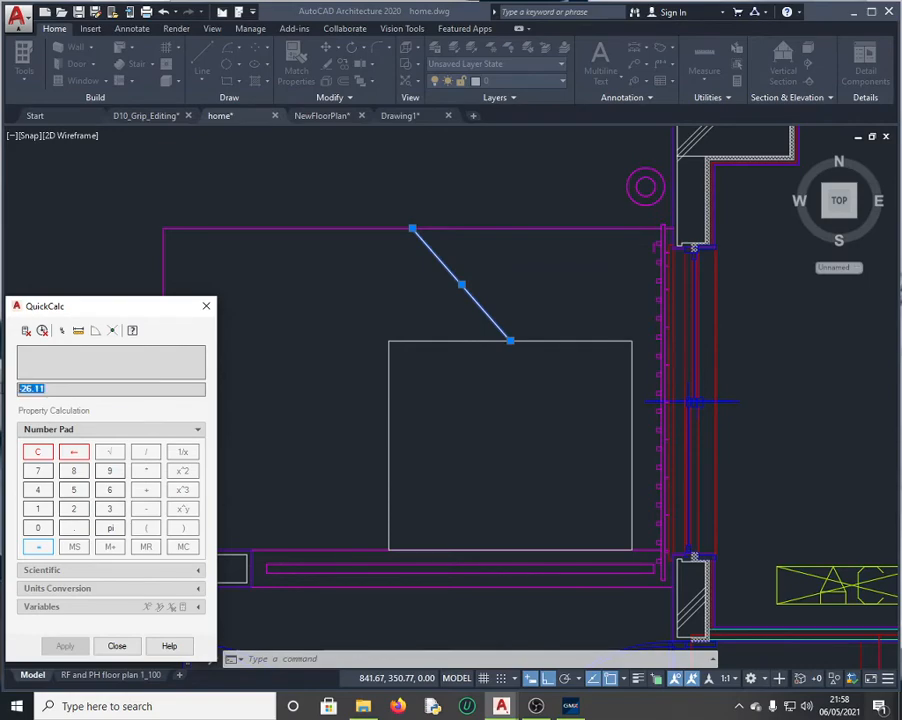
click(578, 708)
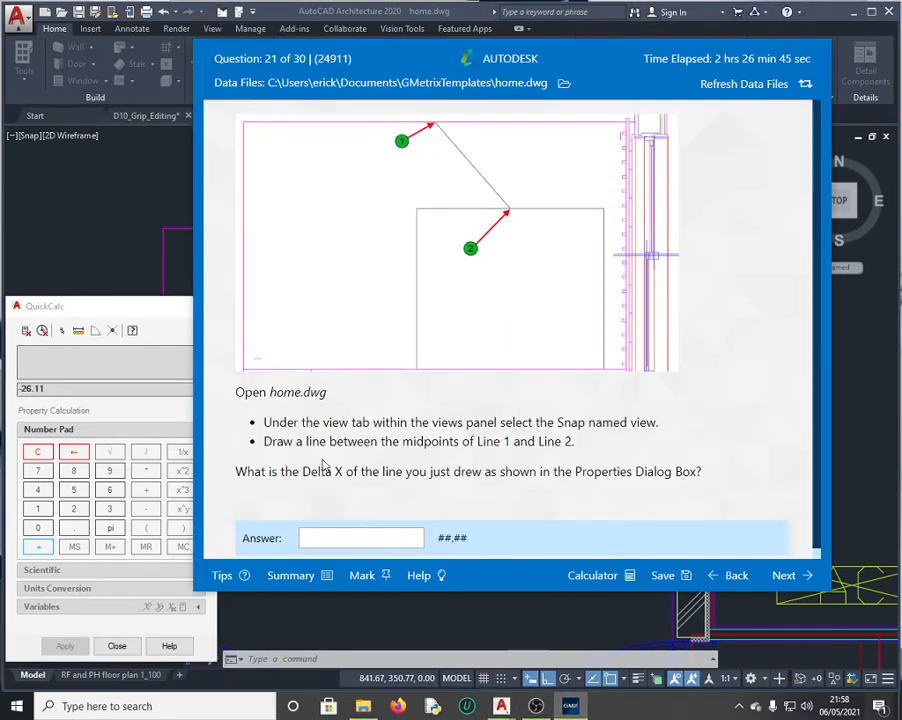
click(341, 541)
text(-26.11)
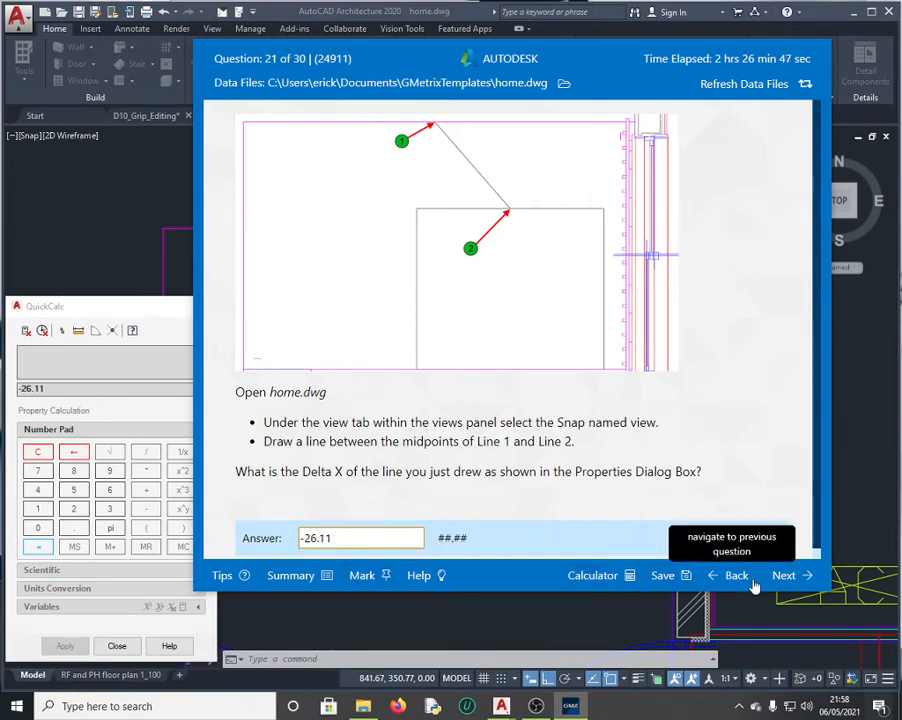
click(797, 578)
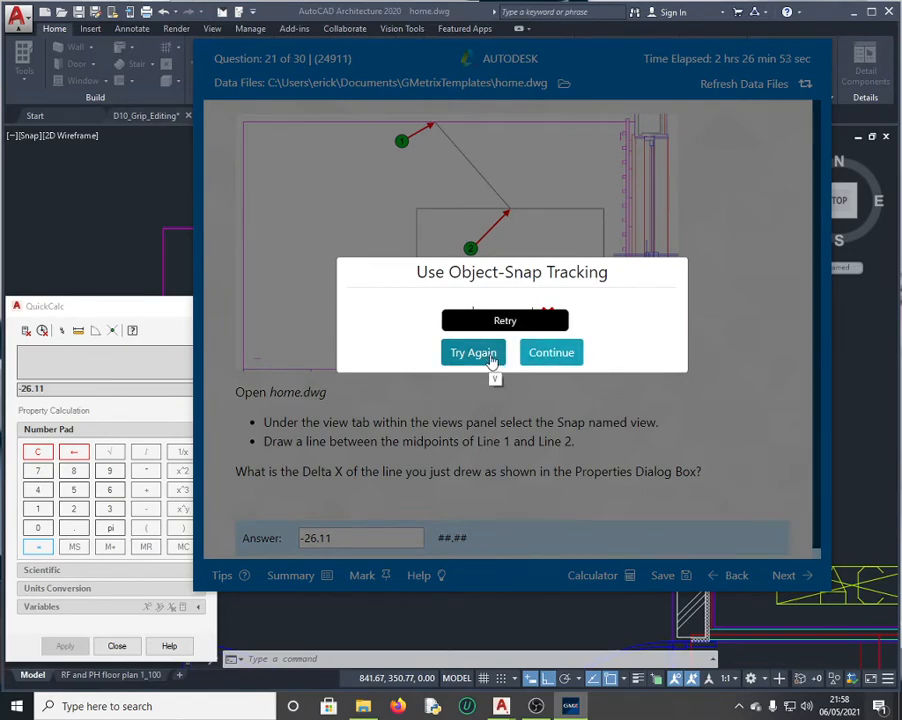
click(472, 353)
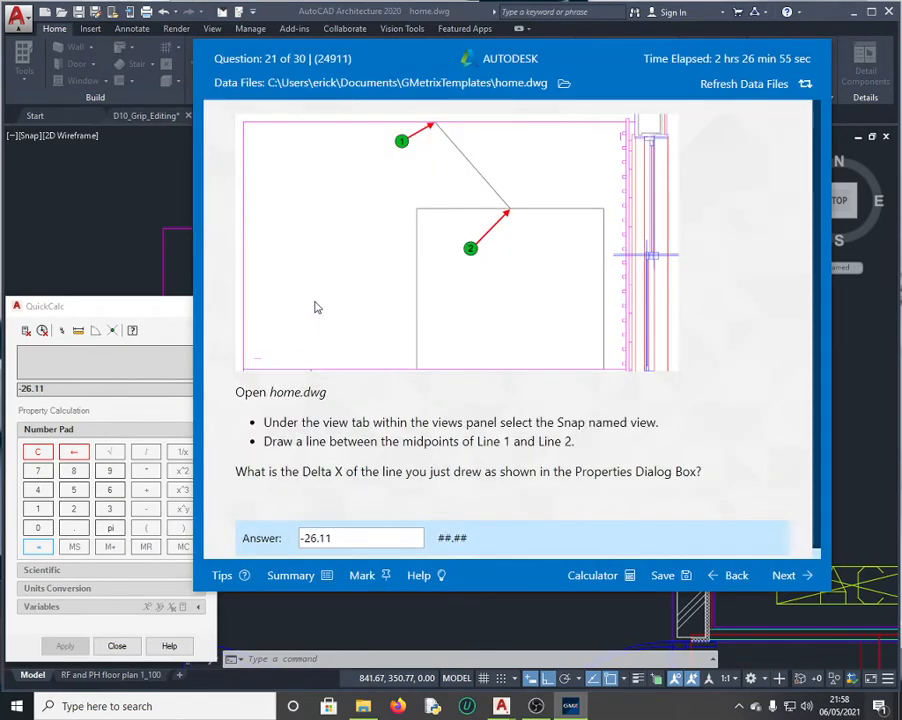
Step: Resubmit the answer as 26.11 without the minus sign and continue to question 22
click(311, 538)
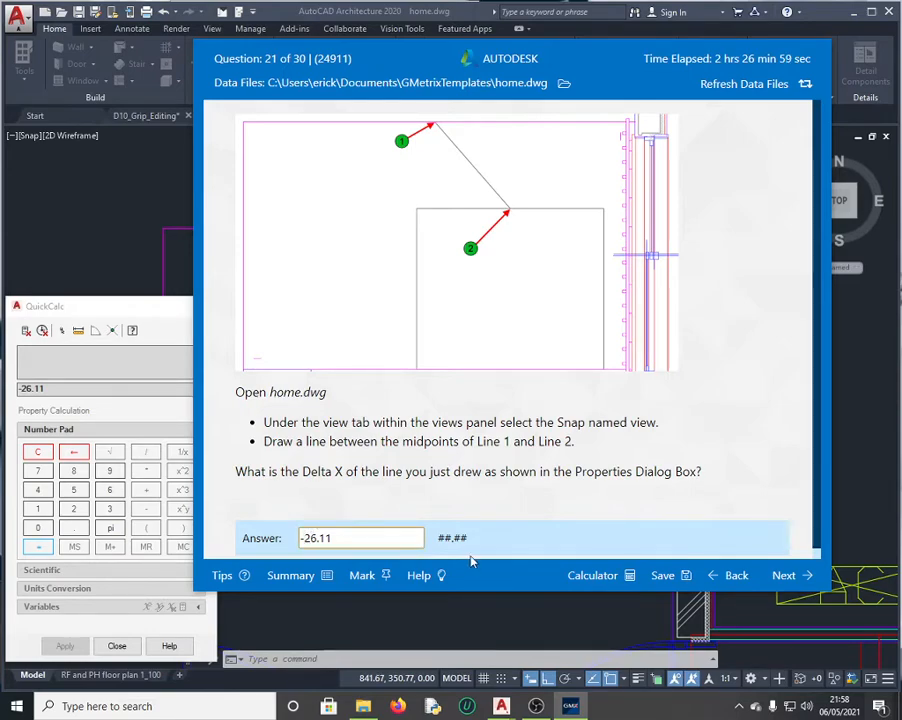
key(Home)
key(Delete)
click(787, 579)
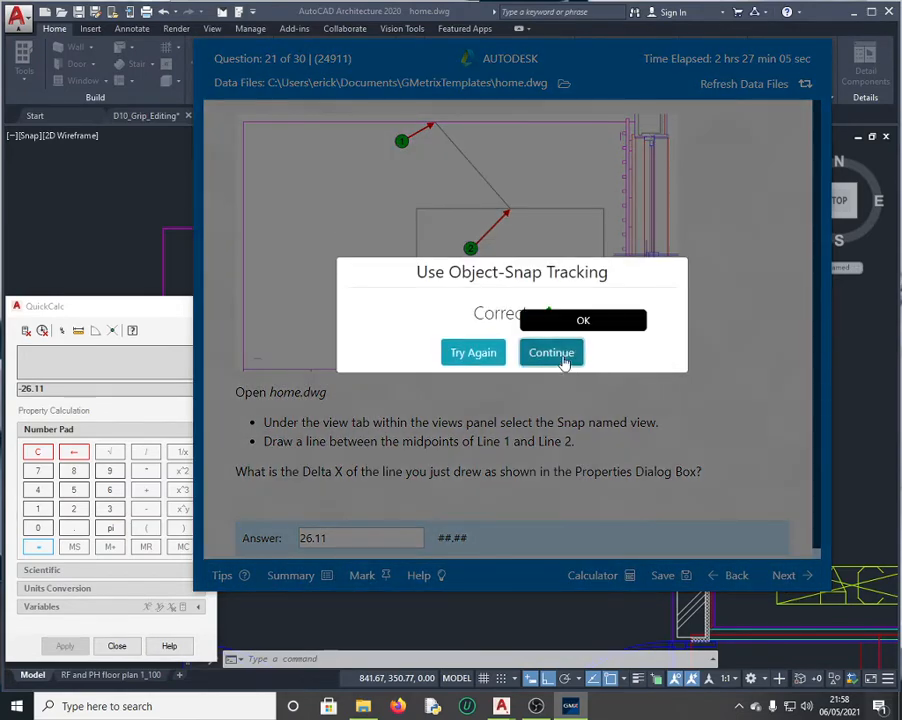
click(562, 360)
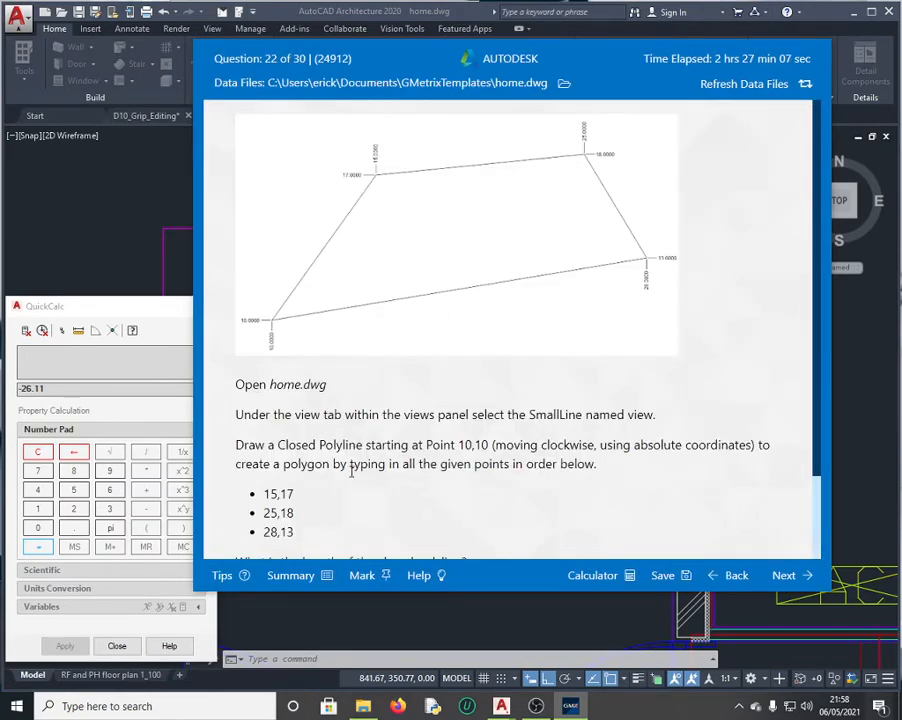
click(163, 329)
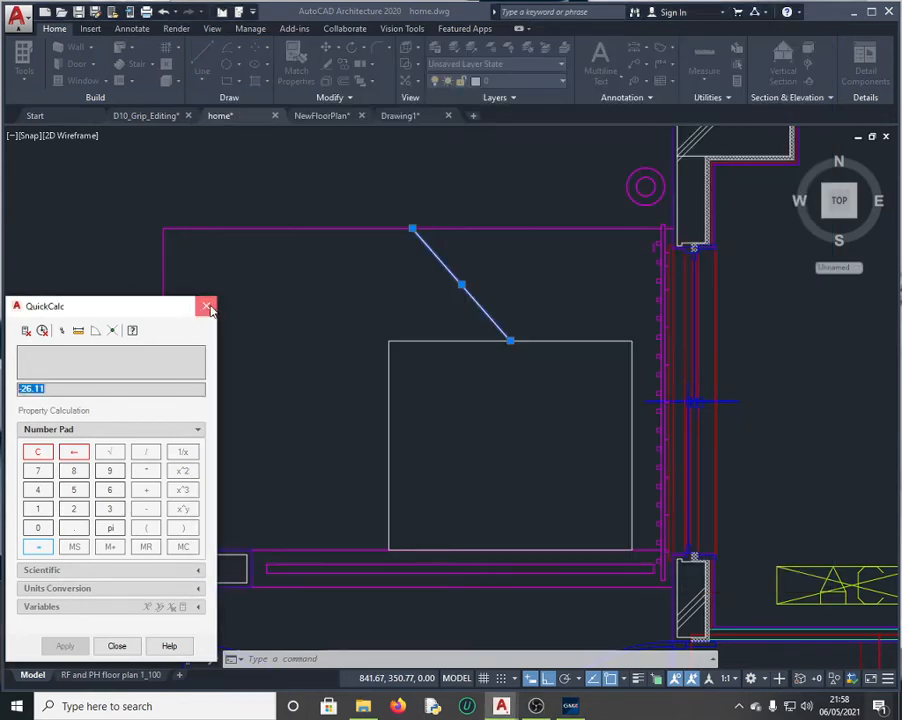
Step: Close QuickCalc, read question 22, and restore the SmallLine named view
click(208, 305)
click(576, 706)
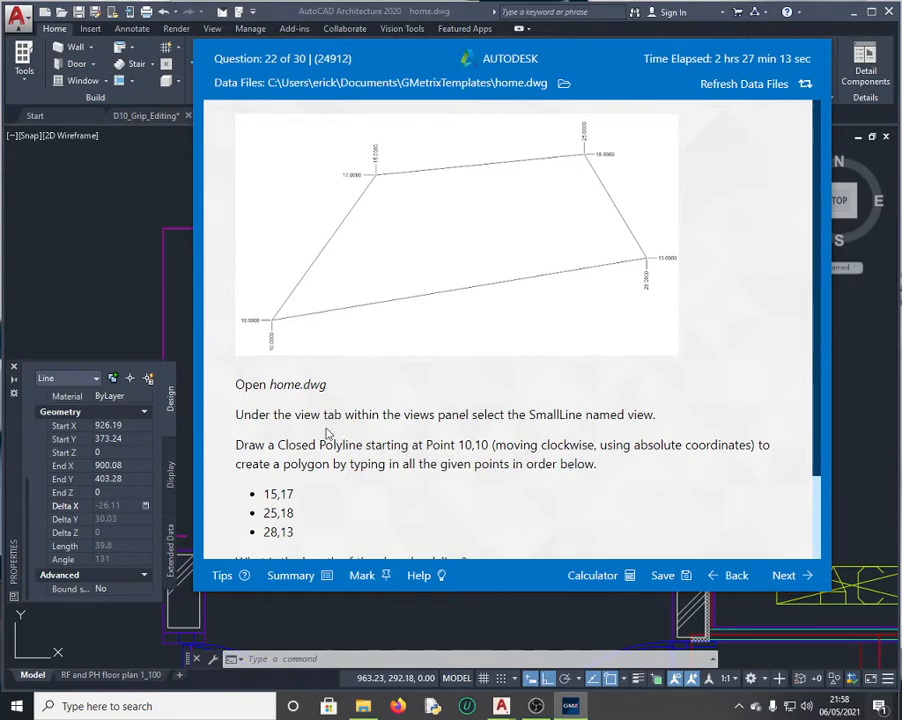
click(115, 230)
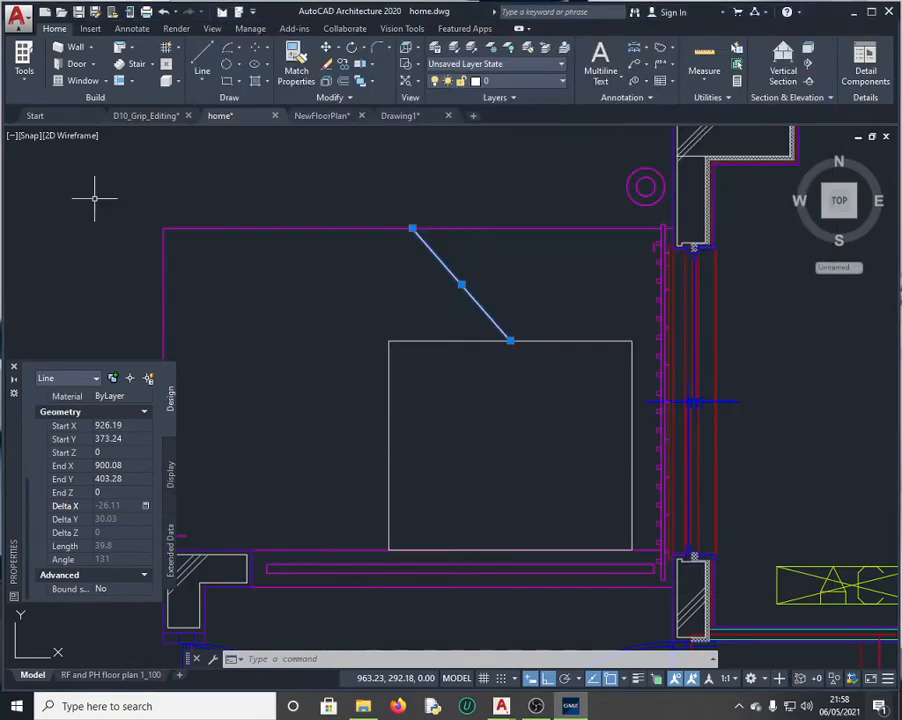
click(212, 28)
click(99, 82)
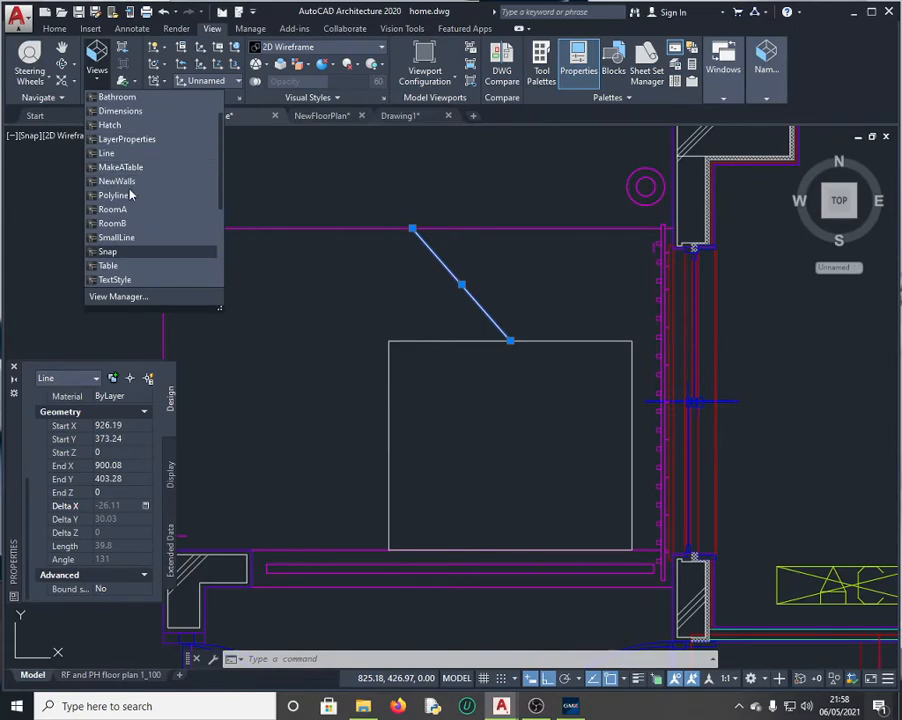
click(142, 241)
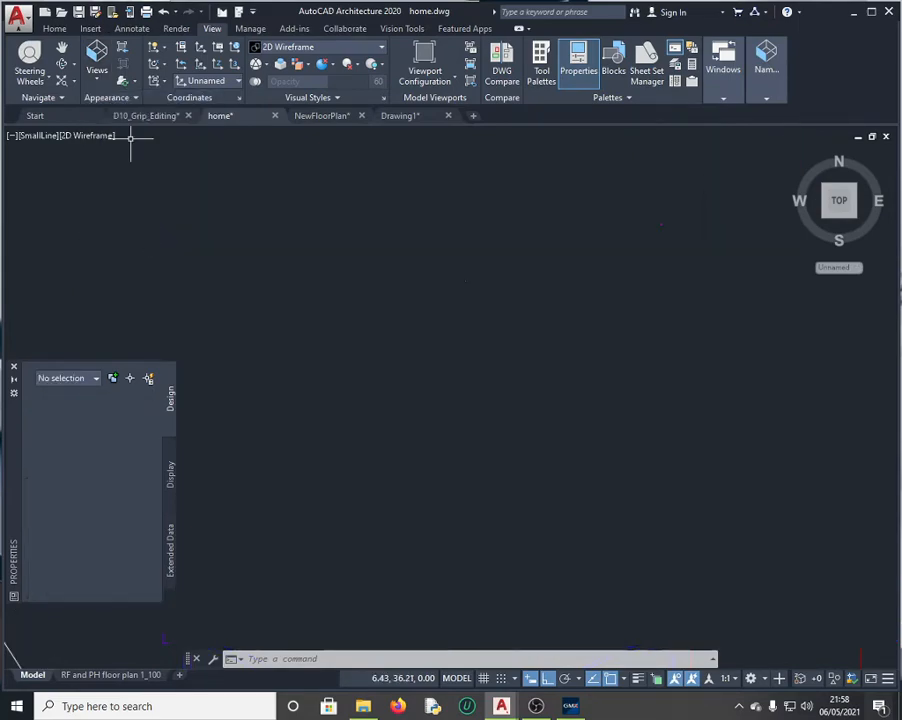
click(570, 707)
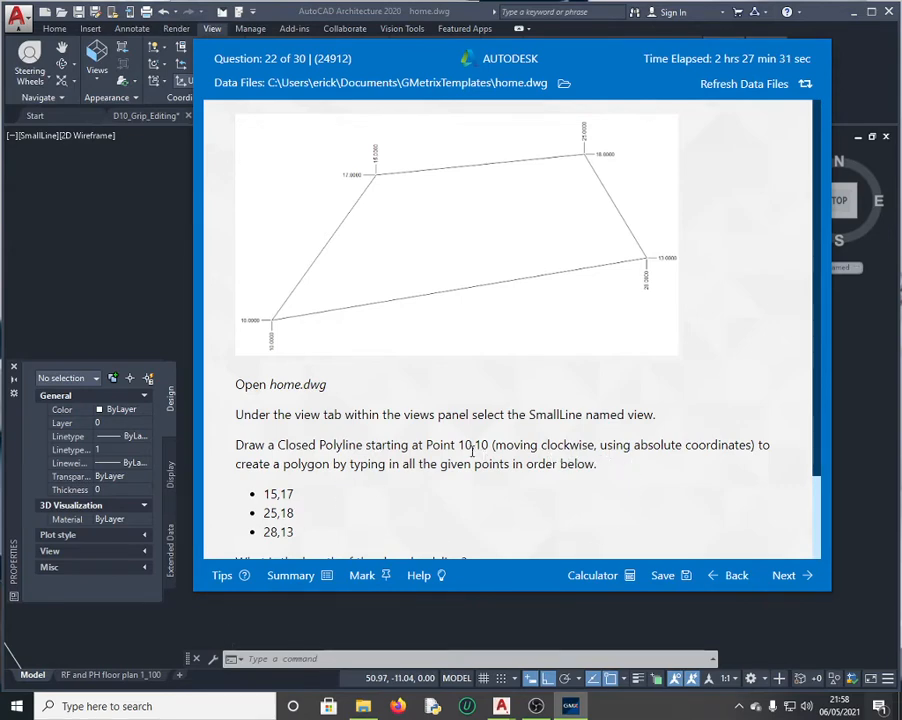
click(155, 262)
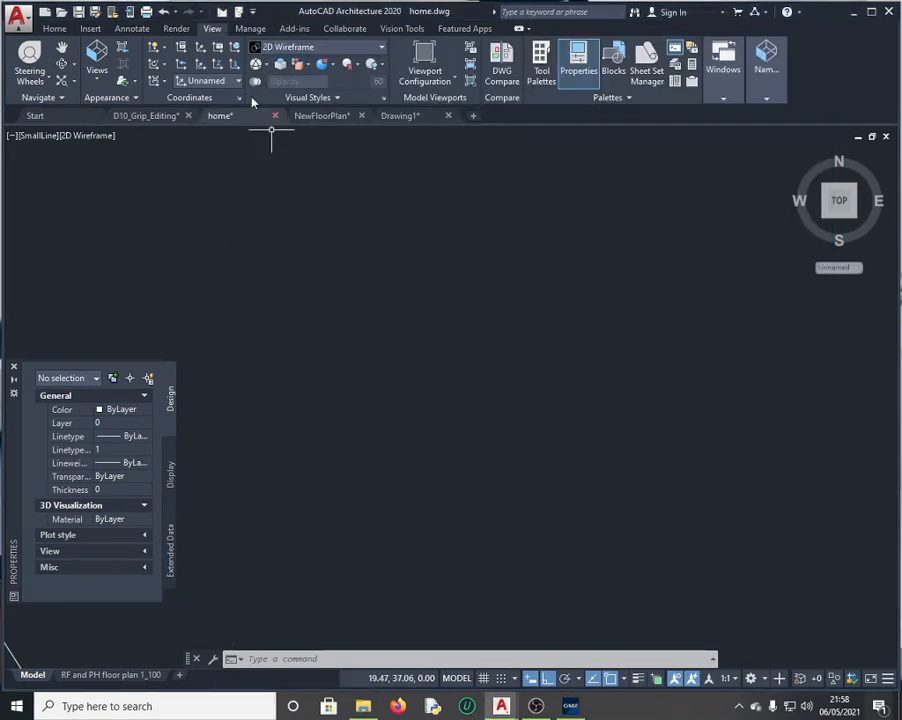
Step: Start a polyline (PL) at 10,10 and add the vertex 15,17
click(285, 660)
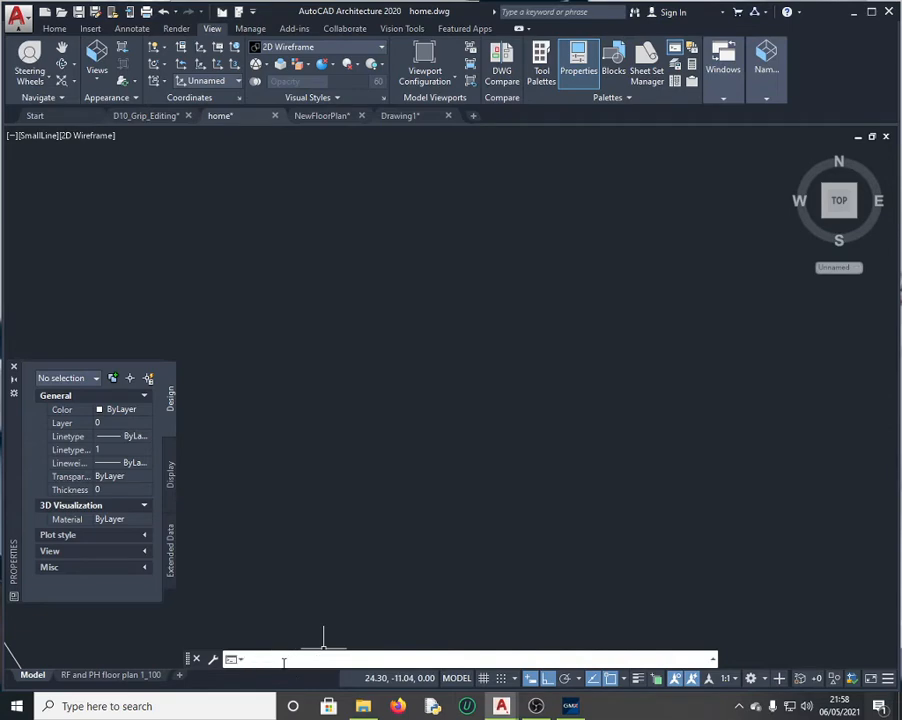
text(PL)
key(Return)
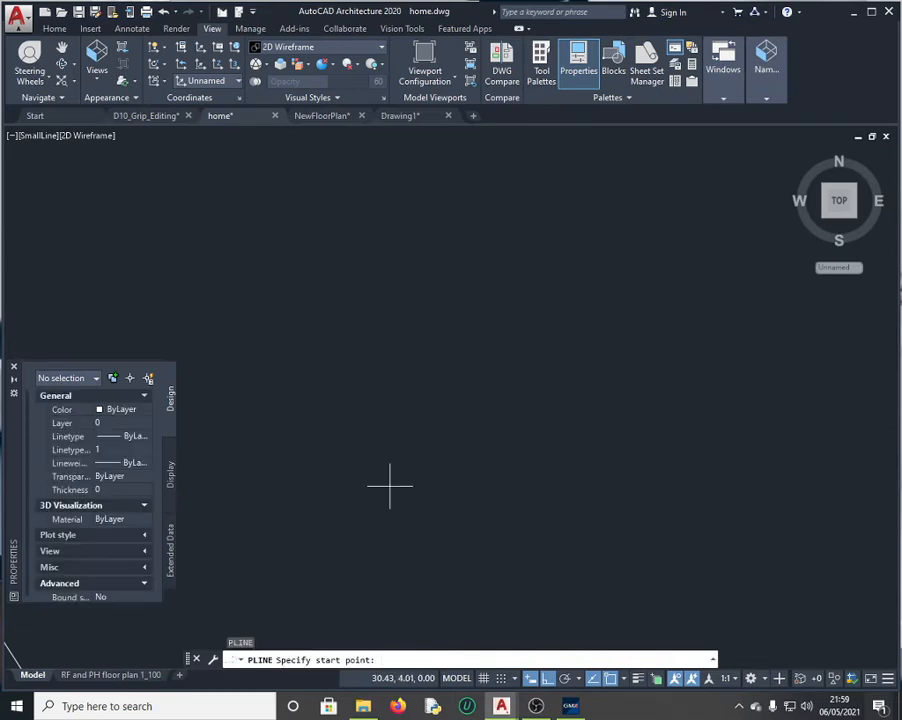
text(10,)
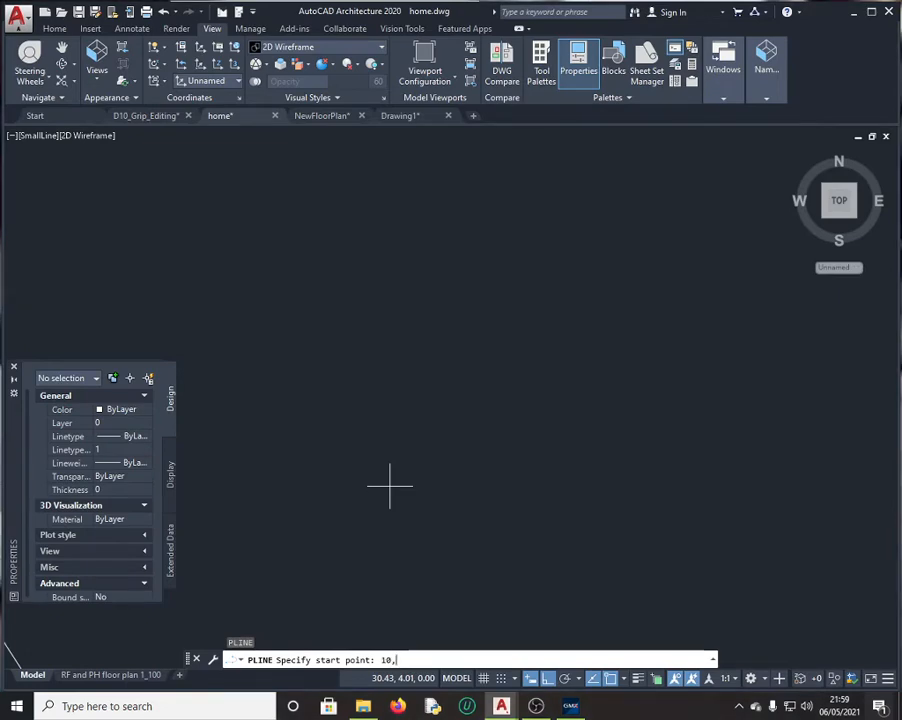
text(10)
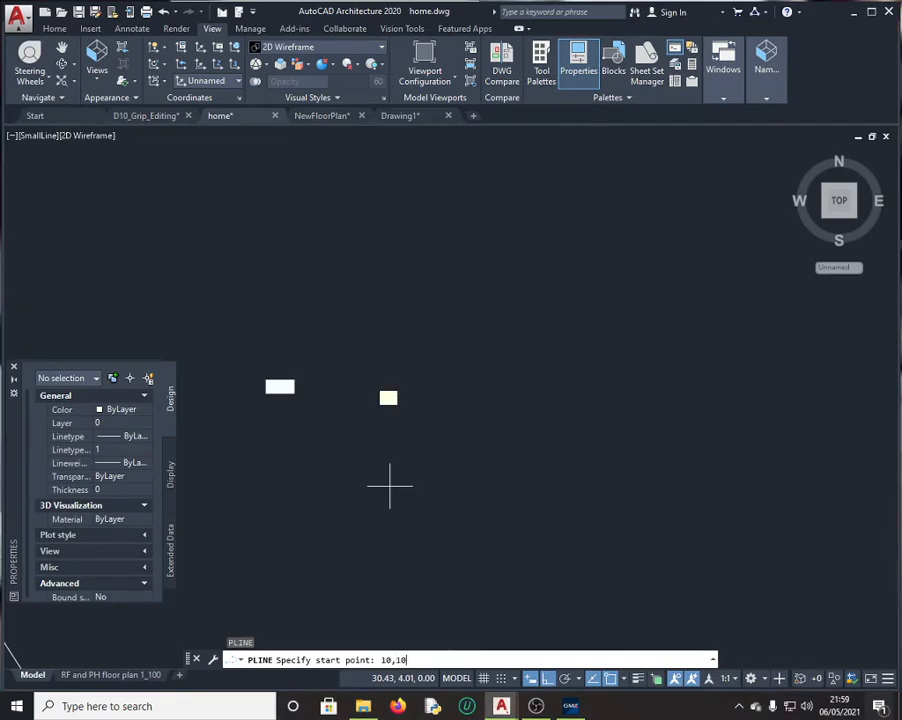
key(Return)
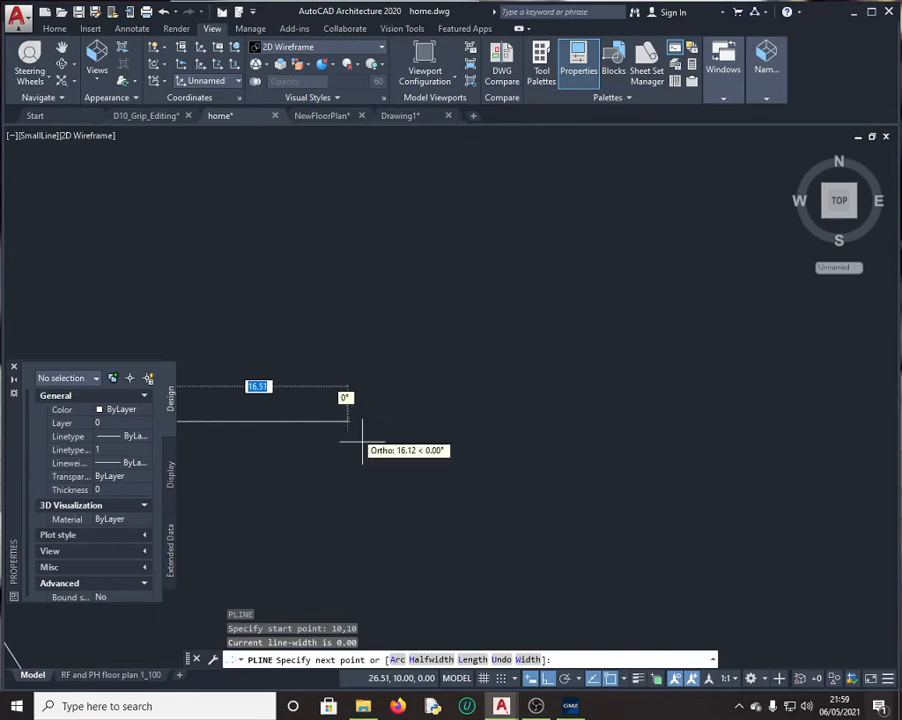
click(570, 706)
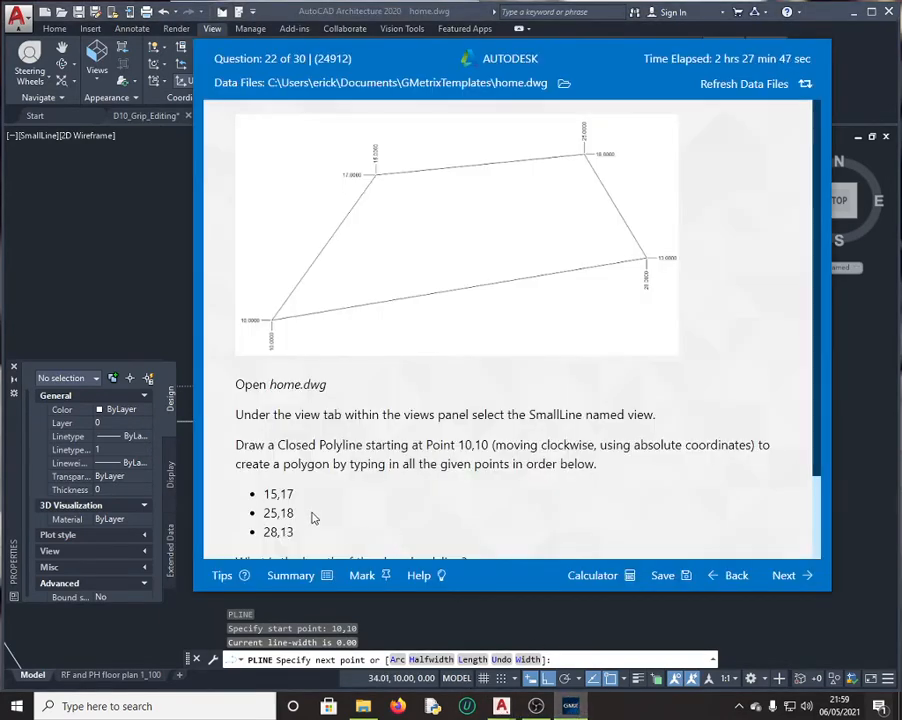
click(182, 292)
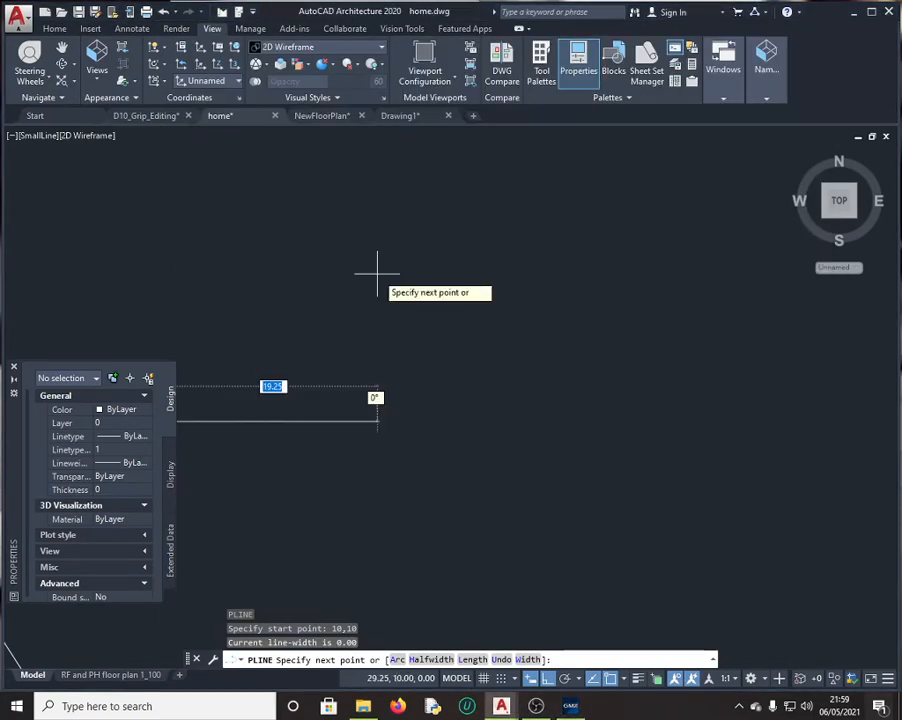
text(1)
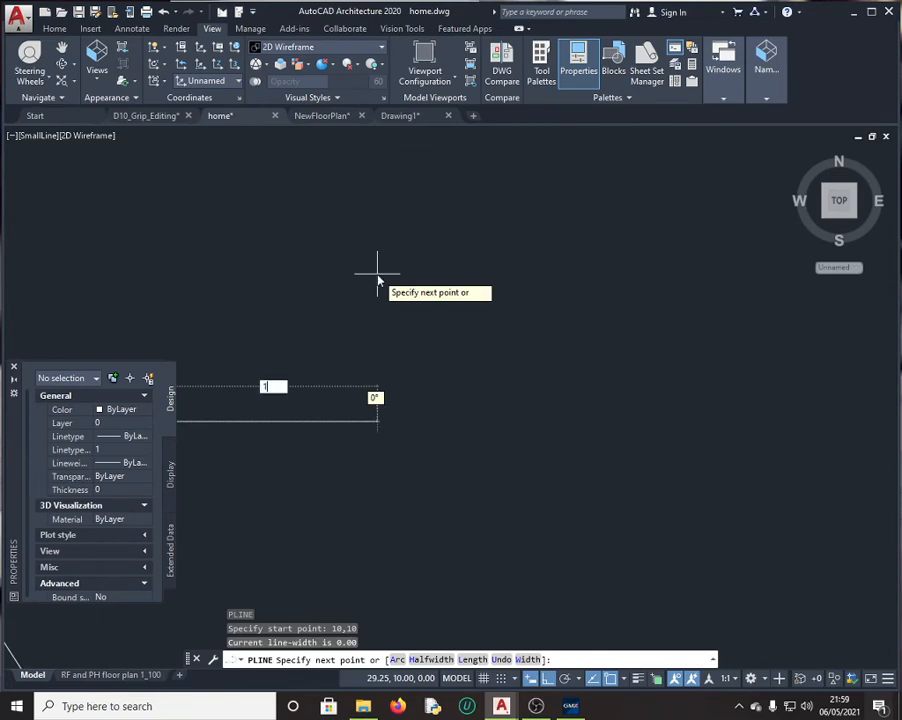
text(5)
key(Tab)
text(1)
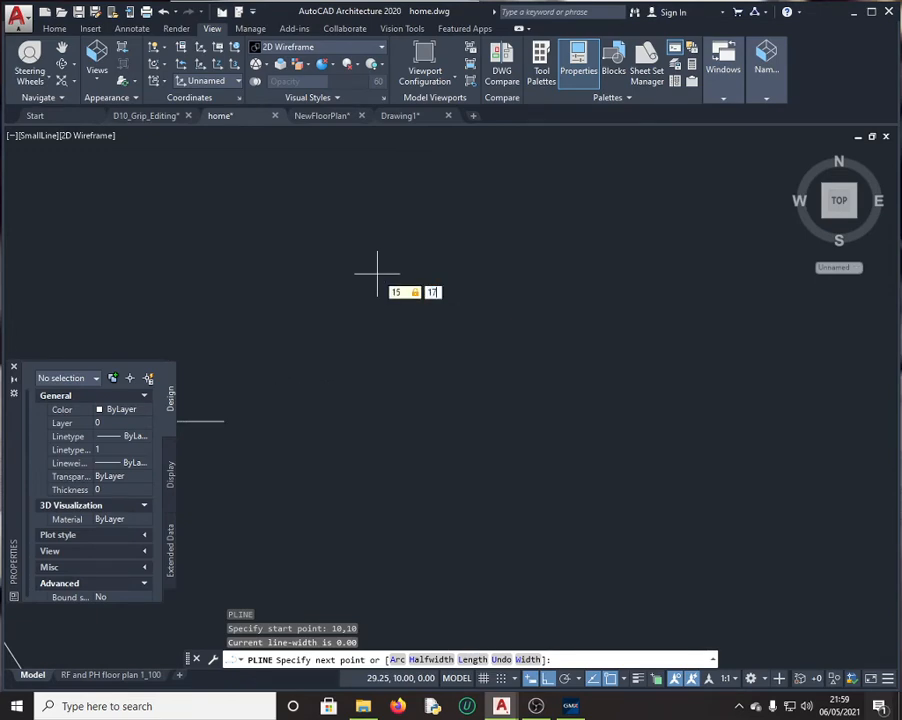
key(Return)
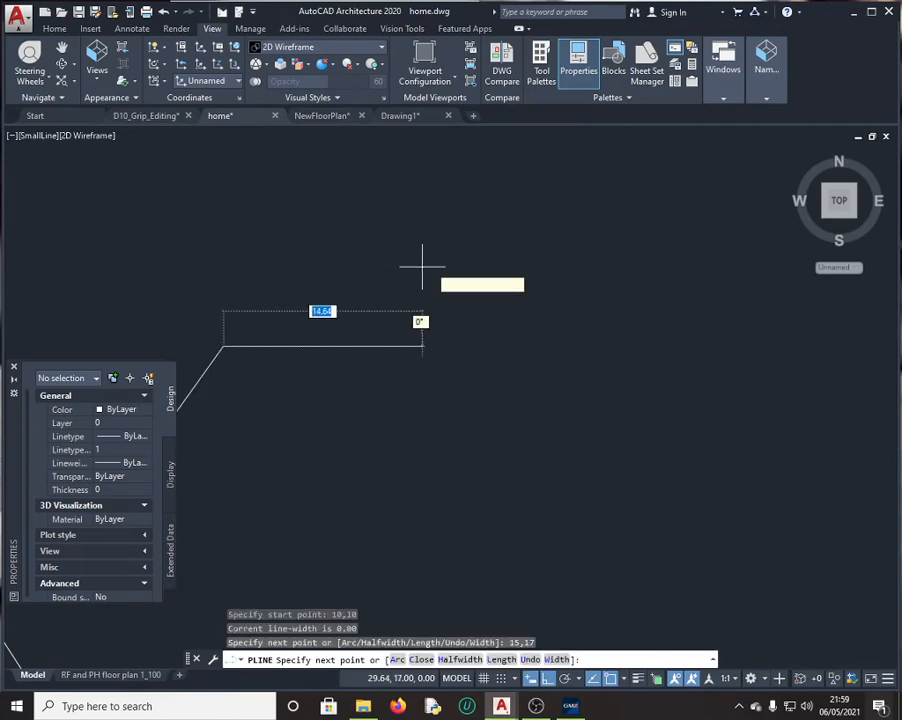
Step: Add vertices 25,18 and 28,13, then end the polyline as an open shape
click(573, 708)
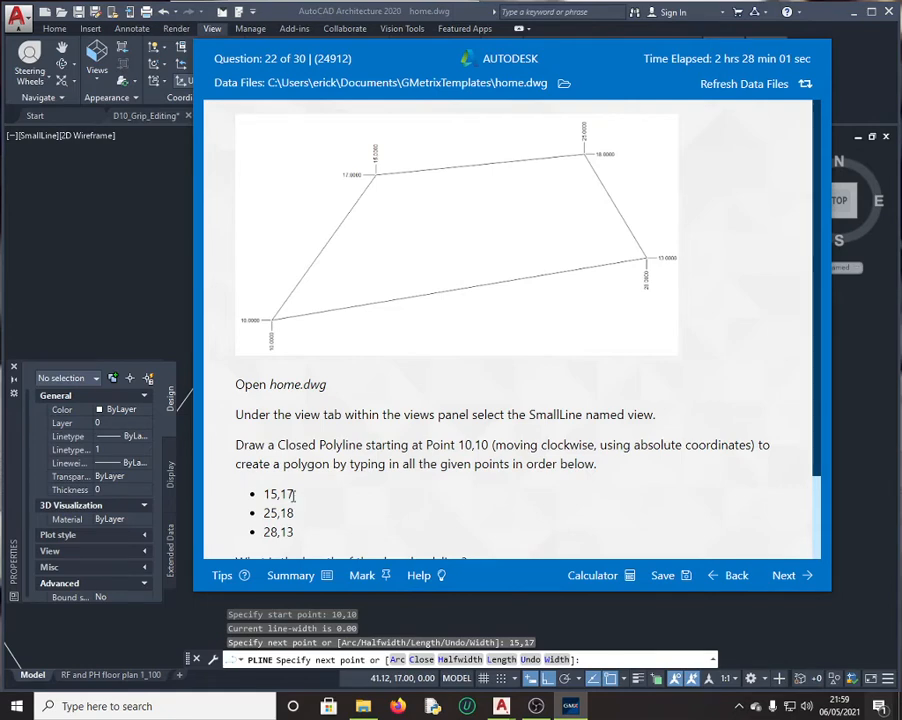
click(177, 357)
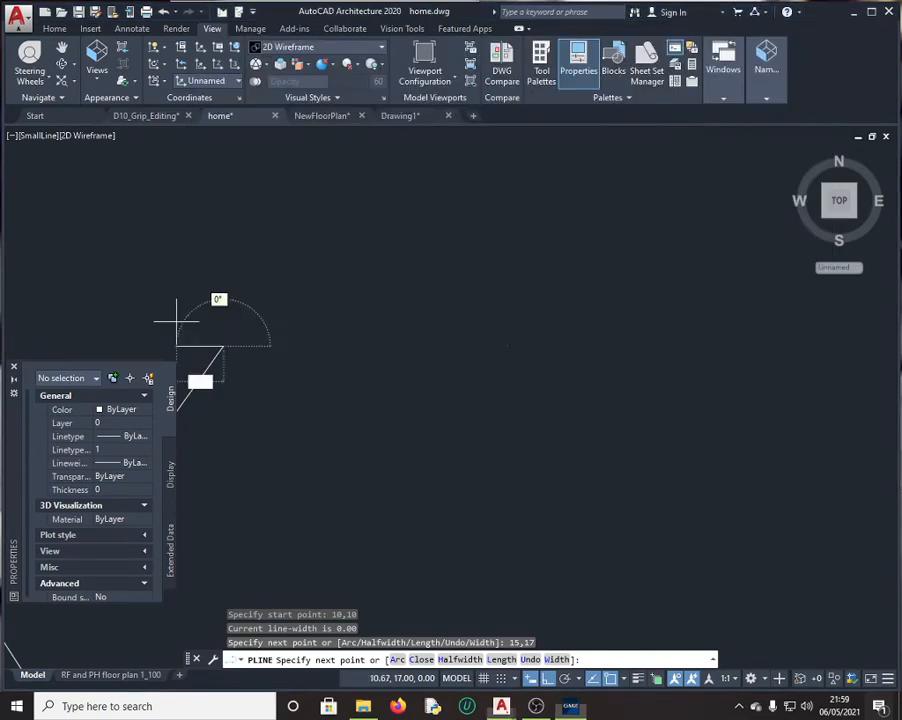
text(2)
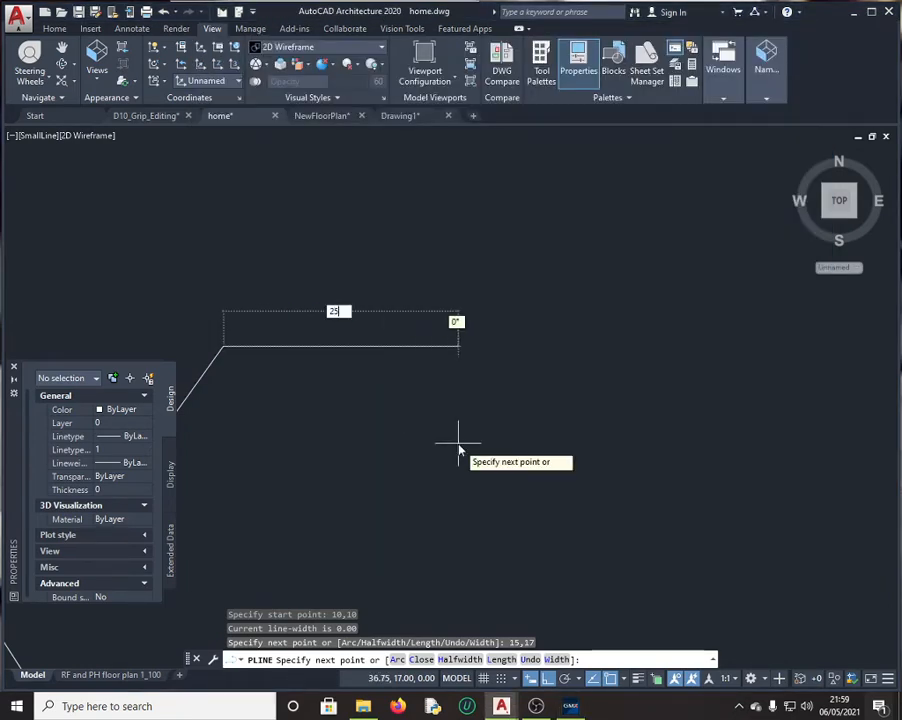
text(5)
key(Tab)
text(1)
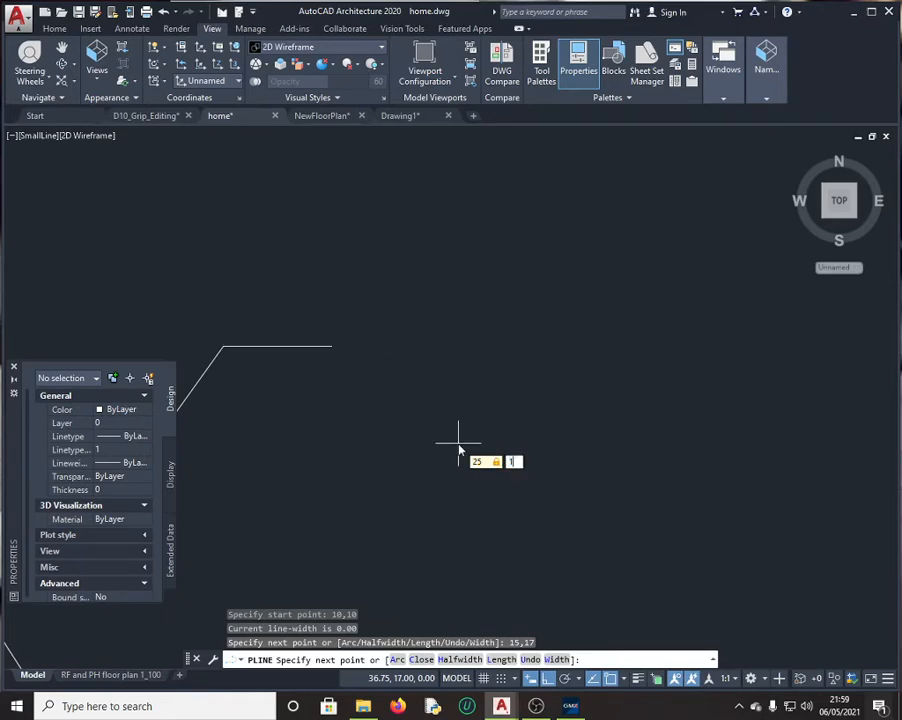
text(8)
key(Return)
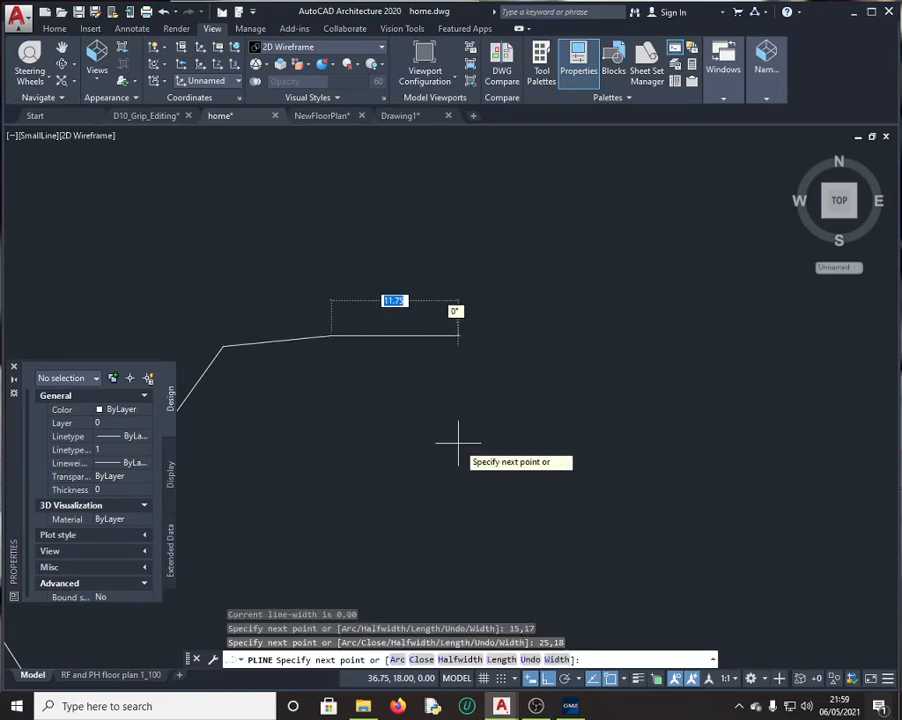
click(569, 707)
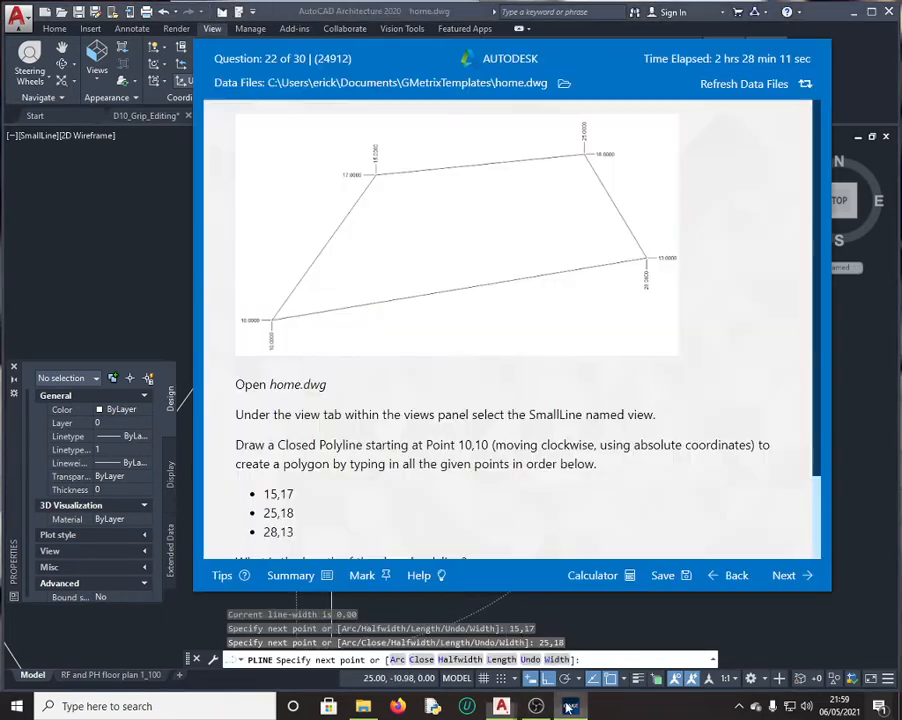
click(155, 309)
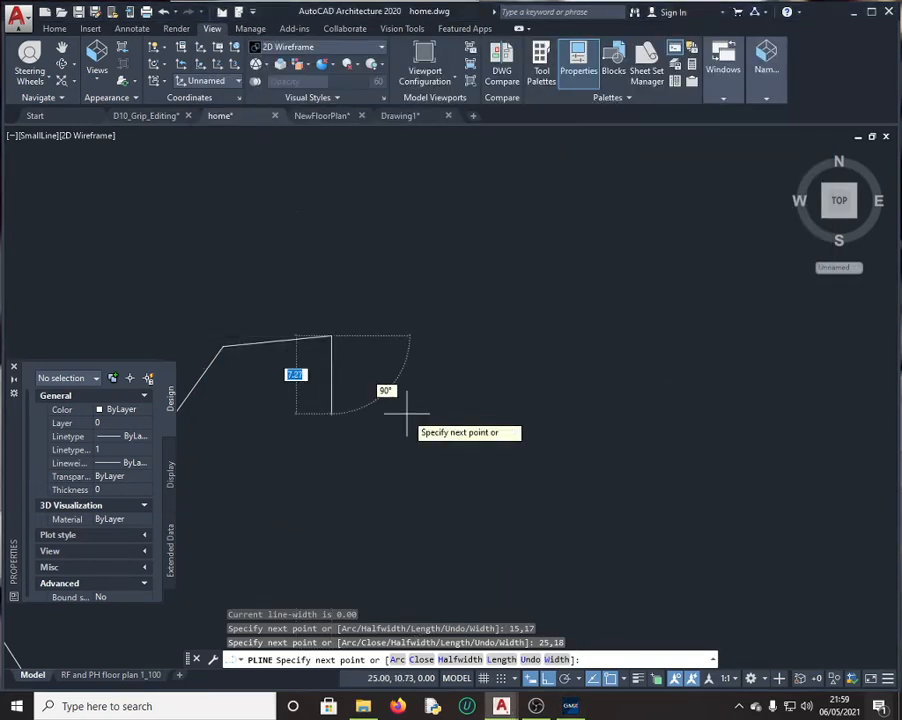
text(28)
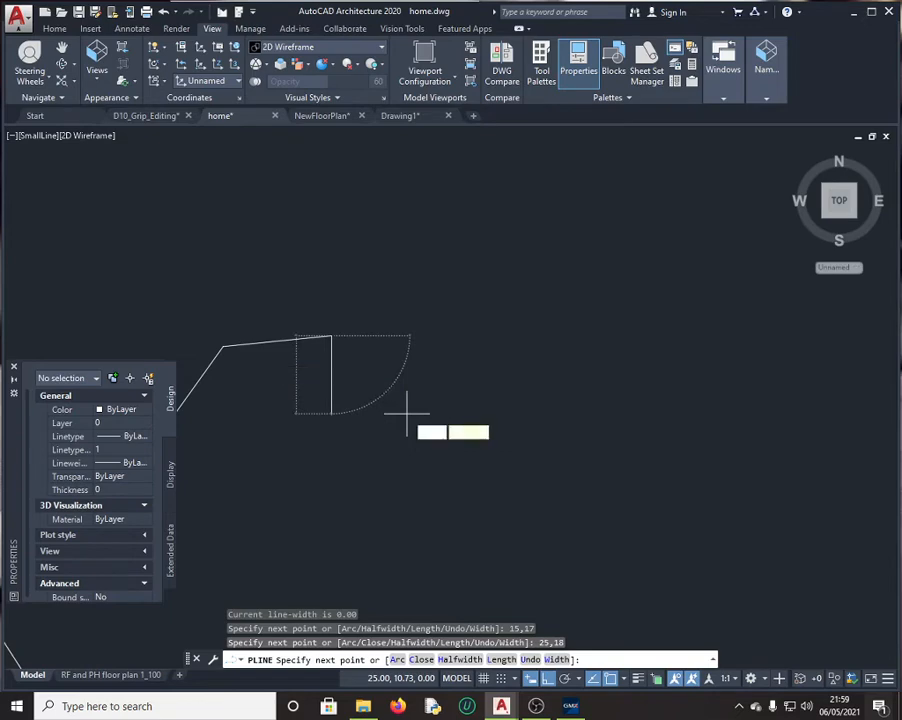
key(Tab)
text(13)
key(Return)
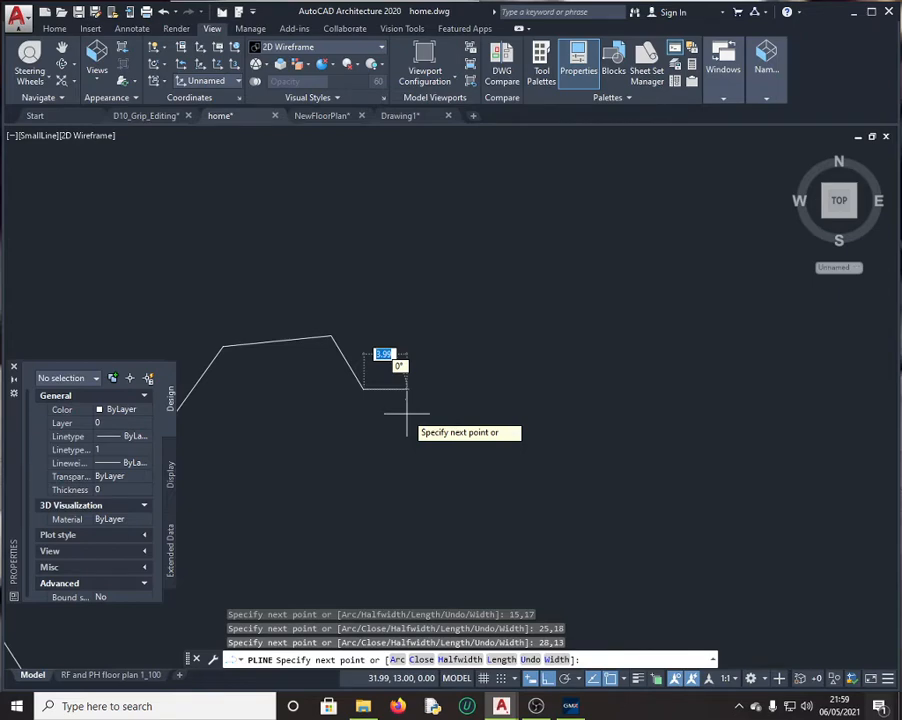
click(570, 706)
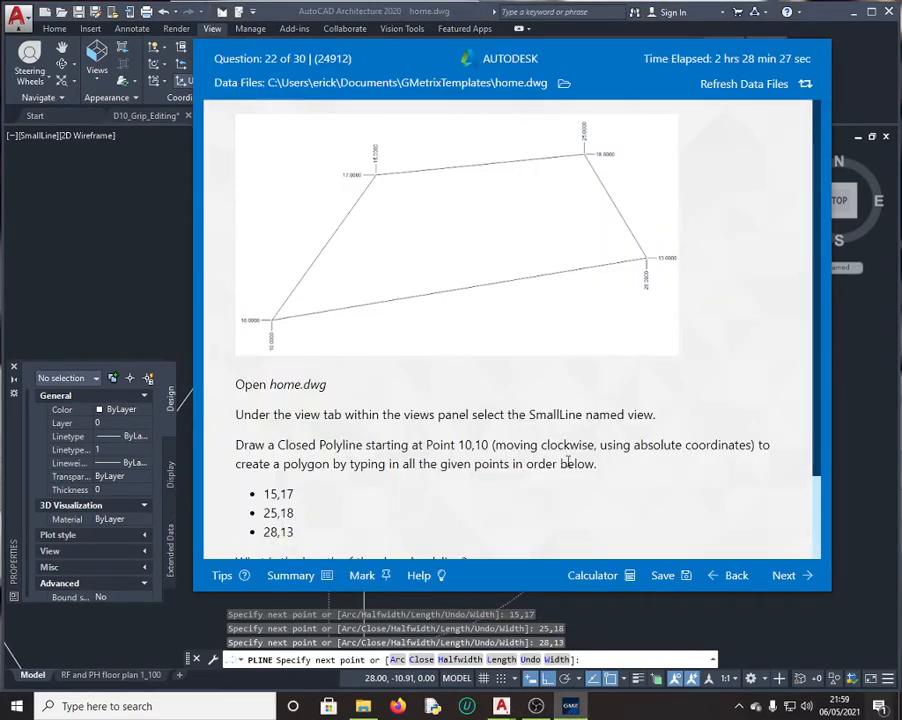
click(165, 306)
scroll(368, 362, up, 2)
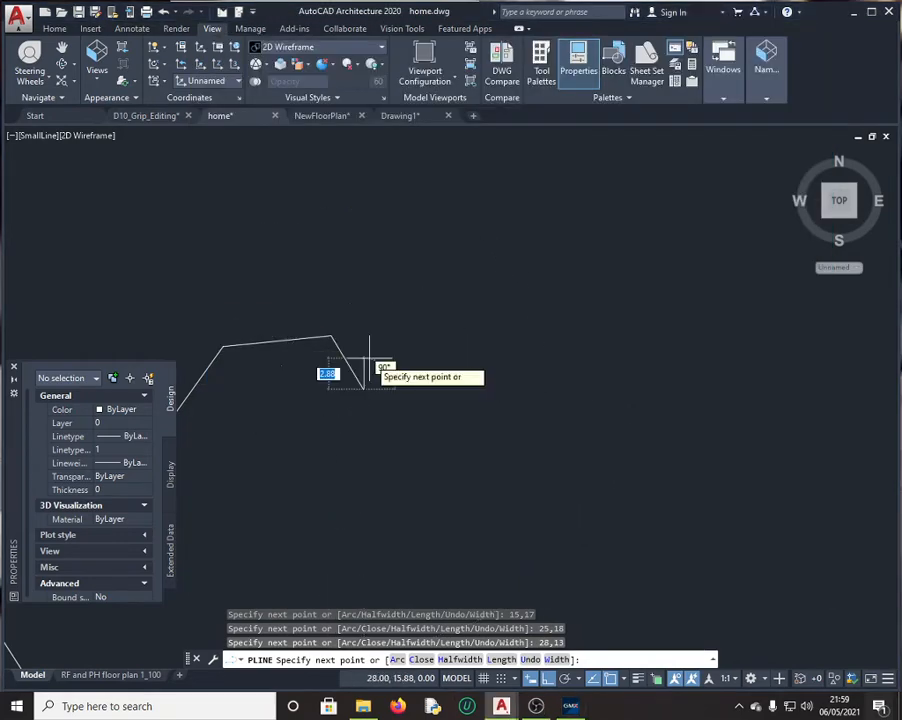
key(Escape)
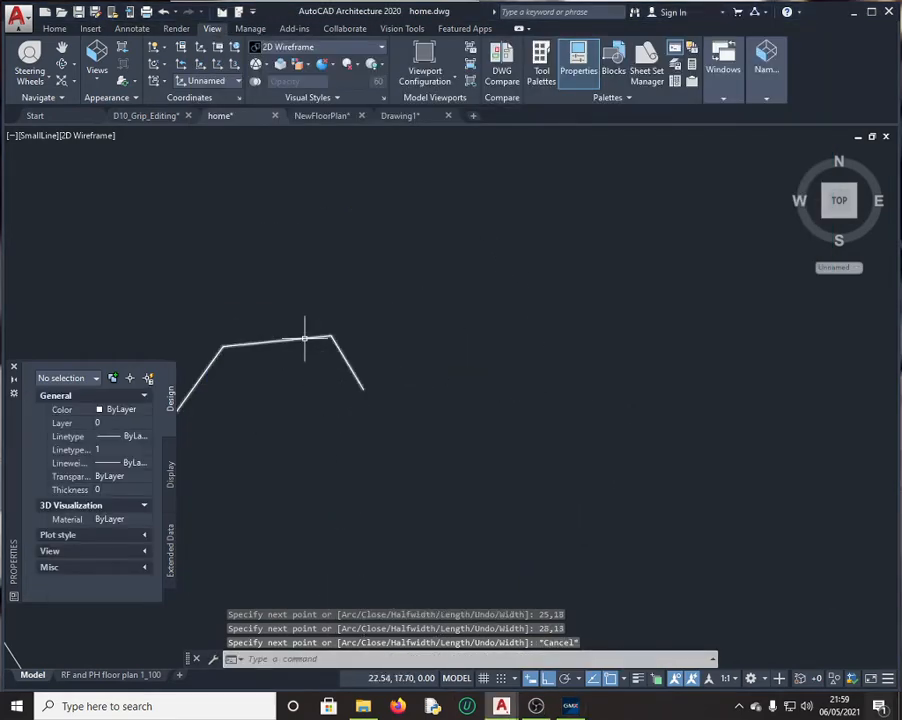
Step: Read the selected polyline's length 24.48 and copy it from QuickCalc
click(304, 338)
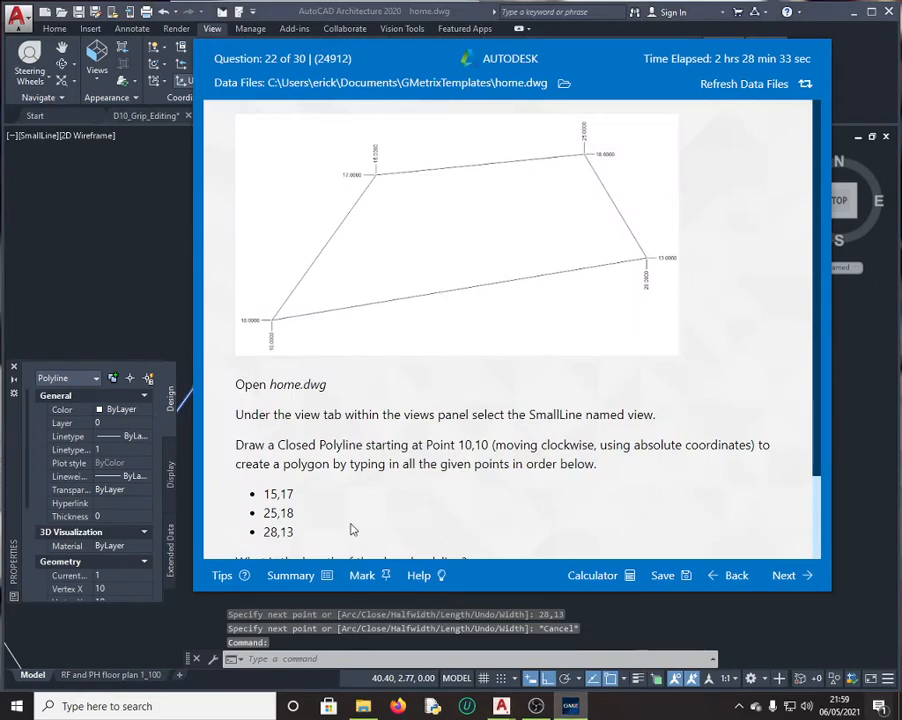
scroll(378, 506, down, 3)
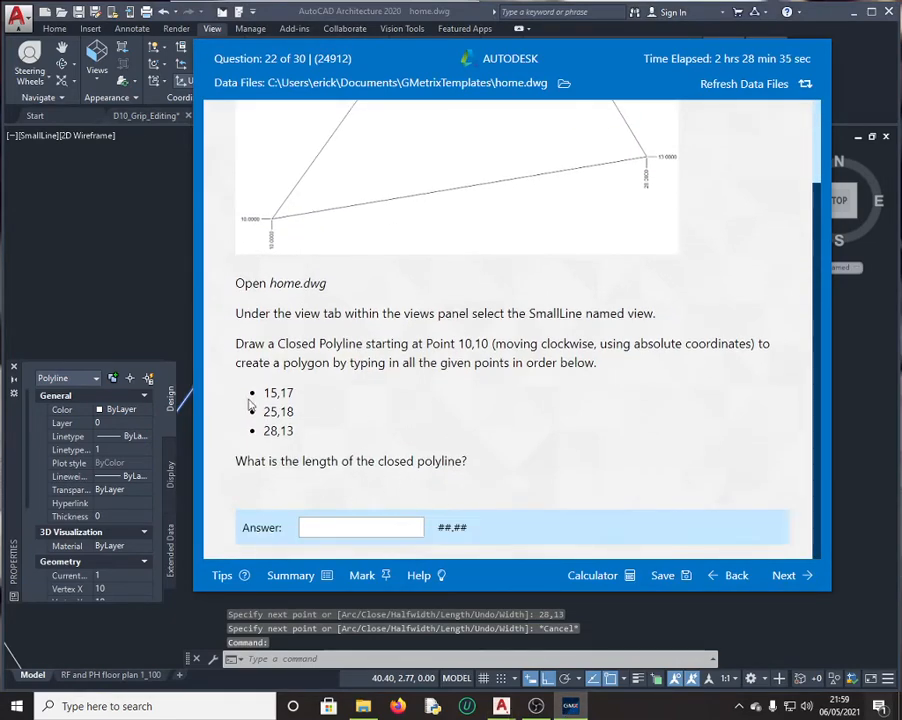
key(alt+Tab)
scroll(114, 559, down, 4)
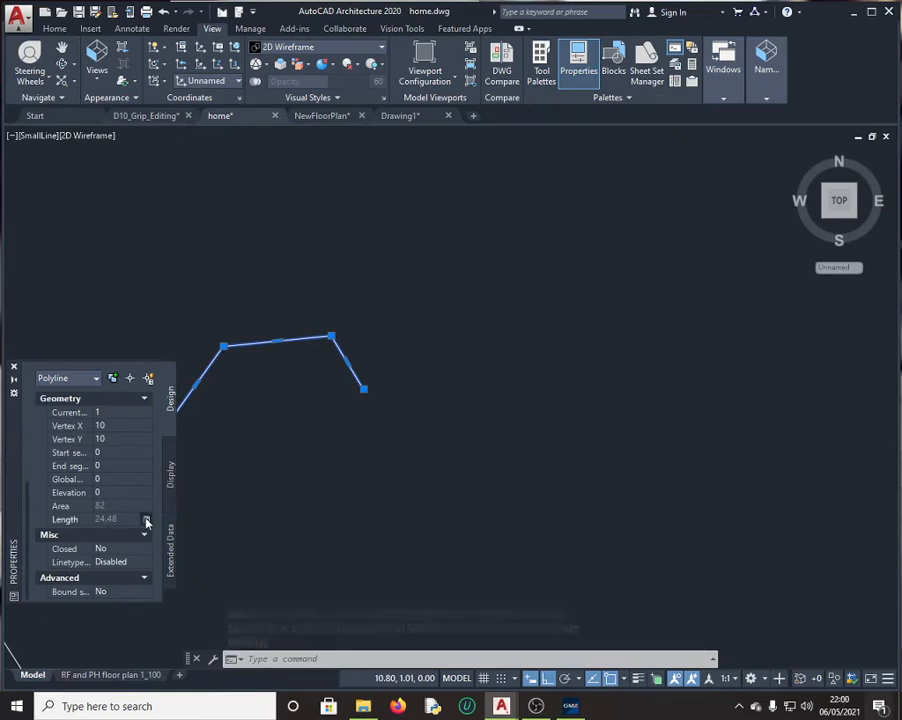
click(146, 522)
drag(66, 387, 18, 389)
key(ctrl+c)
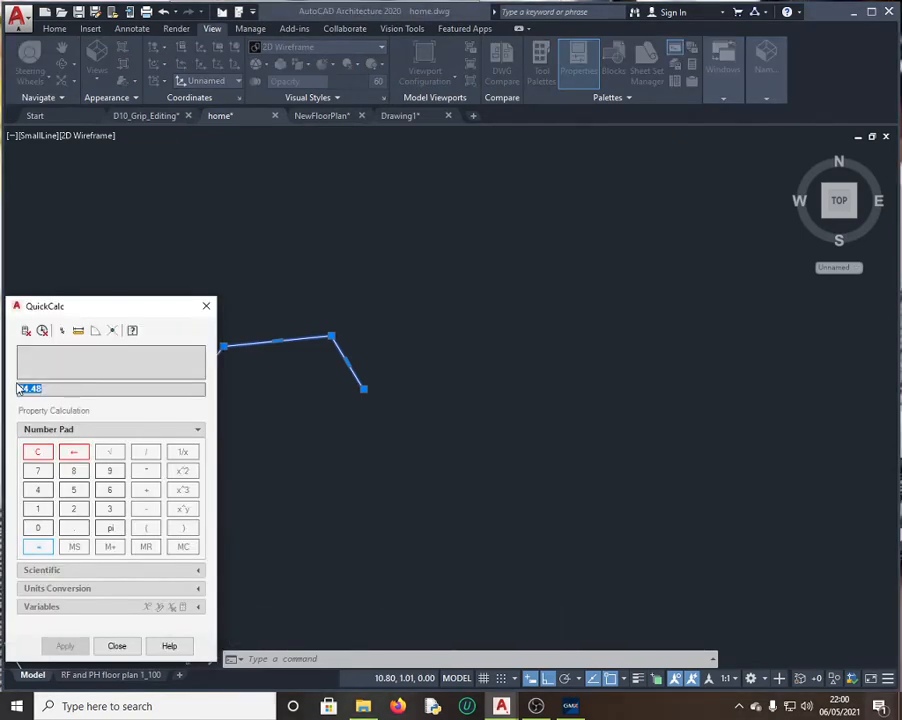
click(206, 305)
Step: Submit 24.48 as the question 22 answer, then retry after it is marked incorrect
click(570, 709)
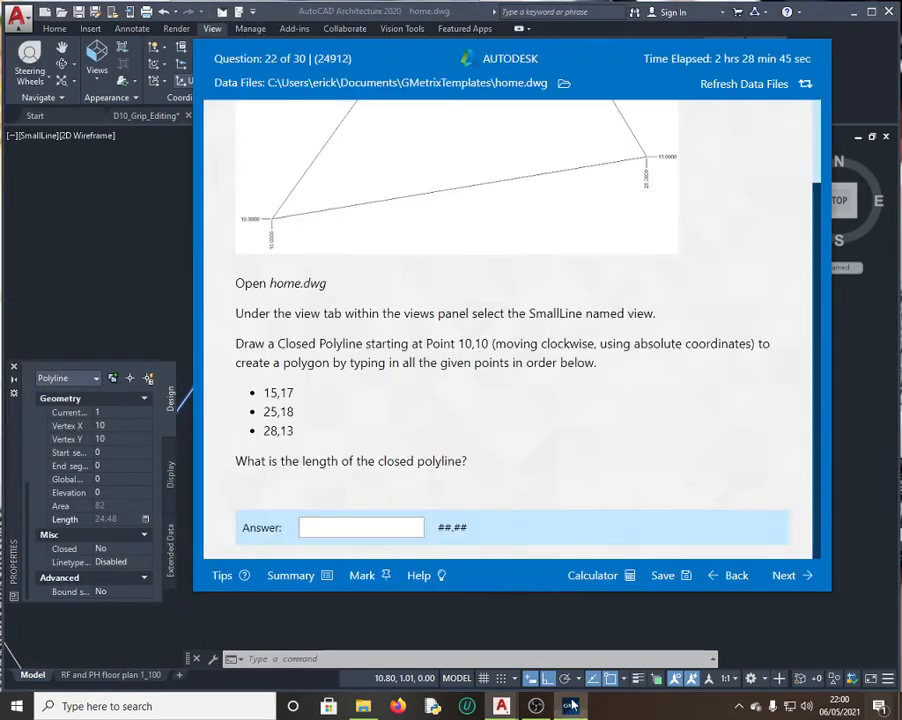
click(323, 528)
key(ctrl+v)
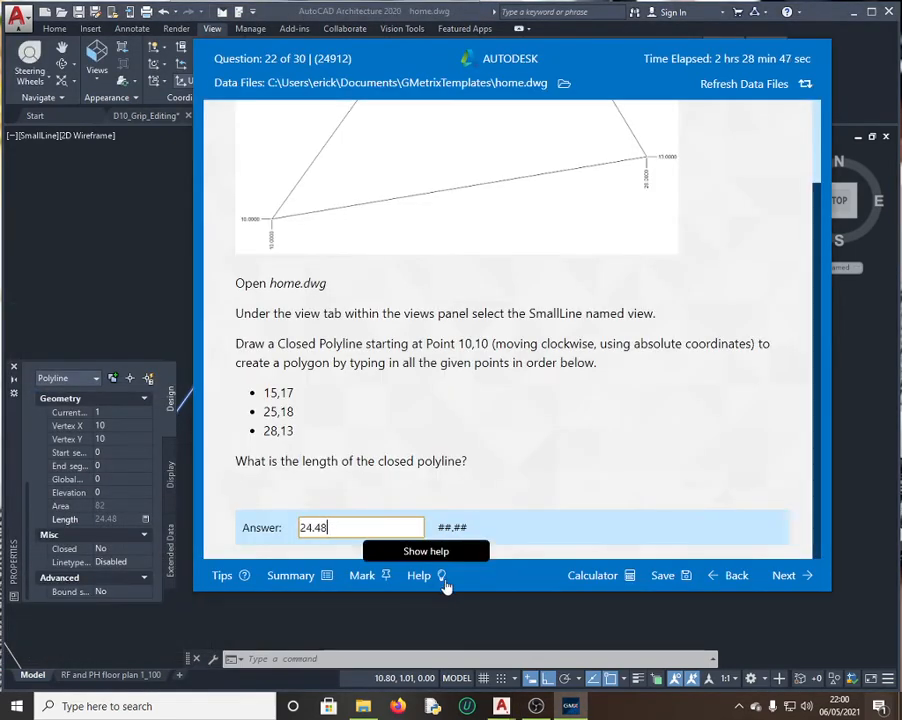
click(787, 576)
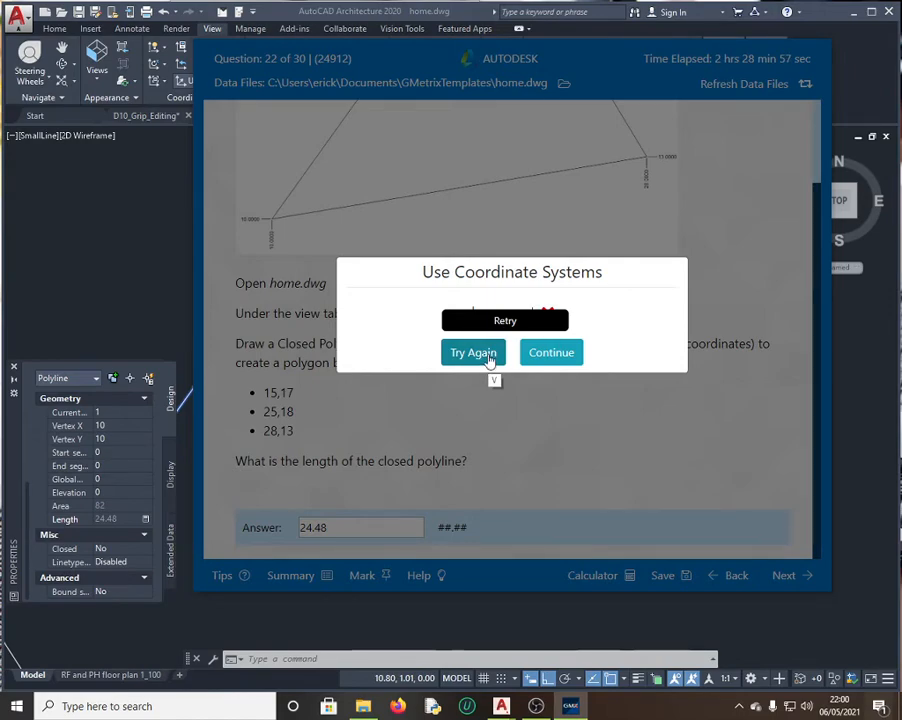
click(489, 357)
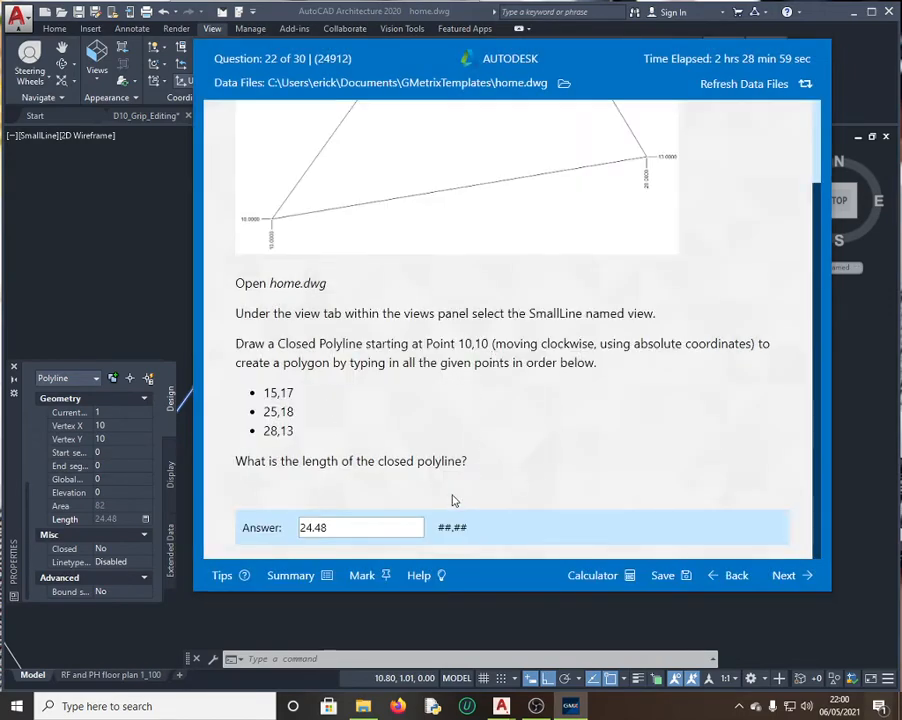
Step: Window-select around the end of the open polyline in the drawing
click(156, 312)
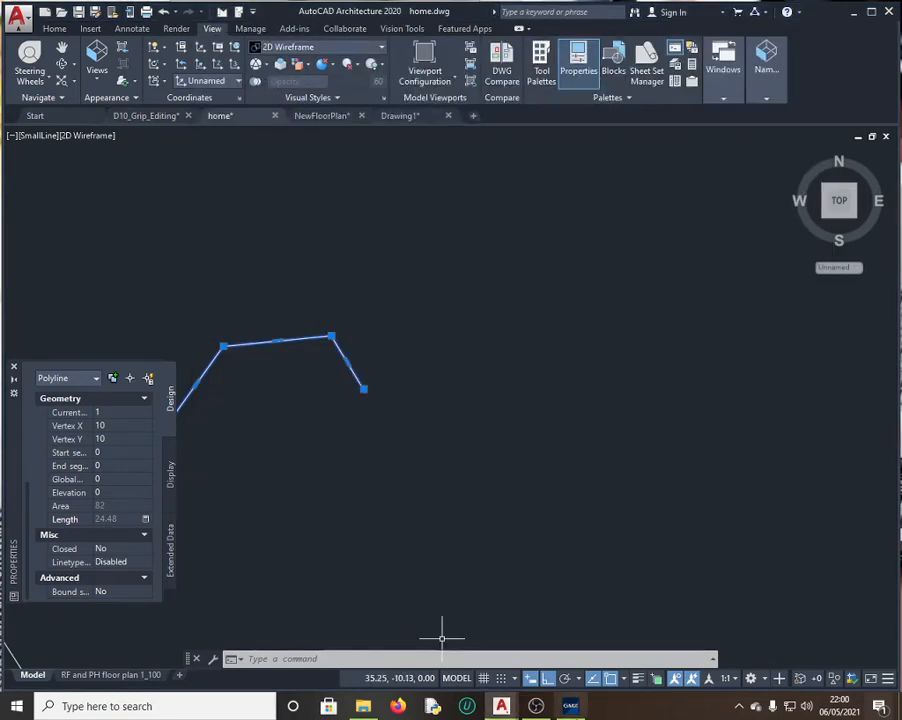
click(570, 706)
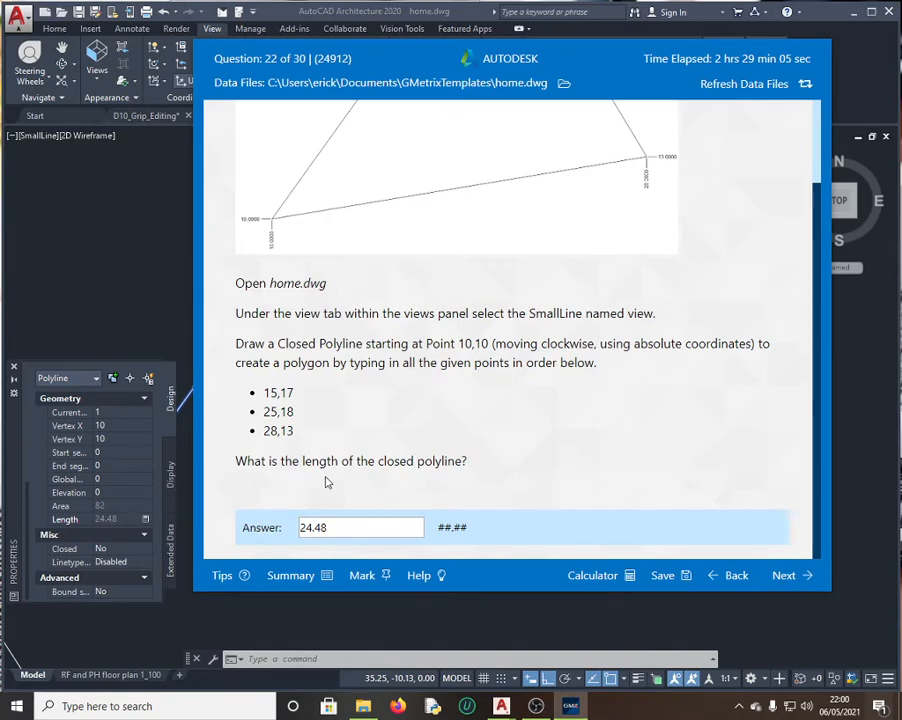
click(169, 293)
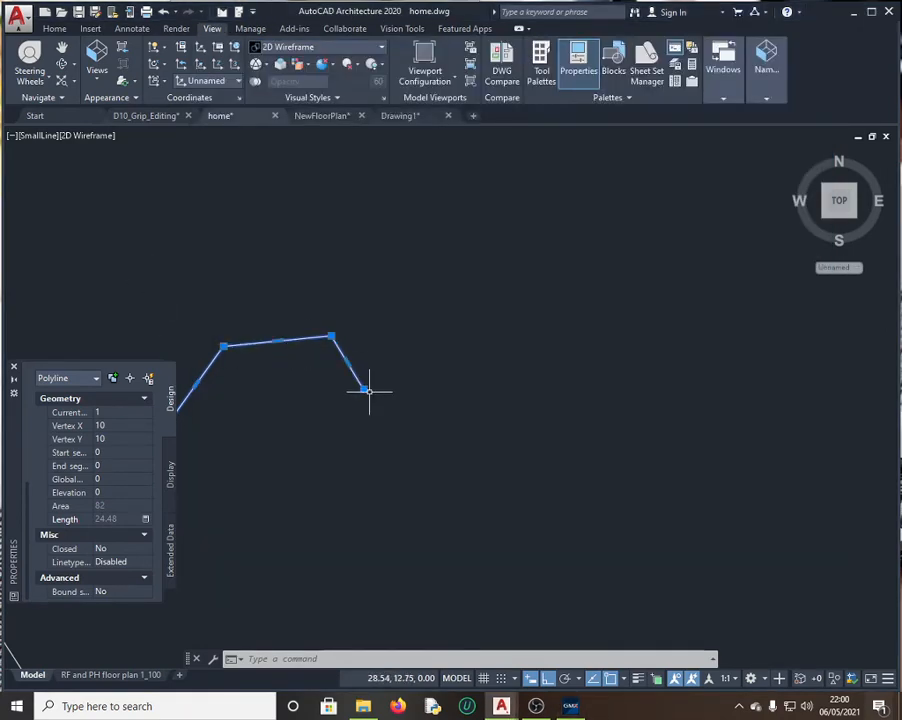
click(301, 298)
click(368, 387)
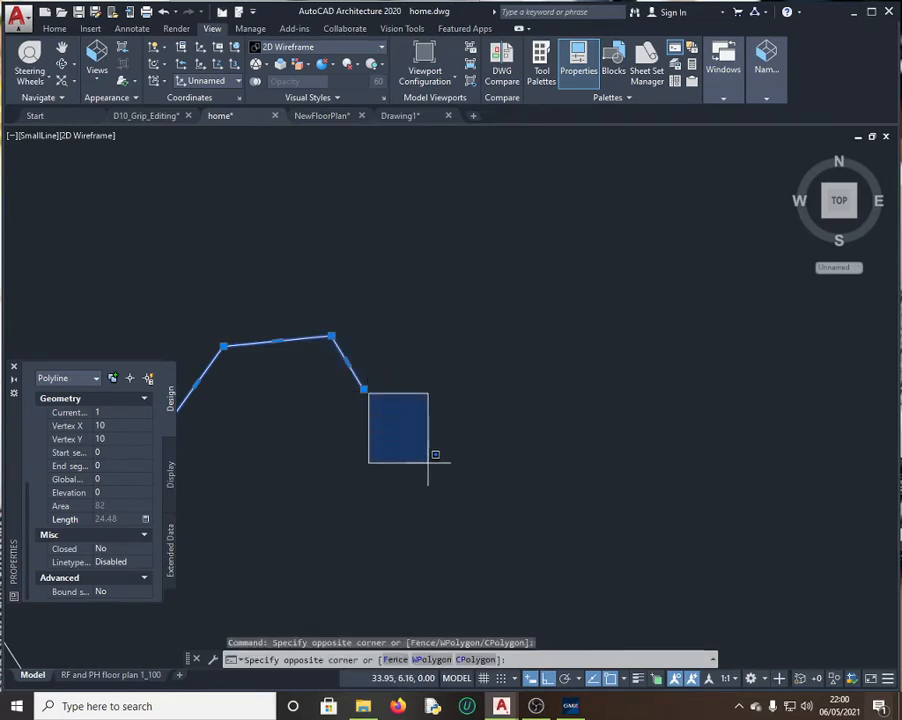
click(374, 397)
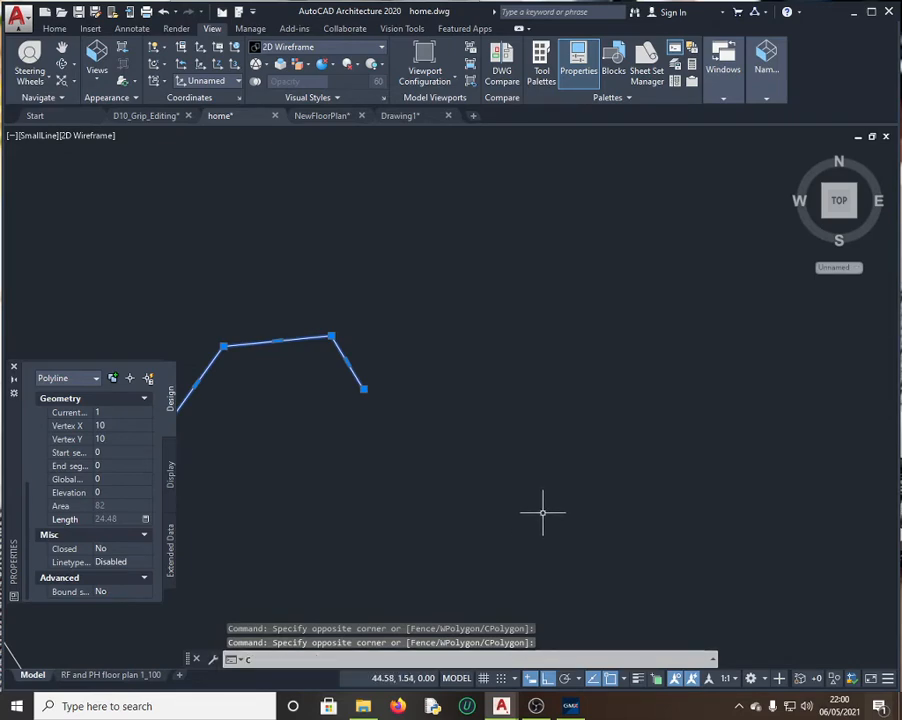
Step: Cancel a stray circle, then select the open polyline and delete it
key(Return)
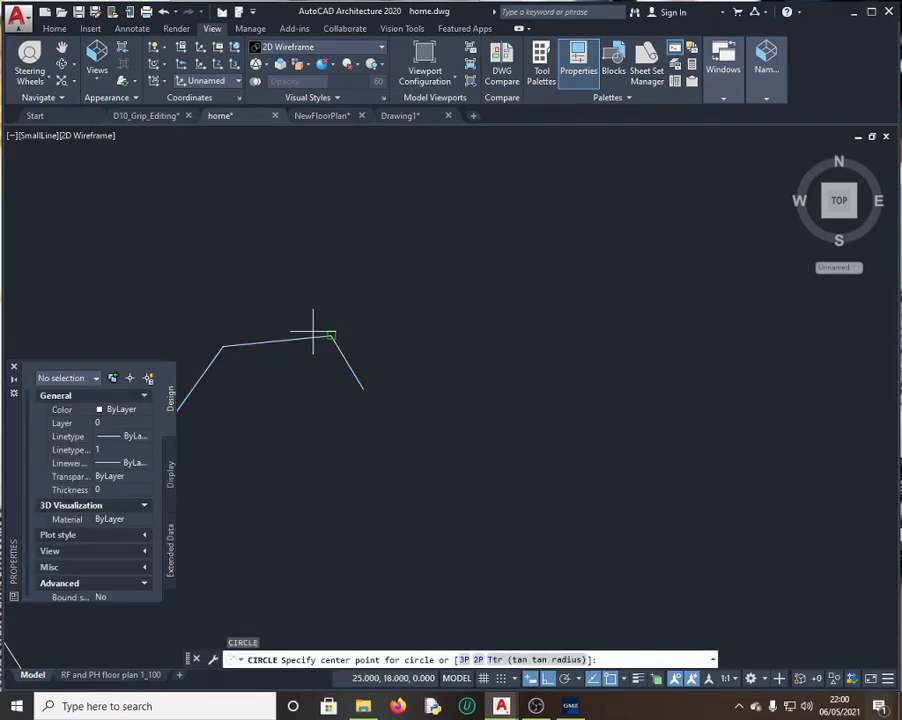
click(415, 433)
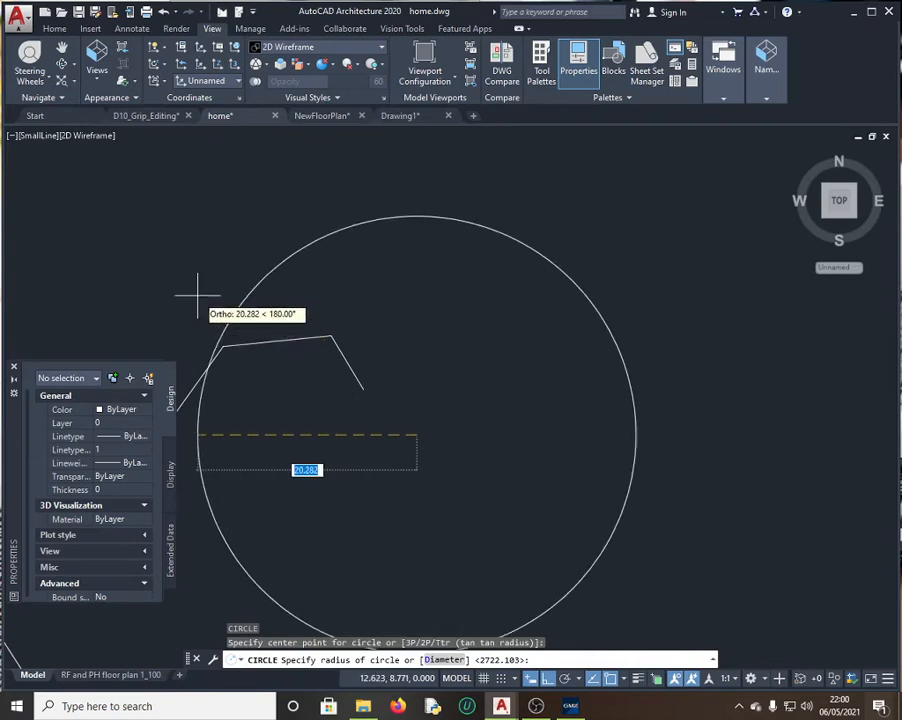
key(Escape)
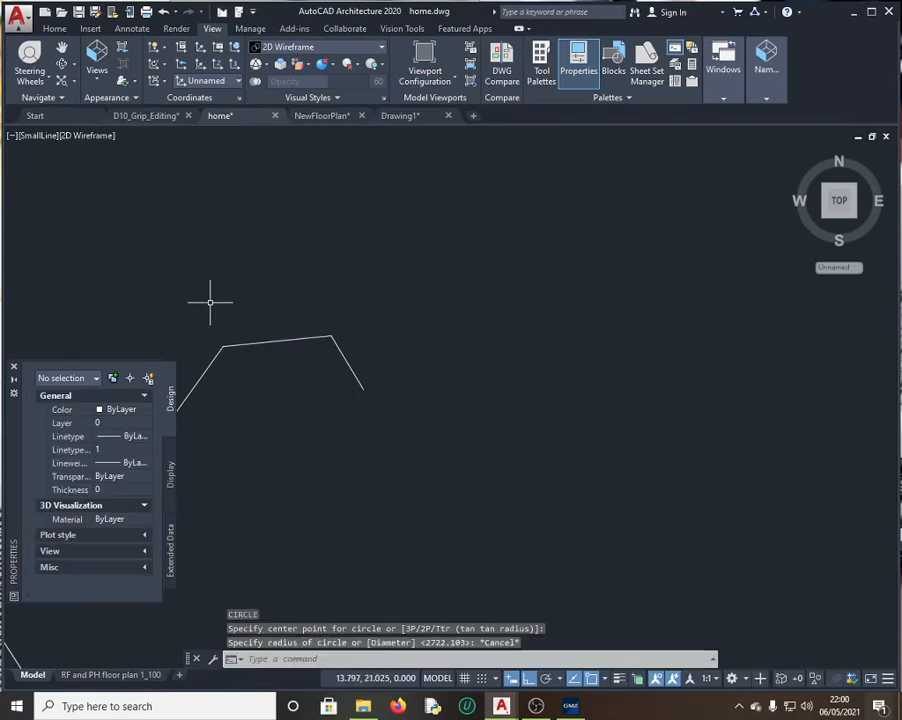
click(318, 338)
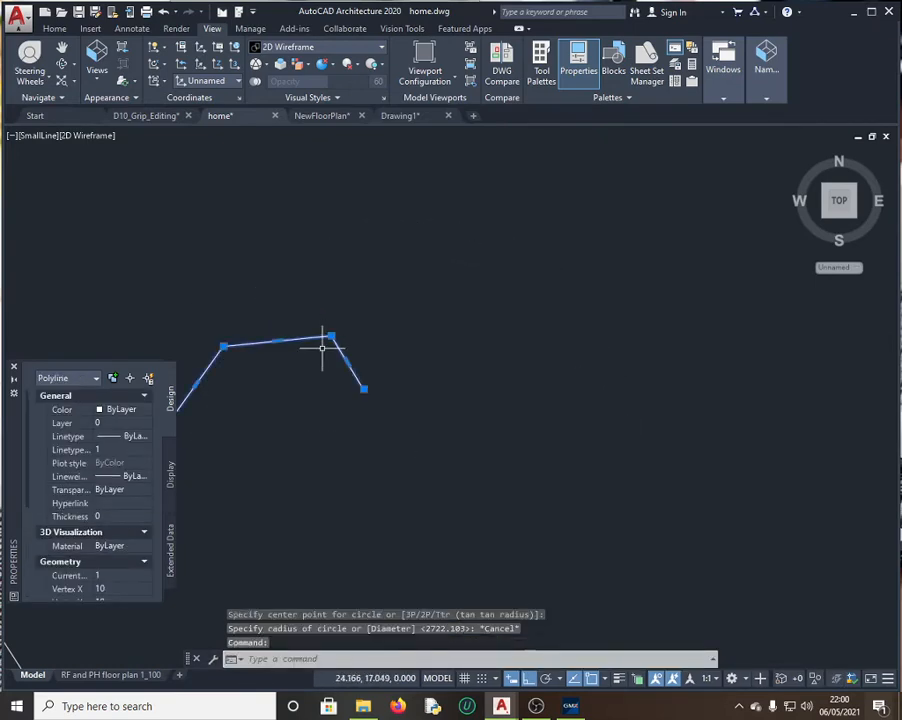
key(Delete)
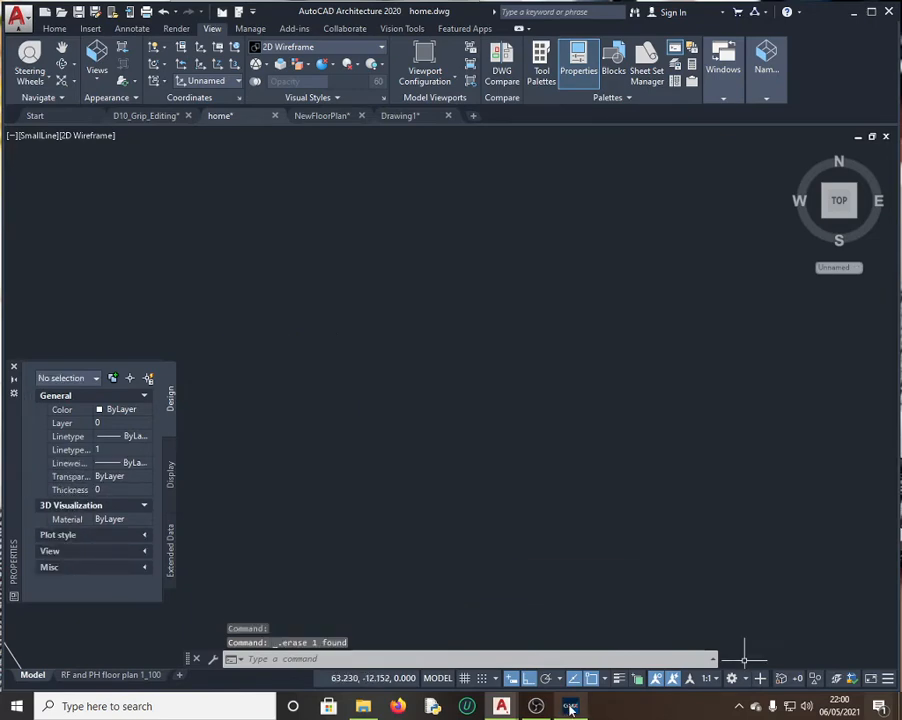
Step: Cancel the POLYGON command started by mistake
mouse_move(570, 708)
click(311, 660)
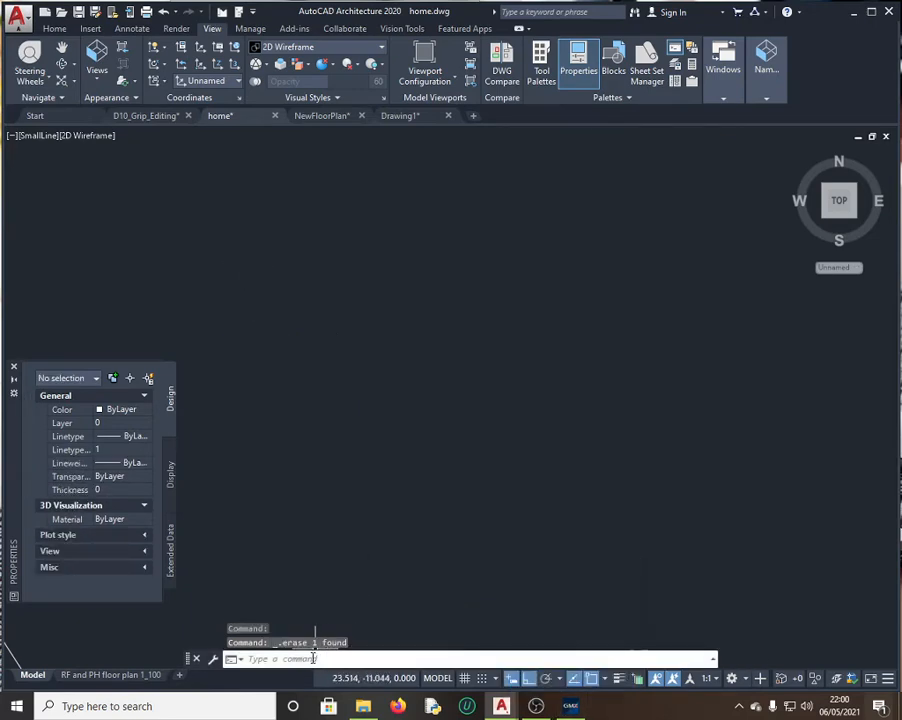
text(POL)
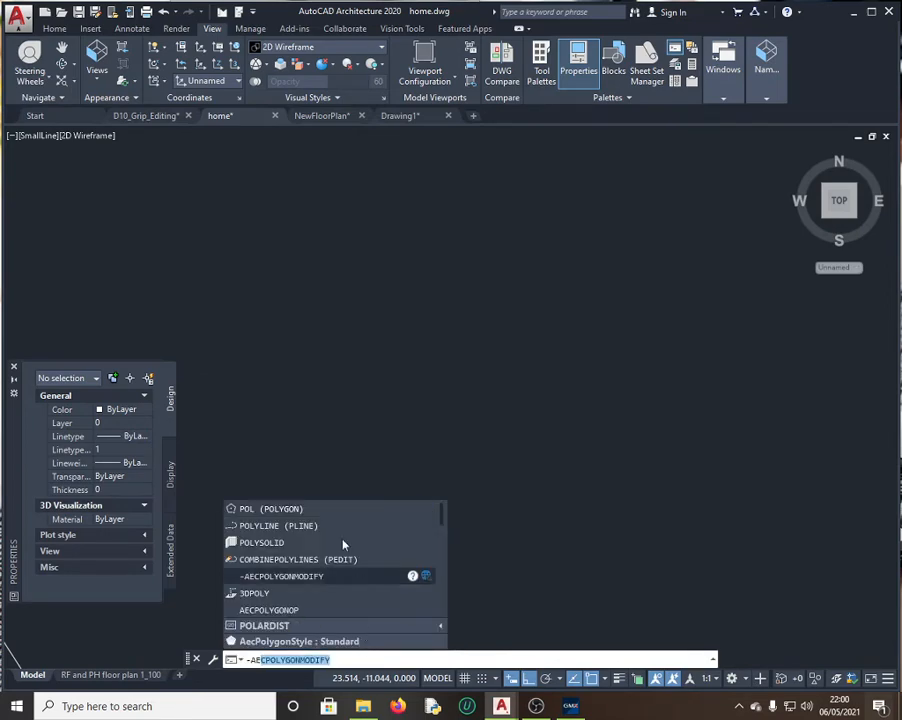
key(BackSpace)
key(BackSpace)
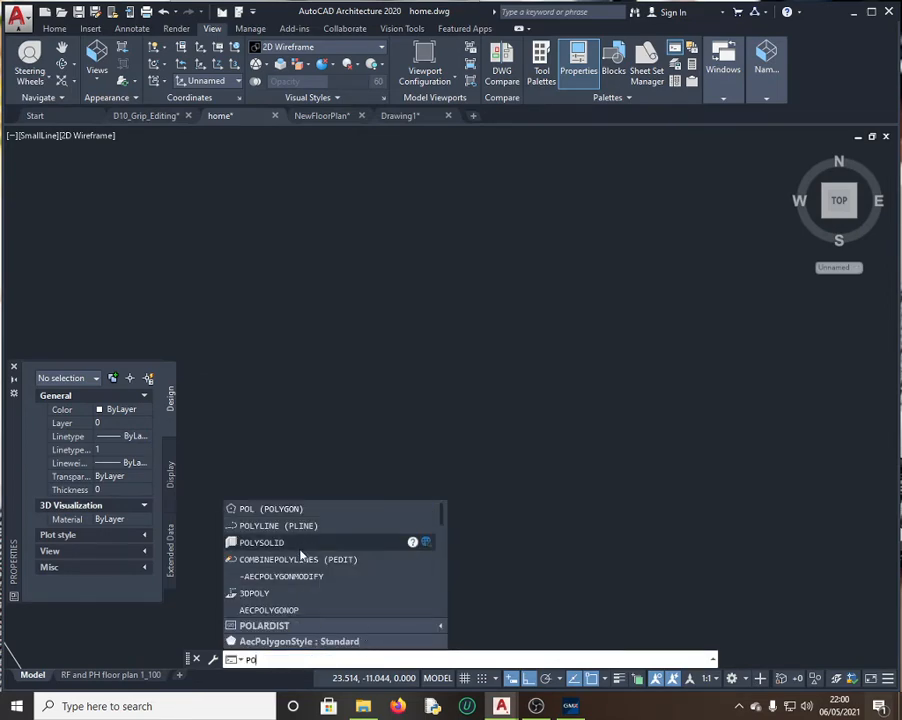
text(L)
key(Return)
key(Return)
key(Return)
key(Return)
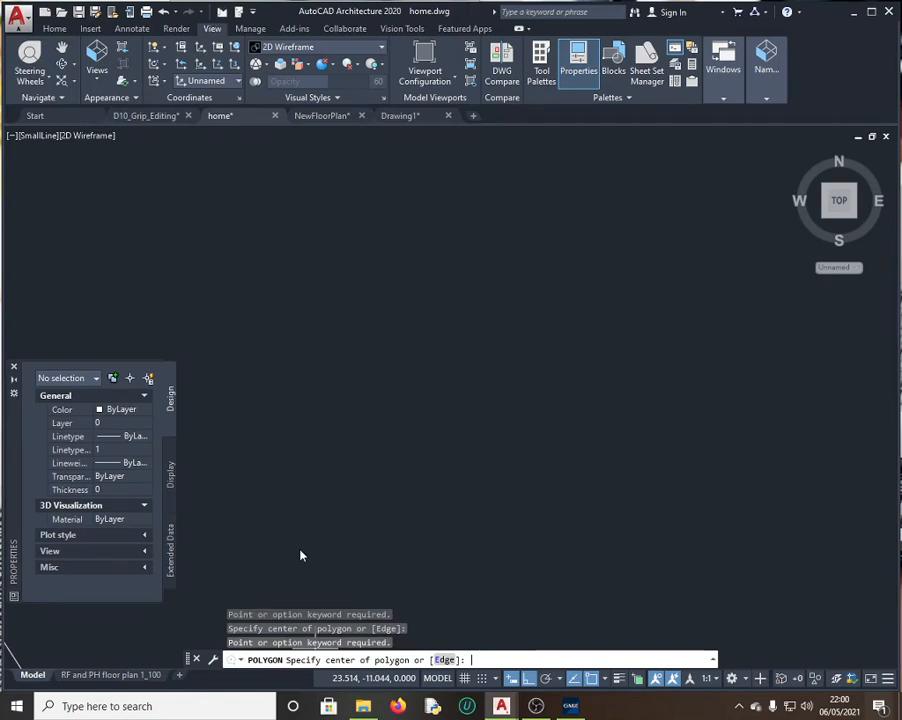
key(Escape)
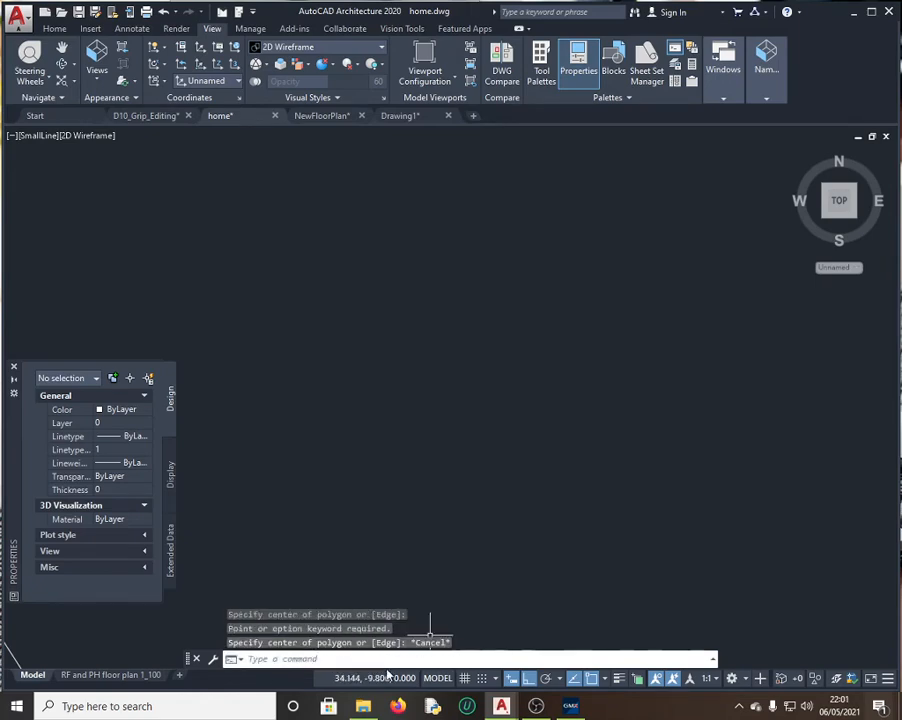
Step: Start a polyline with PL and set its first point at 10,10
click(279, 657)
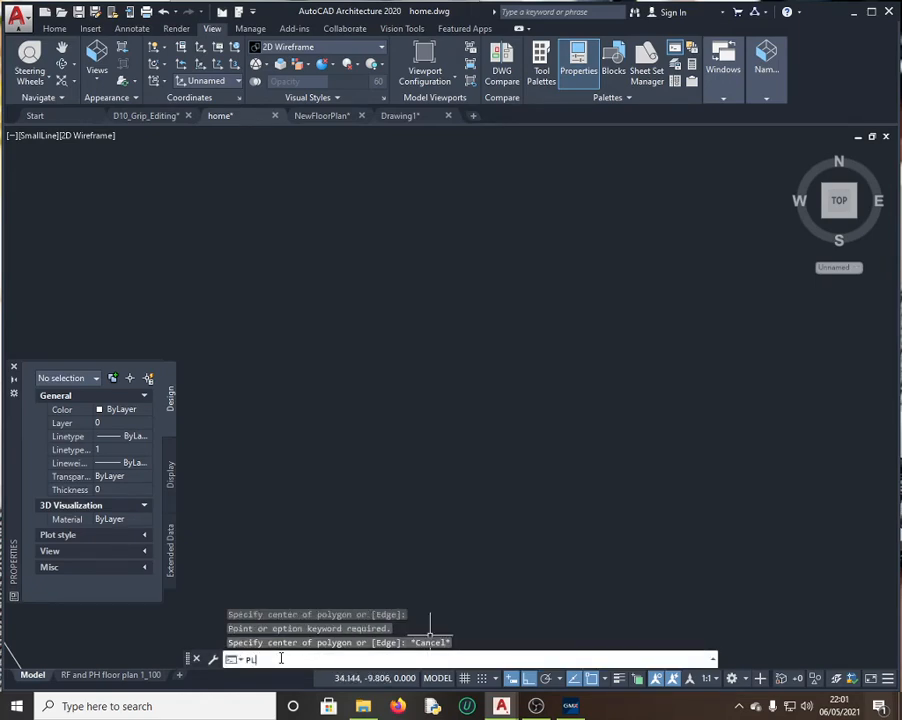
text(PL)
key(Return)
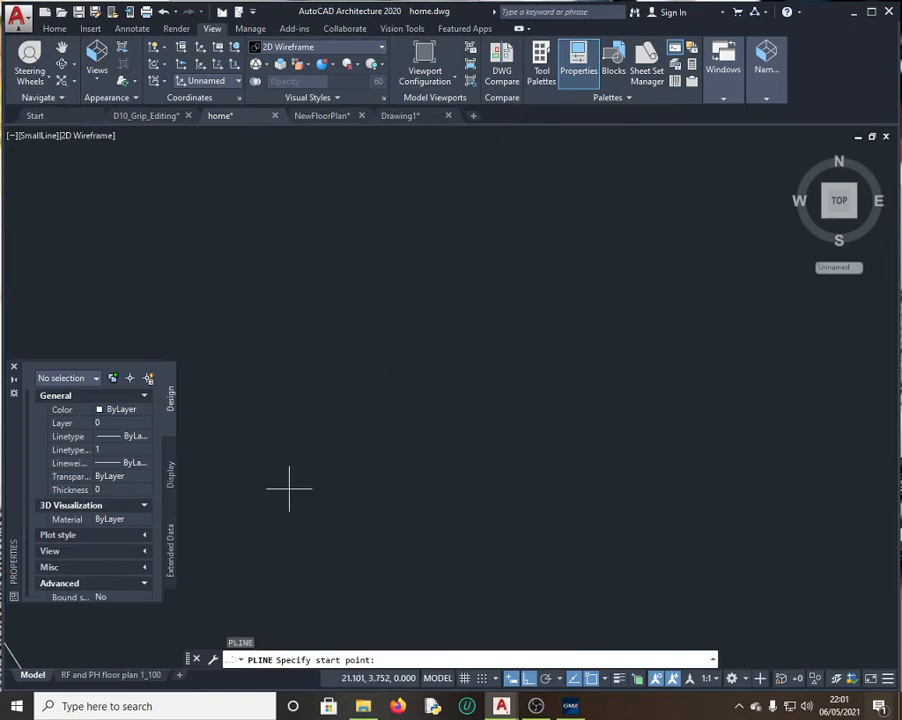
text(10,10)
key(Return)
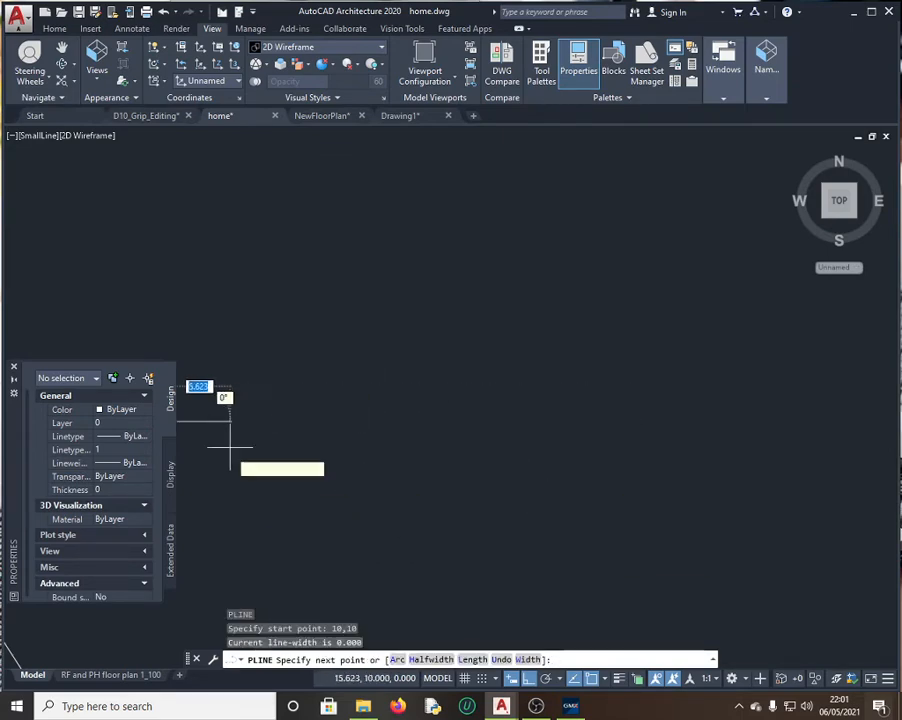
Step: Check the exam's point list and add the polyline's second point 15,17
scroll(274, 450, down, 5)
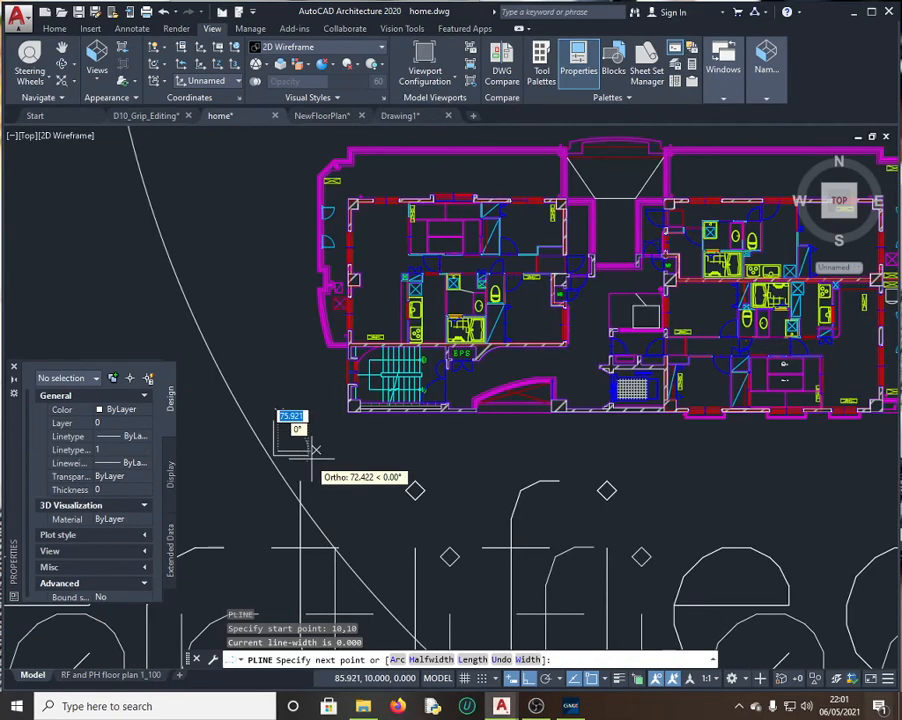
scroll(315, 450, down, 5)
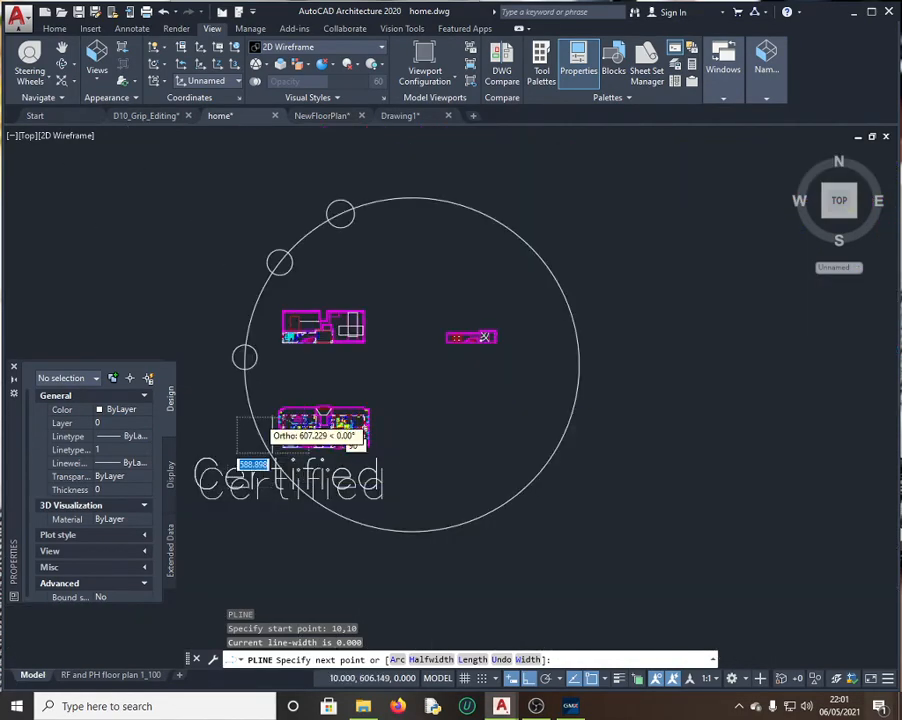
scroll(258, 418, up, 8)
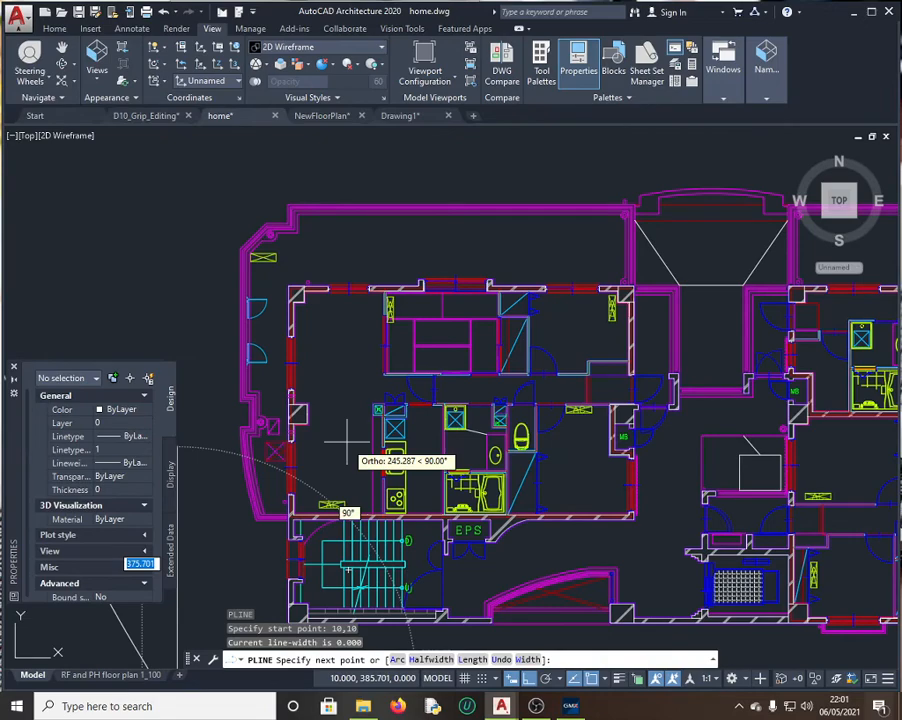
scroll(290, 510, down, 3)
scroll(278, 537, up, 10)
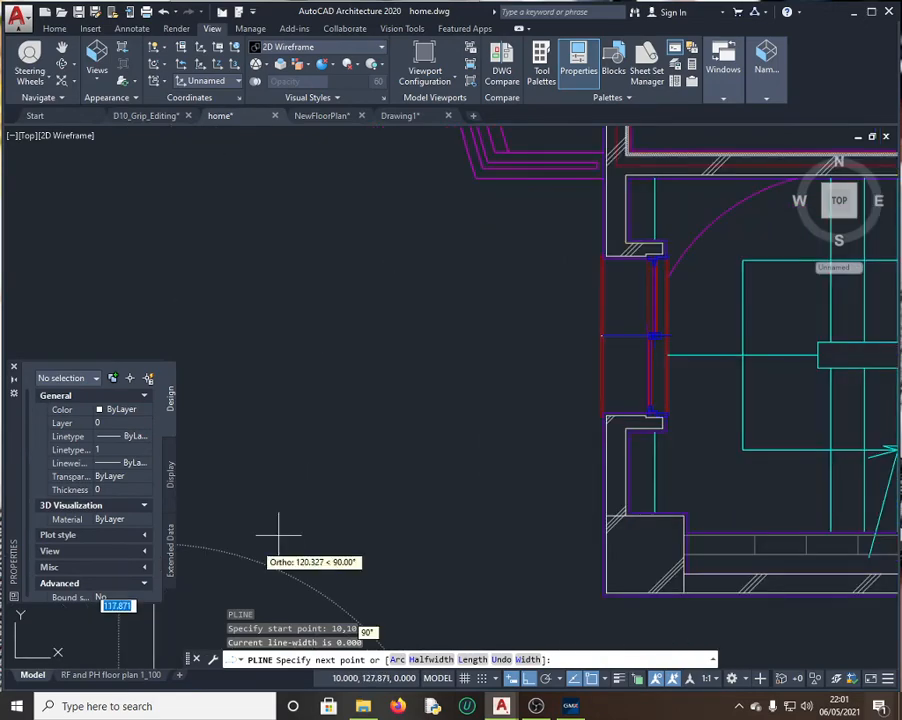
scroll(278, 537, up, 5)
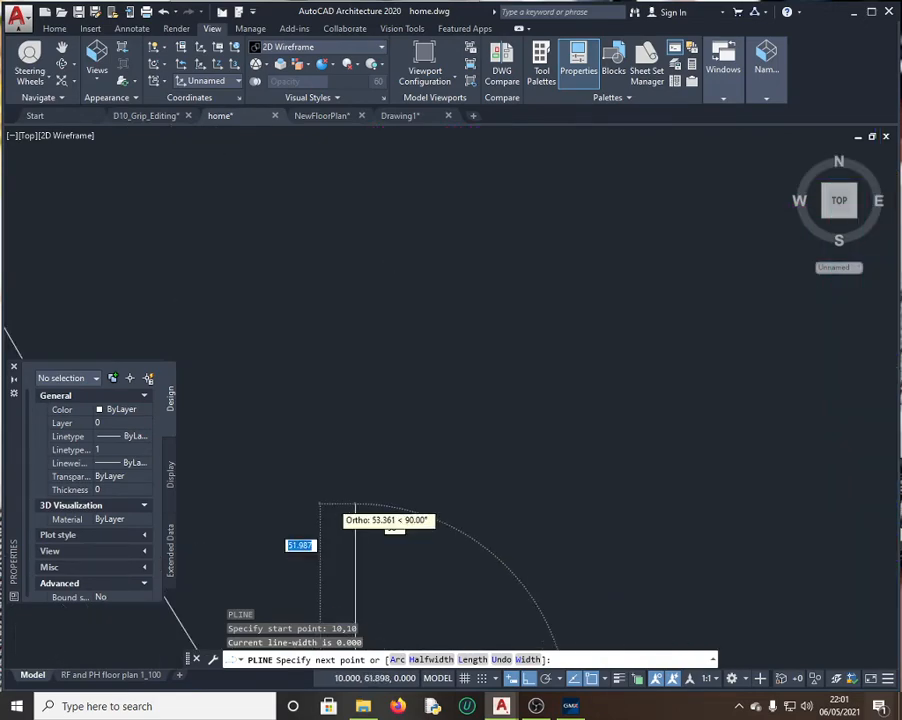
scroll(355, 508, down, 5)
click(552, 707)
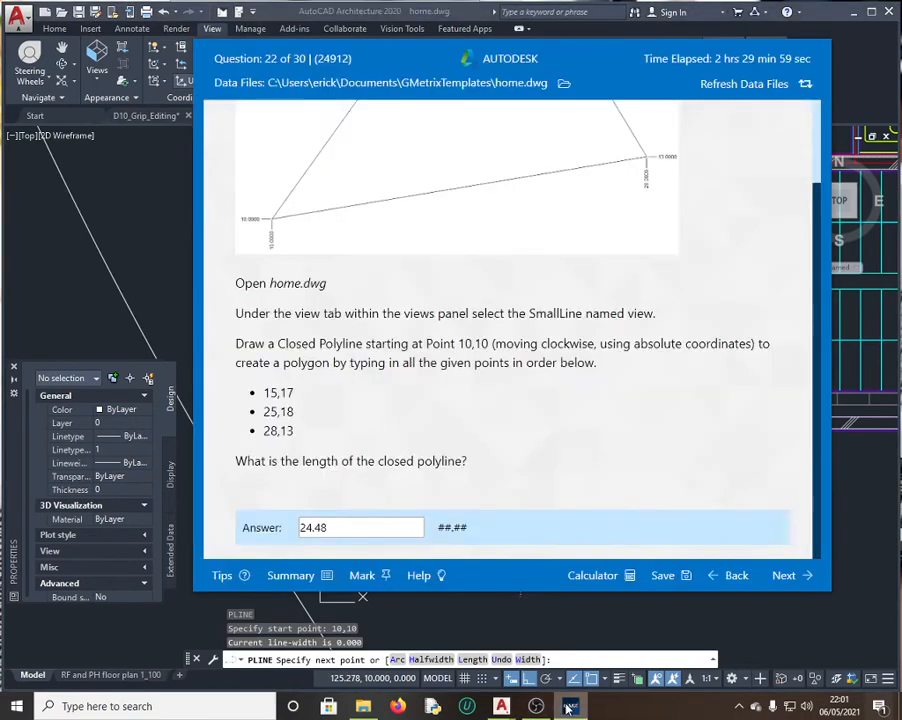
click(501, 706)
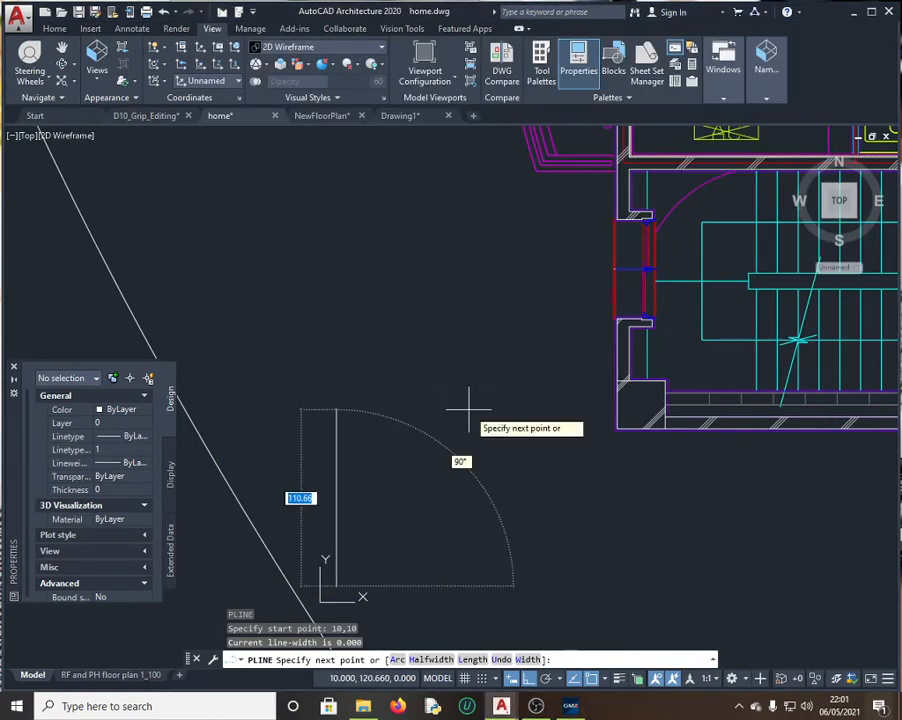
text(15)
key(Tab)
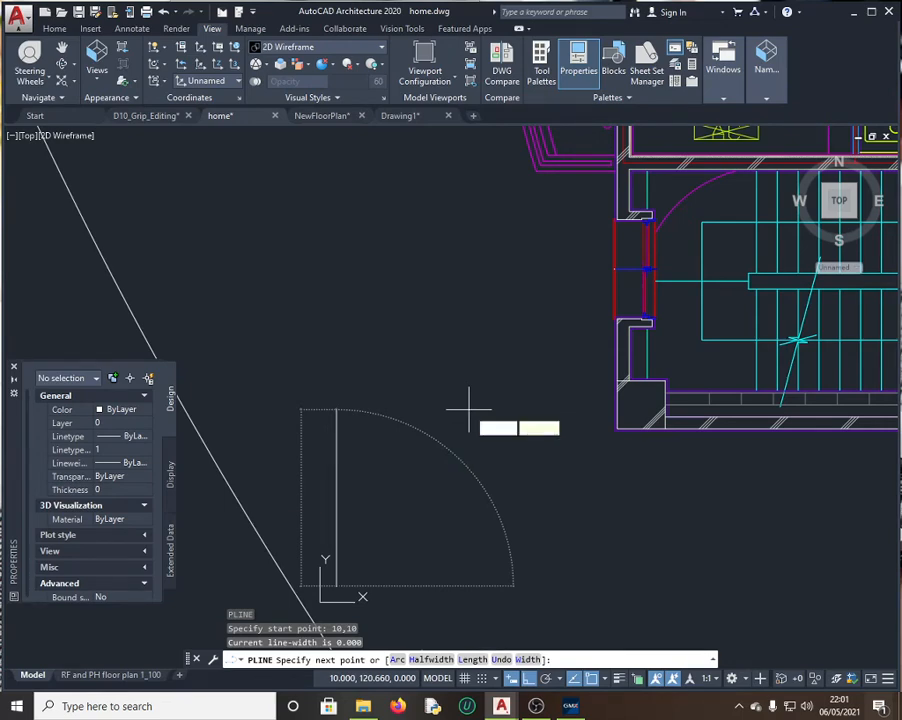
text(17)
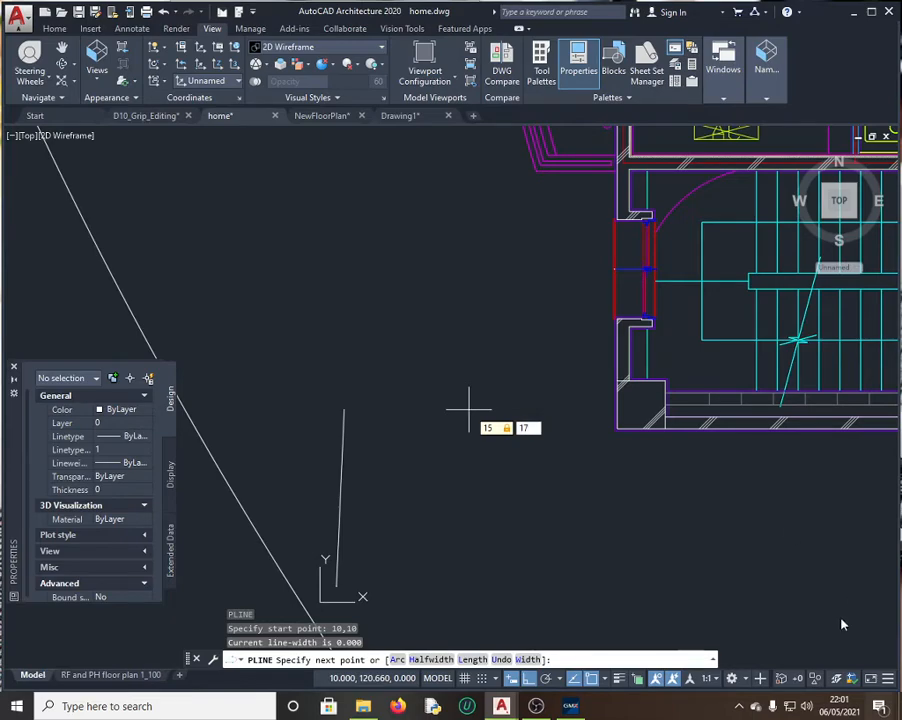
click(571, 705)
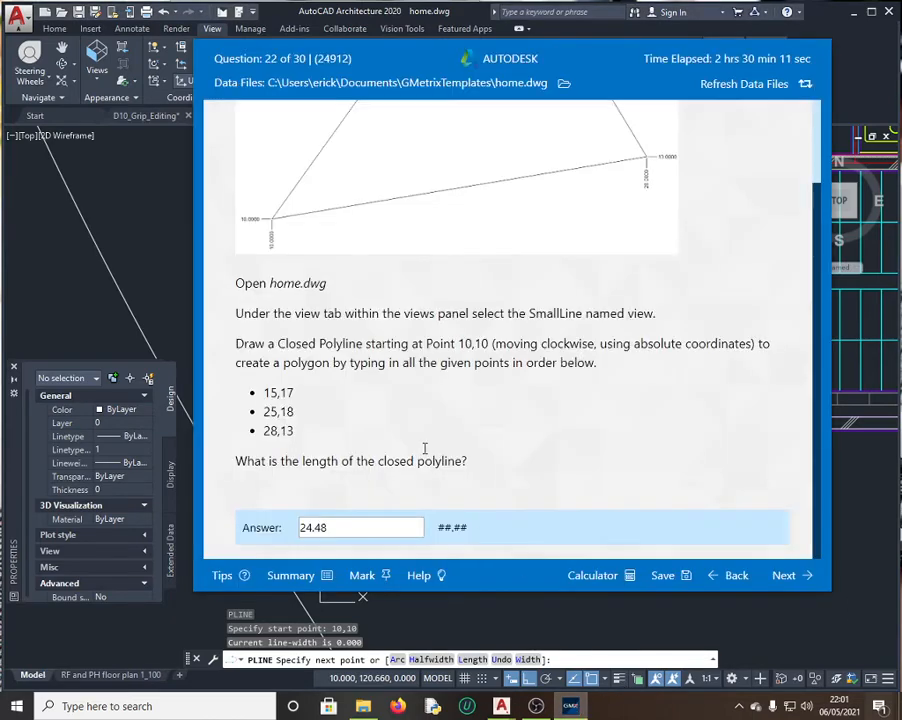
click(178, 264)
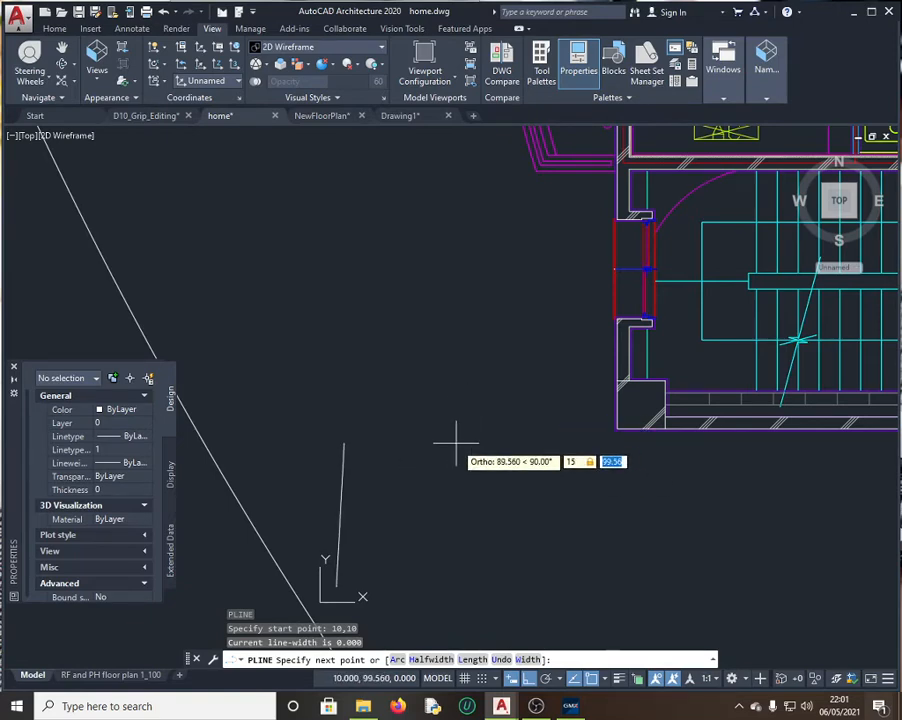
text(15,17)
key(Return)
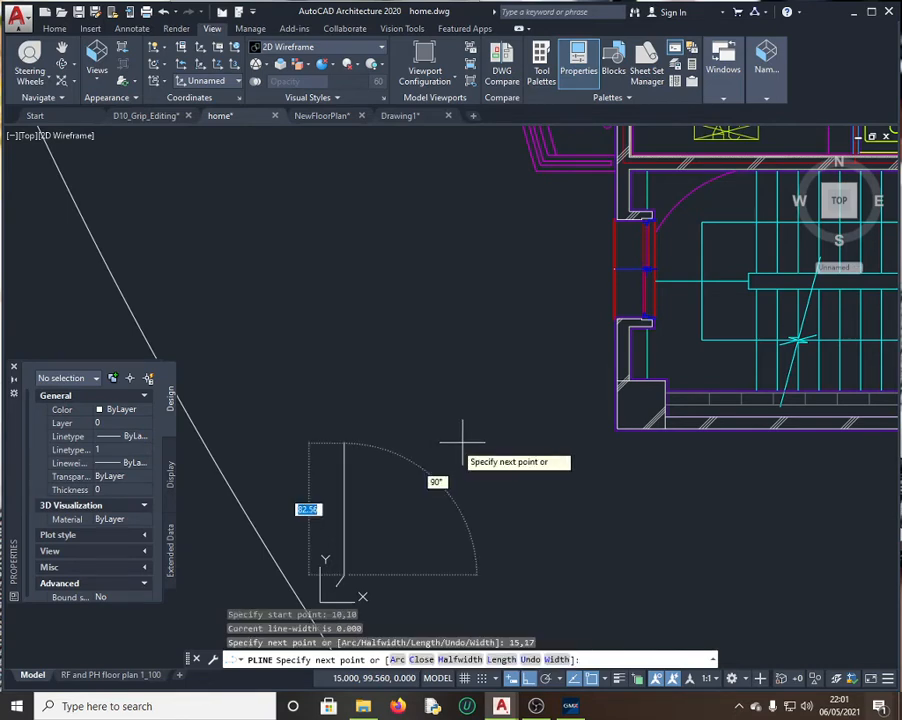
Step: Add the point 25,18 to the polyline
click(572, 705)
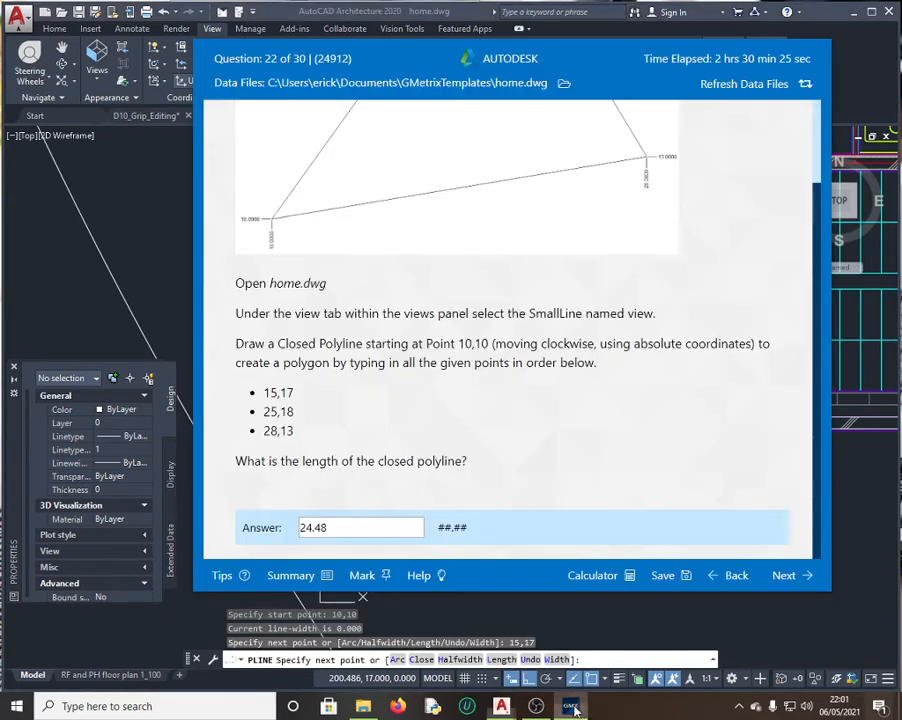
click(572, 705)
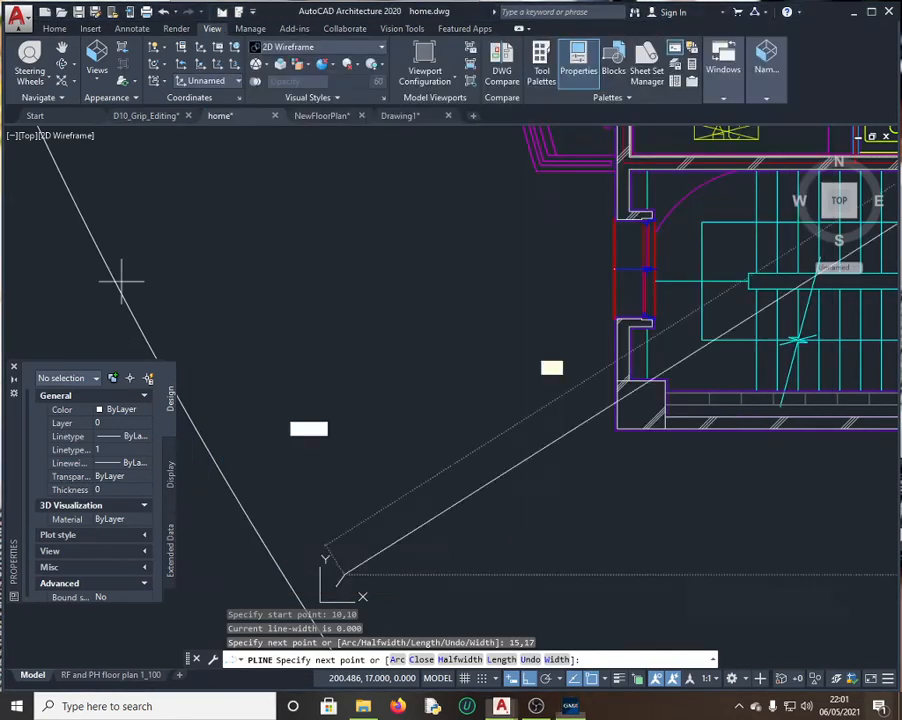
text(25)
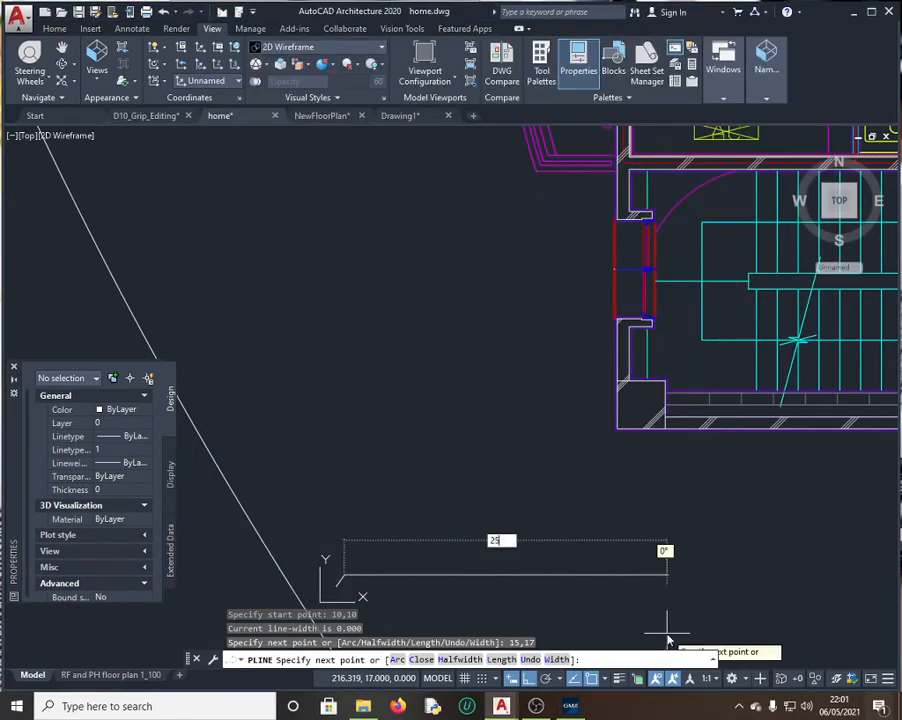
text(,1)
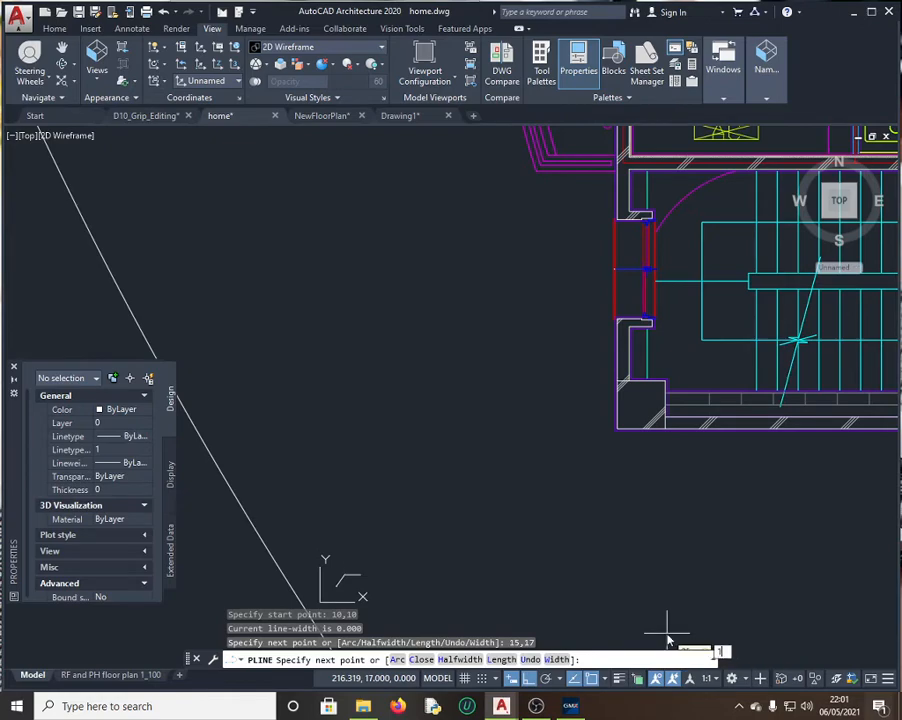
text(8)
key(Return)
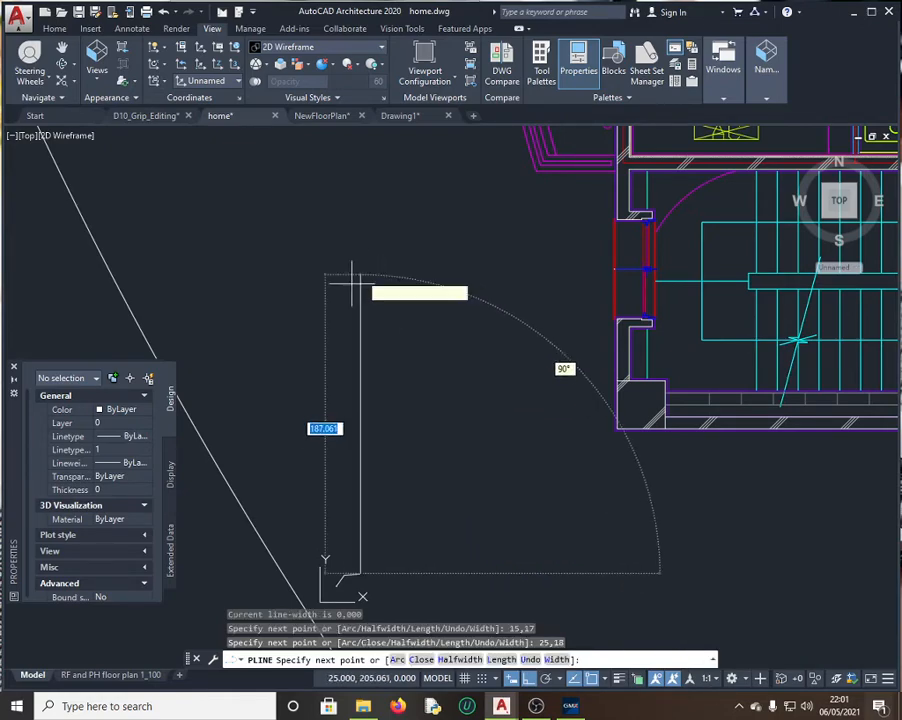
Step: Add 28,13, close the polyline back to 10,10, and select it
scroll(368, 315, down, 2)
scroll(414, 442, down, 3)
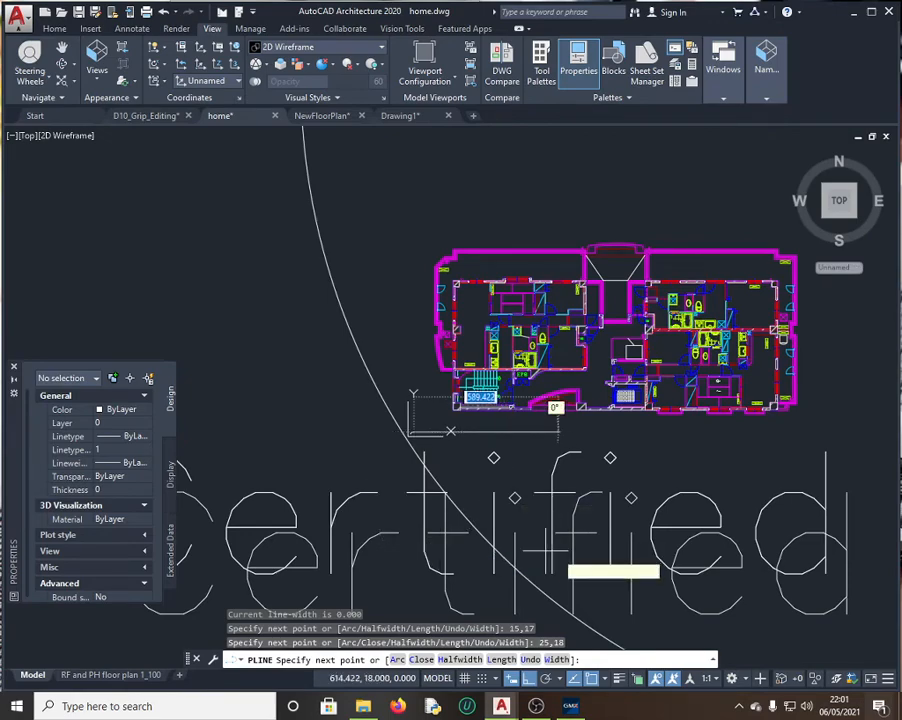
scroll(545, 548, up, 5)
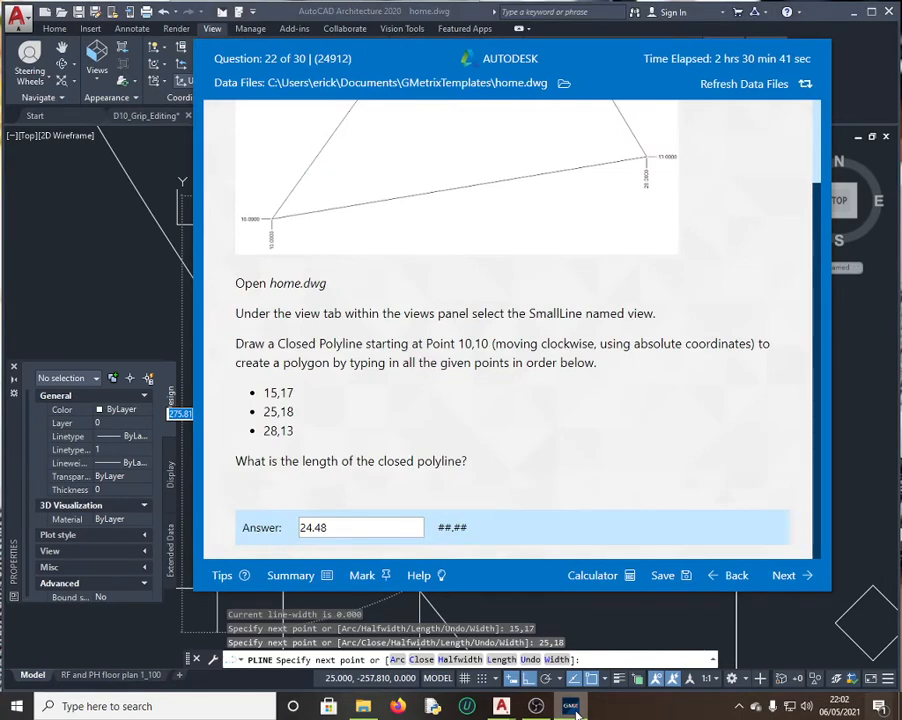
click(575, 712)
text(28)
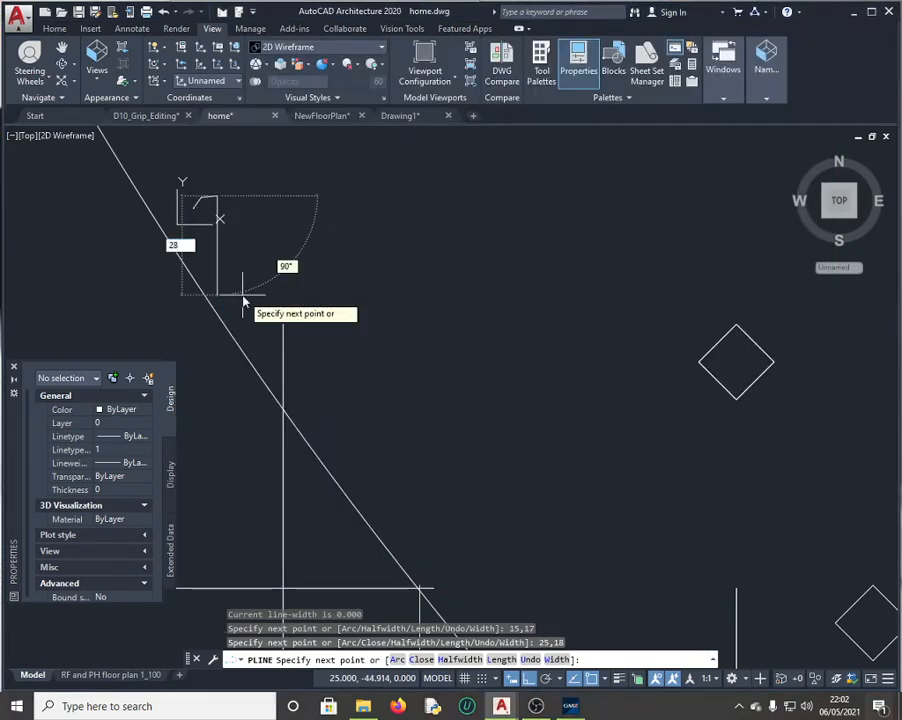
key(Tab)
text(13)
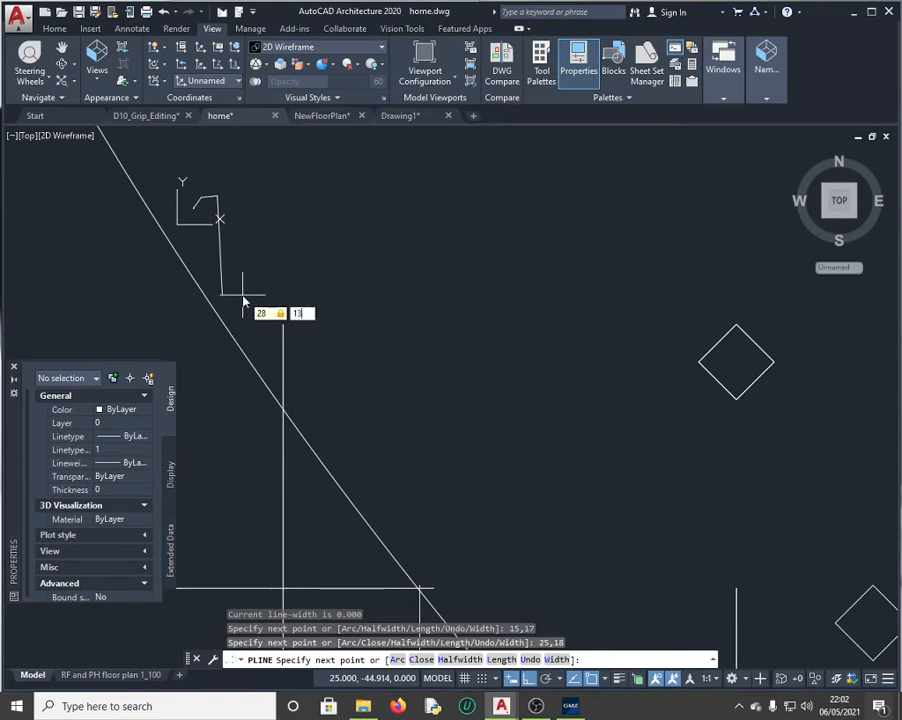
key(Return)
text(c)
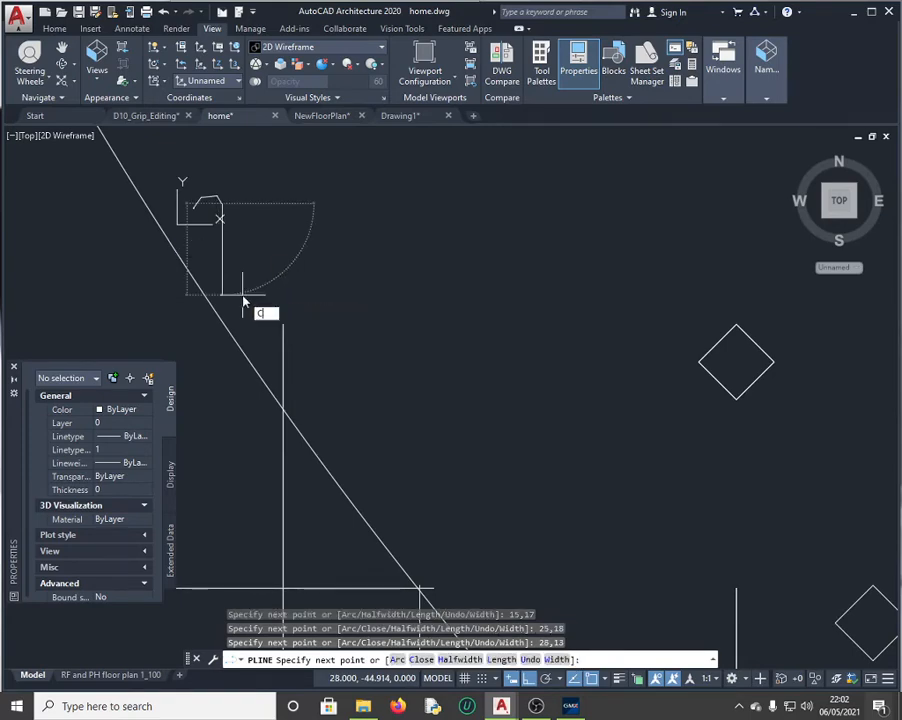
key(Return)
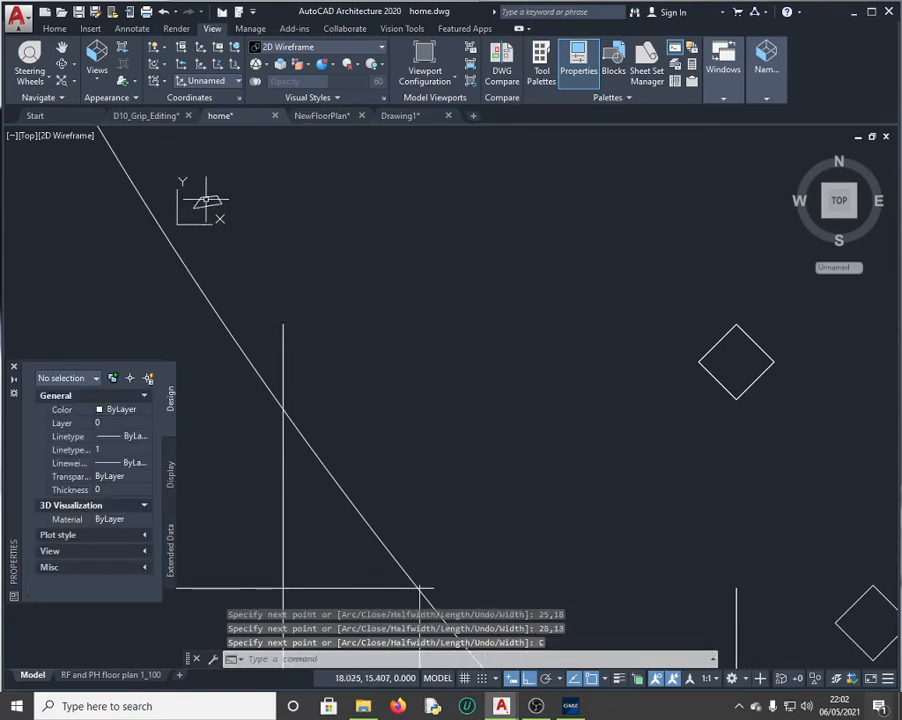
click(207, 197)
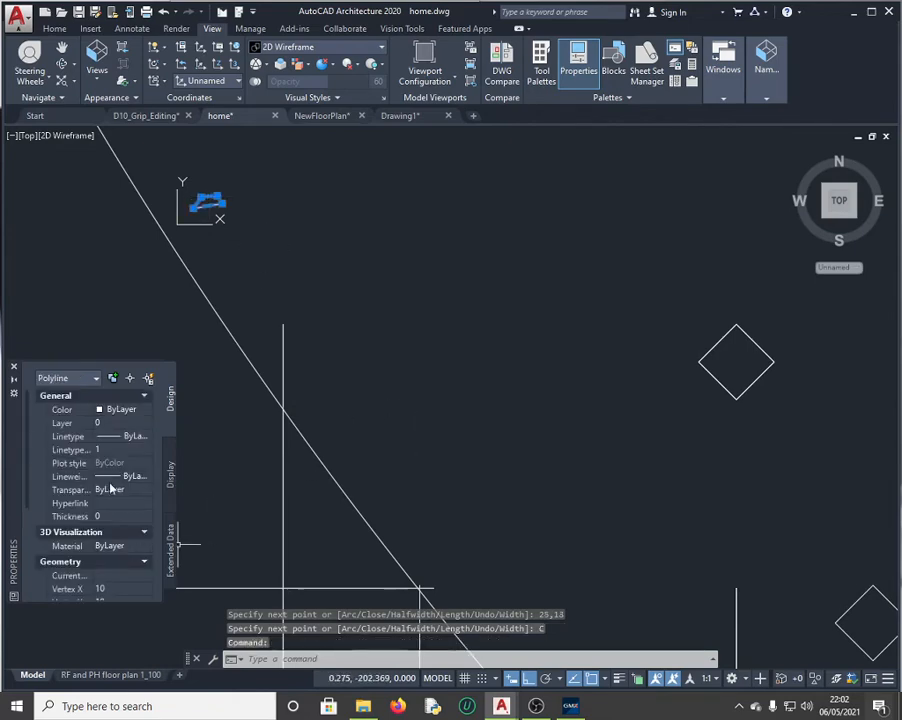
Step: Copy the closed polyline's length 42.731 from QuickCalc
scroll(112, 500, down, 4)
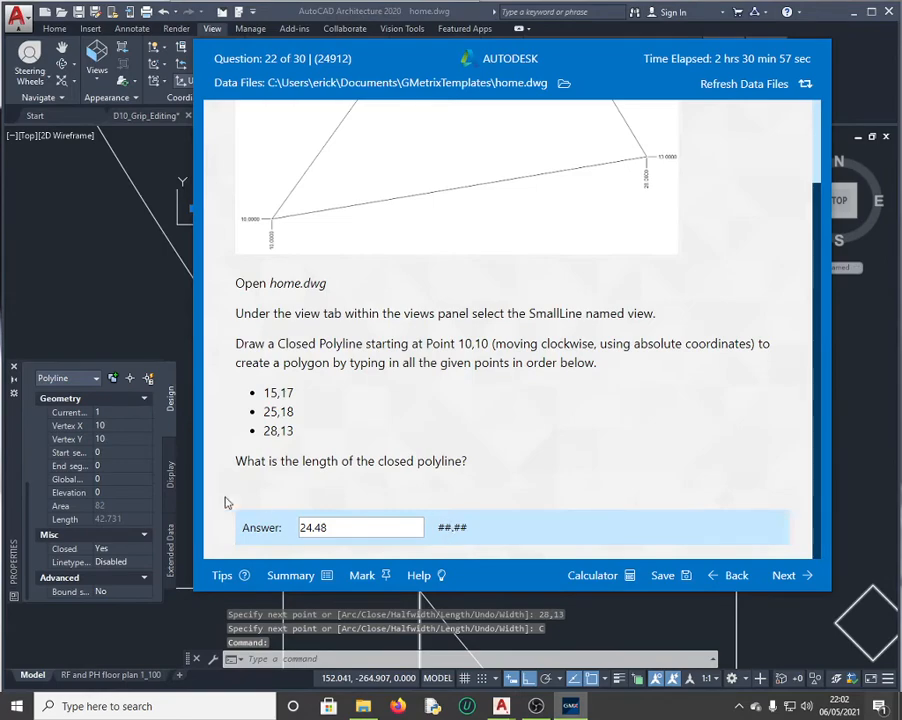
click(127, 523)
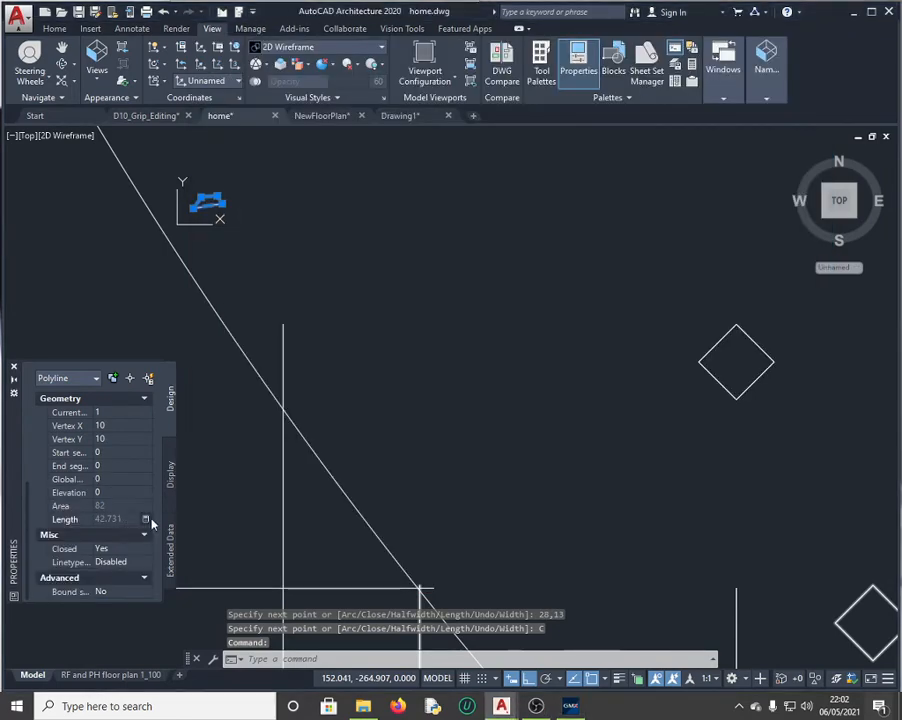
click(145, 519)
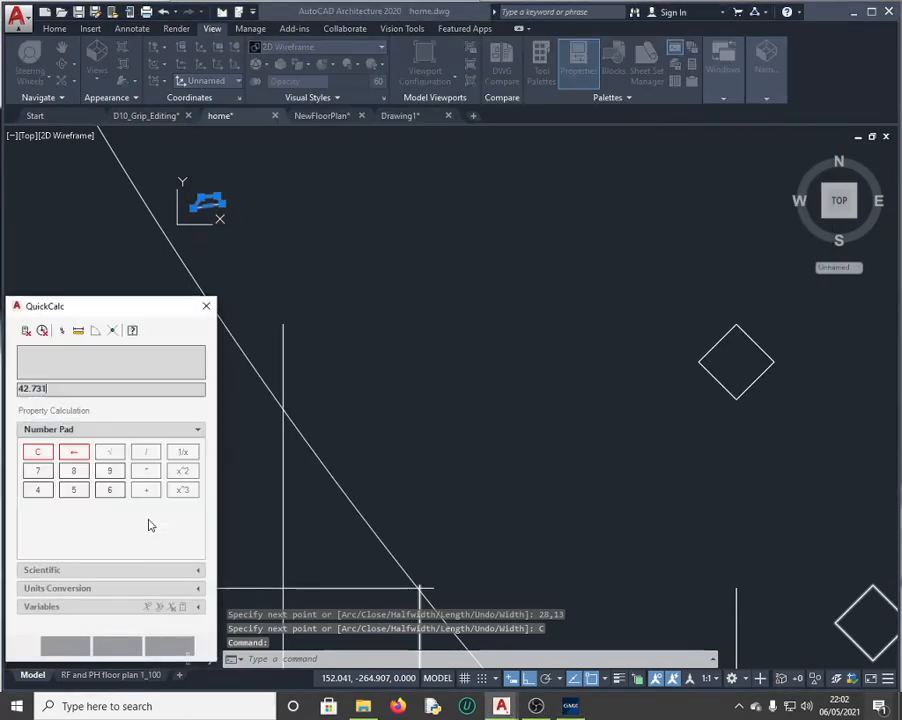
double_click(42, 388)
key(ctrl+c)
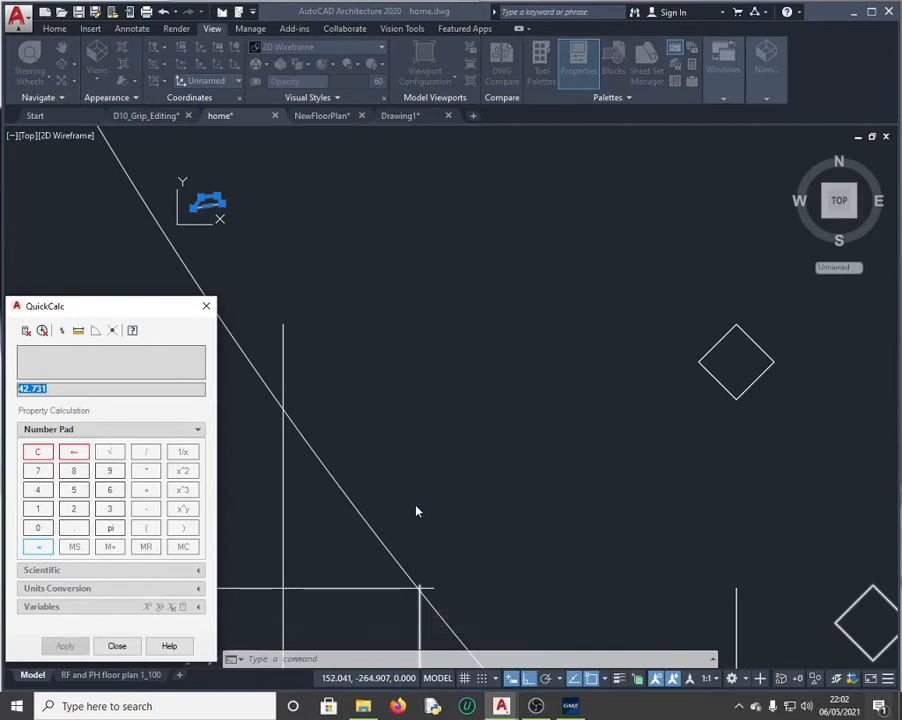
Step: Replace the answer 24.48 with 42.731, submit it, and continue to question 23
click(572, 710)
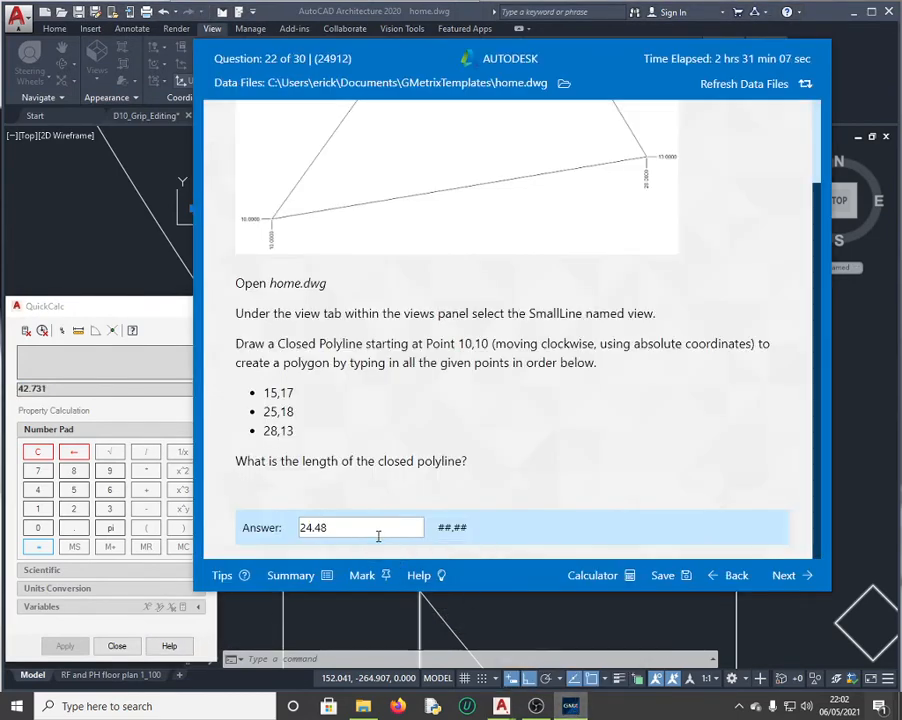
drag(377, 535, 246, 524)
key(ctrl+v)
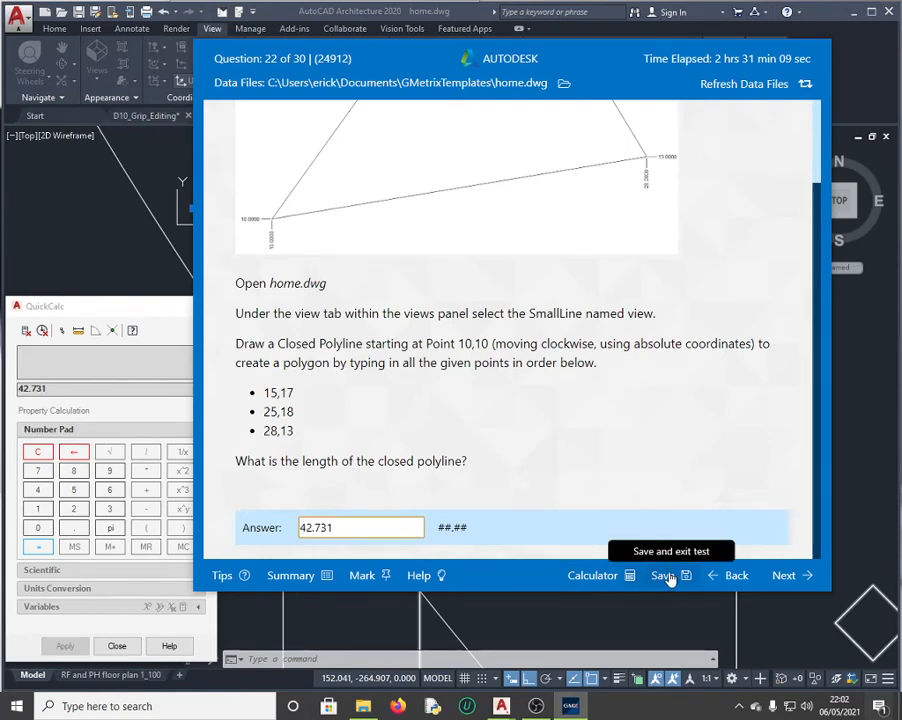
click(797, 578)
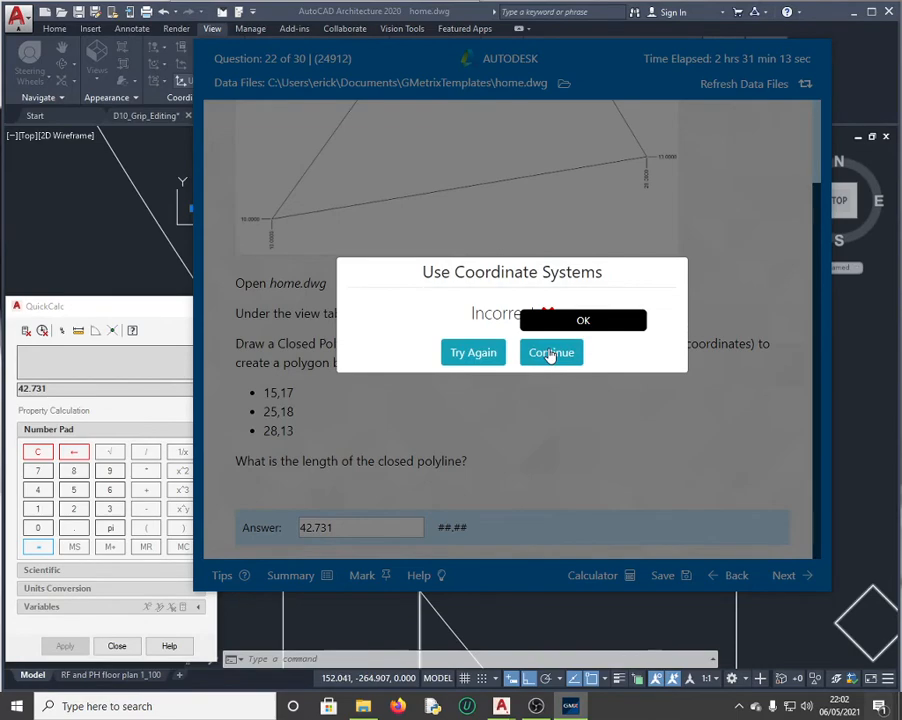
click(552, 354)
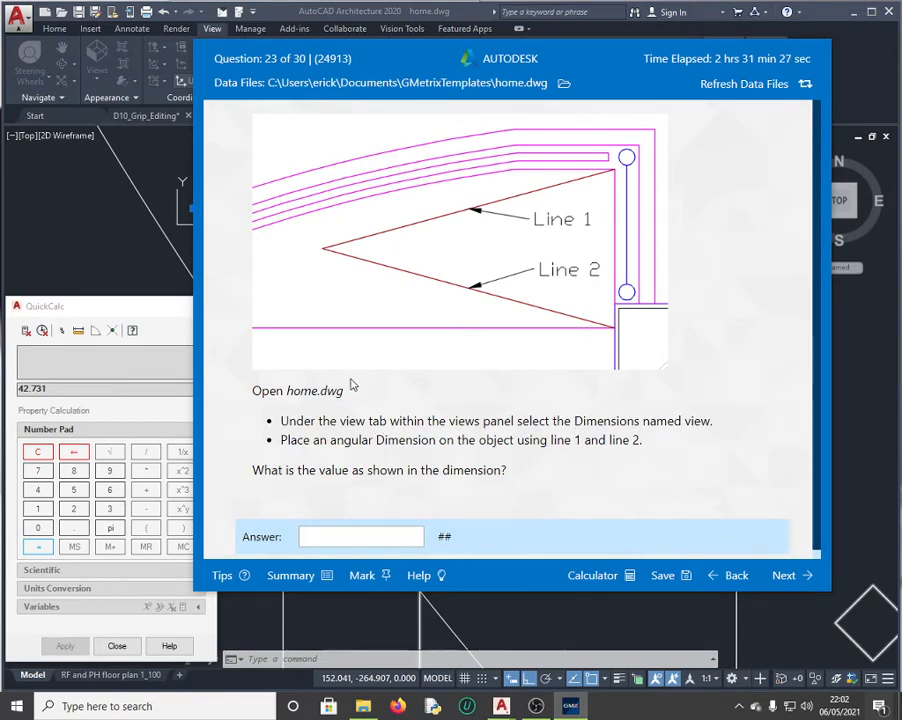
Step: Close QuickCalc and restore the Dimensions named view, checking question 23 alongside
click(175, 287)
click(204, 306)
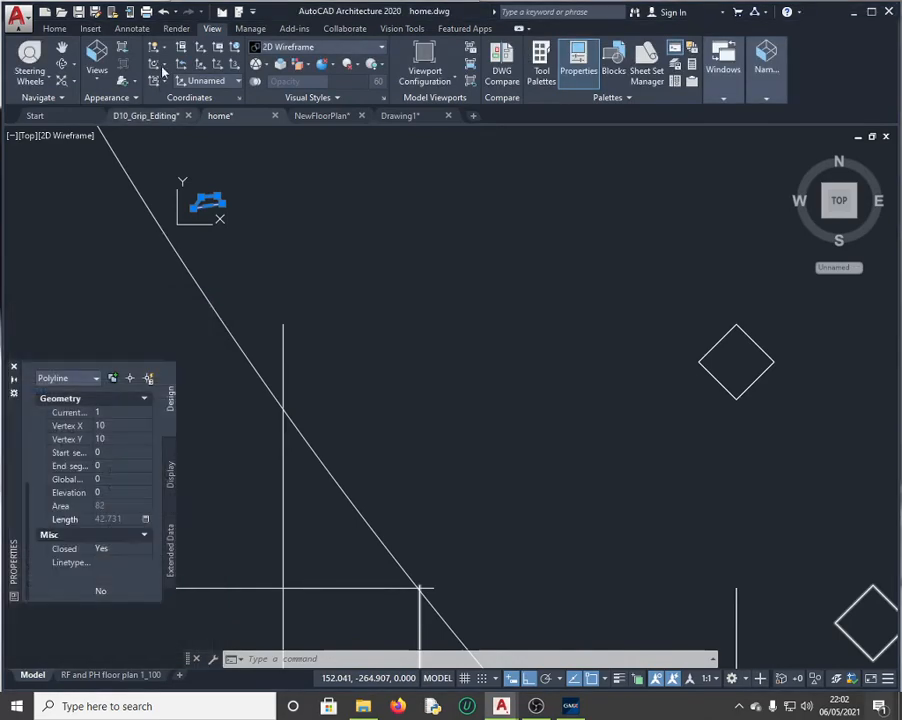
click(97, 72)
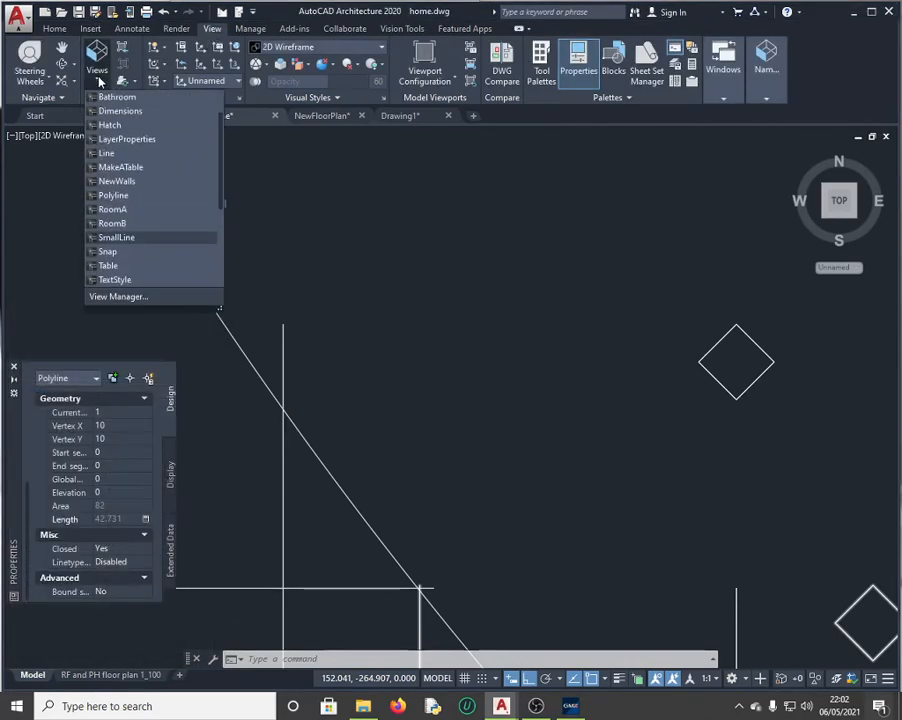
click(130, 112)
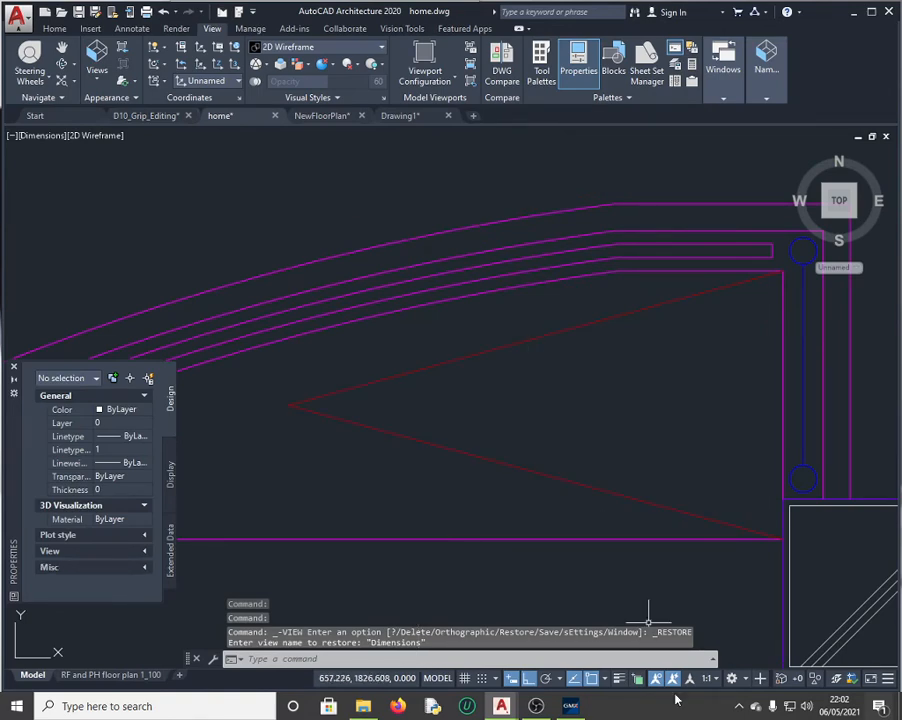
click(570, 706)
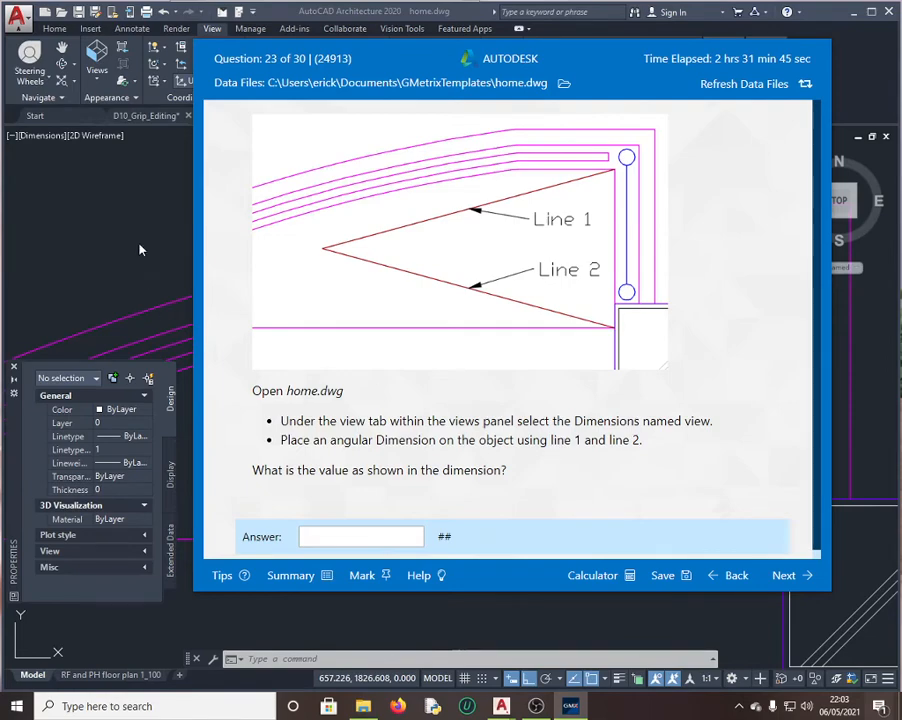
click(205, 242)
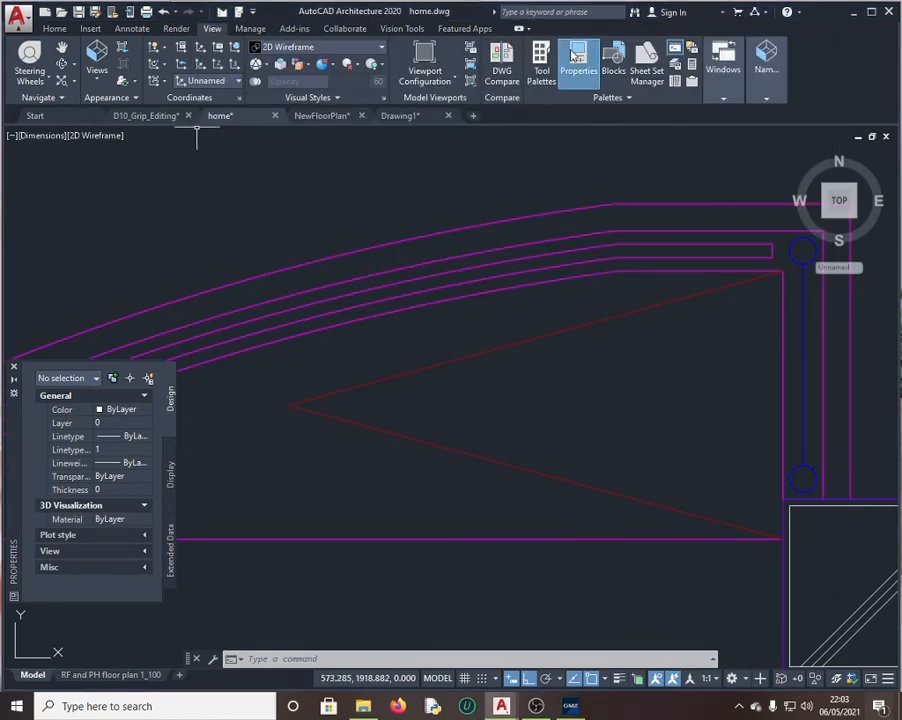
Step: Use DIM's Angular option on Line 1 and Line 2 to read the 30° angle
click(52, 27)
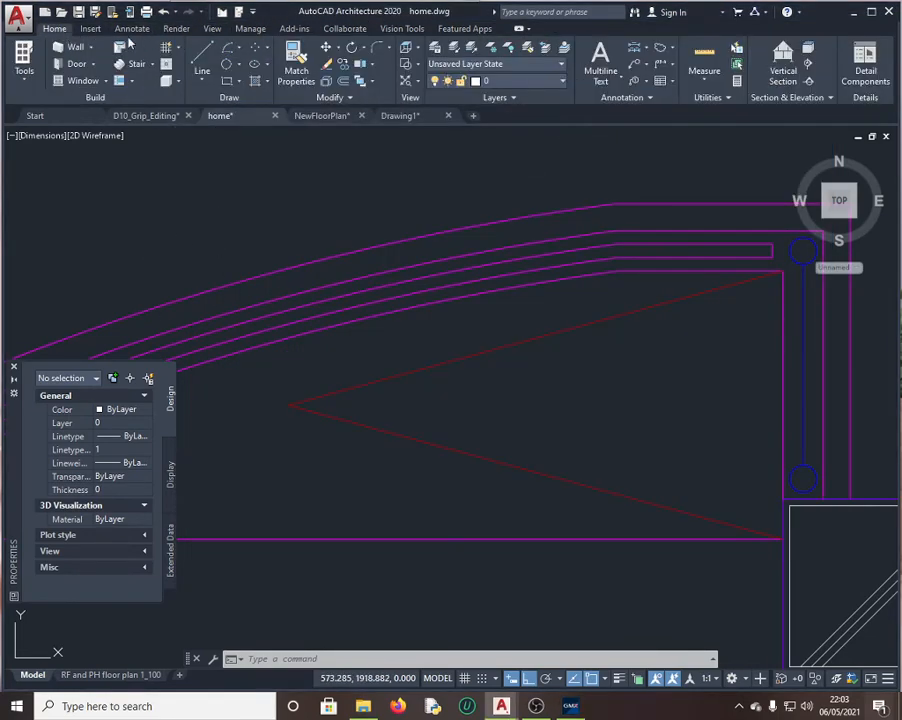
click(706, 82)
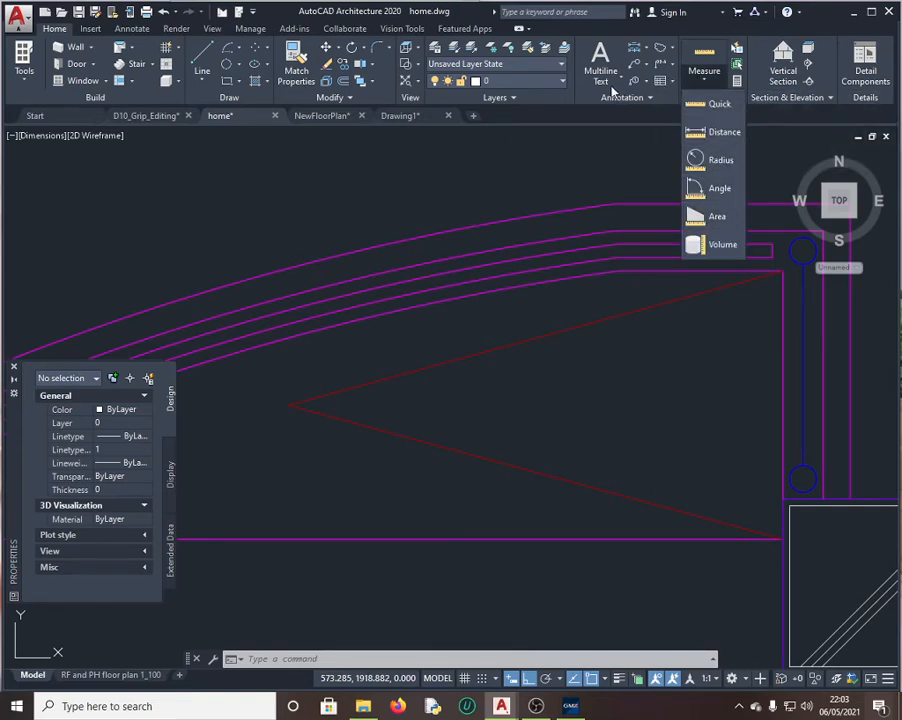
click(313, 660)
text(d)
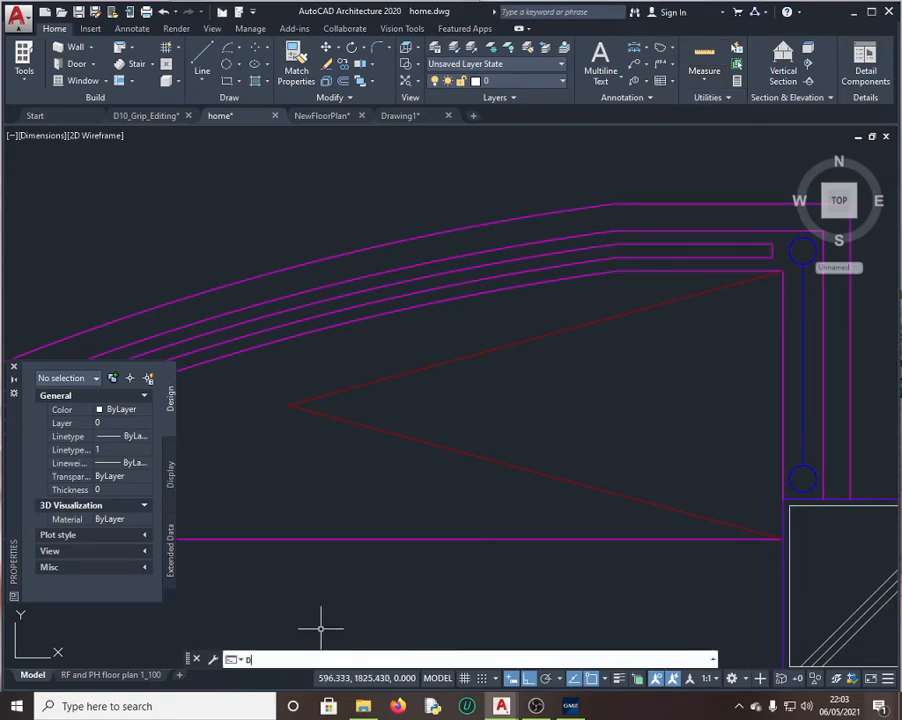
text(im)
key(Return)
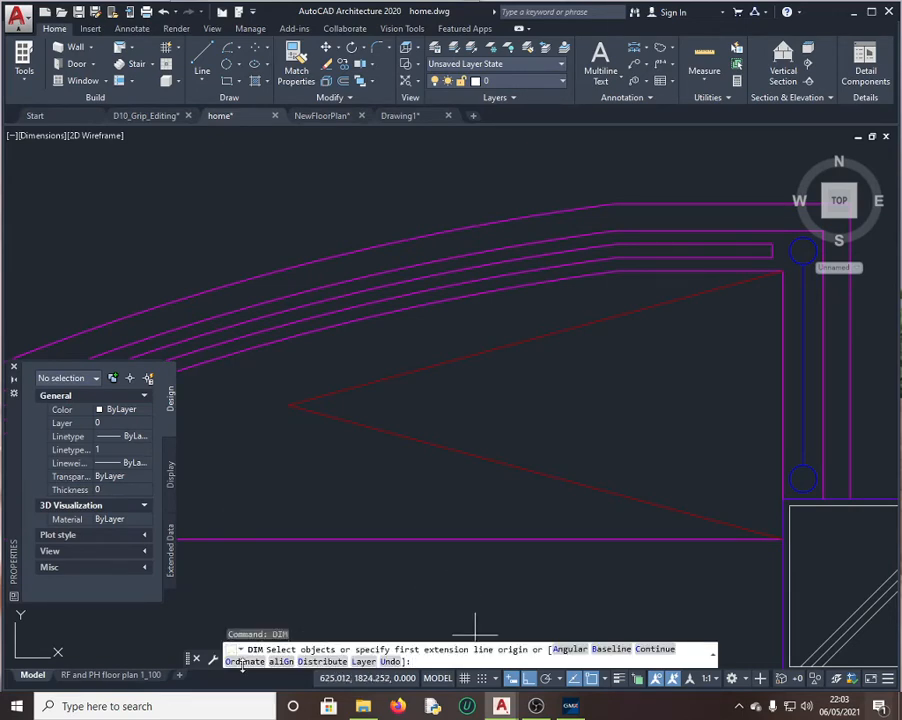
click(571, 649)
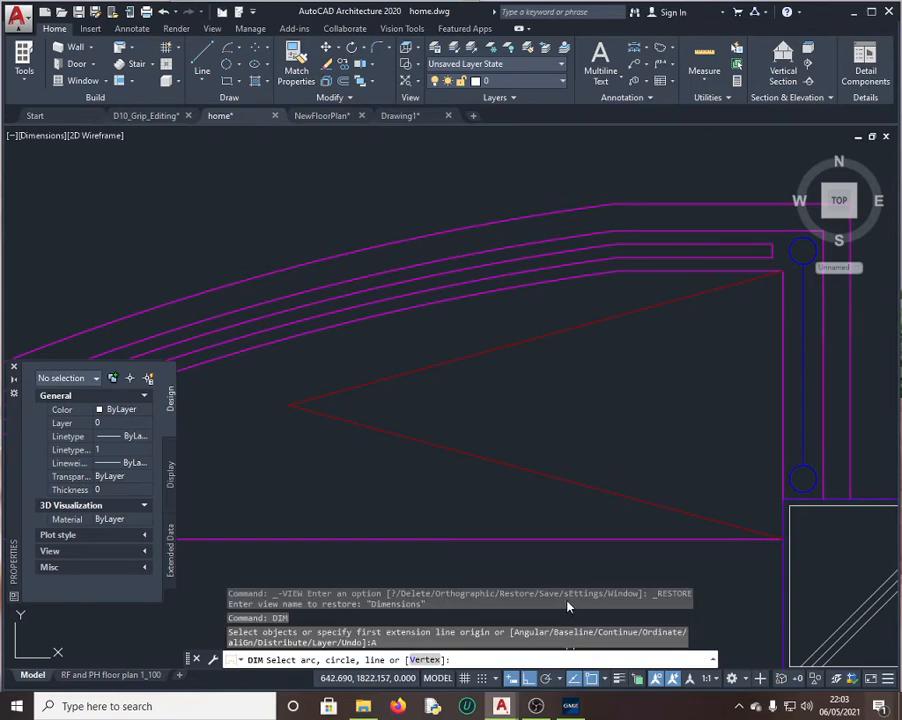
click(525, 342)
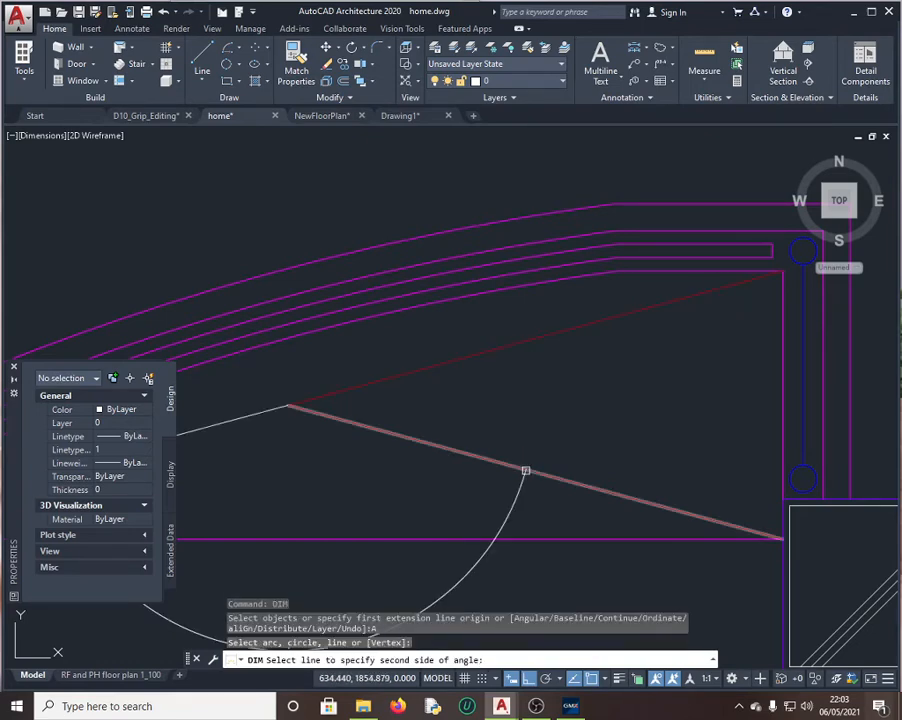
click(525, 470)
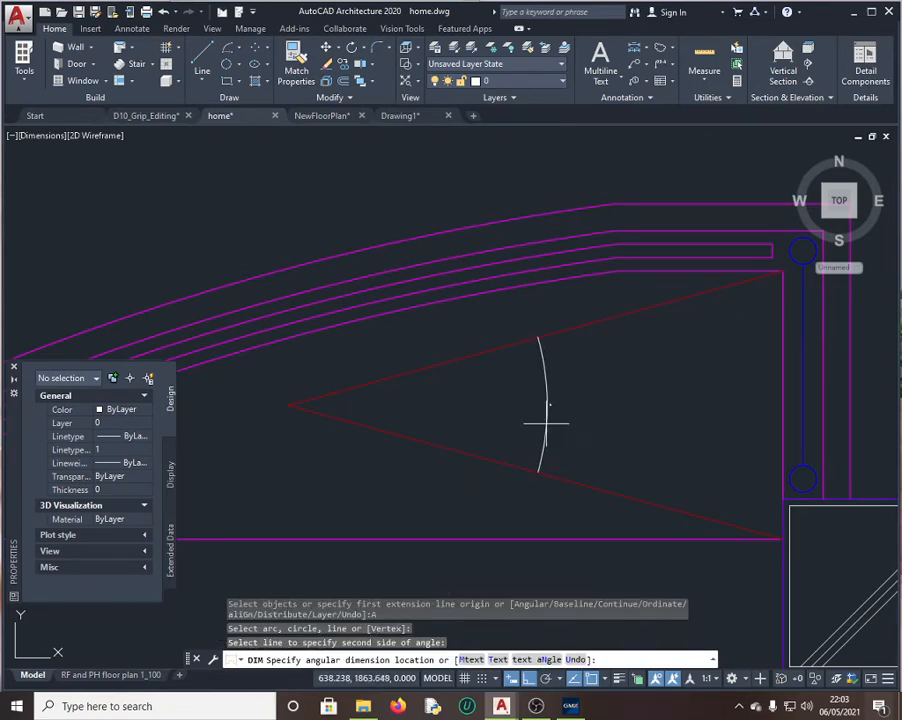
scroll(530, 400, up, 5)
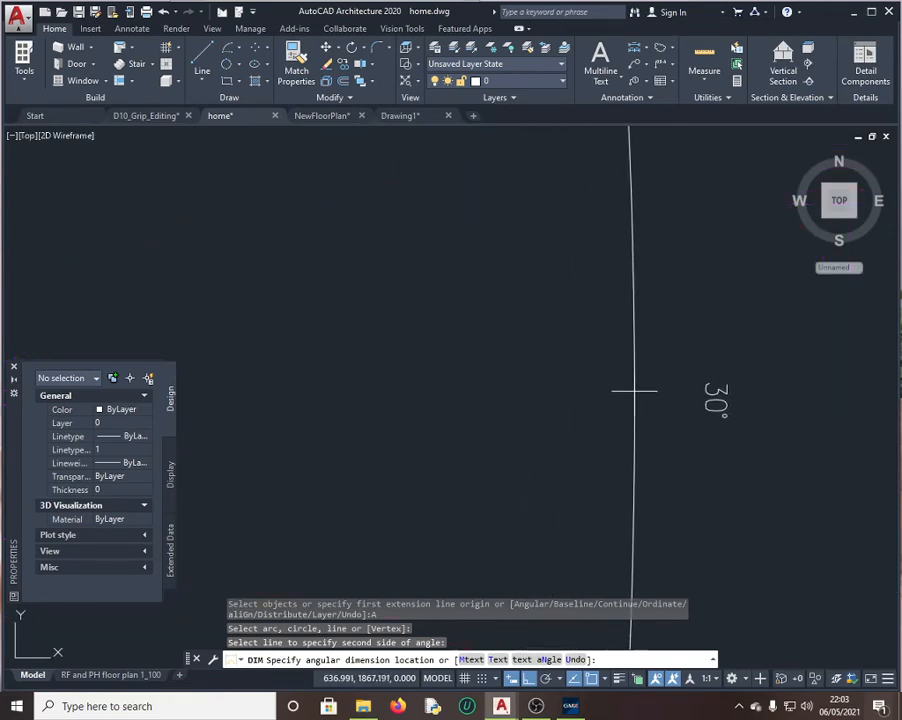
key(Escape)
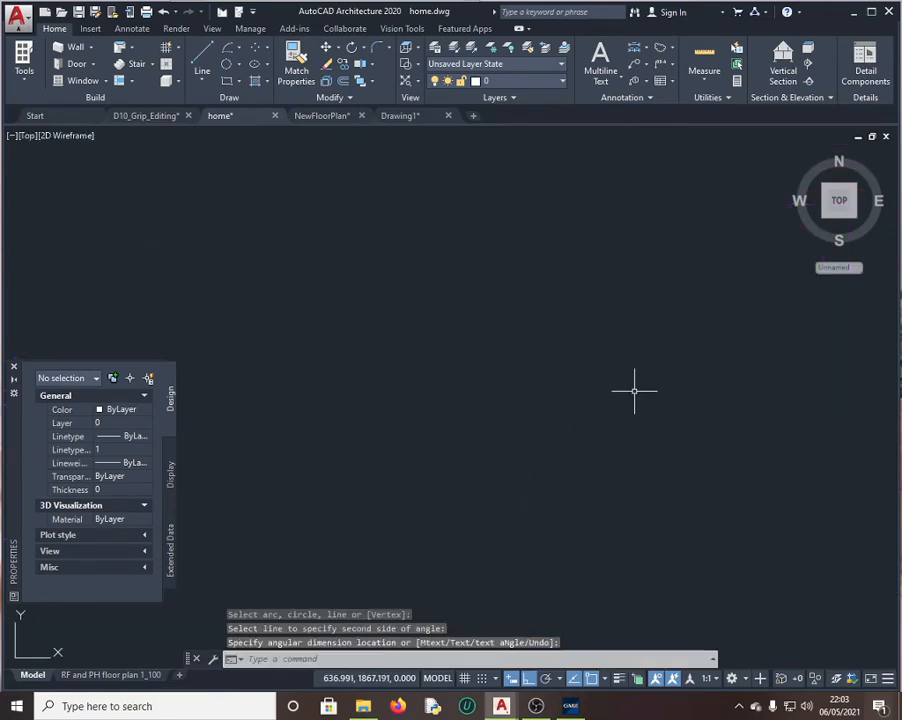
click(579, 707)
Step: Answer question 23 with 30 and continue to question 24
click(368, 537)
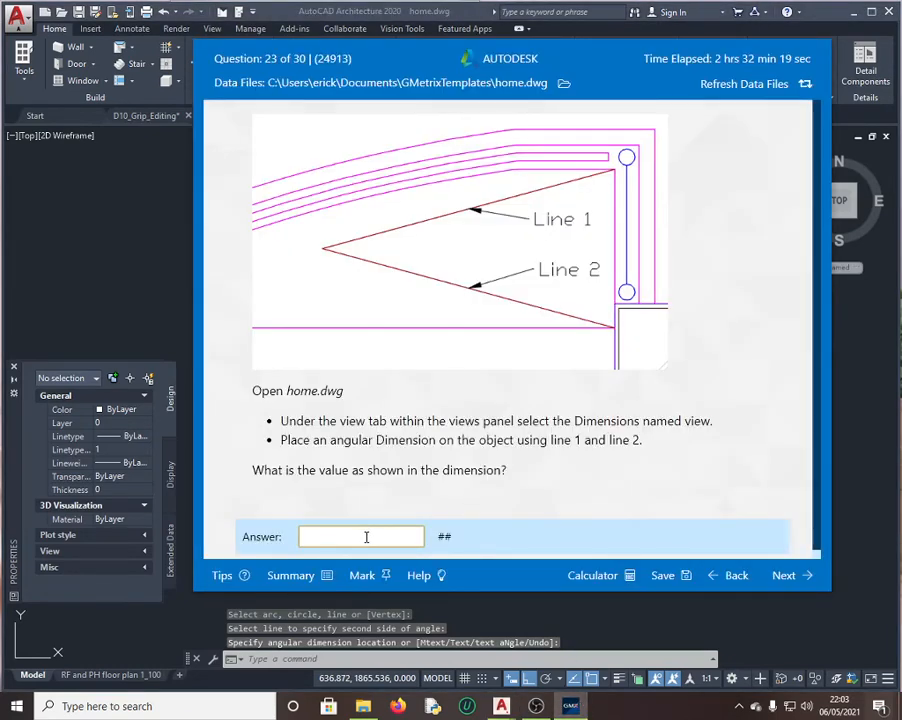
text(30)
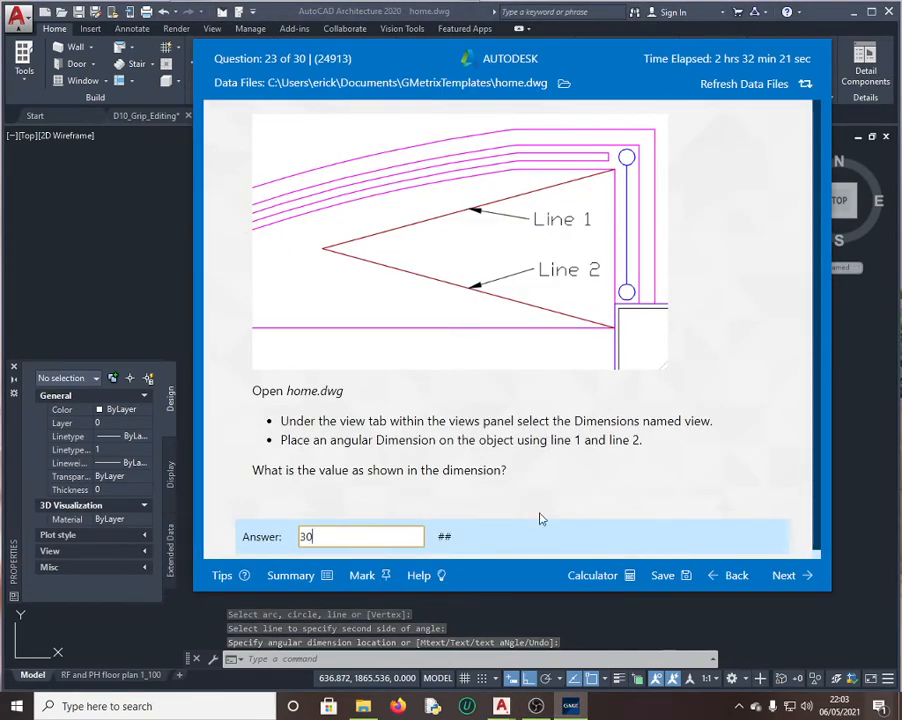
click(792, 572)
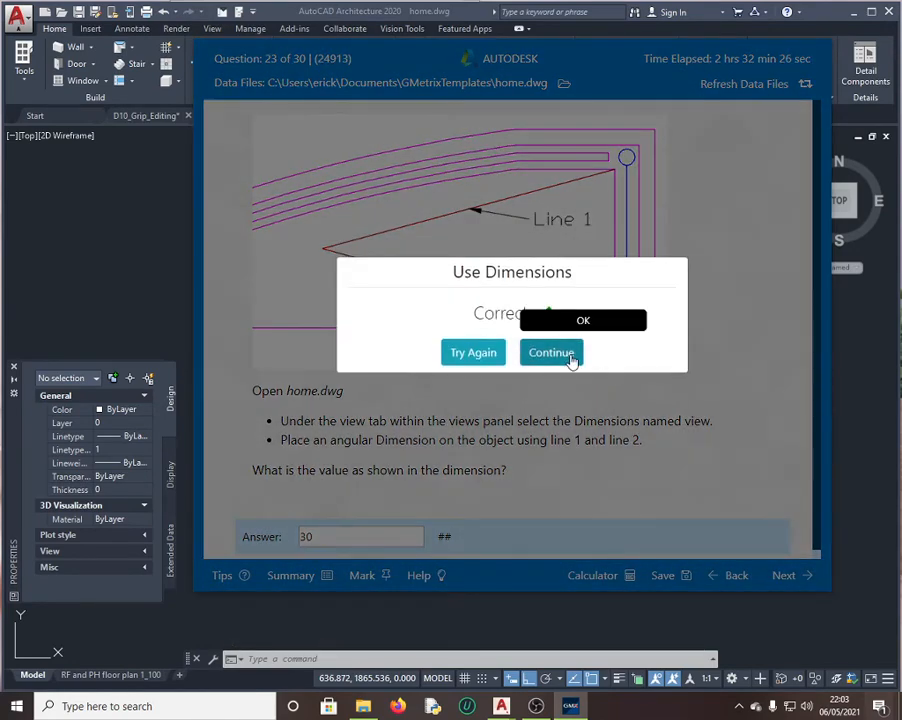
click(572, 357)
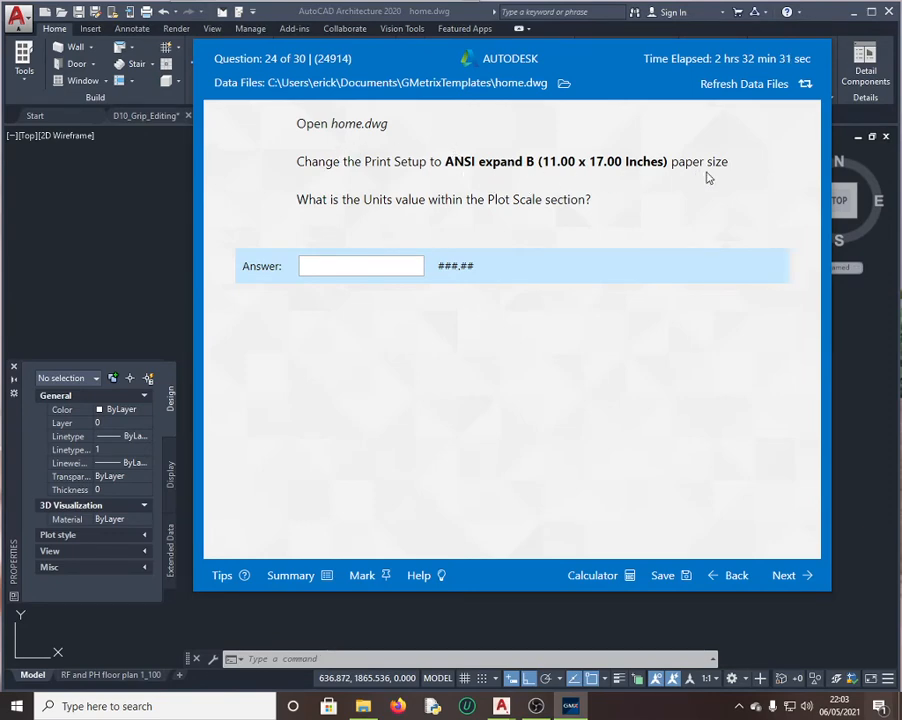
Step: Skip question 24 and answer question 25 with Fillet
click(786, 577)
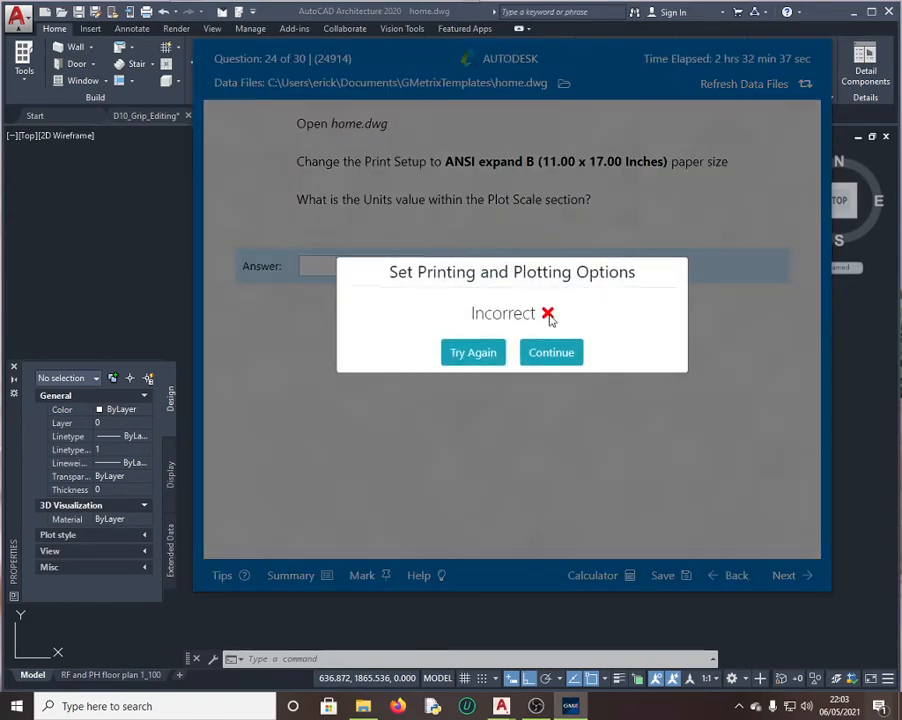
click(552, 355)
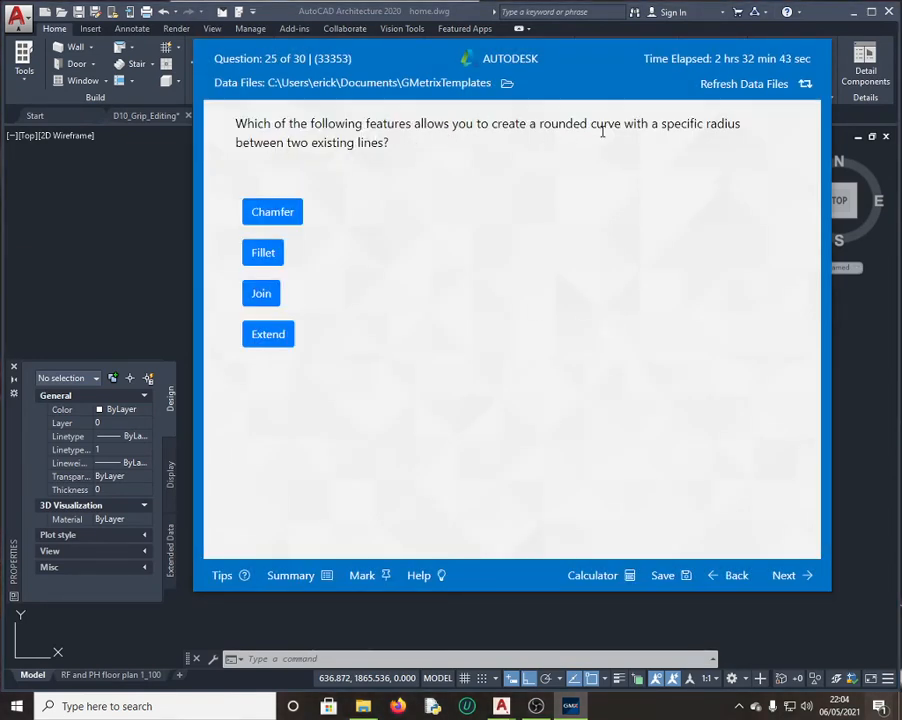
click(268, 252)
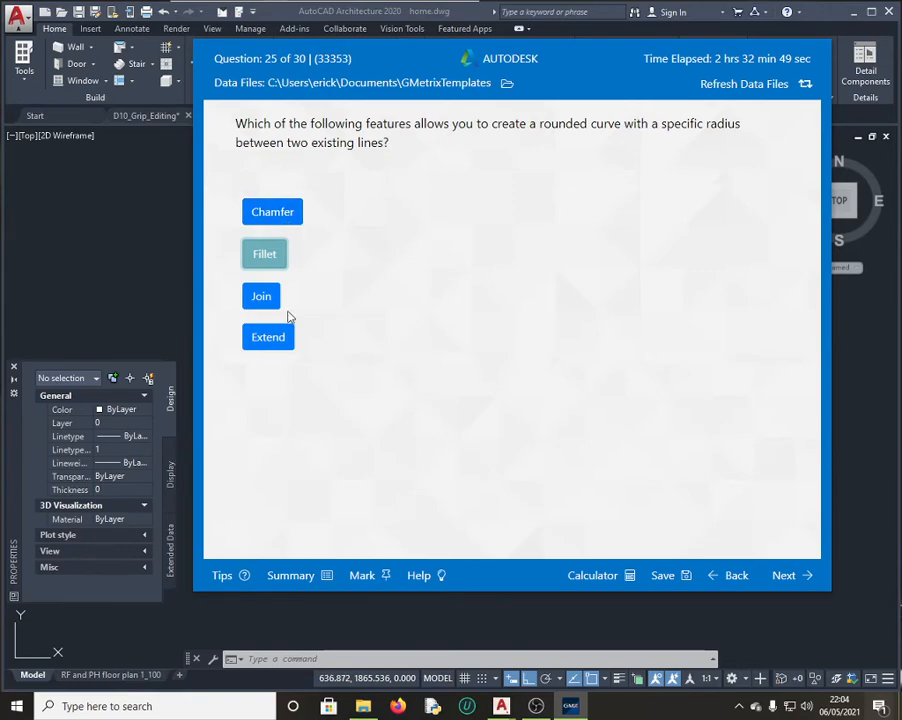
click(799, 581)
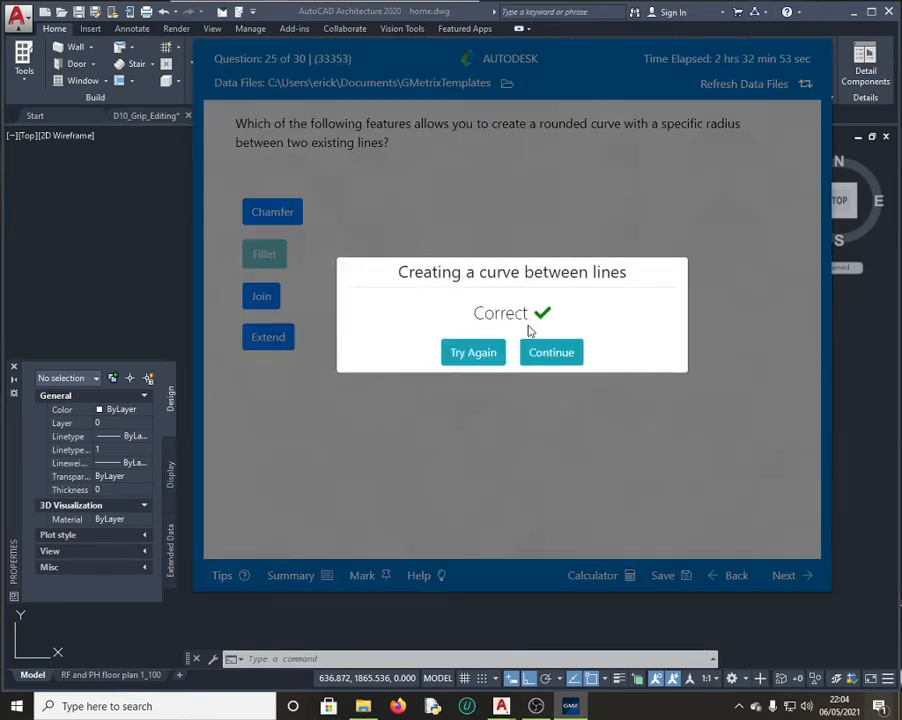
click(553, 355)
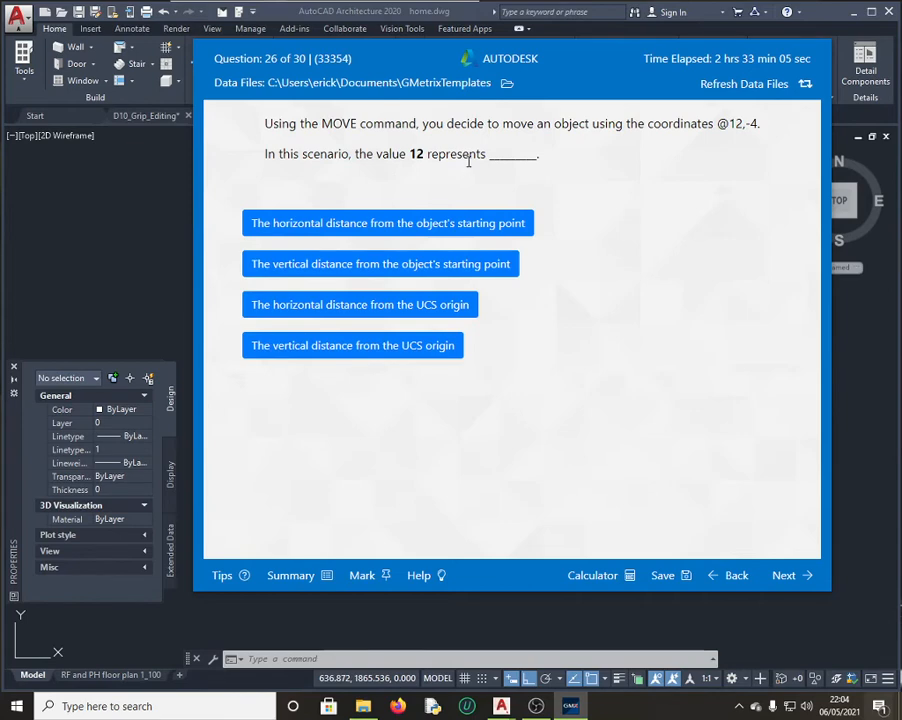
Step: Answer question 26 with horizontal distance from starting point and question 27 with Object Snap Modes
click(382, 235)
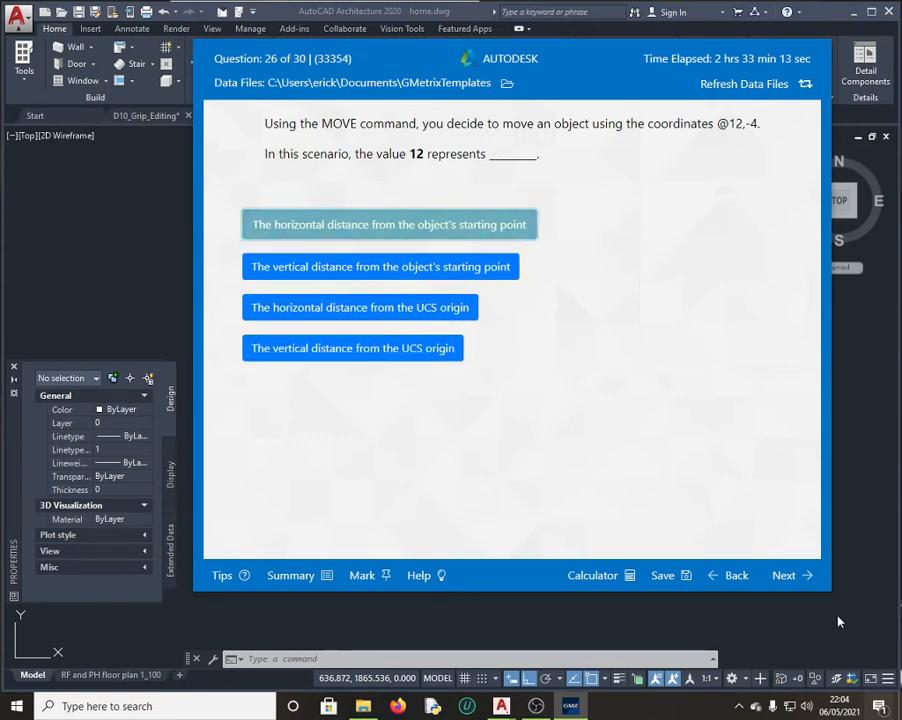
click(790, 576)
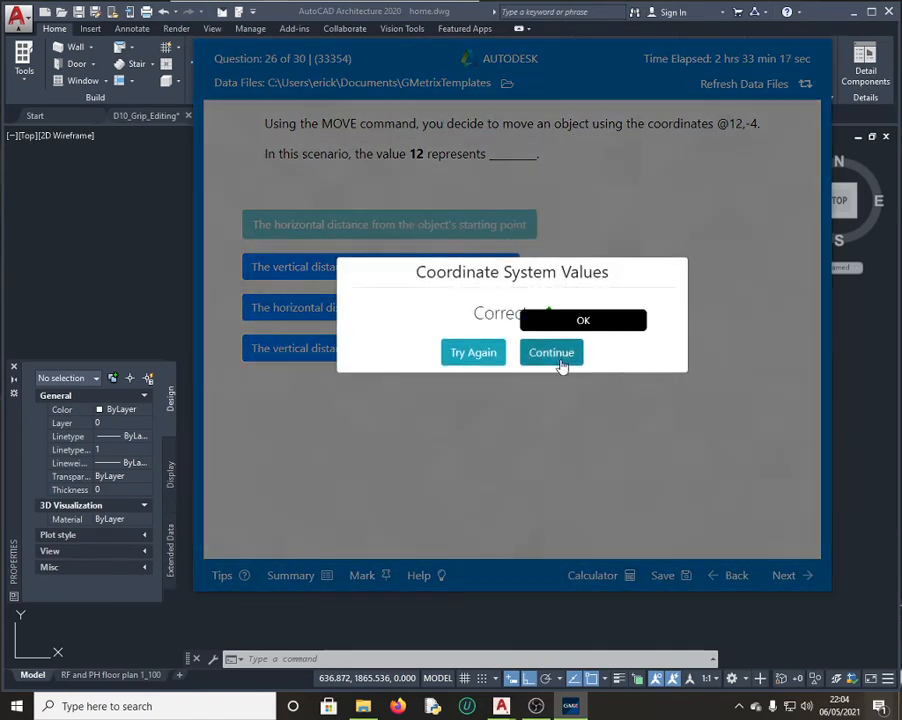
click(558, 360)
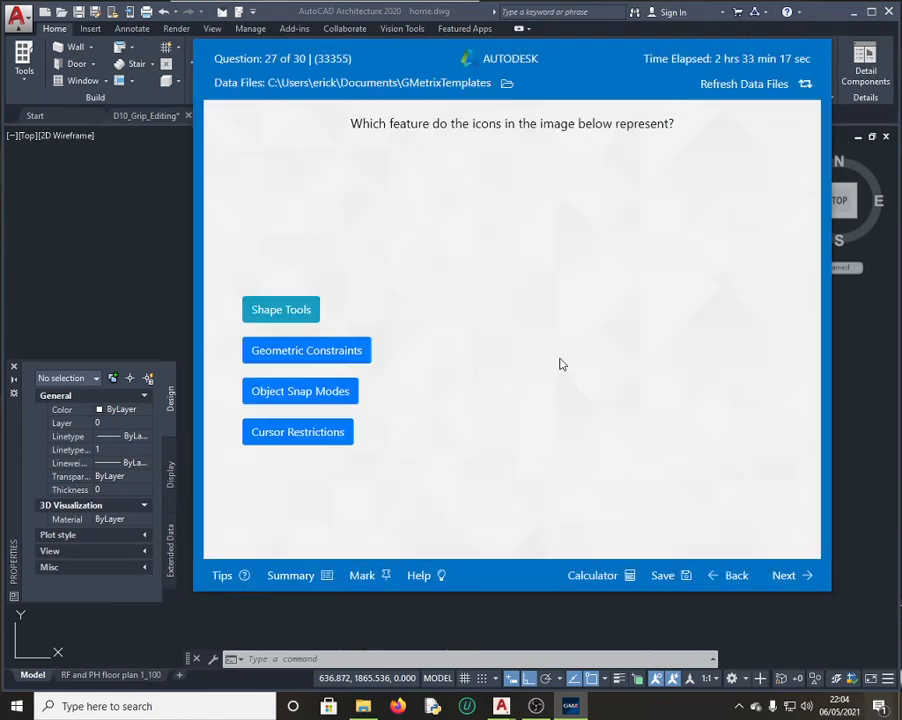
click(316, 397)
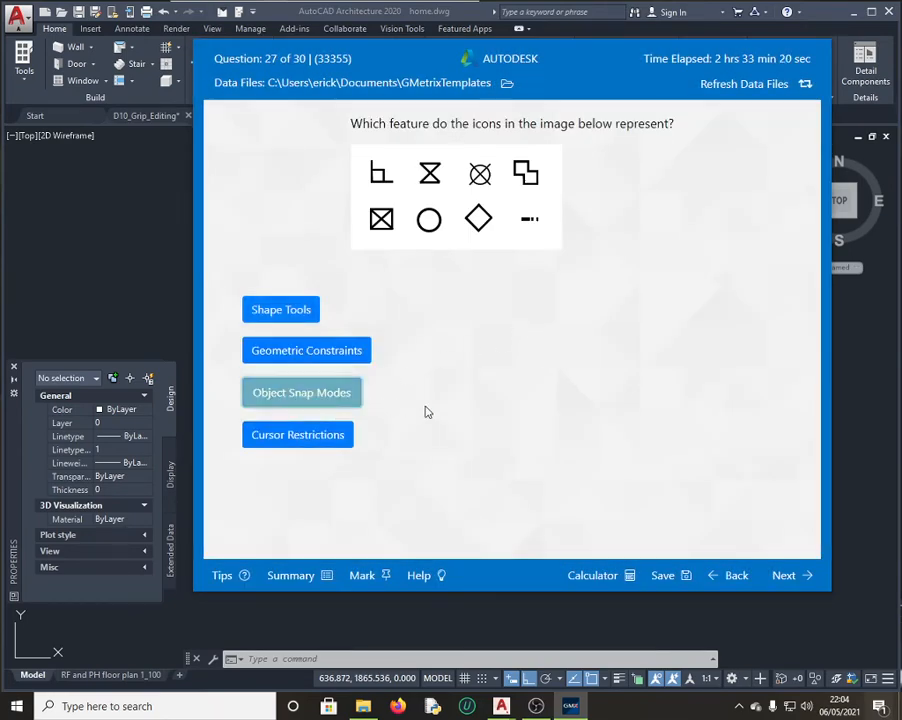
click(787, 582)
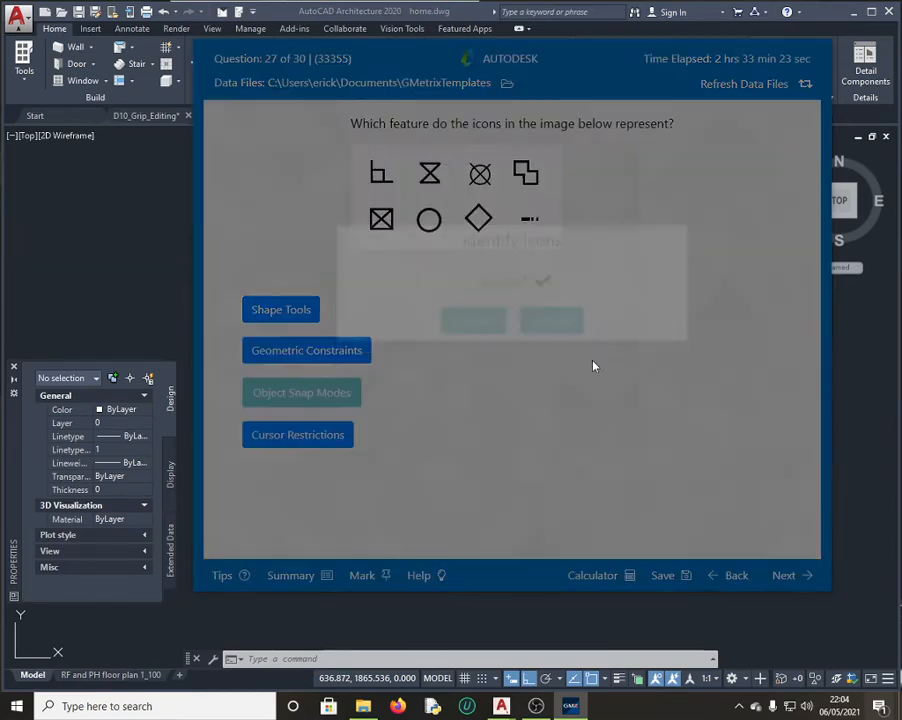
click(544, 354)
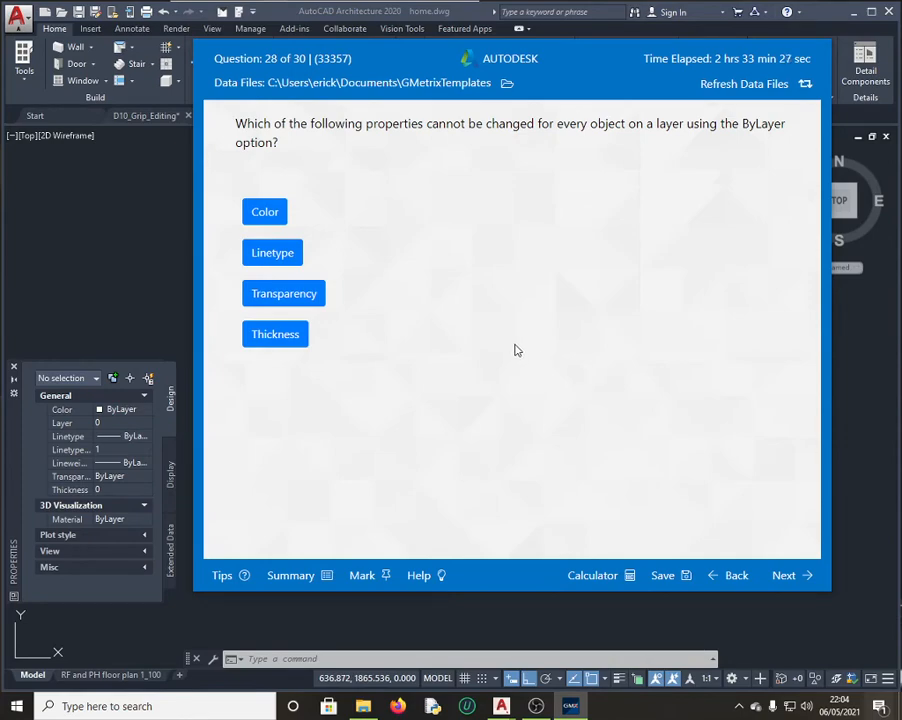
Step: Answer question 28 with Thickness, 29 with Linear, and 30 with the Scale X value
click(285, 342)
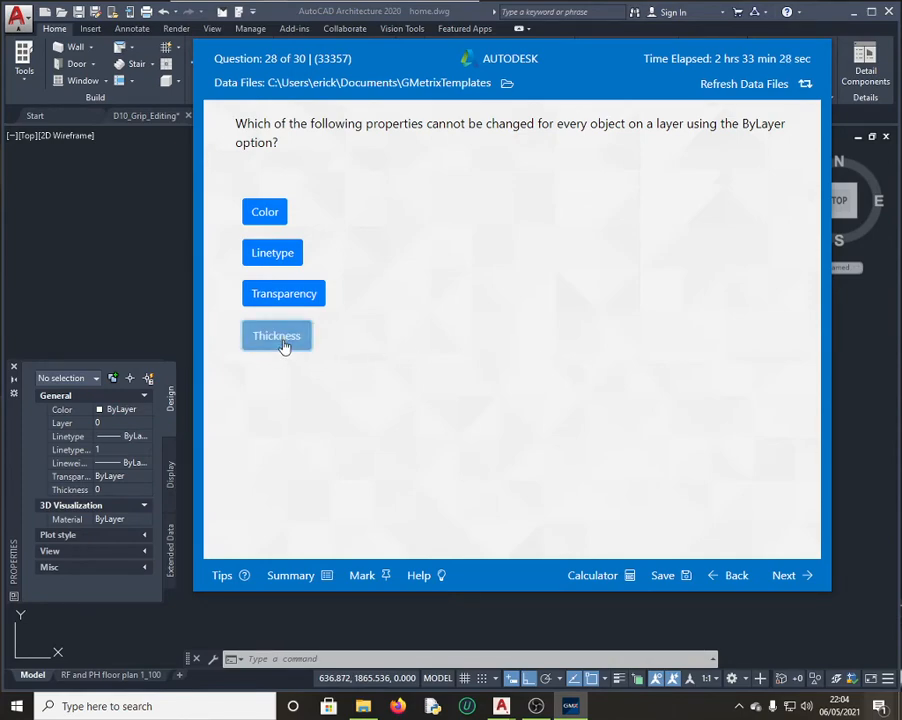
click(787, 577)
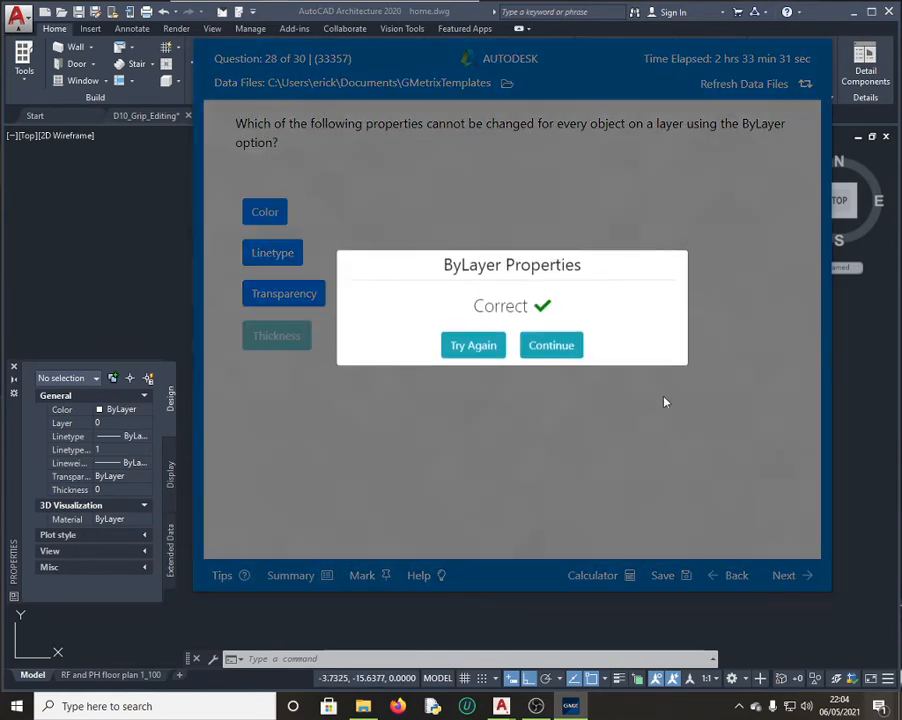
click(555, 354)
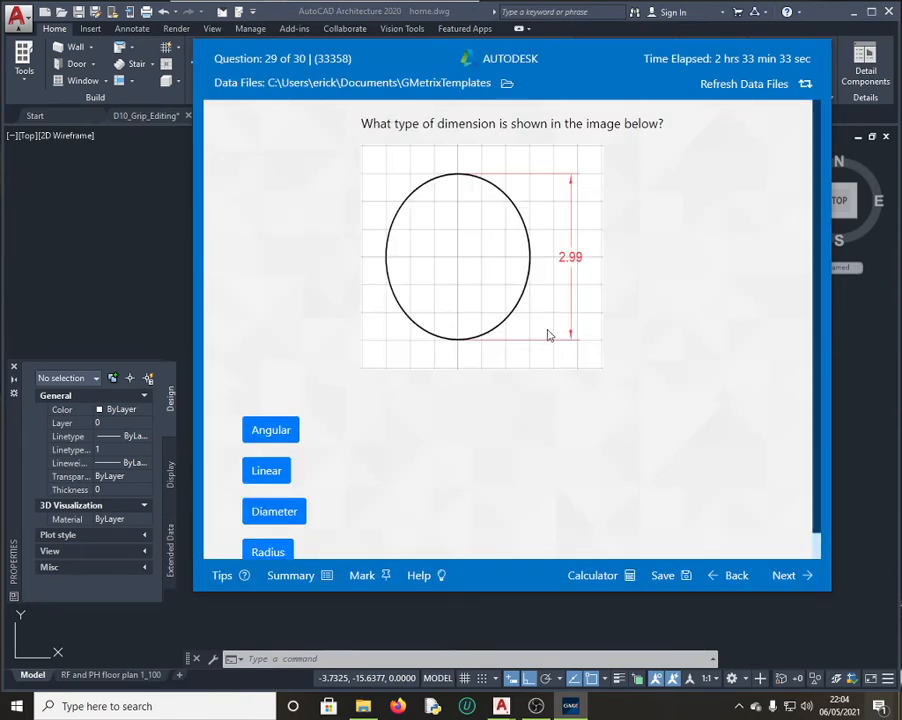
click(276, 470)
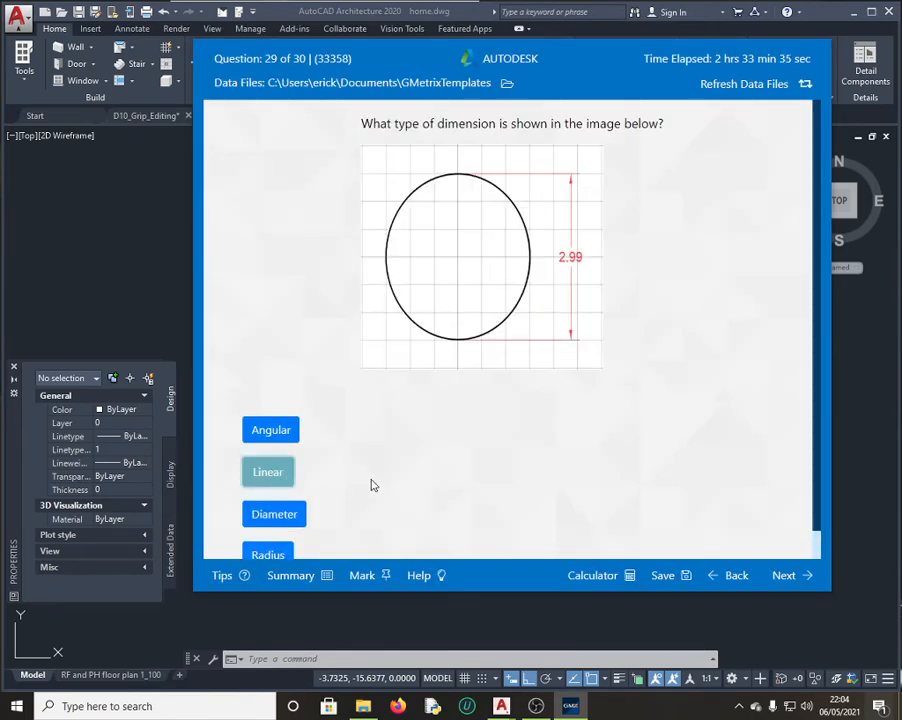
click(782, 567)
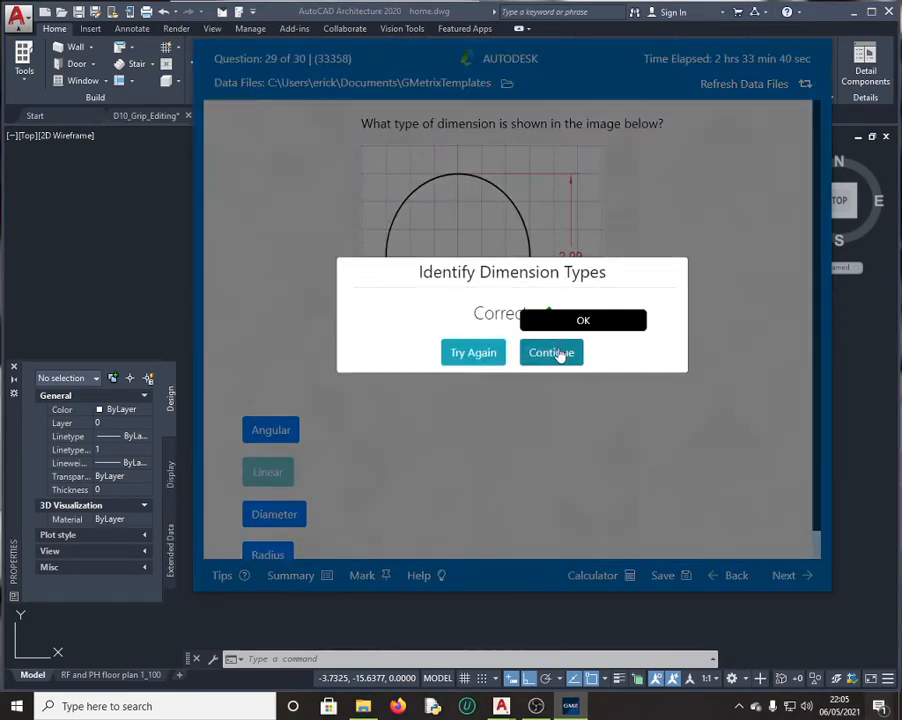
click(551, 352)
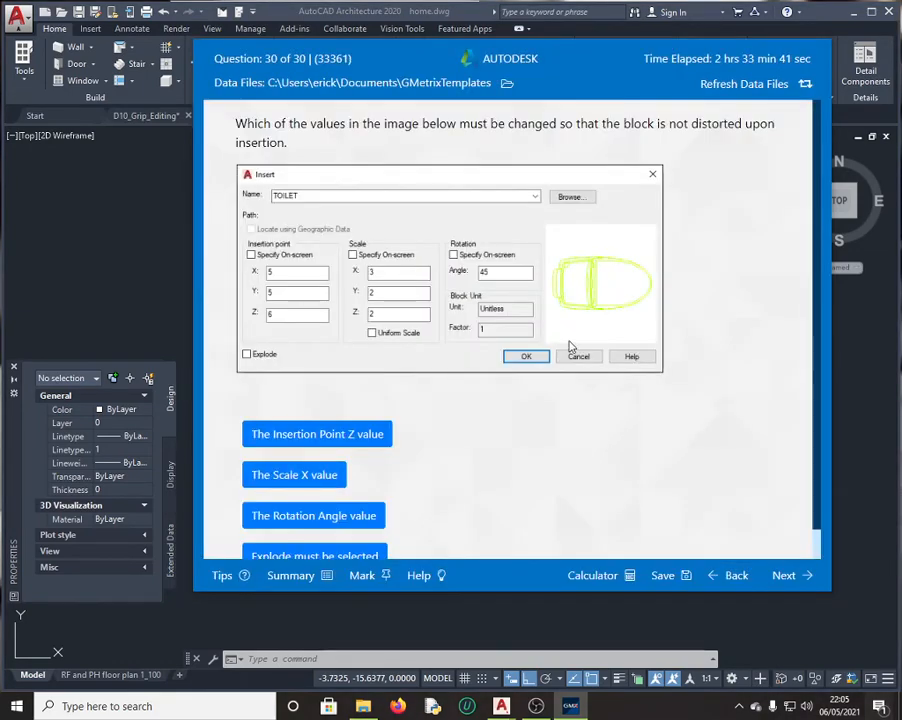
click(330, 476)
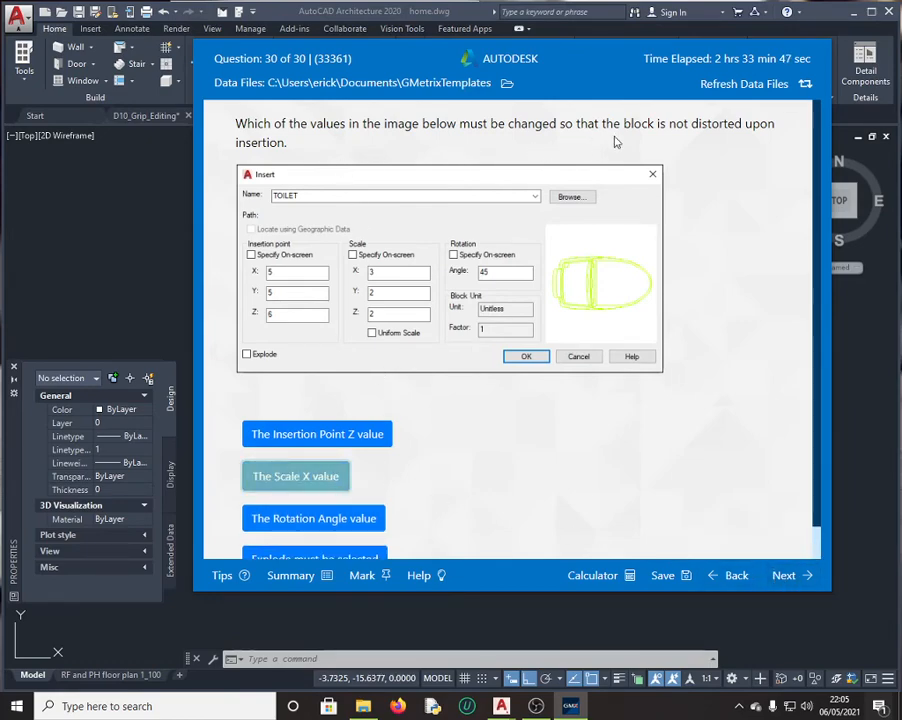
click(789, 562)
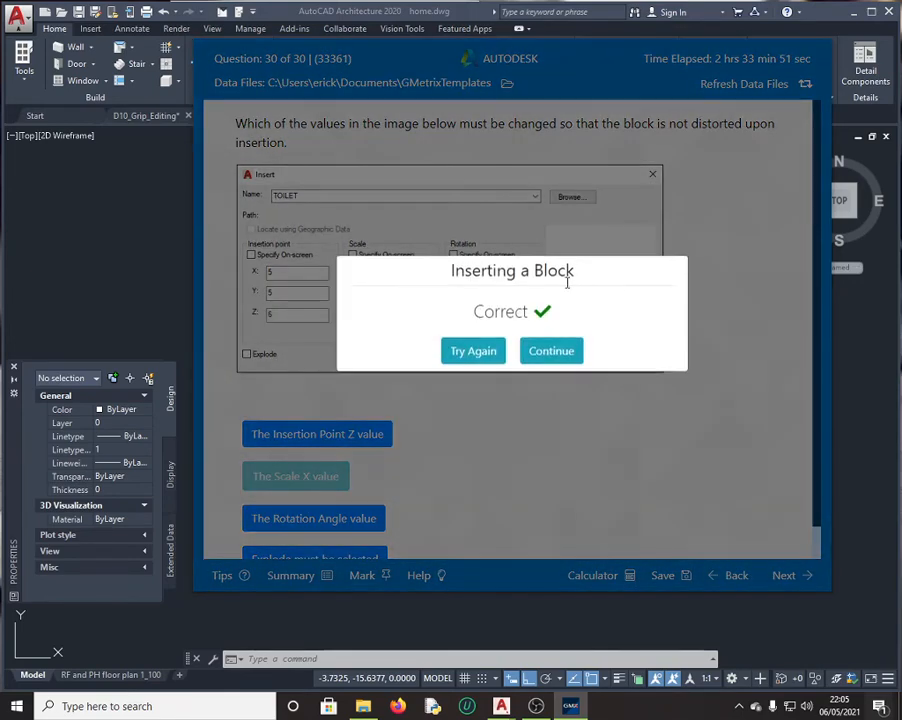
click(583, 342)
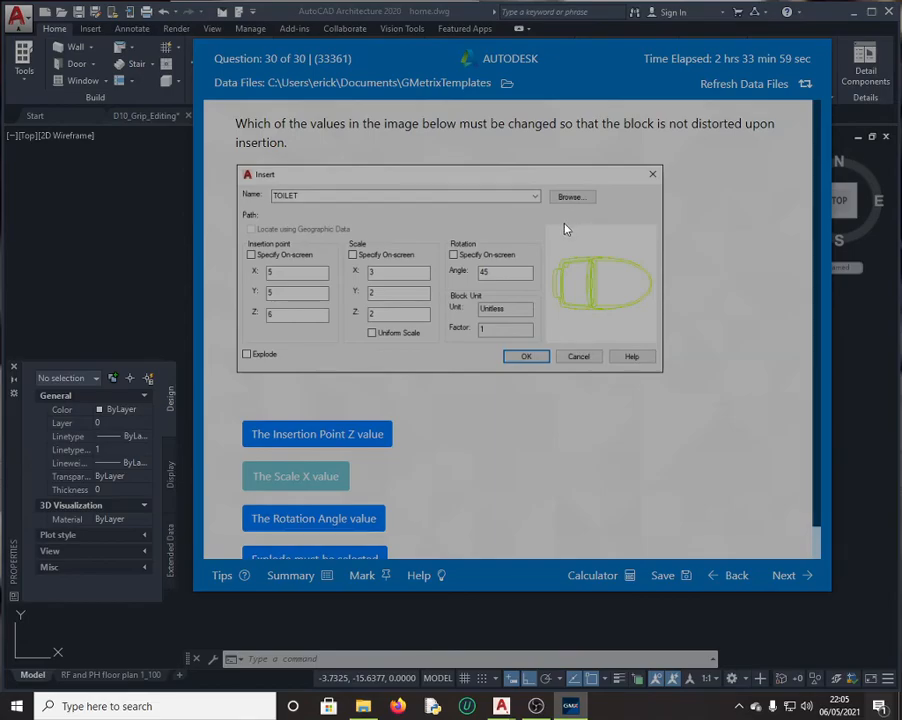
Step: Go from the Summary list to question 22, Use Coordinate Systems, answered 42.731
scroll(530, 368, down, 4)
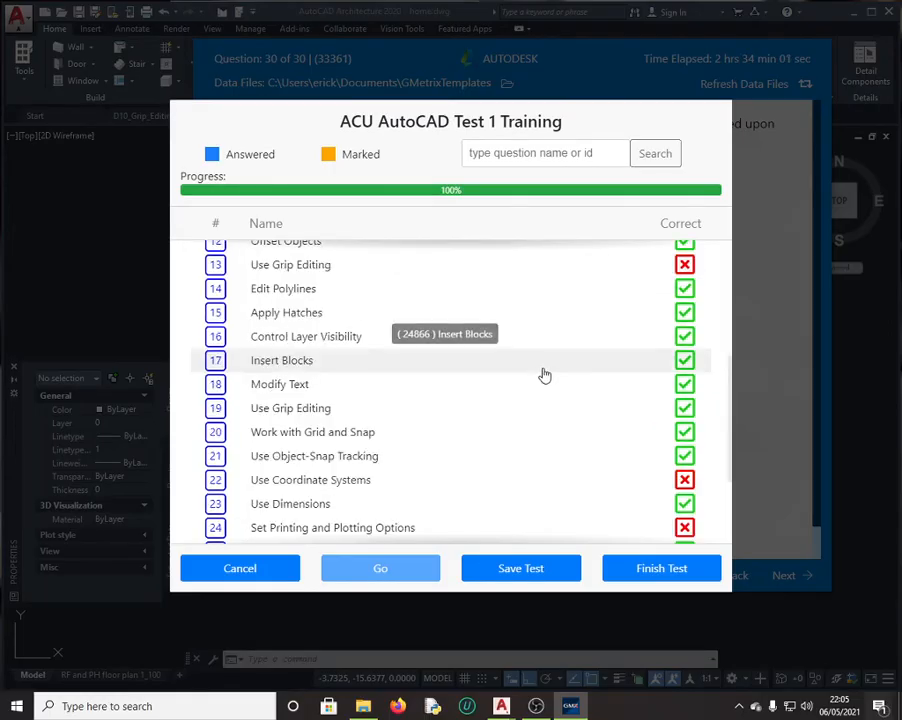
scroll(545, 366, down, 2)
scroll(547, 364, up, 2)
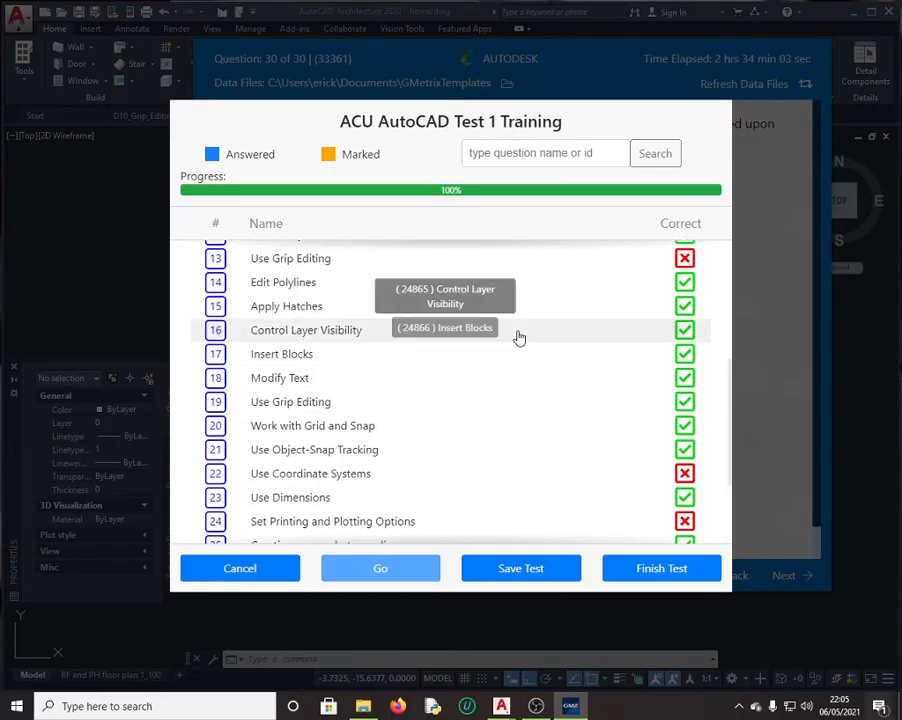
scroll(517, 342, down, 2)
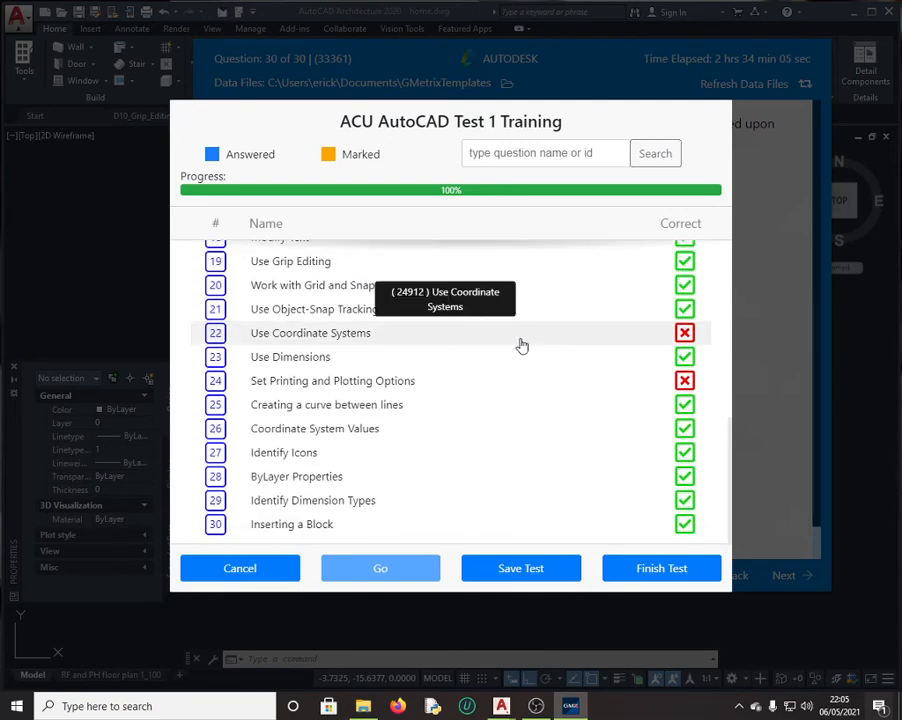
click(356, 338)
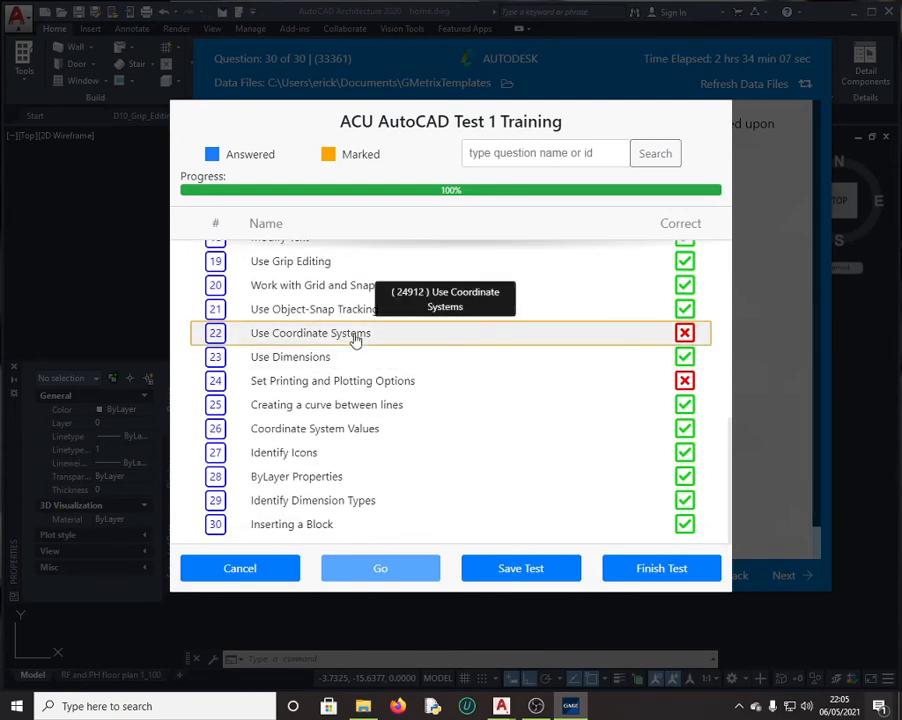
click(393, 569)
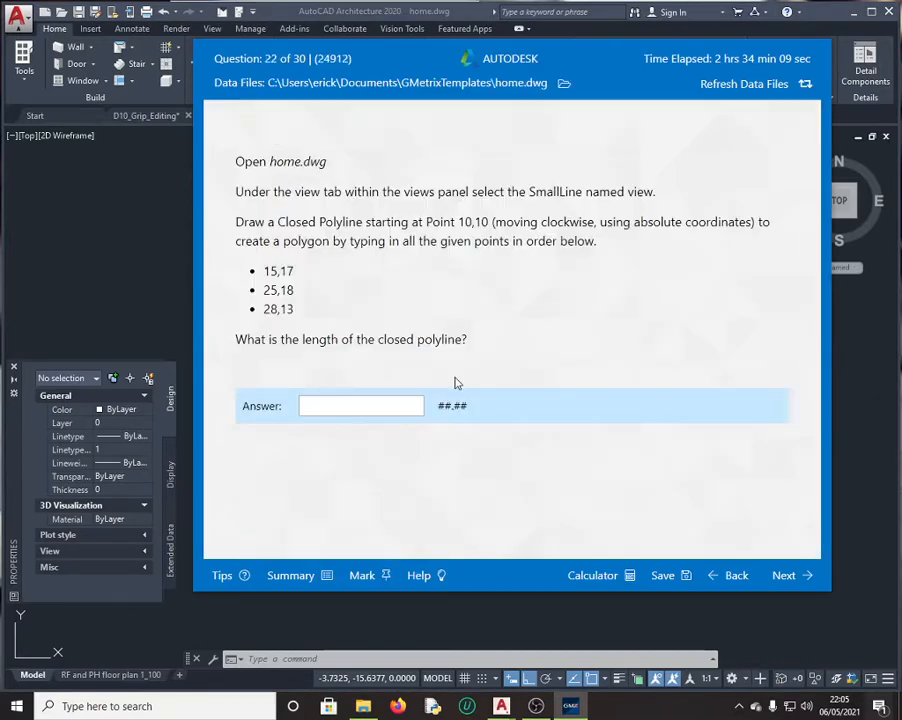
scroll(499, 349, down, 1)
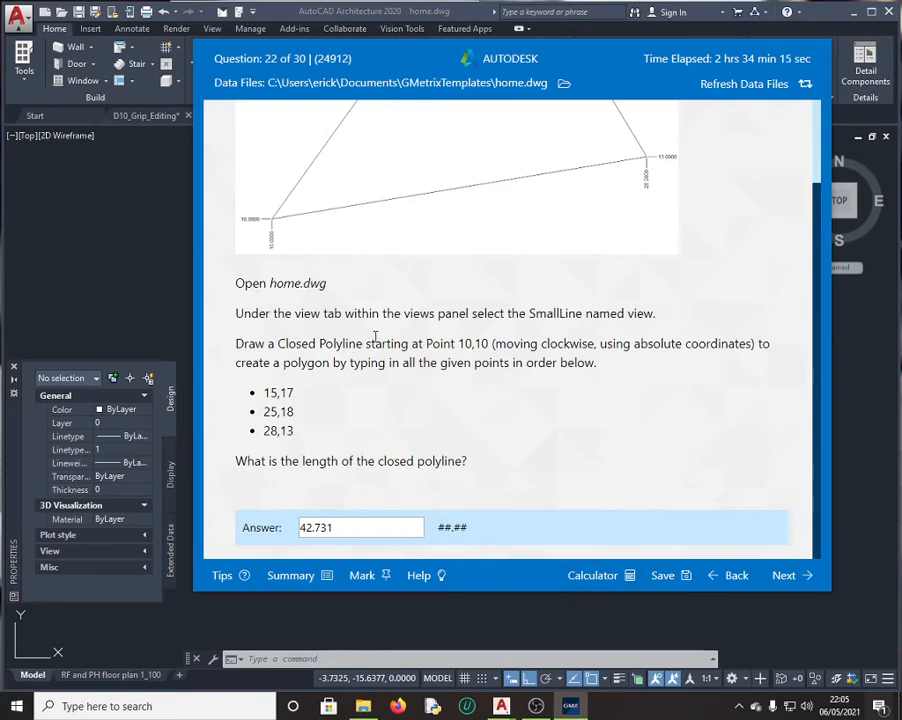
Step: Restore the SmallLine named view in home.dwg and delete its quadrilateral polyline
click(102, 286)
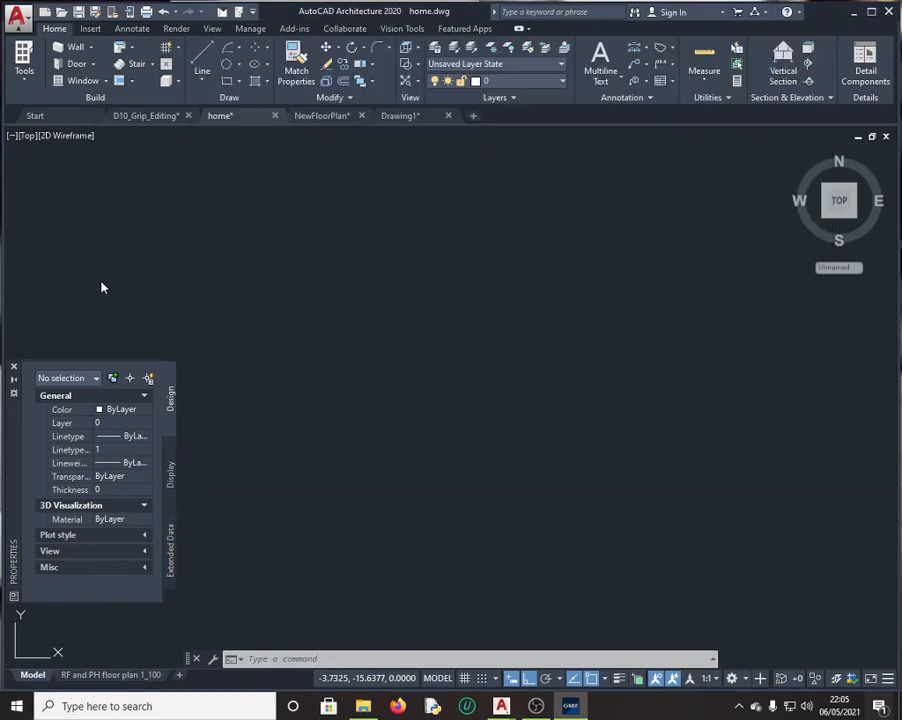
click(205, 31)
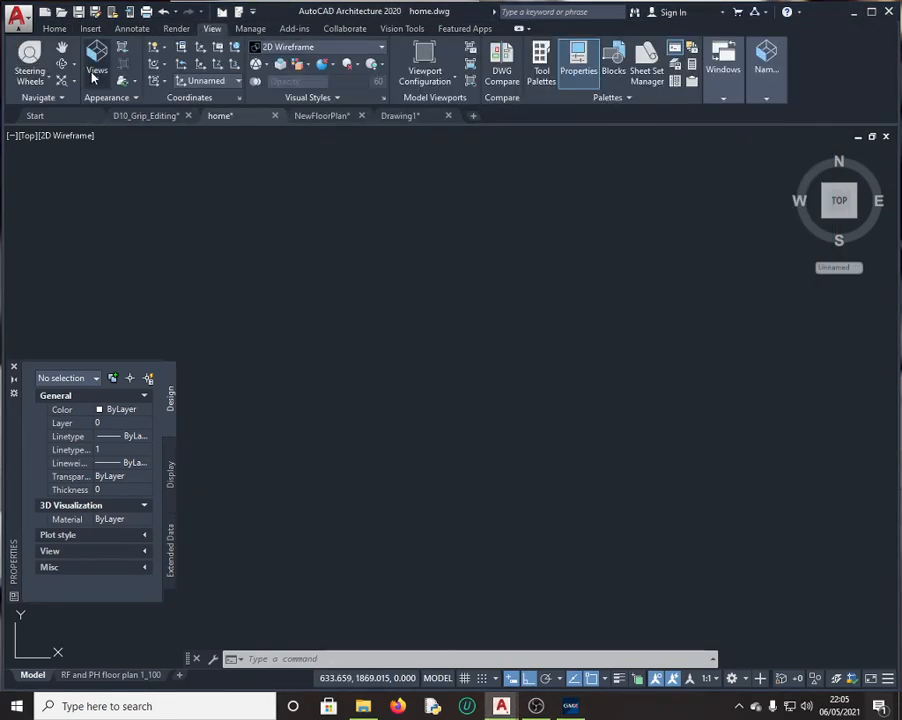
click(97, 68)
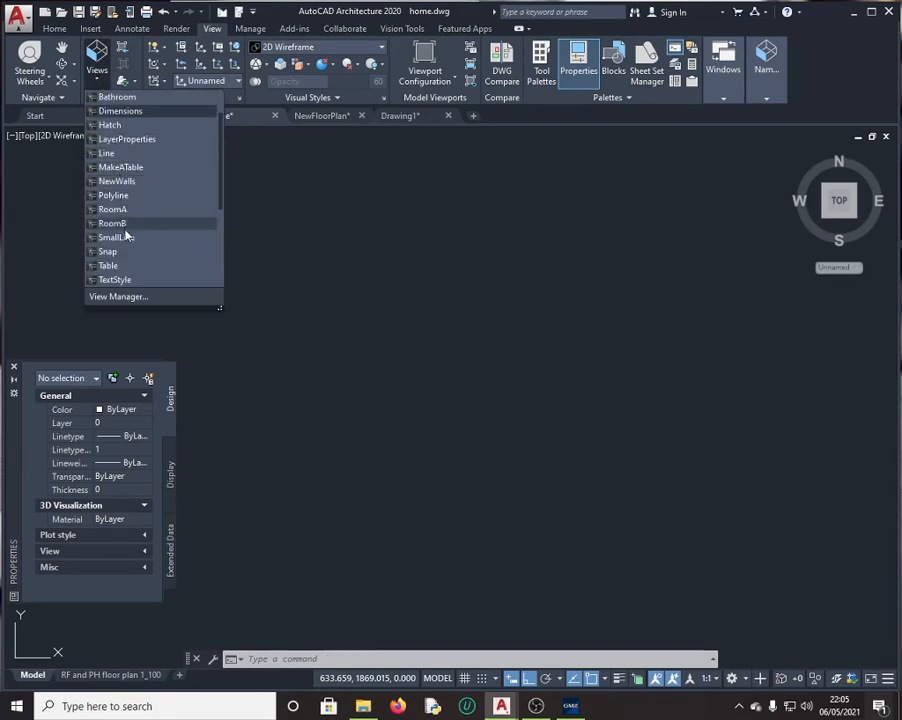
click(118, 238)
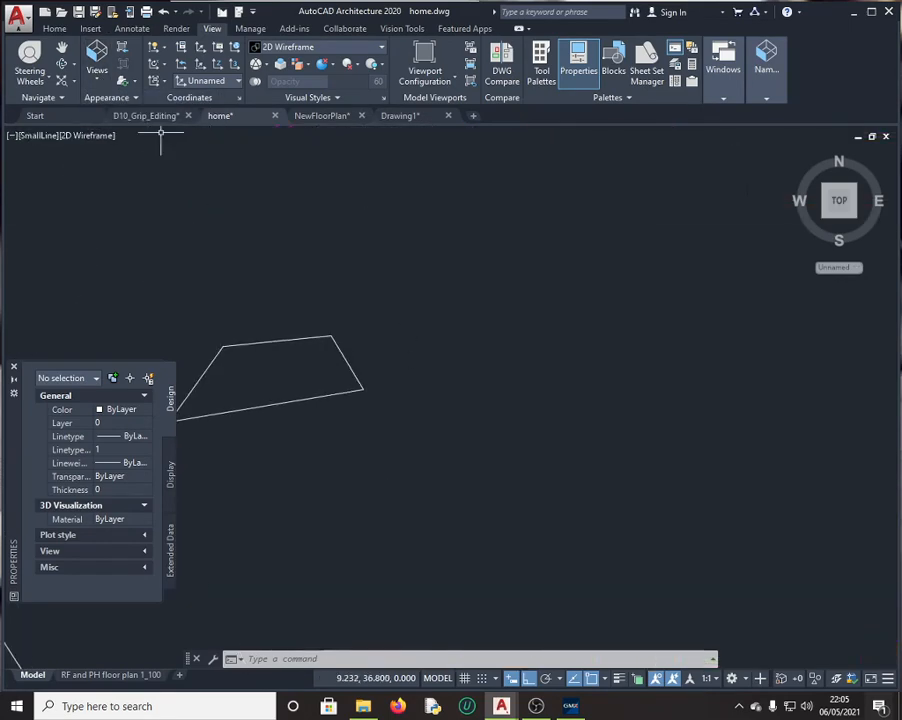
click(264, 342)
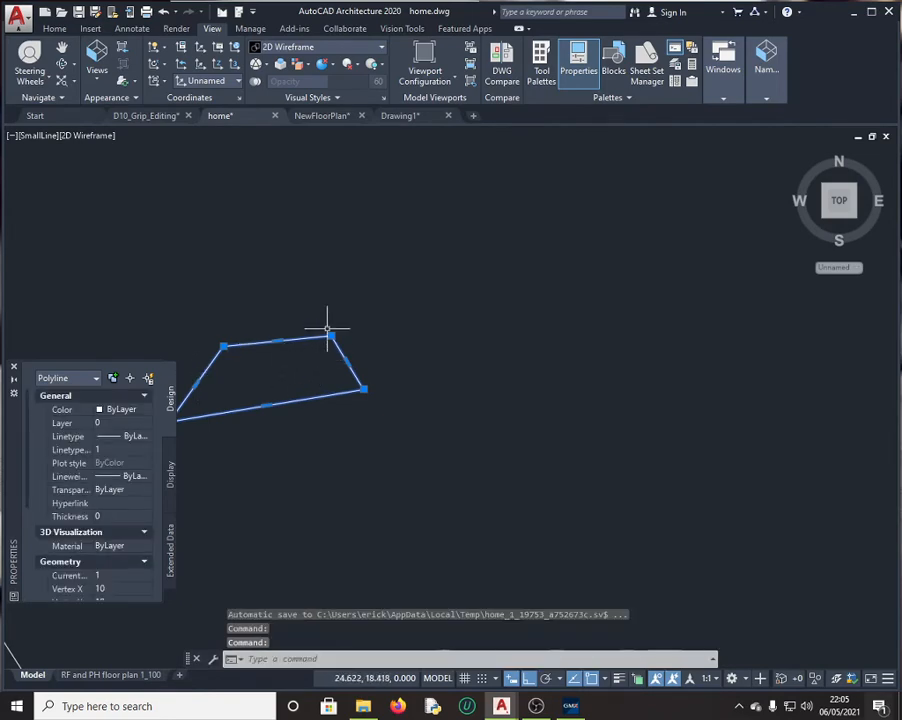
key(Delete)
scroll(226, 372, down, 5)
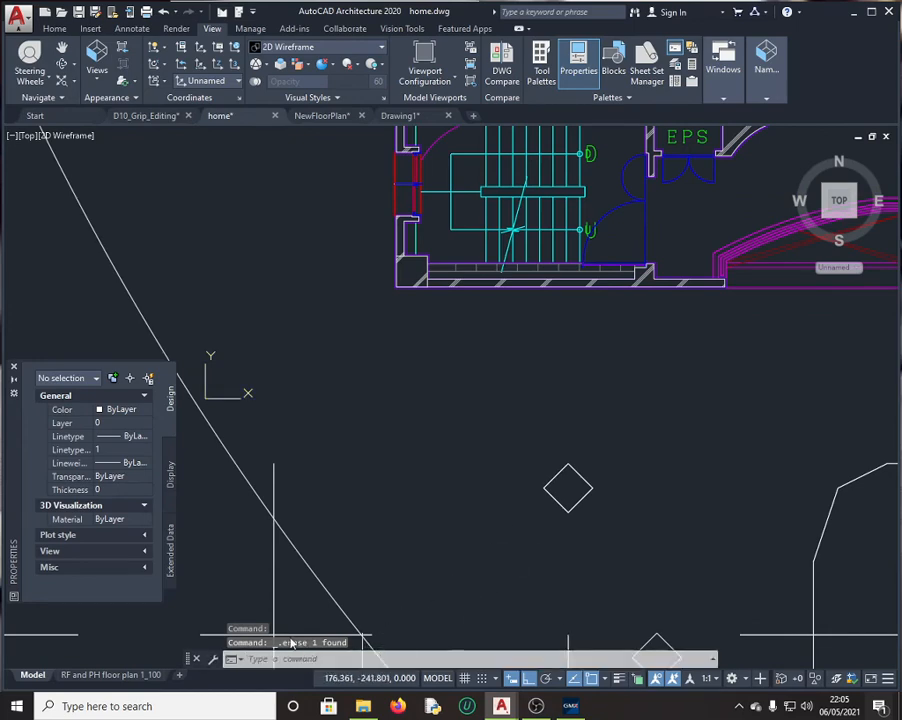
Step: Start a polyline with PL at 10,10 and add the vertex 15,17
text(pl)
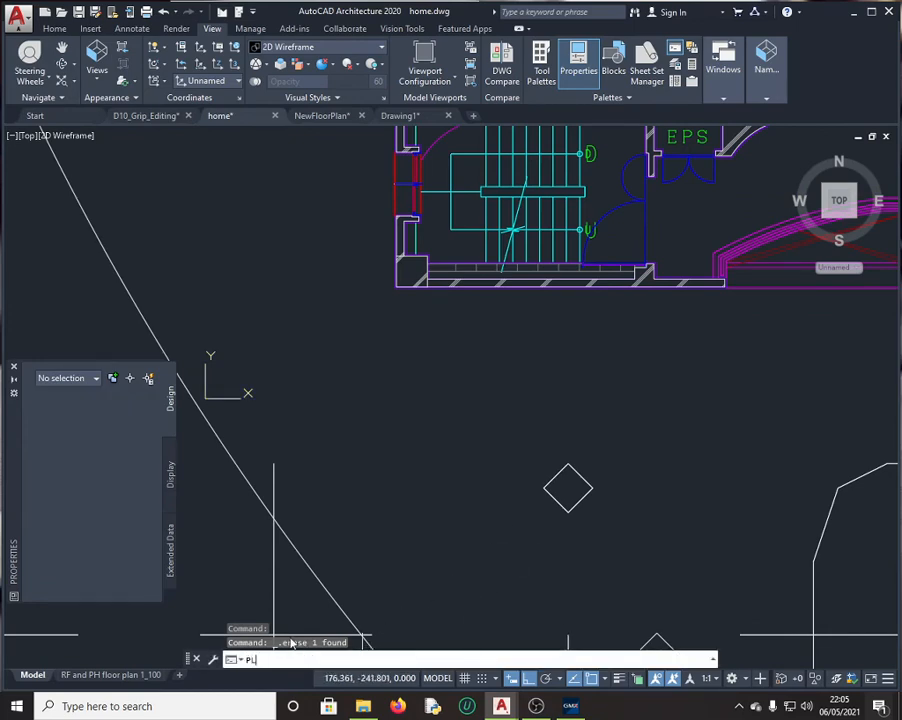
key(Return)
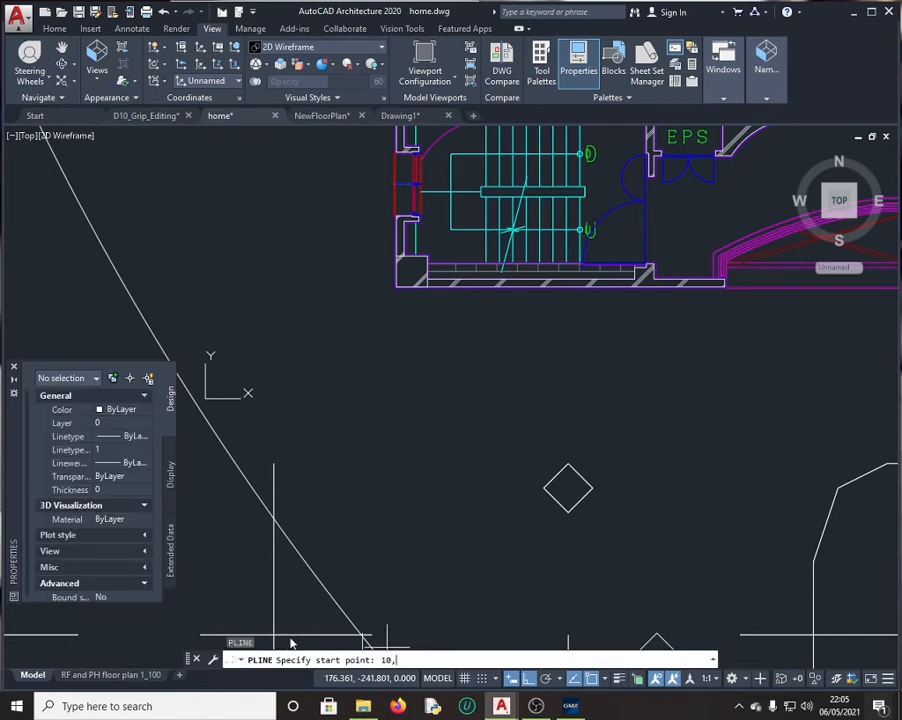
text(10,10)
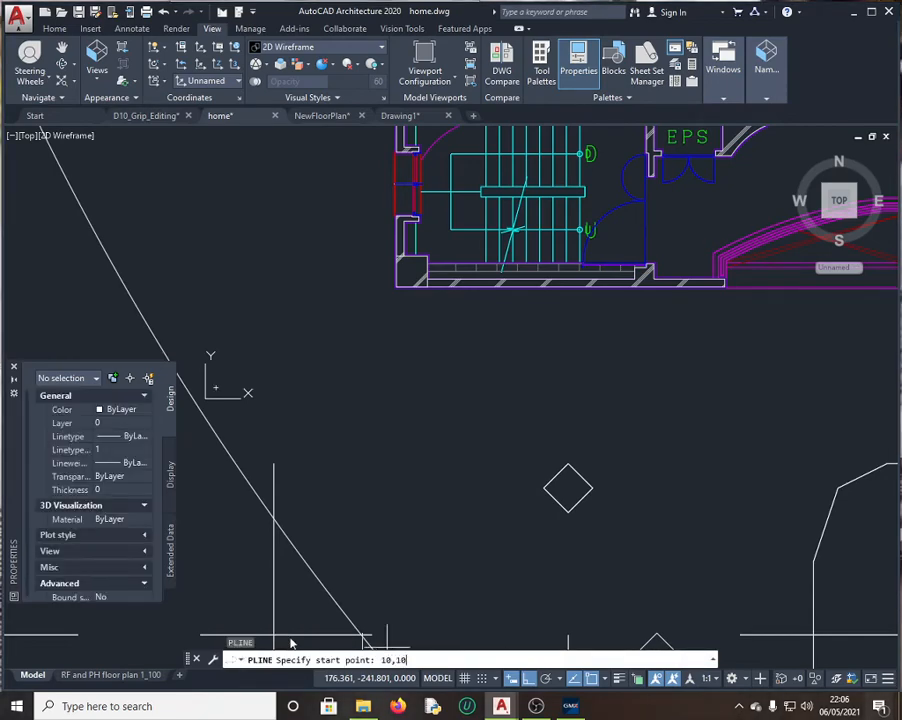
key(Return)
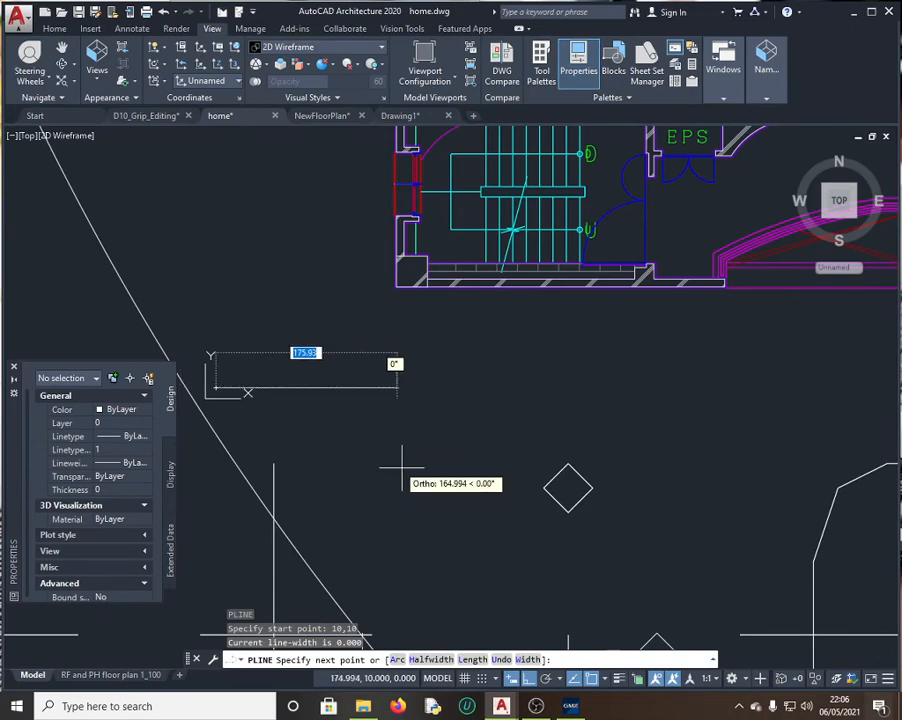
click(572, 707)
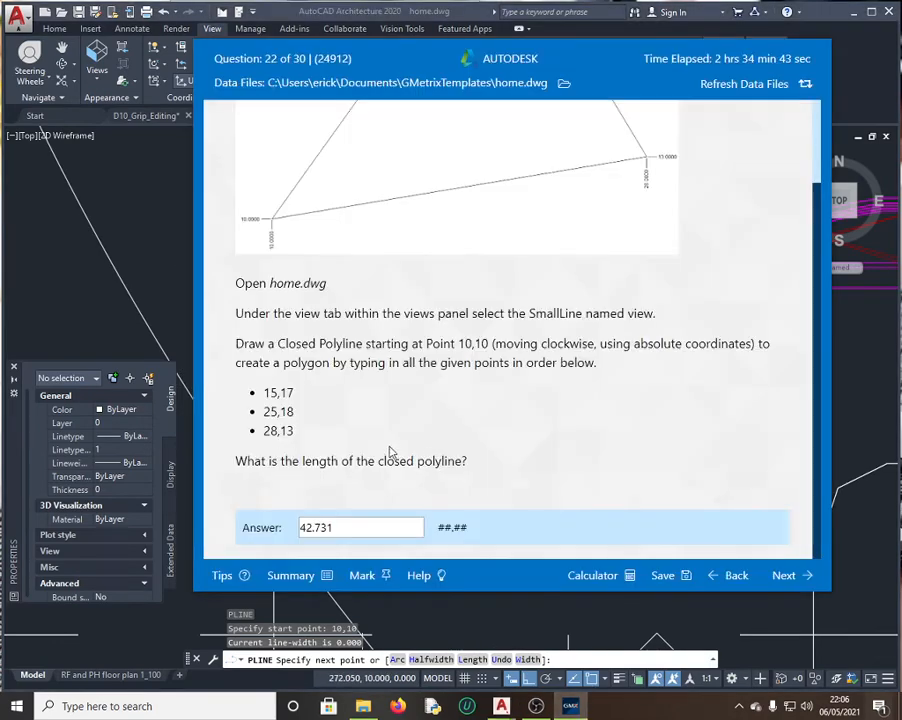
click(190, 316)
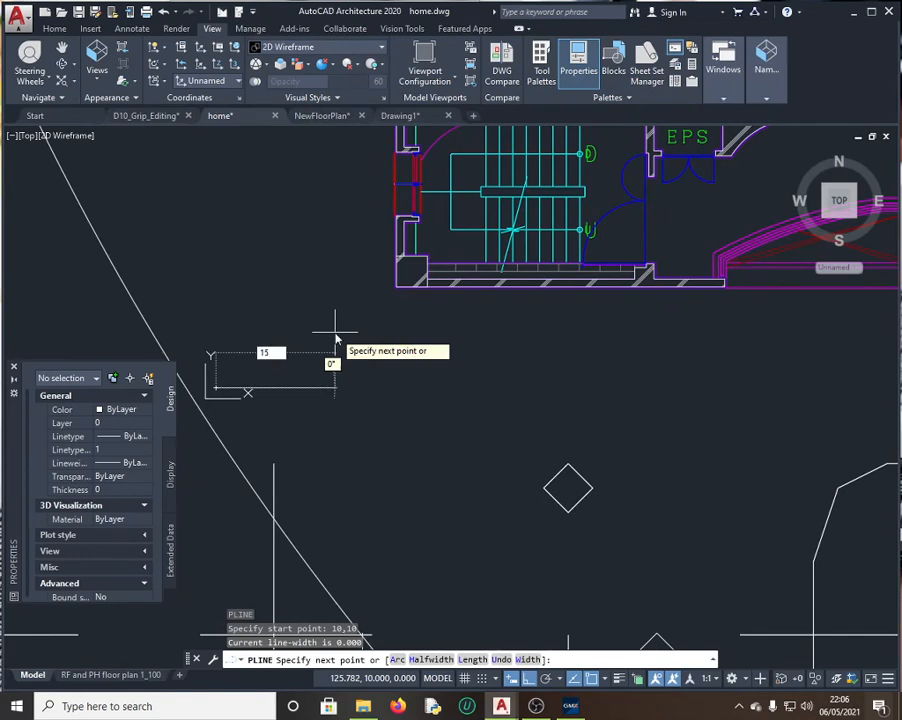
key(Tab)
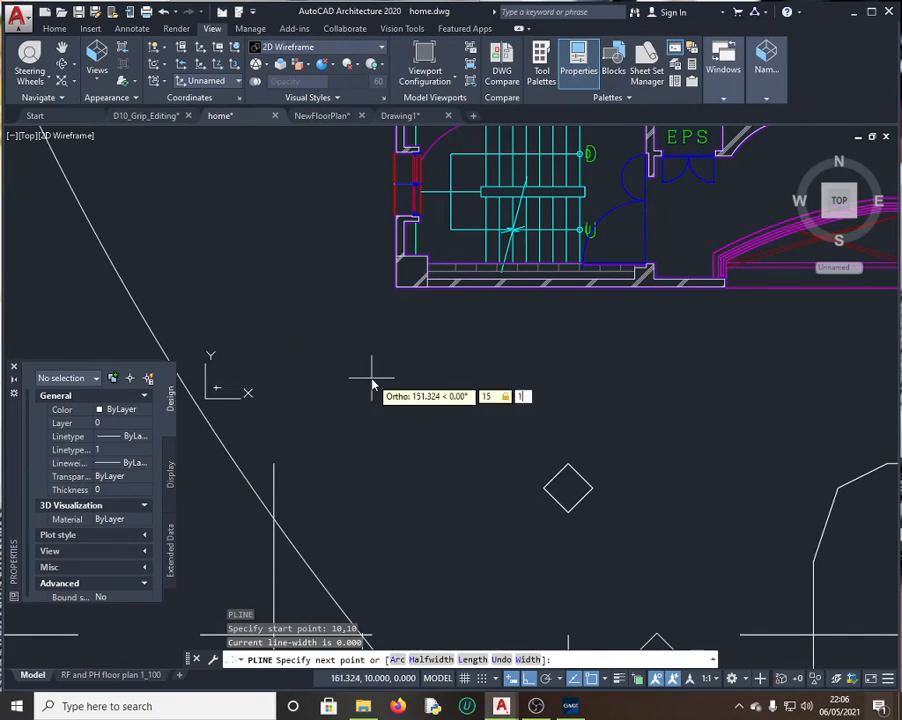
text(17)
key(Return)
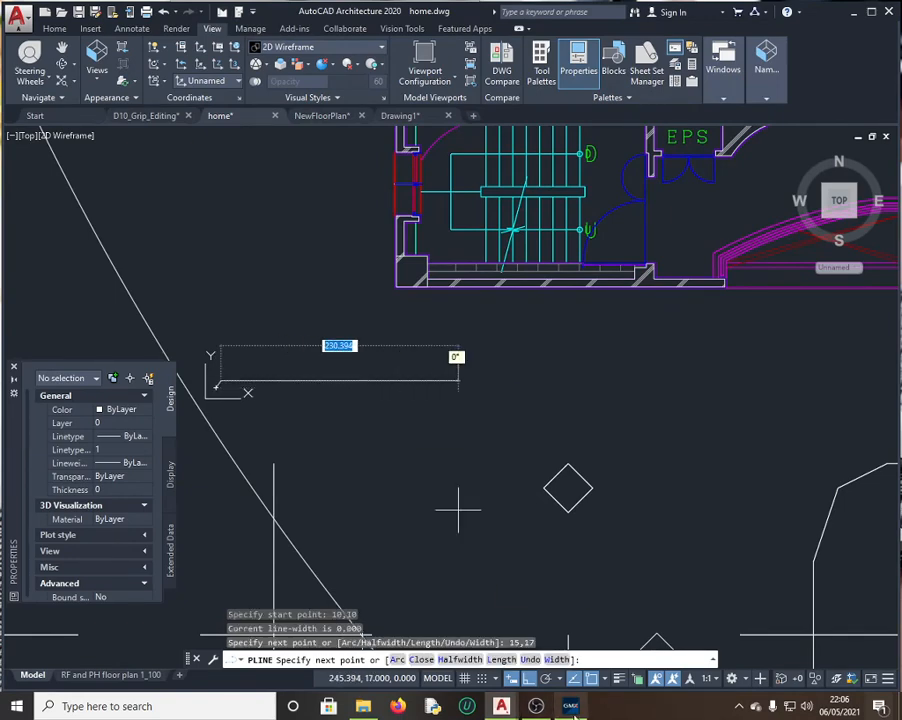
Step: Add the polyline vertices 25,18 and 28,13
click(578, 708)
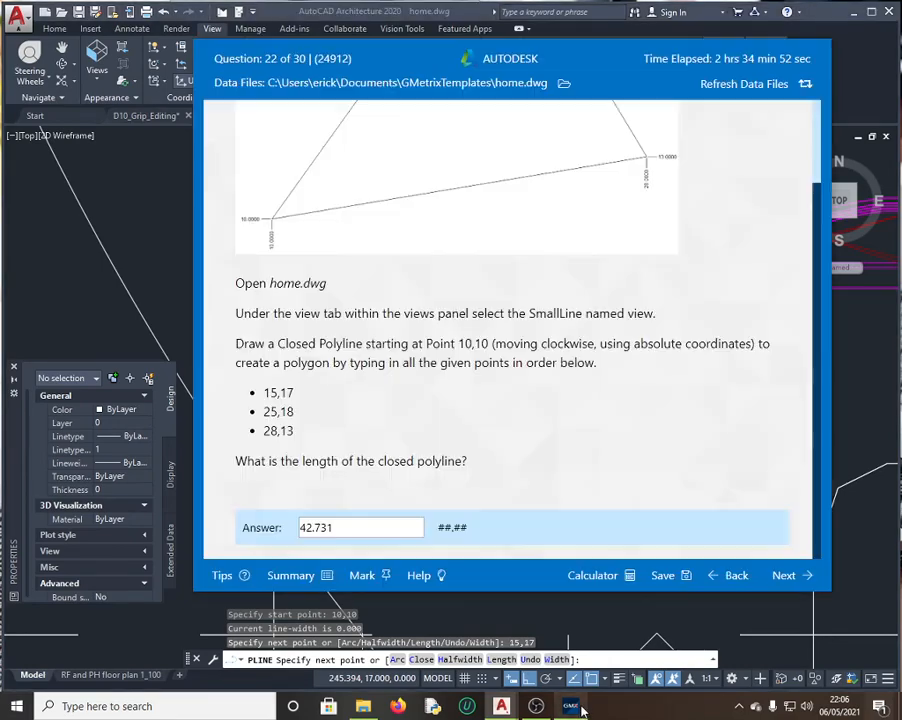
click(187, 298)
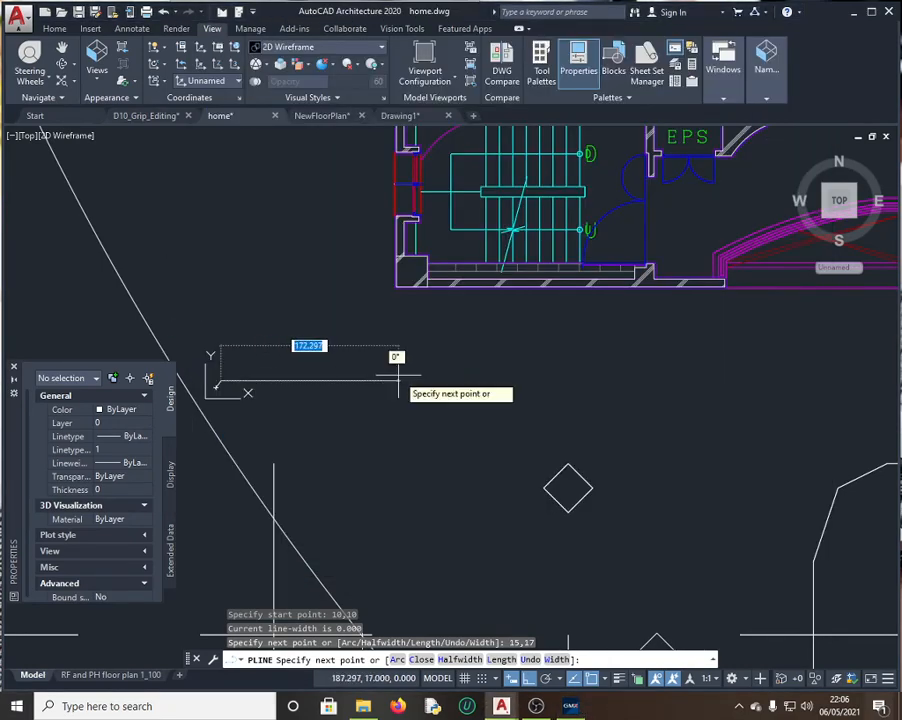
text(25)
key(Tab)
text(1)
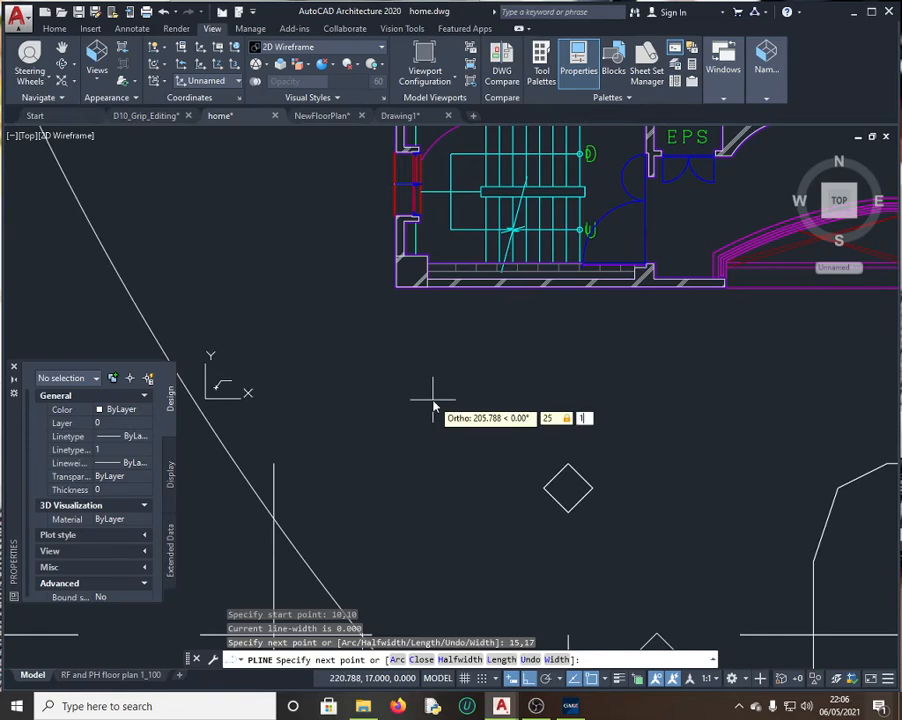
text(8)
key(Return)
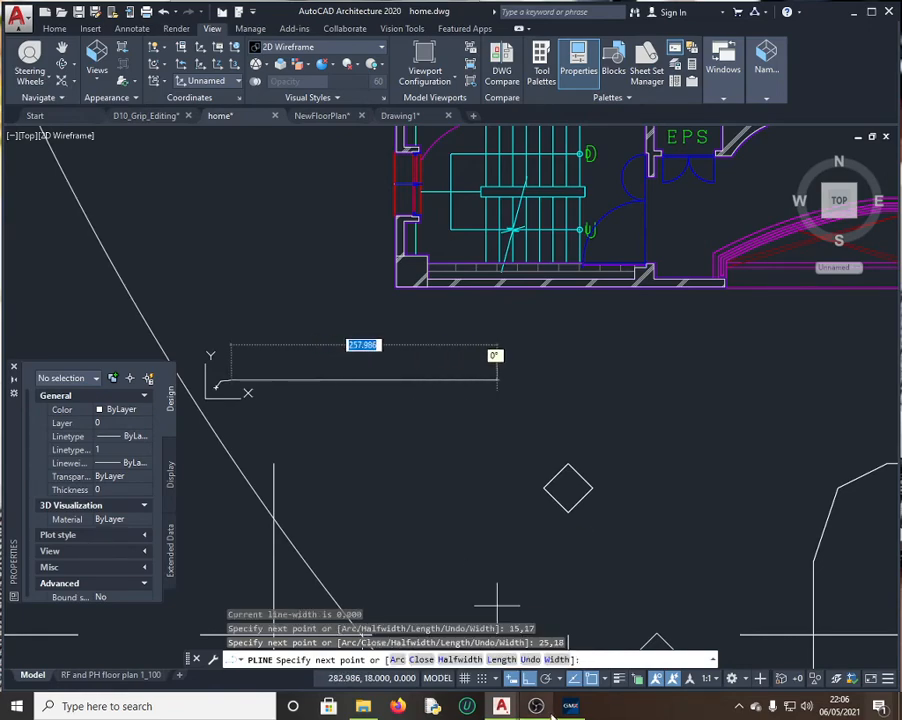
click(569, 706)
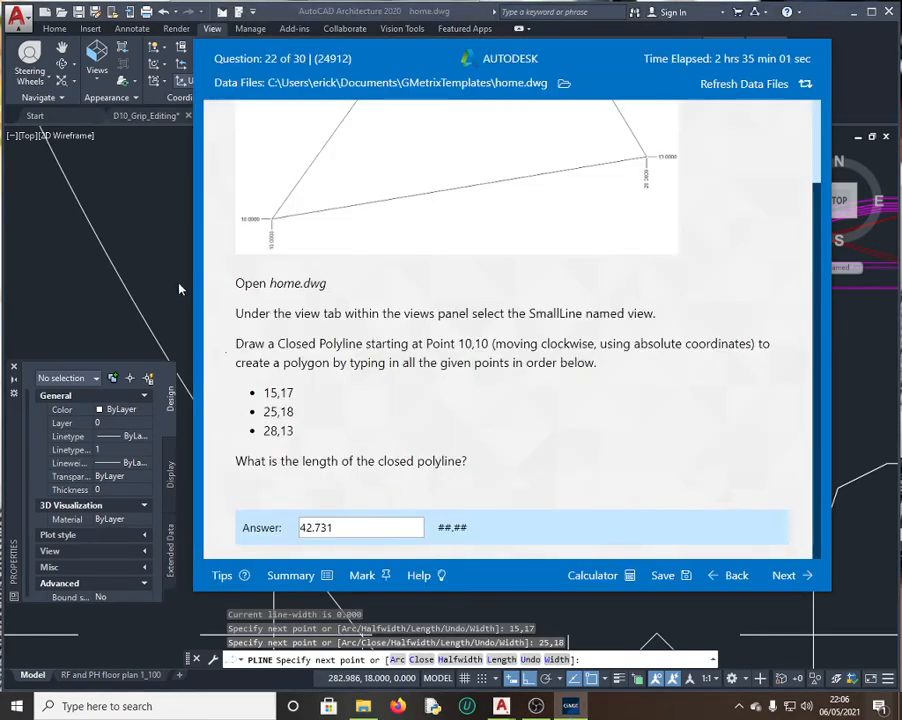
click(180, 289)
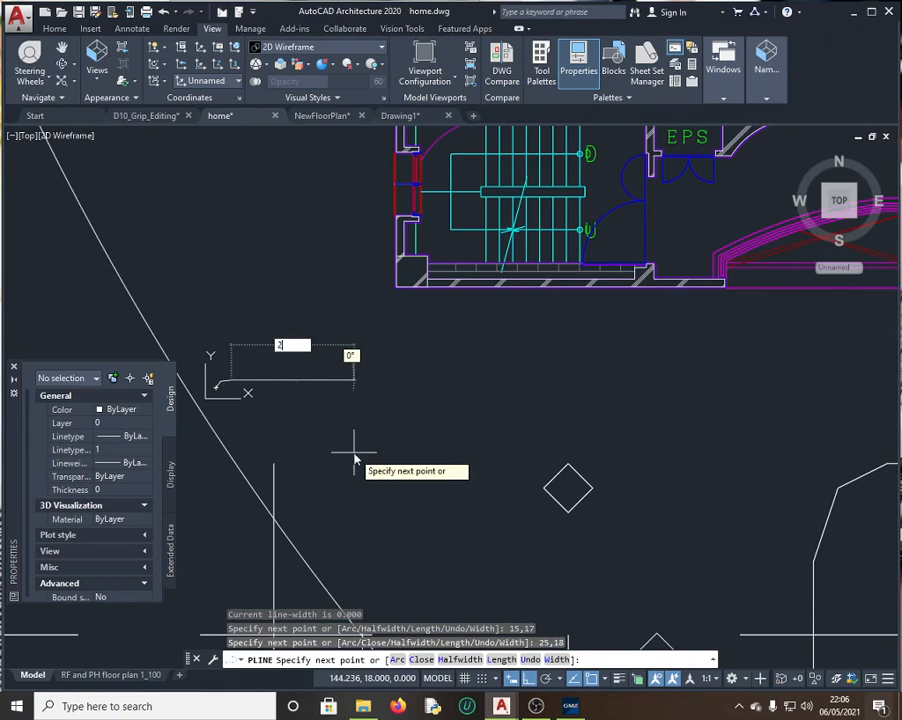
text(28)
key(Tab)
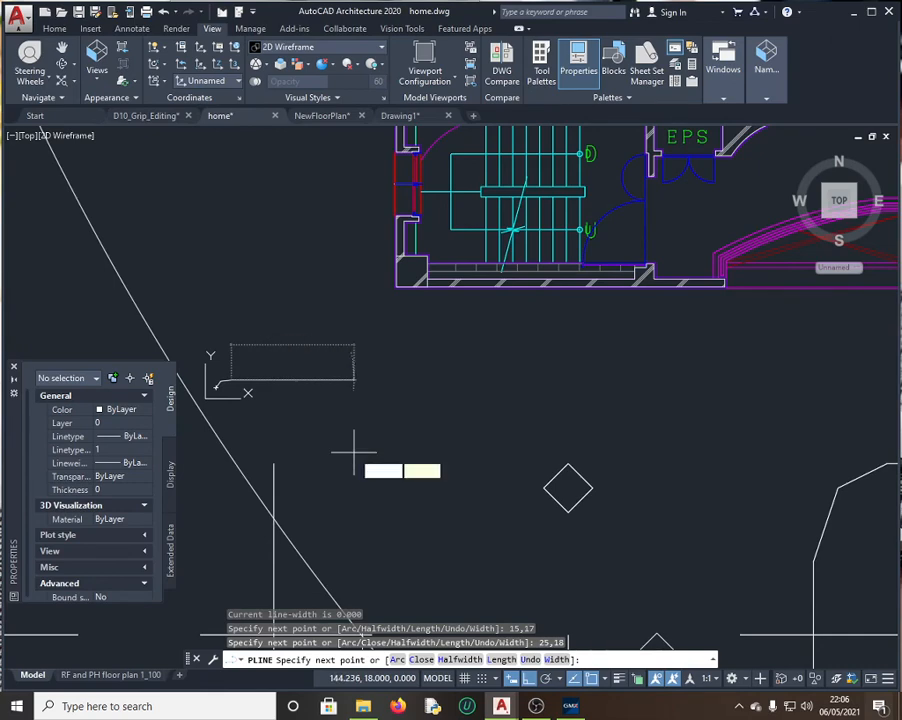
text(13)
key(Return)
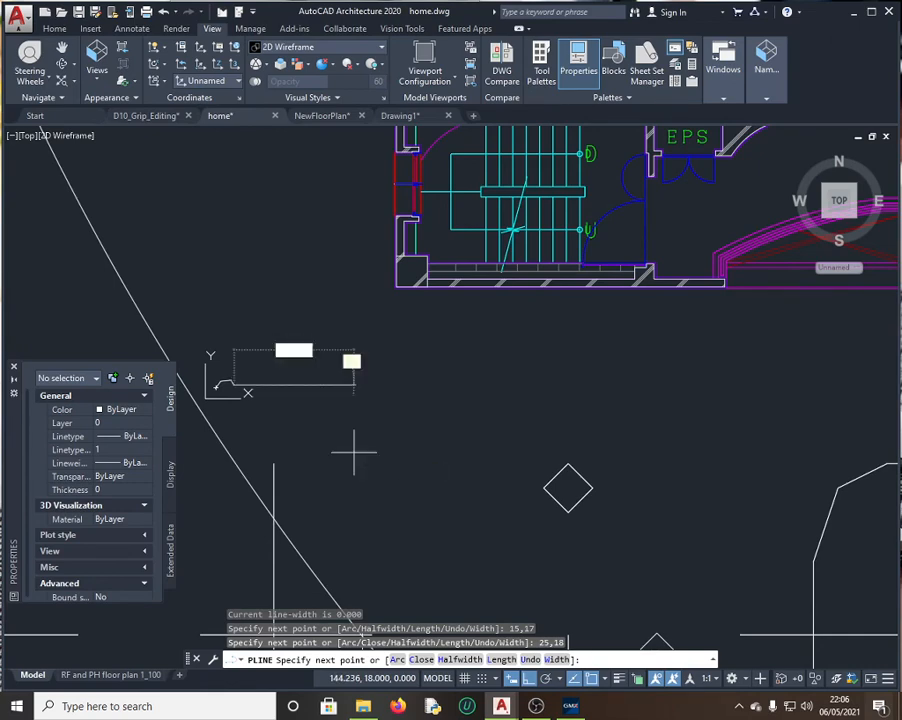
Step: Close the polyline back to 10,10 and select it
click(570, 705)
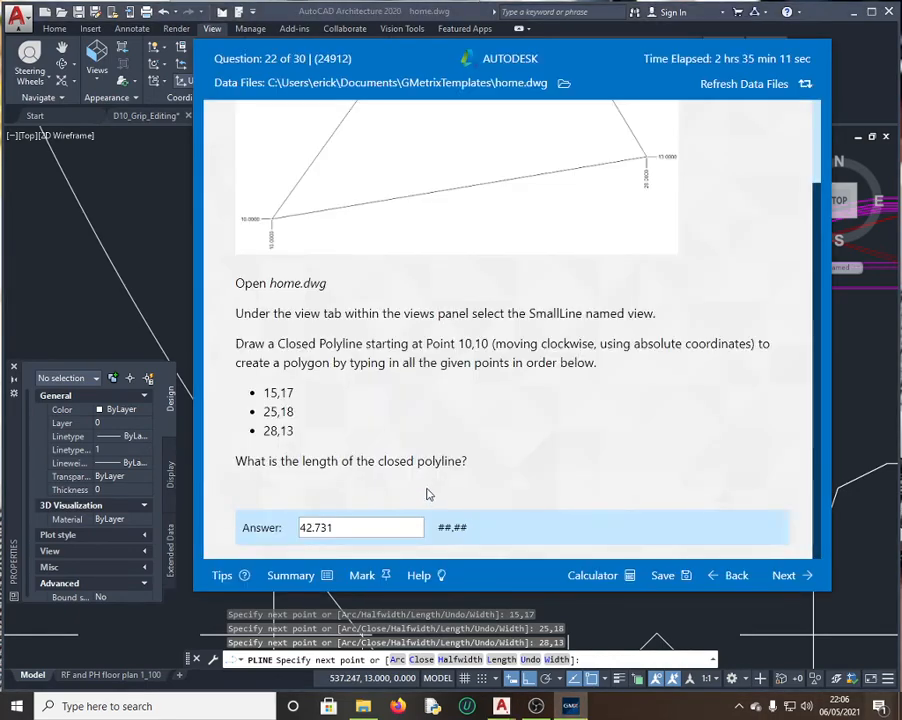
click(180, 304)
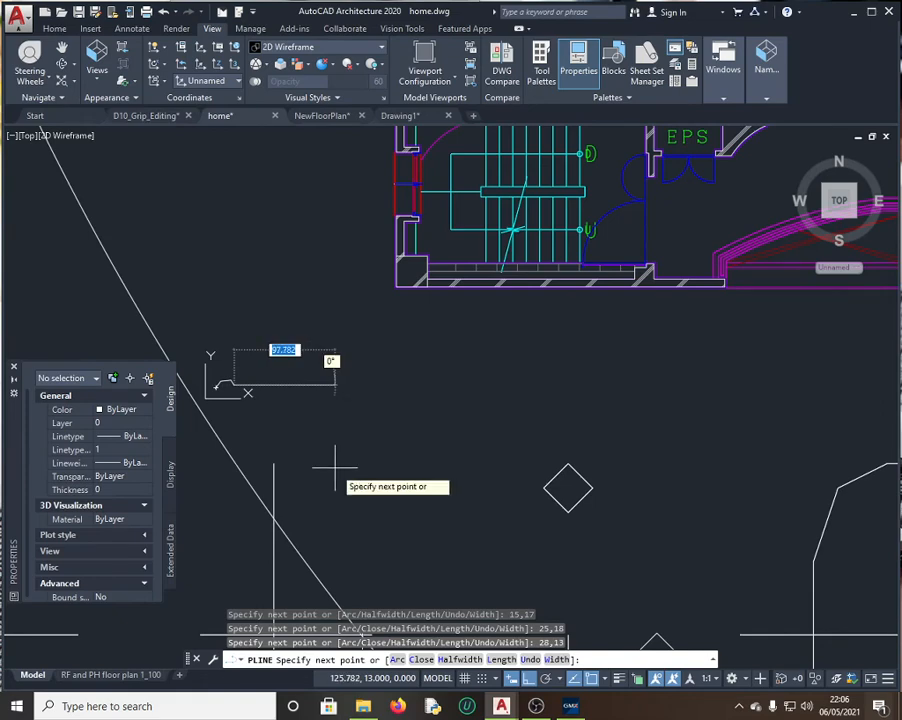
text(c)
key(Return)
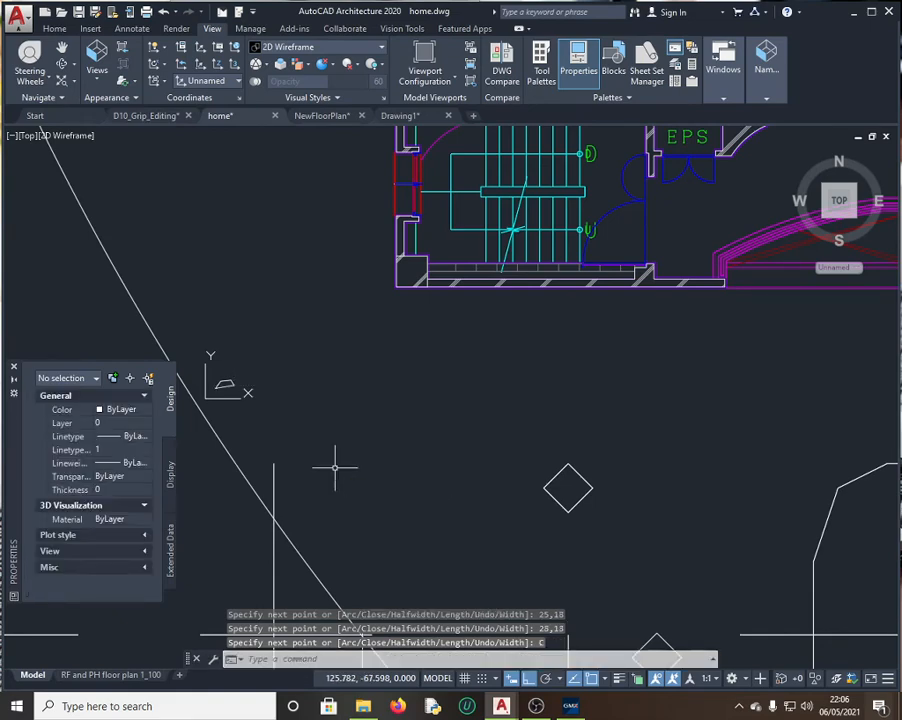
scroll(183, 393, up, 5)
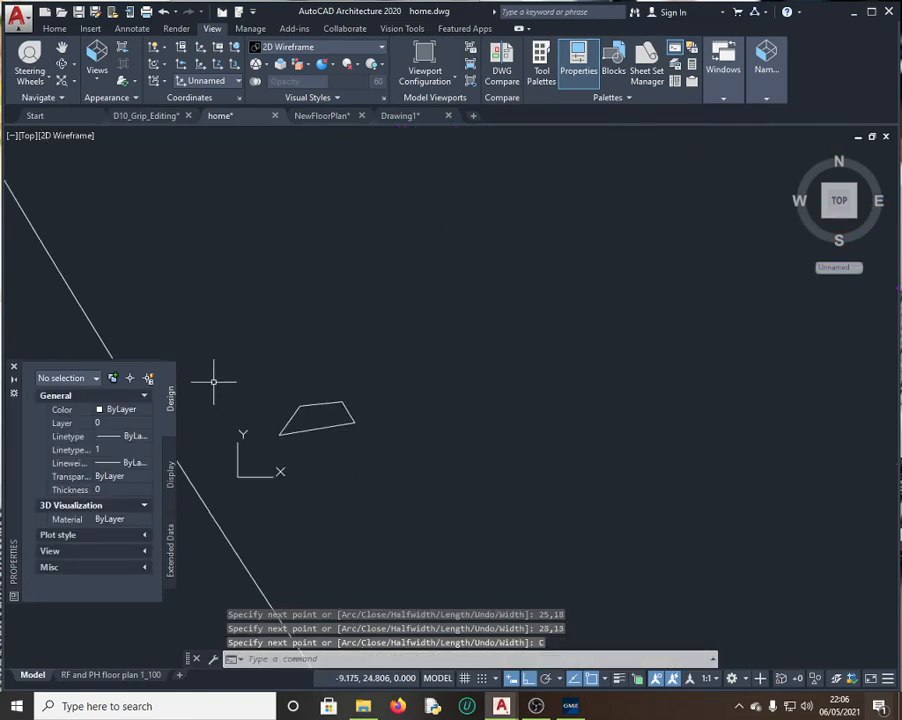
click(304, 408)
Step: Read the closed polyline's length, 42.731, from Properties in the quick calculator
click(570, 706)
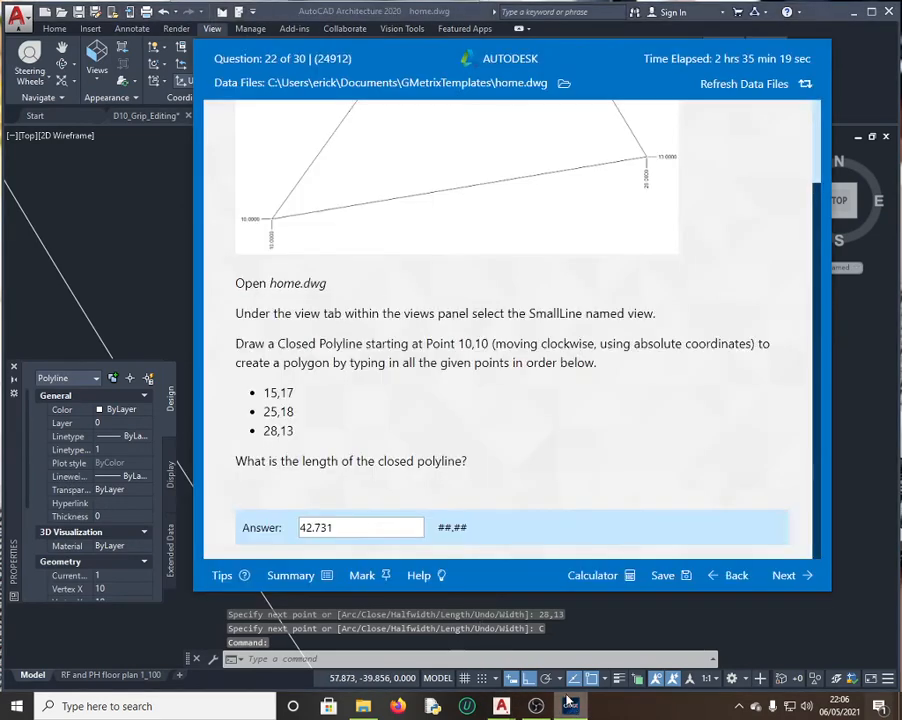
scroll(350, 465, up, 2)
scroll(320, 483, down, 2)
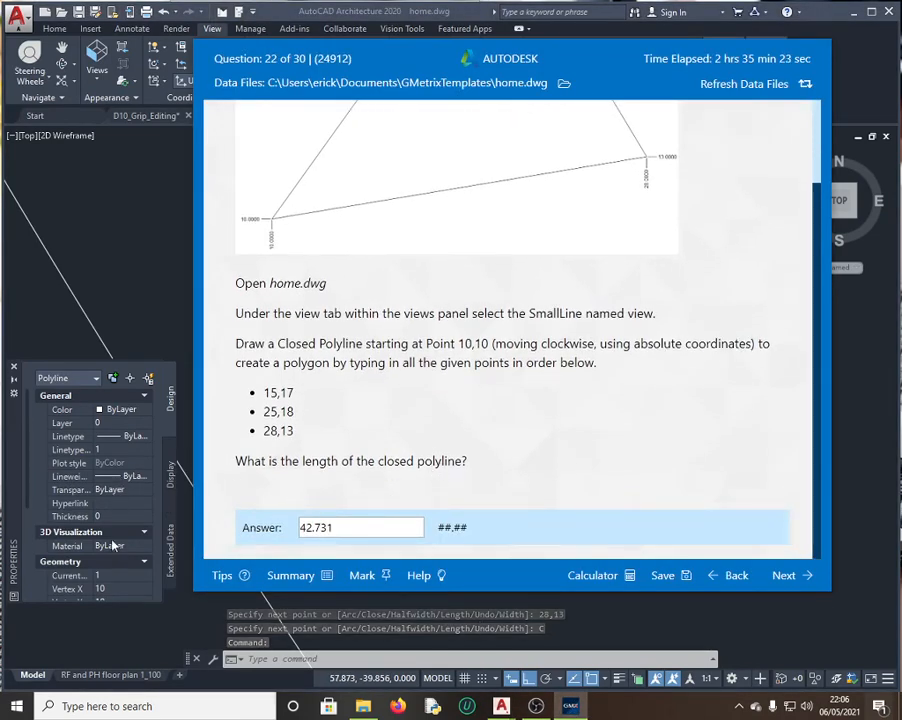
scroll(88, 475, down, 5)
click(171, 306)
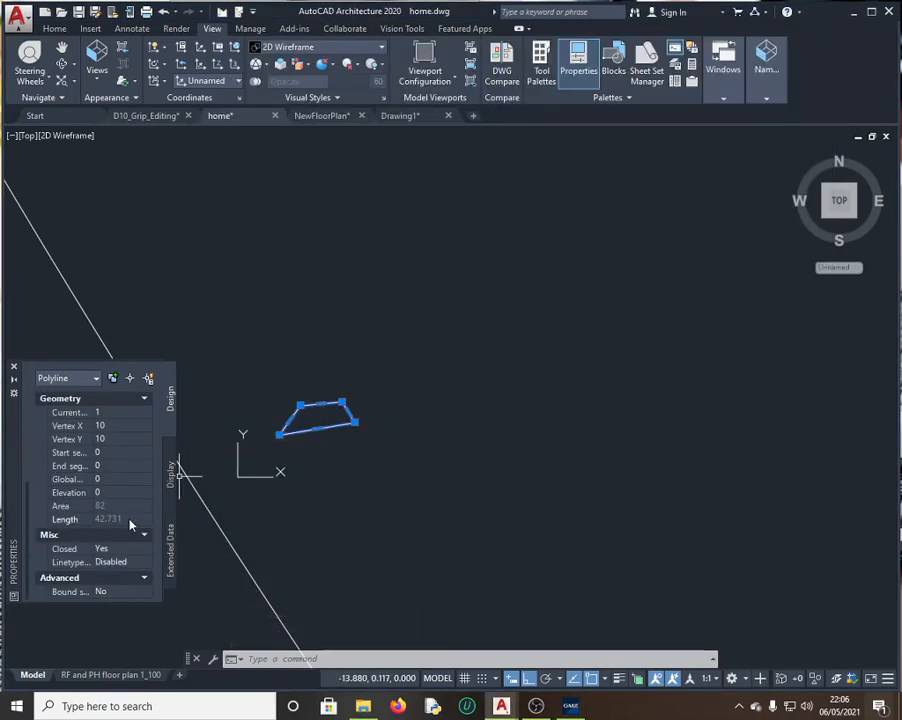
click(142, 520)
click(144, 521)
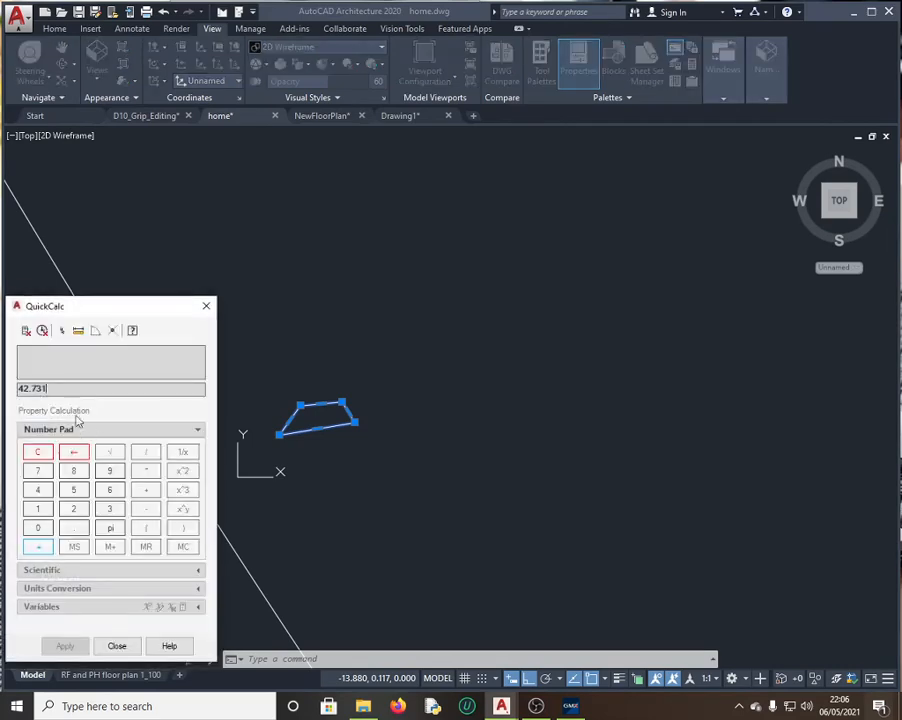
drag(61, 386, 11, 393)
Step: Resubmit question 22 as 42.73 and continue after it grades correct
click(569, 709)
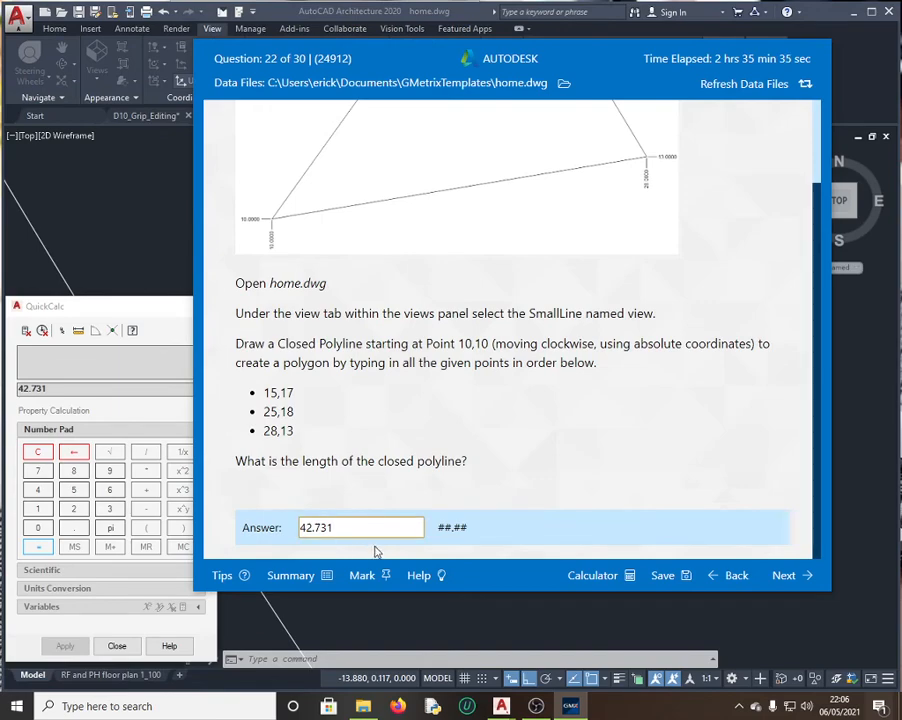
key(BackSpace)
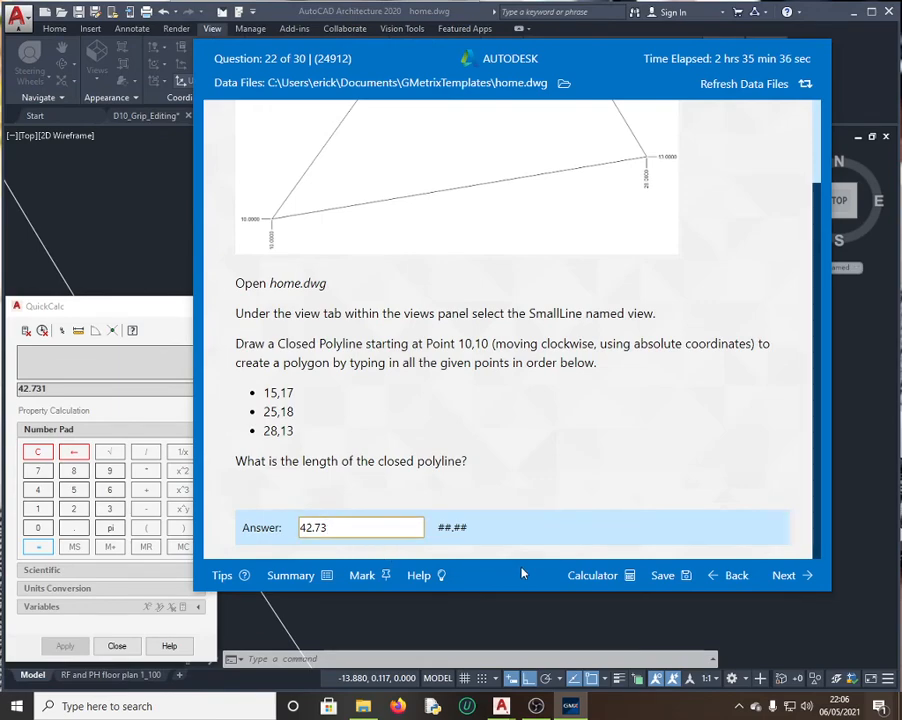
click(790, 573)
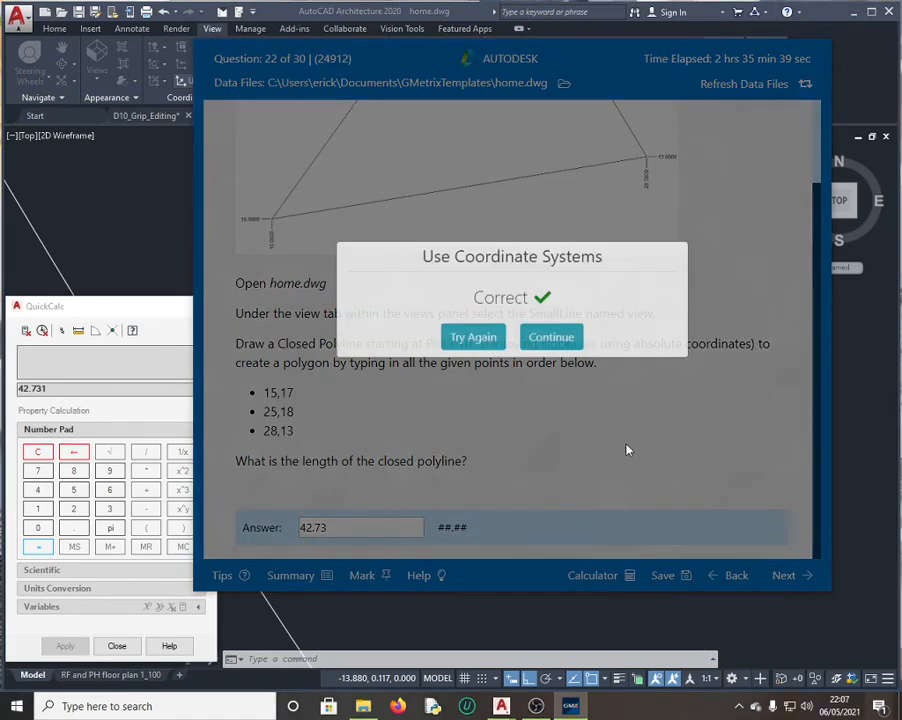
click(540, 356)
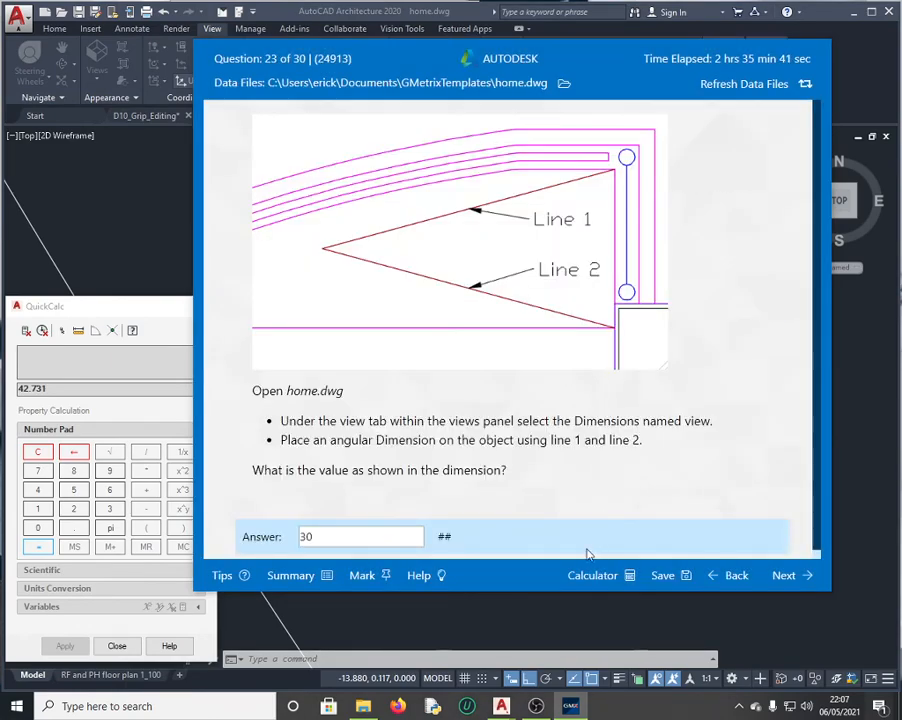
Step: Grade questions 23 through 26, leaving question 24 unanswered
click(784, 578)
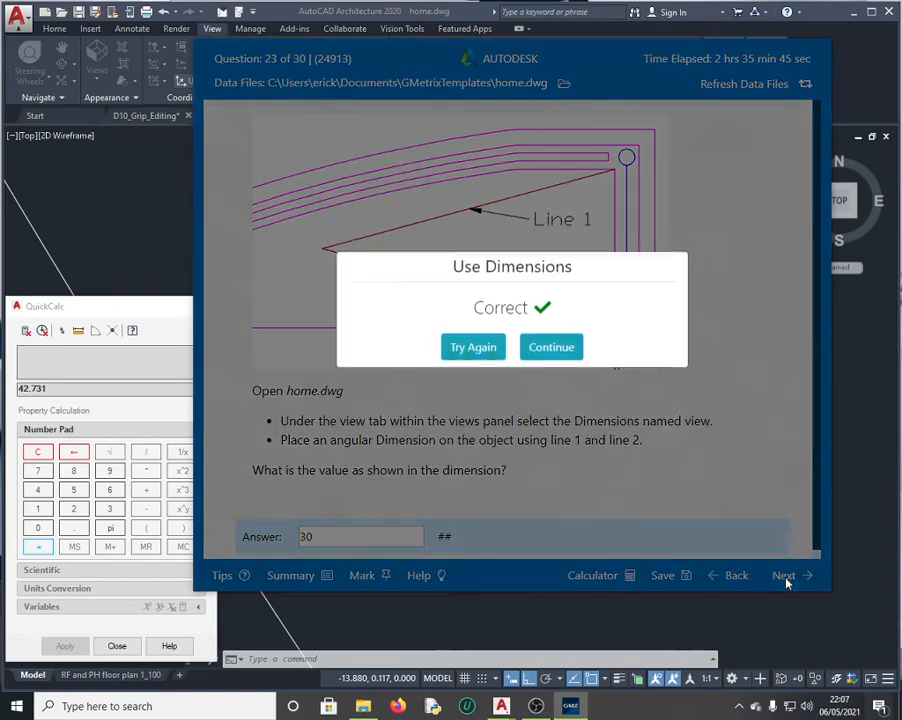
click(551, 353)
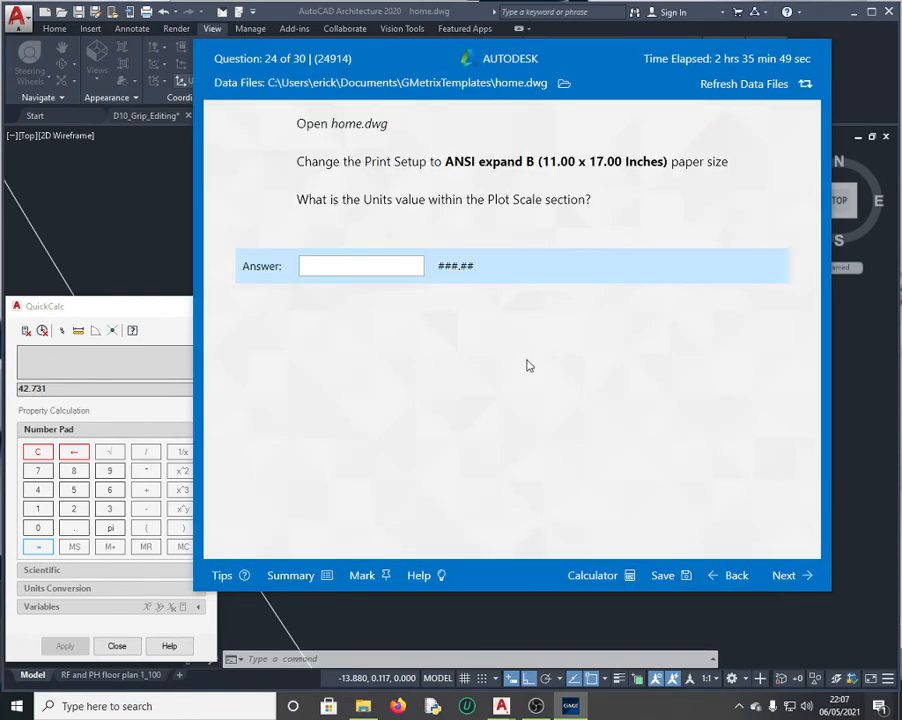
click(795, 579)
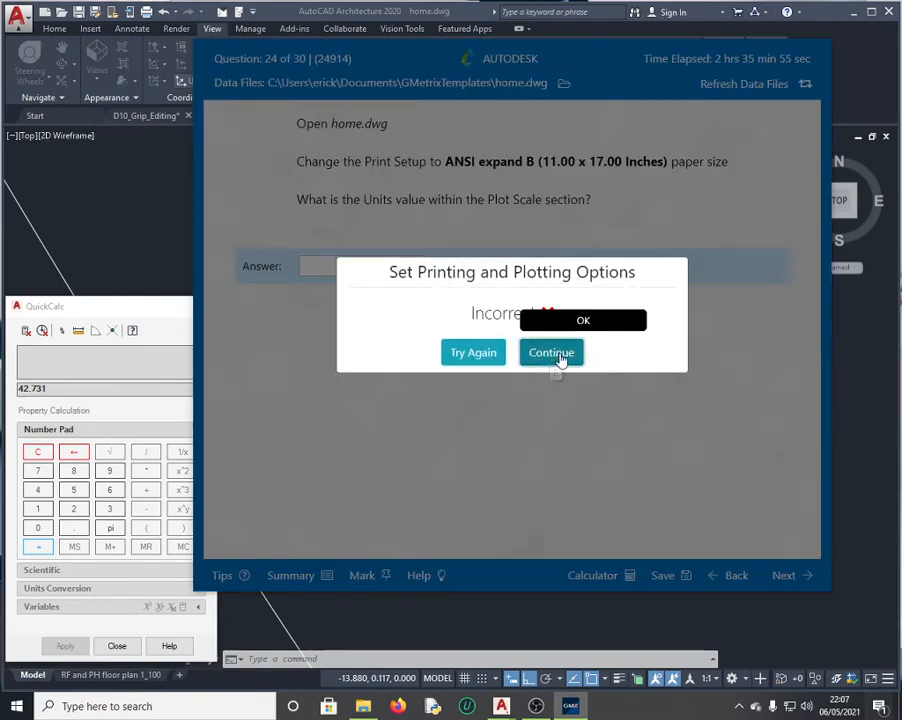
click(553, 355)
click(794, 580)
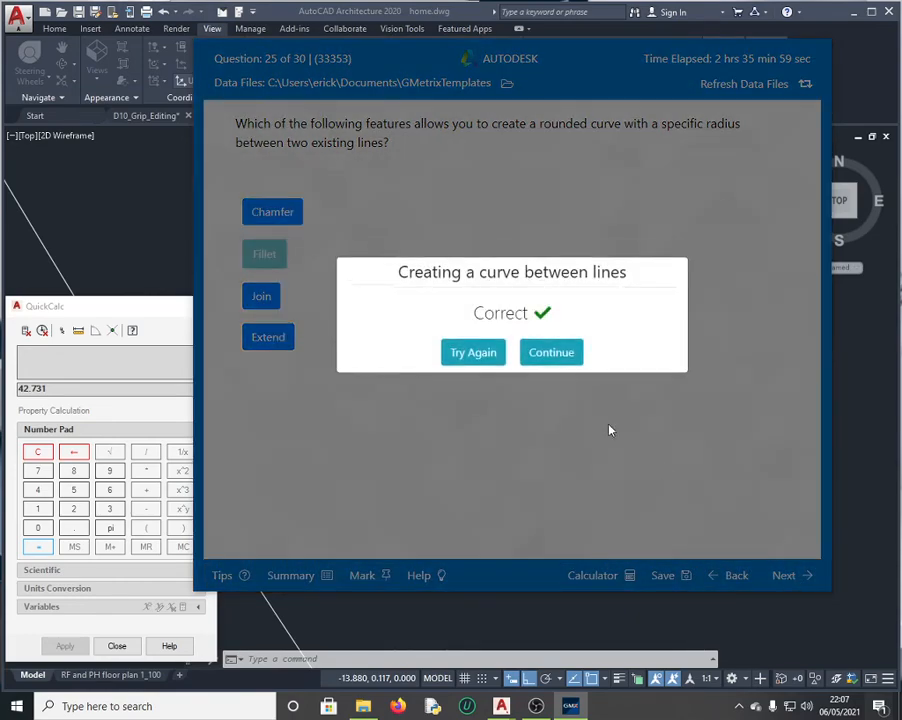
click(566, 354)
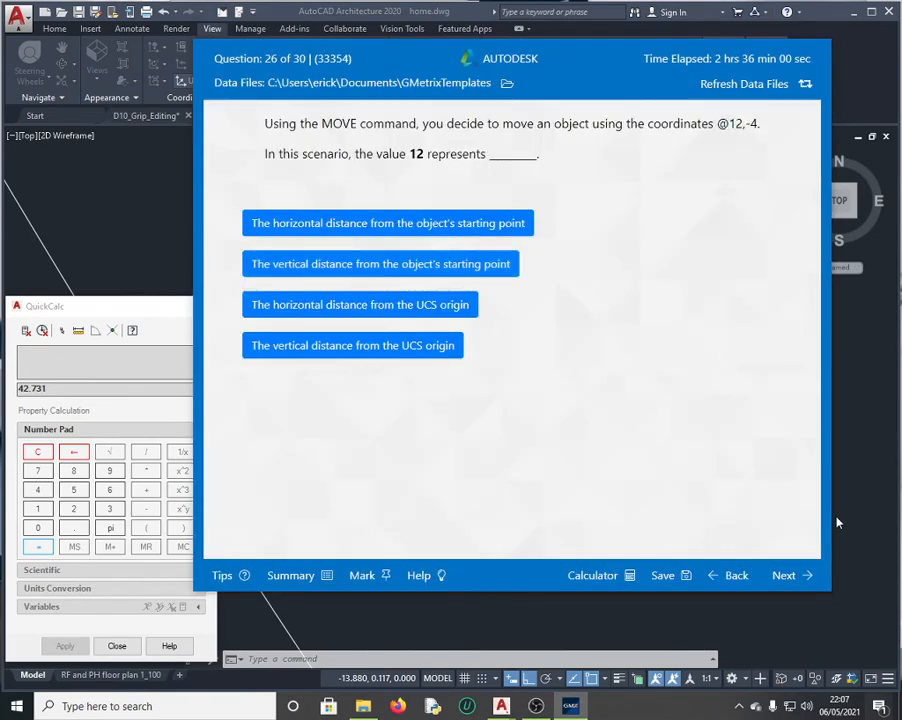
click(786, 578)
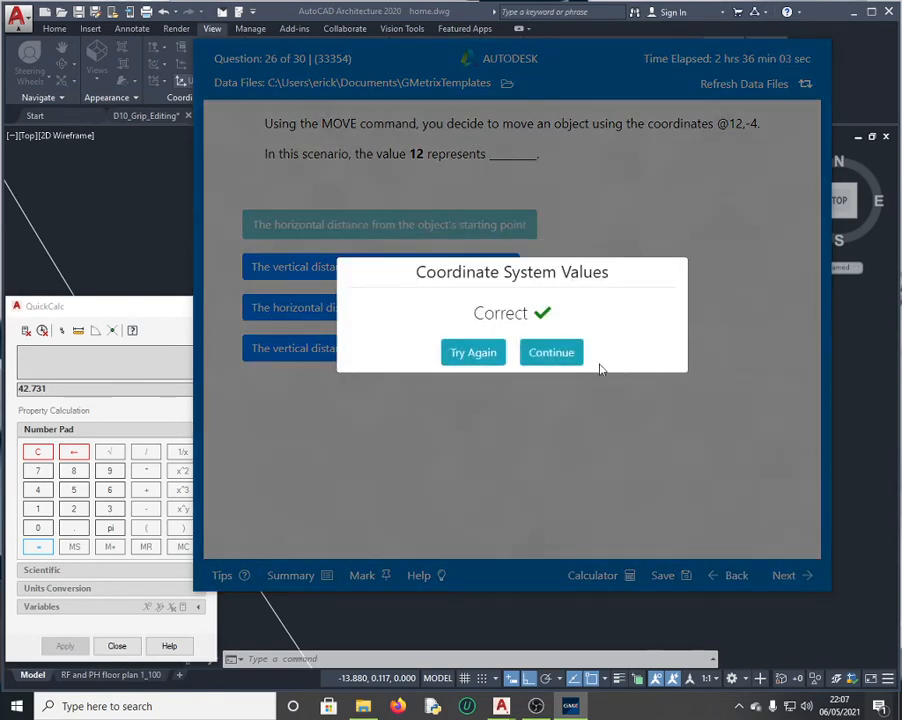
click(568, 356)
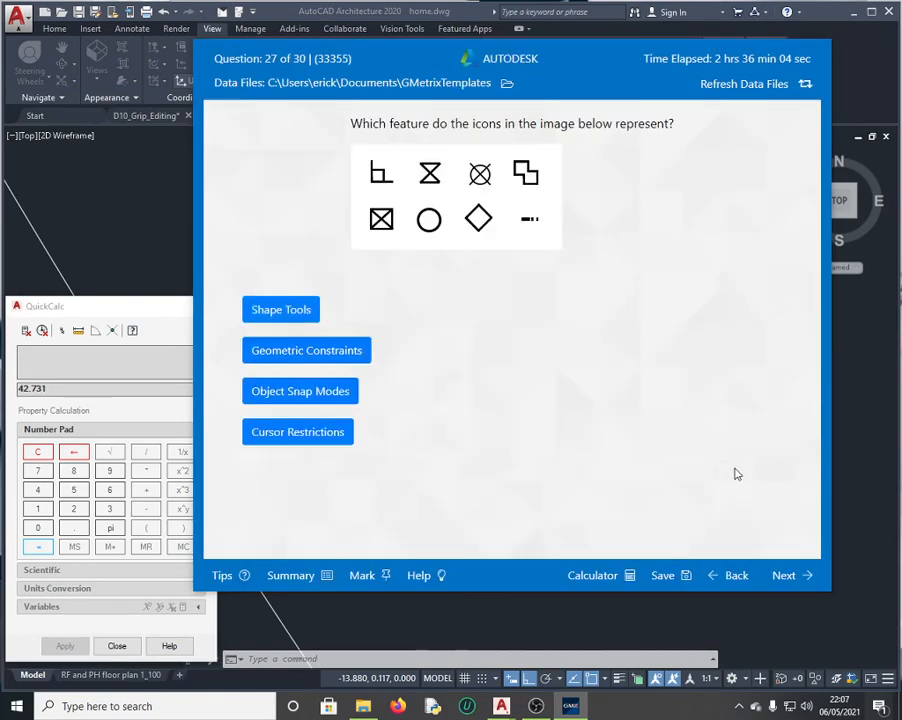
Step: Grade questions 27 through 30 and reach the summary at 100% progress
click(786, 576)
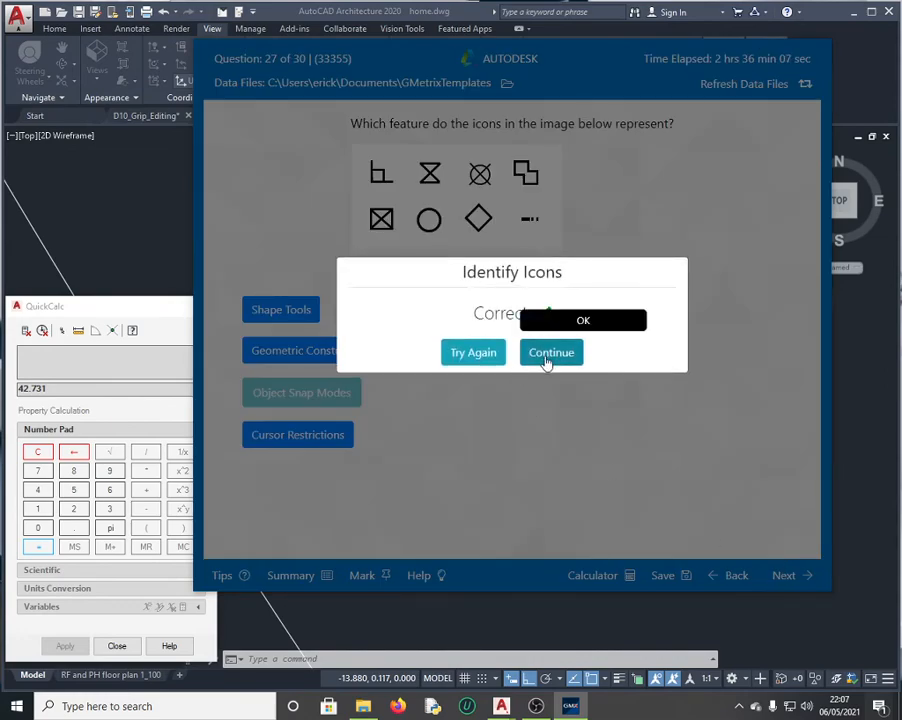
click(549, 356)
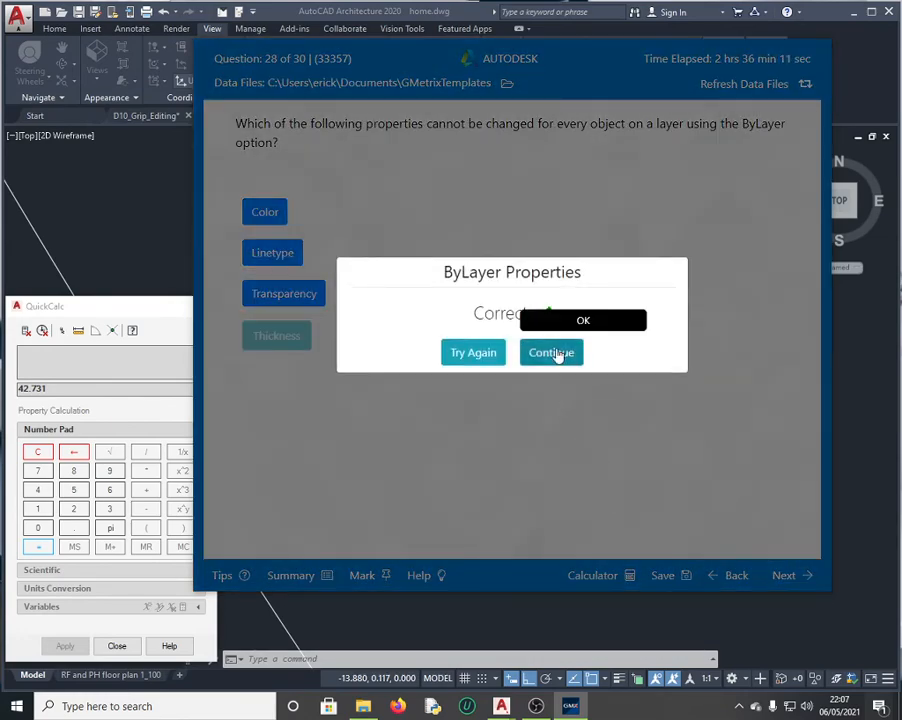
click(528, 350)
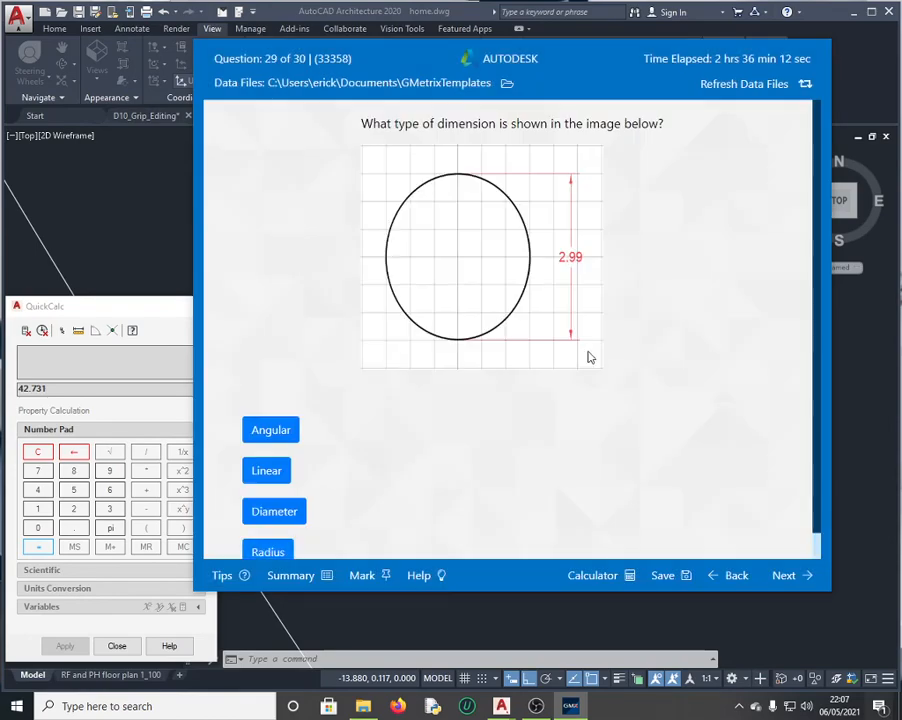
click(783, 573)
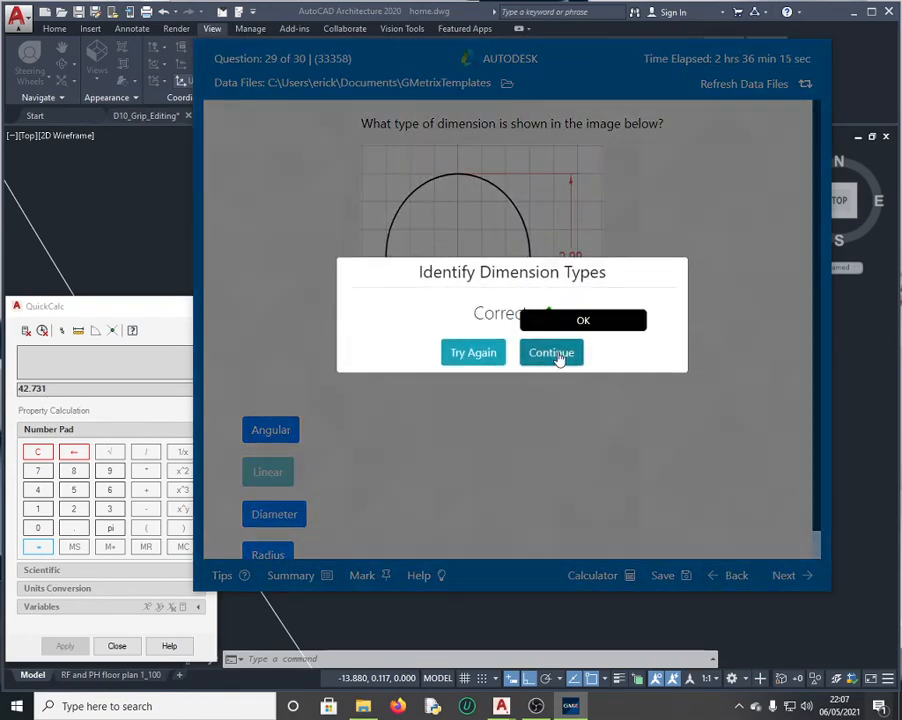
click(534, 356)
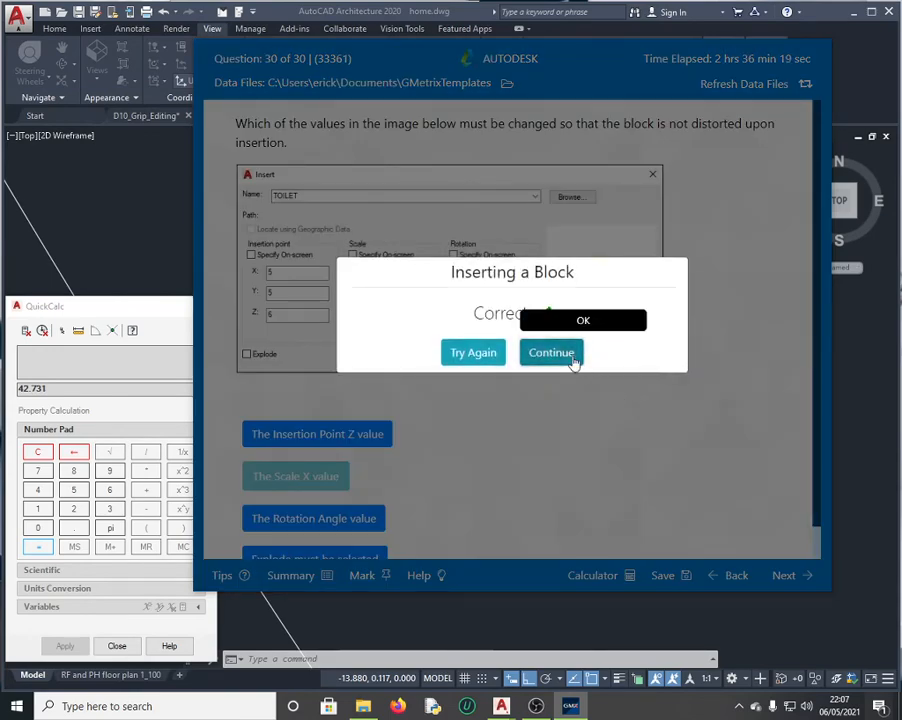
click(570, 356)
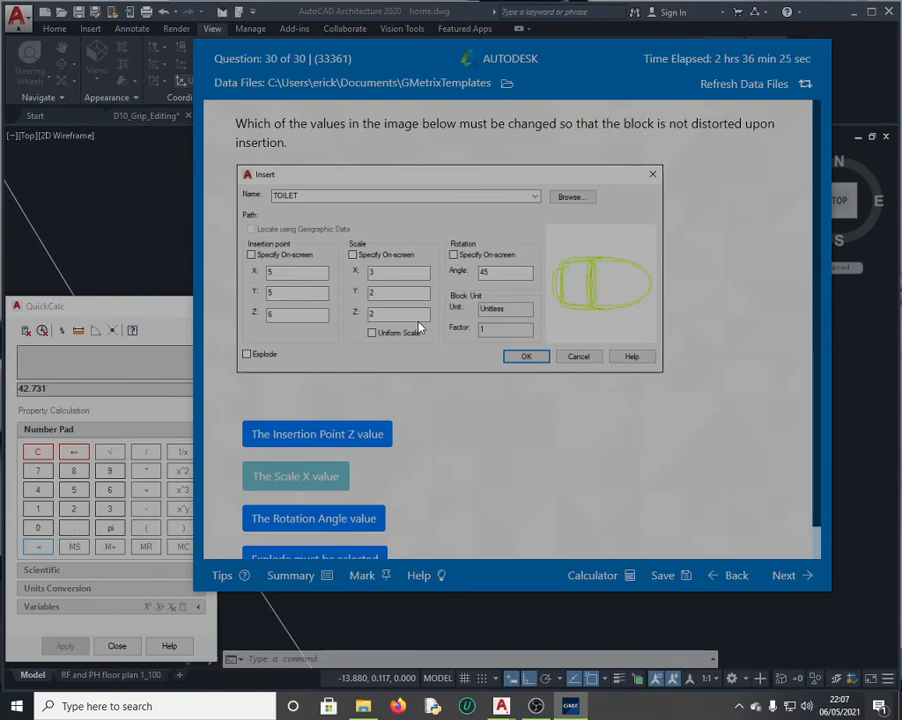
scroll(524, 360, down, 5)
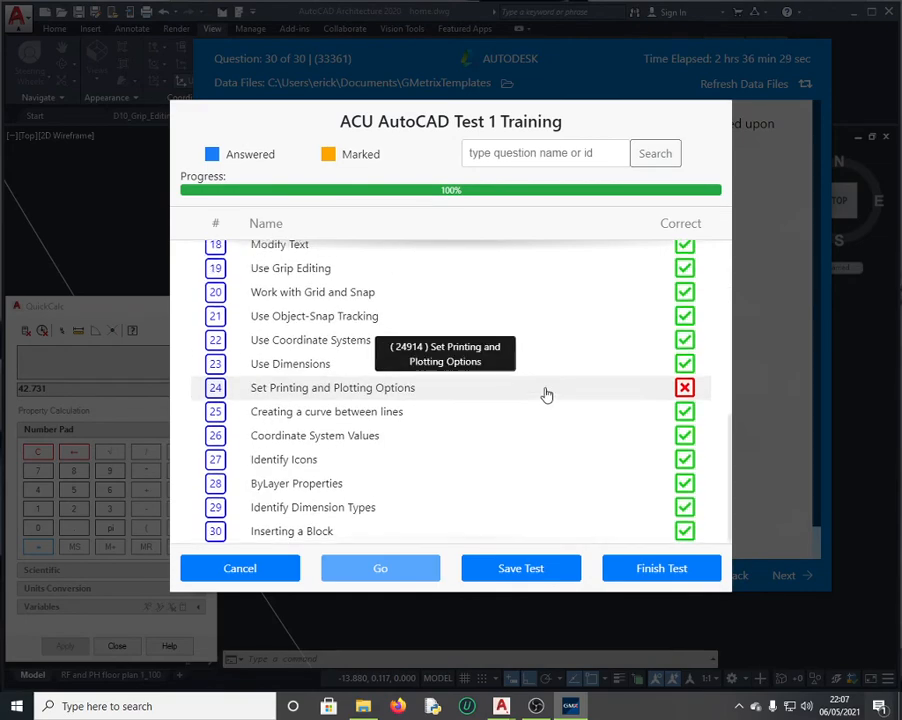
Step: Reopen question 13, Use Grip Editing, from the summary and review it before returning to home.dwg
scroll(545, 391, up, 3)
scroll(510, 388, up, 2)
scroll(556, 394, down, 2)
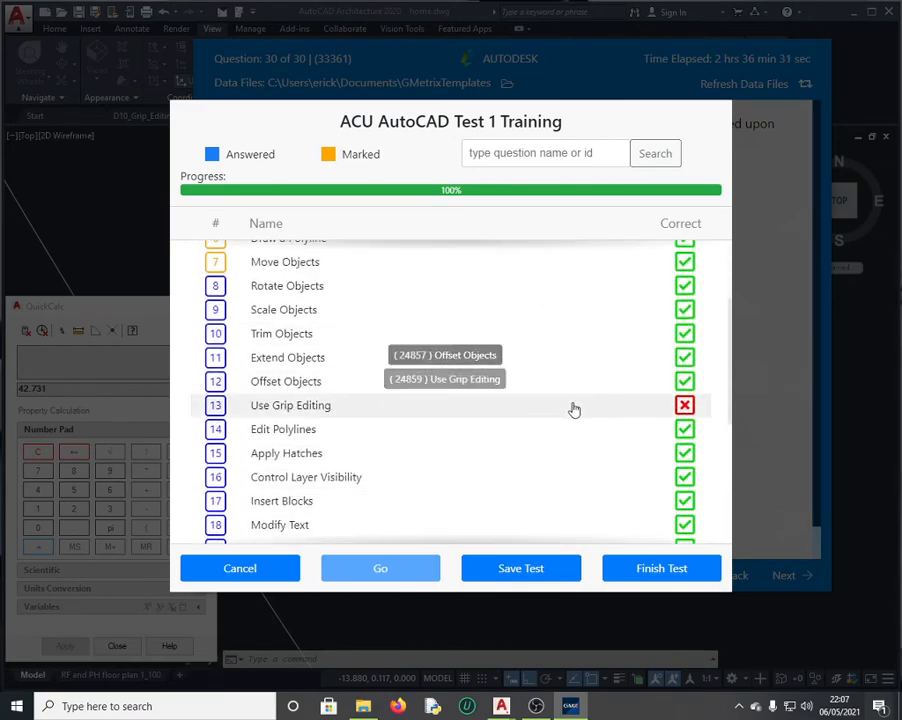
click(330, 410)
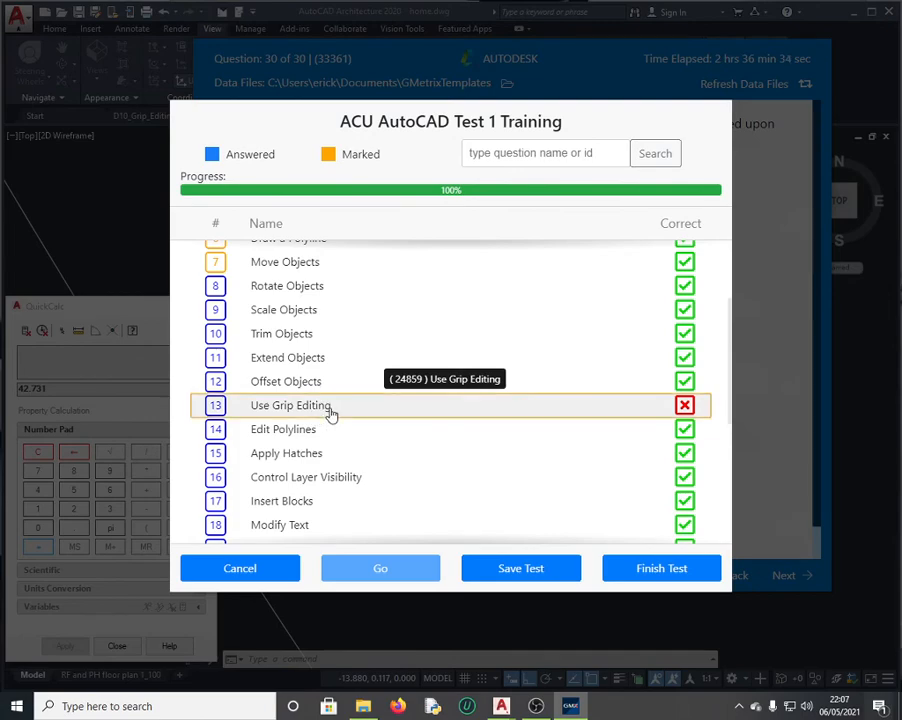
click(381, 570)
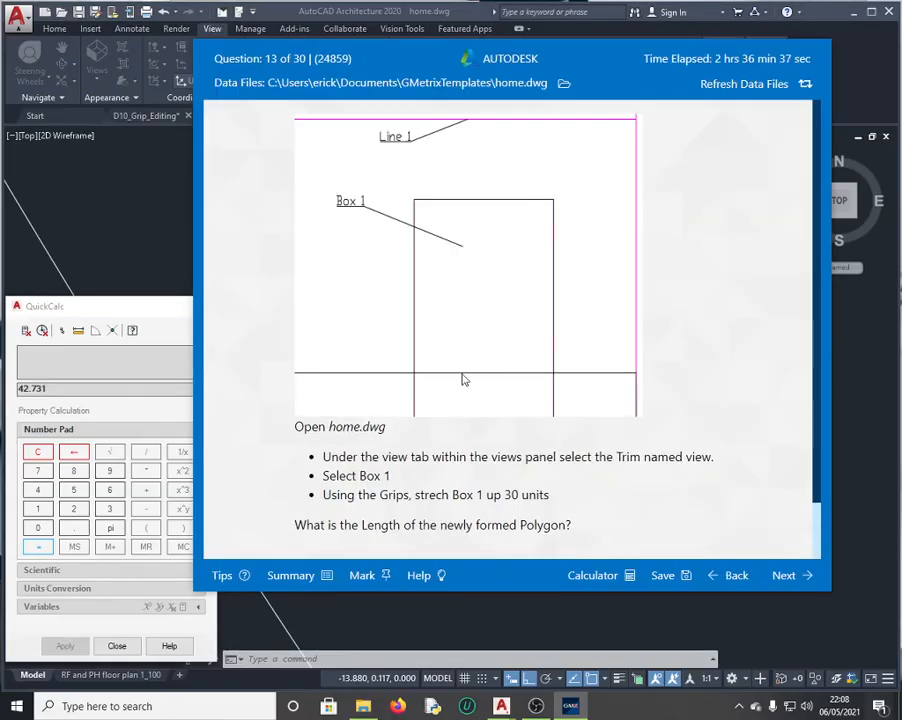
scroll(437, 346, down, 2)
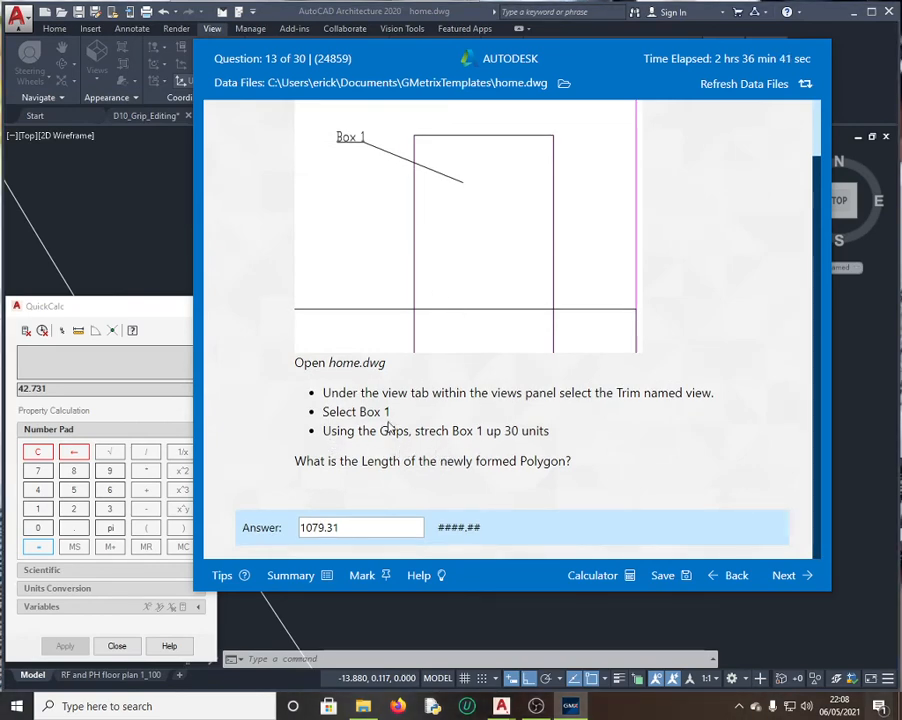
scroll(455, 360, up, 2)
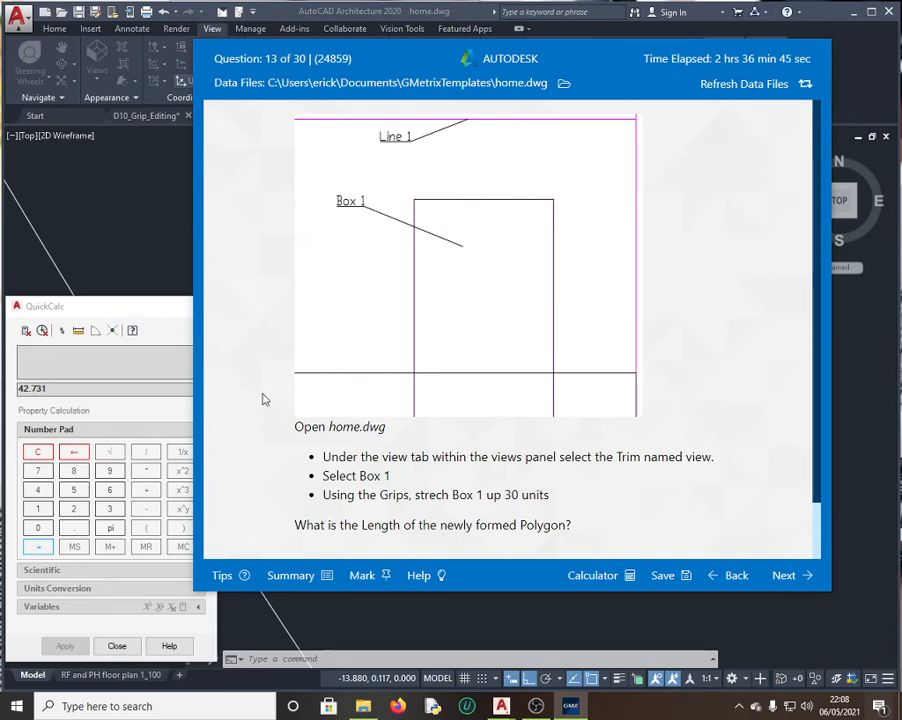
click(135, 225)
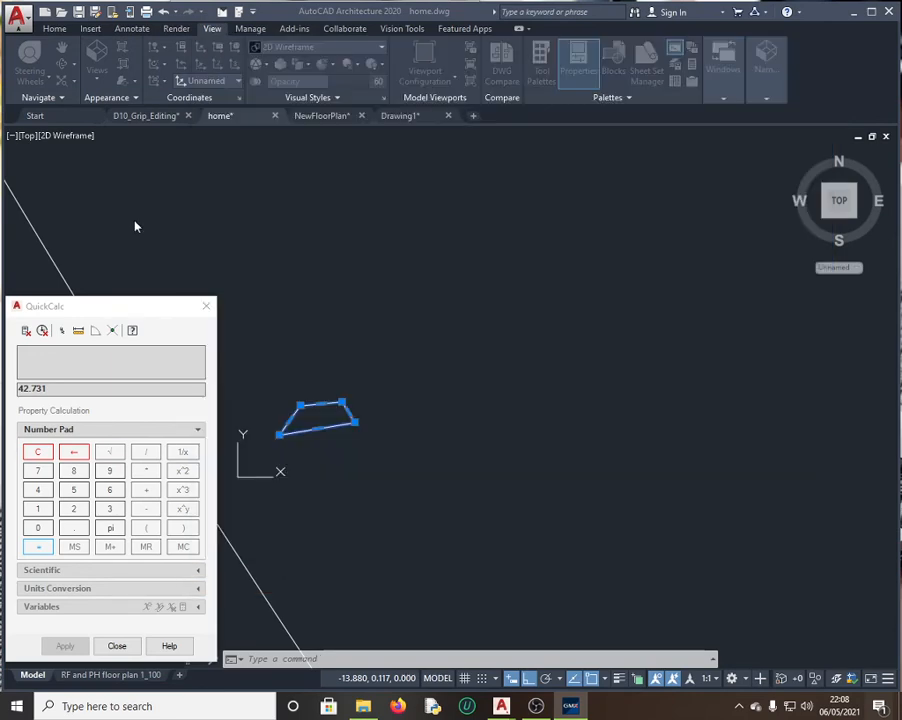
Step: Close the quick calculator, restore the Trim named view, then undo stray selection and view changes
click(206, 306)
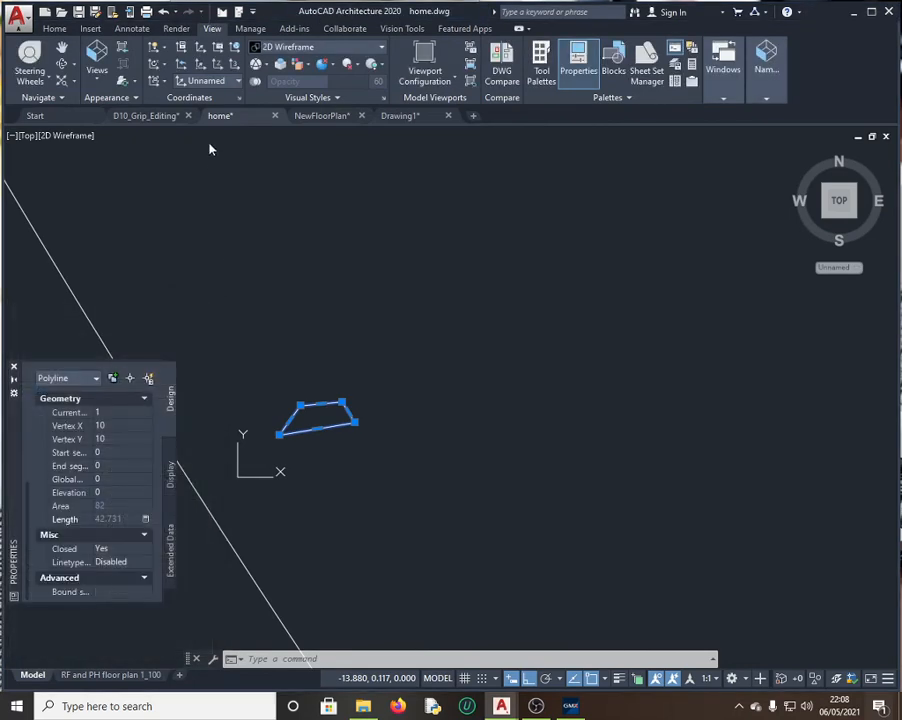
click(96, 72)
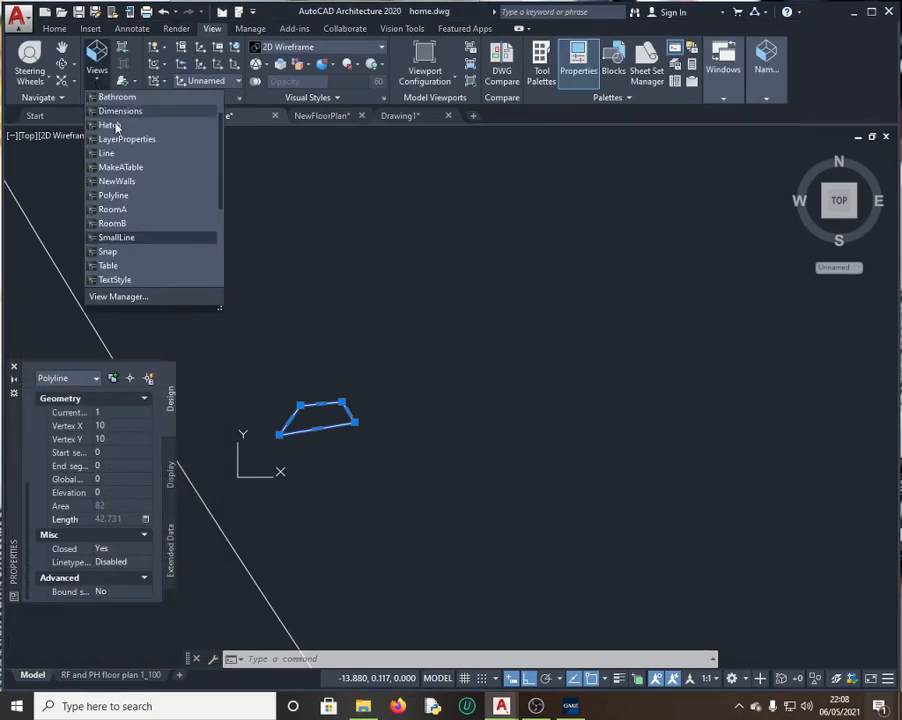
scroll(140, 212, down, 2)
click(112, 237)
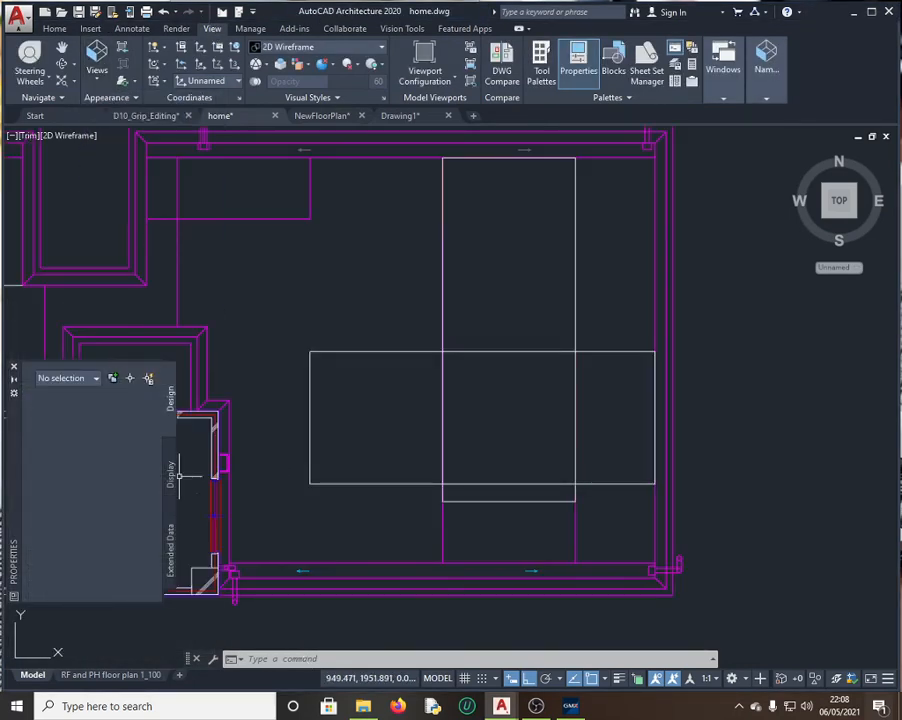
scroll(486, 277, up, 4)
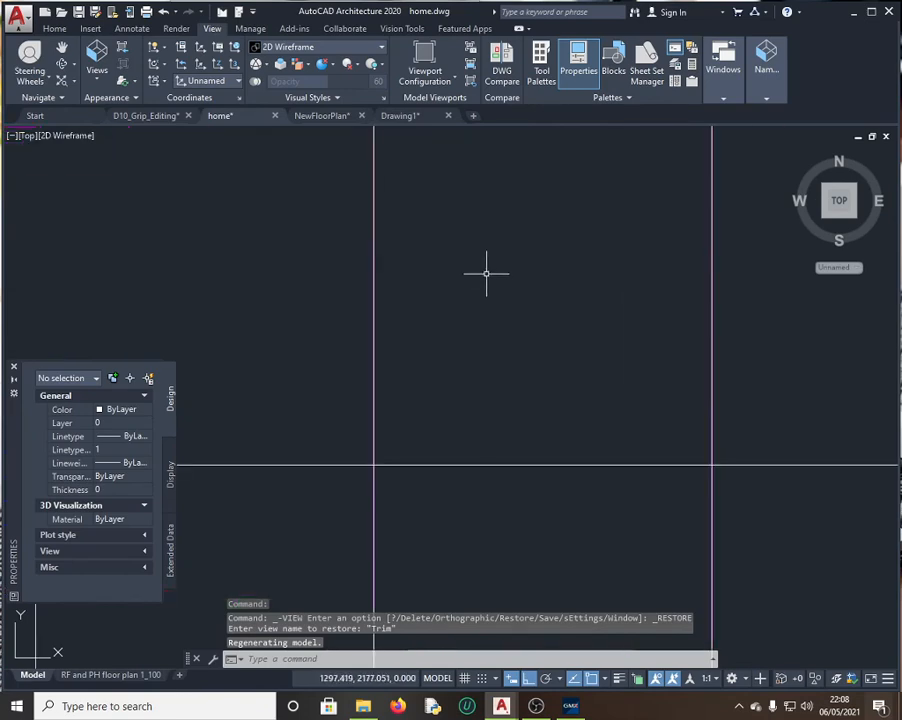
scroll(430, 320, down, 4)
click(354, 316)
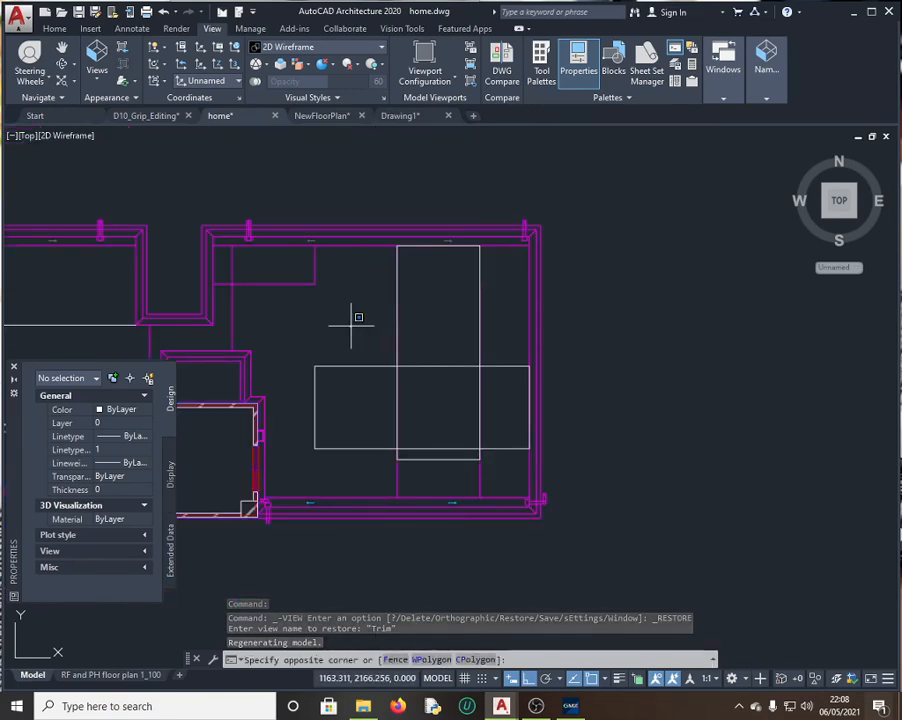
key(ctrl+z)
key(ctrl+z)
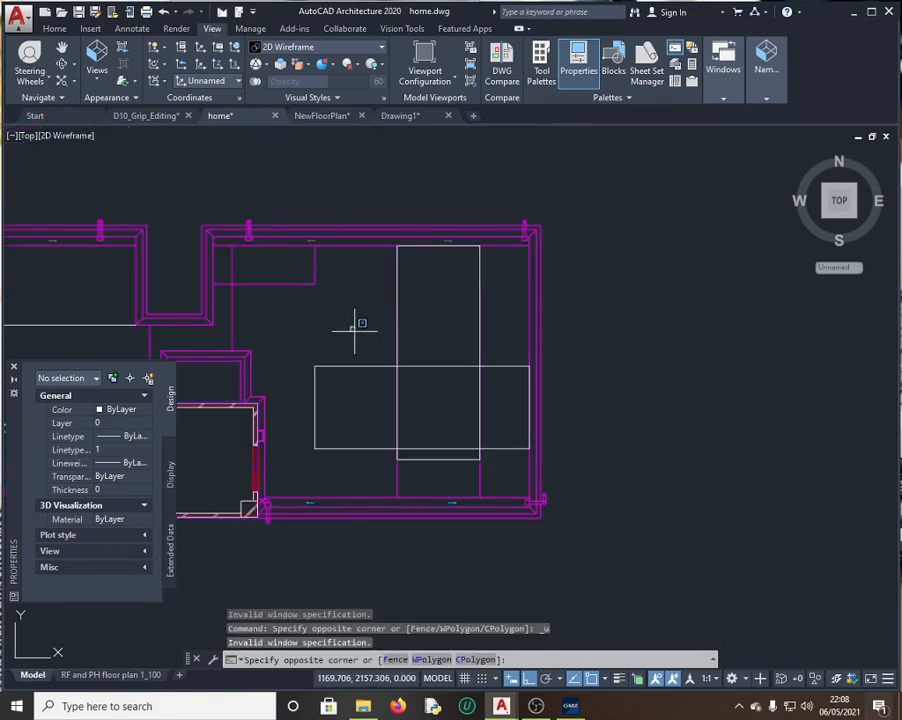
key(Escape)
key(ctrl+z)
key(ctrl+z)
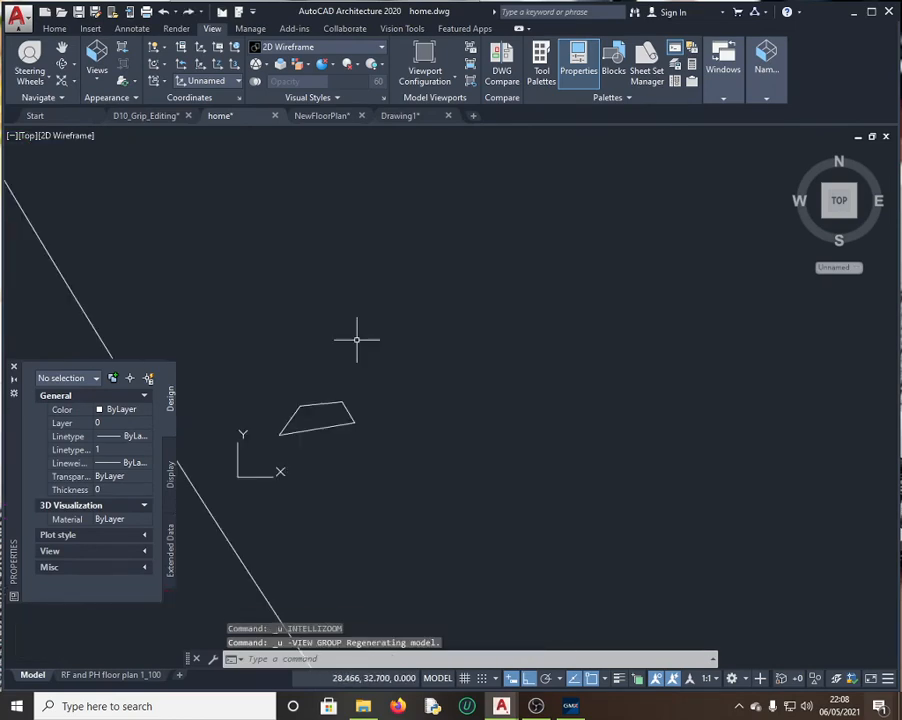
key(ctrl+z)
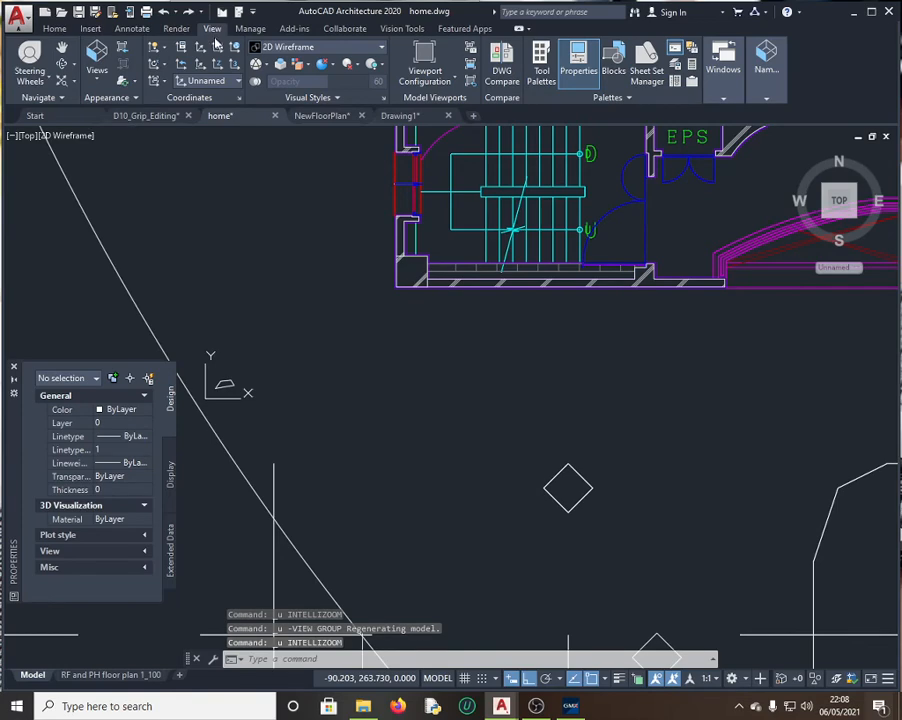
Step: Restore the Trim named view again and select the tall Box 1 rectangle
click(96, 62)
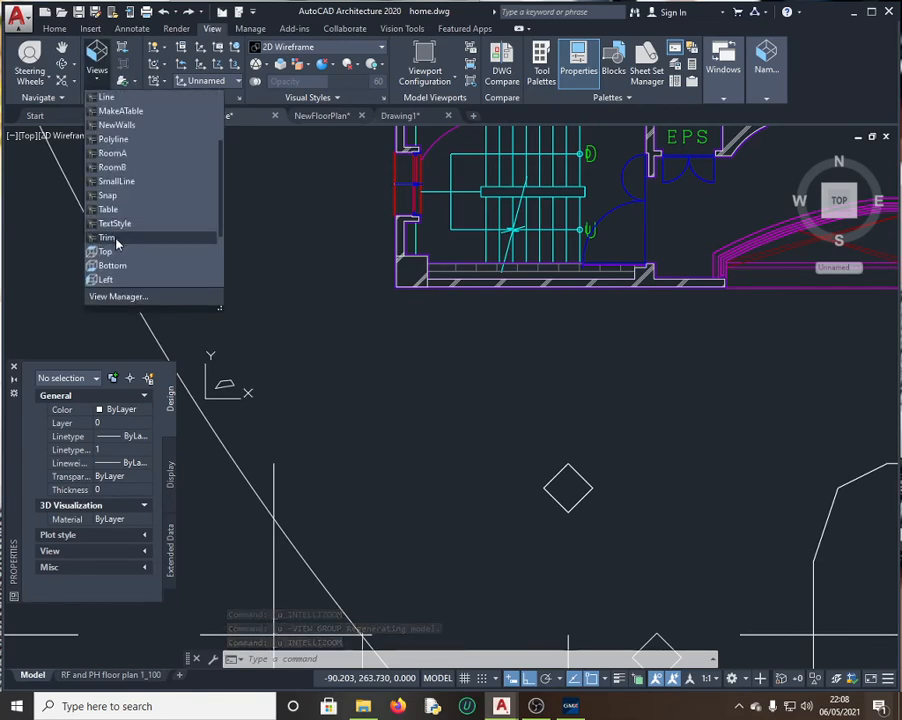
scroll(116, 245, down, 2)
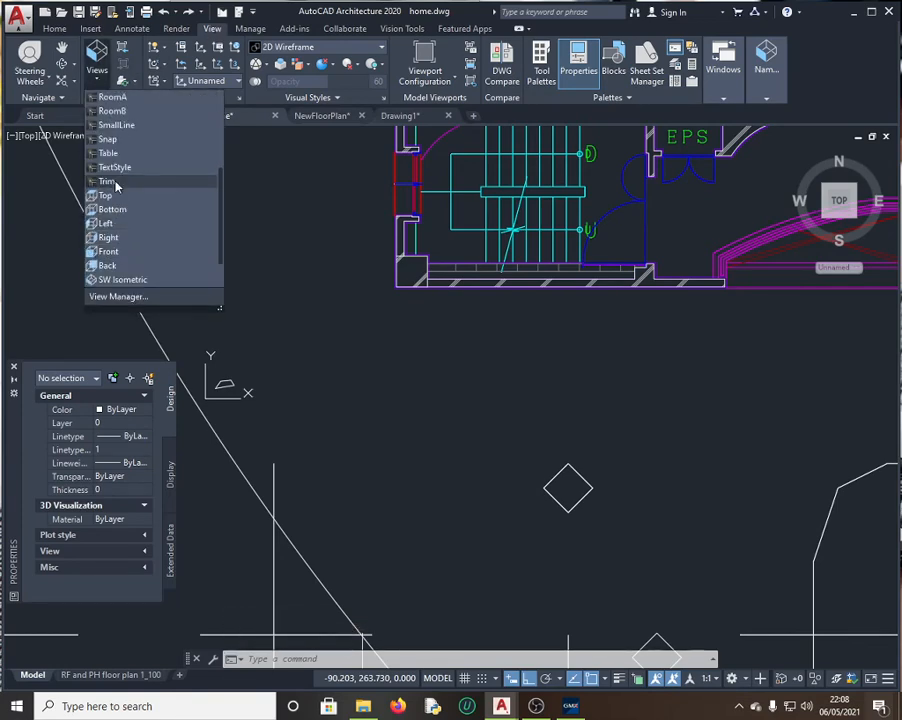
click(115, 184)
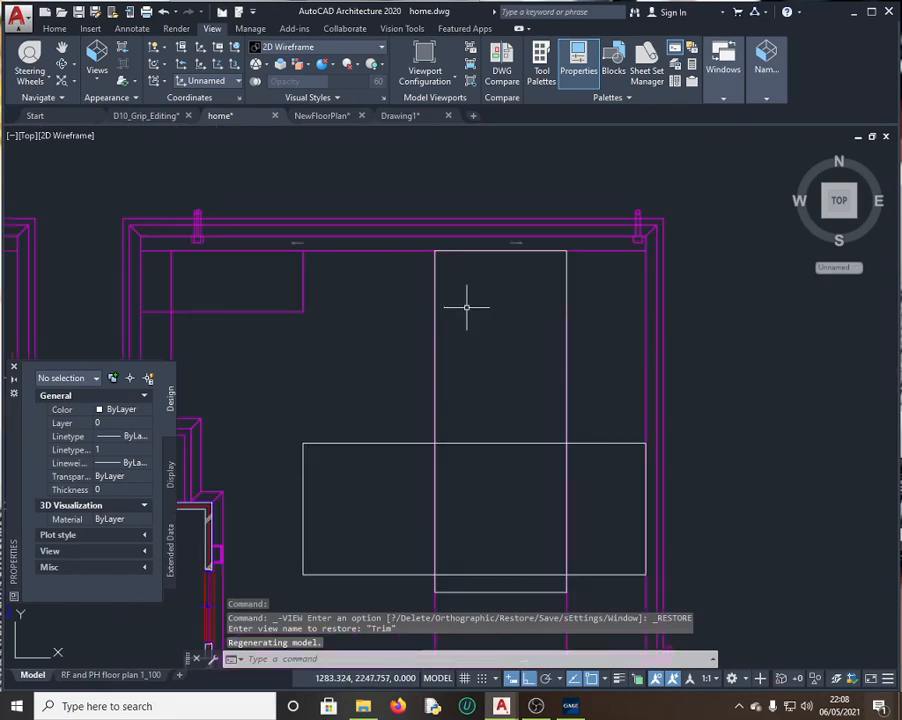
click(491, 591)
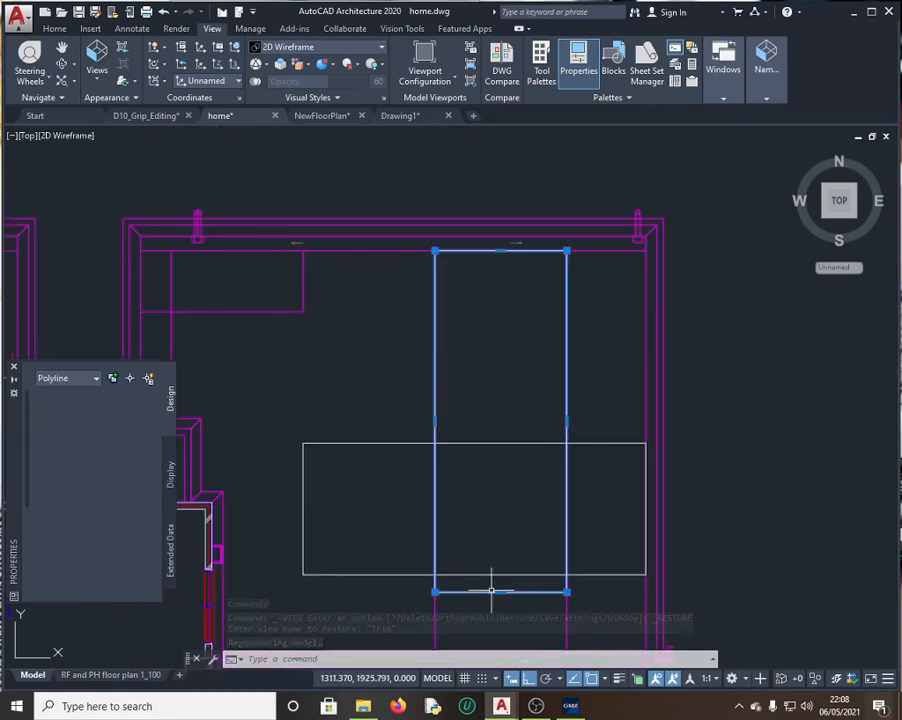
Step: Check question 13, then open Box 1's length 1079.313 in QuickCalc and select it
click(570, 708)
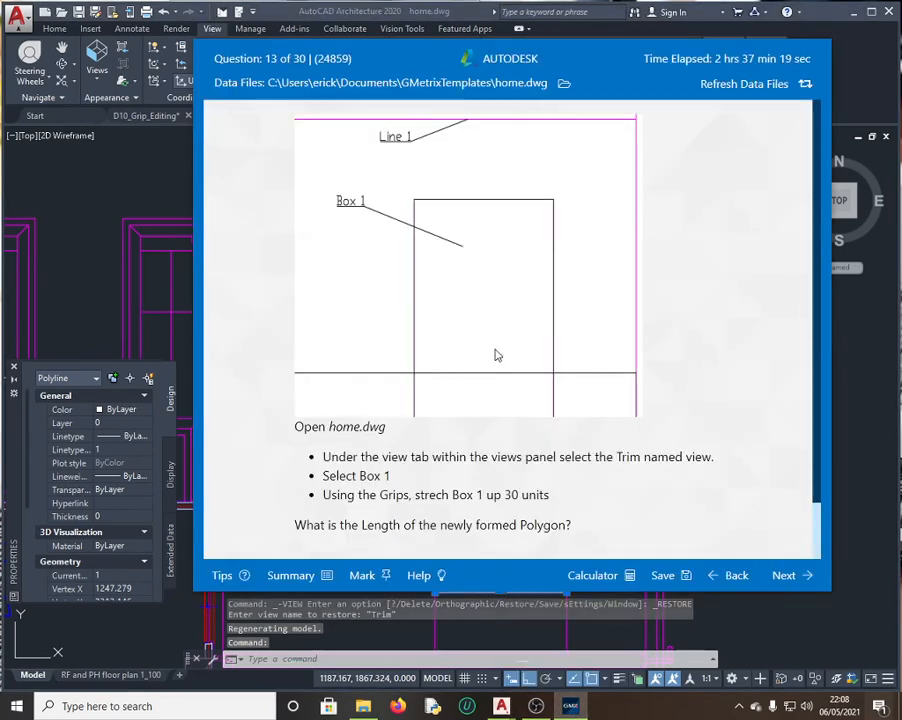
scroll(498, 355, down, 1)
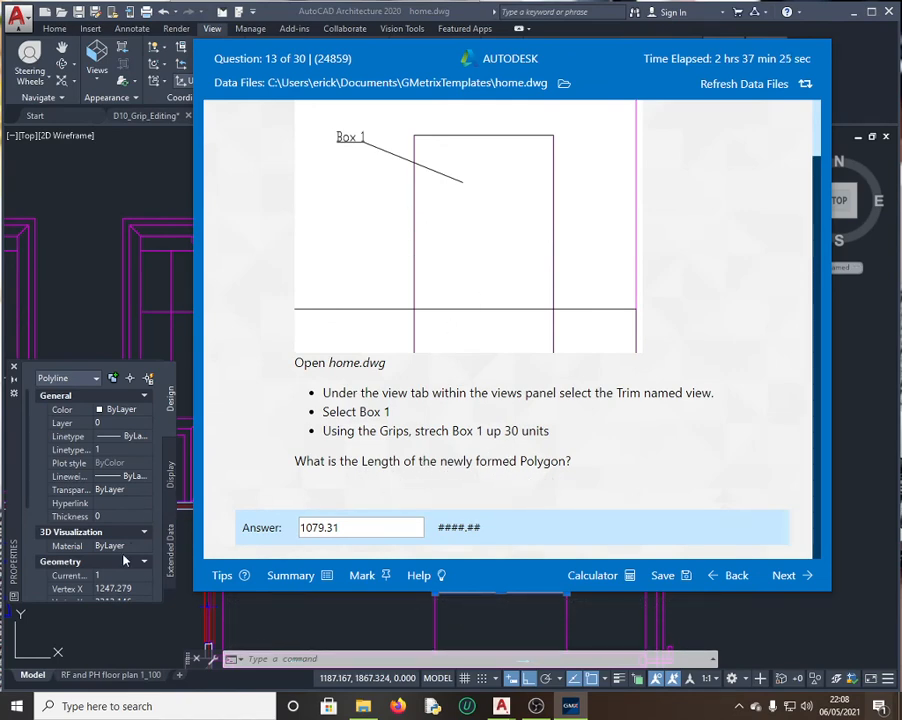
scroll(124, 562, down, 5)
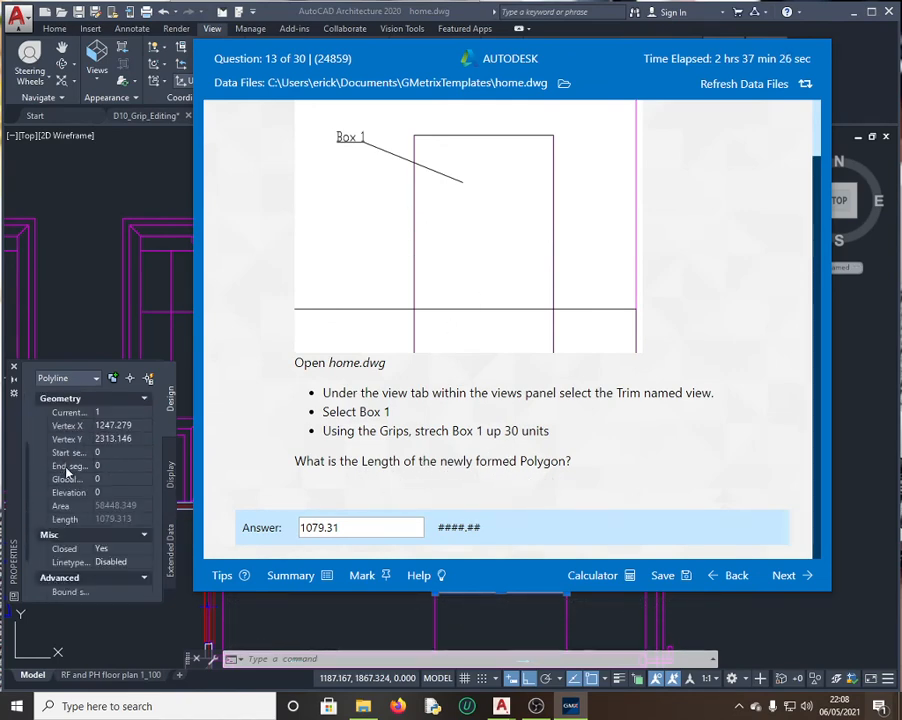
click(135, 520)
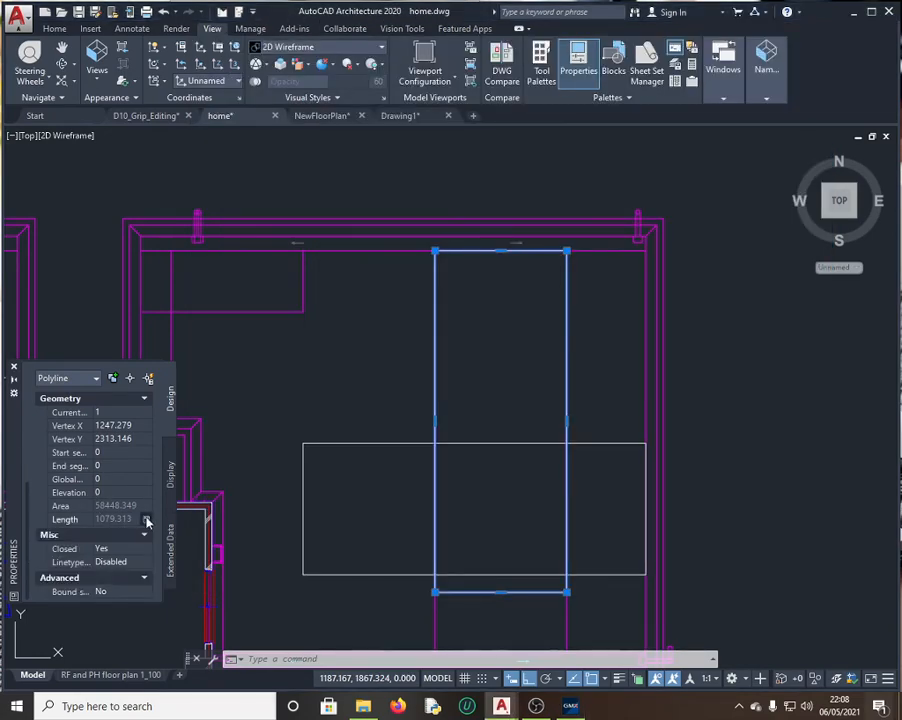
click(147, 521)
double_click(63, 390)
key(ctrl+c)
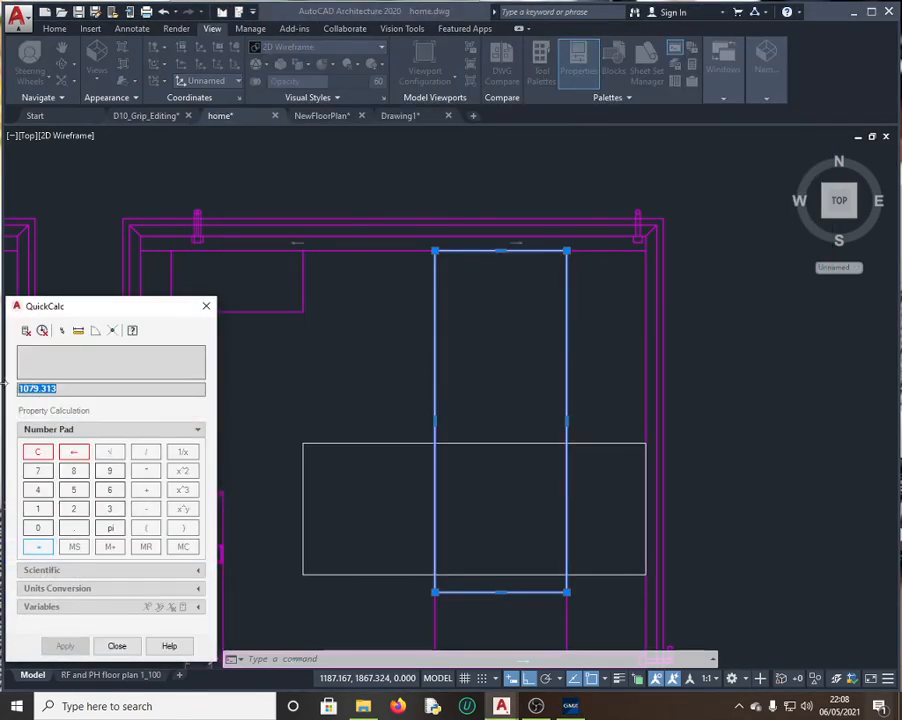
Step: Paste 1079.313 as question 13's answer and submit it, graded incorrect
click(571, 705)
drag(340, 527, 258, 540)
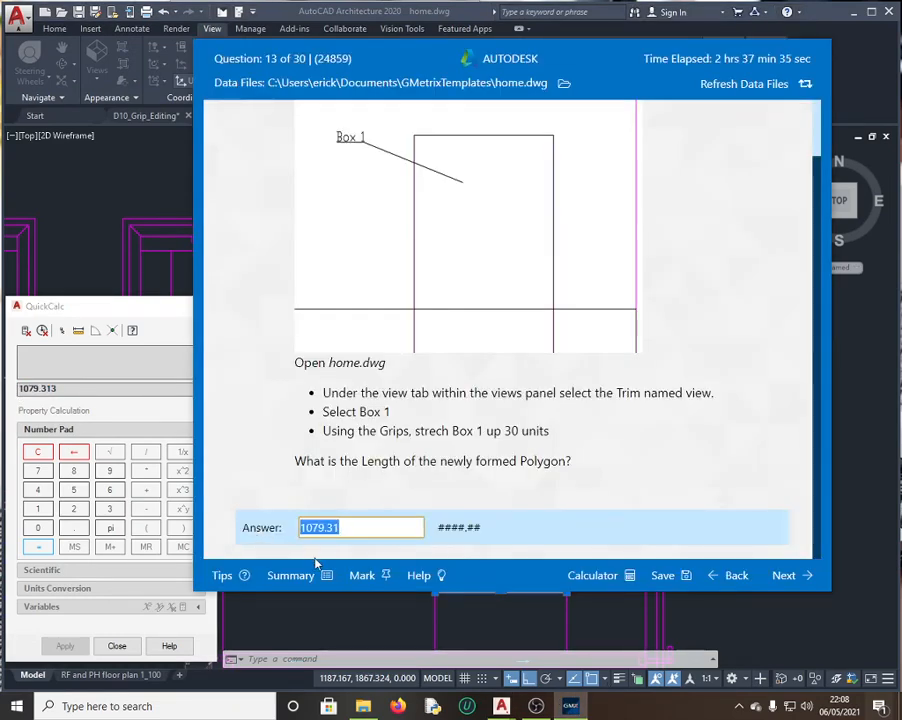
key(ctrl+v)
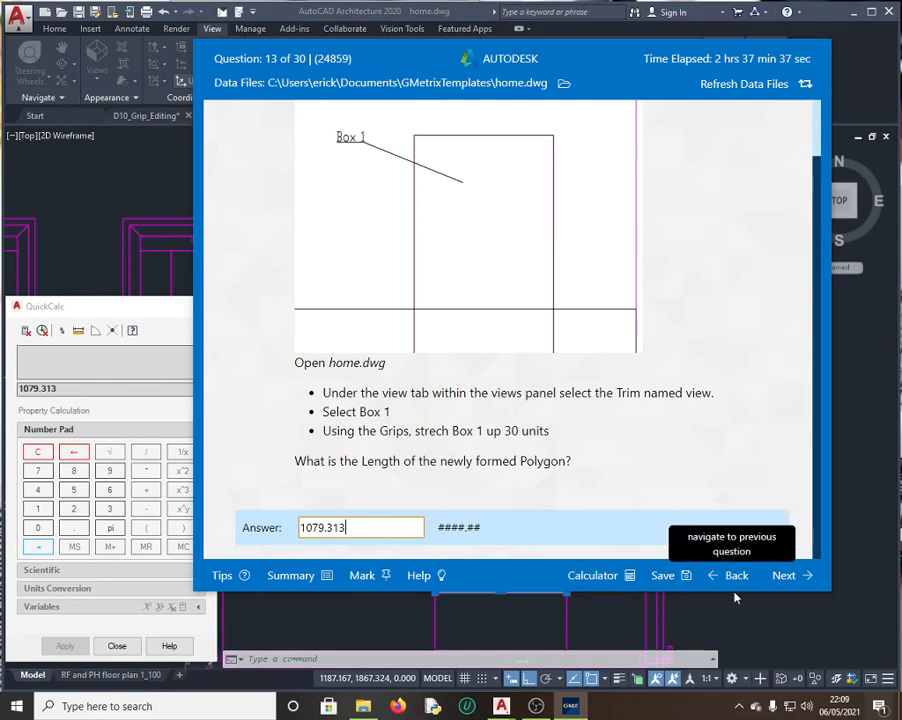
click(790, 576)
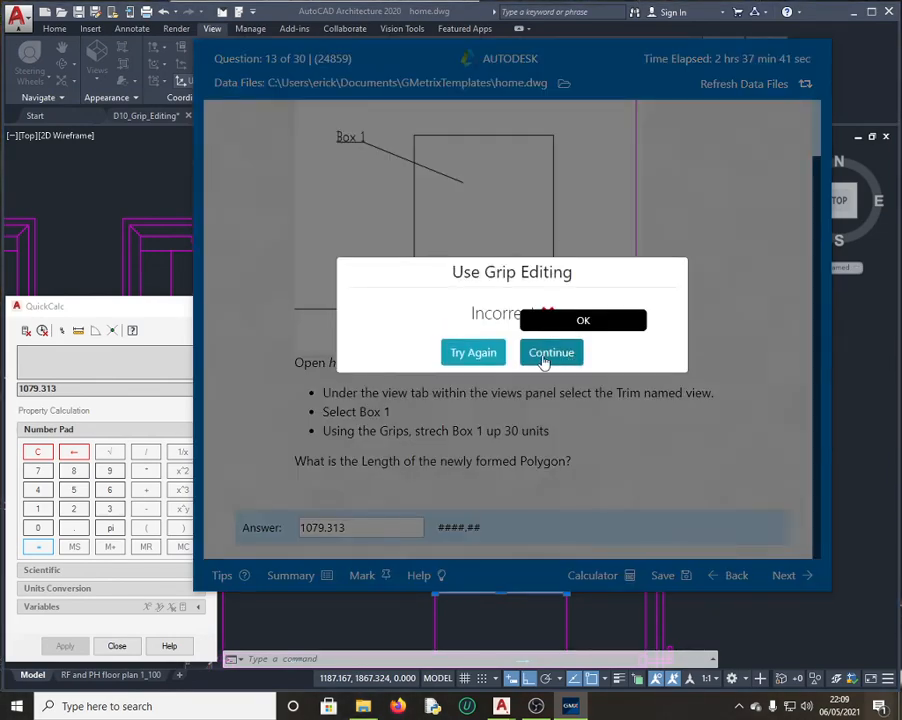
click(478, 356)
Step: Retry question 13 with 1079.31, graded incorrect again, then return to AutoCAD
click(369, 533)
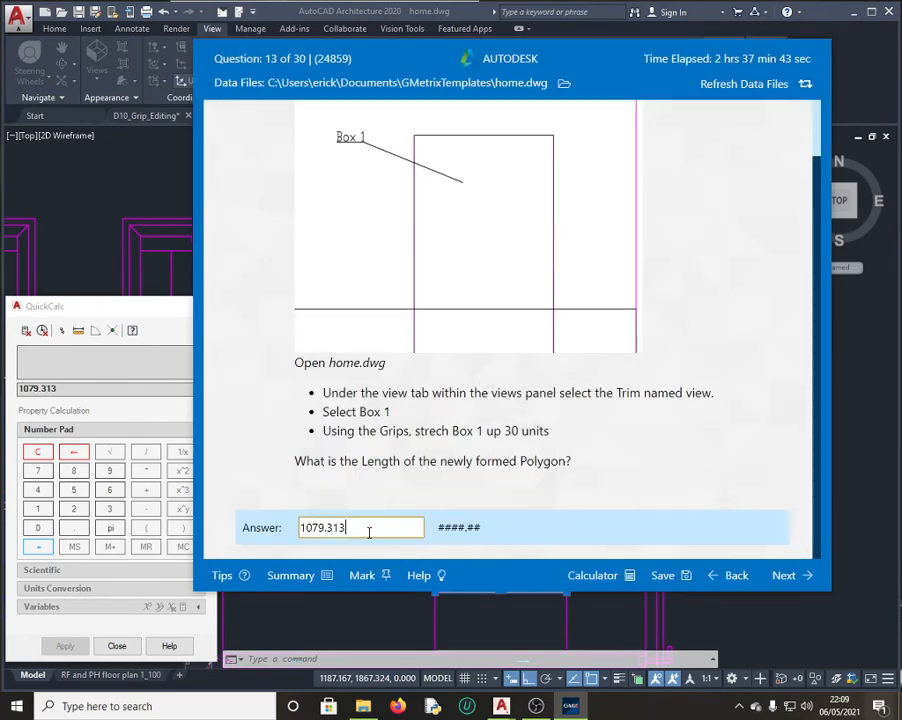
key(BackSpace)
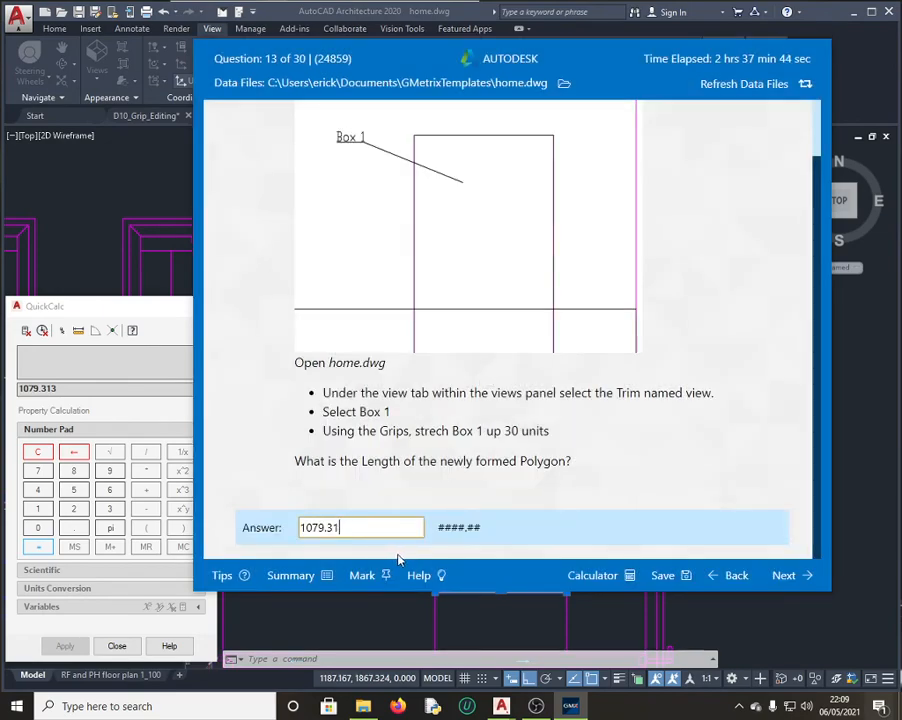
click(791, 577)
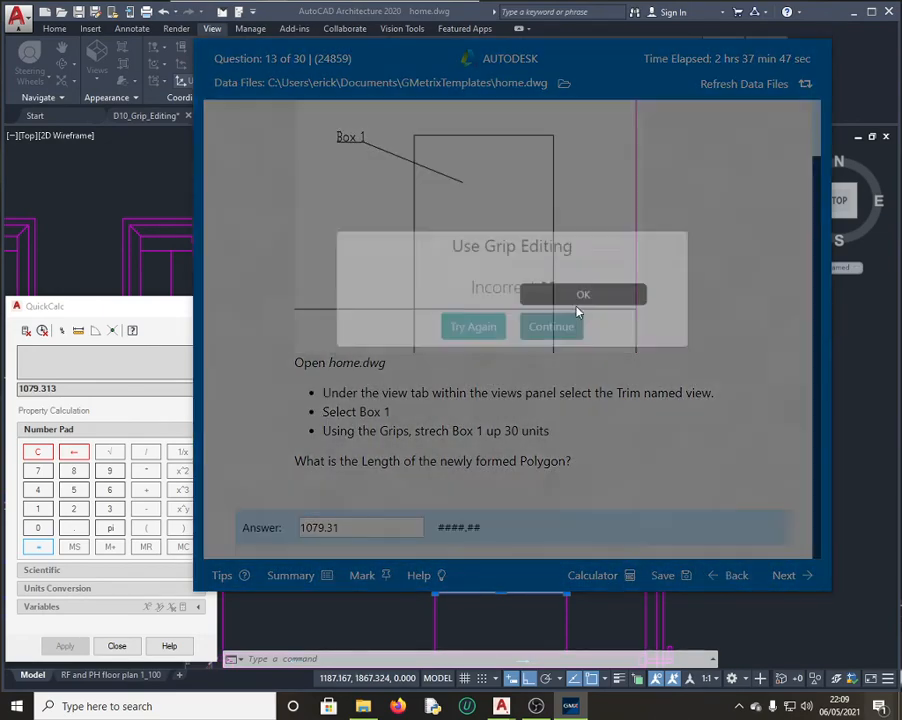
click(473, 353)
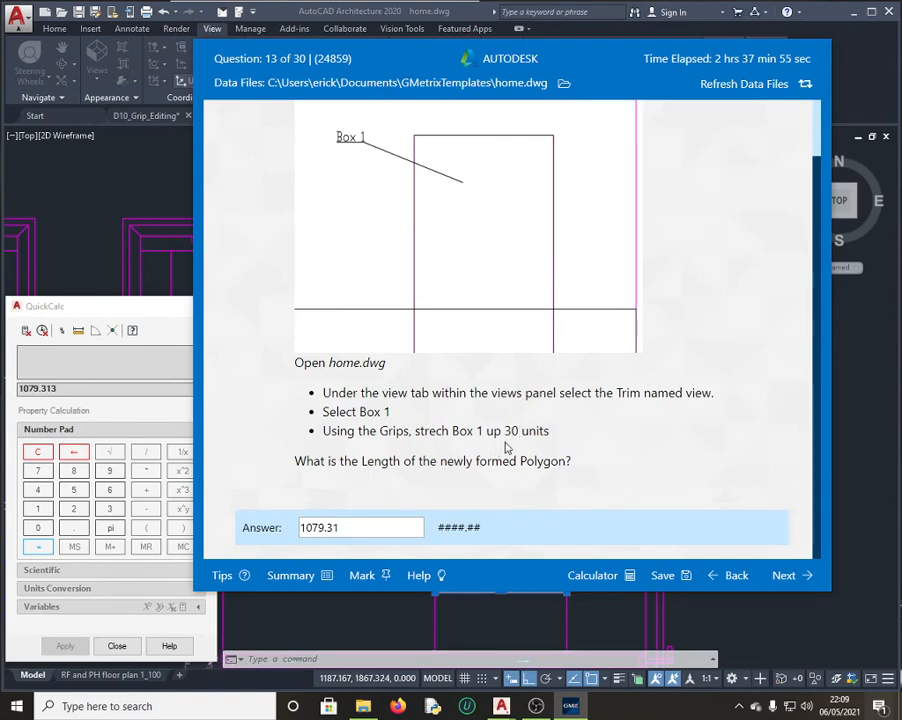
click(142, 186)
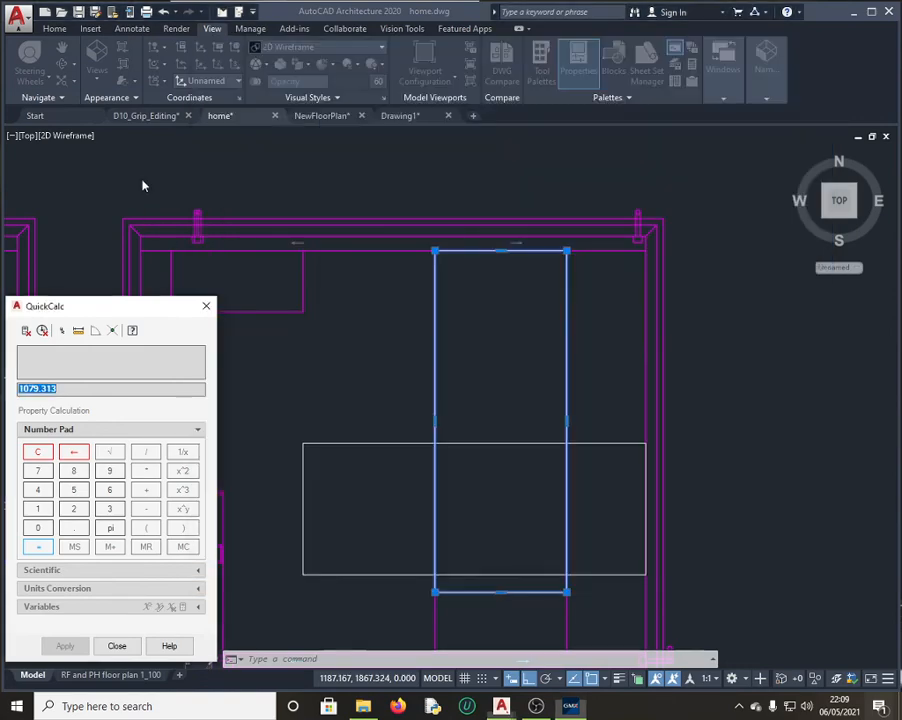
Step: Close QuickCalc, clear the current selection, and reselect Box 1
click(205, 309)
click(359, 340)
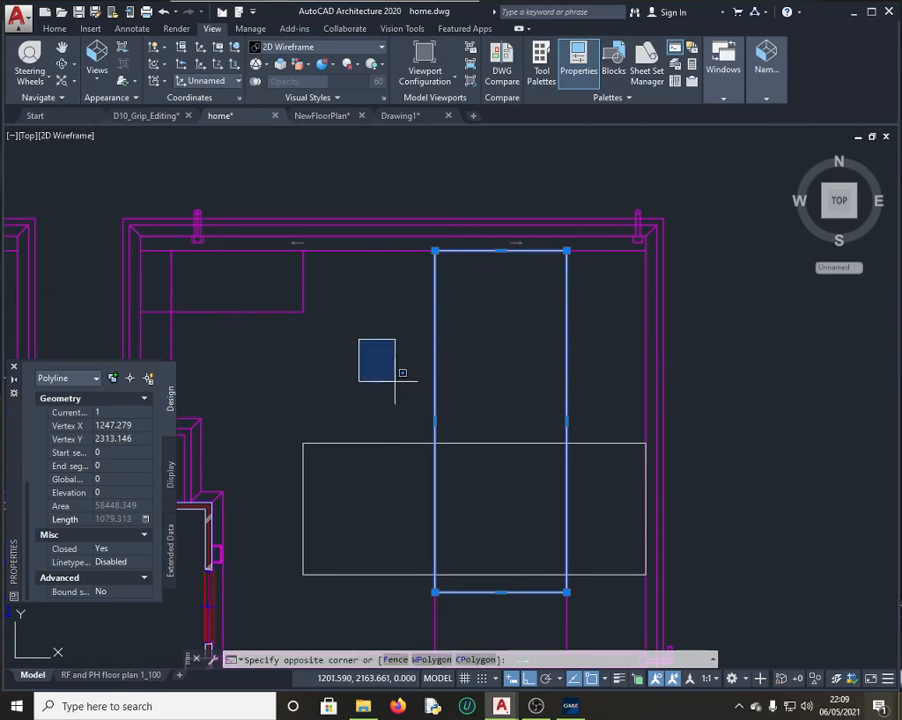
key(Escape)
key(Escape)
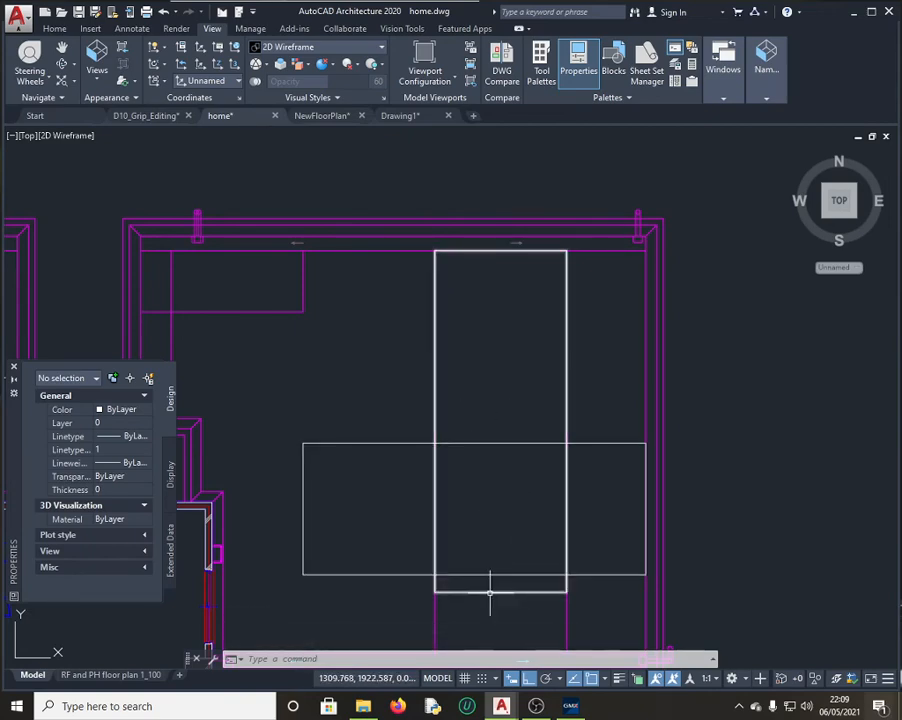
mouse_move(490, 593)
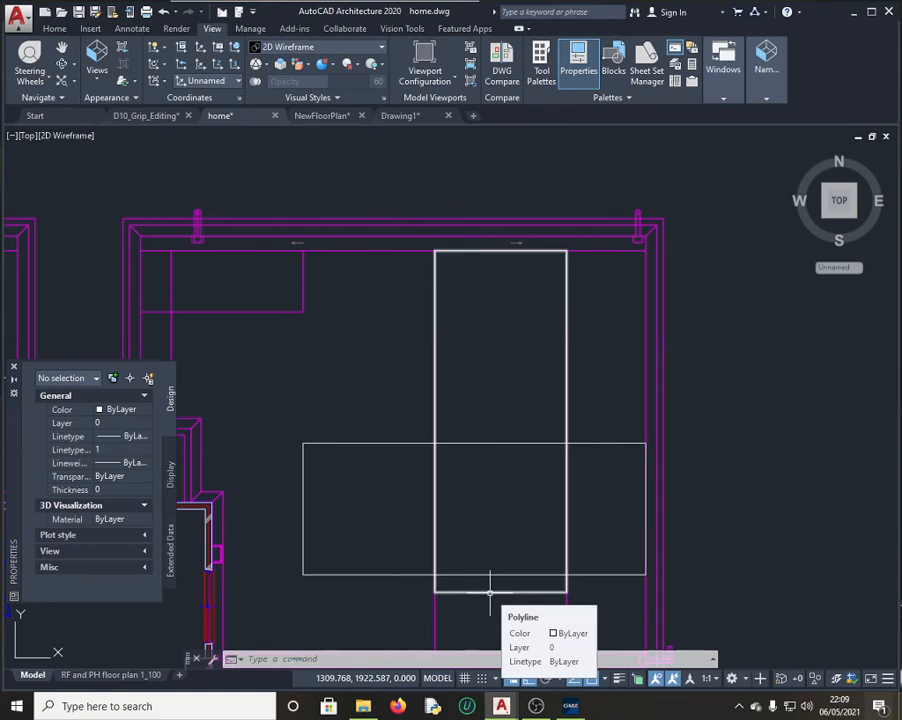
click(490, 593)
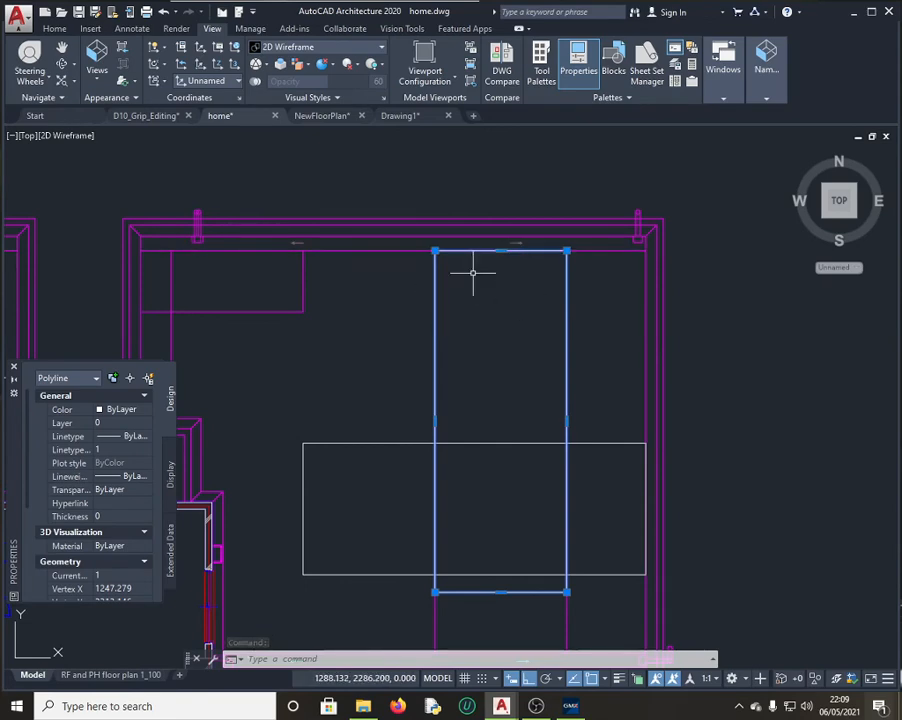
Step: Check the GMetrix question, then return to Box 1's top midpoint grip in the drawing
click(572, 707)
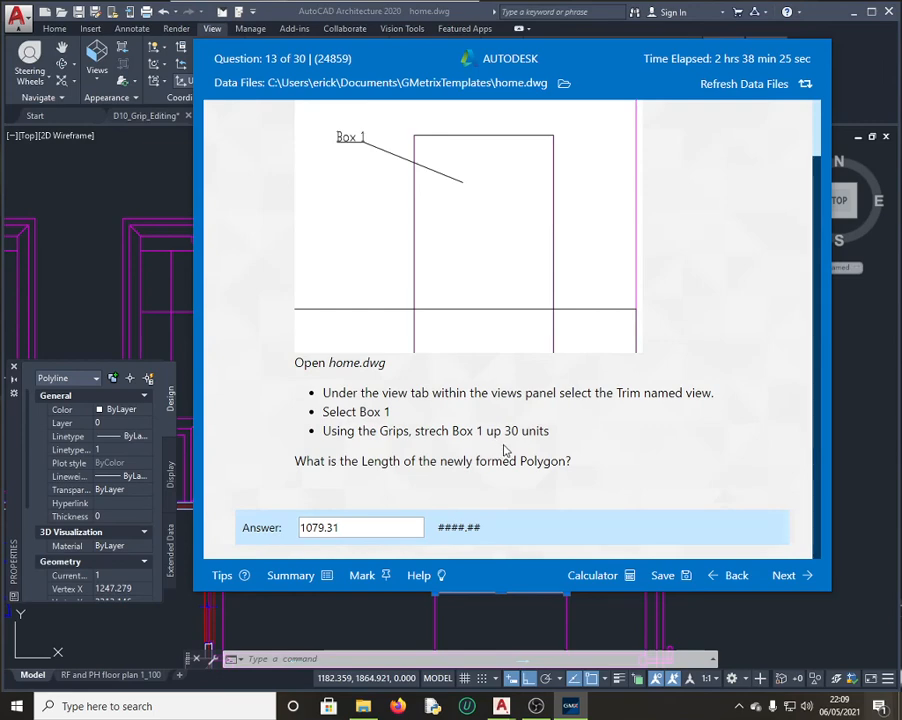
click(153, 189)
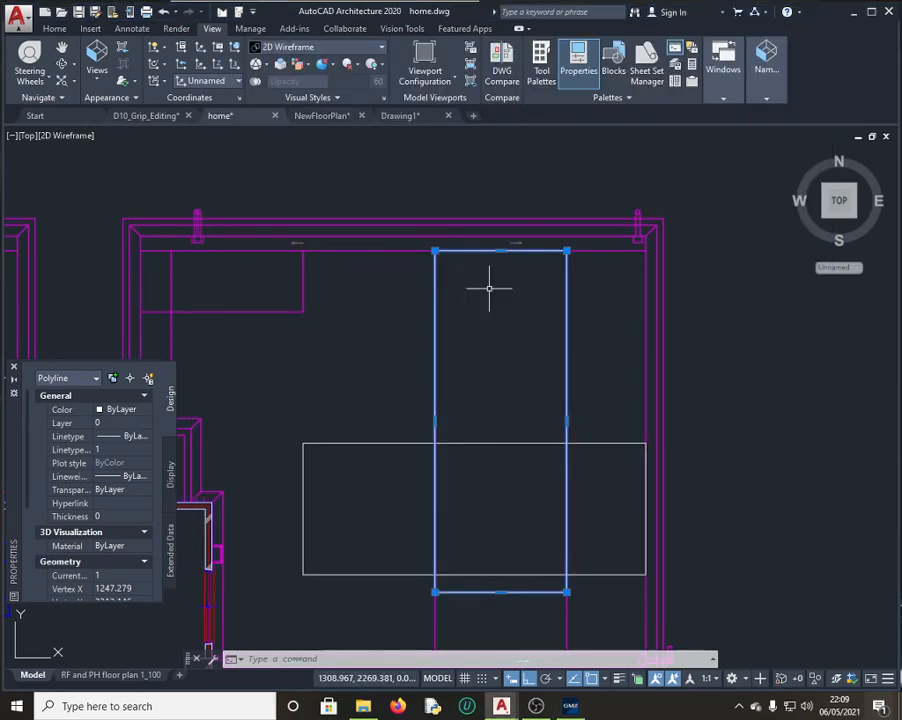
mouse_move(501, 251)
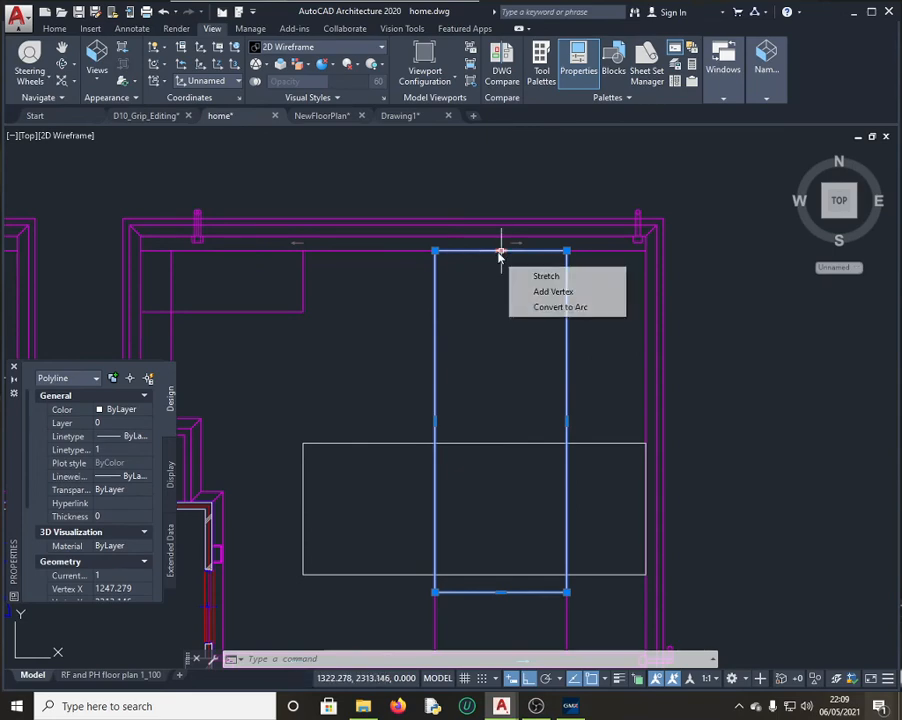
click(306, 658)
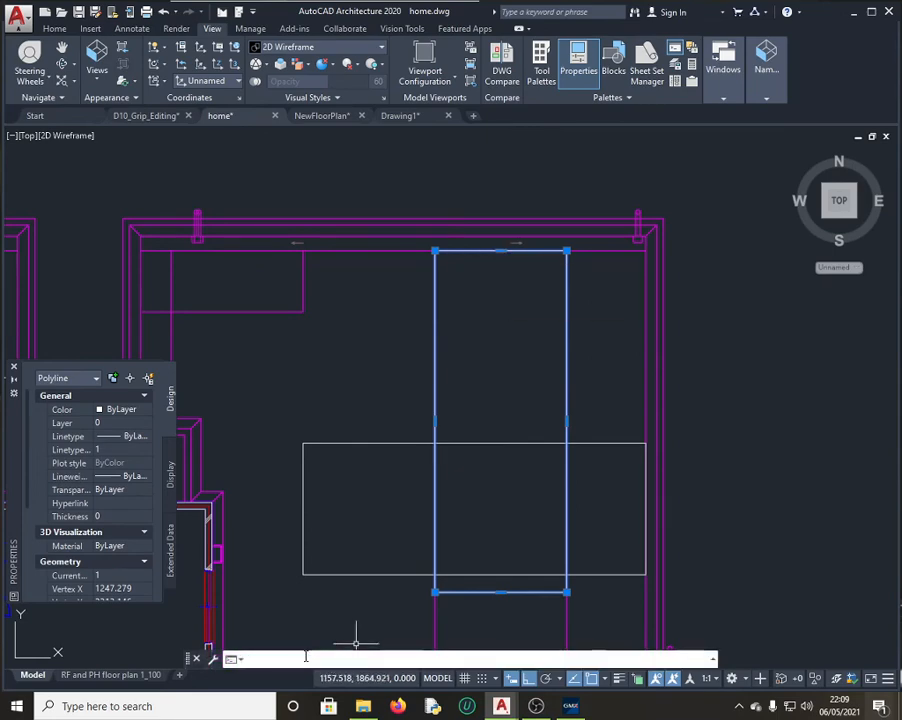
text(STRECH)
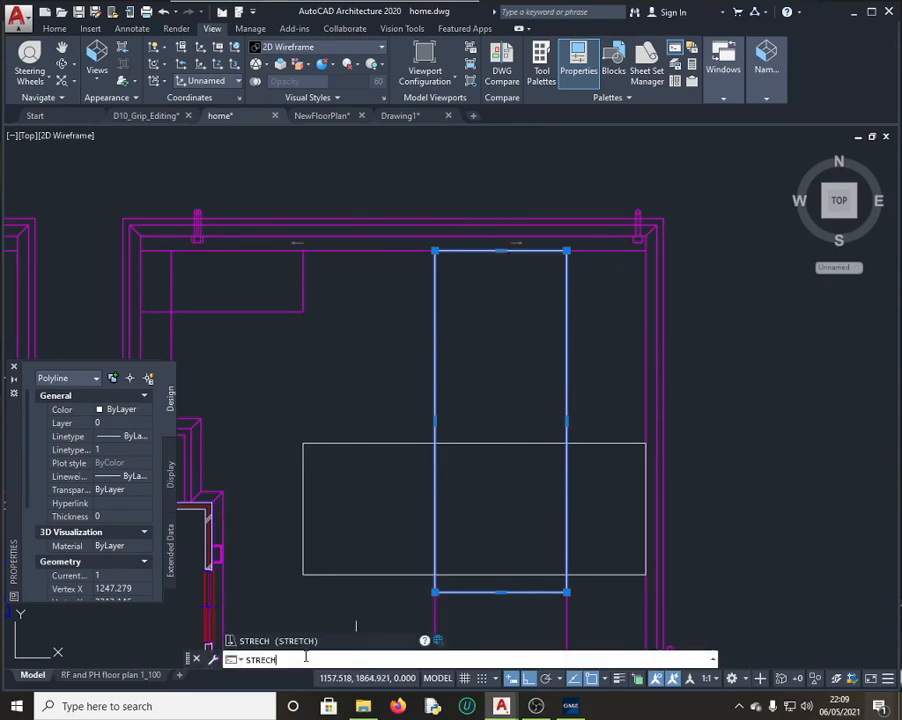
key(Return)
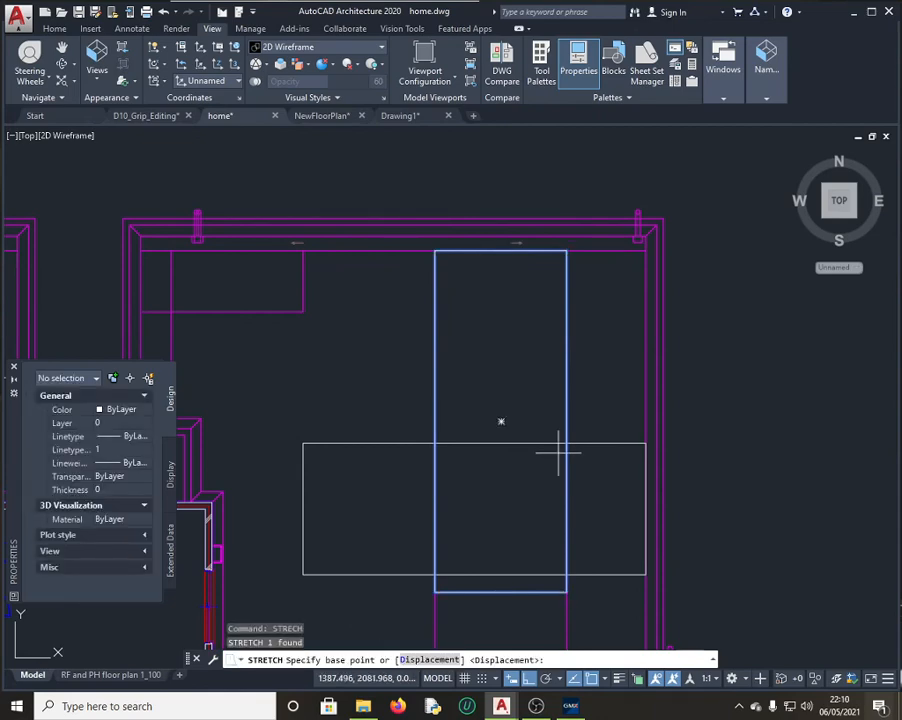
click(501, 252)
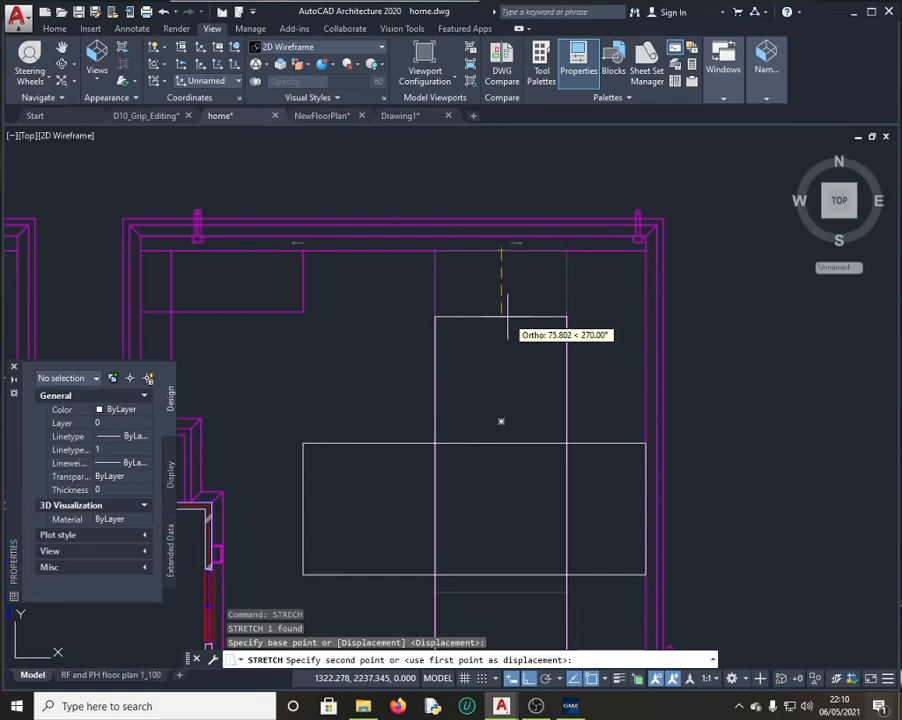
text(30)
key(Return)
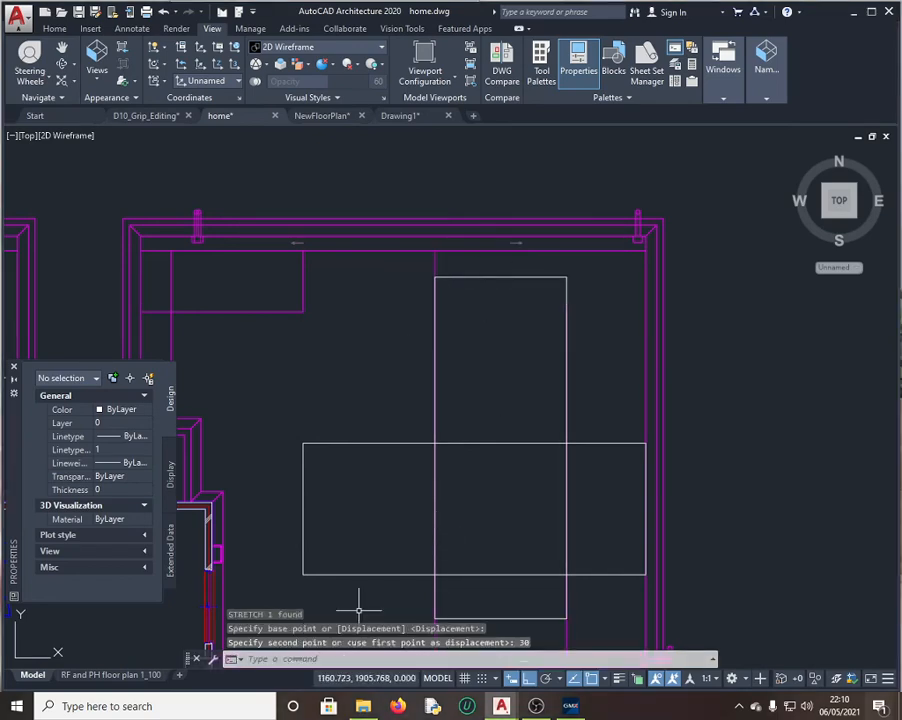
text(ST)
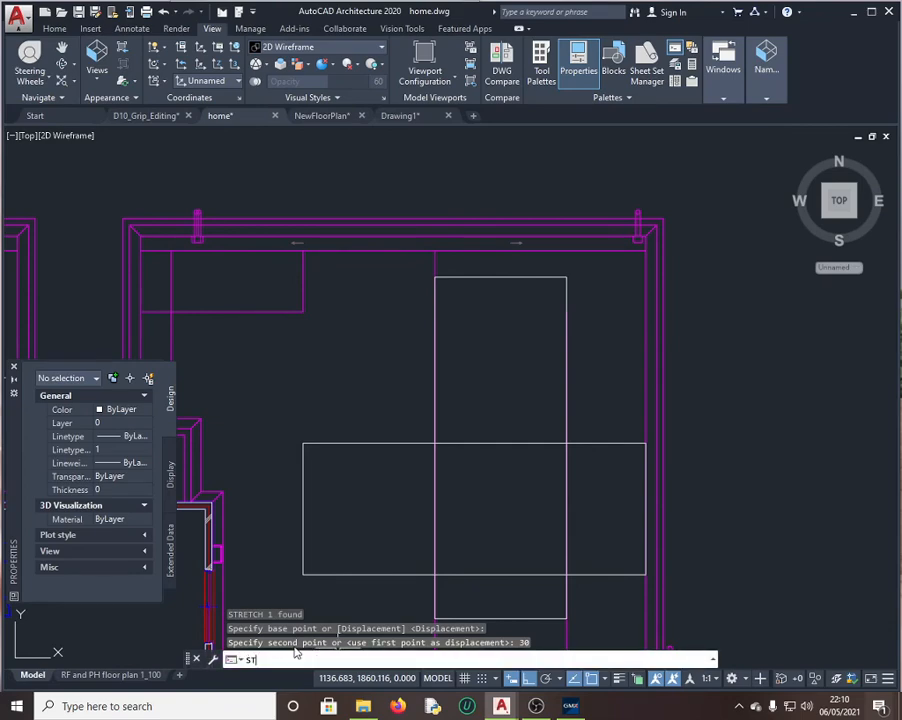
text(RETCH)
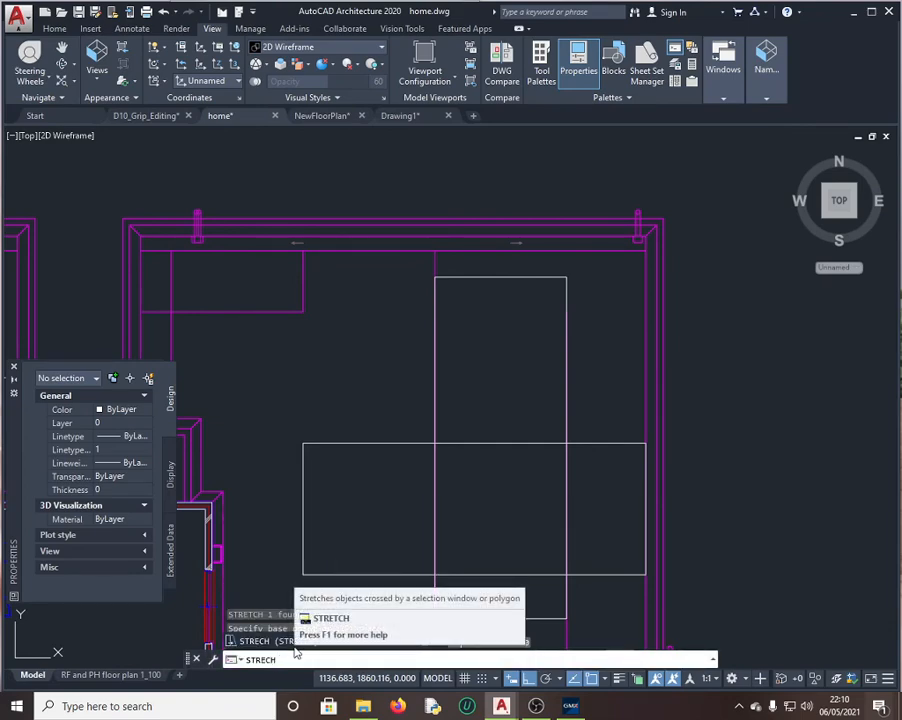
key(Return)
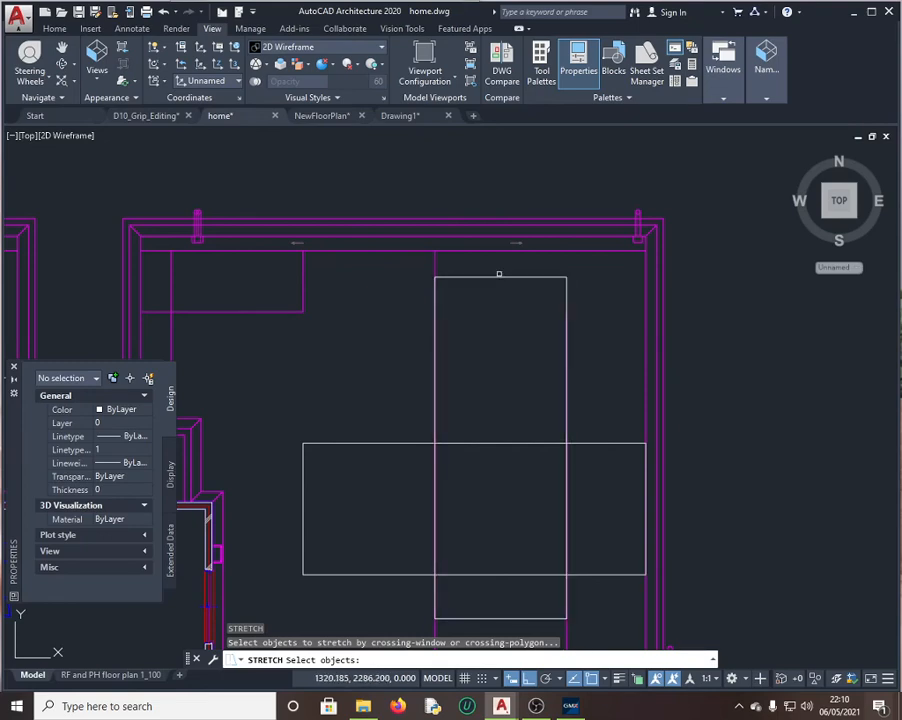
click(502, 278)
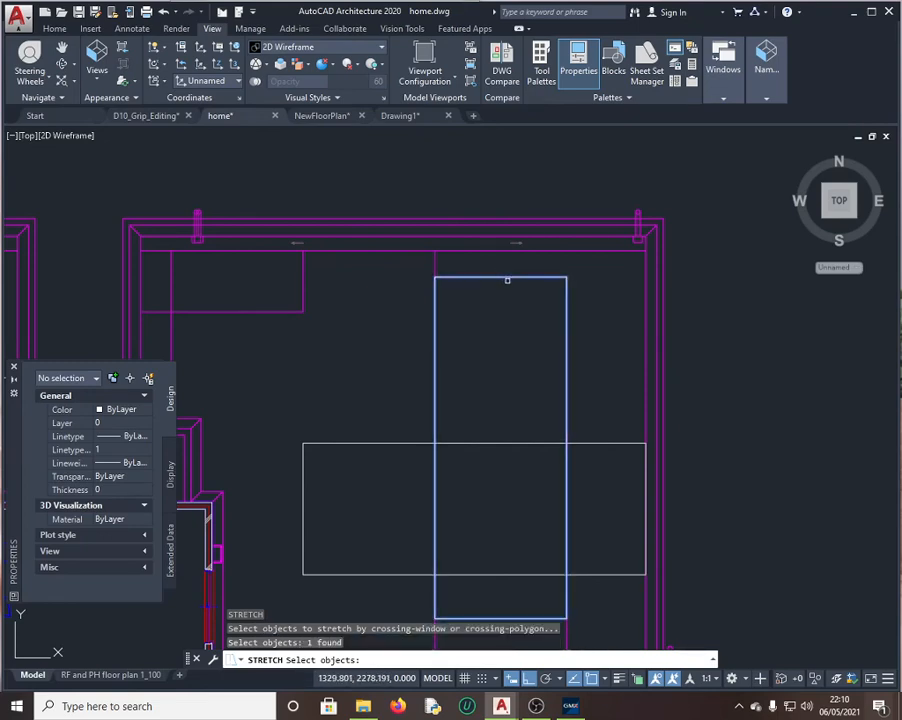
key(Return)
click(501, 277)
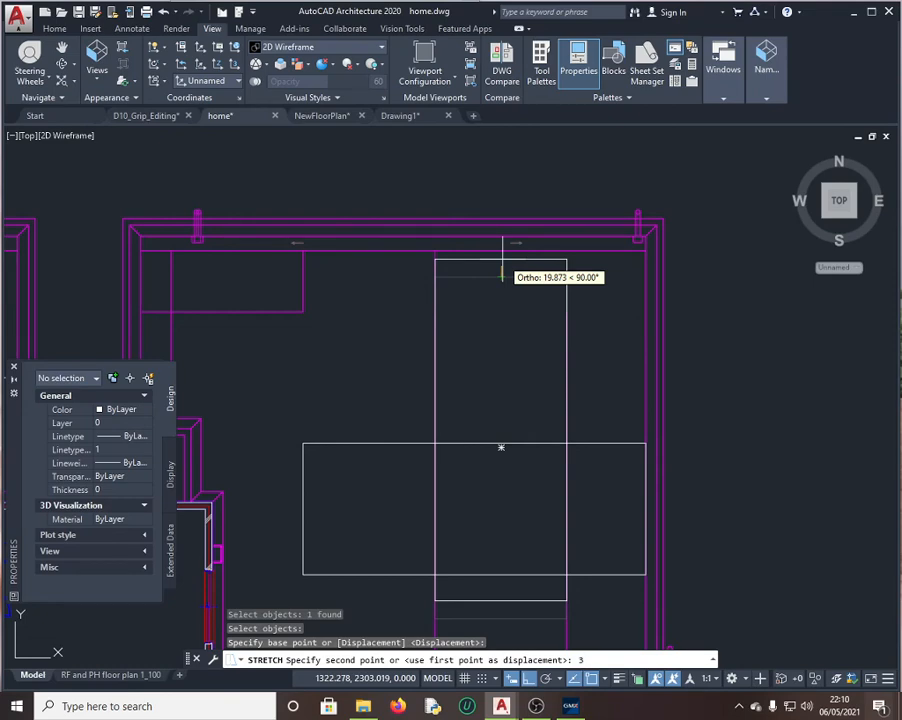
key(ctrl+z)
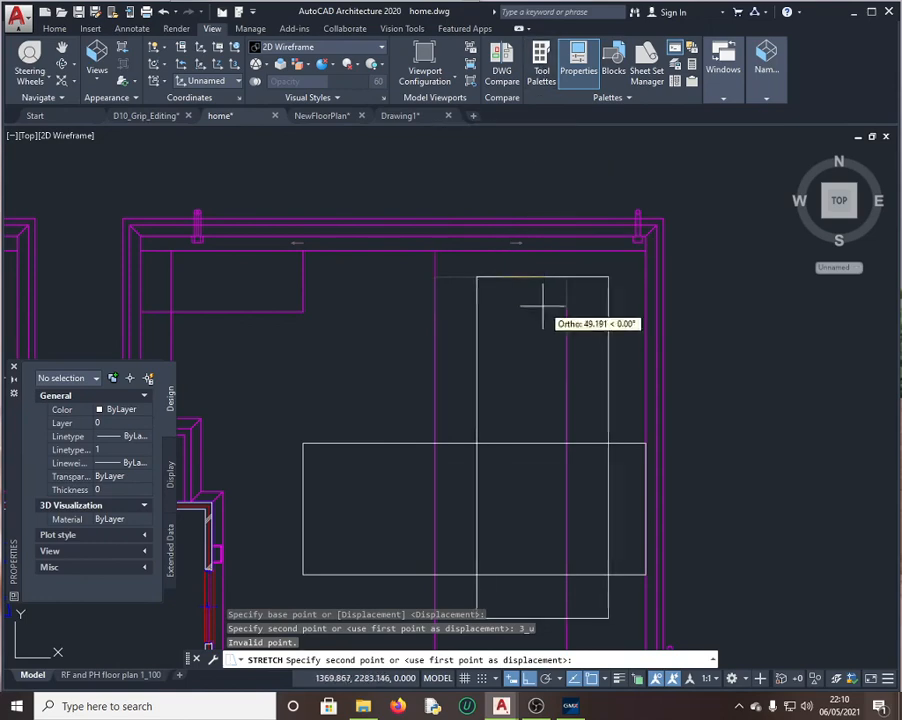
key(Escape)
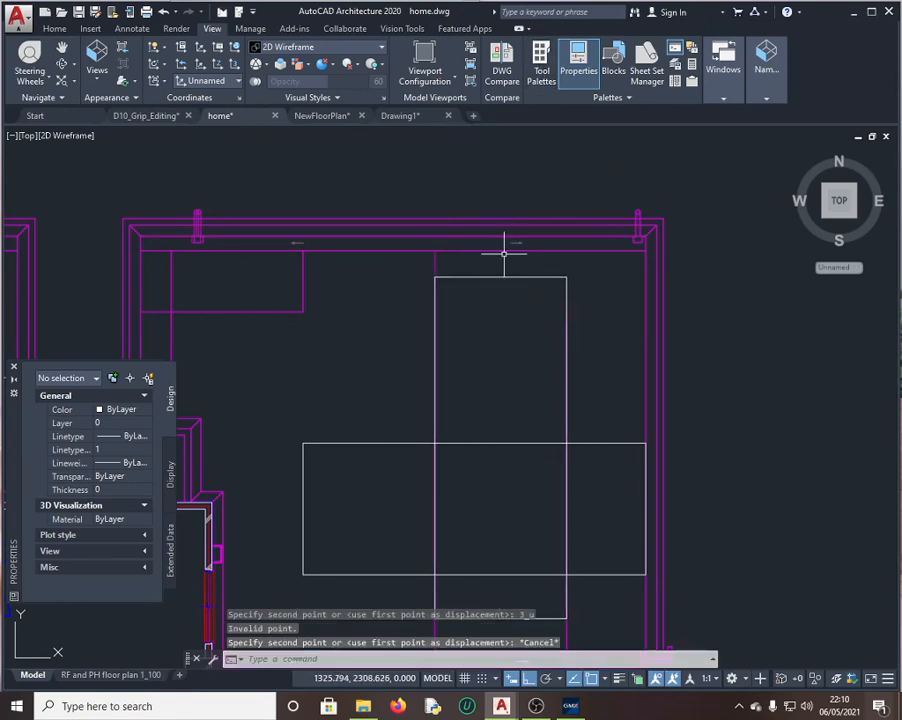
Step: Stretch the tall rectangle's top edge 30 units upward from its midpoint, then select it
click(290, 660)
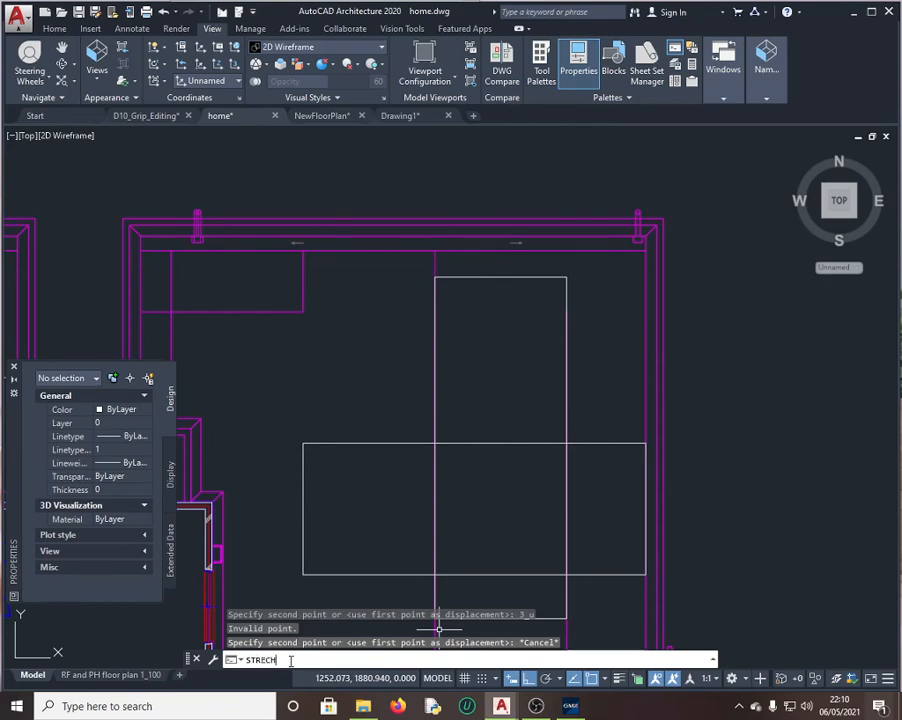
key(Return)
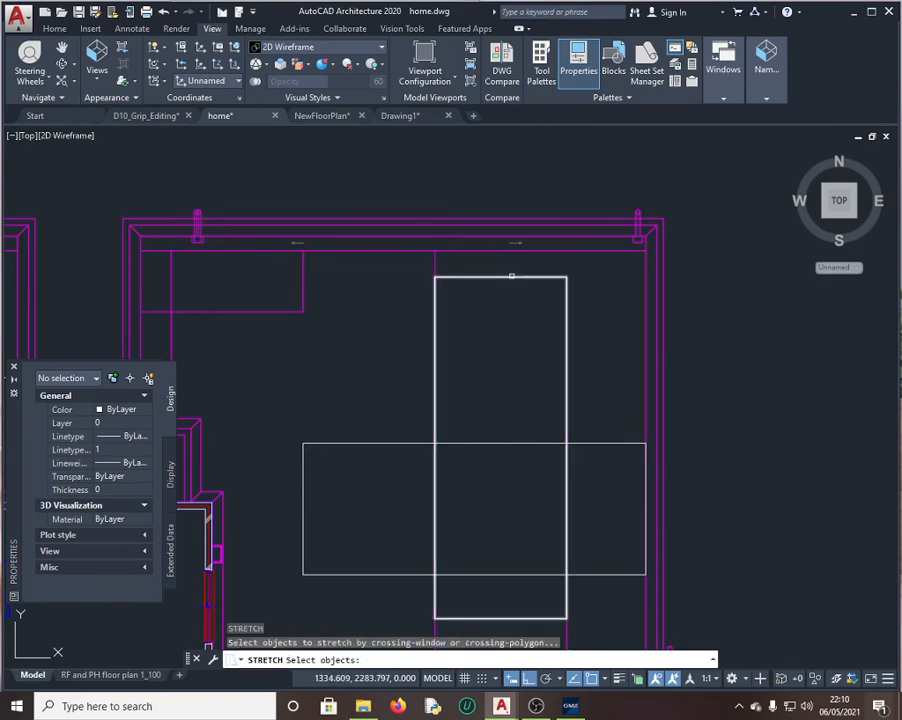
click(510, 276)
key(Return)
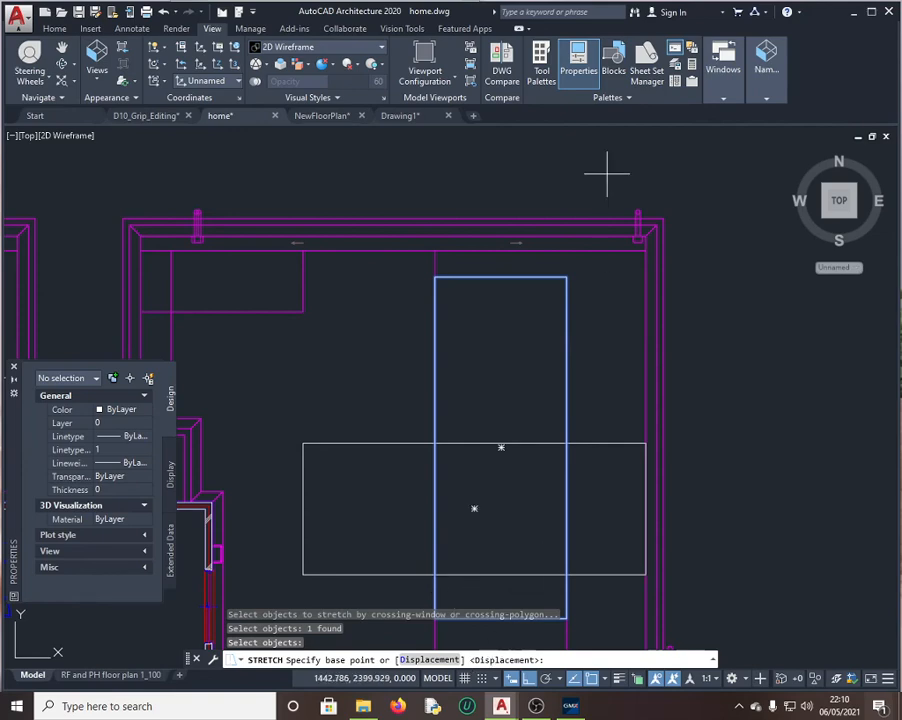
click(500, 246)
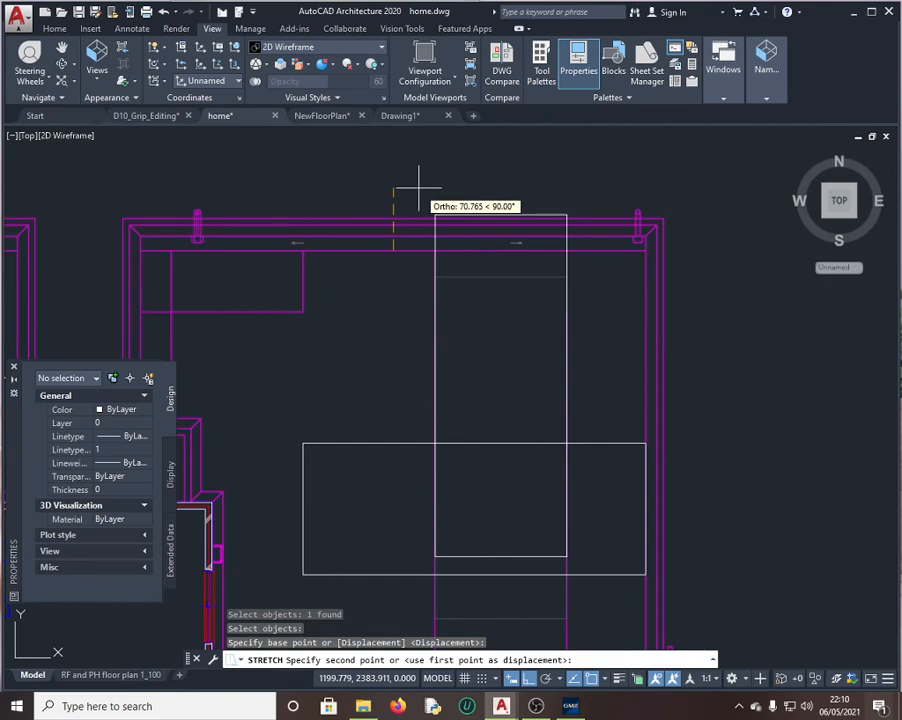
text(30)
key(Return)
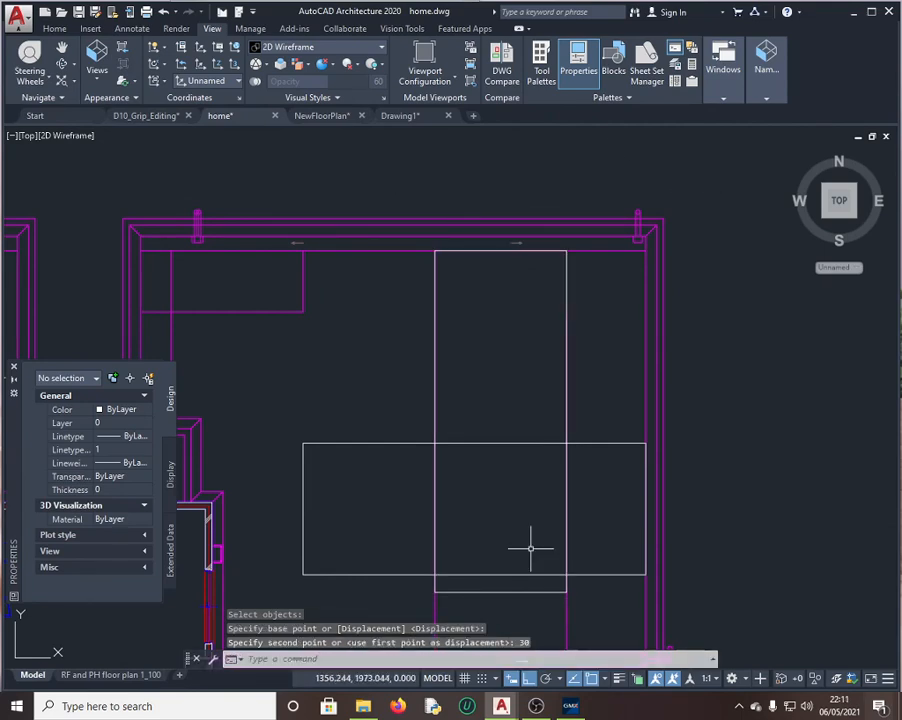
click(520, 590)
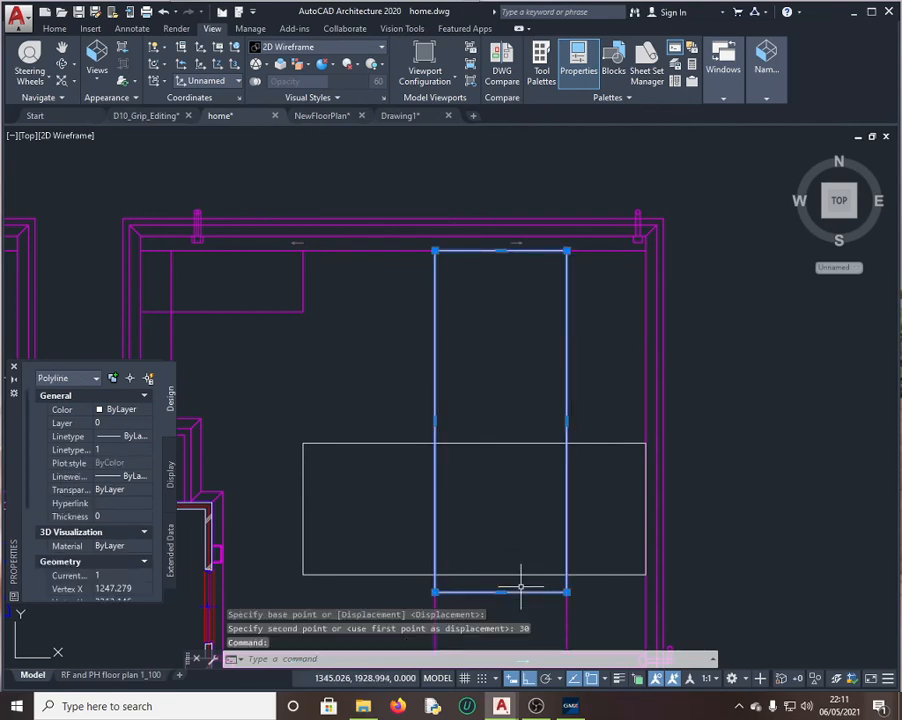
scroll(140, 526, down, 5)
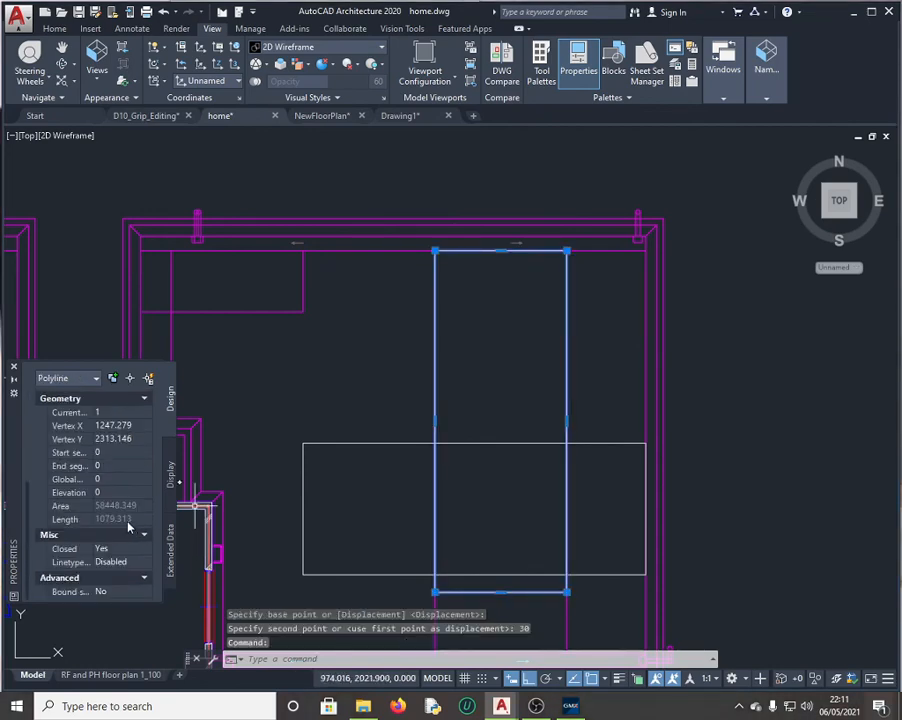
Step: Open the polyline Length in QuickCalc and compare 1079.313 with the GMetrix answer, then close it
click(138, 522)
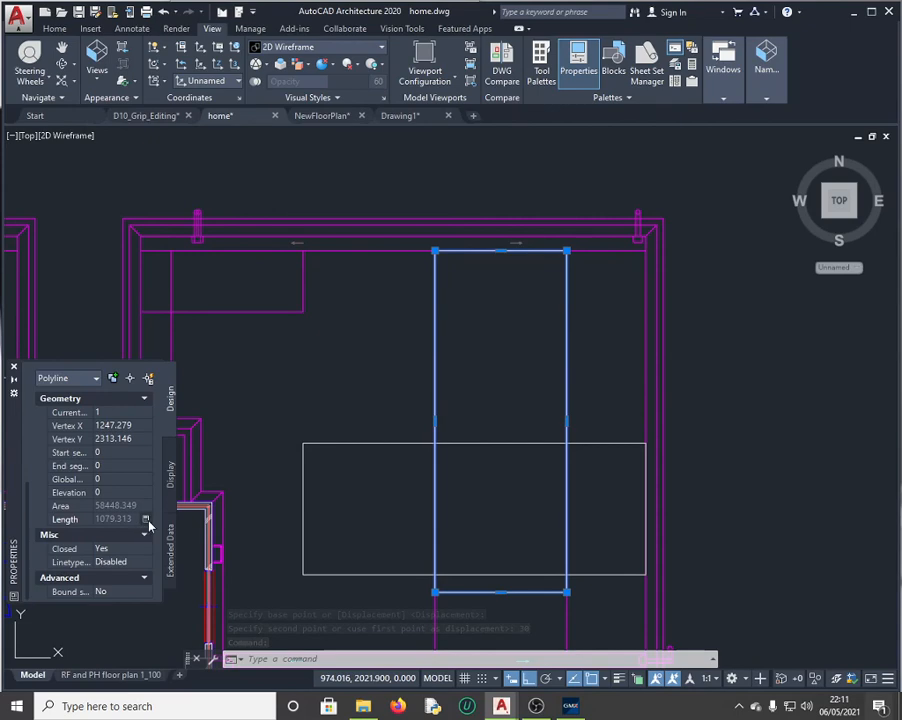
click(146, 520)
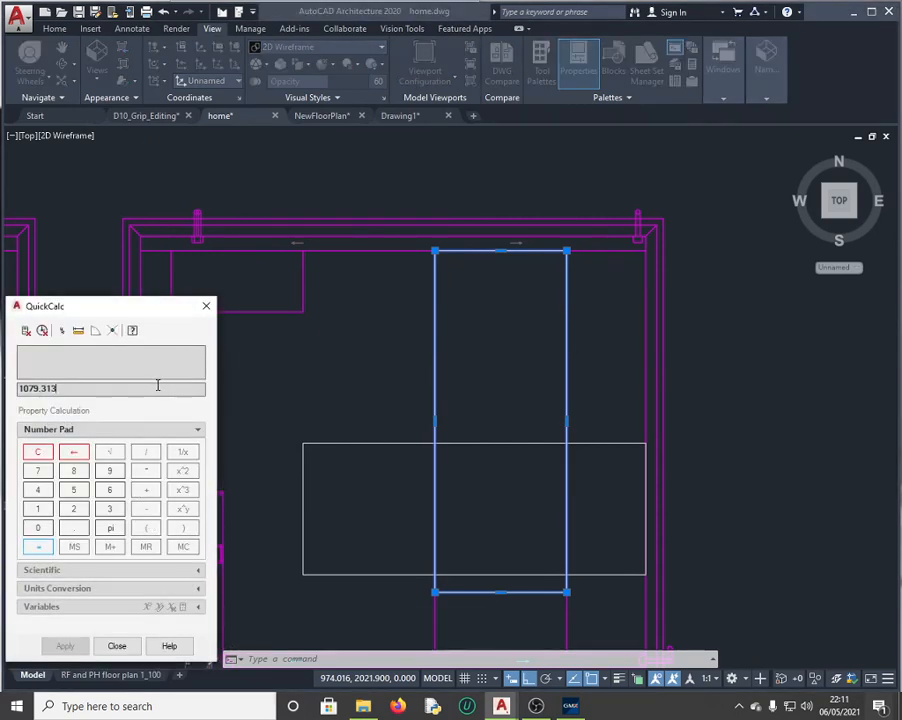
drag(61, 392, 4, 372)
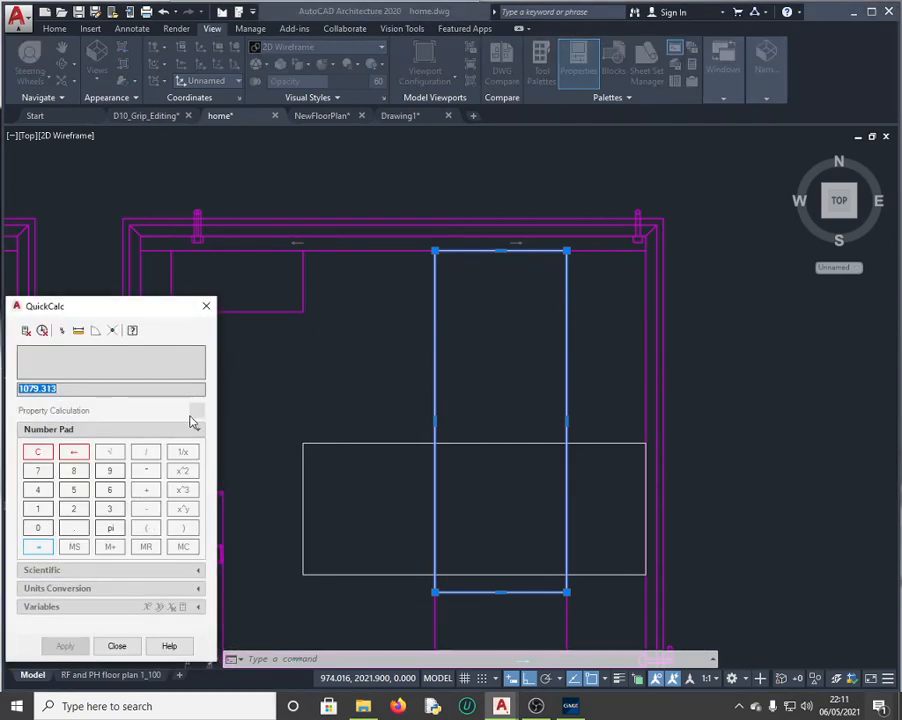
click(572, 706)
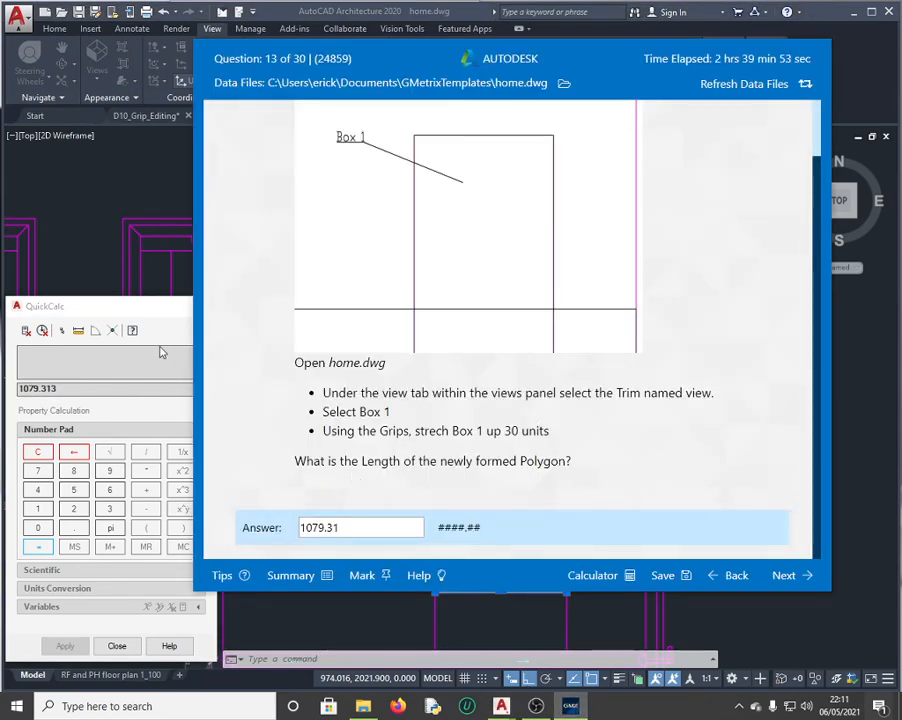
click(123, 407)
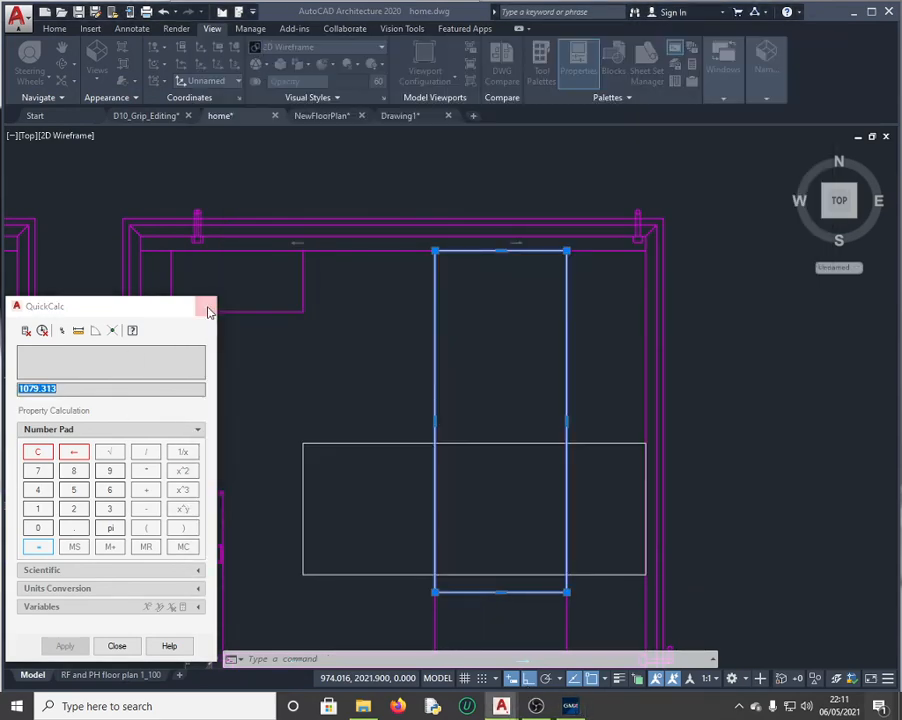
click(206, 306)
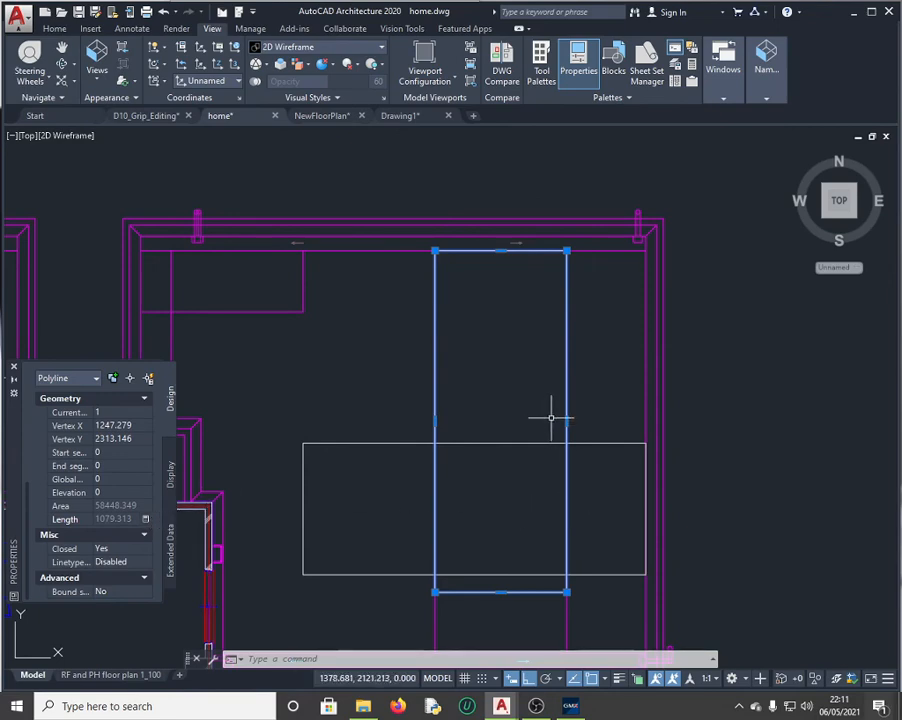
Step: Grade questions 13, 14 and 15 in GMetrix, then open the test summary
click(570, 706)
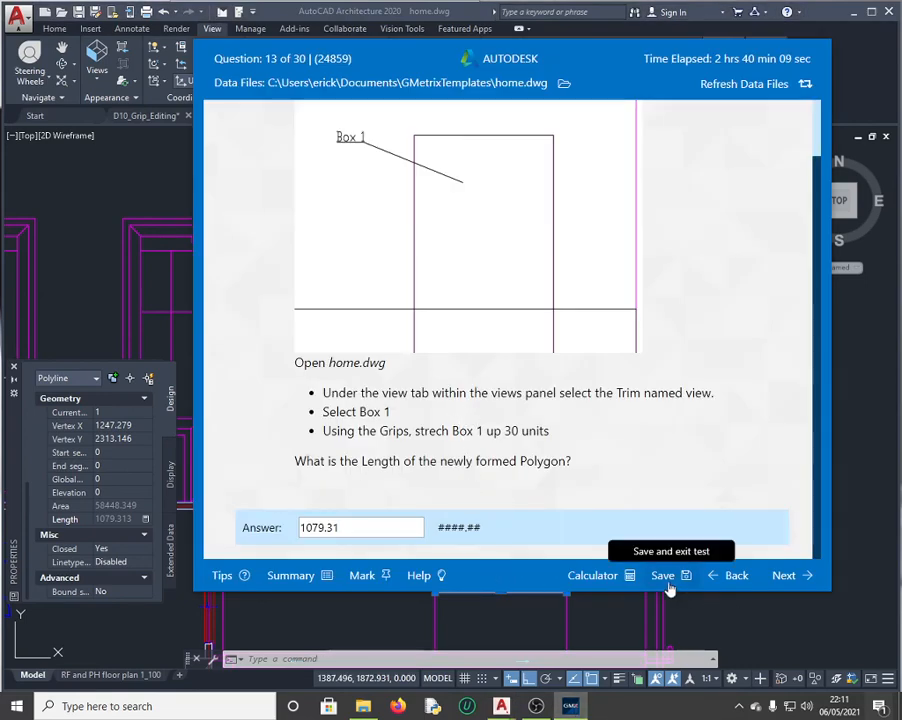
click(785, 578)
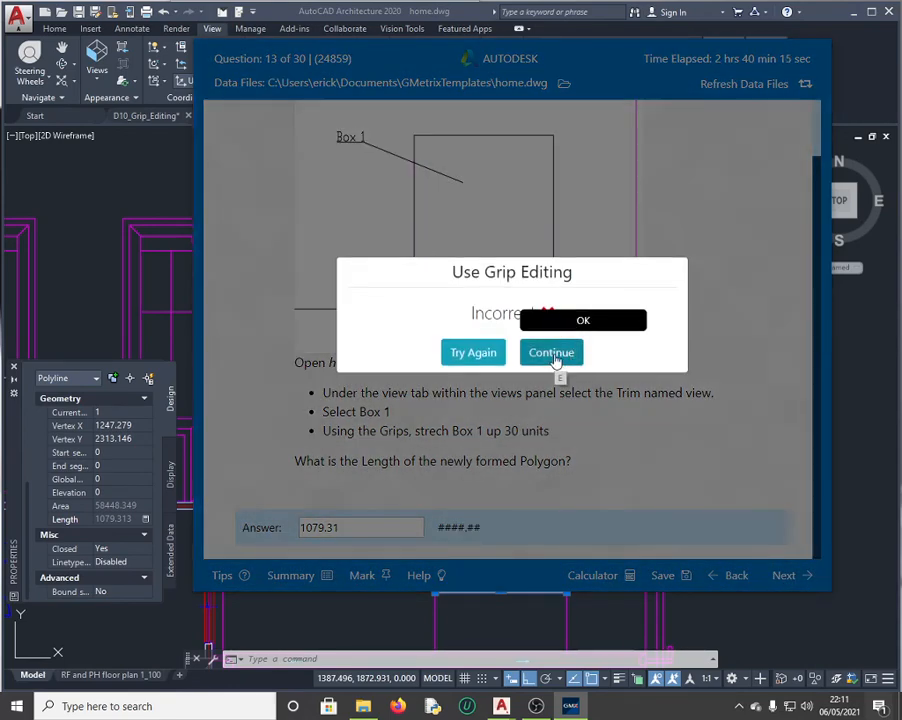
click(552, 355)
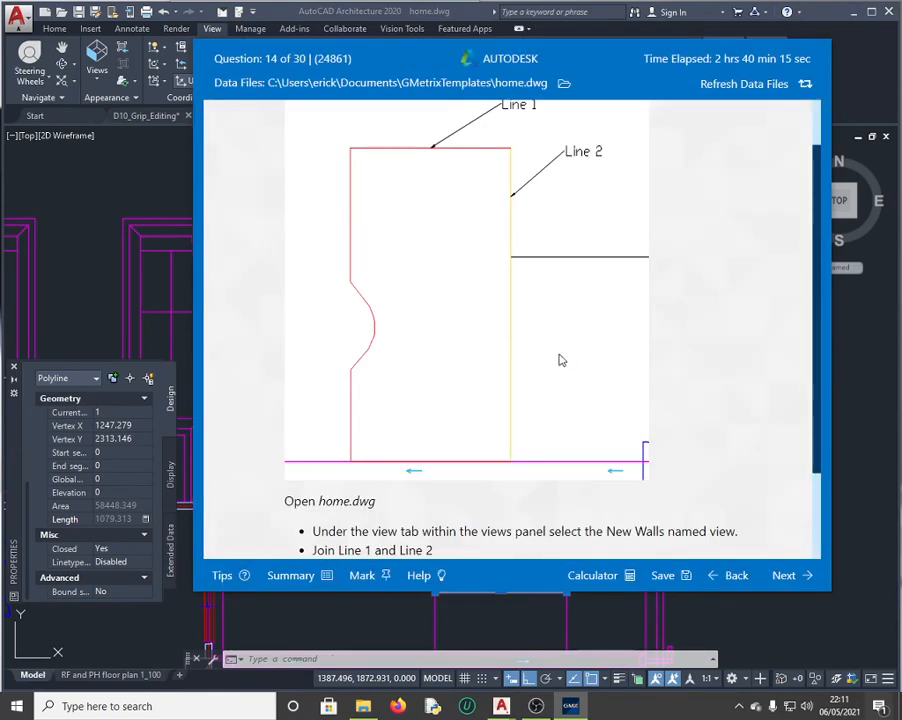
click(788, 576)
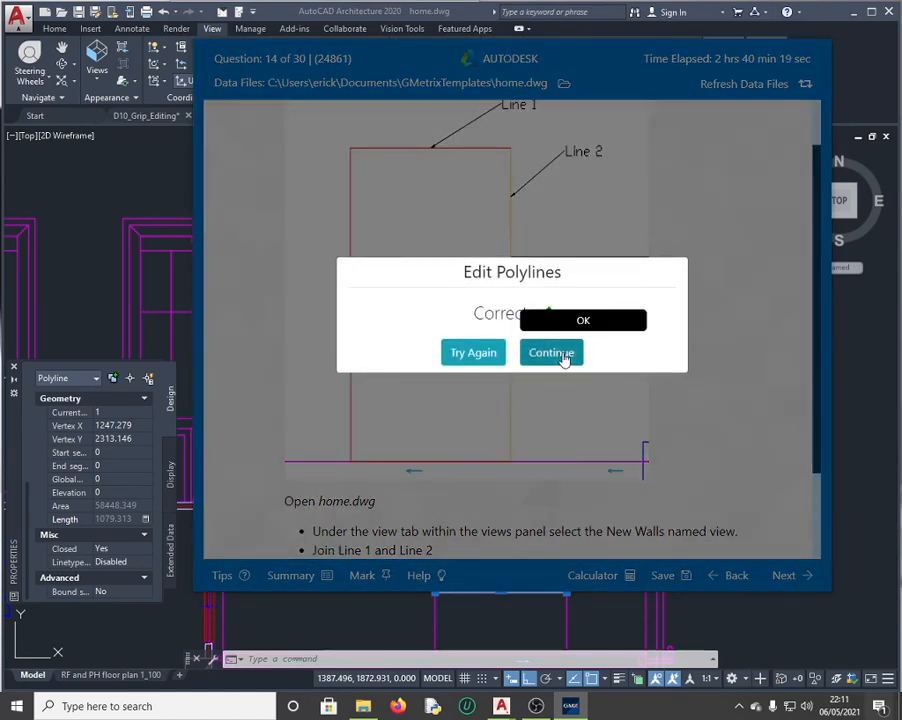
click(559, 357)
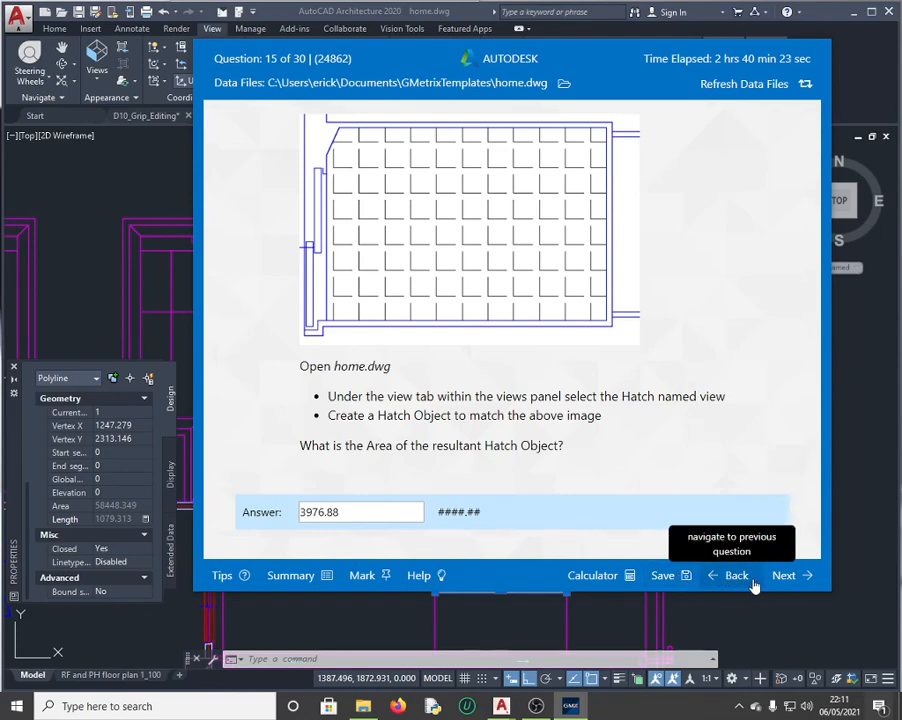
click(794, 582)
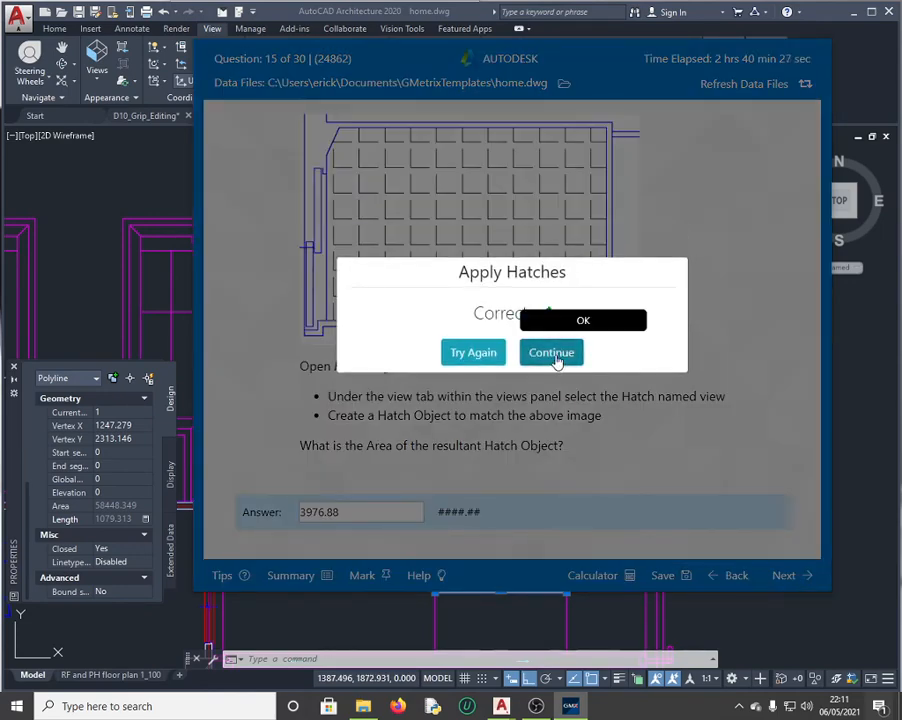
click(553, 354)
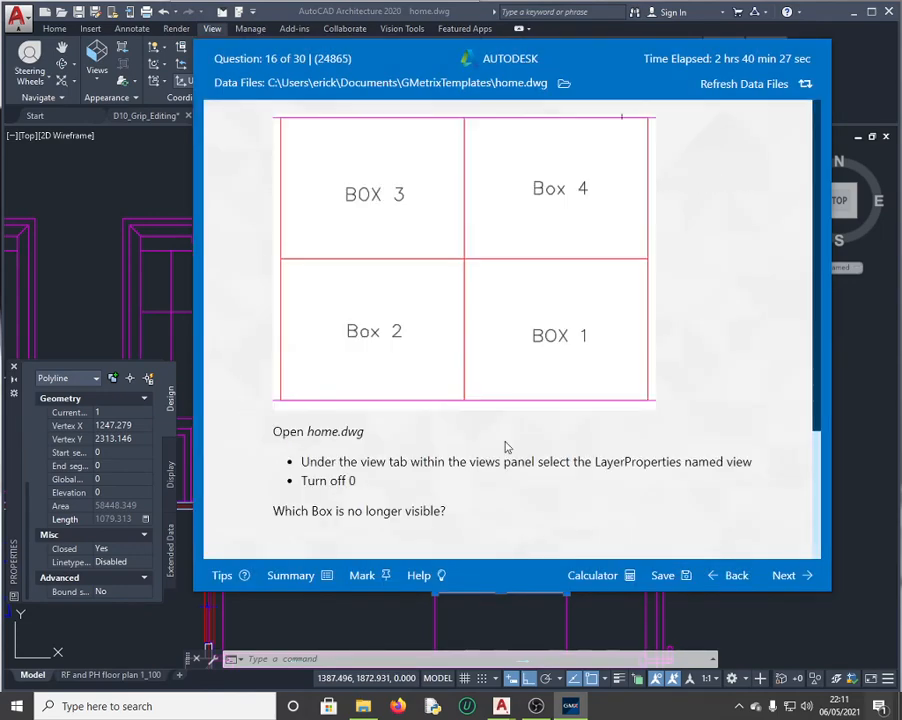
click(304, 578)
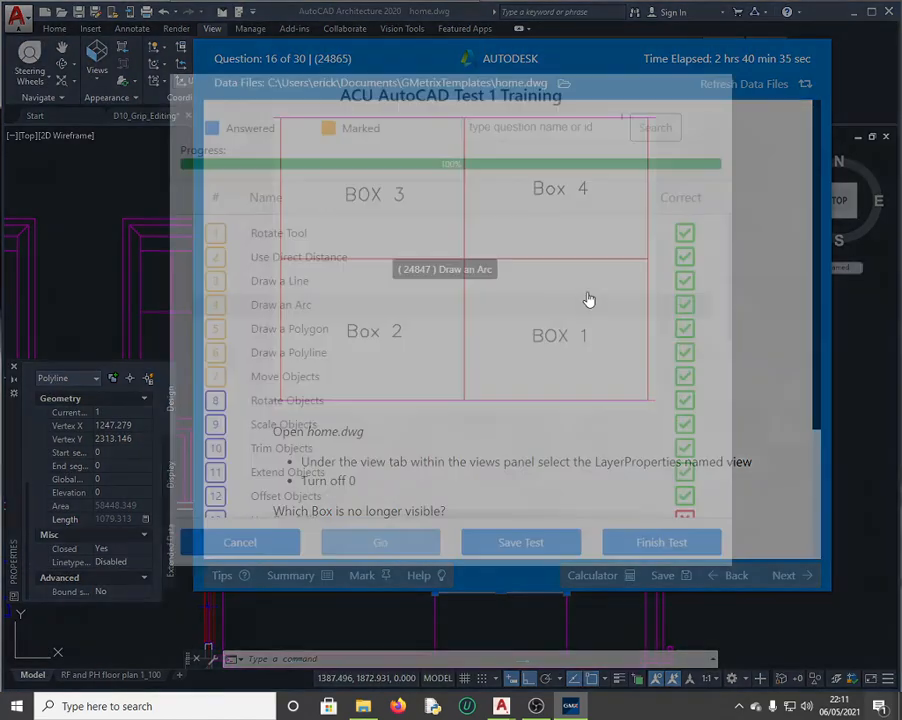
Step: Scroll the summary question list and confirm finishing the practice test
scroll(530, 352, down, 3)
scroll(541, 361, down, 2)
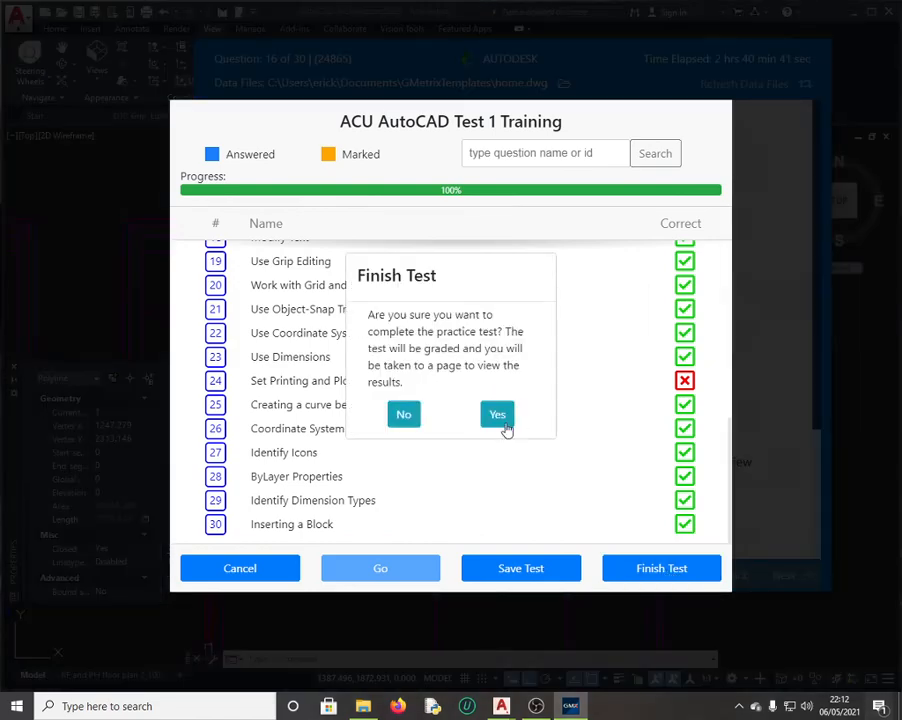
click(500, 416)
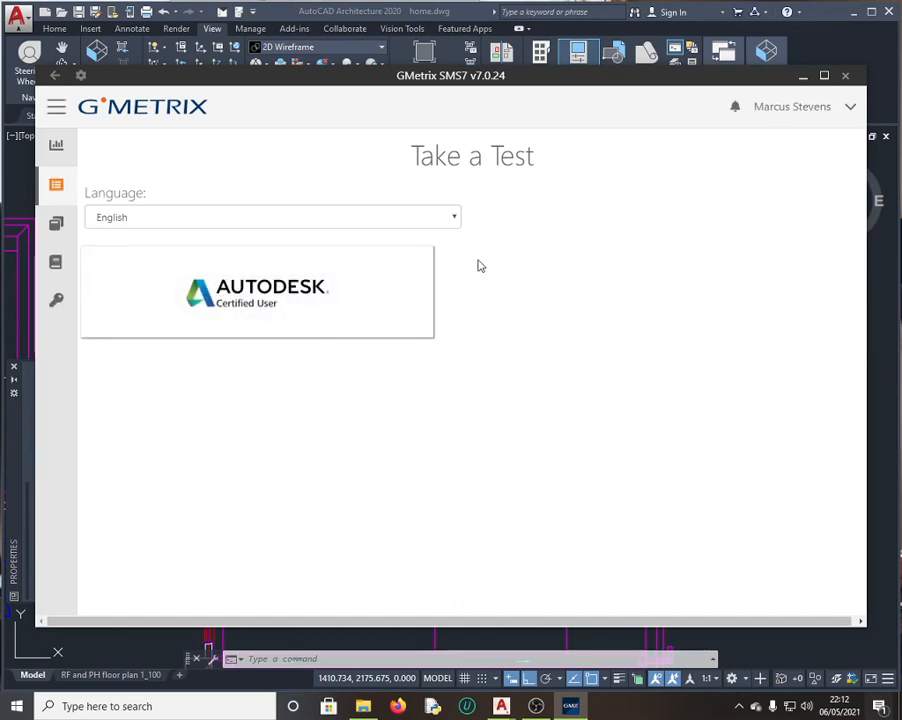
Step: Look into the Autodesk Certified User category, then go to Tests > Completed Tests in the sidebar
click(250, 282)
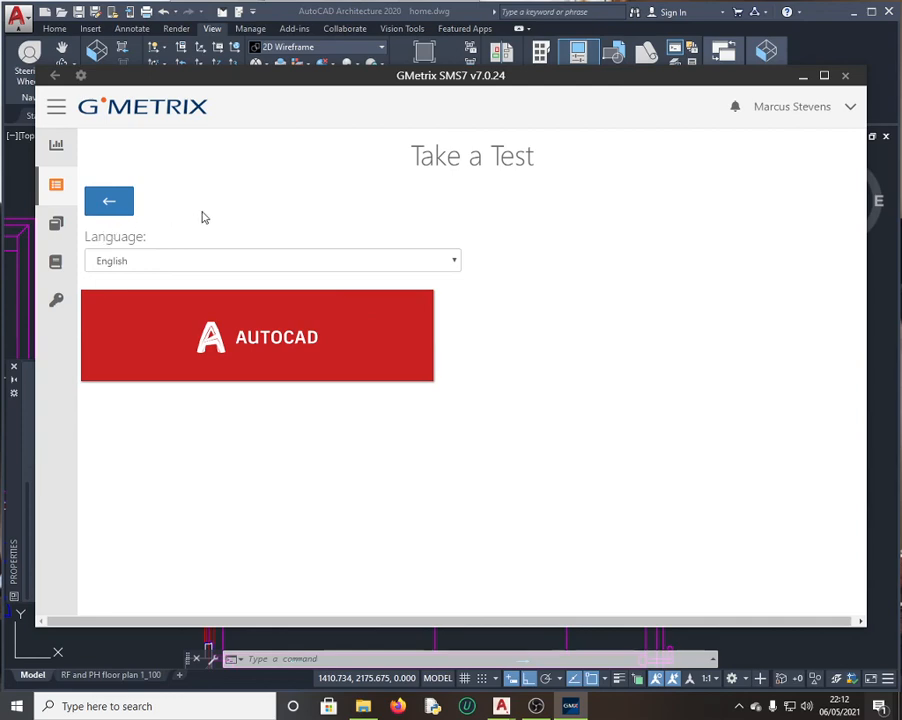
click(56, 187)
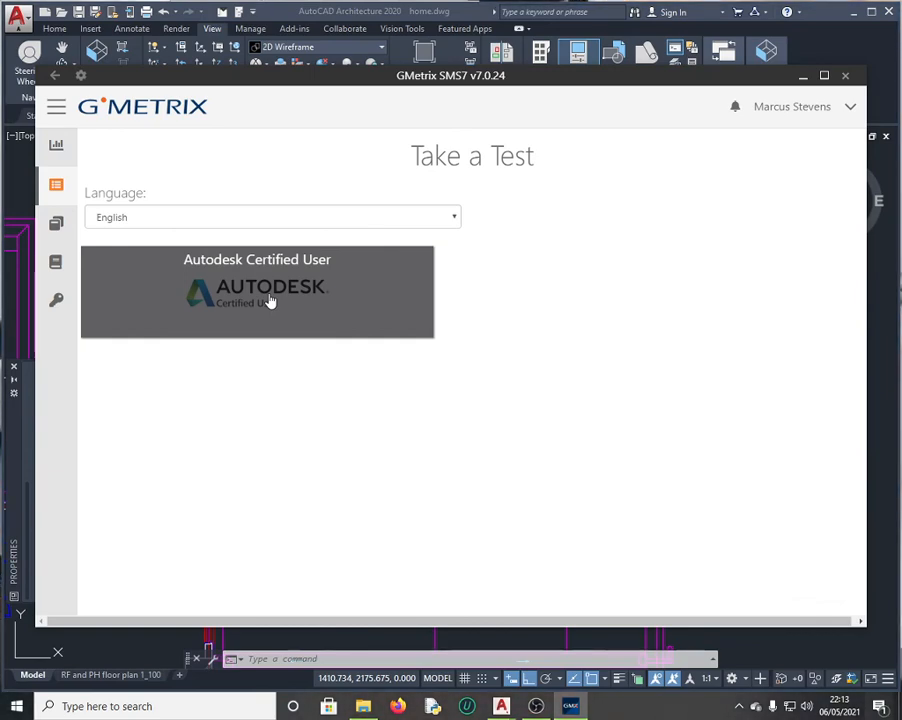
click(55, 108)
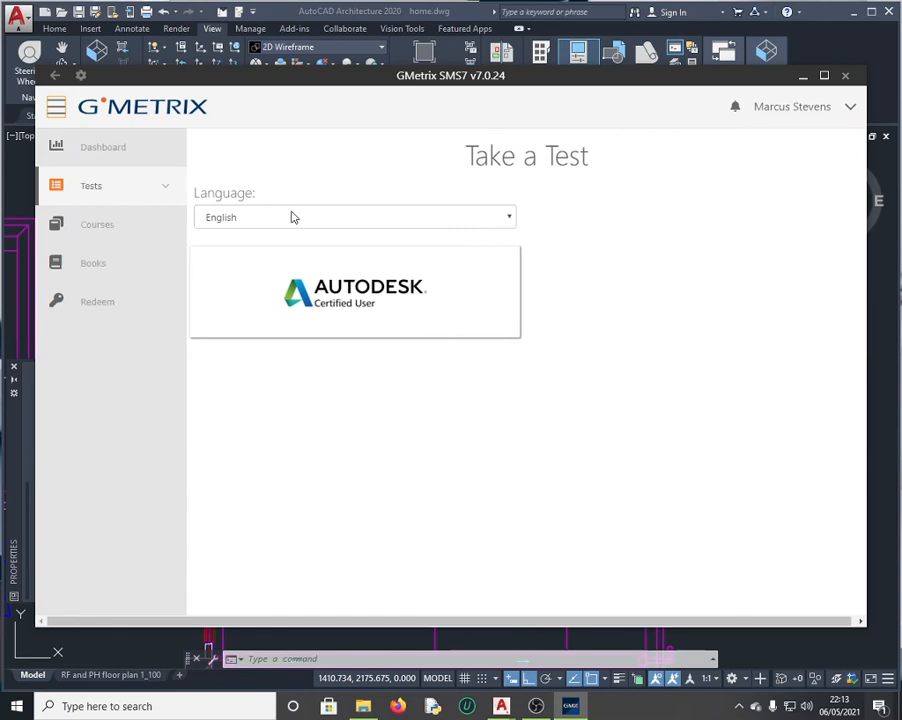
click(118, 204)
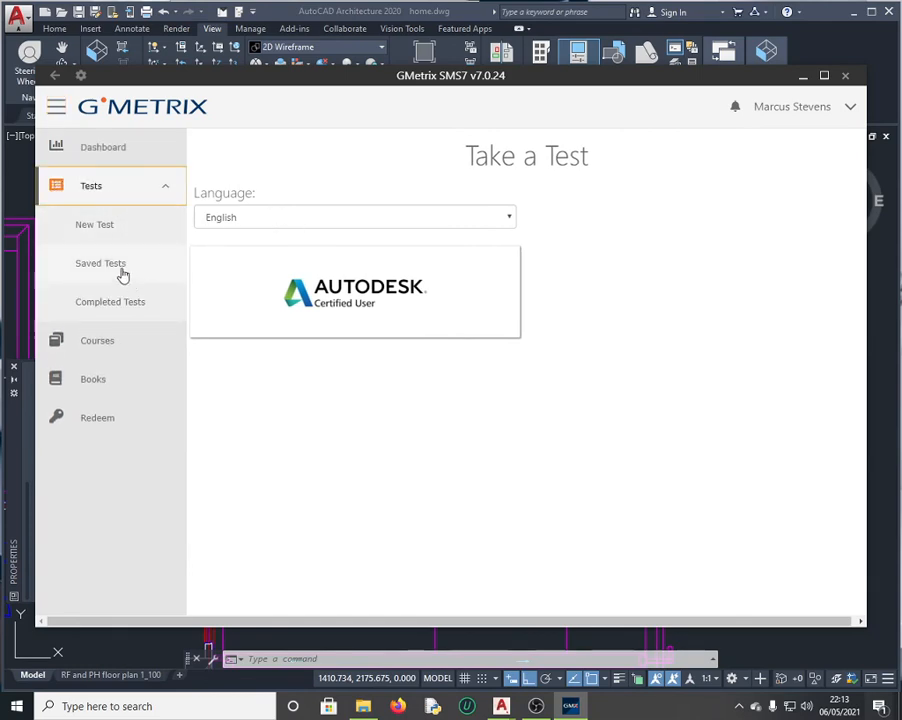
click(132, 304)
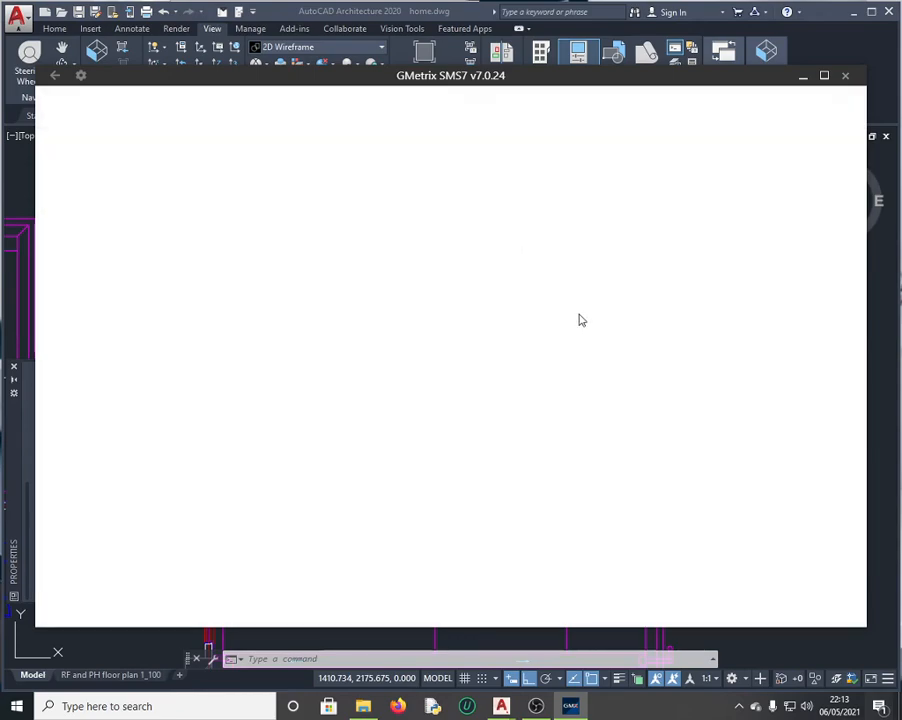
Step: Review the completed test scores, including Test 1 Training's 93.3%, then return to the main page
scroll(422, 325, down, 2)
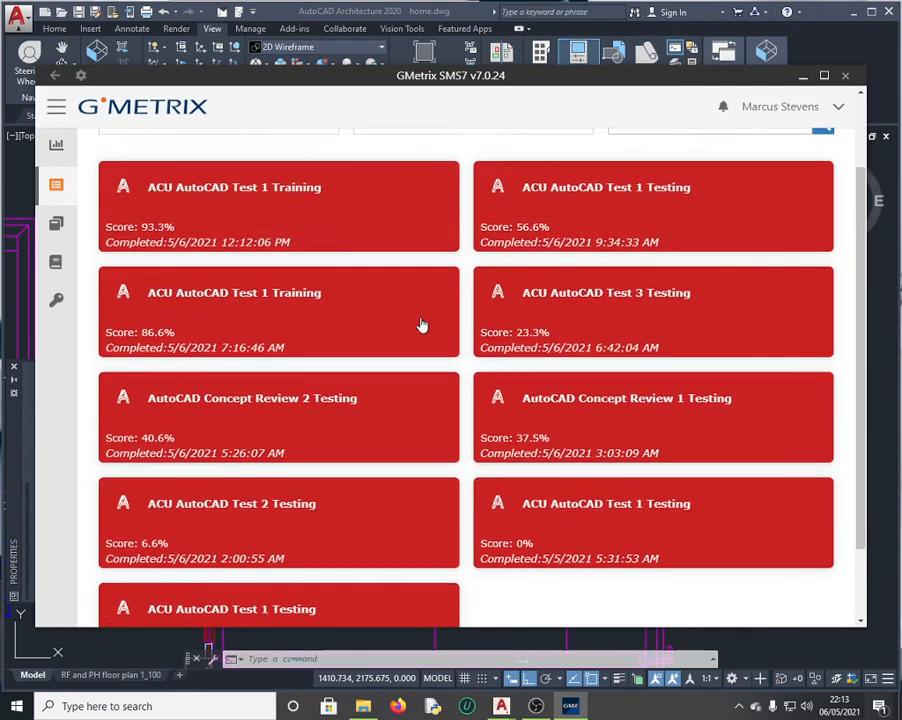
scroll(422, 325, down, 1)
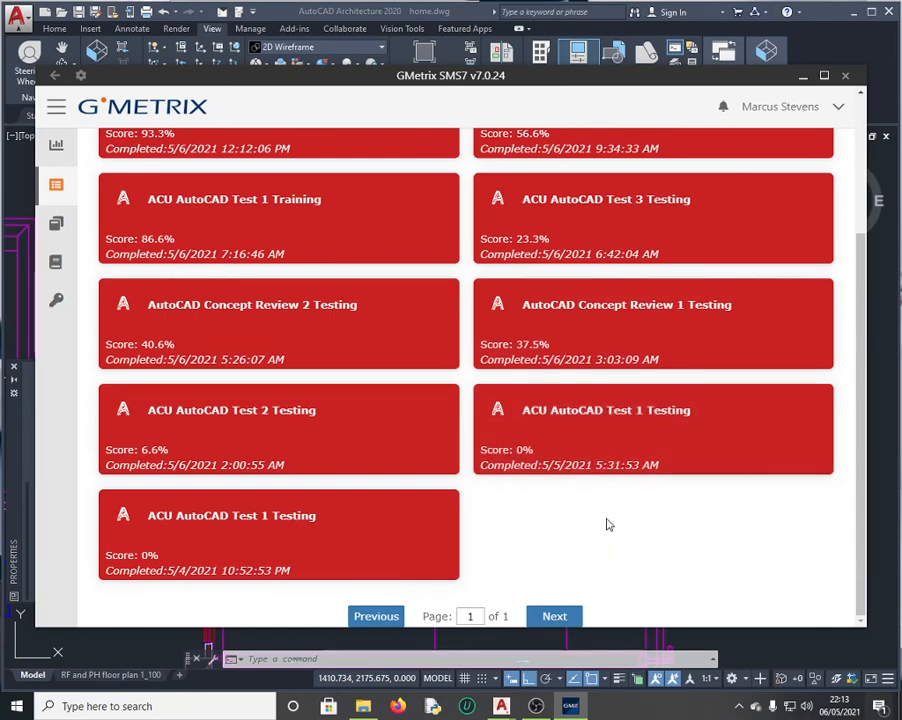
scroll(604, 522, up, 3)
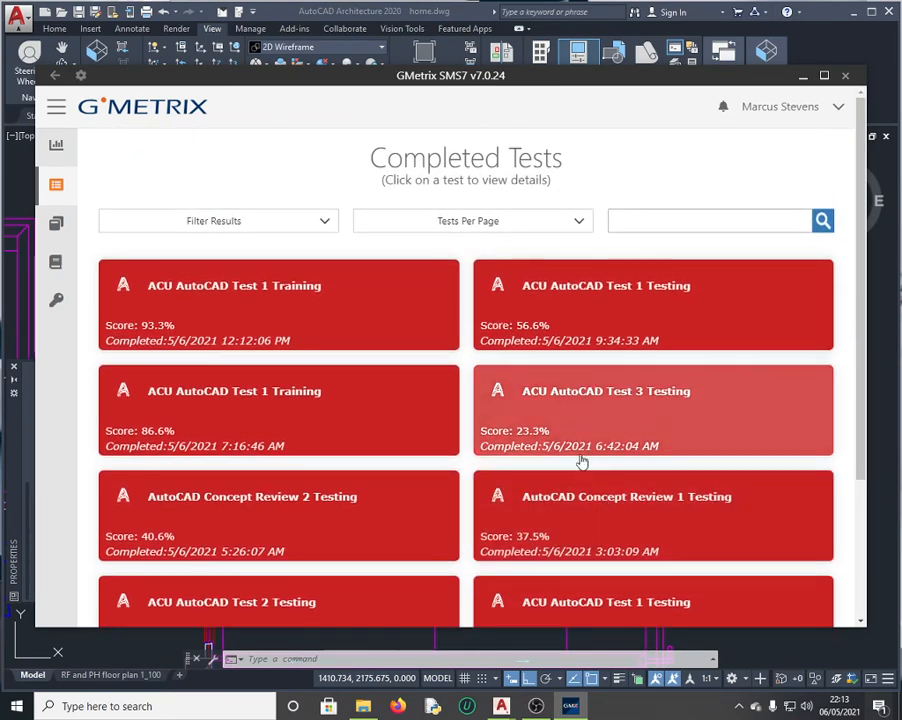
scroll(578, 457, down, 2)
scroll(578, 458, up, 3)
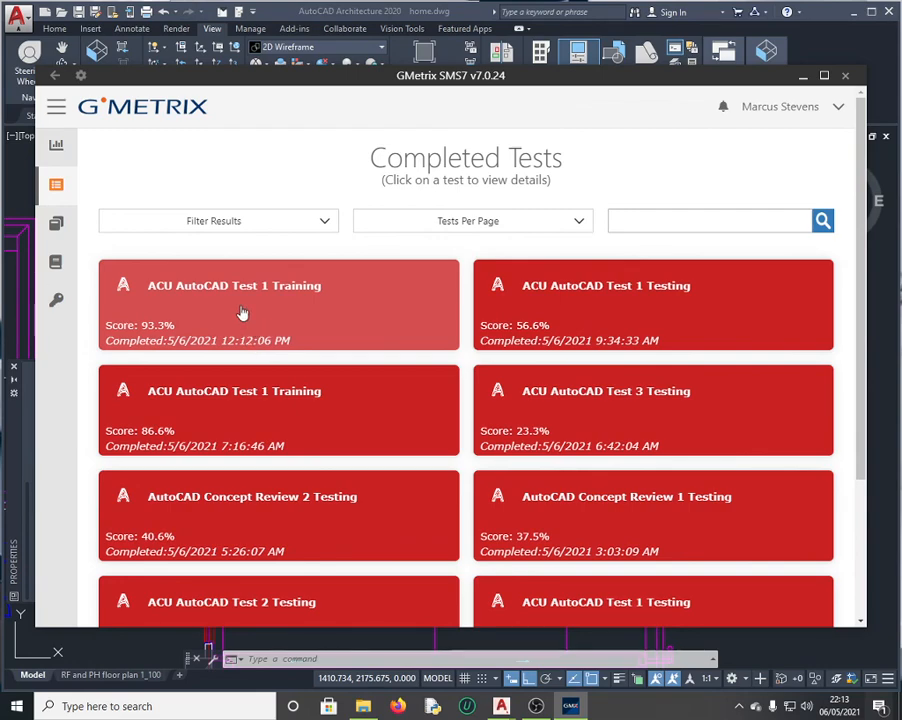
scroll(241, 315, down, 3)
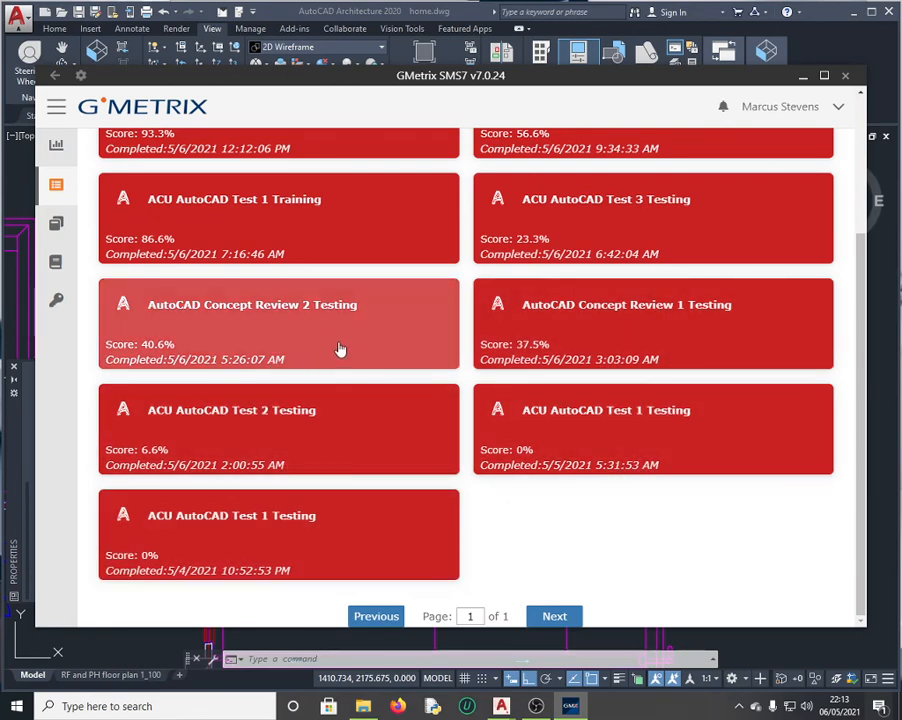
scroll(307, 259, up, 2)
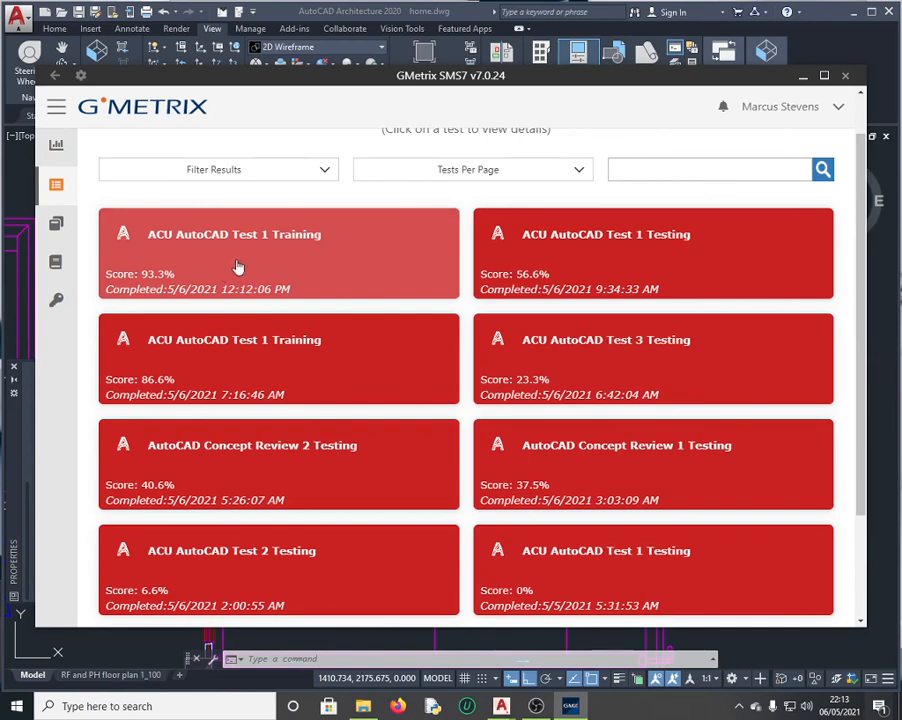
mouse_move(60, 233)
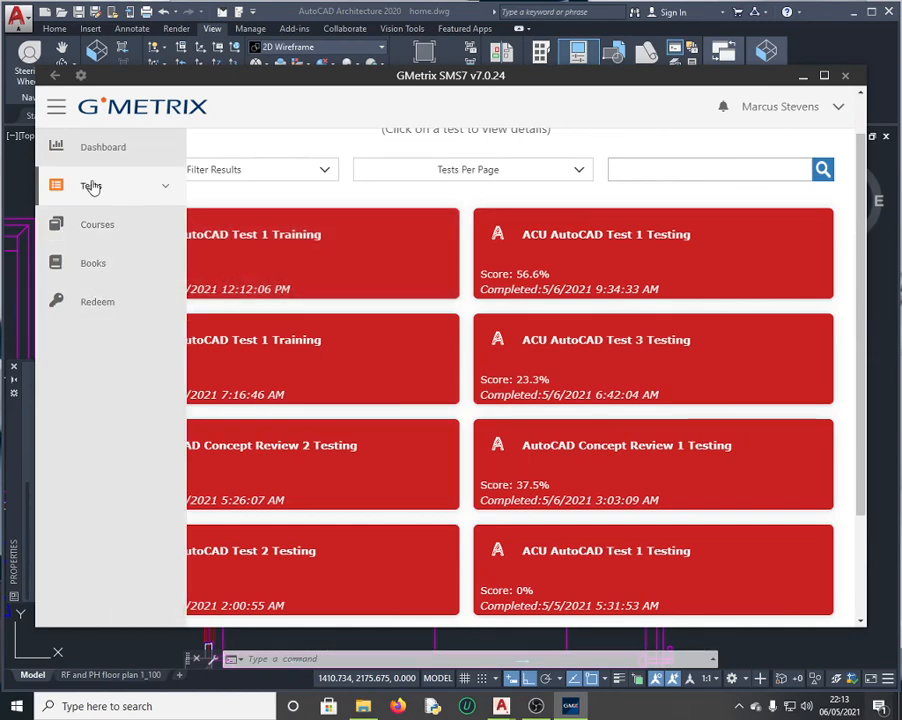
scroll(510, 300, up, 1)
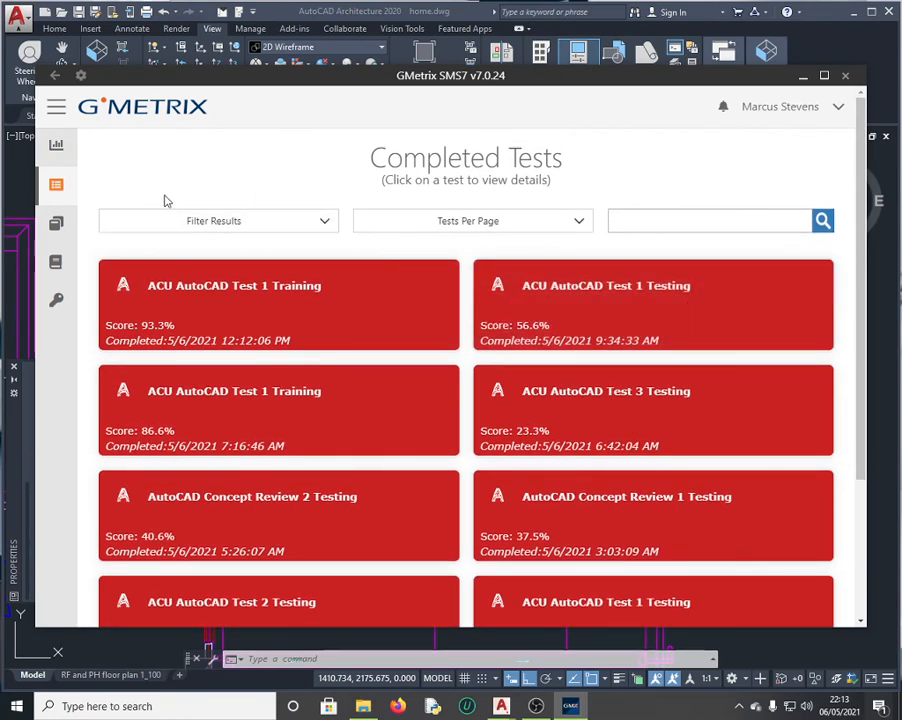
click(50, 145)
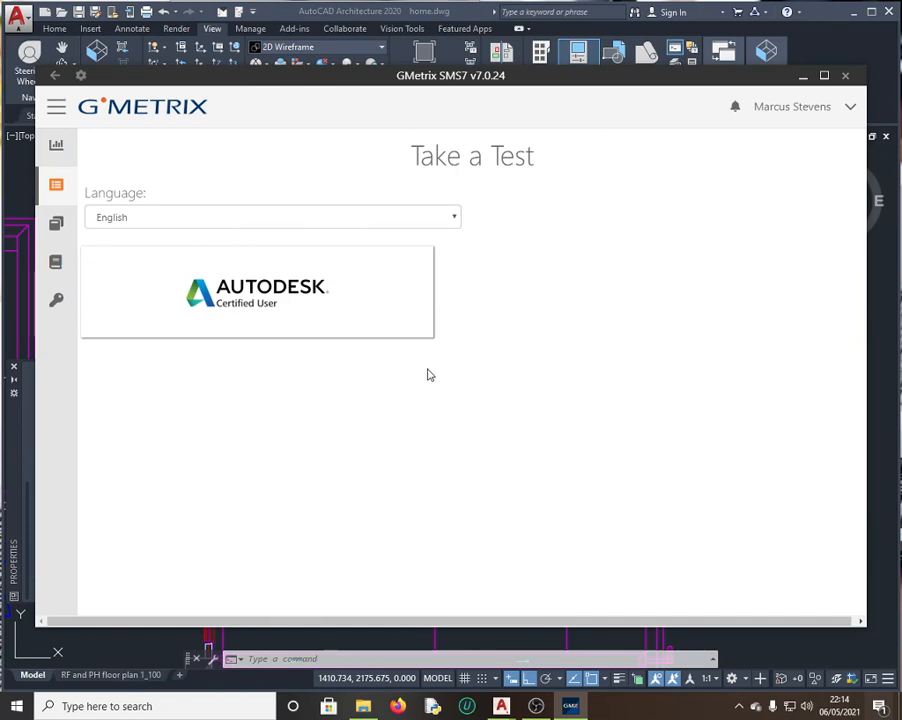
Step: Open the Autodesk Certified User category, check the test language, and go back
click(281, 302)
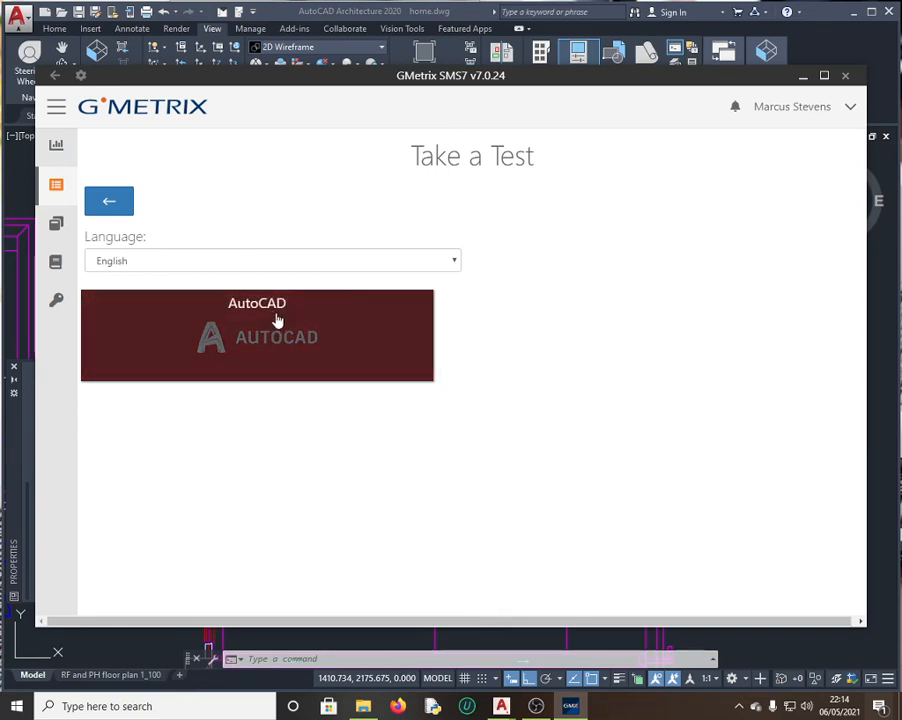
click(457, 266)
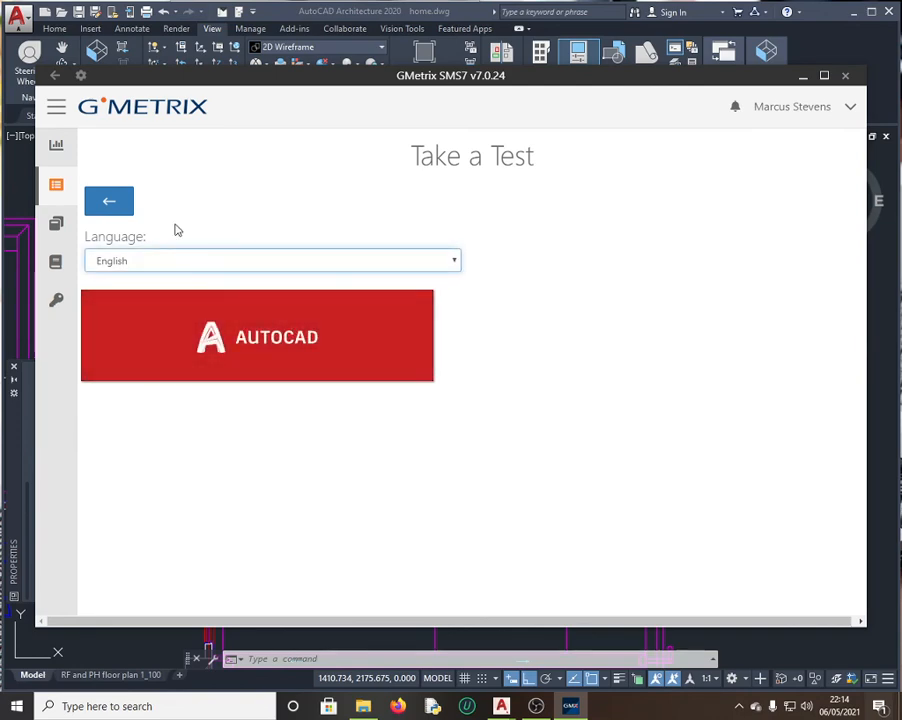
click(110, 204)
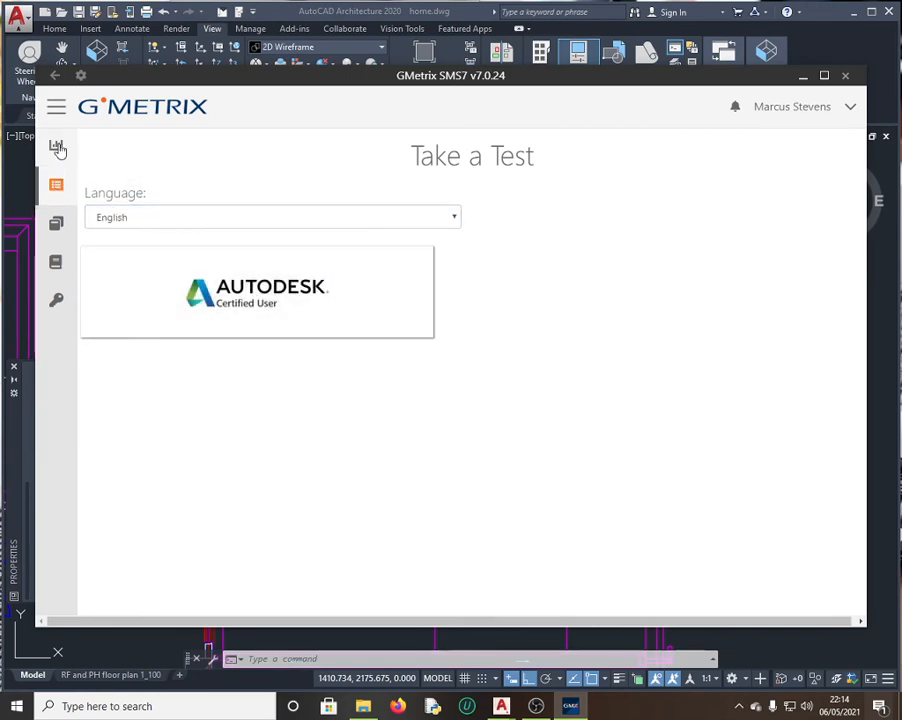
Step: Go to Tests > Saved Tests from the sidebar menu
click(57, 108)
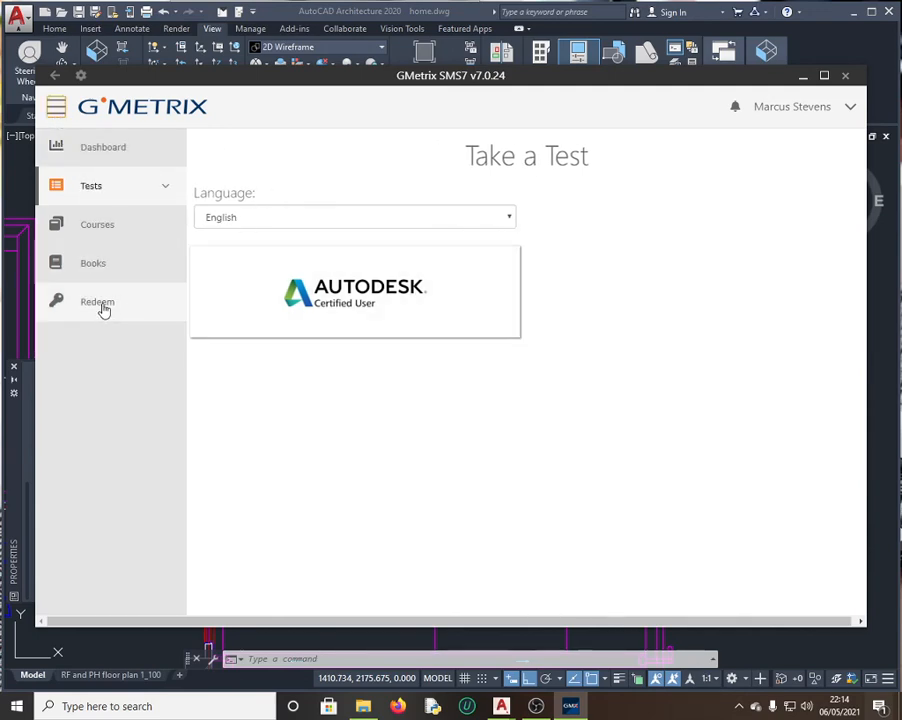
click(96, 193)
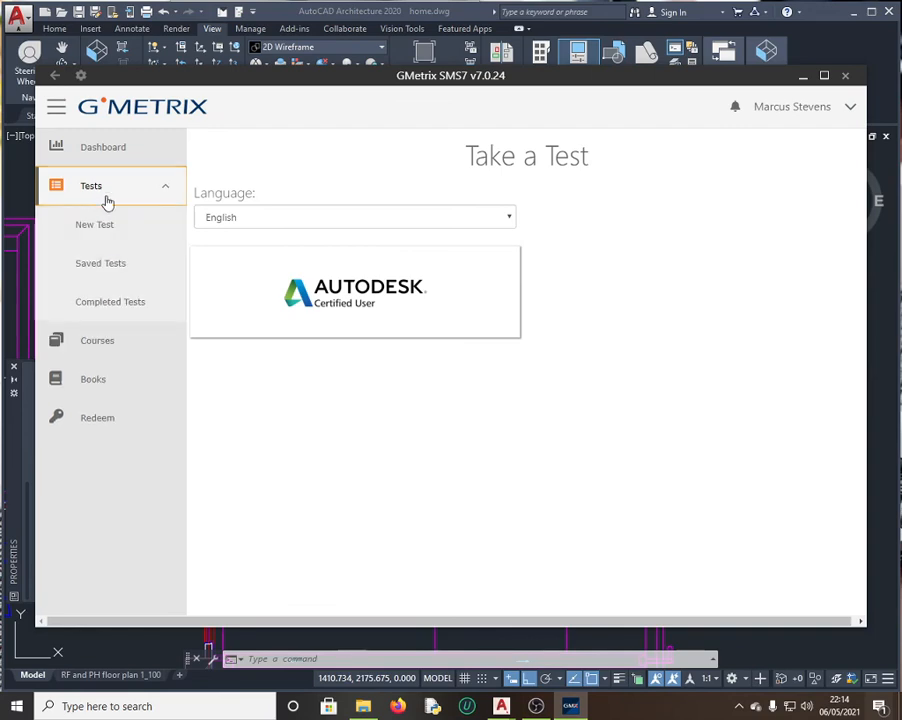
click(108, 266)
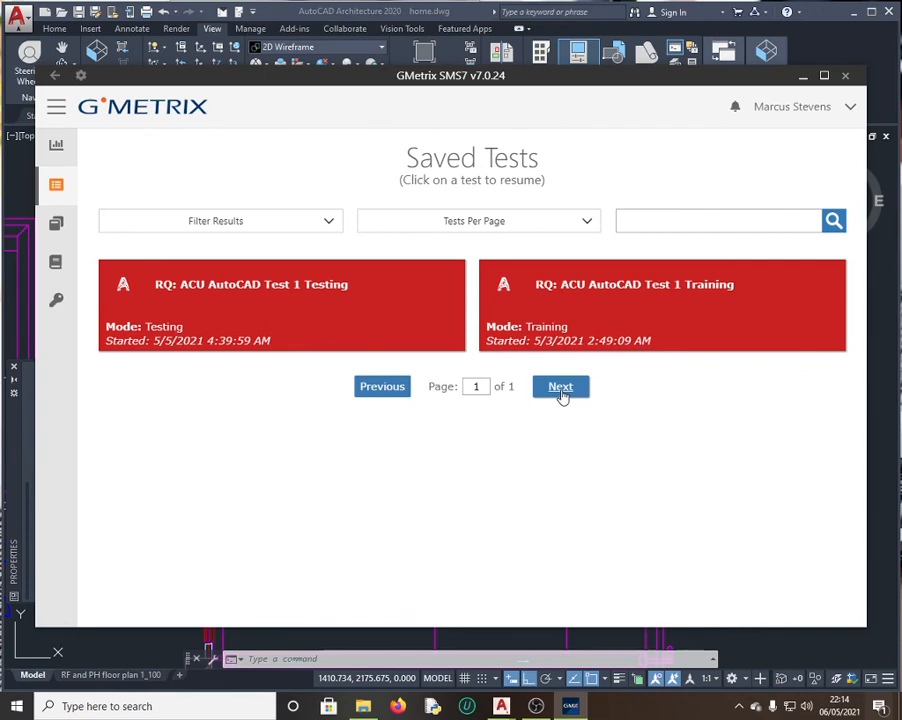
click(331, 224)
click(183, 311)
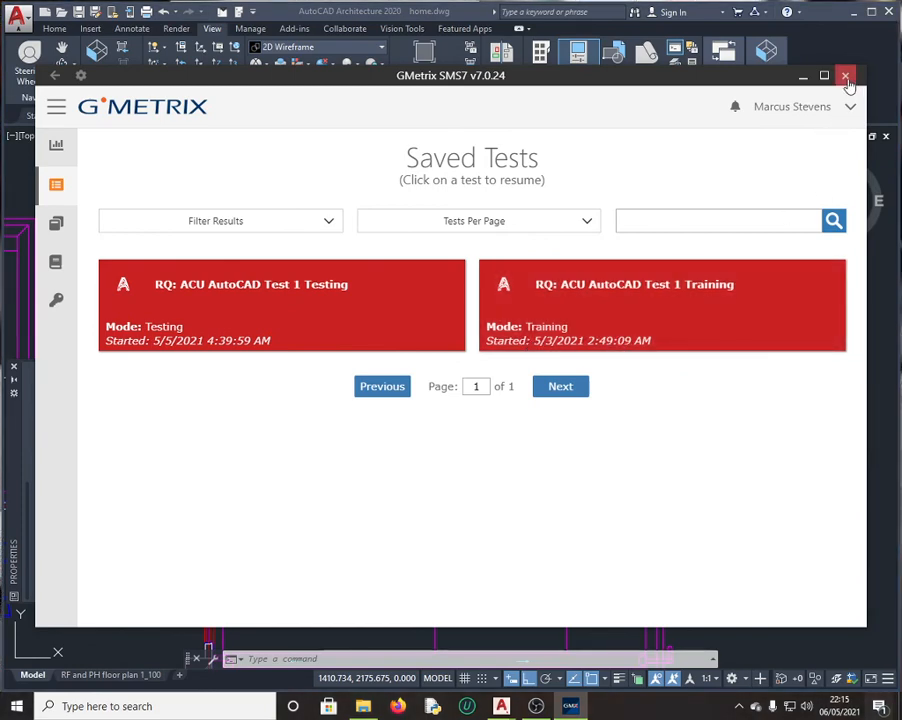
mouse_move(573, 712)
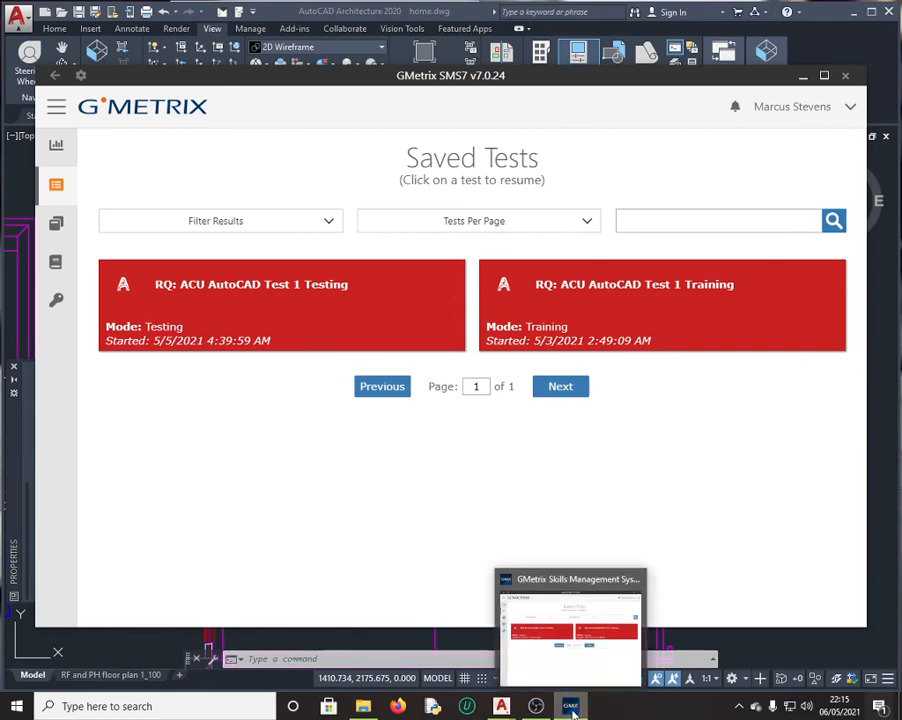
mouse_move(536, 708)
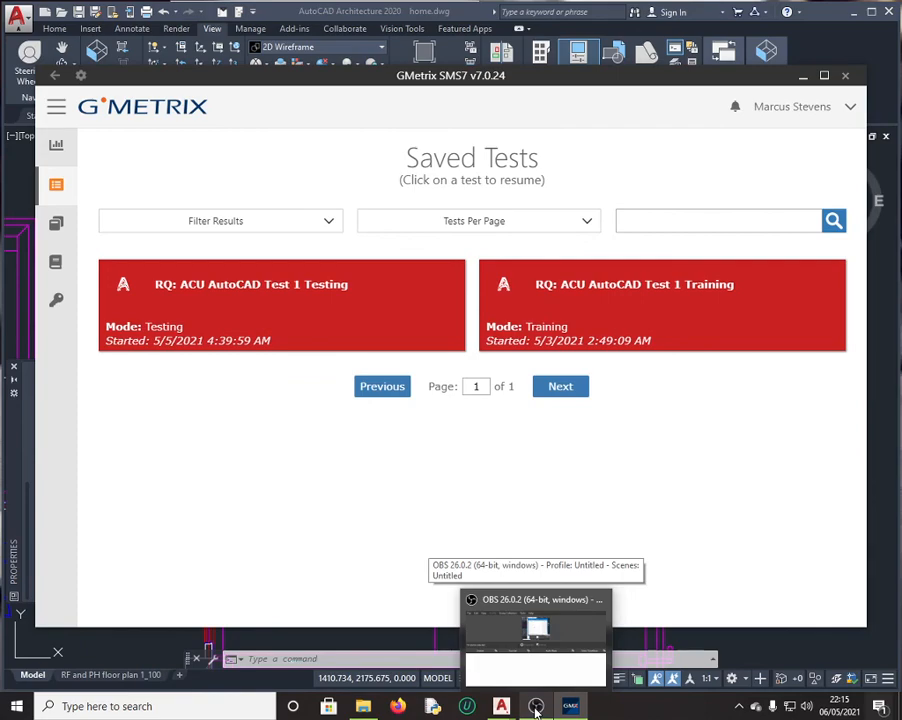
click(536, 708)
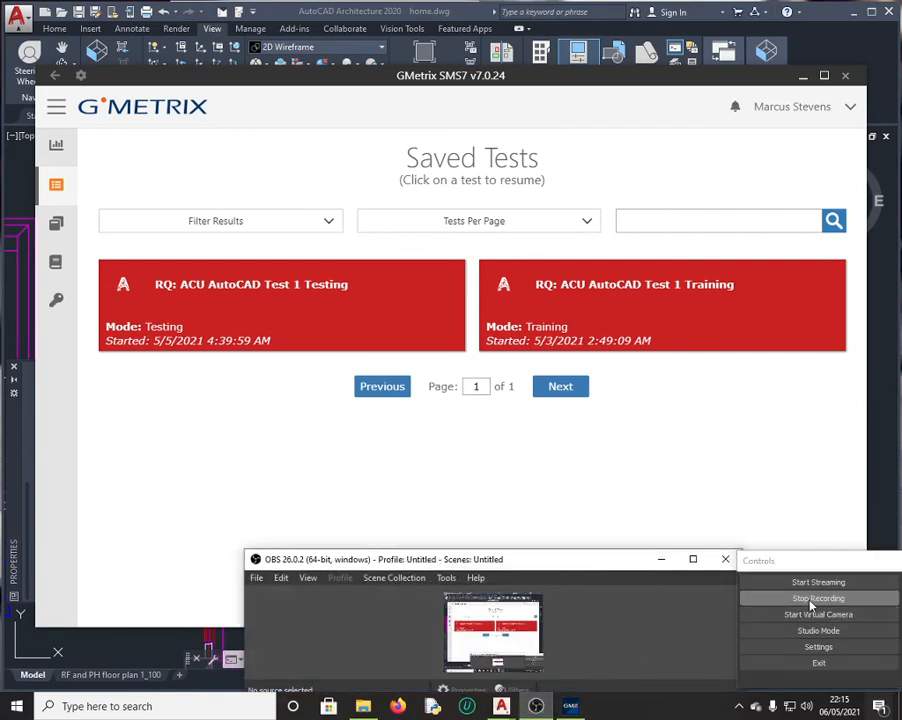
click(748, 598)
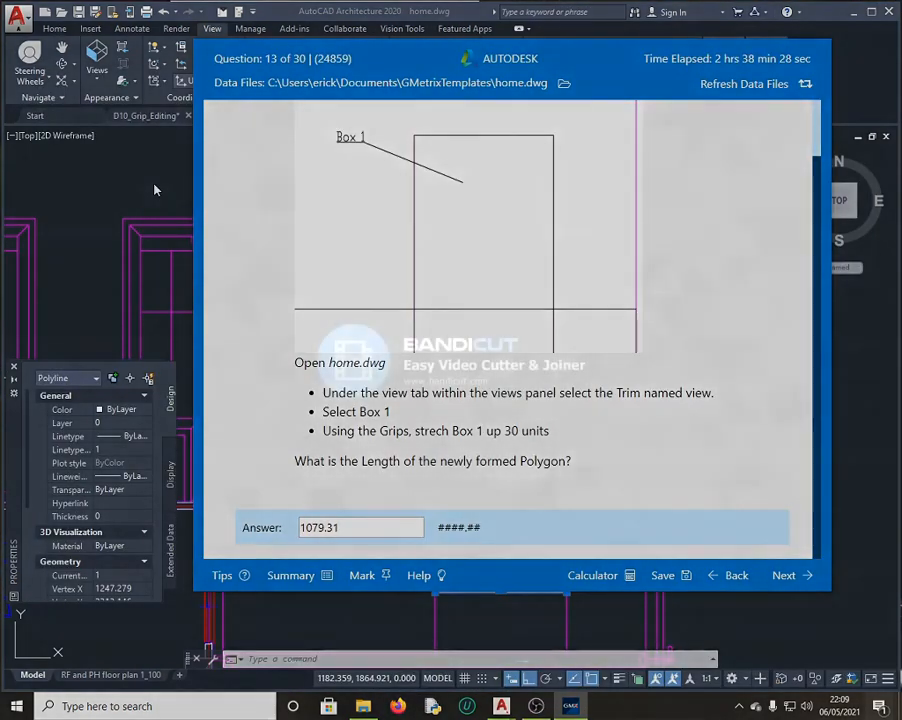